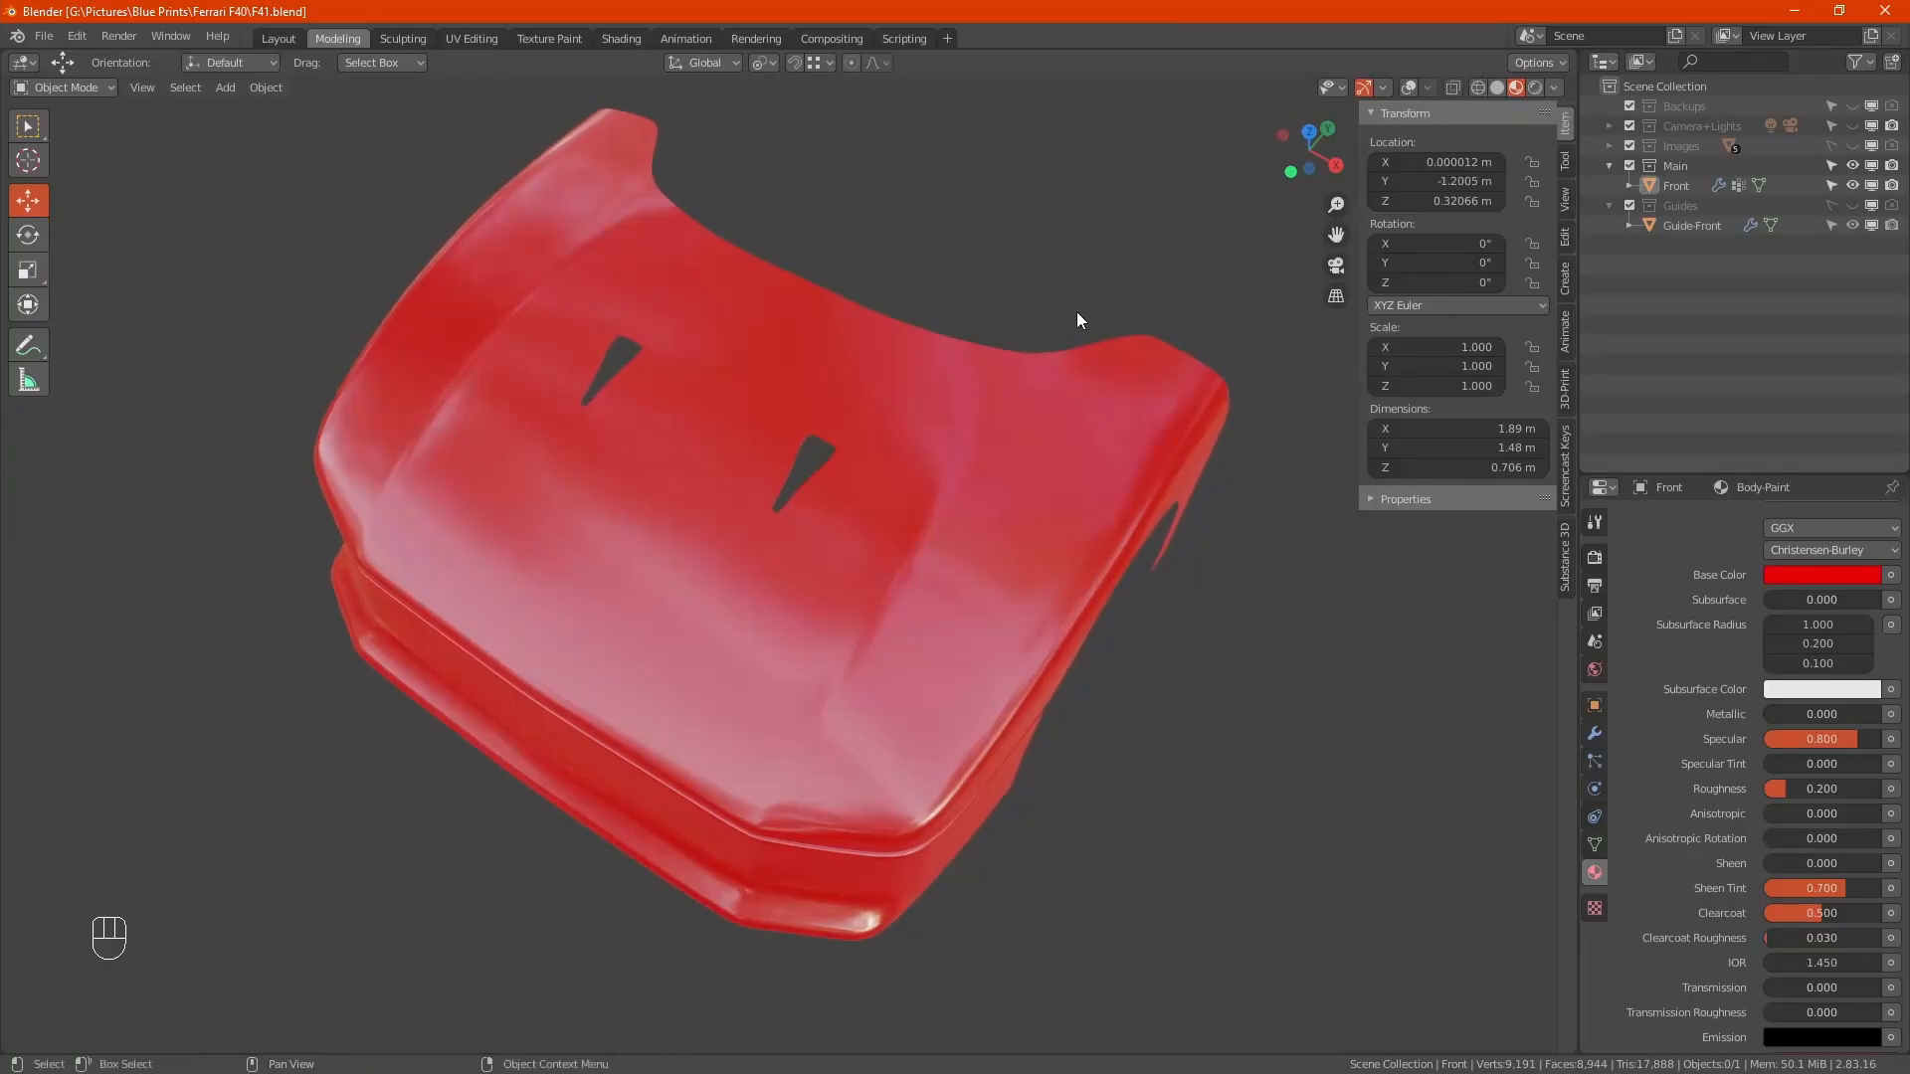
Show the Images collection and set the view to solid shading with X-ray, seen from the front
{"action": "left_click", "coordinate": [1850, 147]}
{"action": "left_click", "coordinate": [1497, 88]}
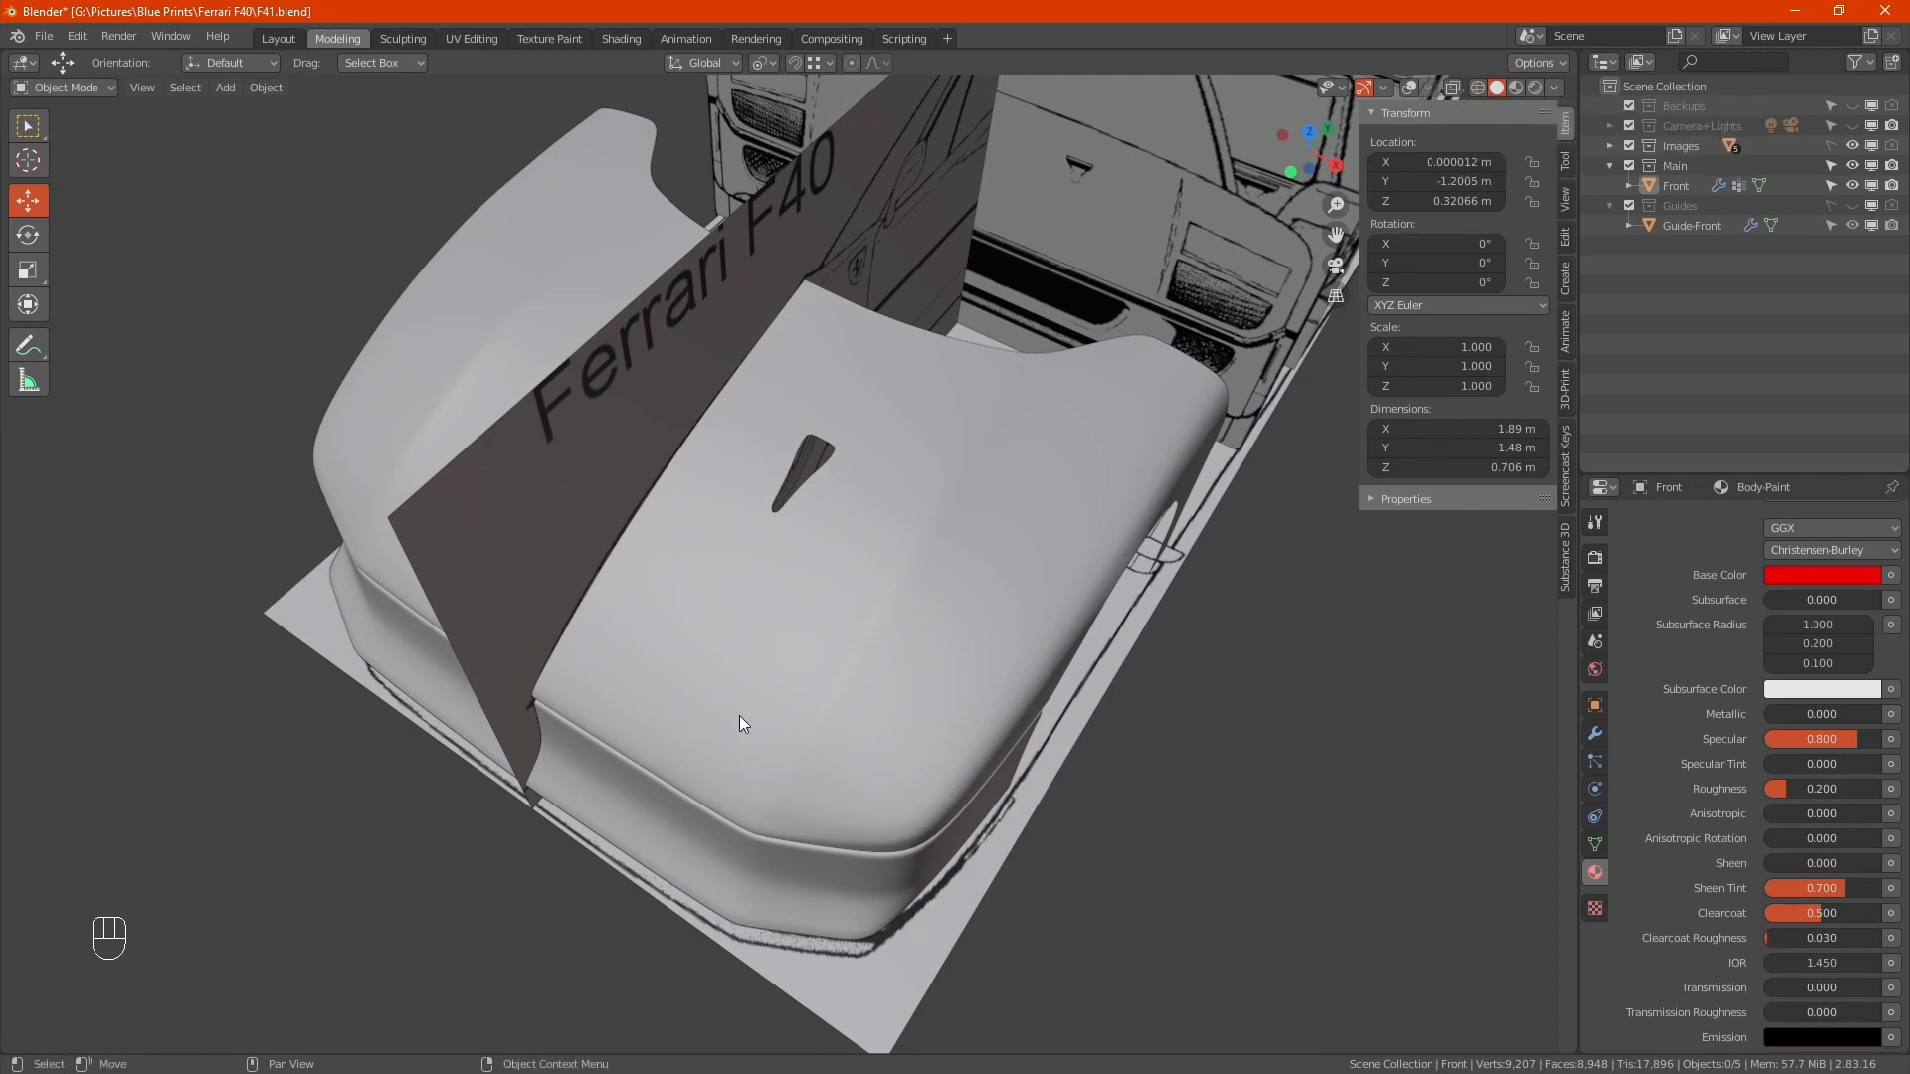
{"action": "key", "text": "z"}
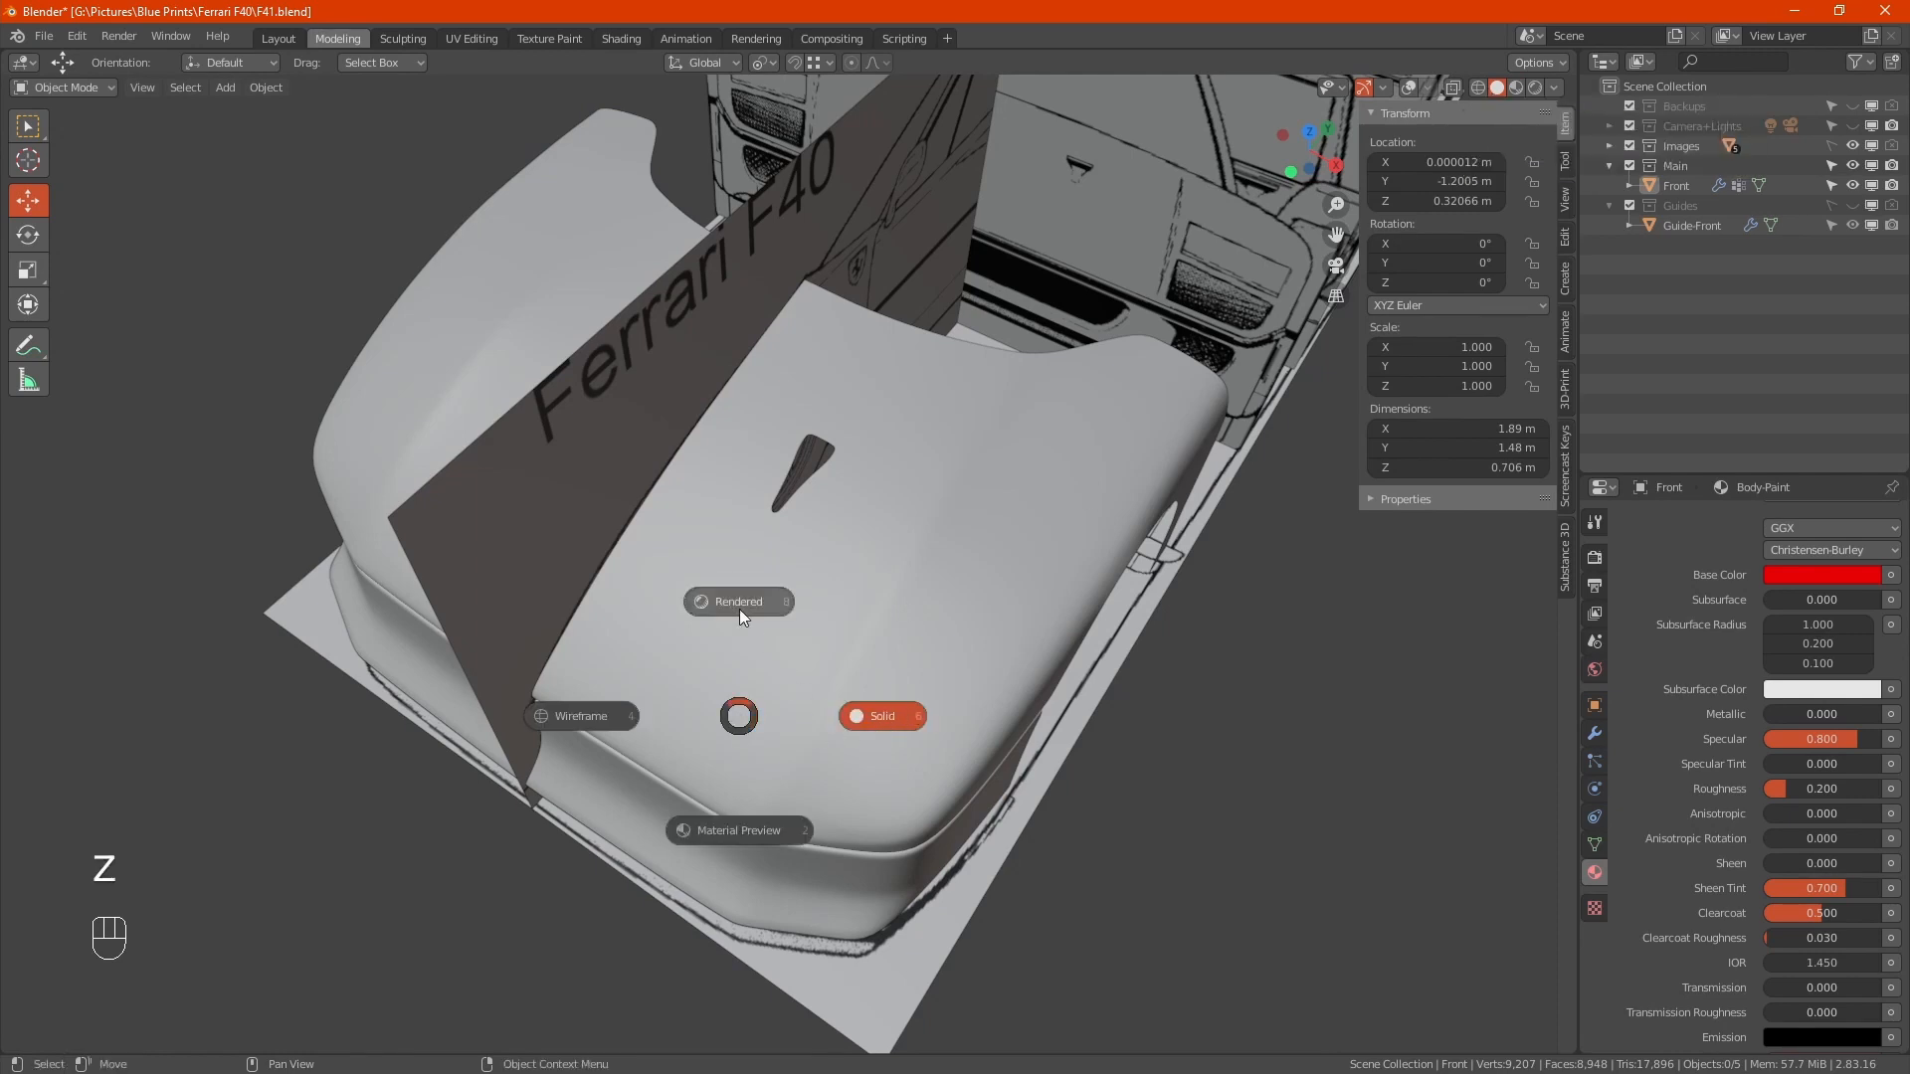
{"action": "left_click", "coordinate": [861, 717]}
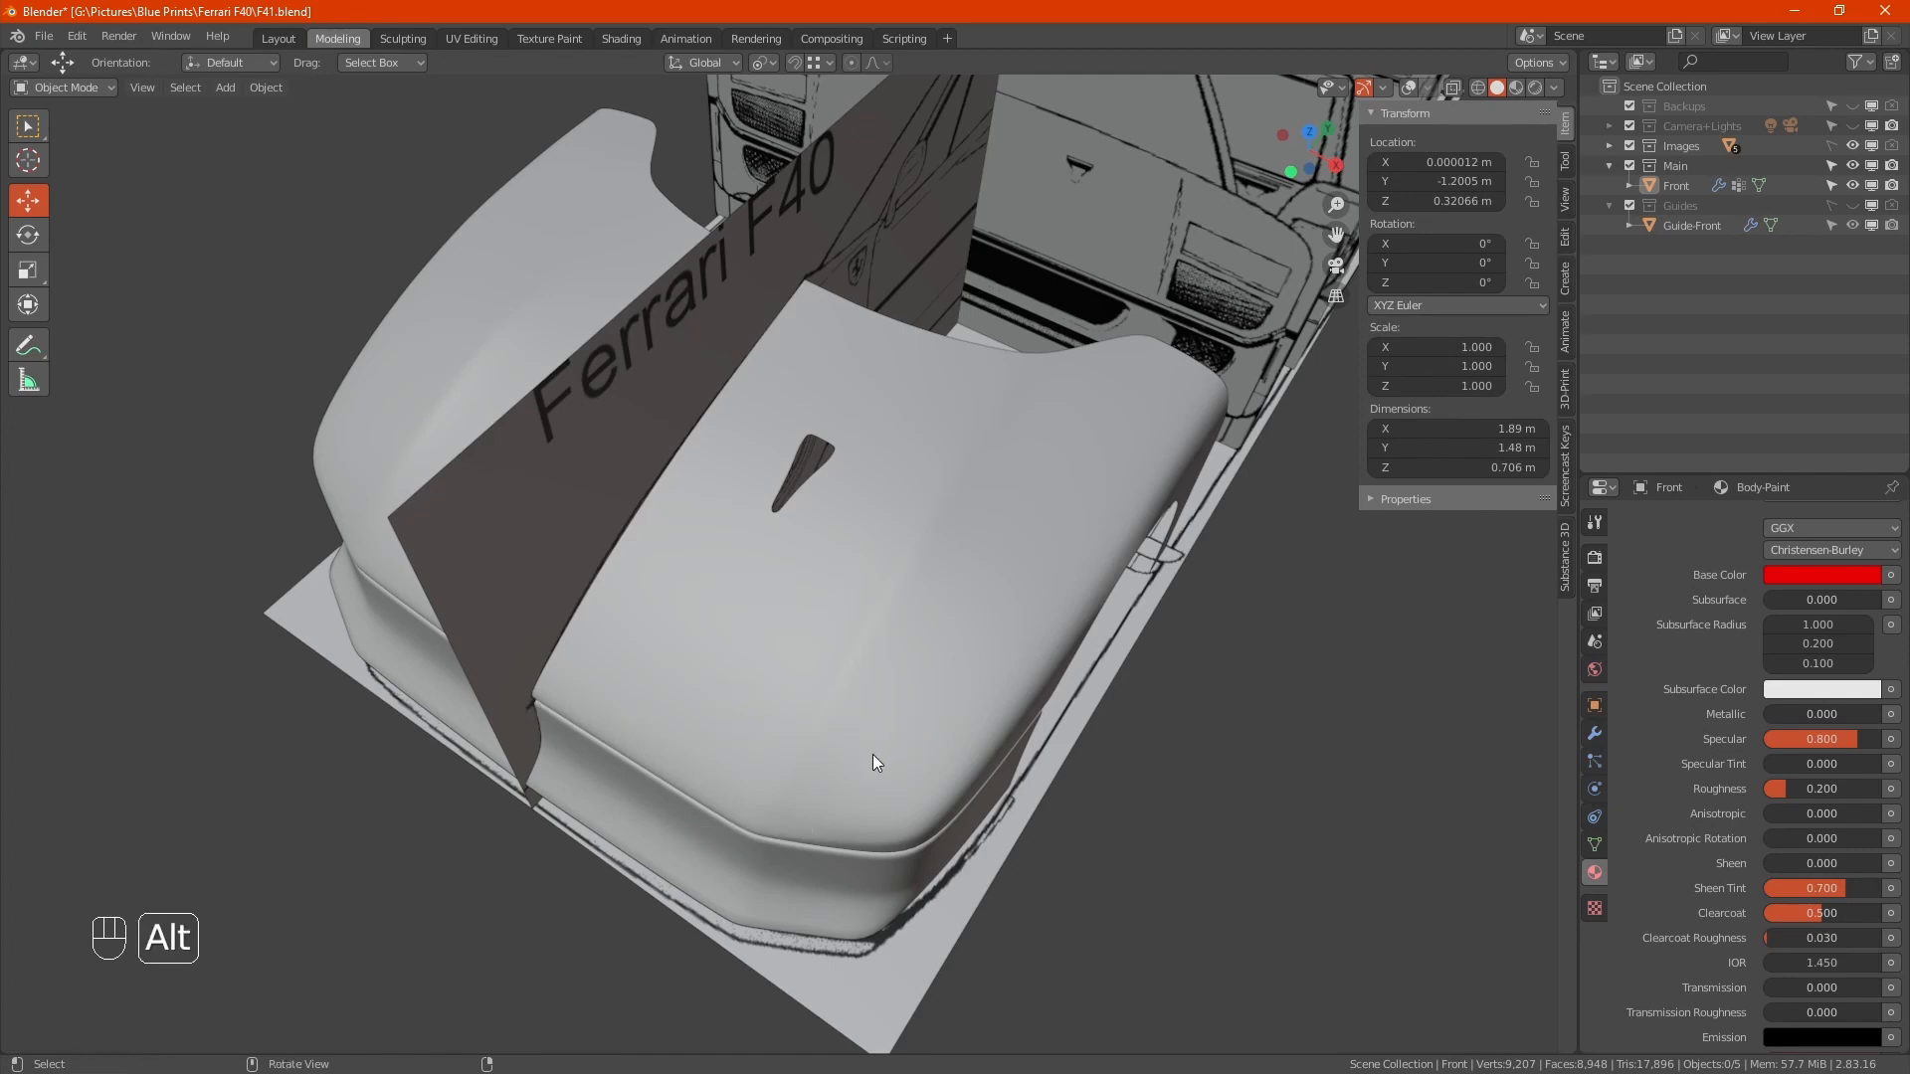
{"action": "key", "text": "KP_1"}
{"action": "key", "text": "alt+z"}
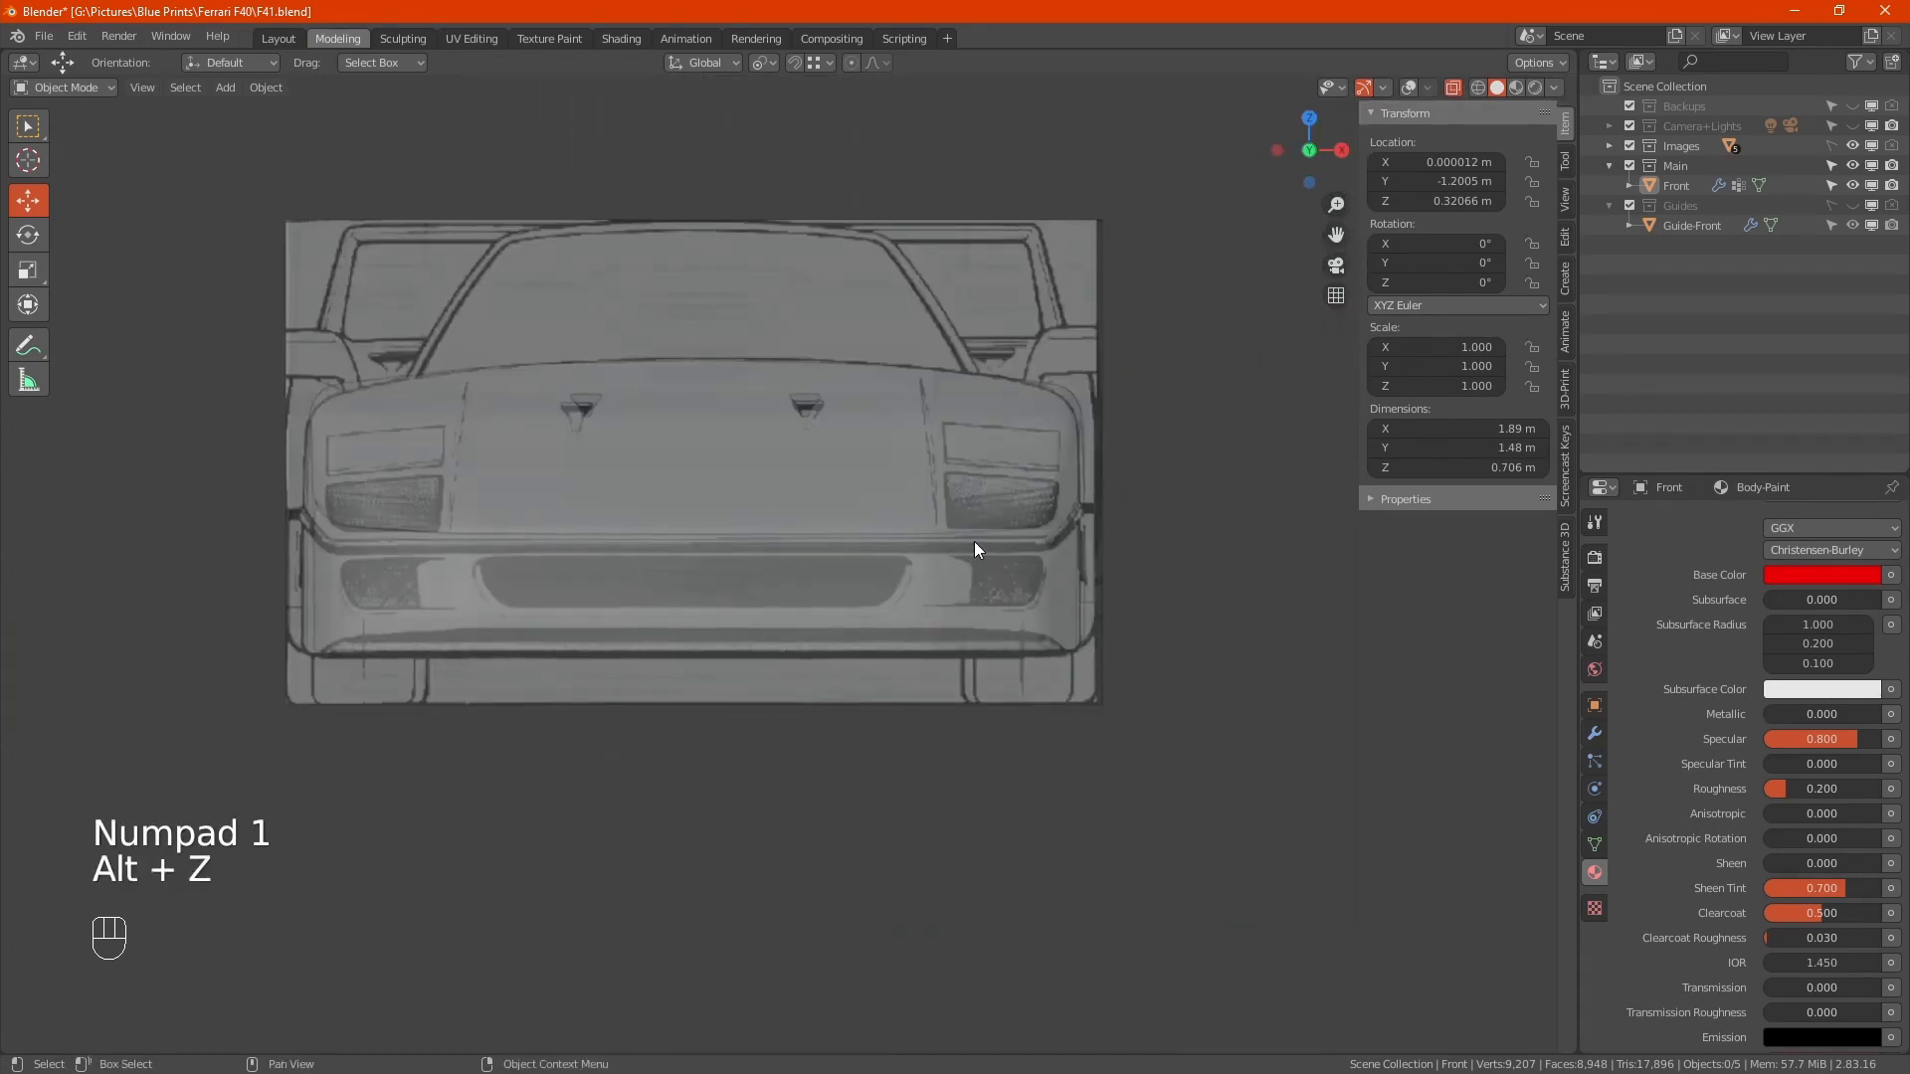
{"action": "scroll", "coordinate": [950, 557], "scroll_direction": "up", "scroll_amount": 6}
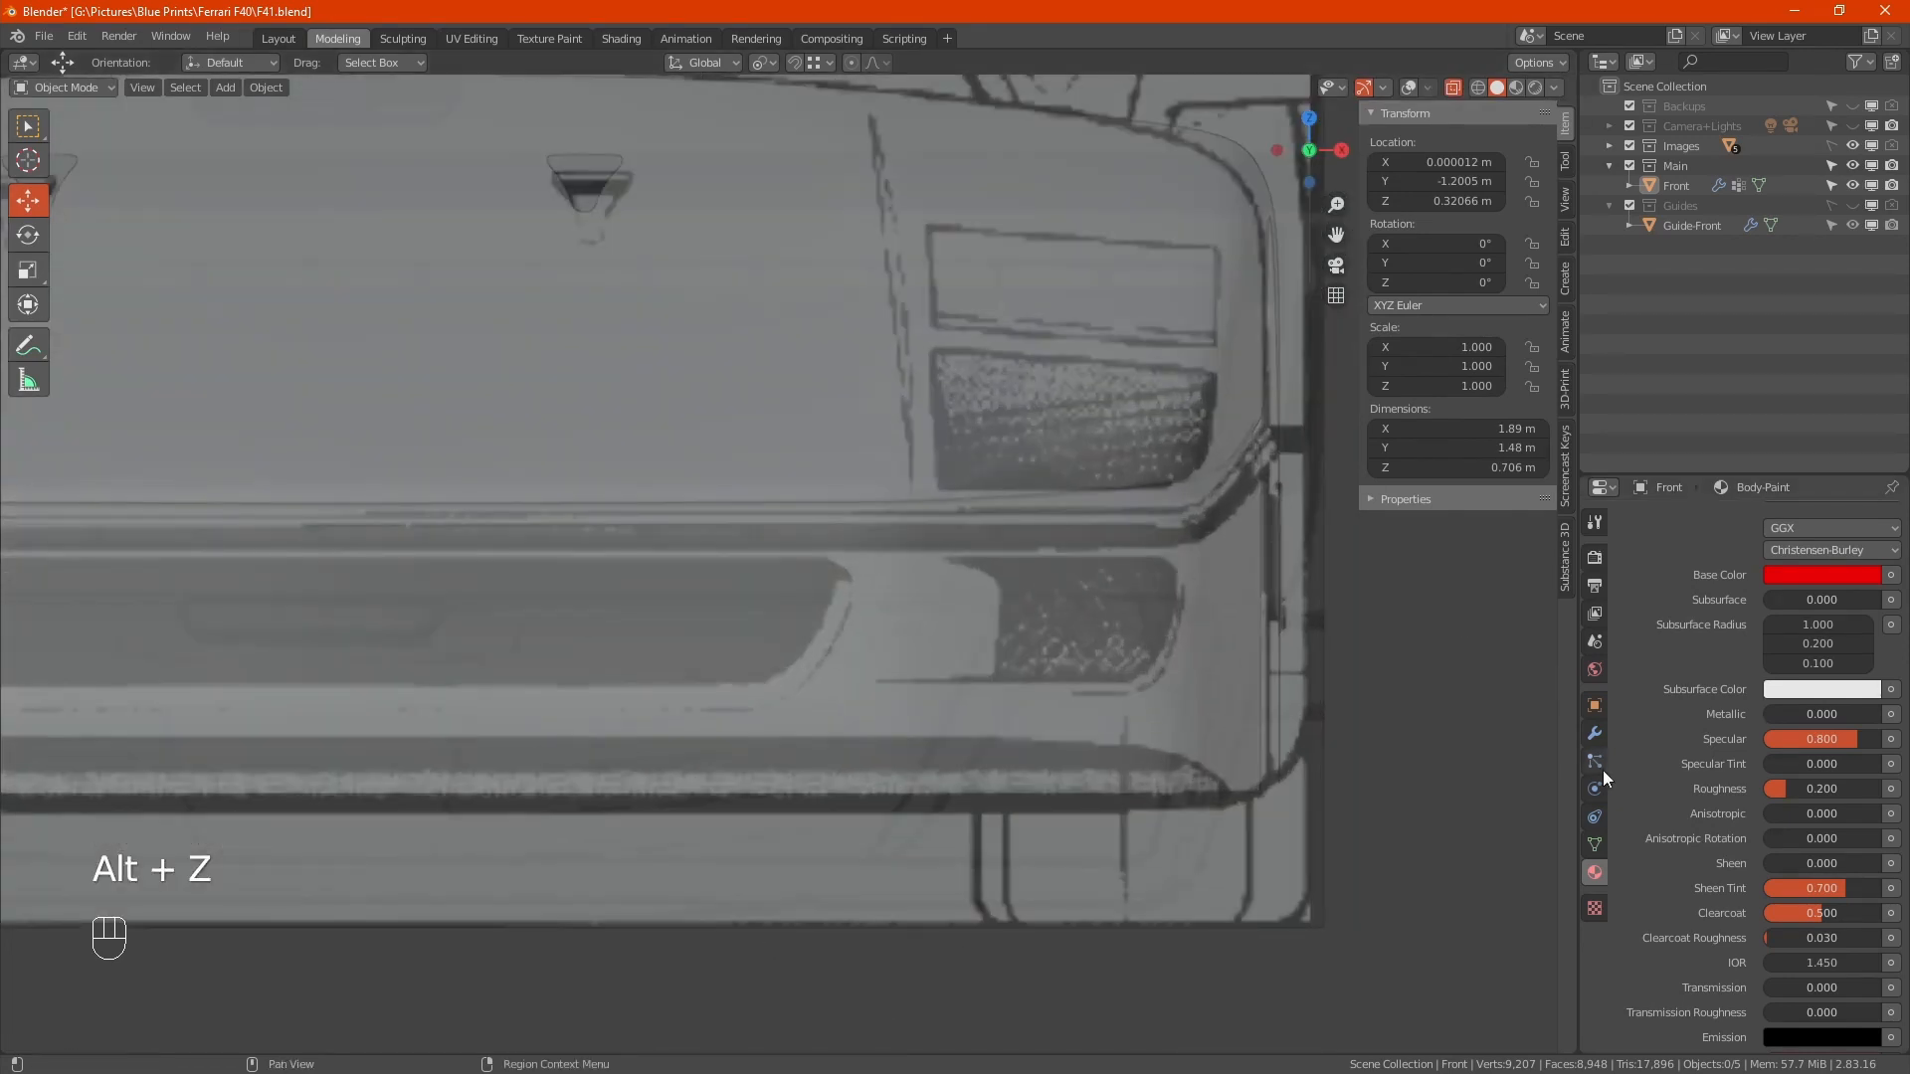
Show the Front object's modifiers and collapse the Guides collection
{"action": "left_click", "coordinate": [1594, 733]}
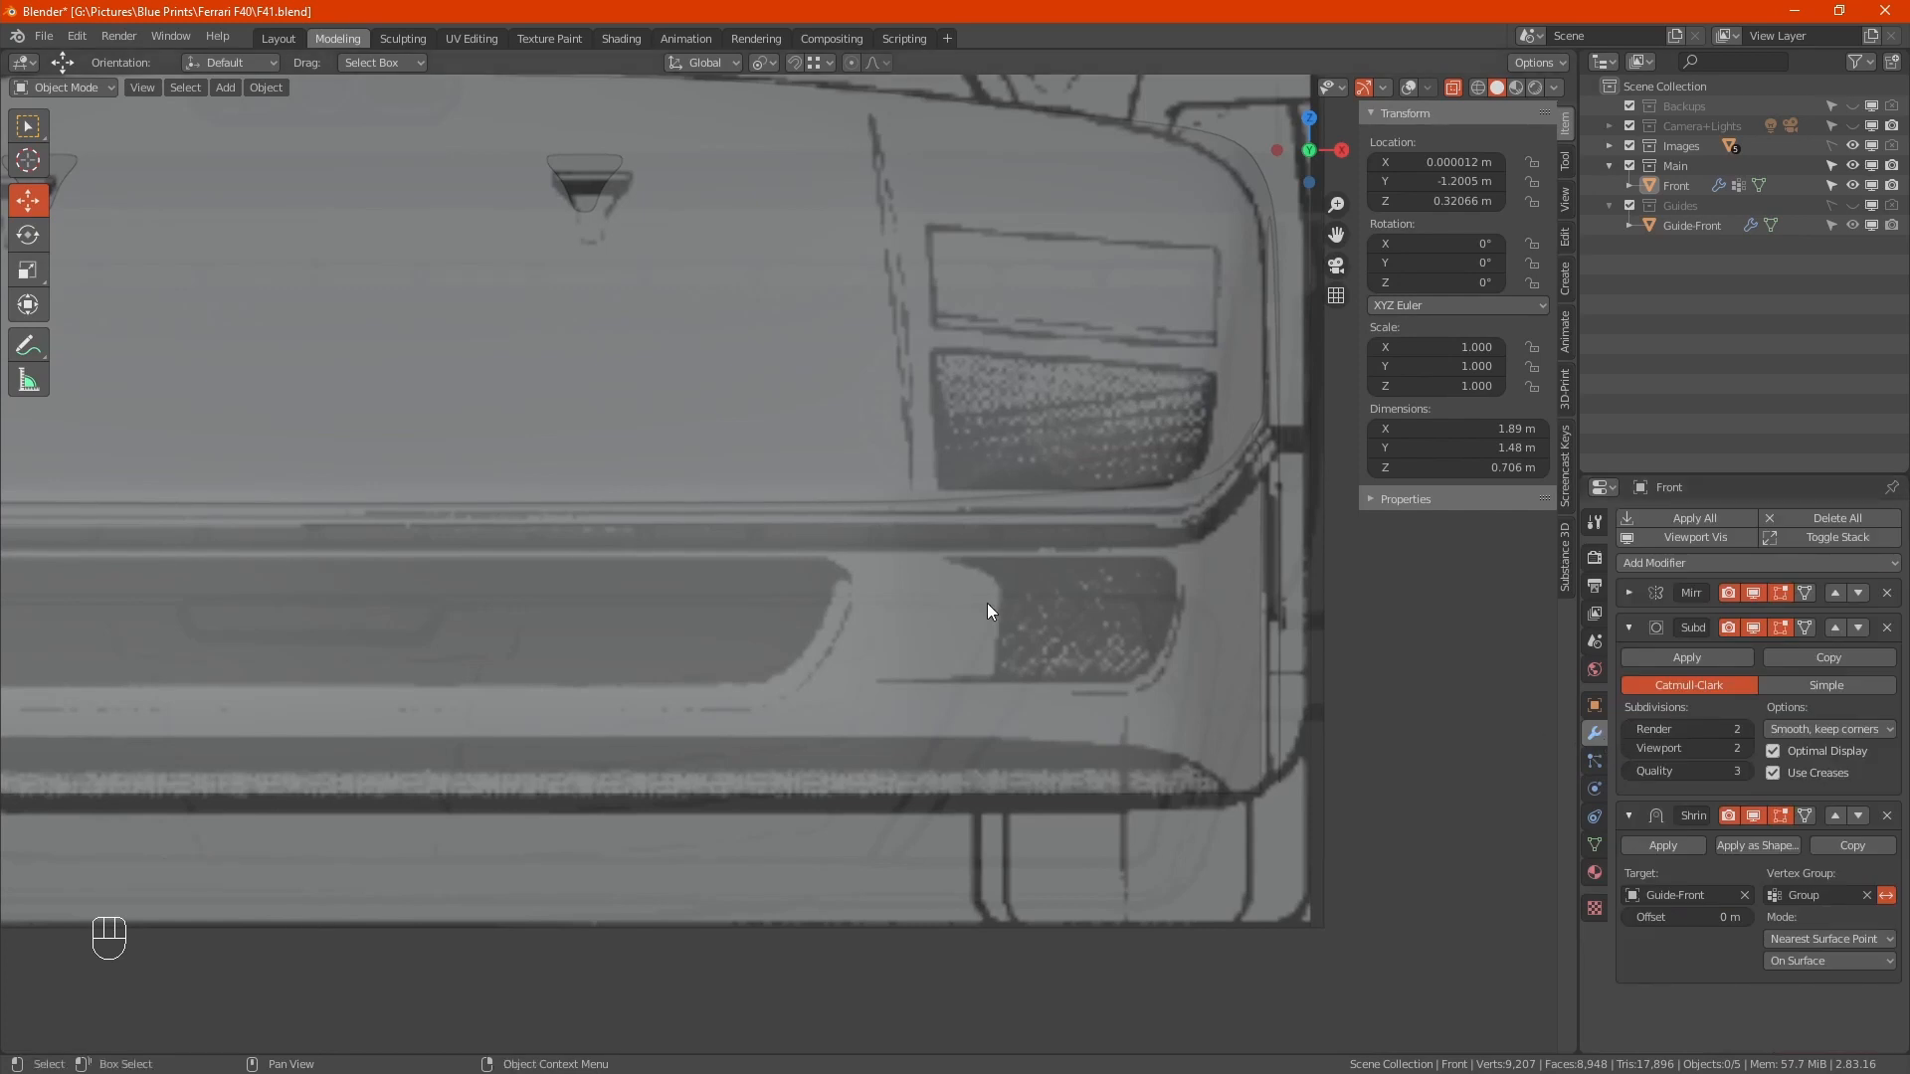
{"action": "key", "text": "Tab"}
{"action": "key", "text": "Tab"}
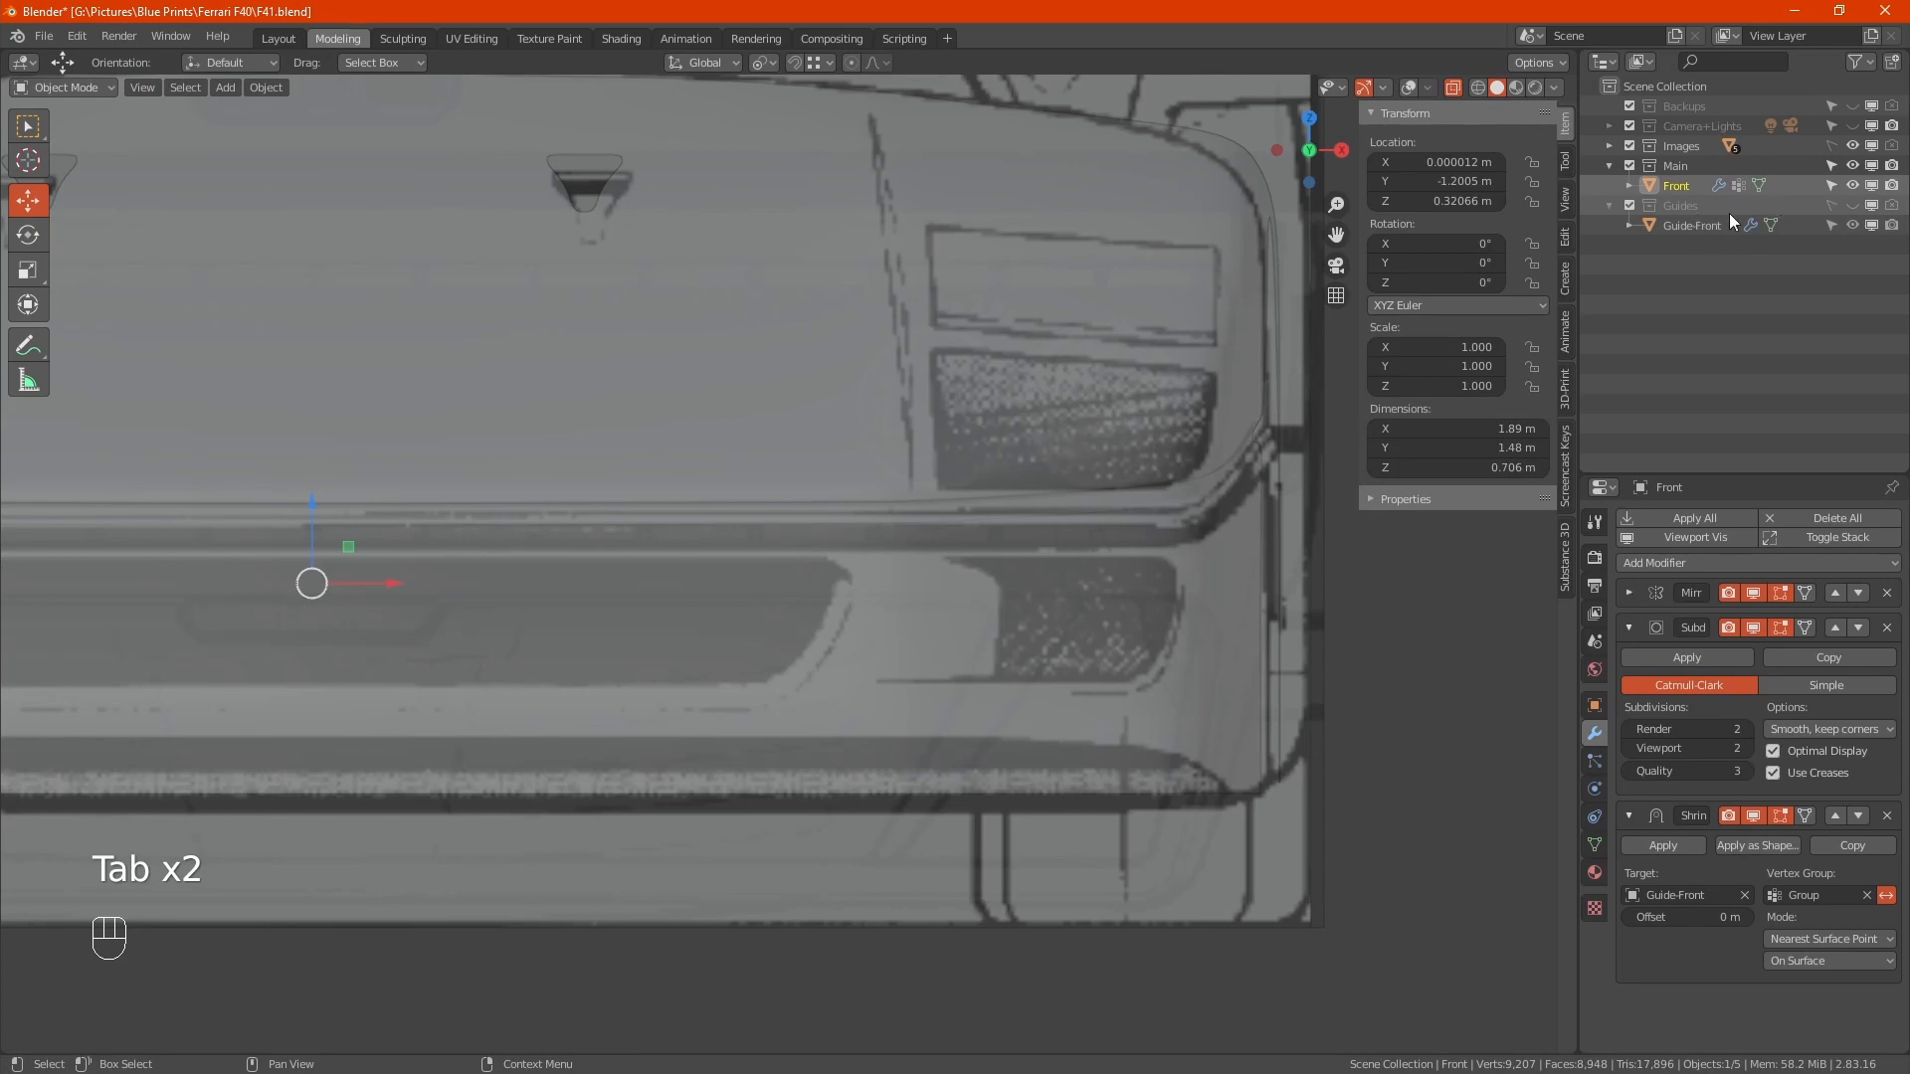
{"action": "left_click", "coordinate": [1609, 205]}
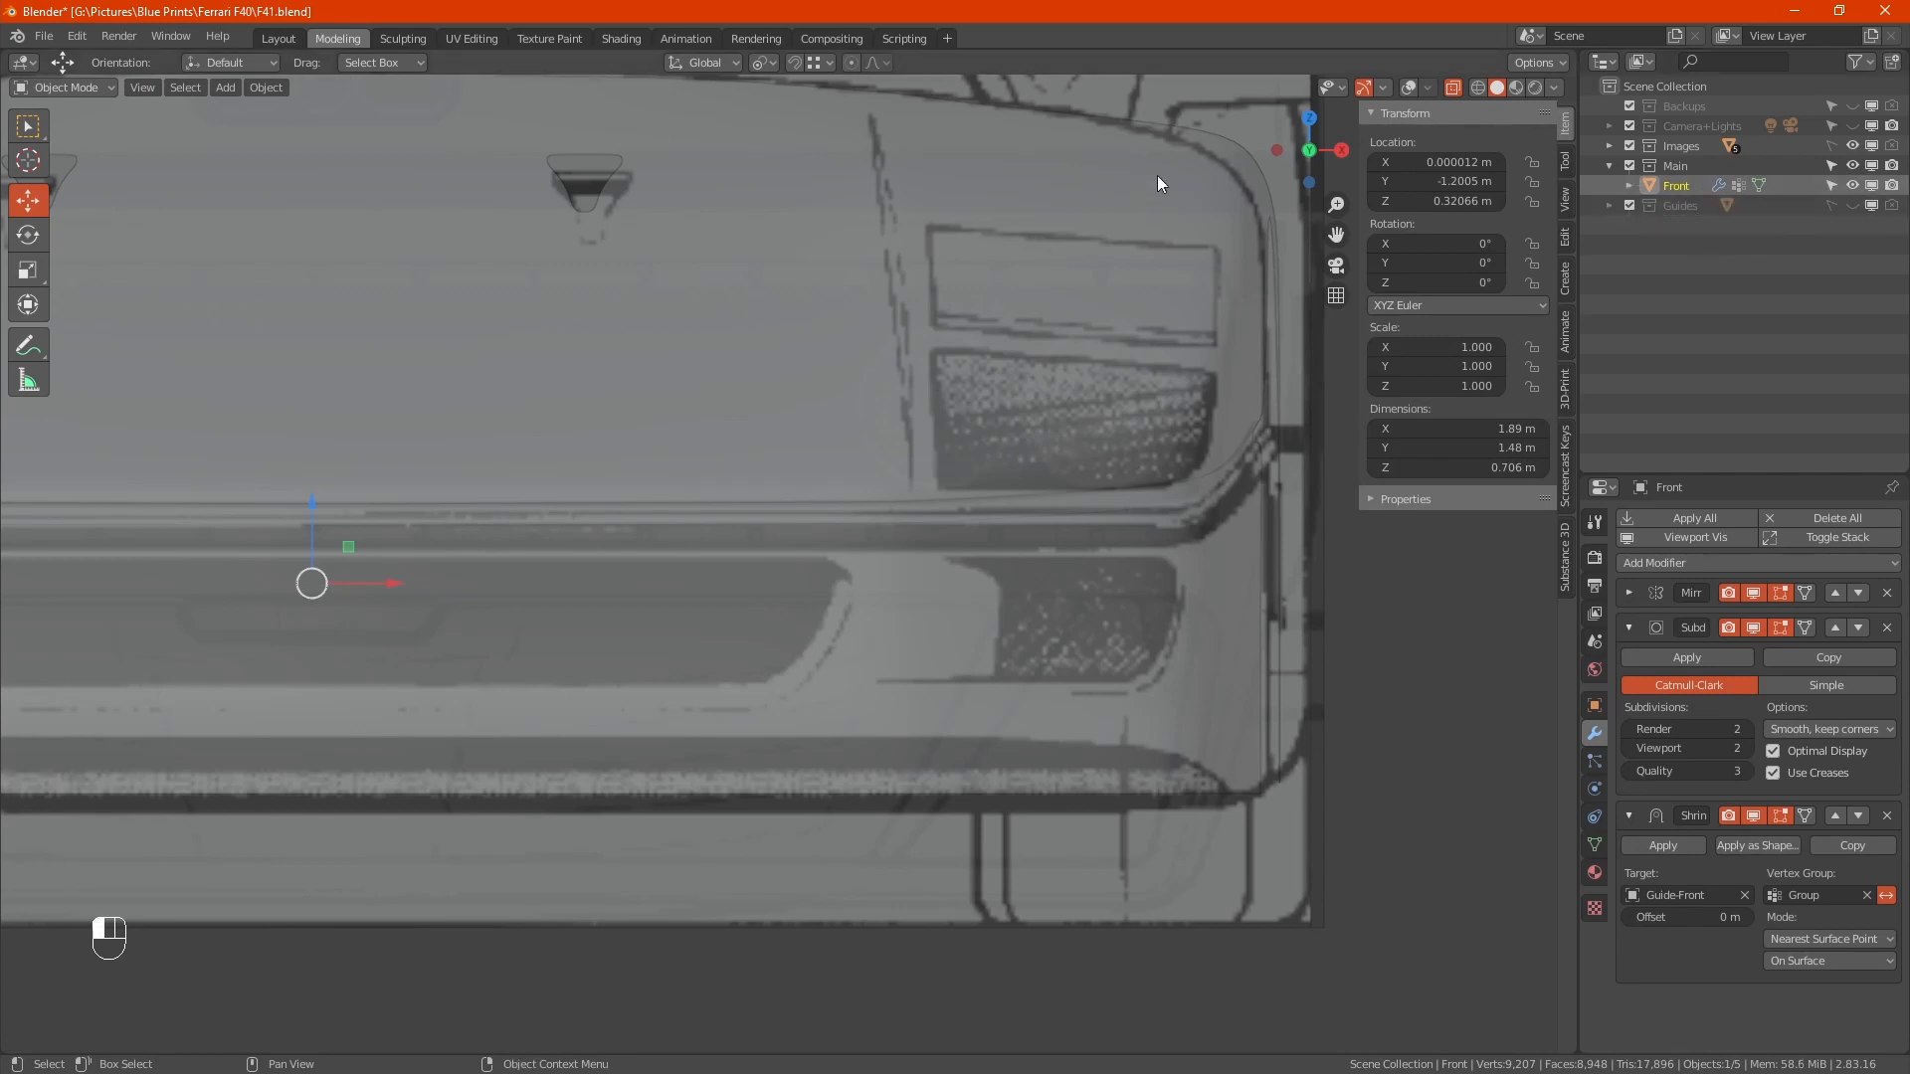
Turn off X-ray and enable the viewport overlays while inspecting the front body against the blueprints
{"action": "scroll", "coordinate": [1156, 175], "scroll_direction": "down", "scroll_amount": 6}
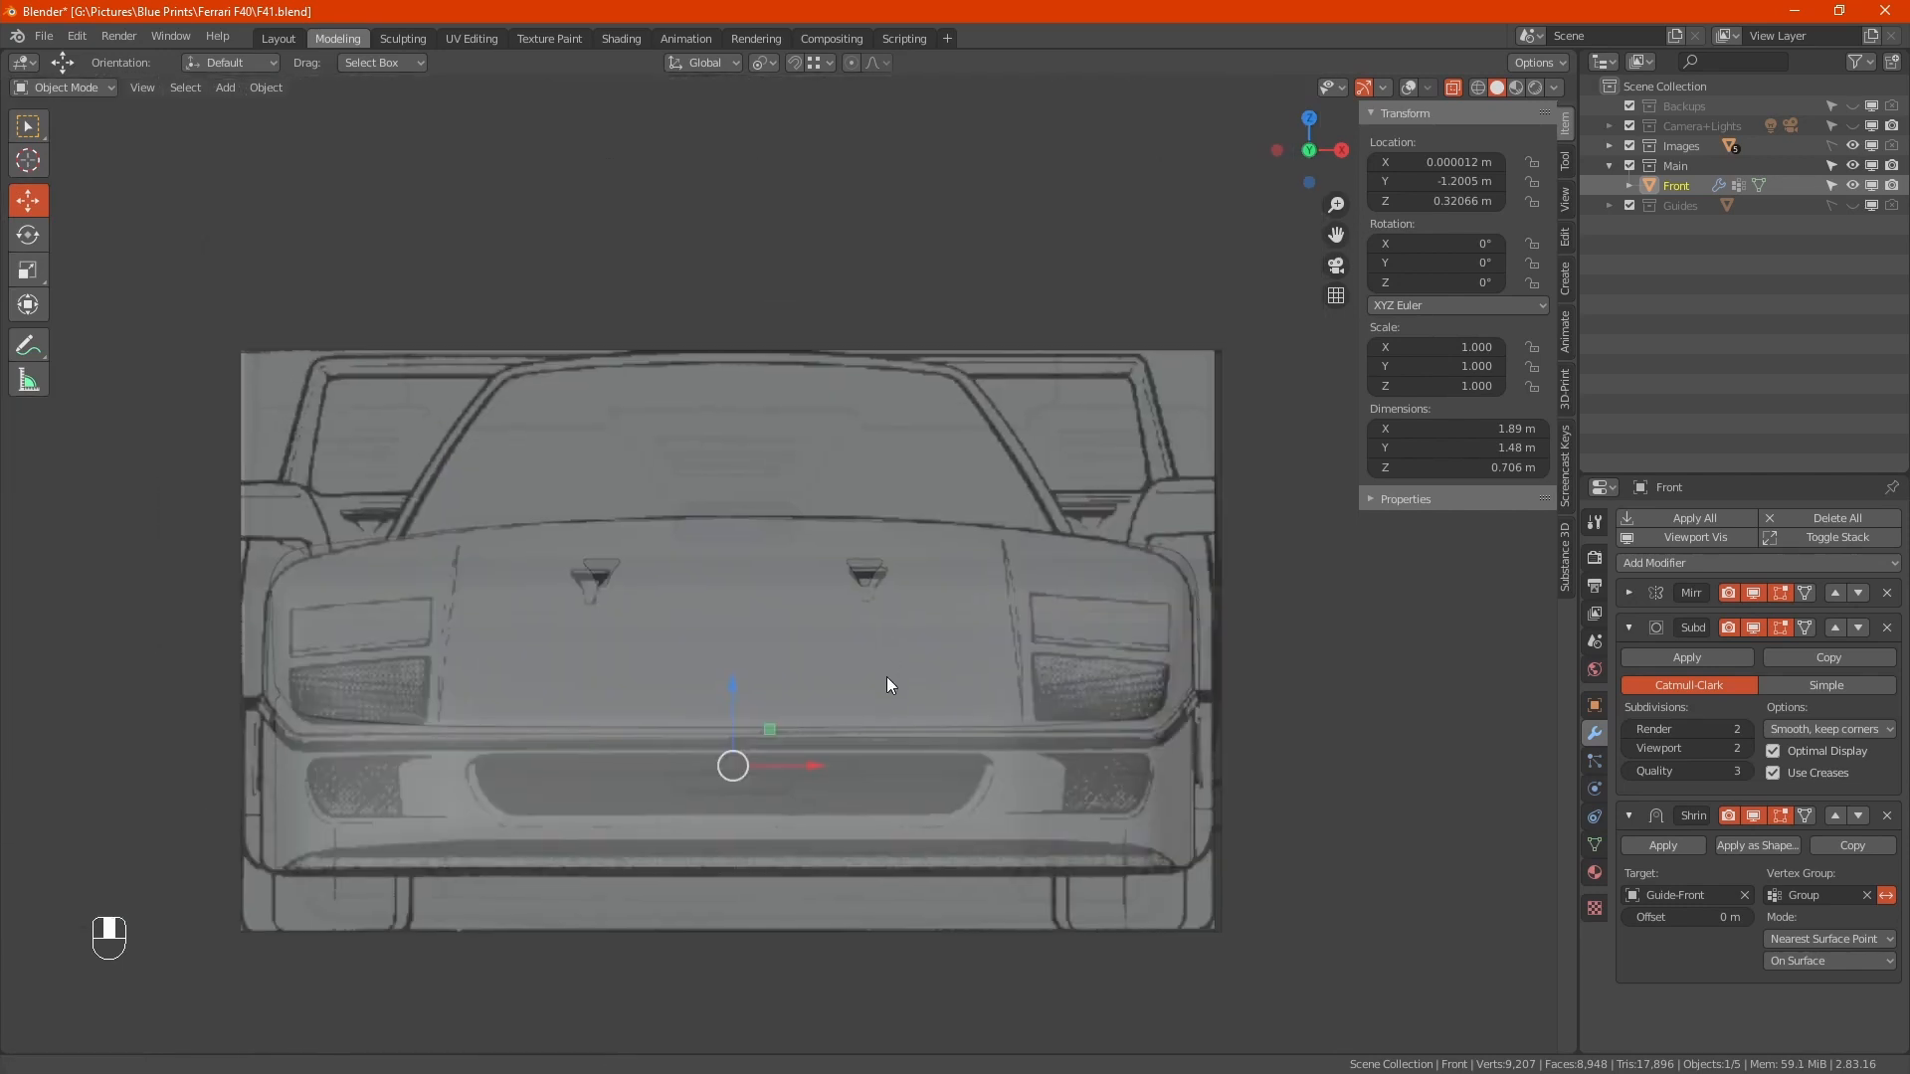
{"action": "middle_click_drag", "start_coordinate": [886, 677], "coordinate": [899, 752], "text": "shift"}
{"action": "left_click_drag", "start_coordinate": [1108, 601], "coordinate": [1051, 776]}
{"action": "left_click_drag", "start_coordinate": [814, 561], "coordinate": [1003, 816]}
{"action": "left_click_drag", "start_coordinate": [921, 565], "coordinate": [976, 677]}
{"action": "middle_click_drag", "start_coordinate": [975, 642], "coordinate": [912, 721]}
{"action": "key", "text": "alt+z"}
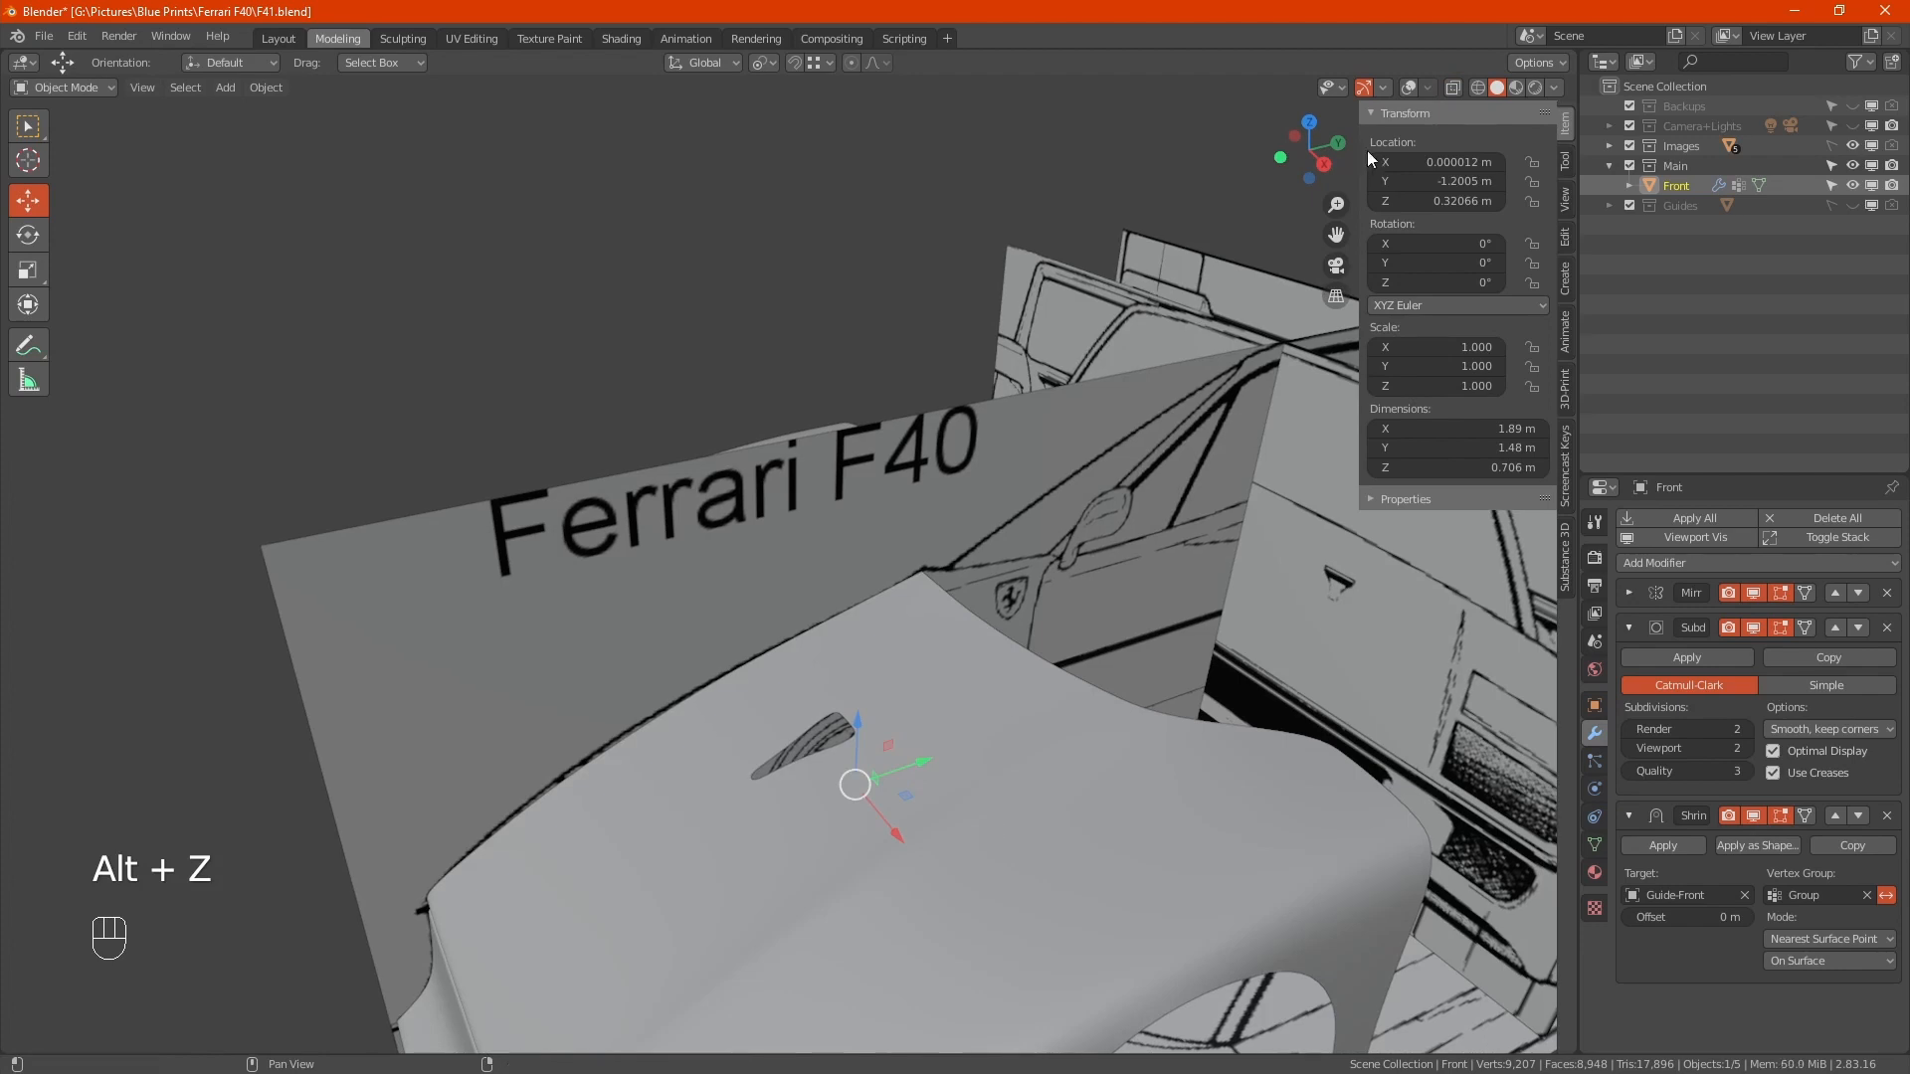
{"action": "left_click", "coordinate": [1408, 88]}
{"action": "middle_click_drag", "start_coordinate": [760, 847], "coordinate": [750, 744], "text": "shift"}
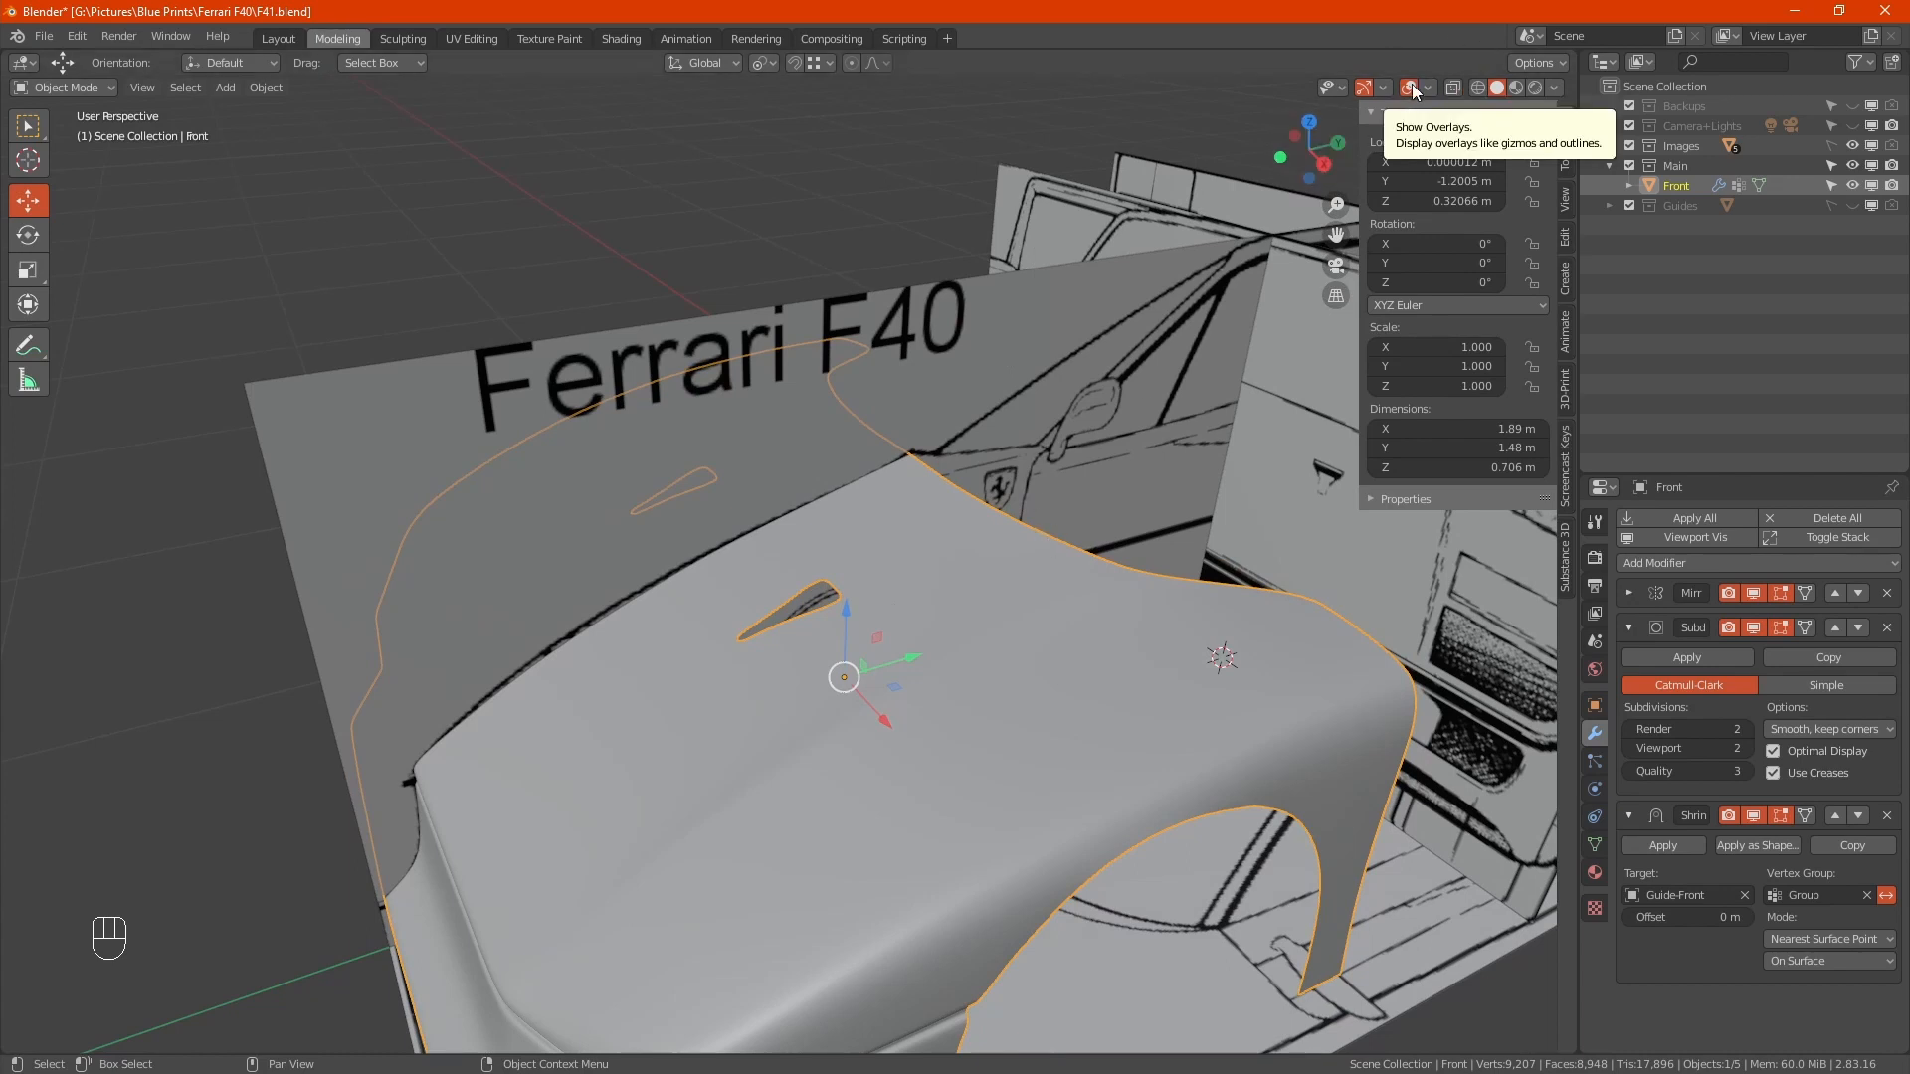
Enter Edit Mode on the front body in the front orthographic view with X-ray on
{"action": "key", "text": "KP_1"}
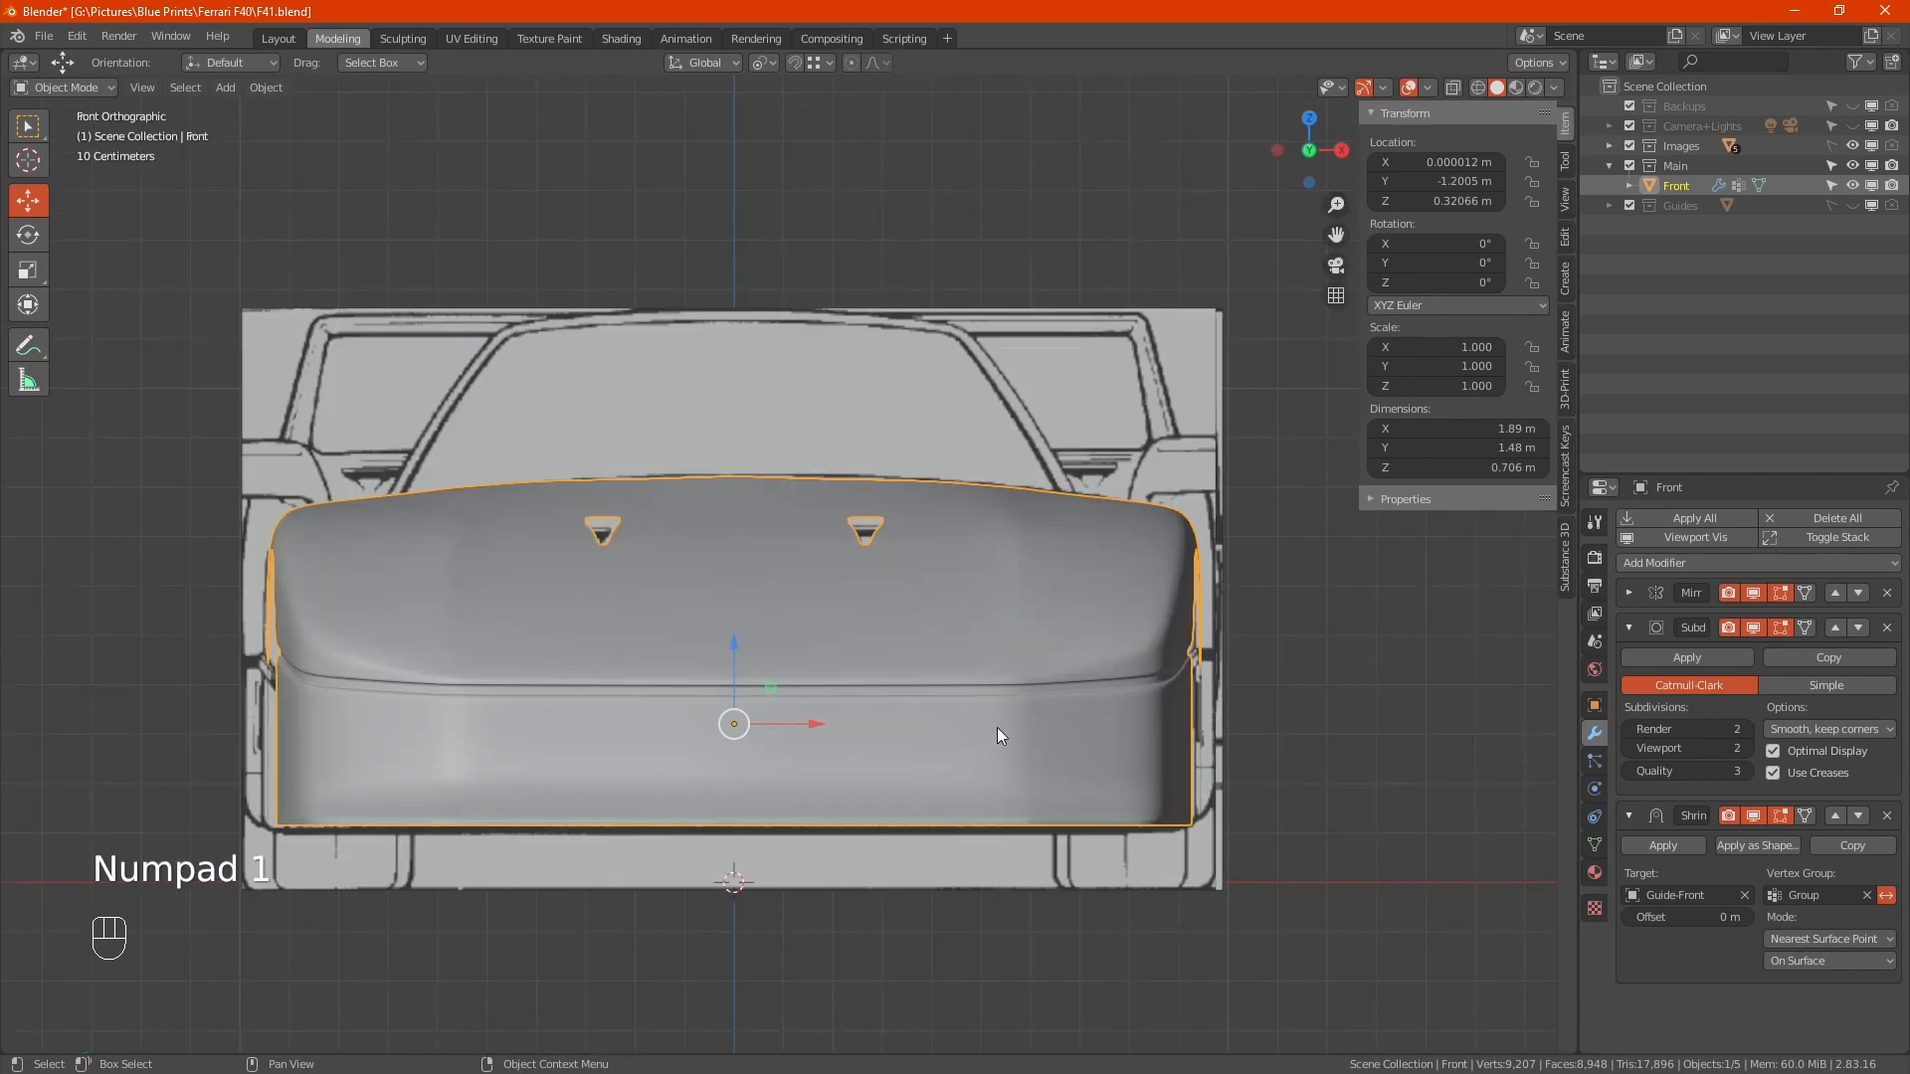
{"action": "key", "text": "alt+z"}
{"action": "scroll", "coordinate": [1047, 762], "scroll_direction": "up", "scroll_amount": 5}
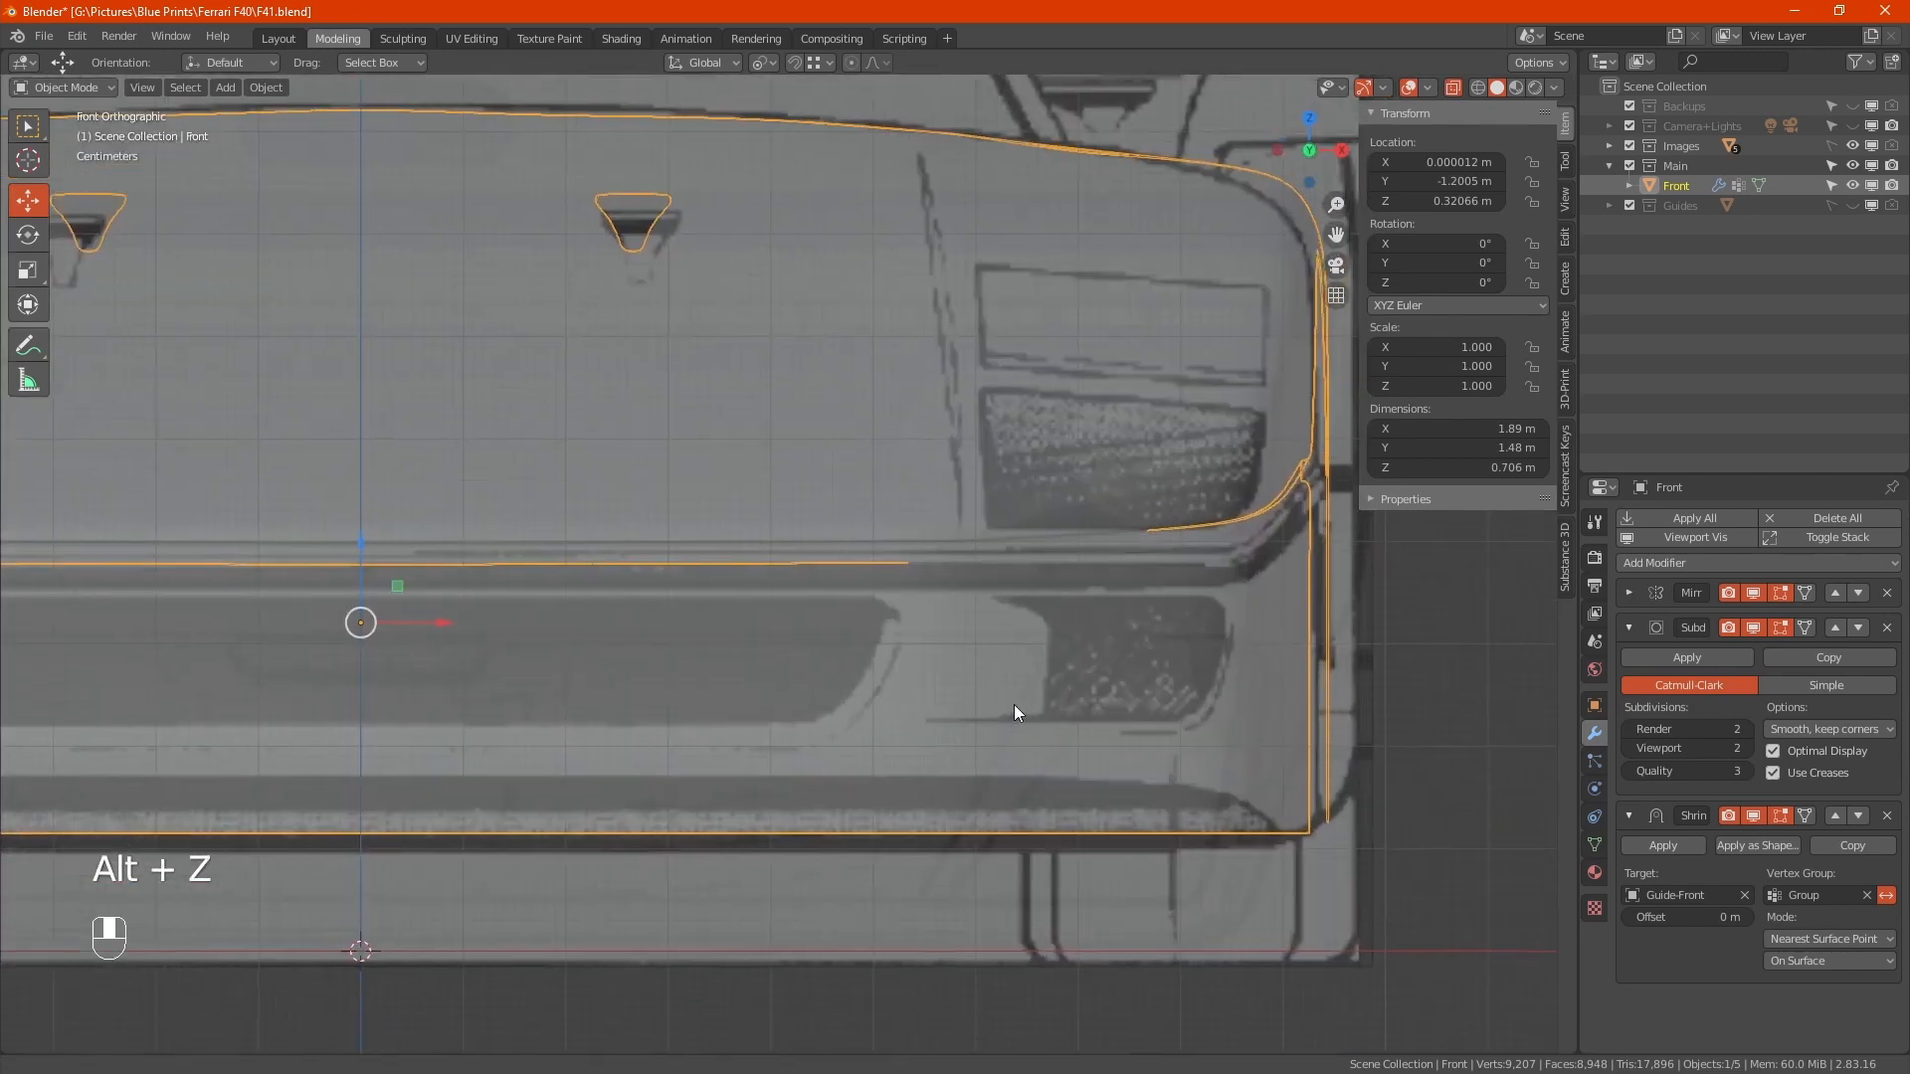
{"action": "middle_click_drag", "start_coordinate": [1013, 705], "coordinate": [969, 639], "text": "shift"}
{"action": "key", "text": "Tab"}
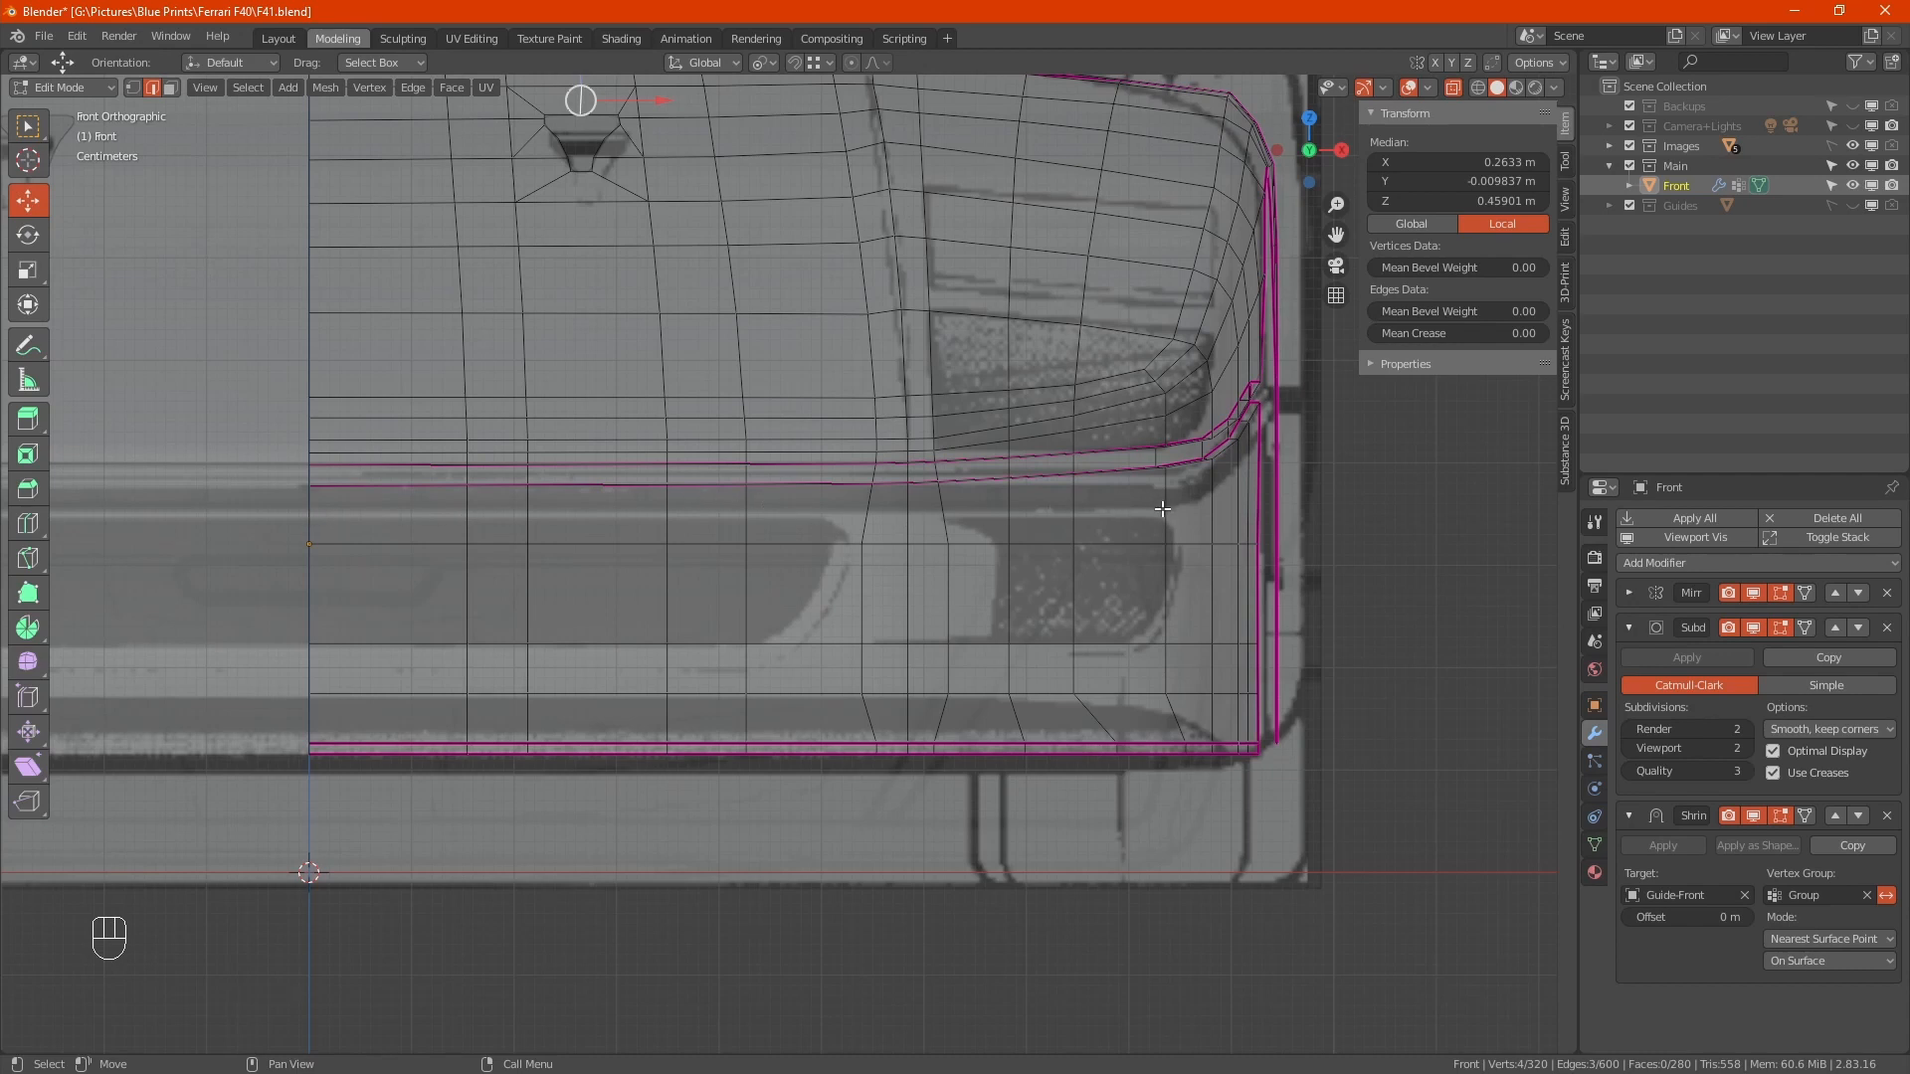
Examine the bumper mesh against the blueprint from the right side and the front, around the grille openings
{"action": "key", "text": "KP_3"}
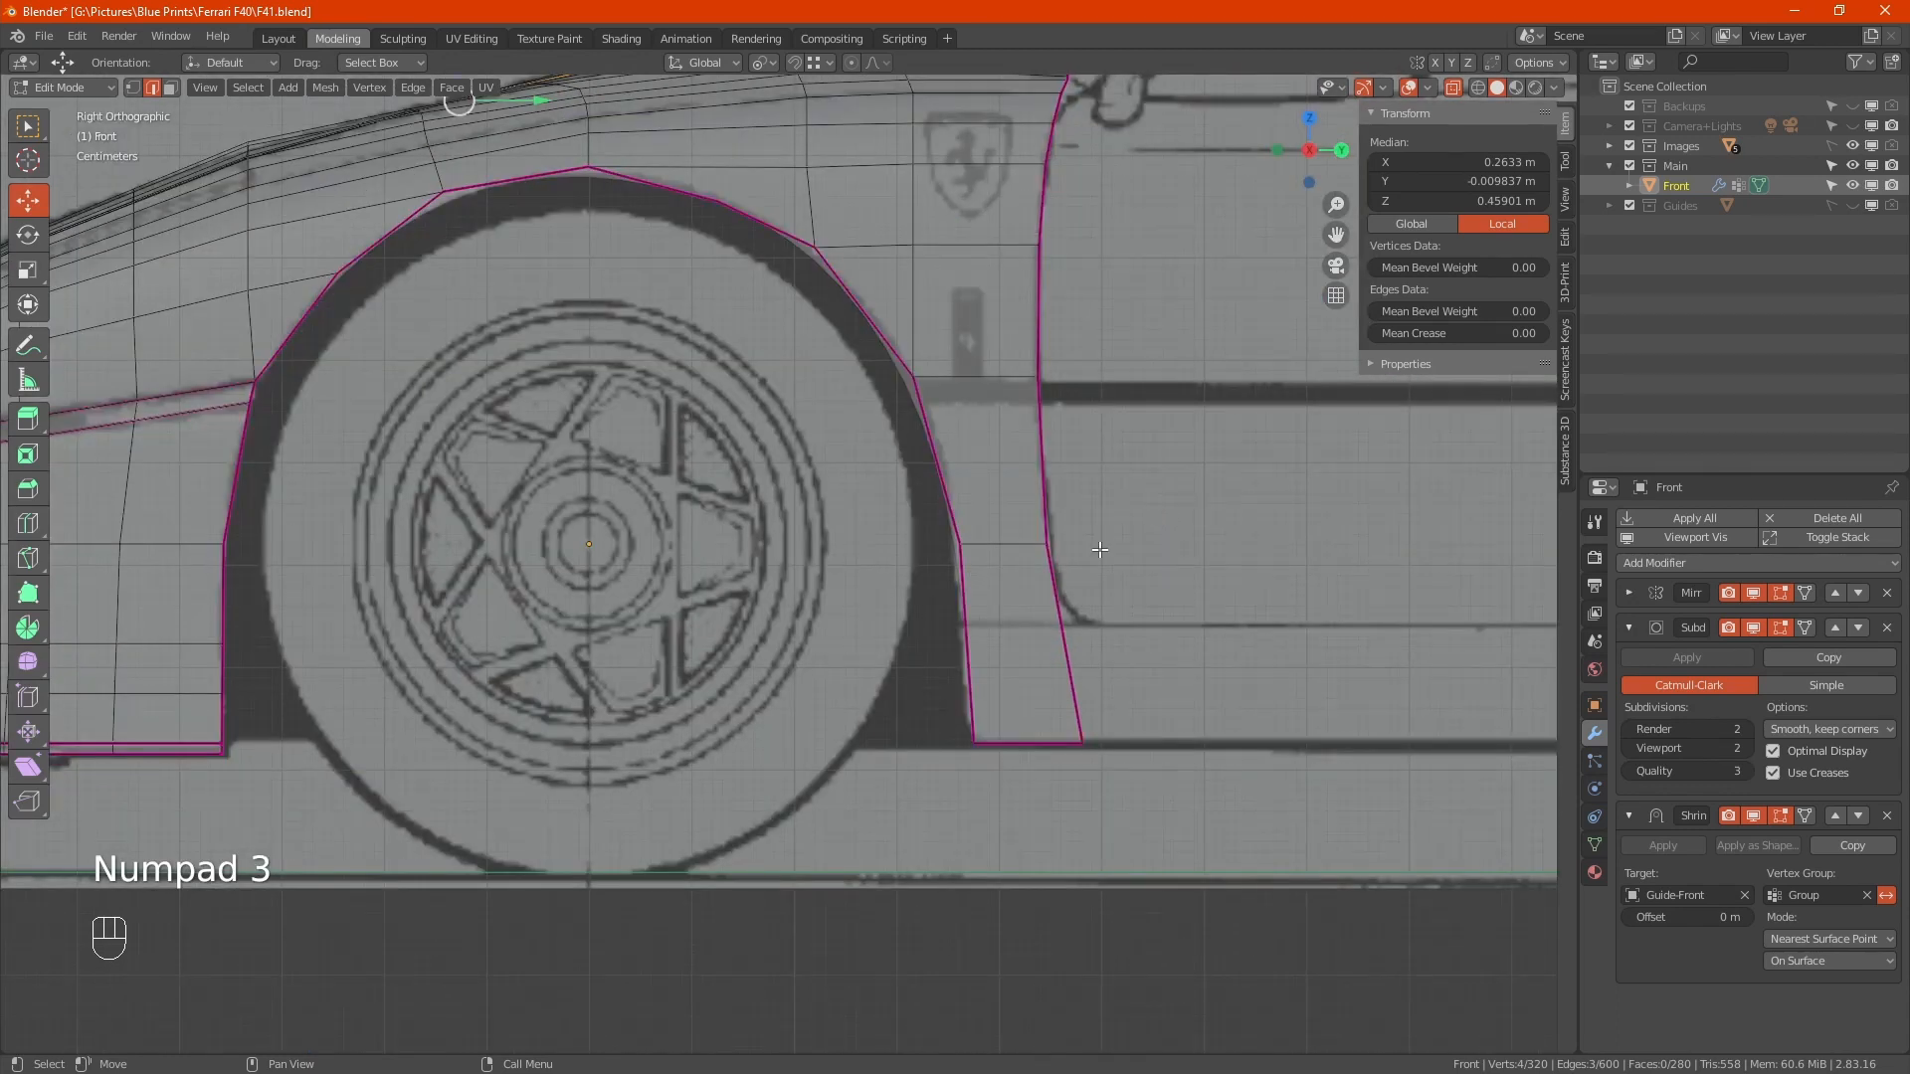
{"action": "middle_click_drag", "start_coordinate": [360, 489], "coordinate": [1198, 540], "text": "shift"}
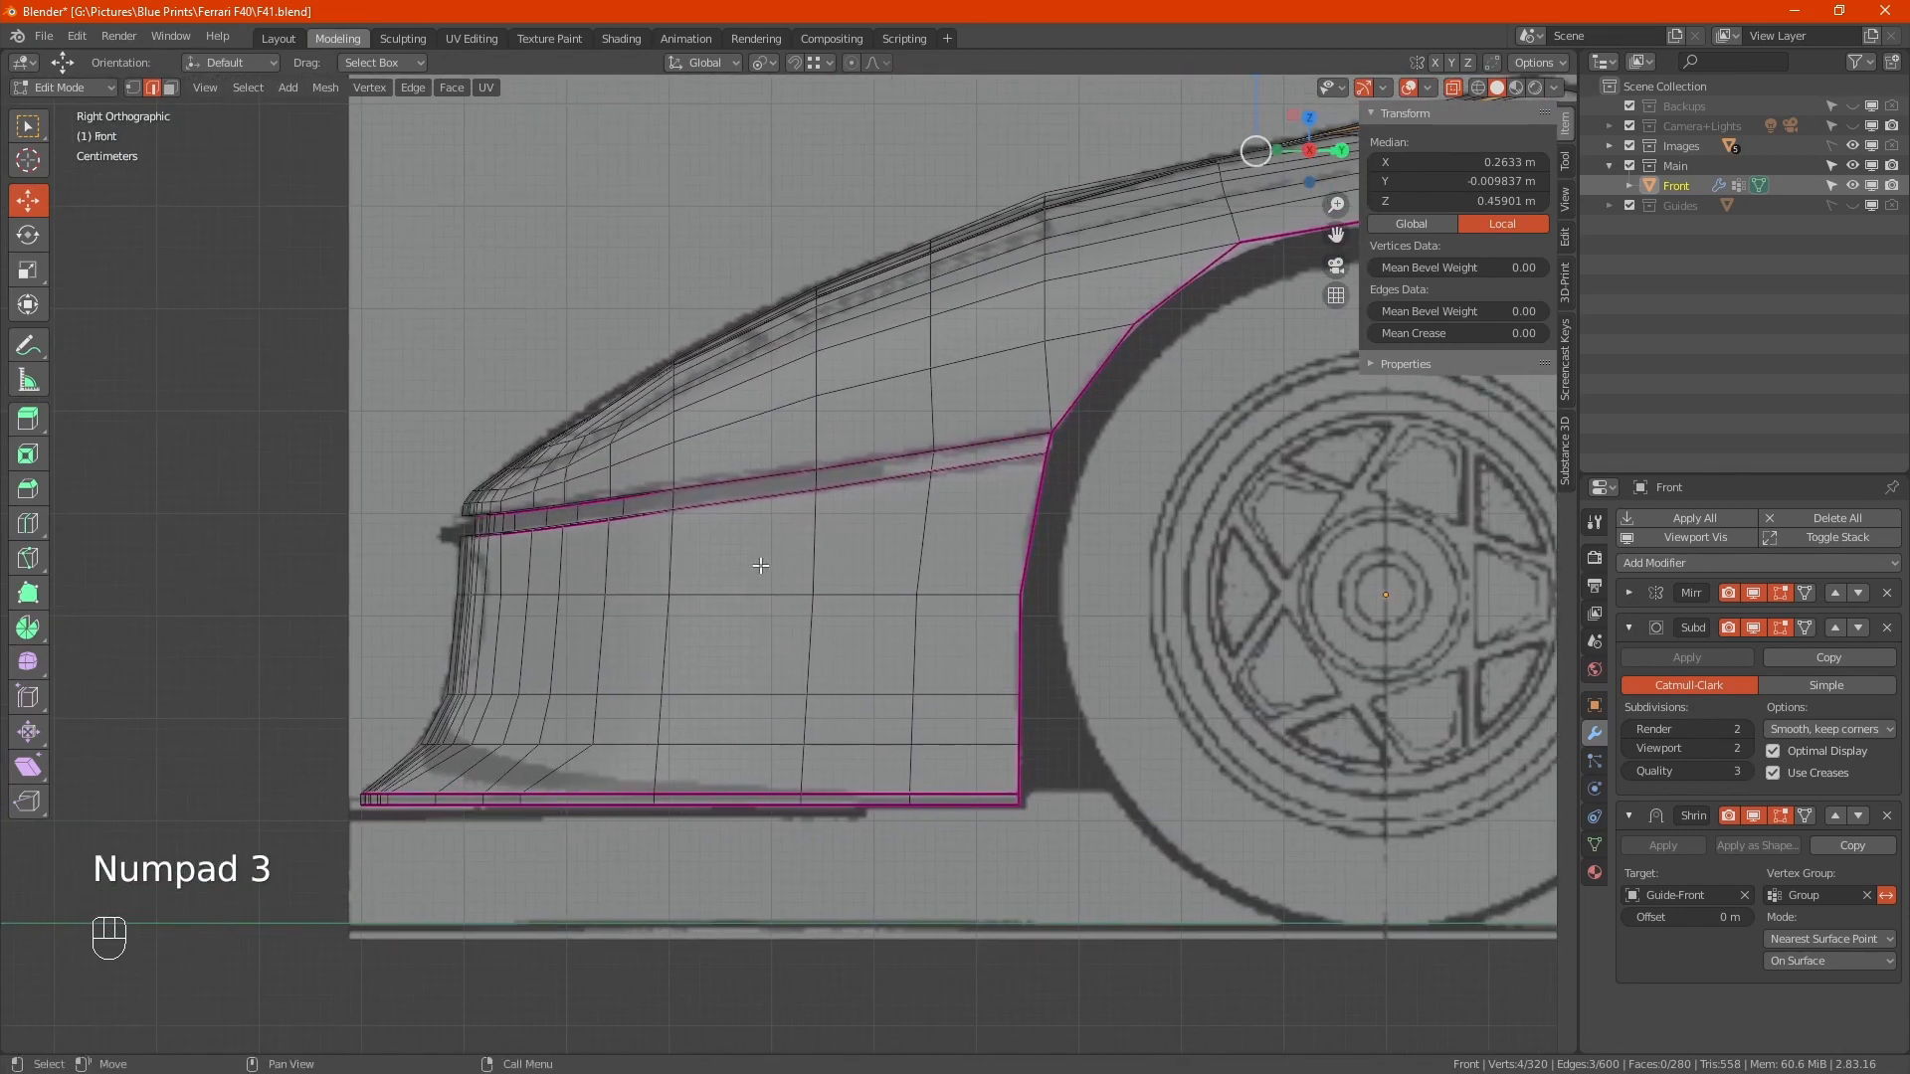
{"action": "scroll", "coordinate": [464, 564], "scroll_direction": "up", "scroll_amount": 4}
{"action": "scroll", "coordinate": [463, 564], "scroll_direction": "up", "scroll_amount": 2}
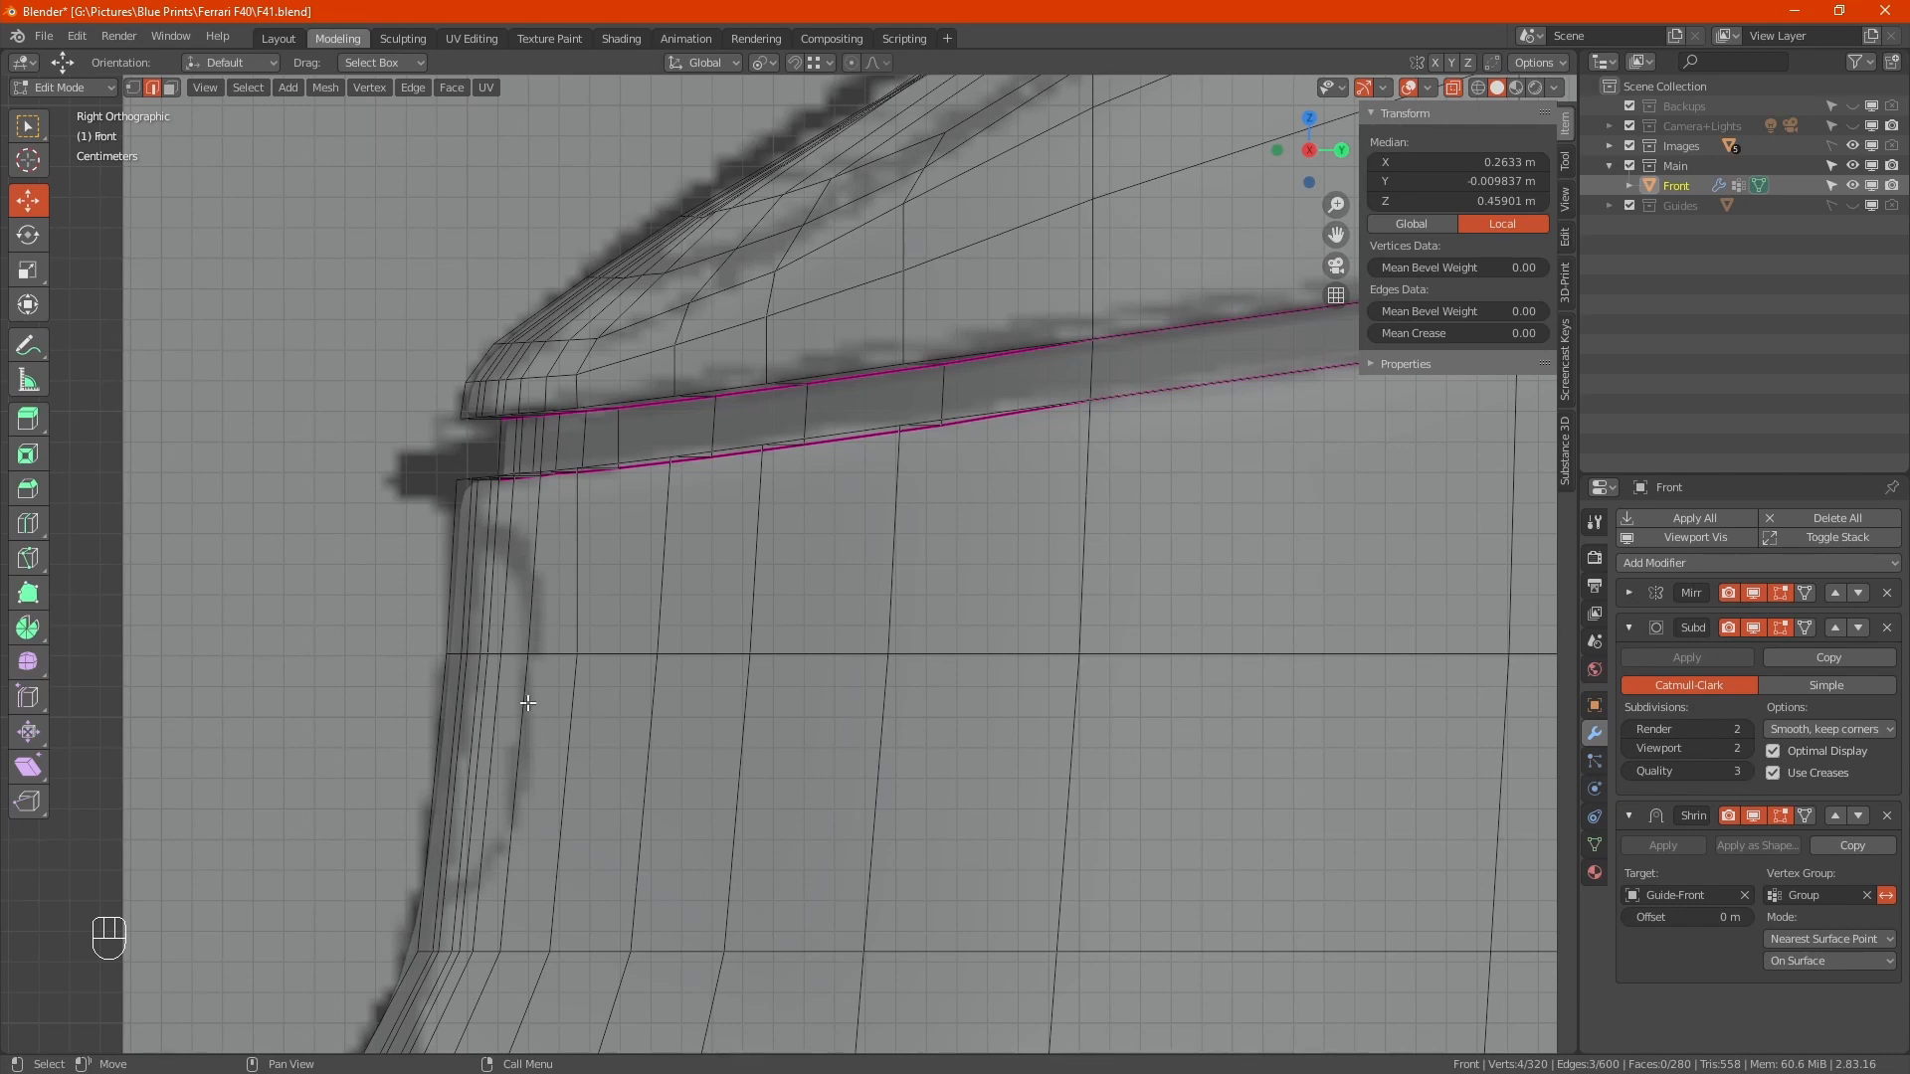
{"action": "key", "text": "KP_1"}
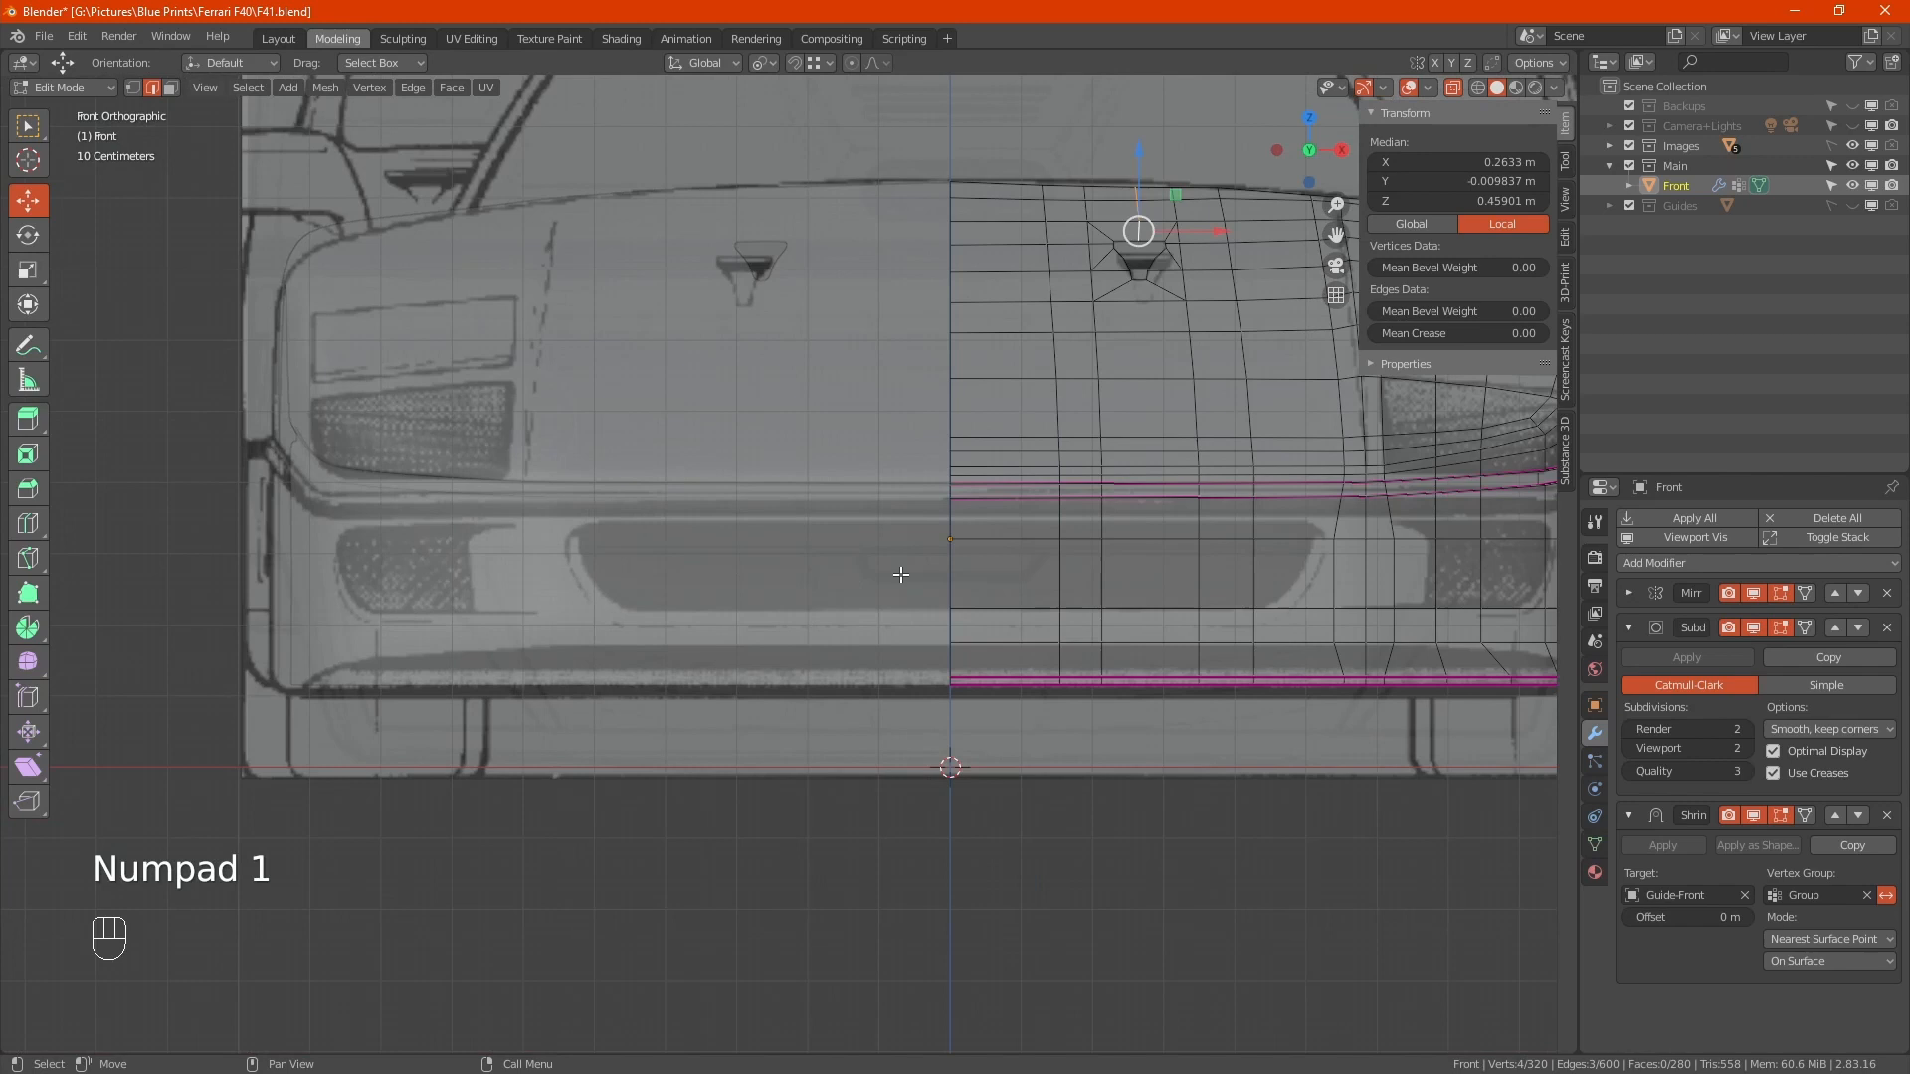
{"action": "middle_click_drag", "start_coordinate": [1131, 524], "coordinate": [609, 551]}
{"action": "scroll", "coordinate": [846, 549], "scroll_direction": "up", "scroll_amount": 3}
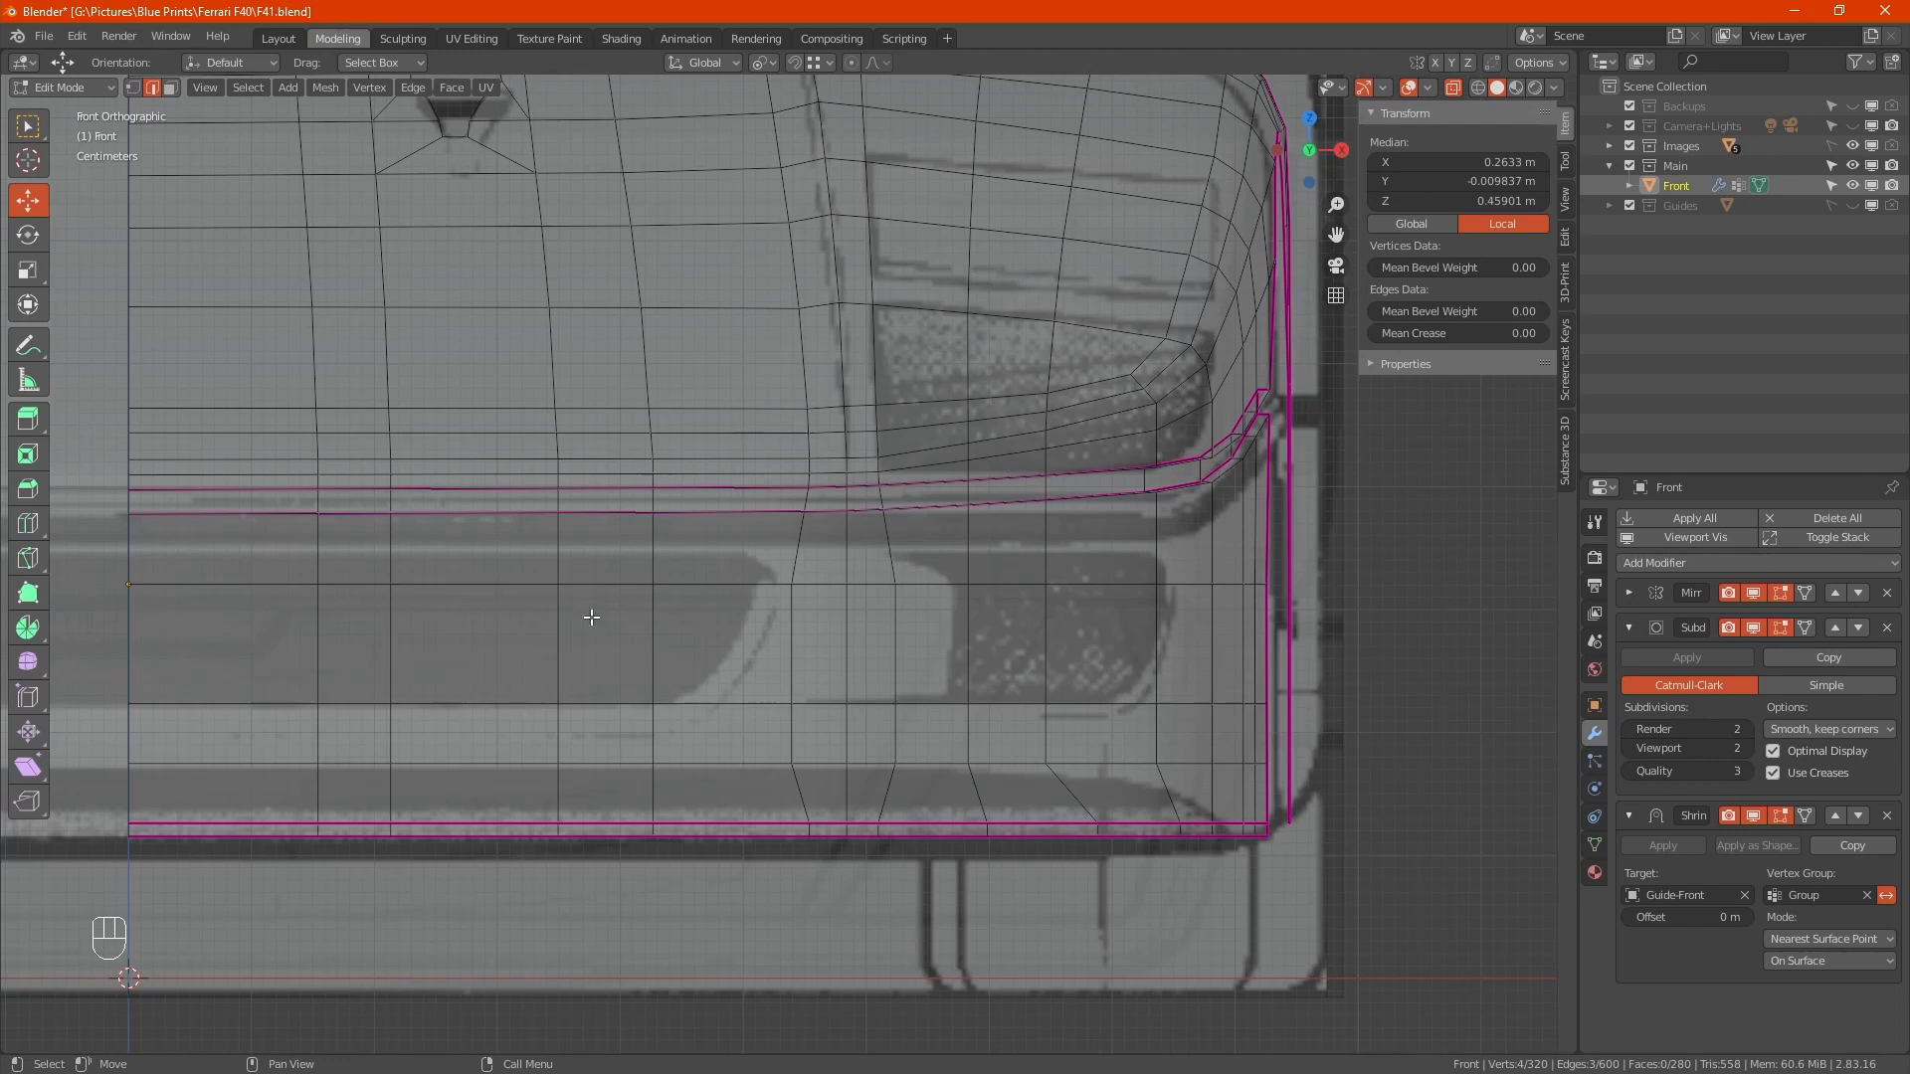
Add a single horizontal loop cut along the upper edge of the bumper's grille openings, with a slide factor of about 0.119
{"action": "key", "text": "ctrl"}
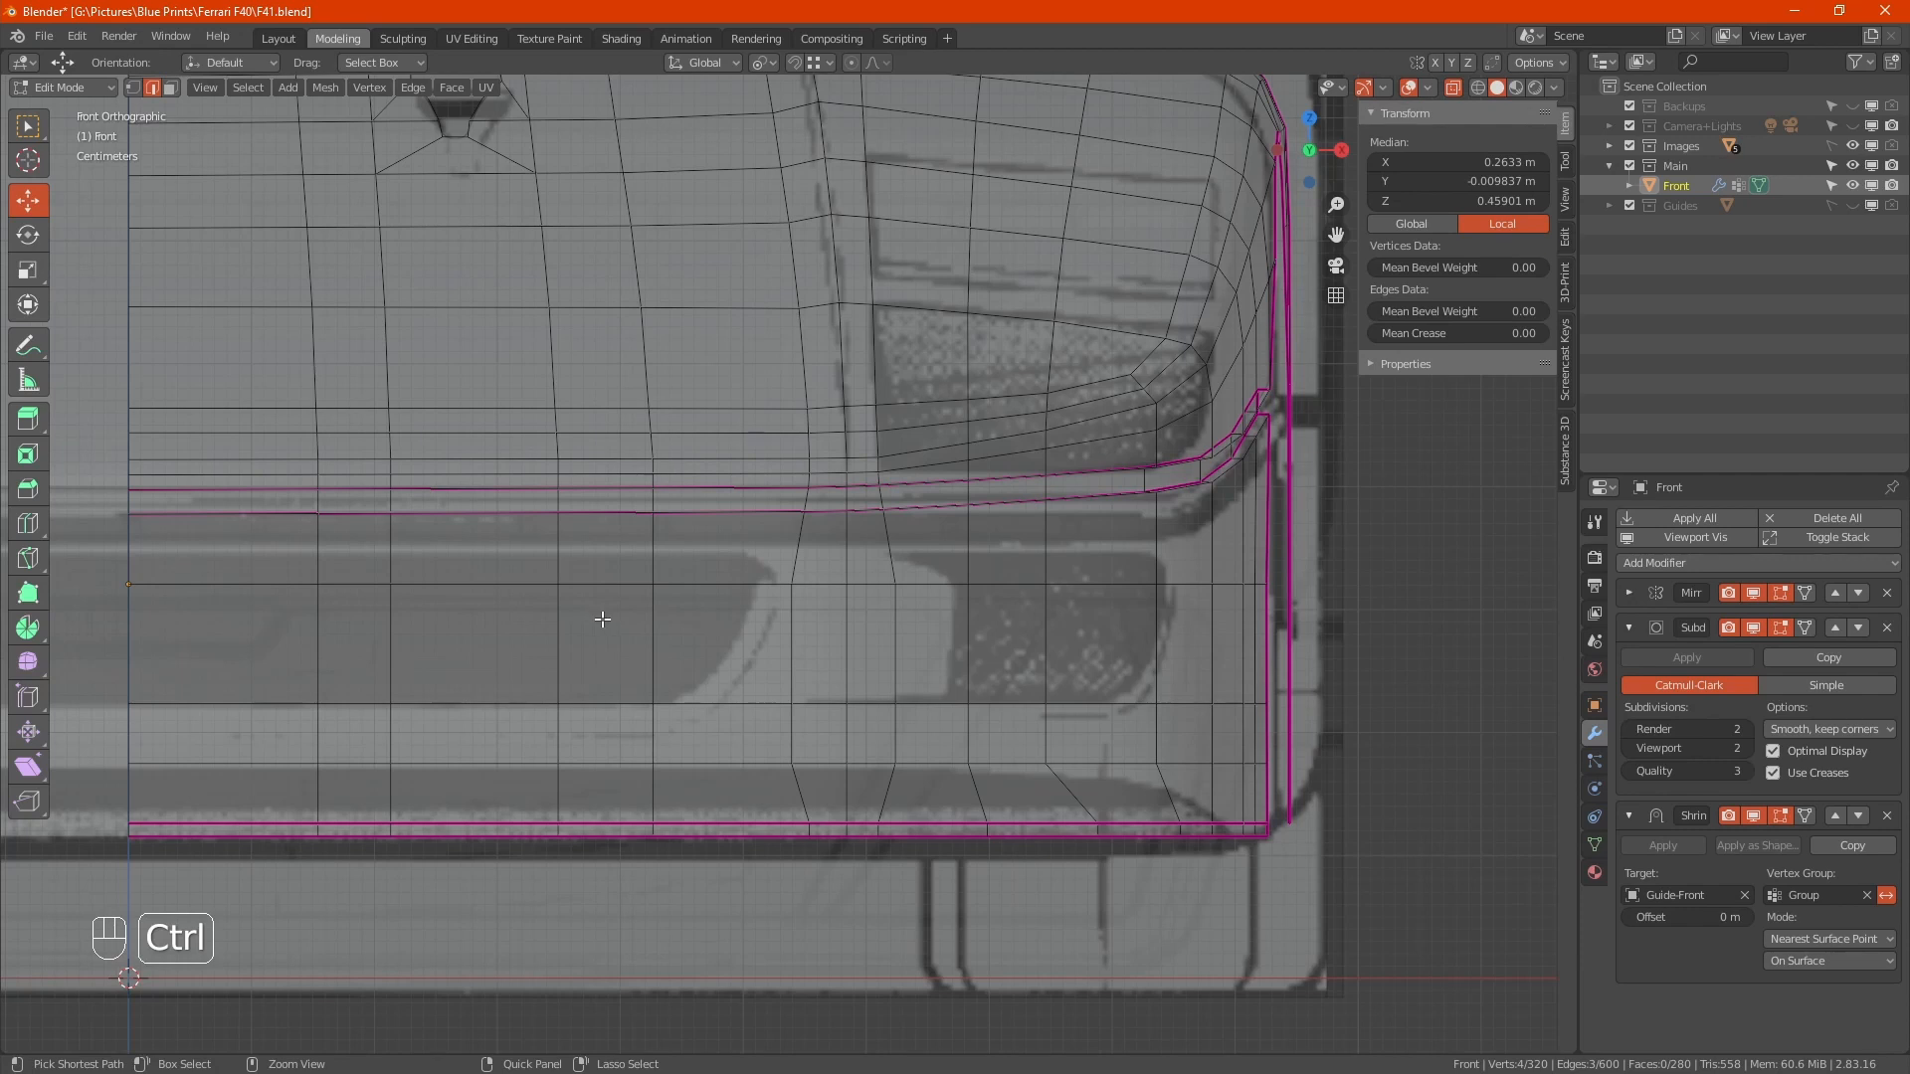
{"action": "key", "text": "ctrl+r"}
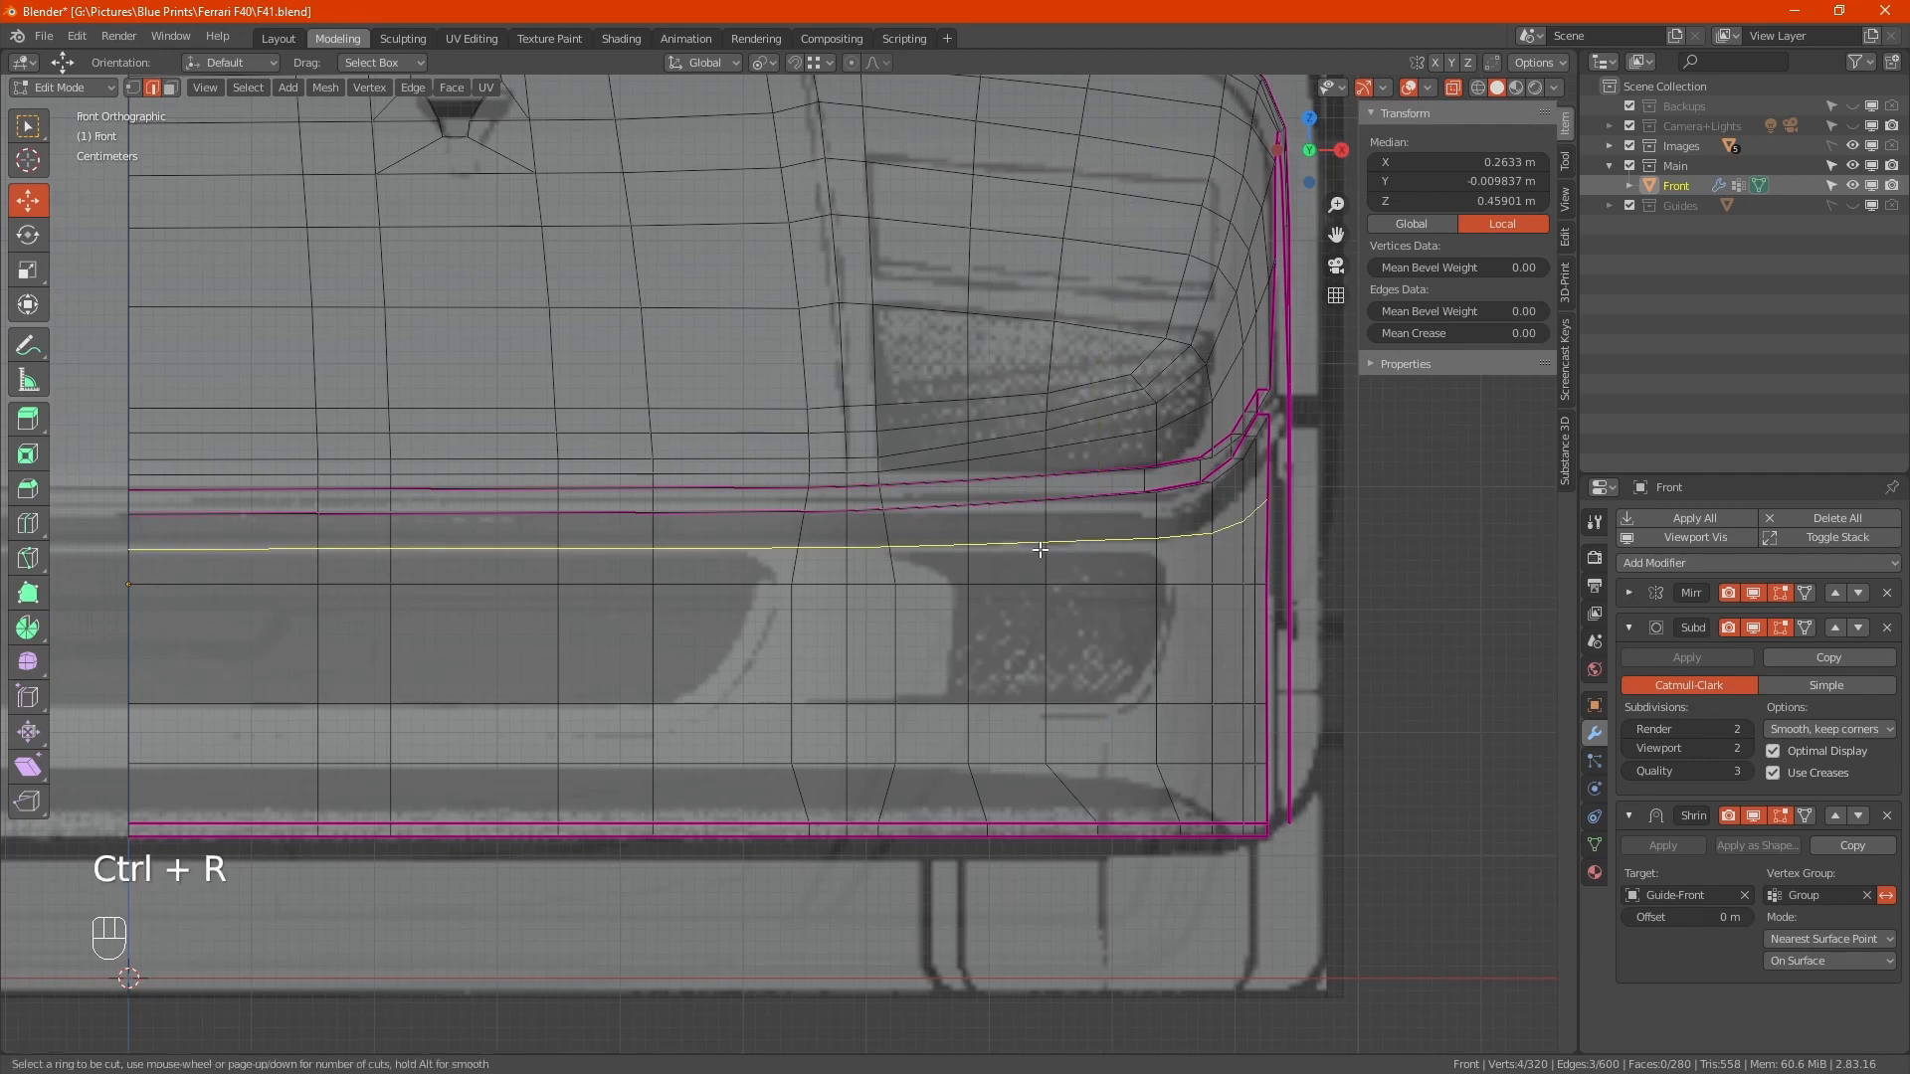
{"action": "left_click", "coordinate": [1040, 550]}
{"action": "key", "text": "shift"}
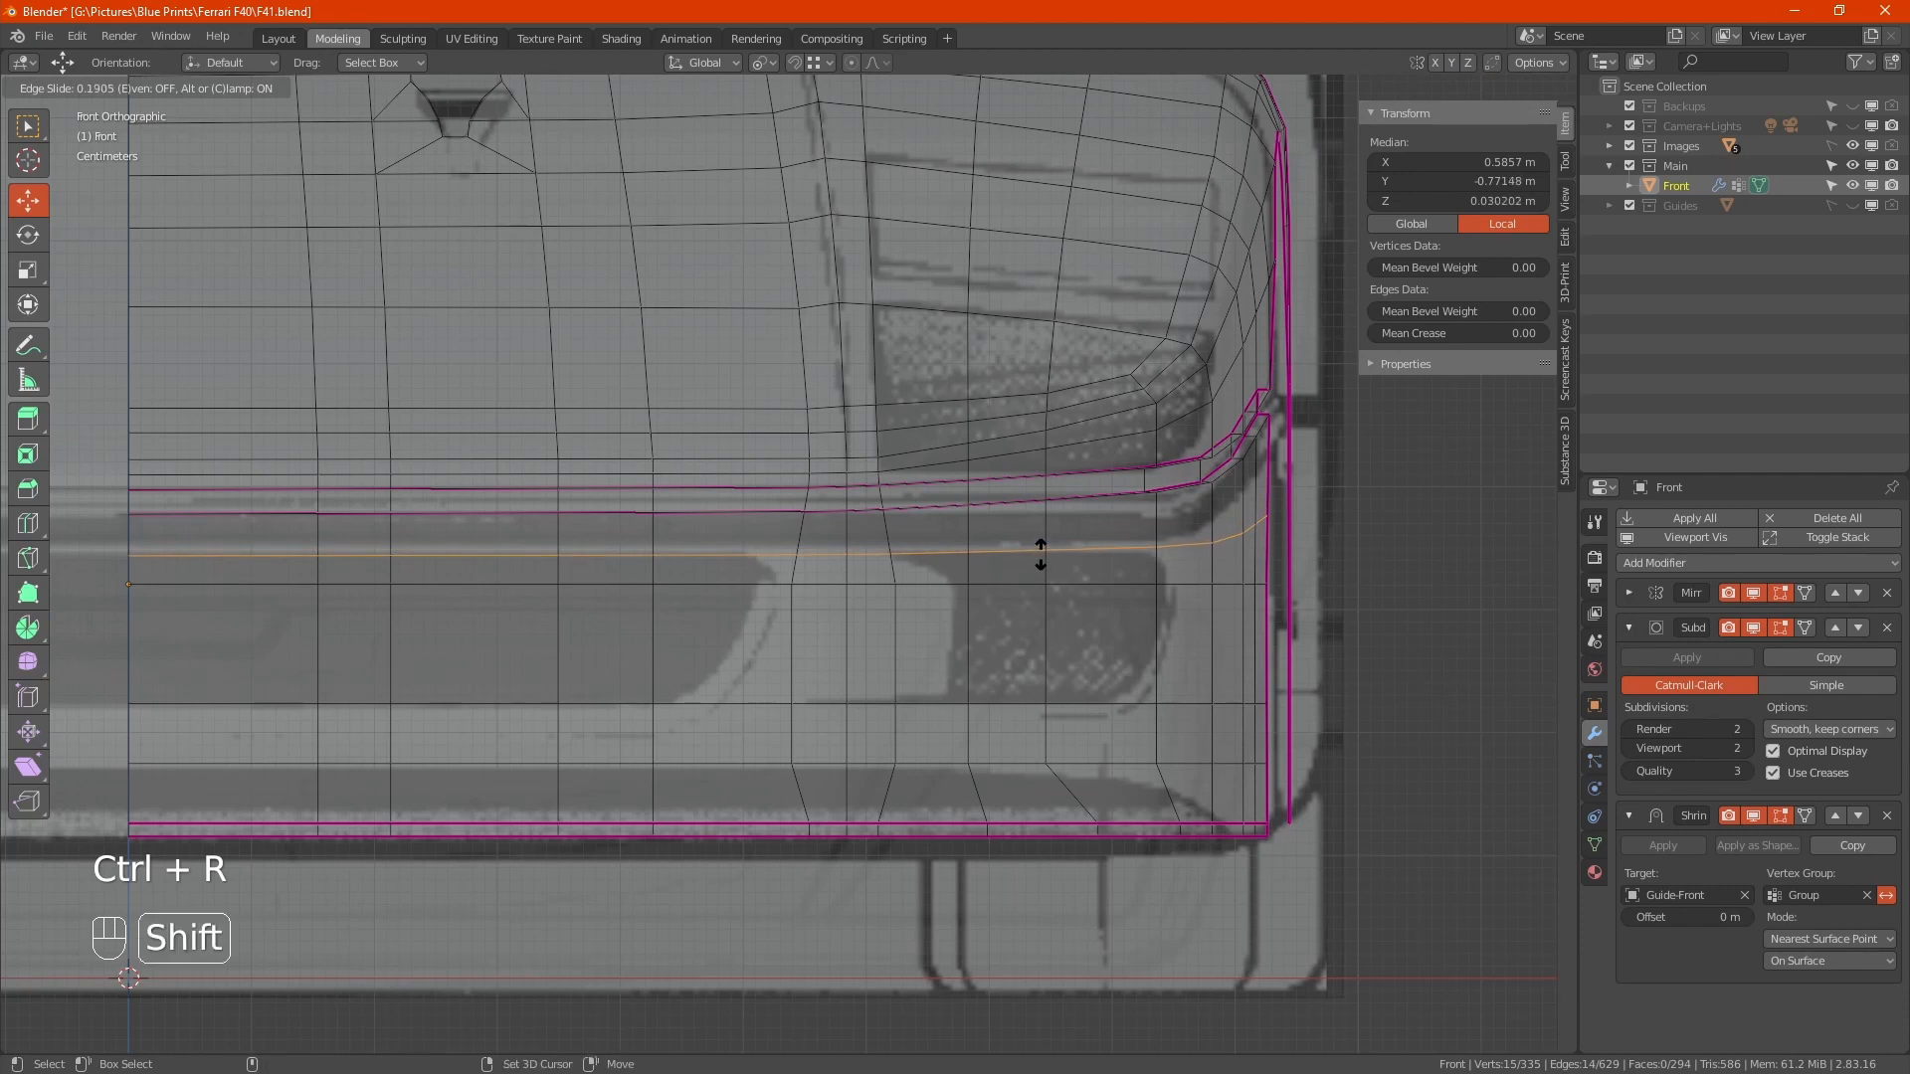
{"action": "left_click", "coordinate": [1042, 519]}
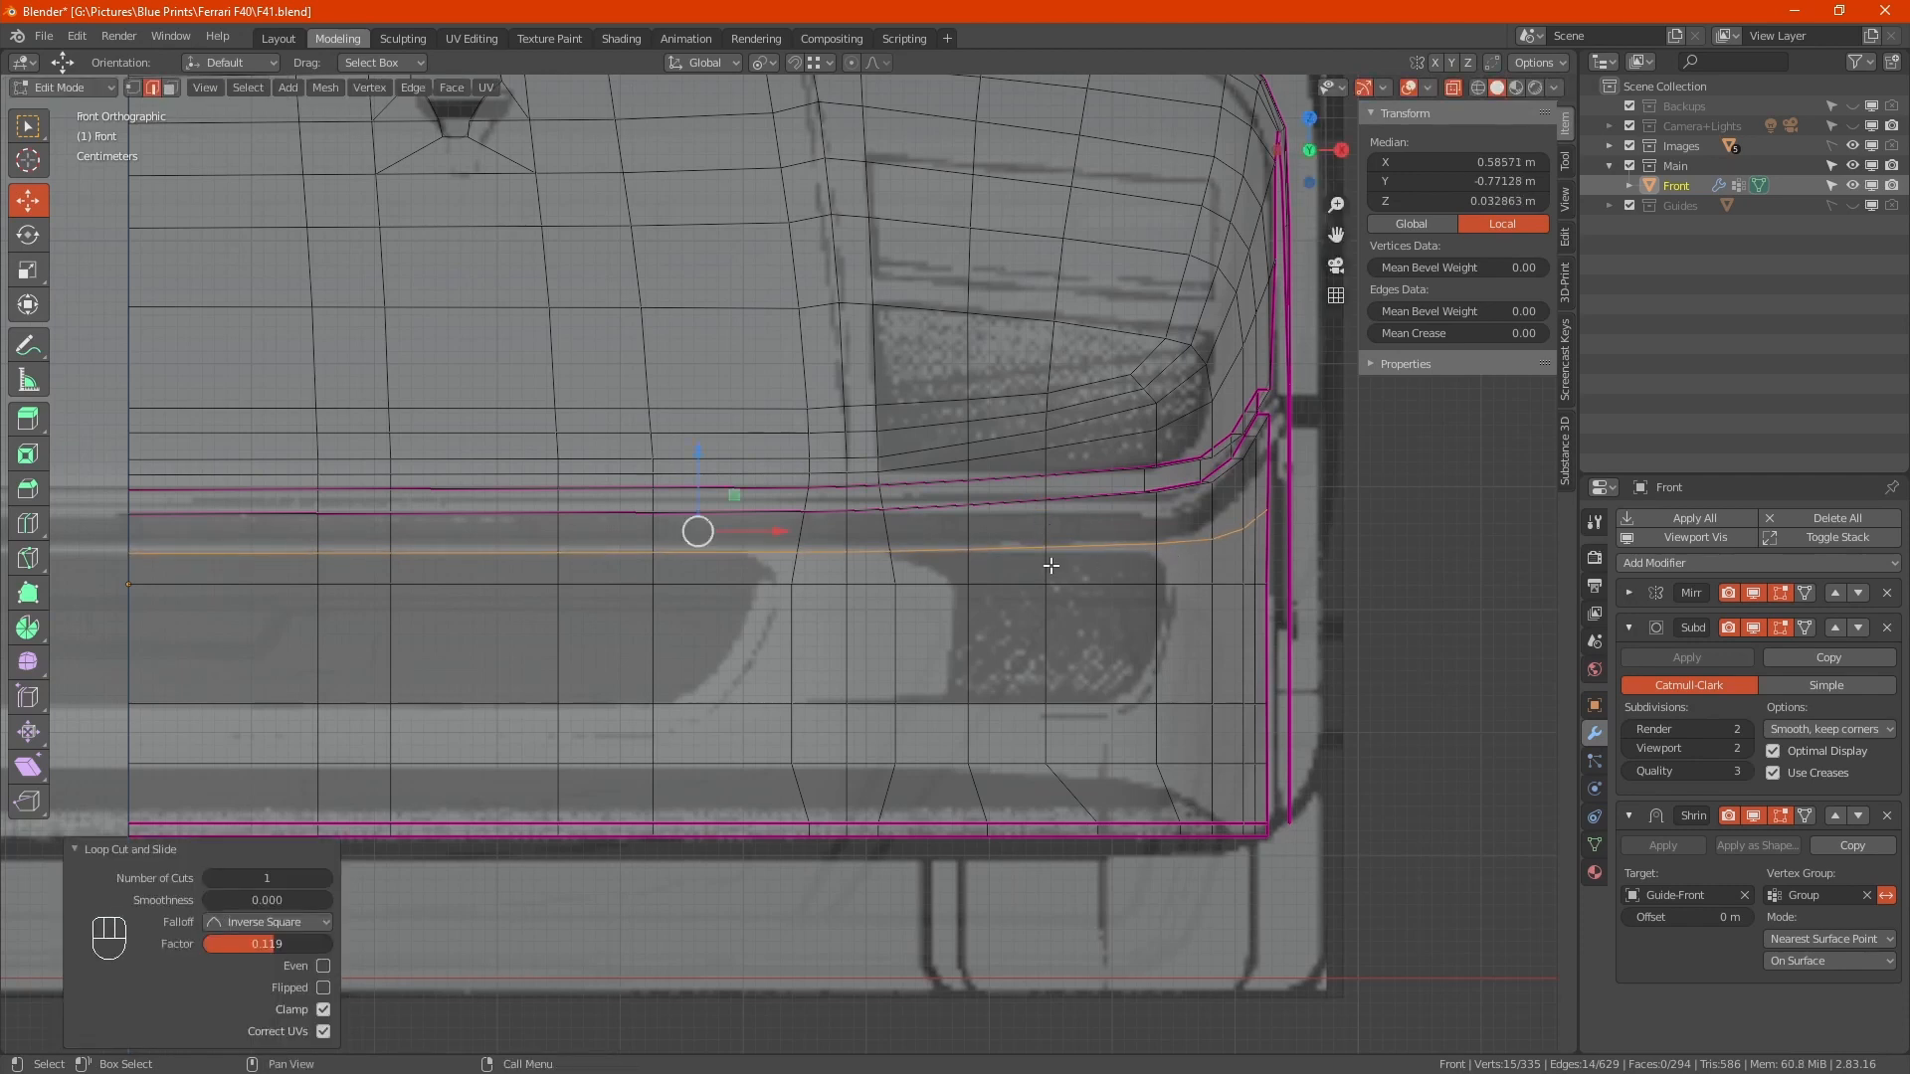
In vertex select mode, select the four new loop vertices above the side grille, with the innermost one active
{"action": "key", "text": "1"}
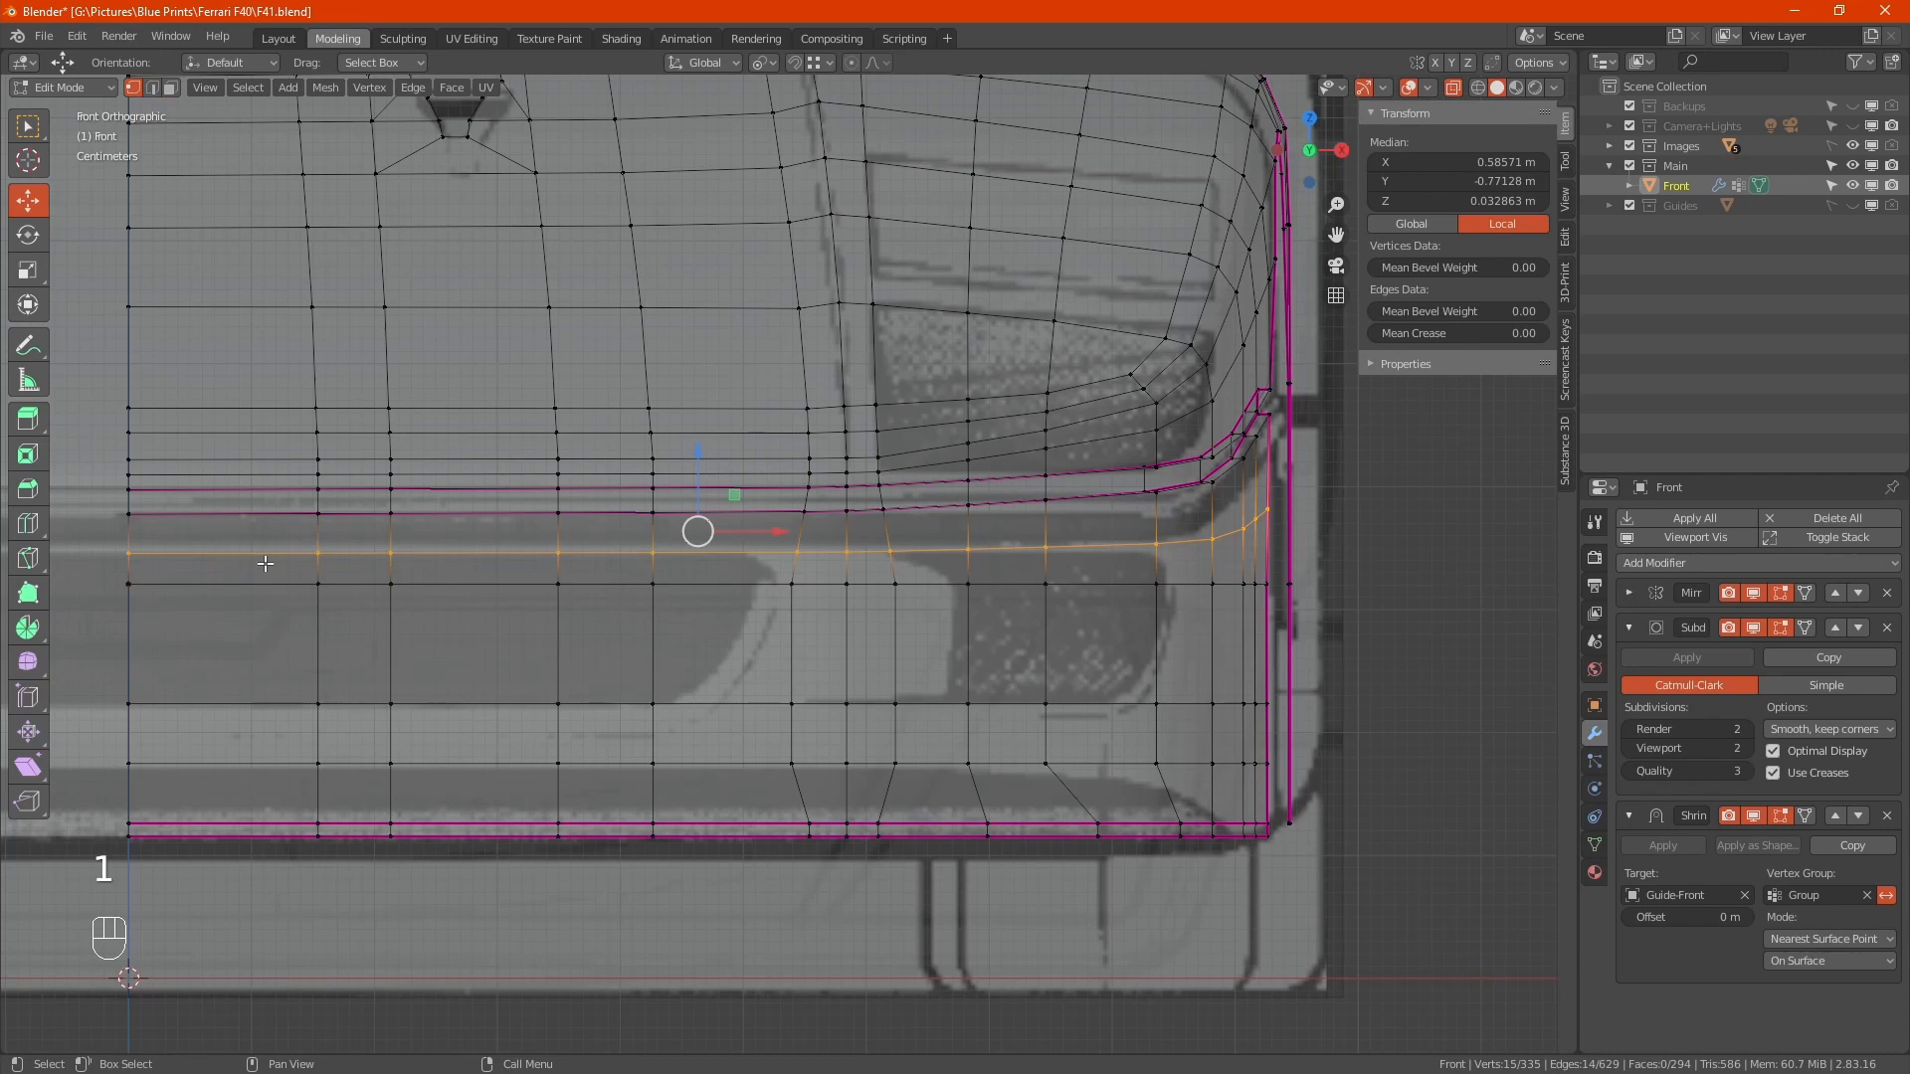
{"action": "left_click", "coordinate": [127, 558], "text": "shift"}
{"action": "left_click", "coordinate": [127, 558], "text": "shift"}
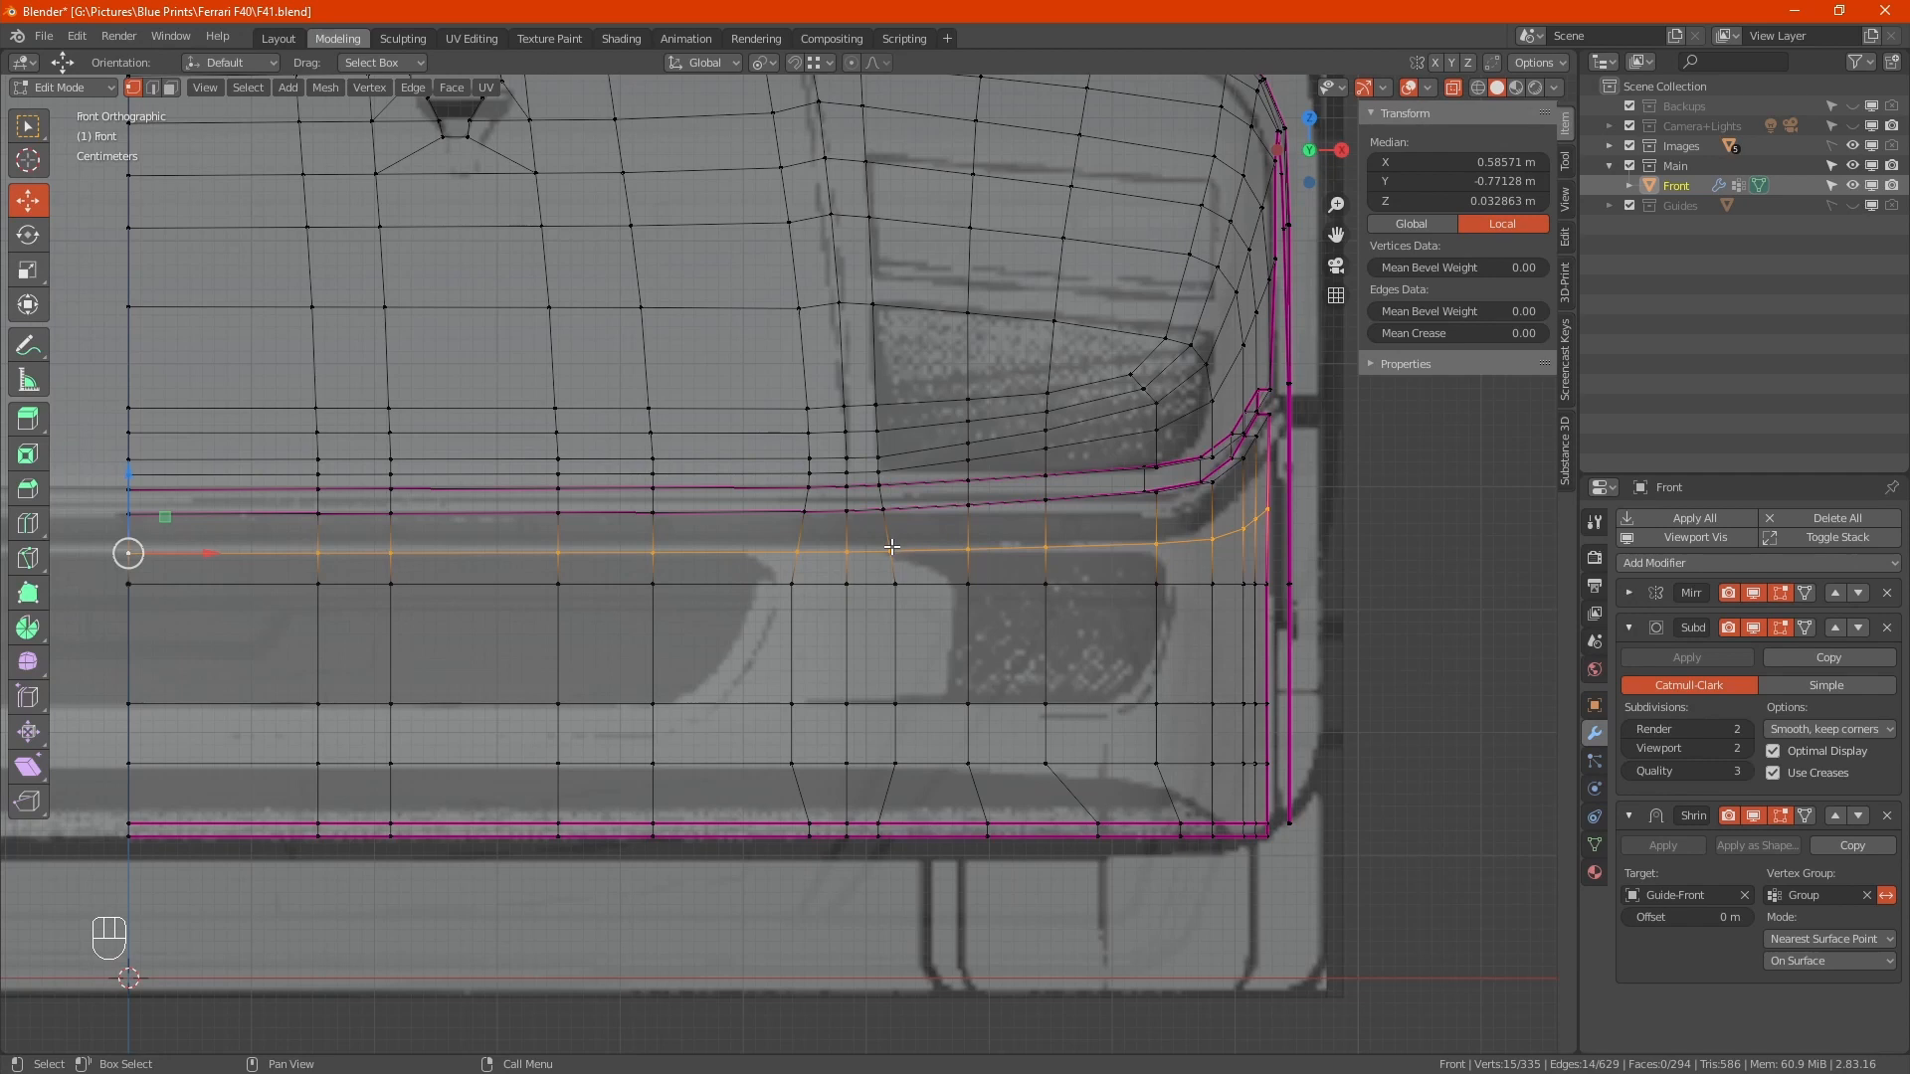
{"action": "left_click_drag", "start_coordinate": [873, 528], "coordinate": [1154, 553]}
{"action": "scroll", "coordinate": [1152, 557], "scroll_direction": "up", "scroll_amount": 3}
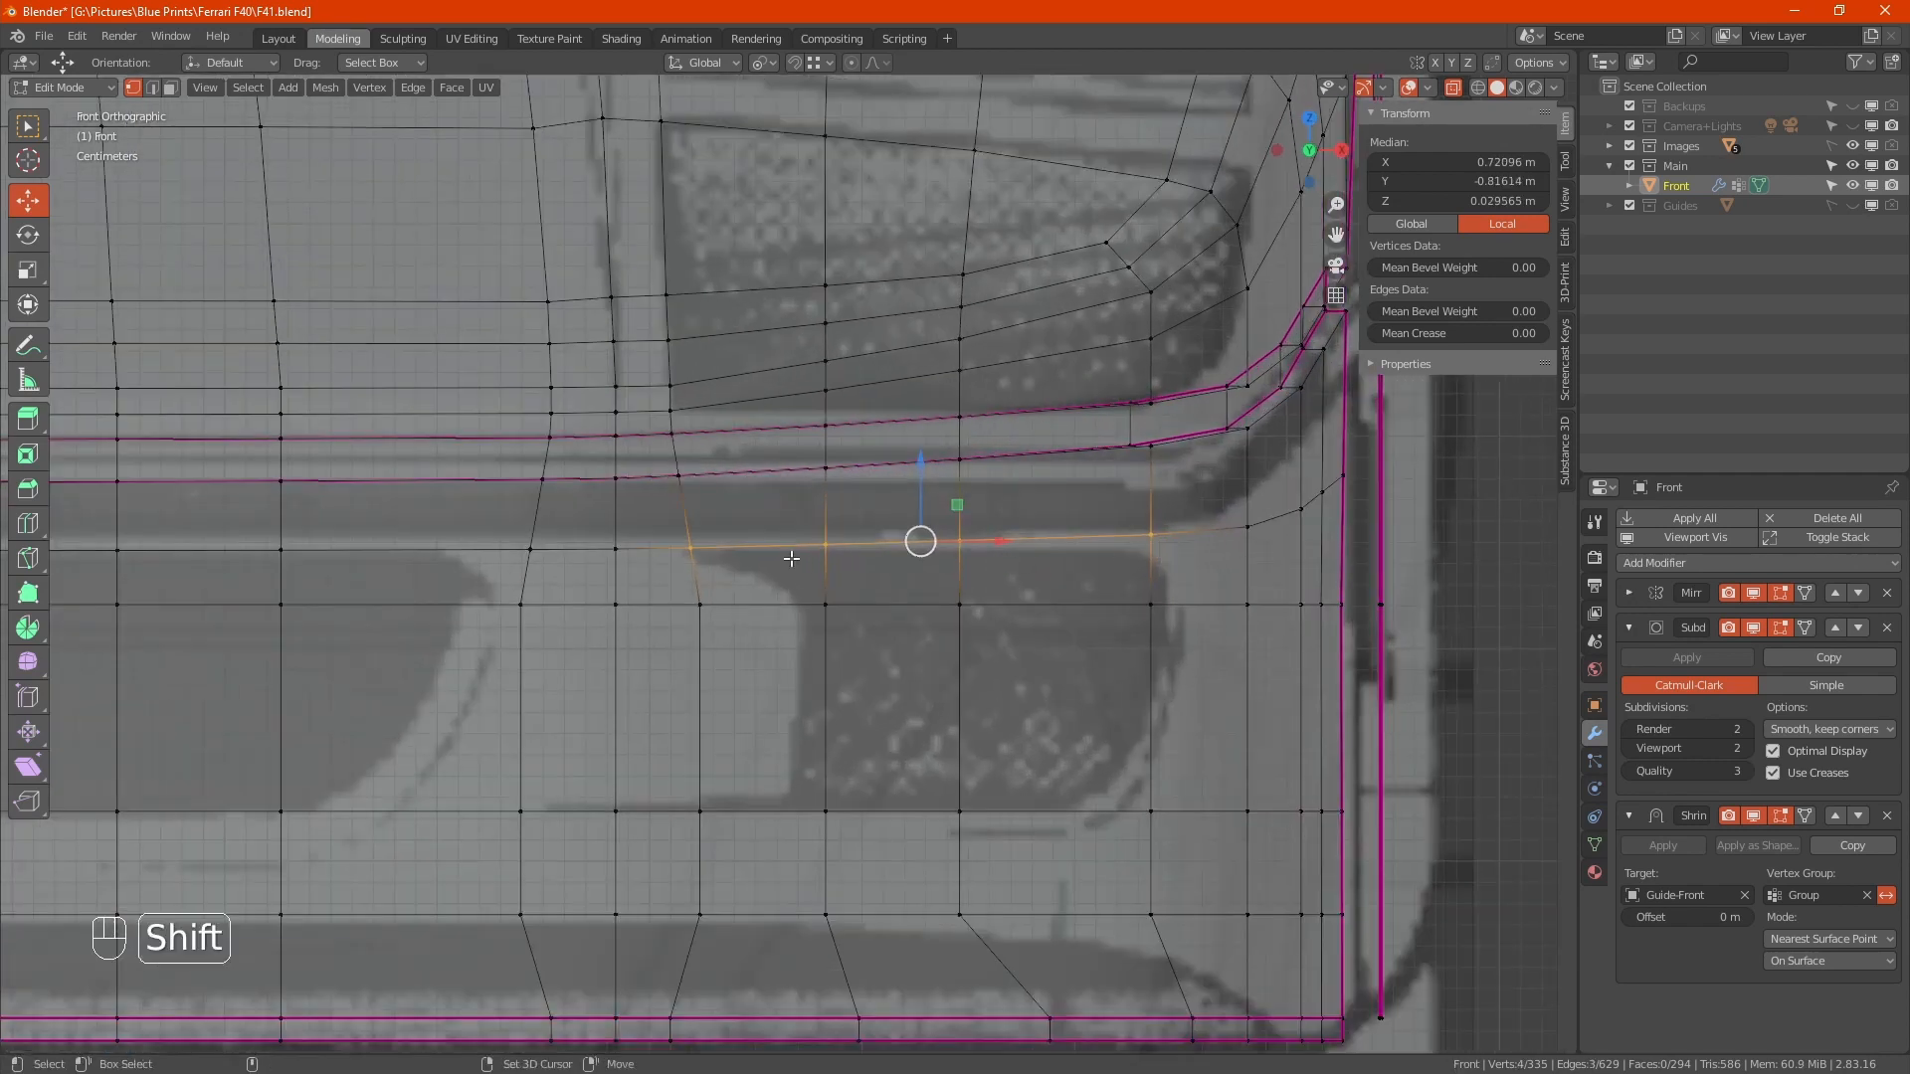
{"action": "right_click", "coordinate": [690, 547], "text": "shift"}
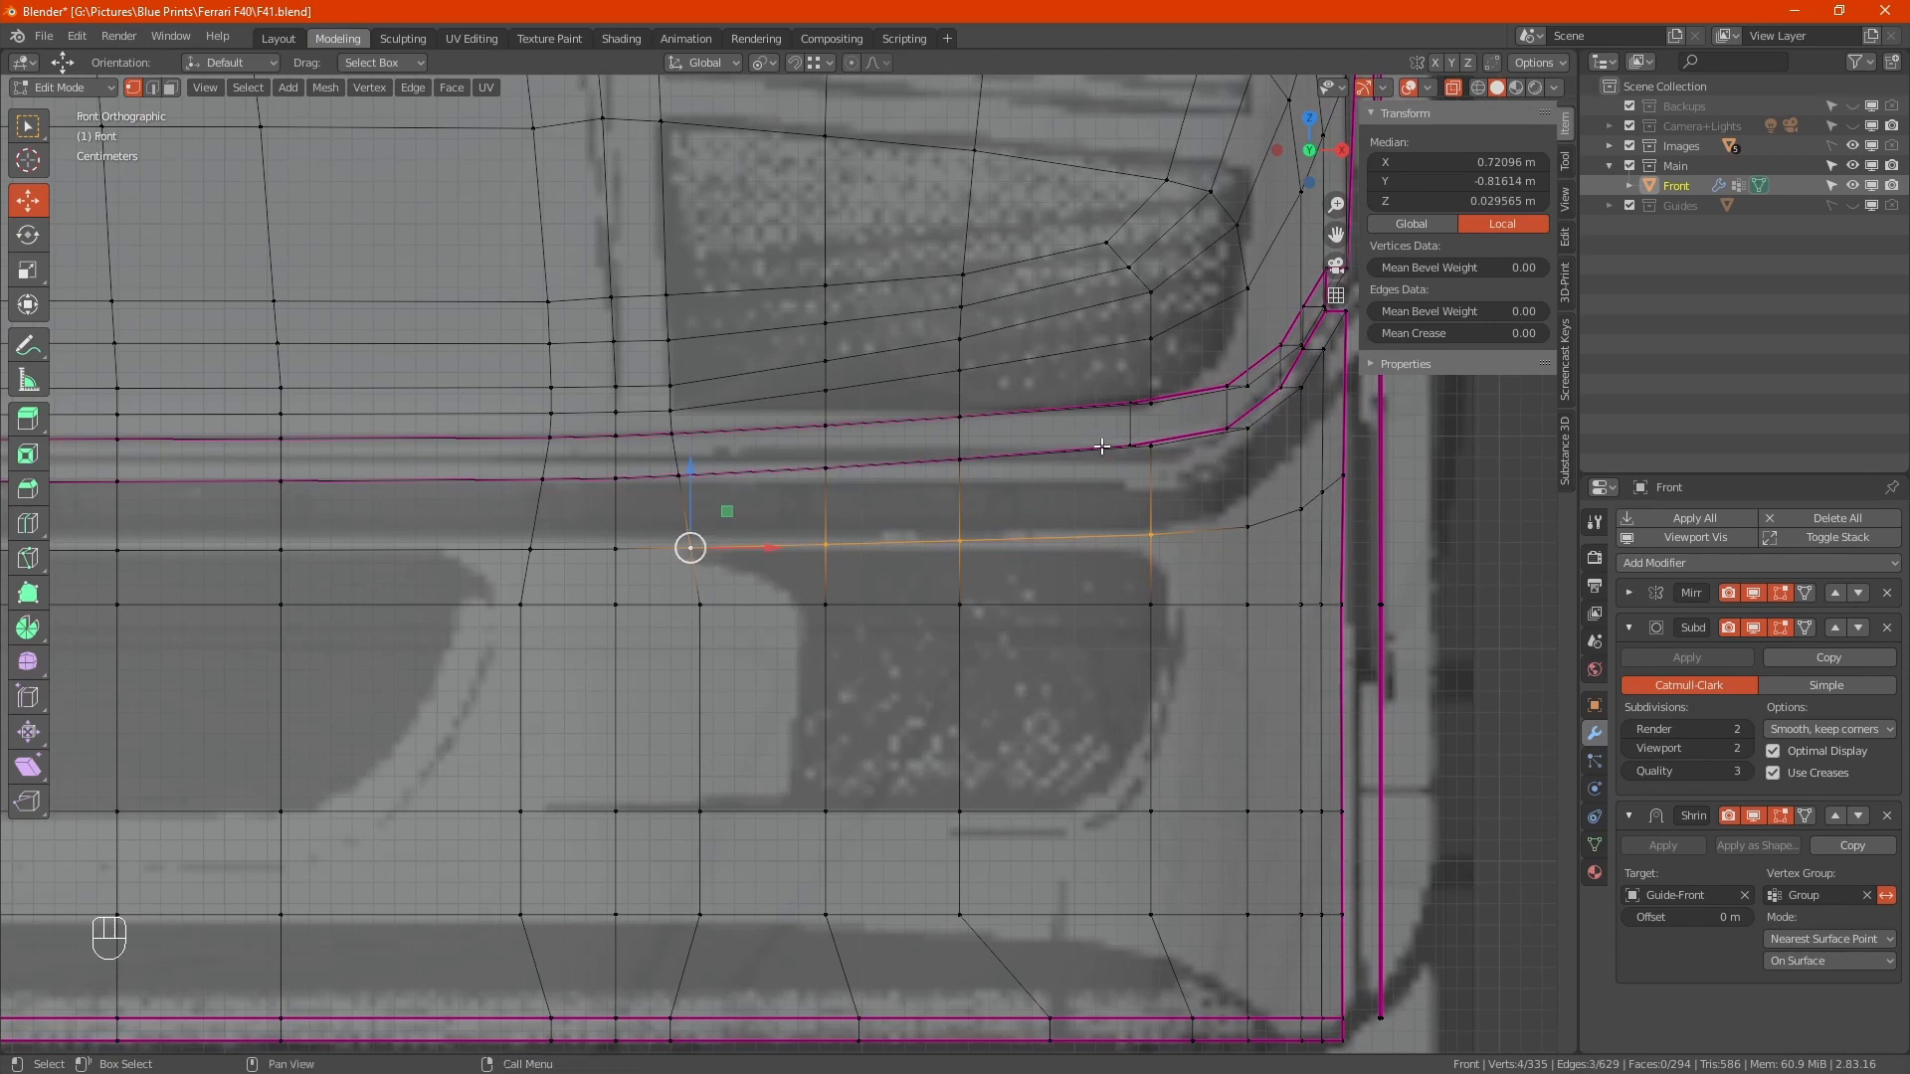
{"action": "key", "text": "s"}
{"action": "key", "text": "z"}
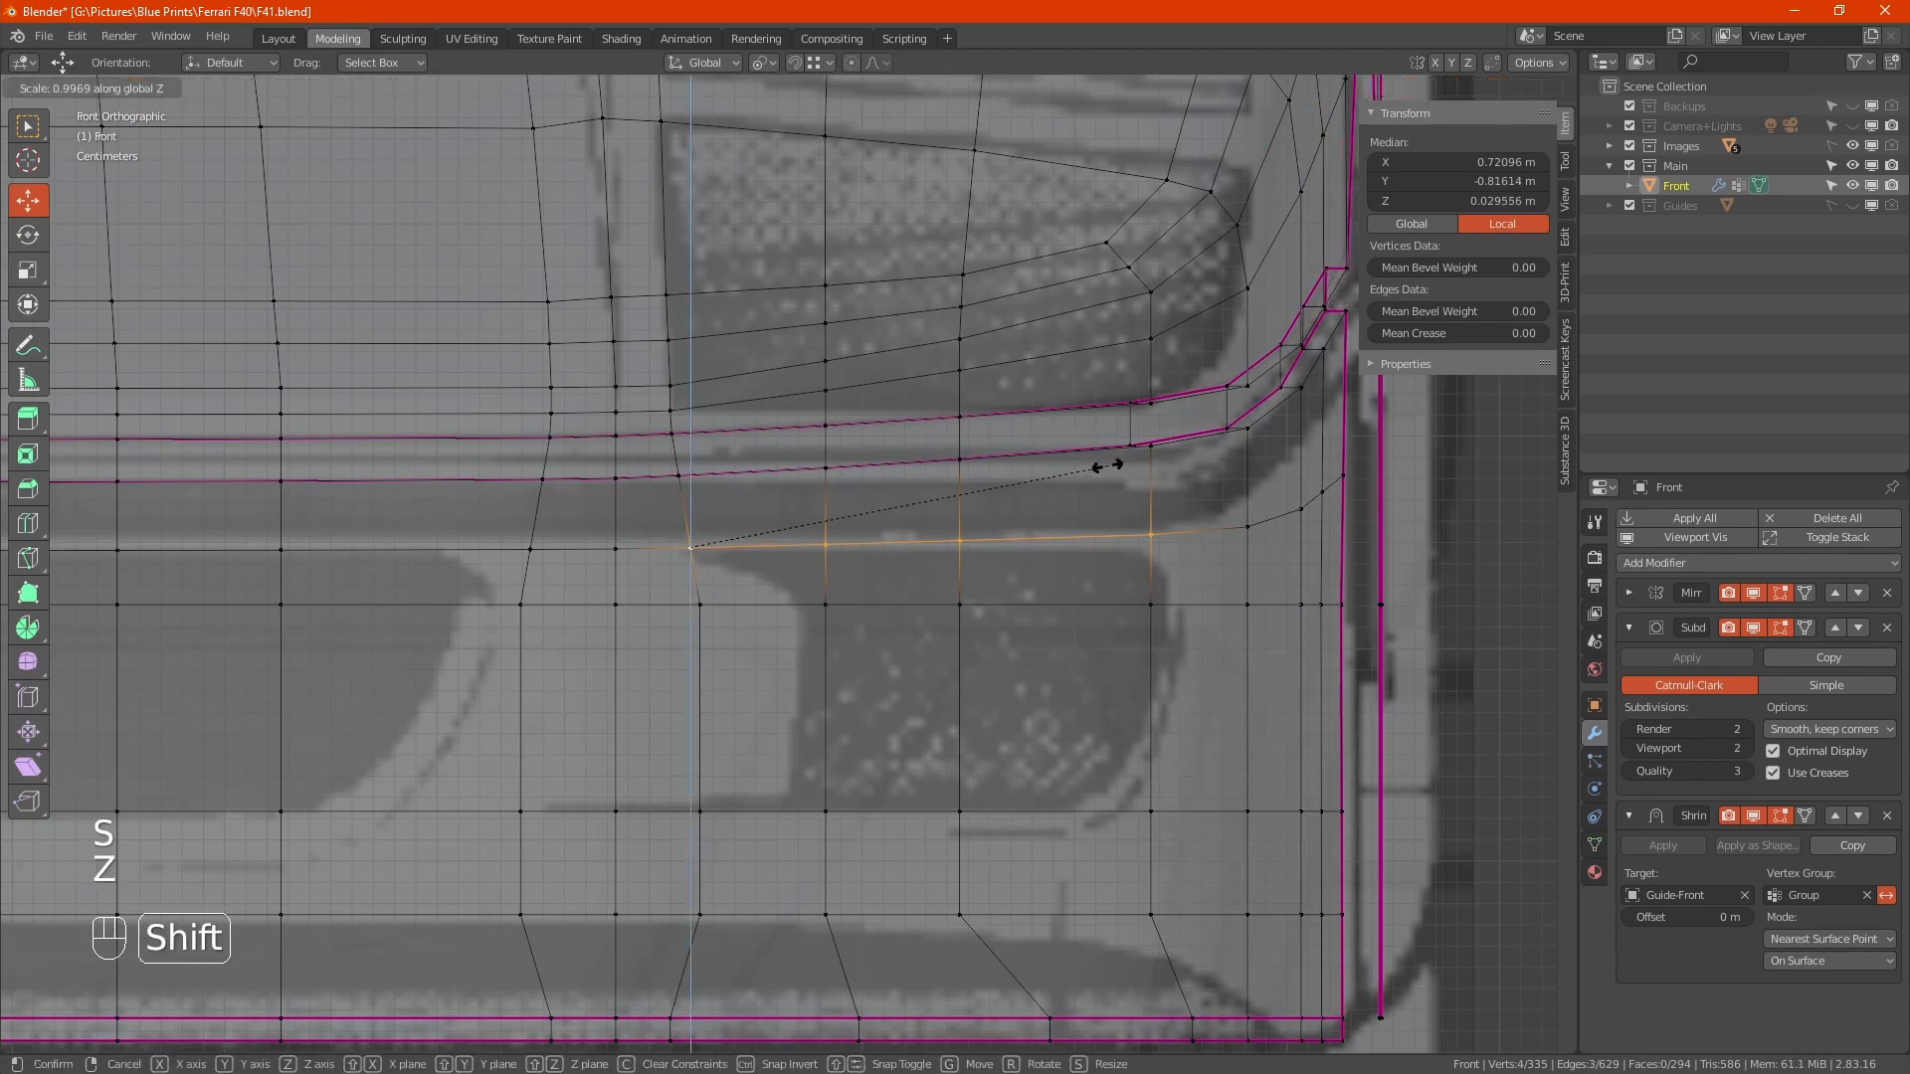
{"action": "left_click", "coordinate": [904, 487]}
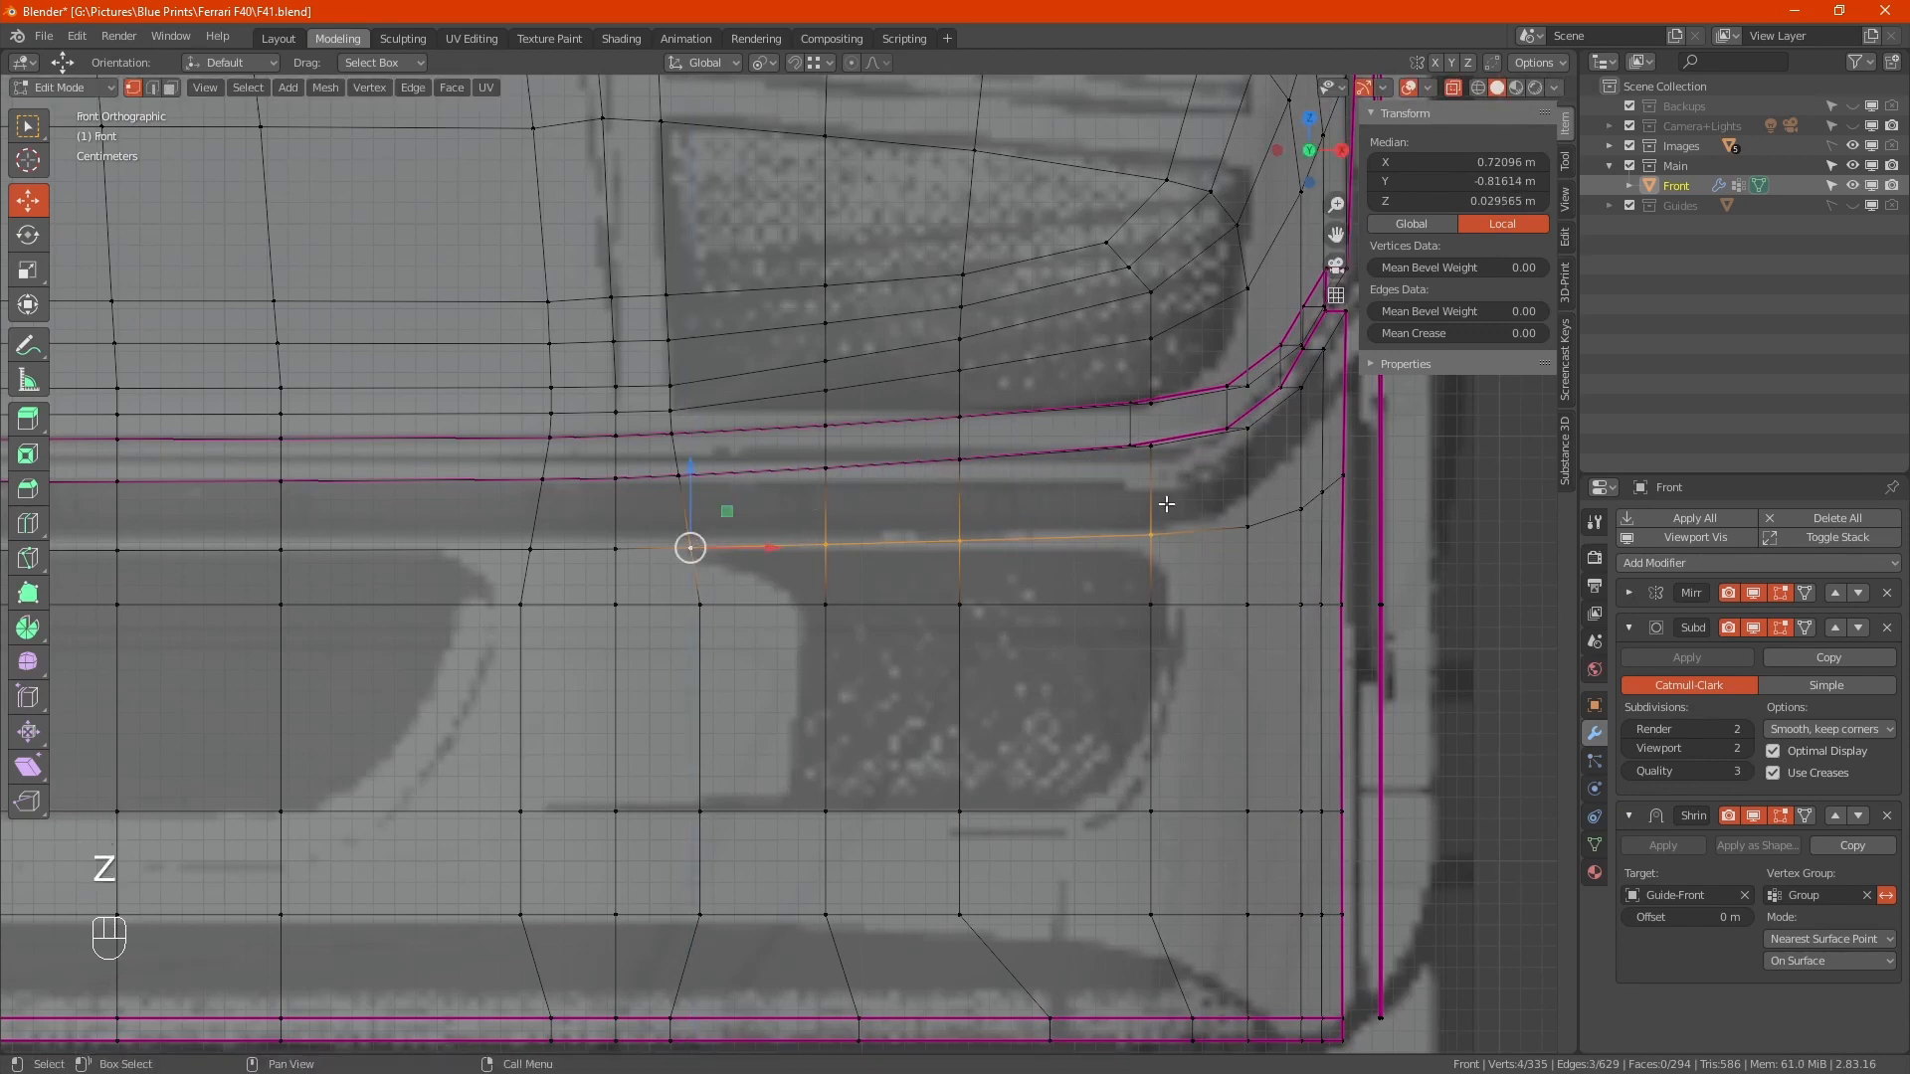
Flatten the four selected loop vertices by scaling them to about 0.282 along Z from the active vertex
{"action": "key", "text": "s"}
{"action": "key", "text": "z"}
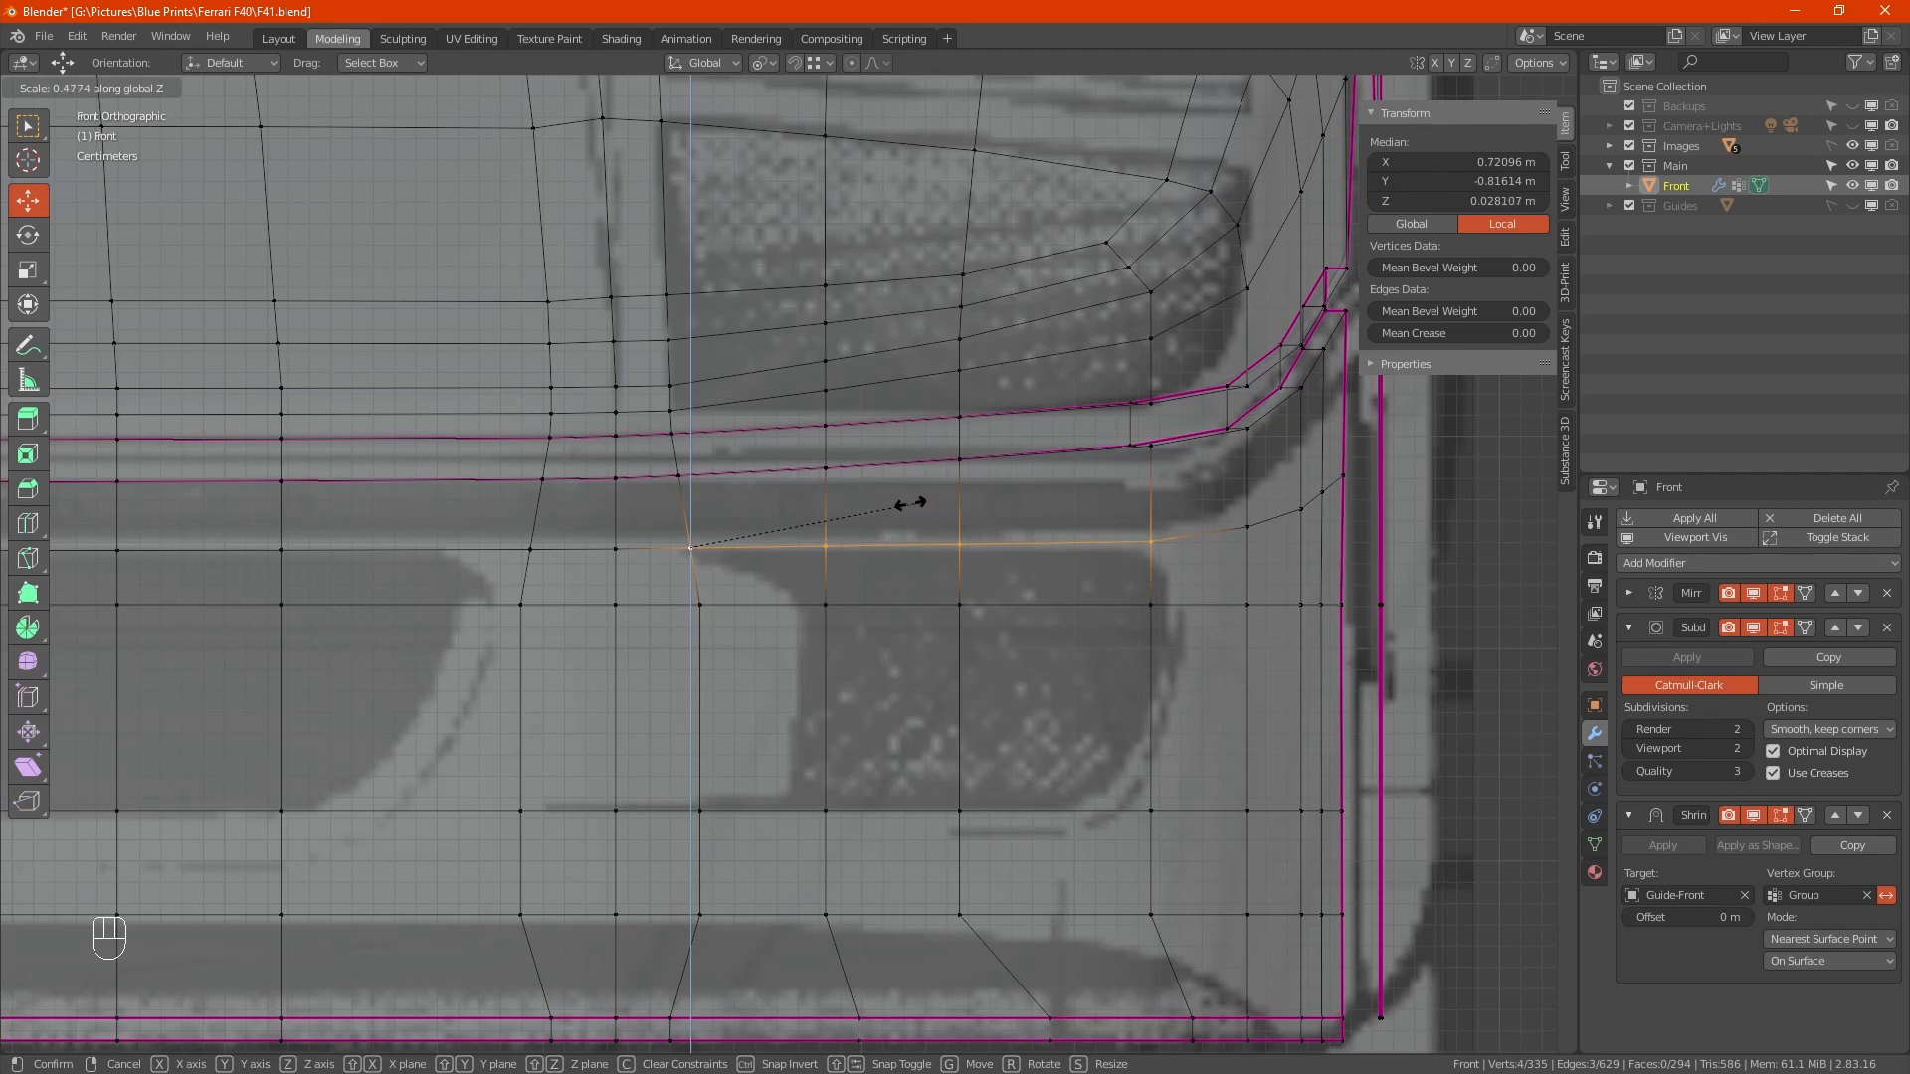
{"action": "left_click", "coordinate": [821, 520]}
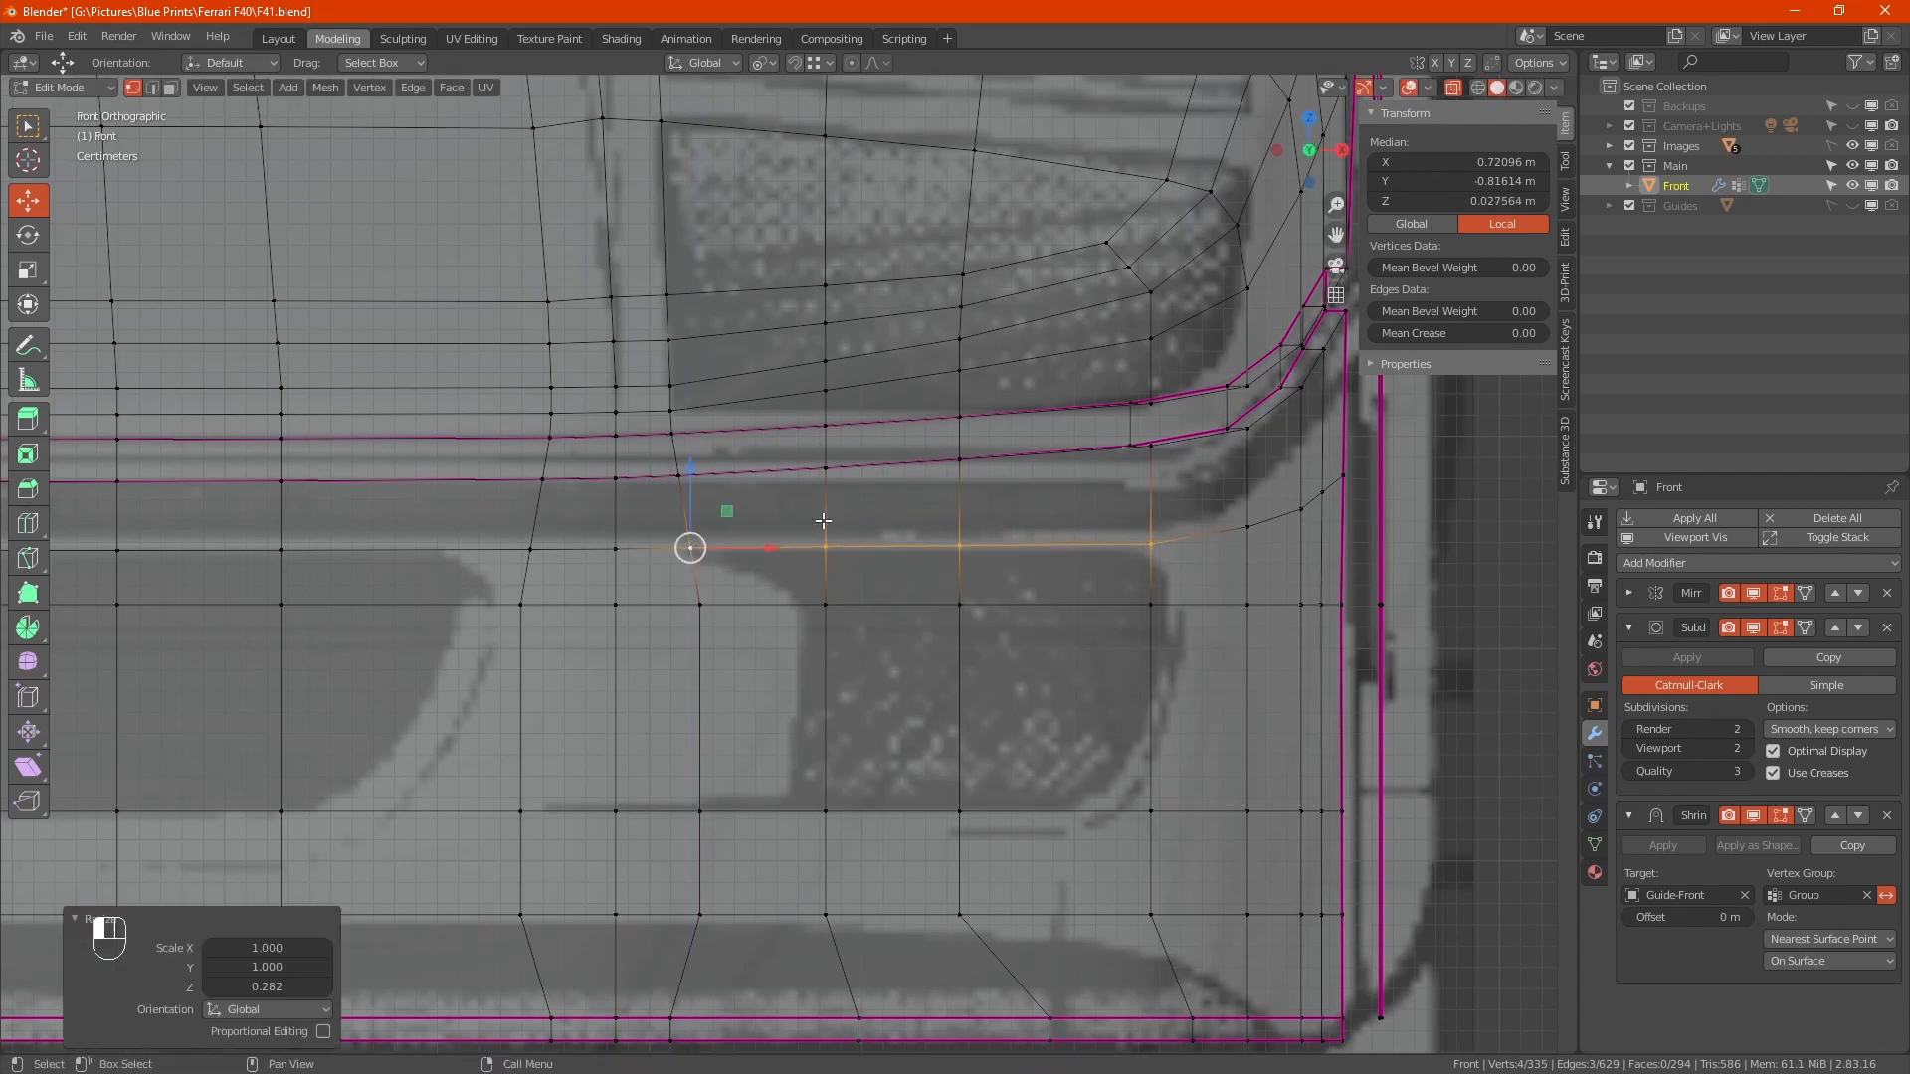
In the right side view, vertex-slide the new loop's rearmost vertex at the wheel-arch edge forward along the loop by a factor of about 0.044
{"action": "scroll", "coordinate": [1242, 573], "scroll_direction": "down", "scroll_amount": 5}
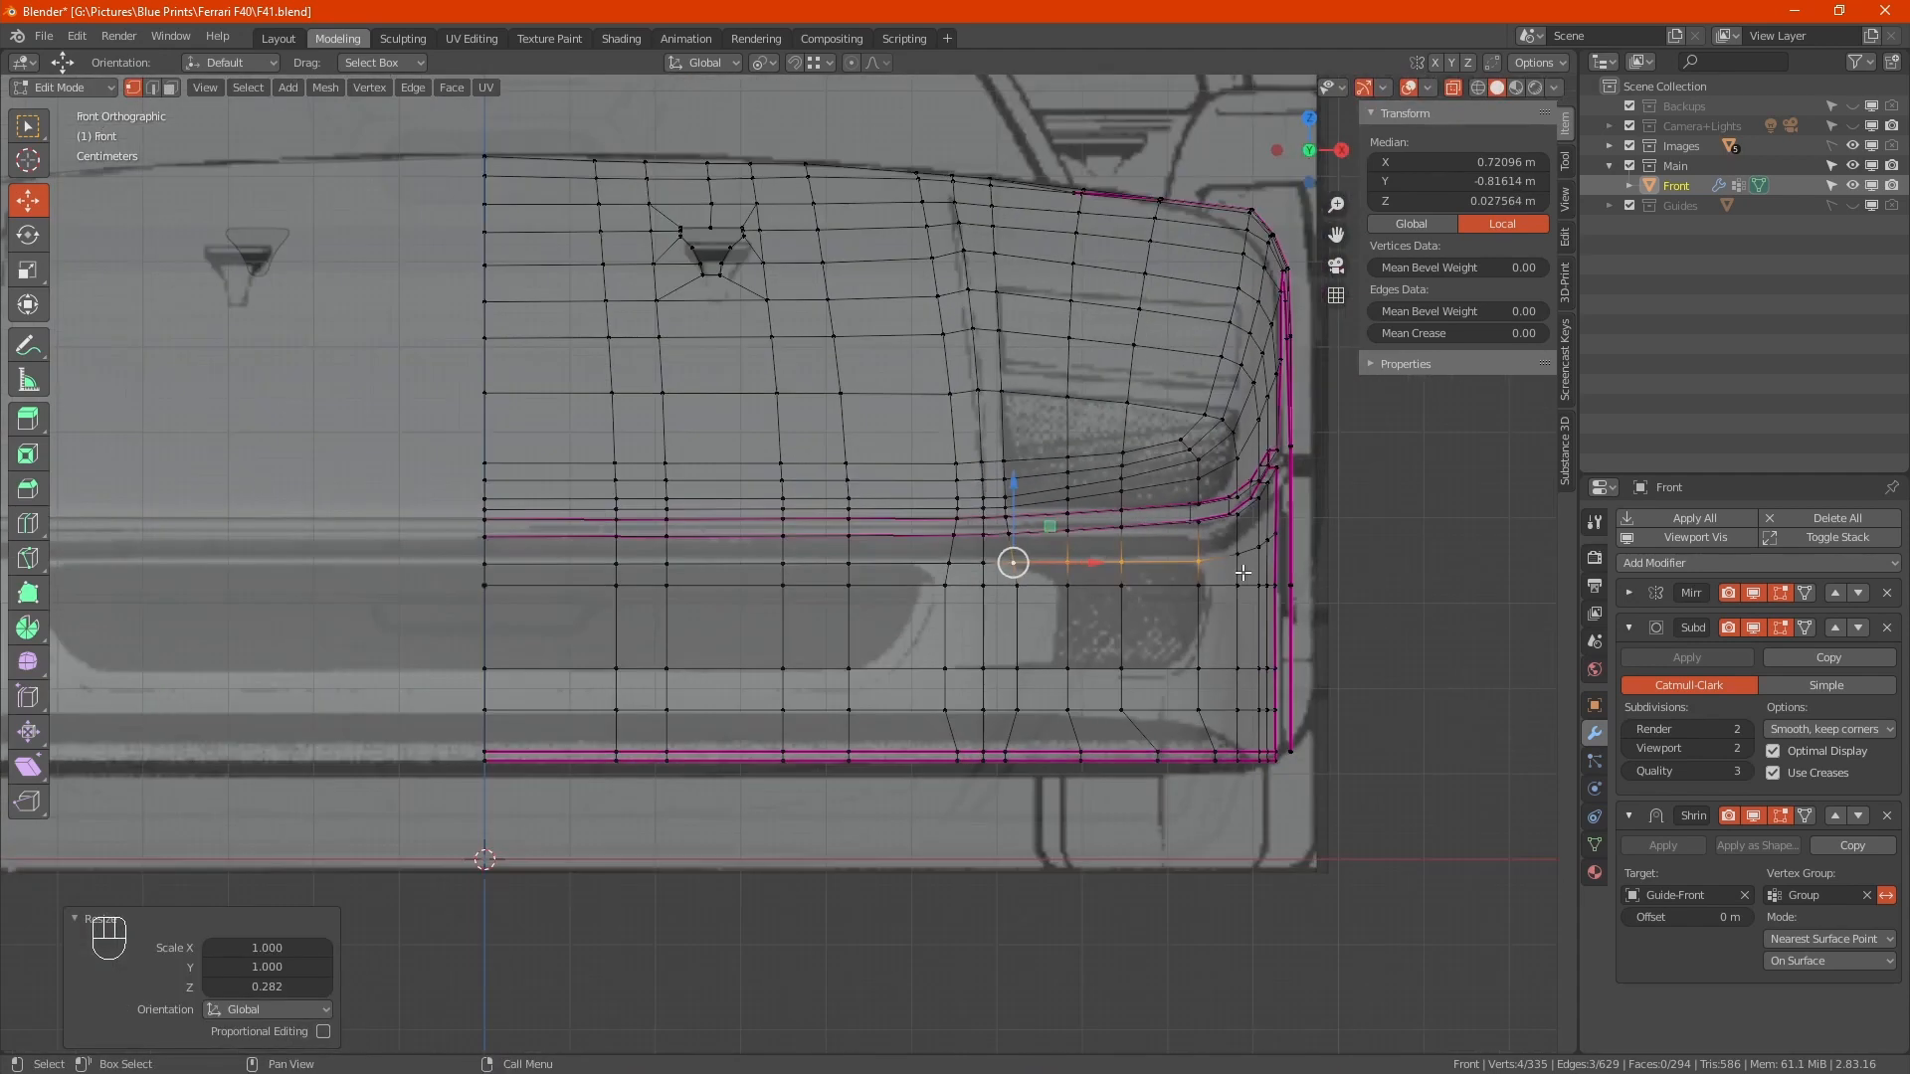
{"action": "key", "text": "KP_3"}
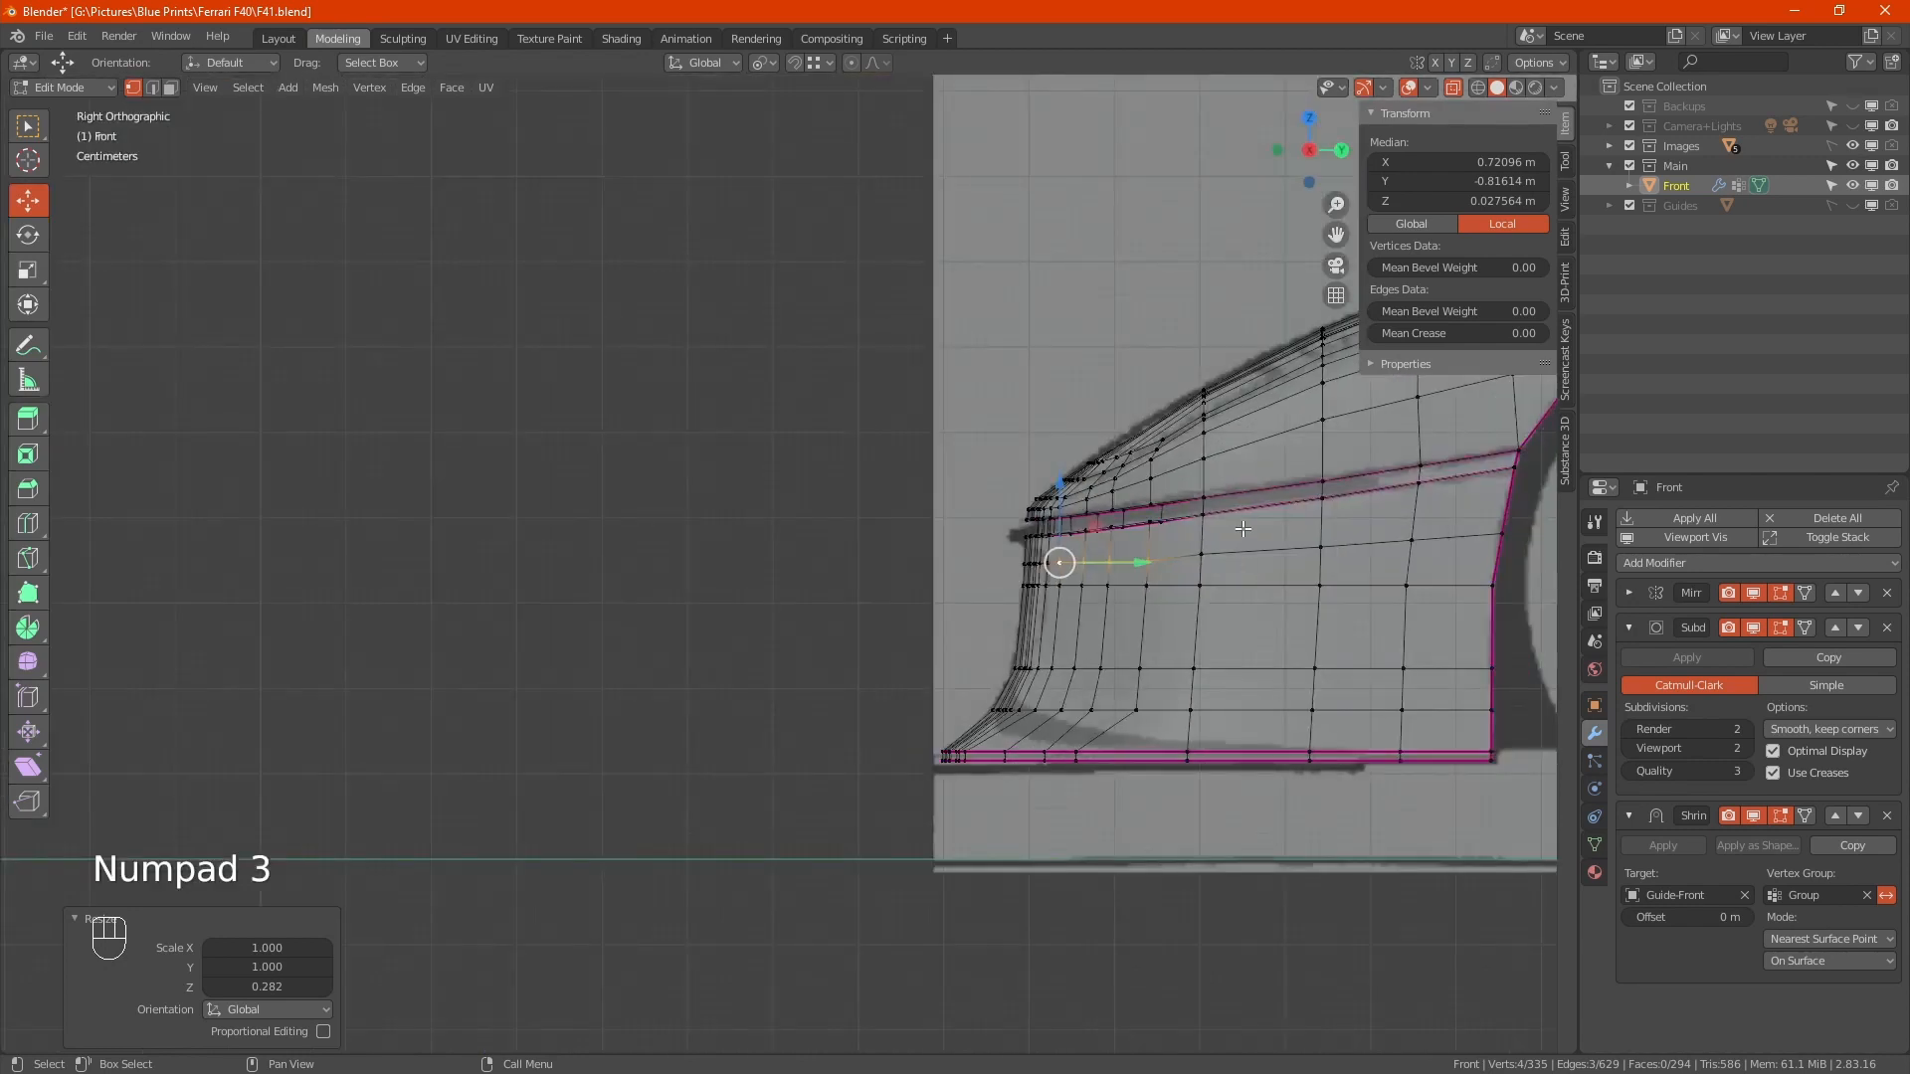
{"action": "scroll", "coordinate": [1243, 521], "scroll_direction": "up", "scroll_amount": 4}
{"action": "middle_click_drag", "start_coordinate": [1242, 521], "coordinate": [853, 471], "text": "shift"}
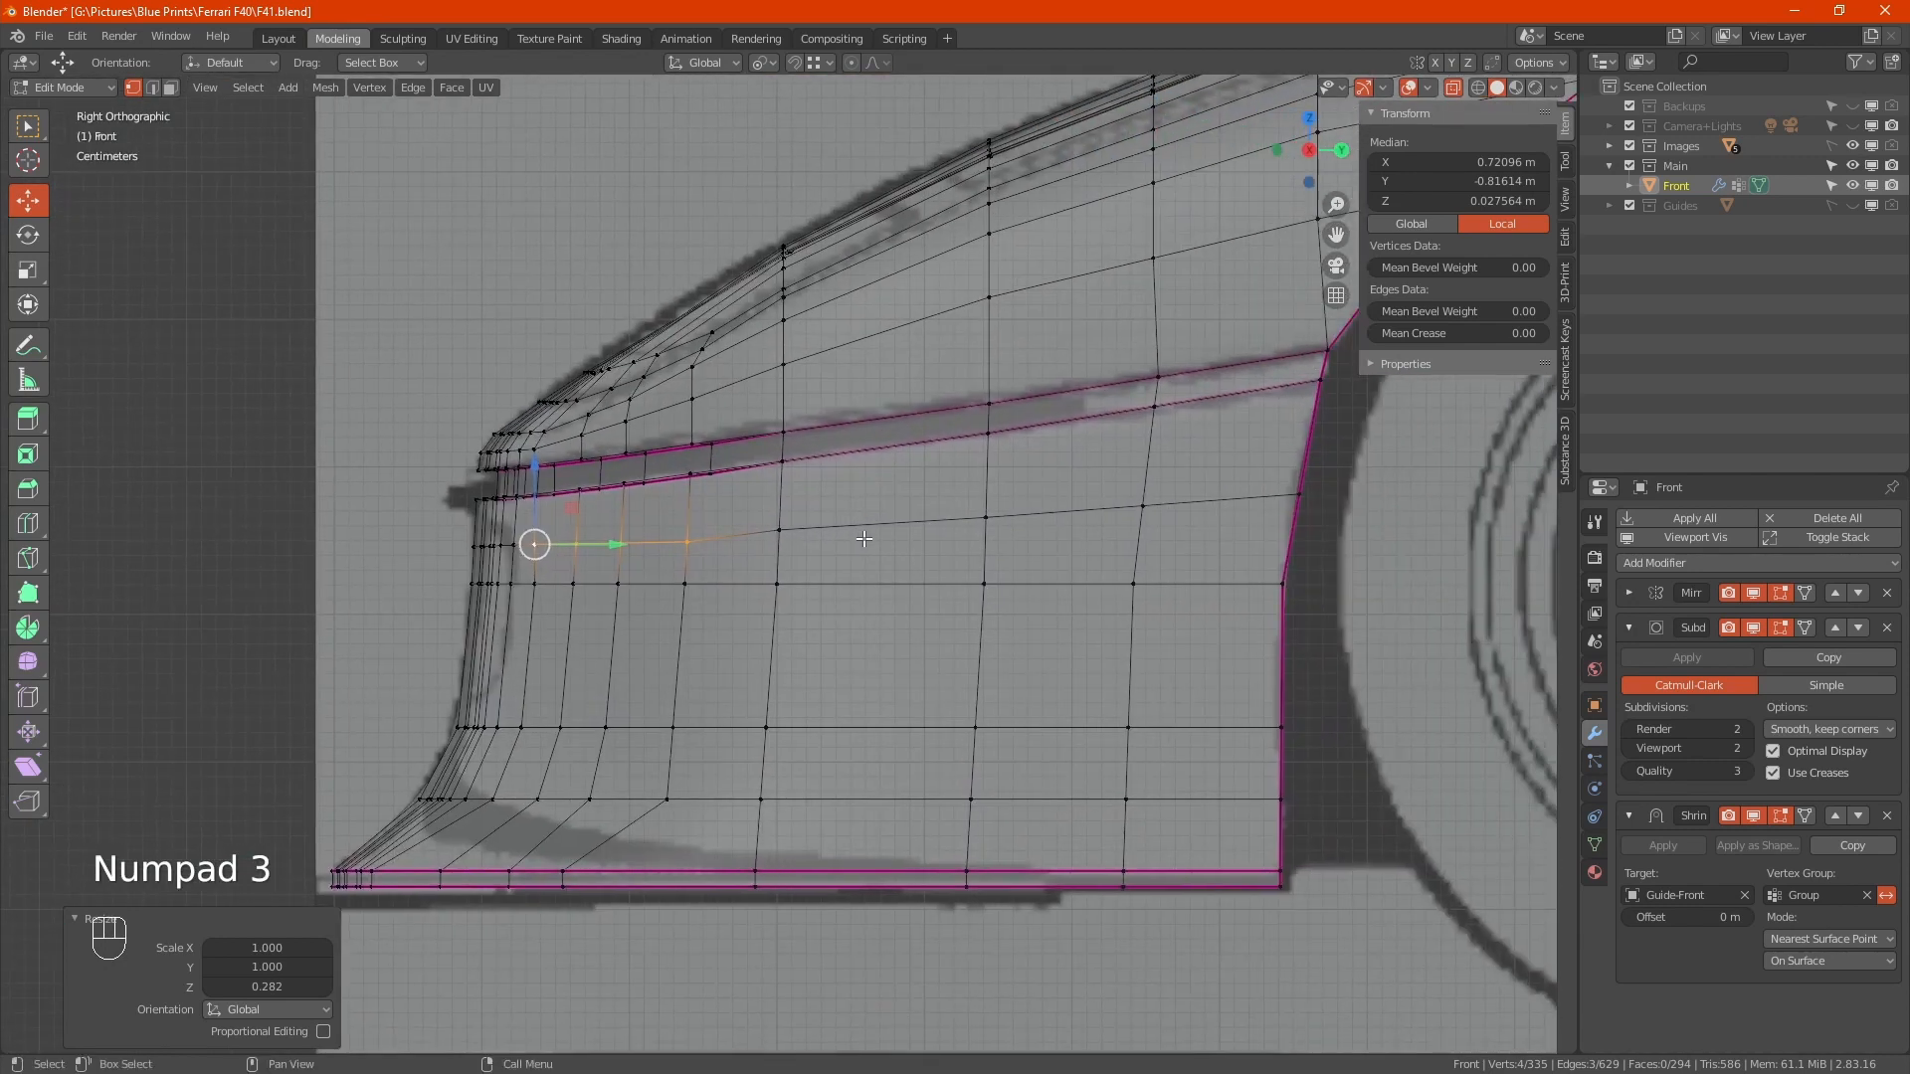
{"action": "left_click", "coordinate": [788, 531]}
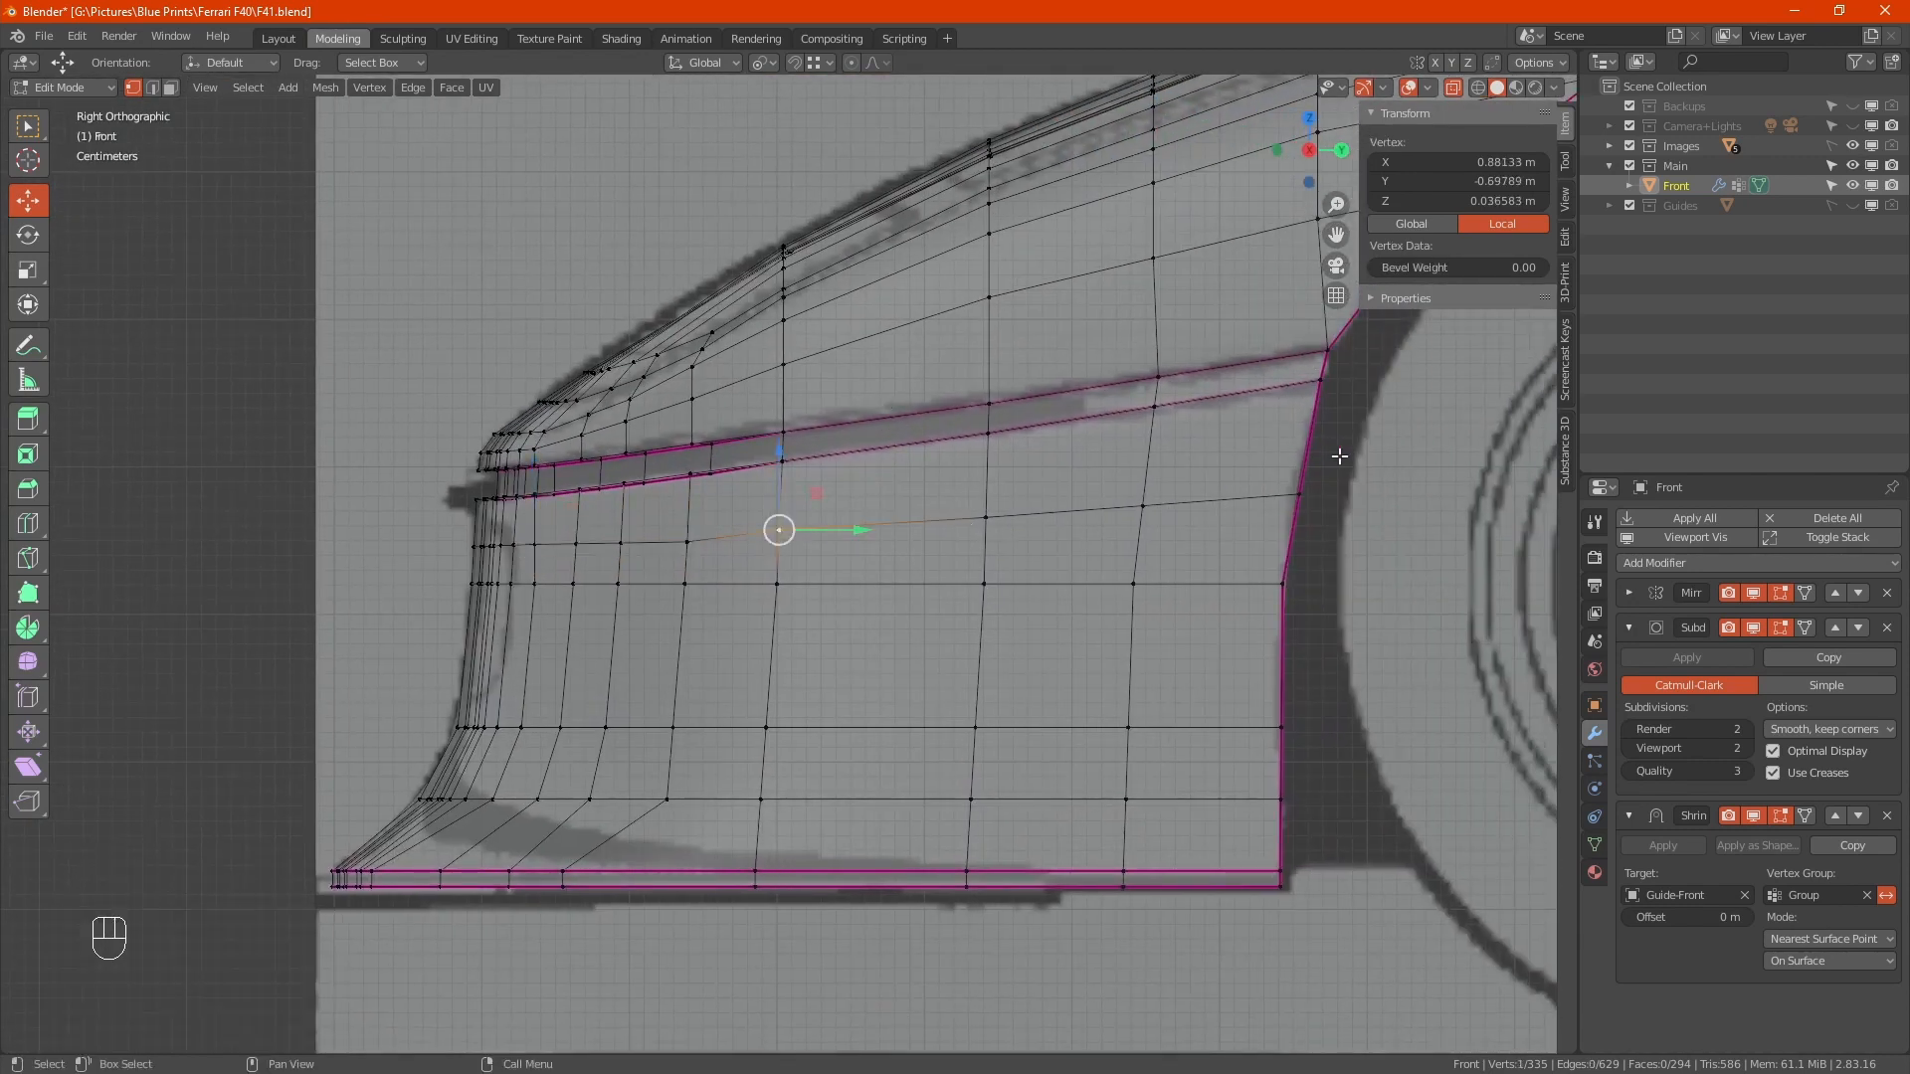
{"action": "key", "text": "b"}
{"action": "left_click_drag", "start_coordinate": [1403, 453], "coordinate": [782, 527]}
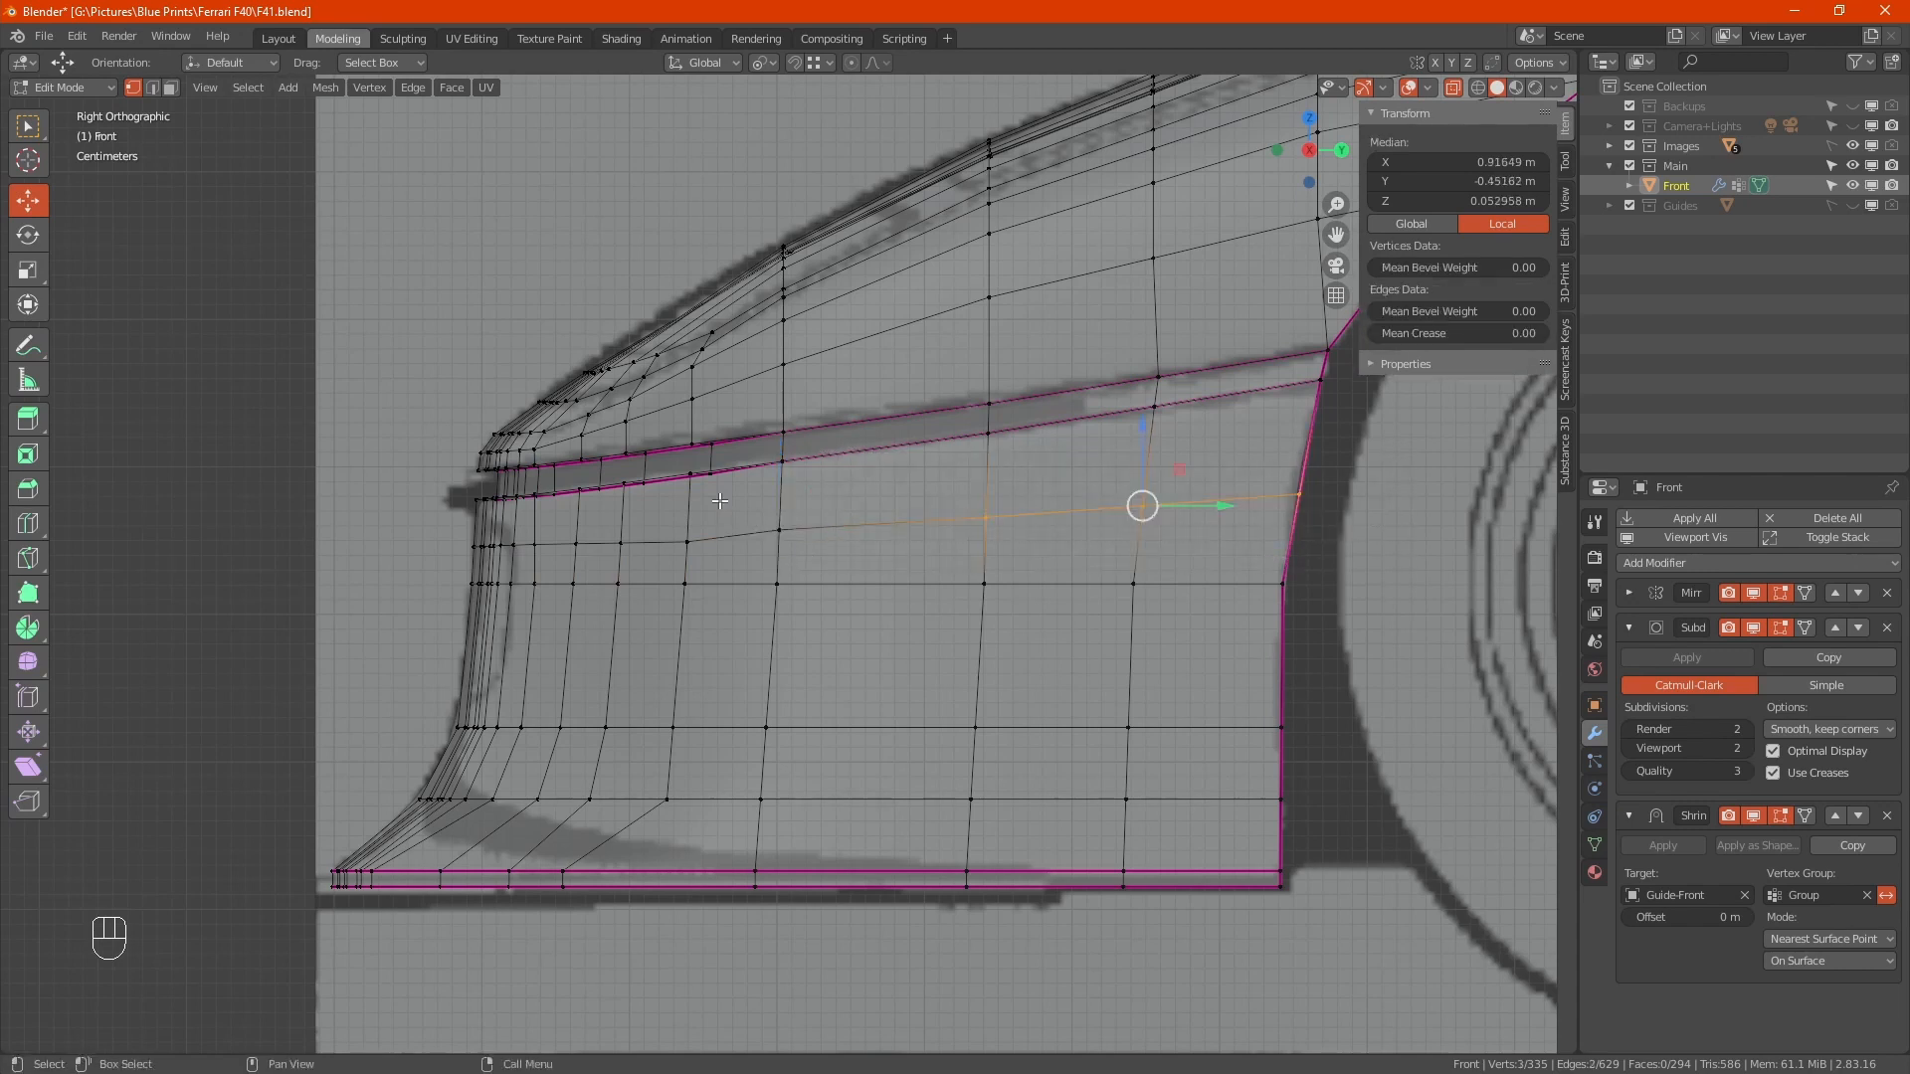
{"action": "left_click", "coordinate": [1324, 475], "text": "ctrl"}
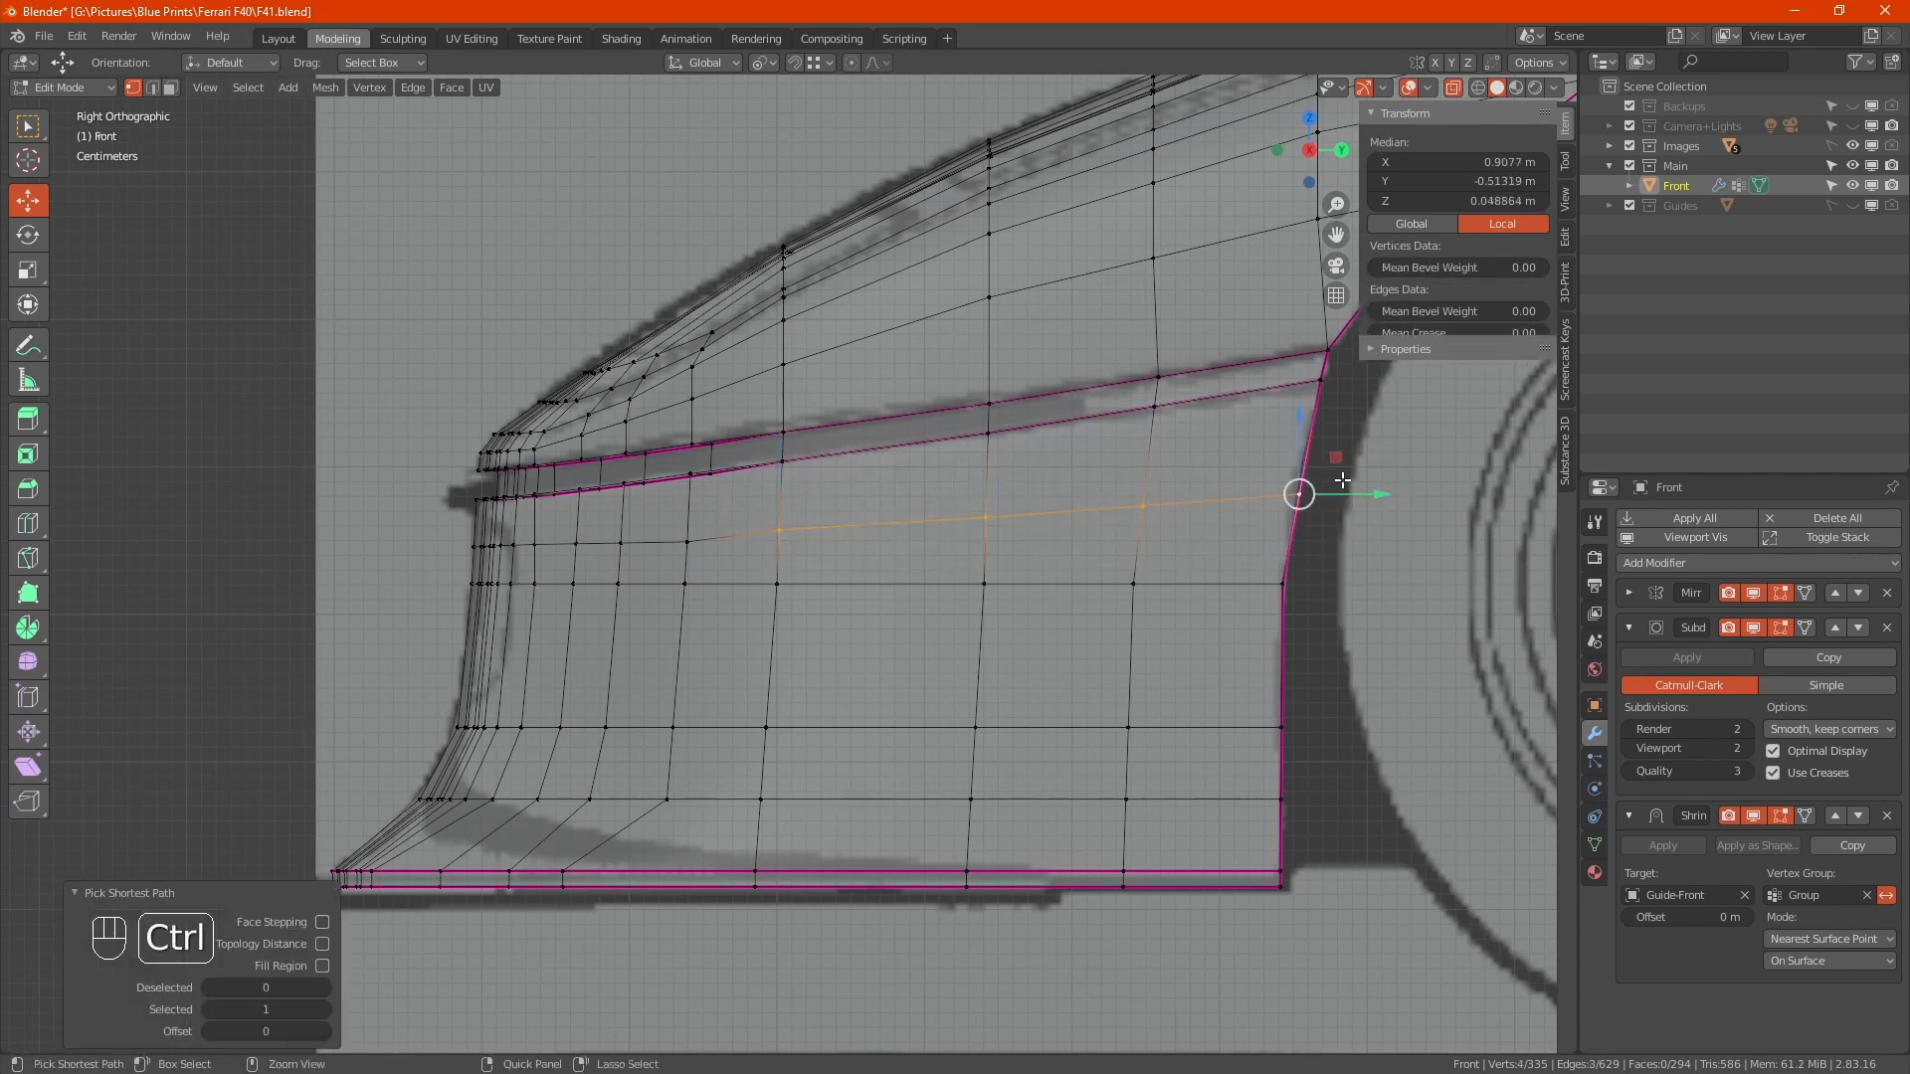
{"action": "left_click", "coordinate": [1300, 494]}
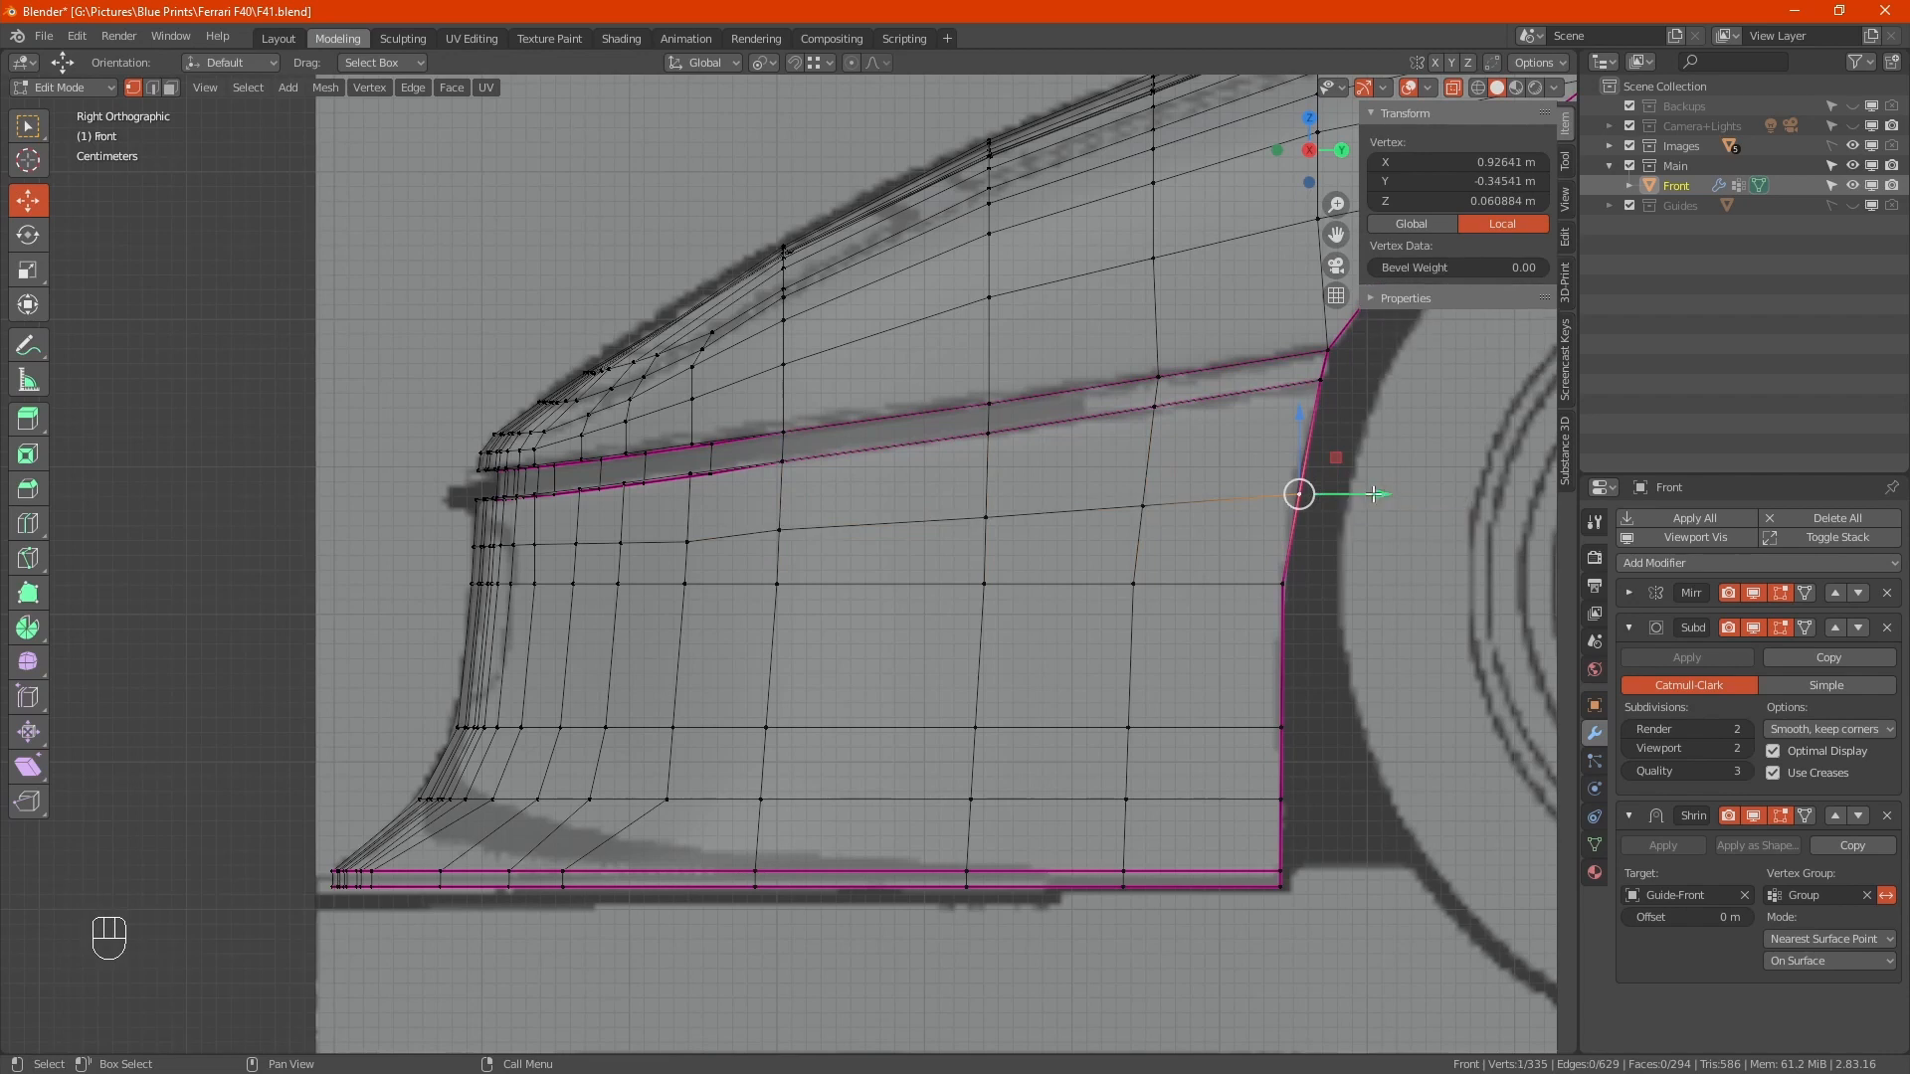
{"action": "key", "text": "g"}
{"action": "key", "text": "g"}
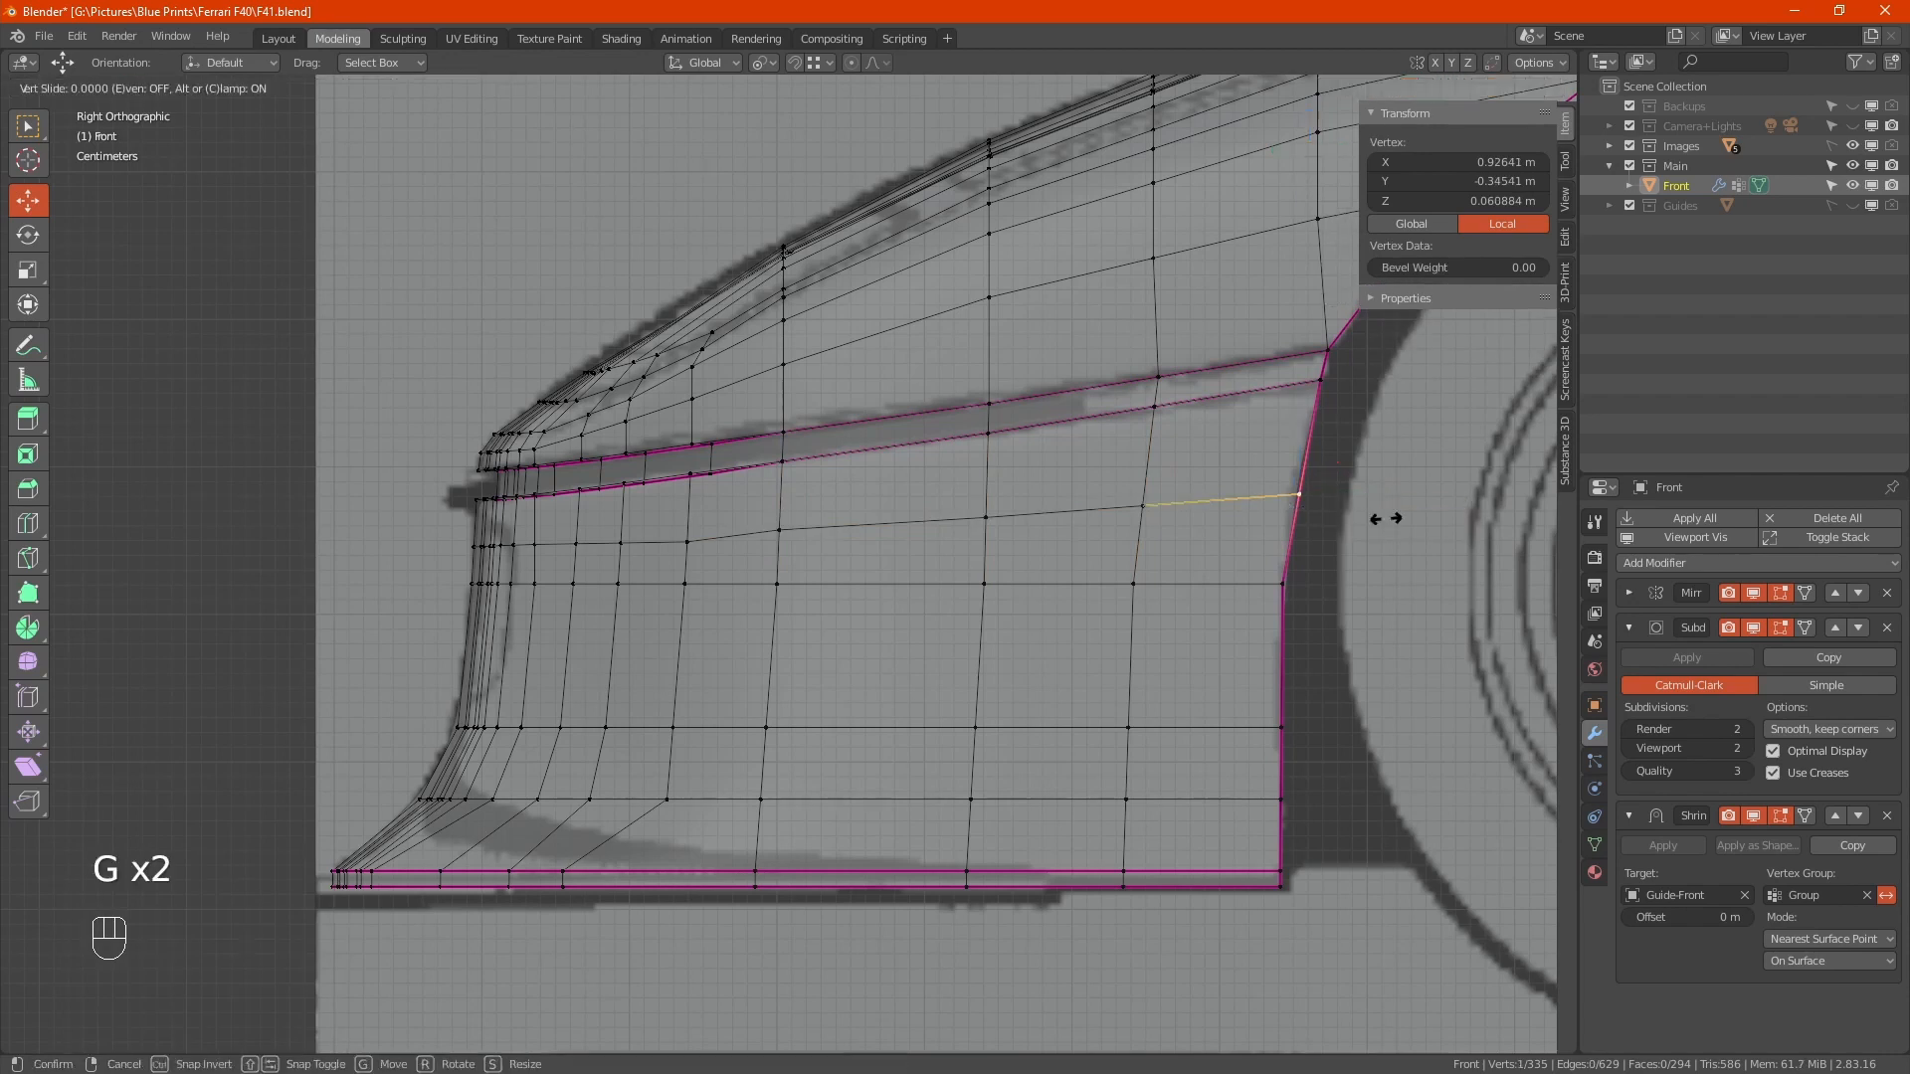
{"action": "left_click", "coordinate": [1298, 510]}
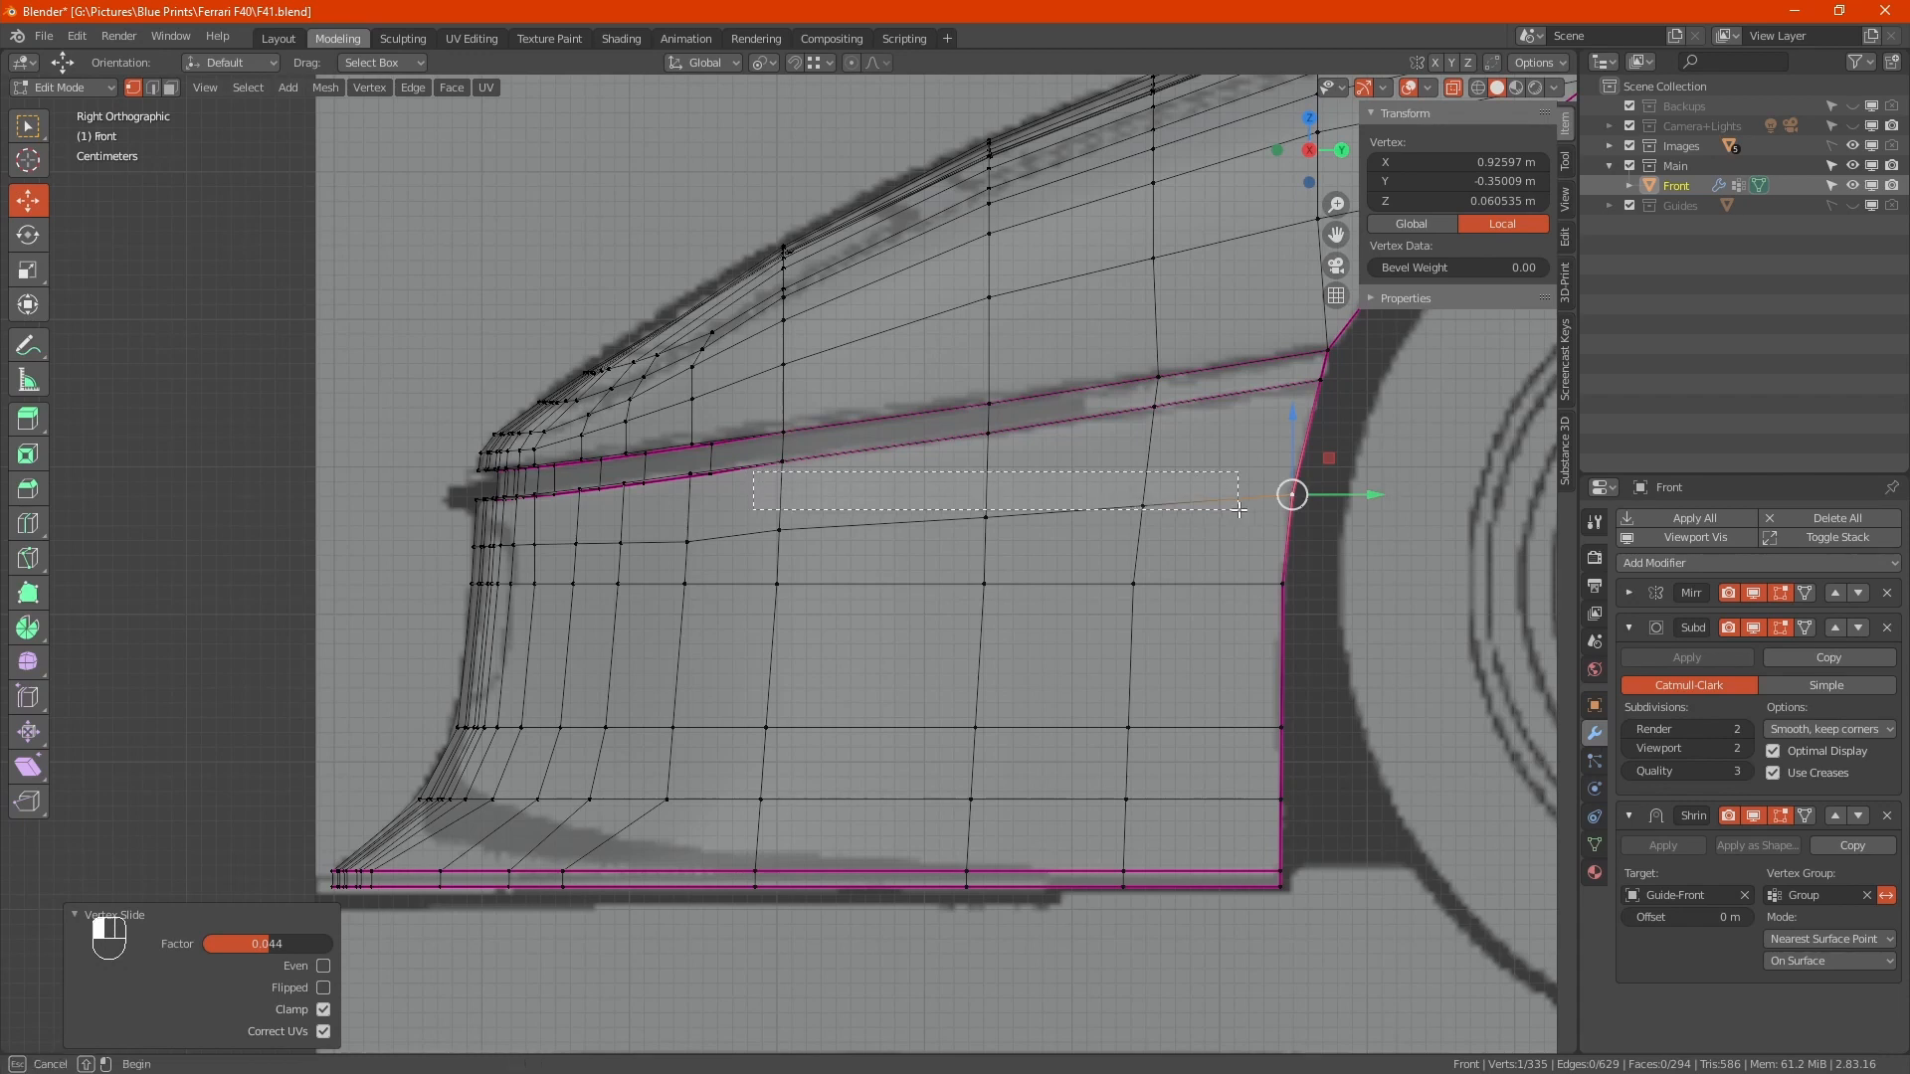
Select the loop's four rear vertices along the bumper side and edge-slide them down by a factor of about -0.105
{"action": "left_click", "coordinate": [1054, 506], "text": "alt"}
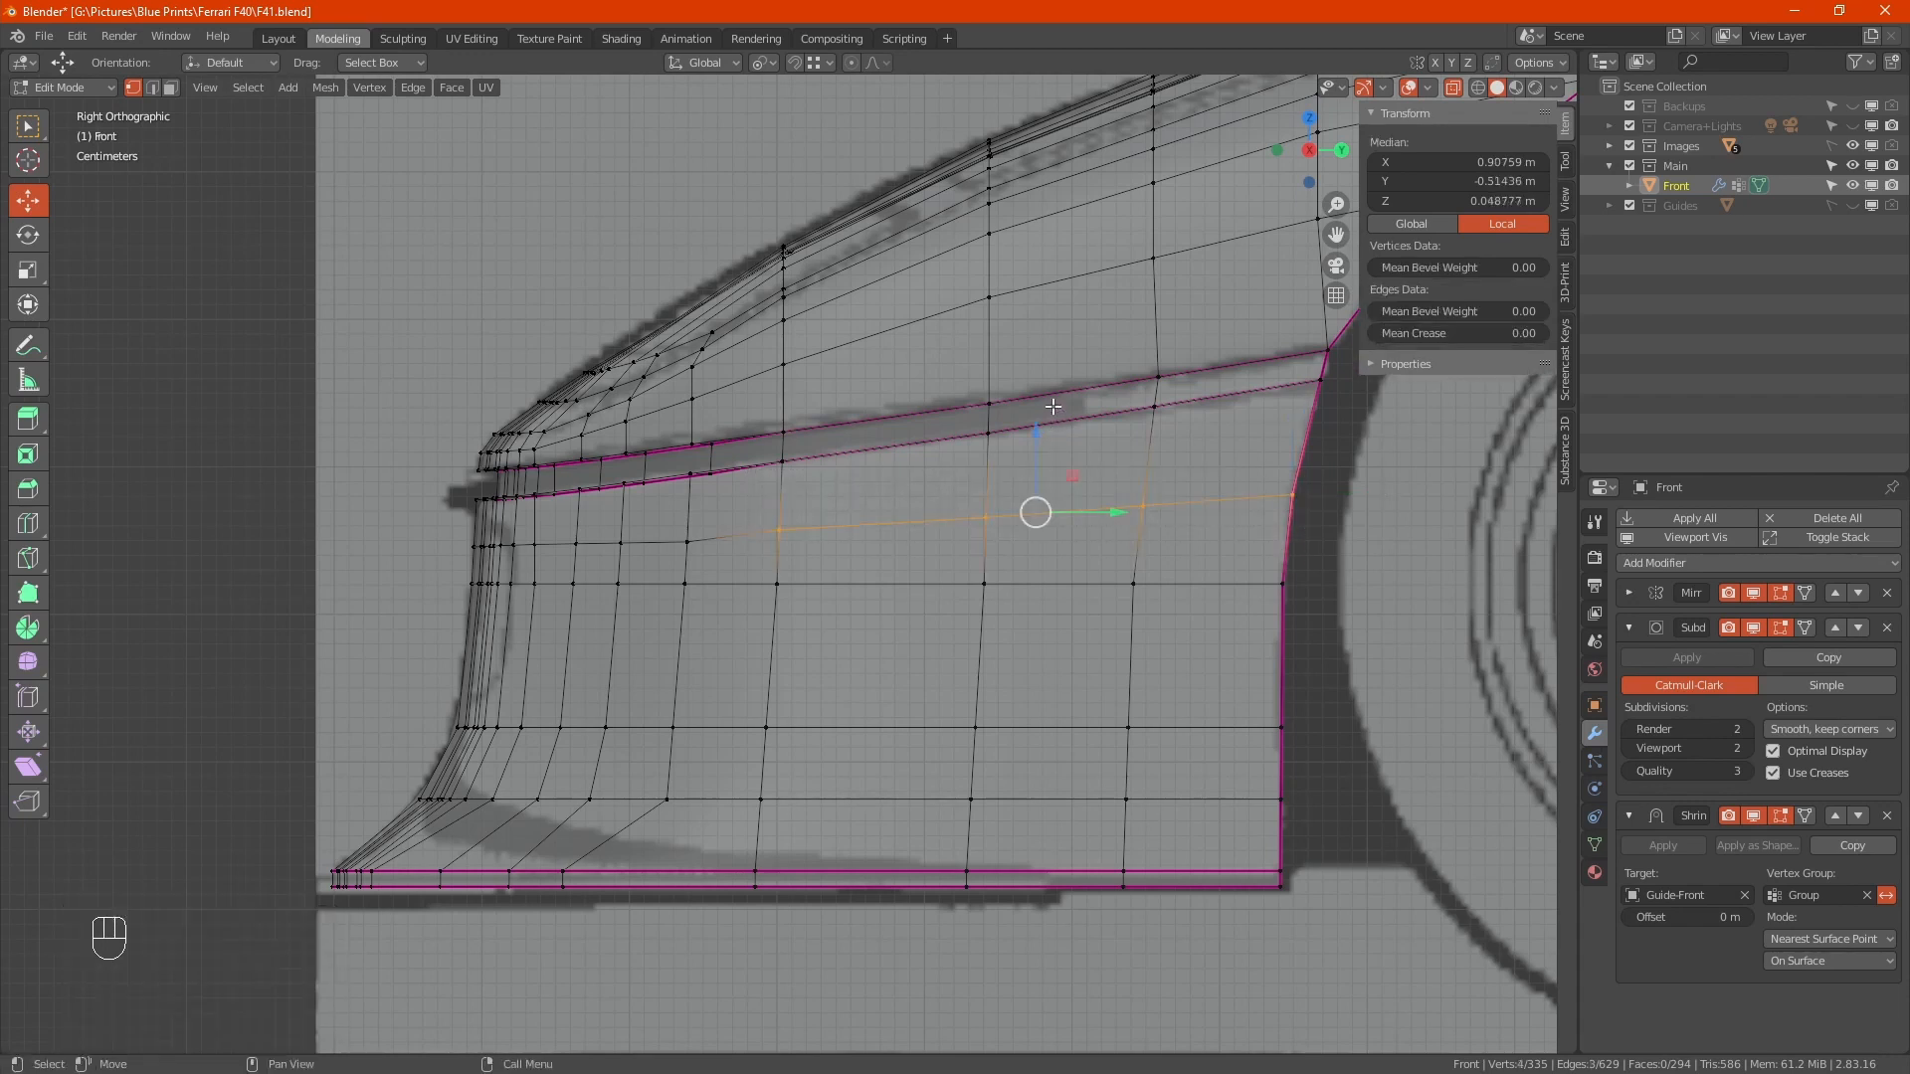
{"action": "key", "text": "g"}
{"action": "key", "text": "g"}
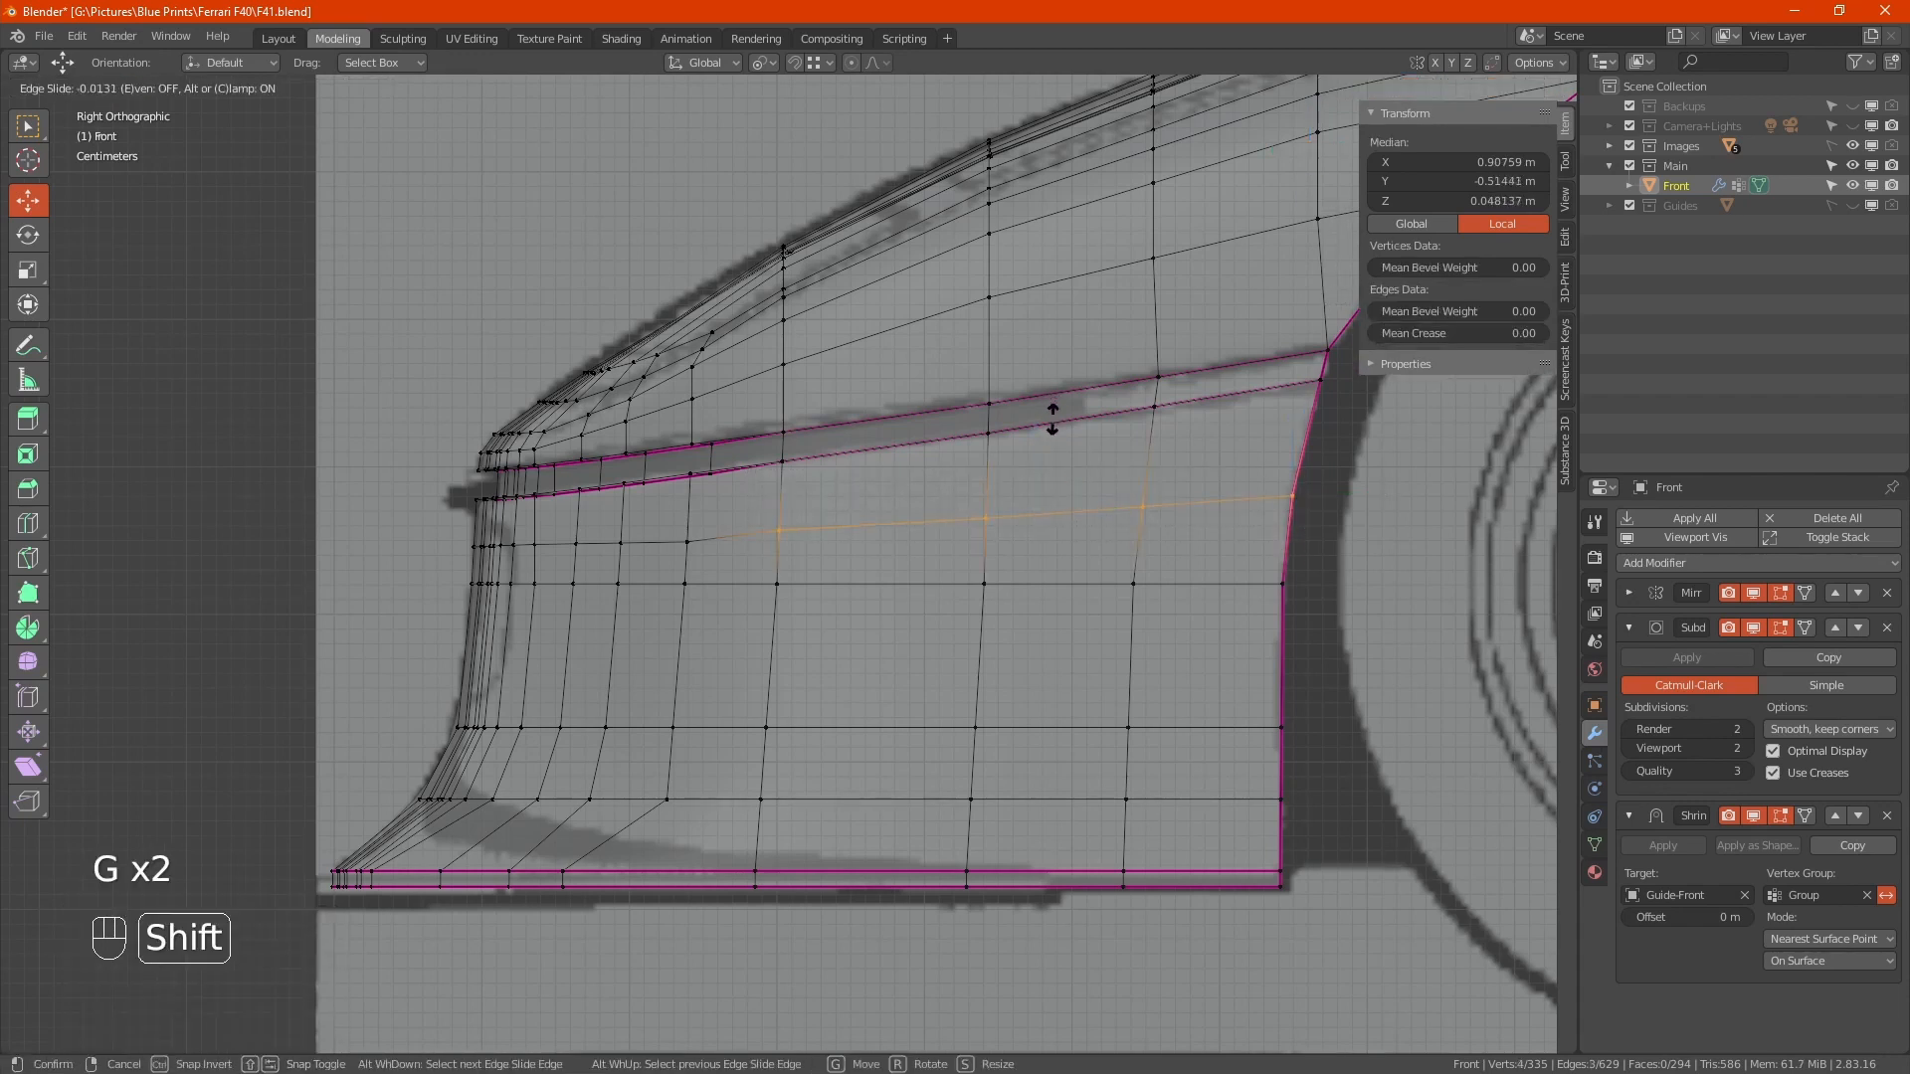
{"action": "left_click", "coordinate": [1052, 488], "text": "shift"}
{"action": "scroll", "coordinate": [492, 542], "scroll_direction": "up", "scroll_amount": 4}
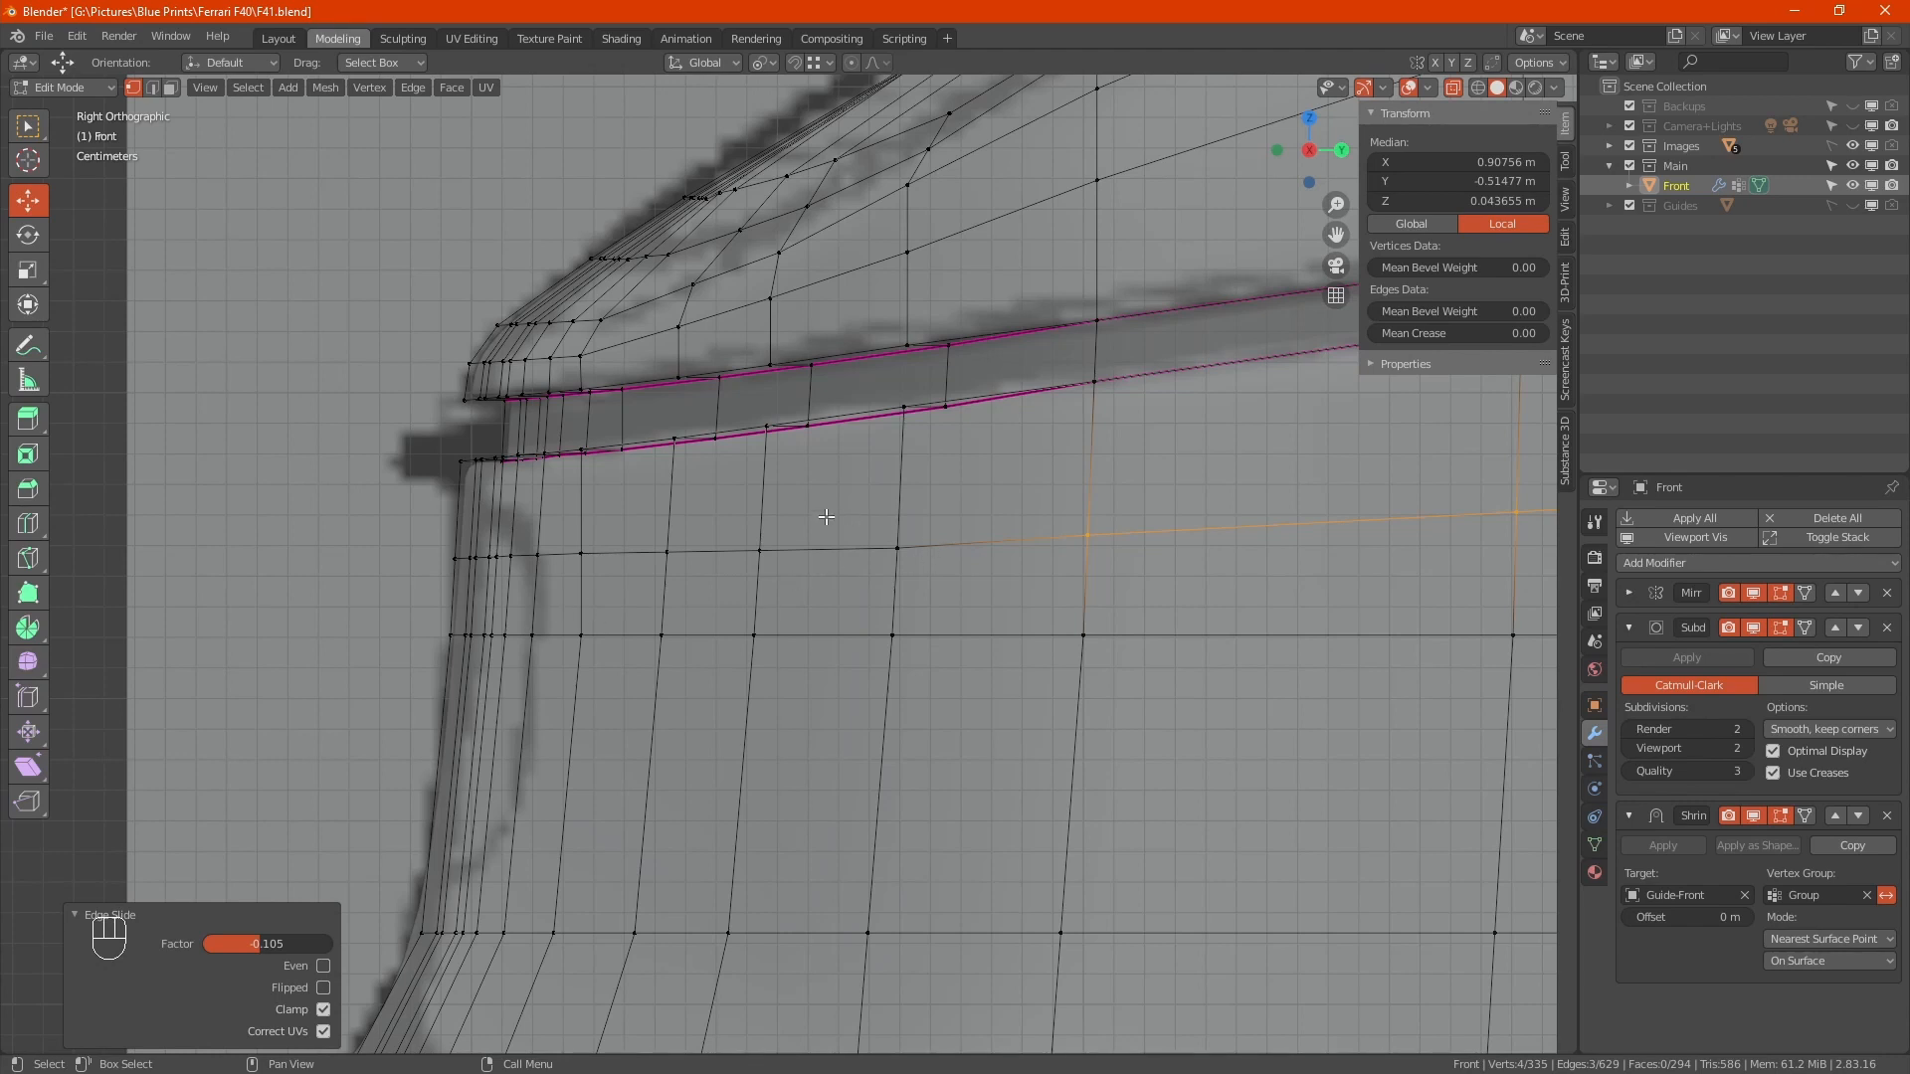
Vertex-slide the loop vertex just ahead of those four slightly up toward the seam by a factor of about 0.029
{"action": "left_click", "coordinate": [898, 547]}
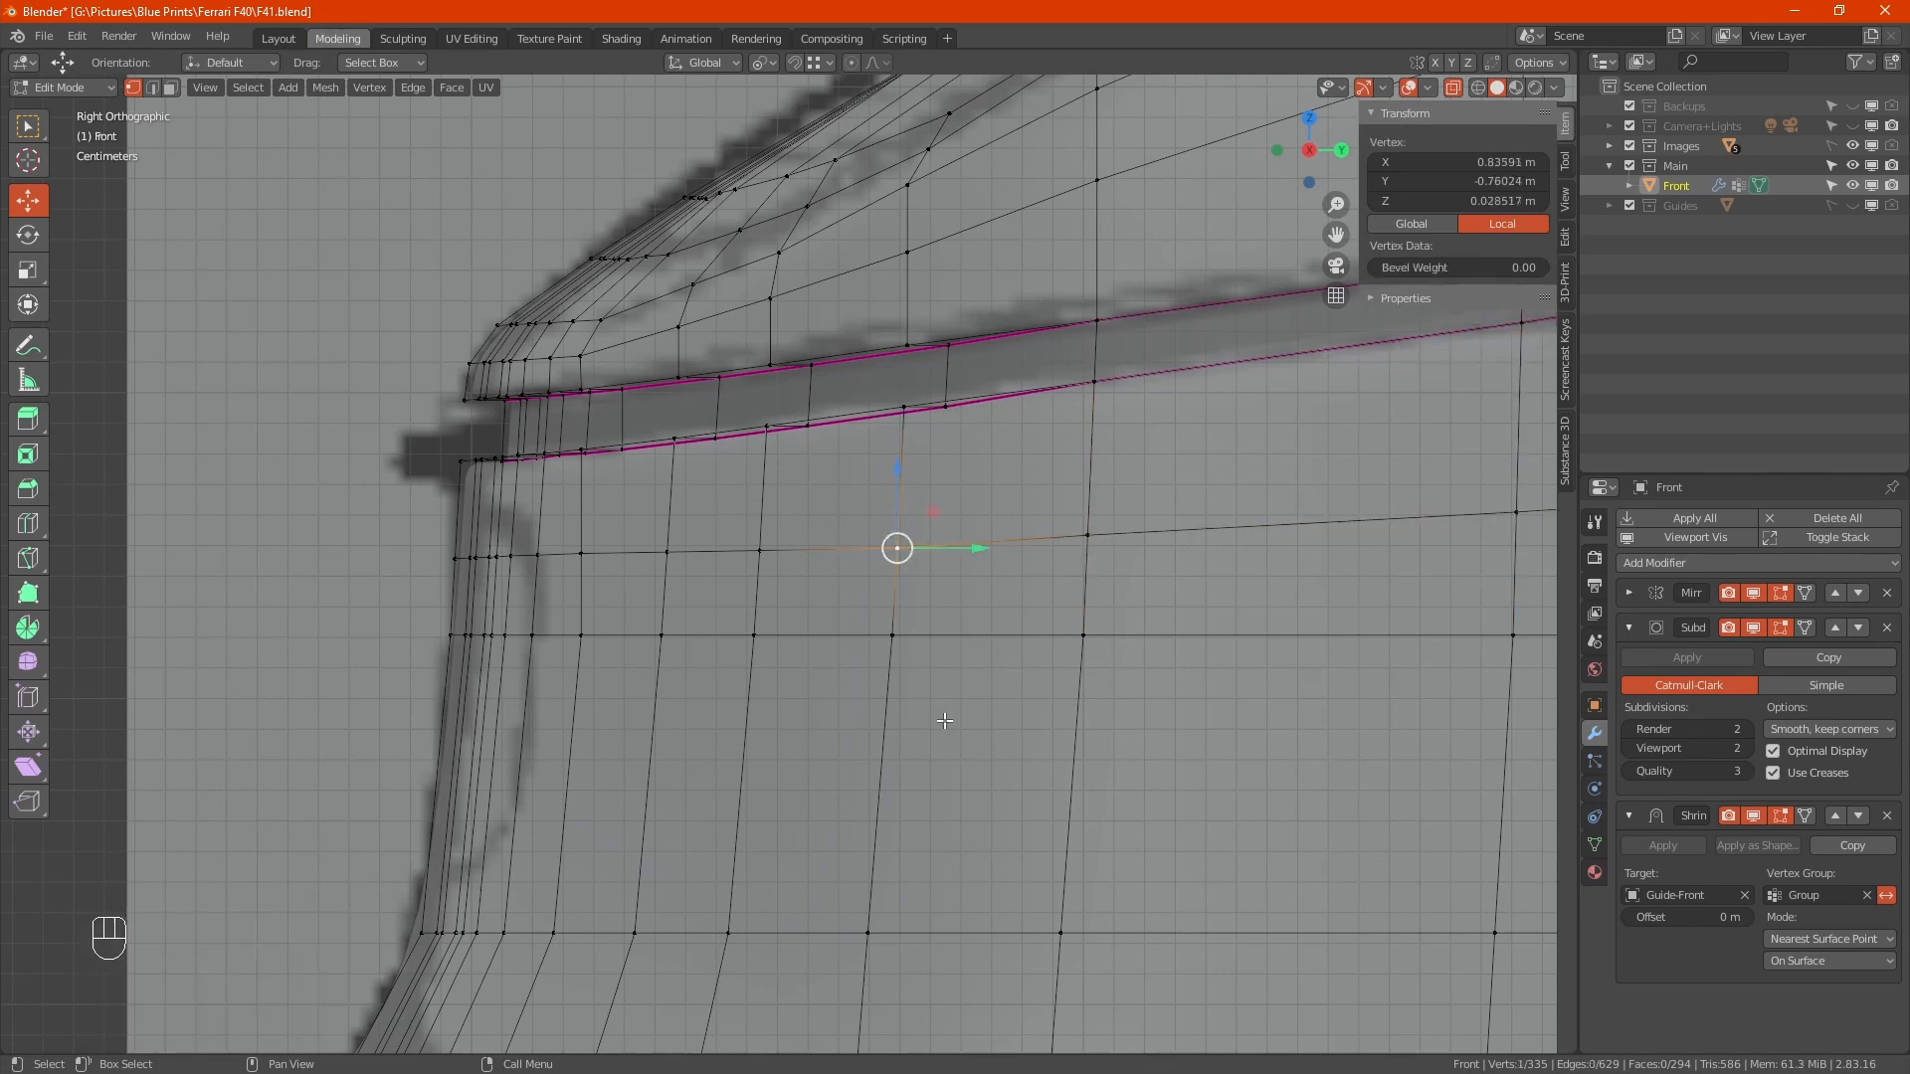
{"action": "key", "text": "g"}
{"action": "key", "text": "g"}
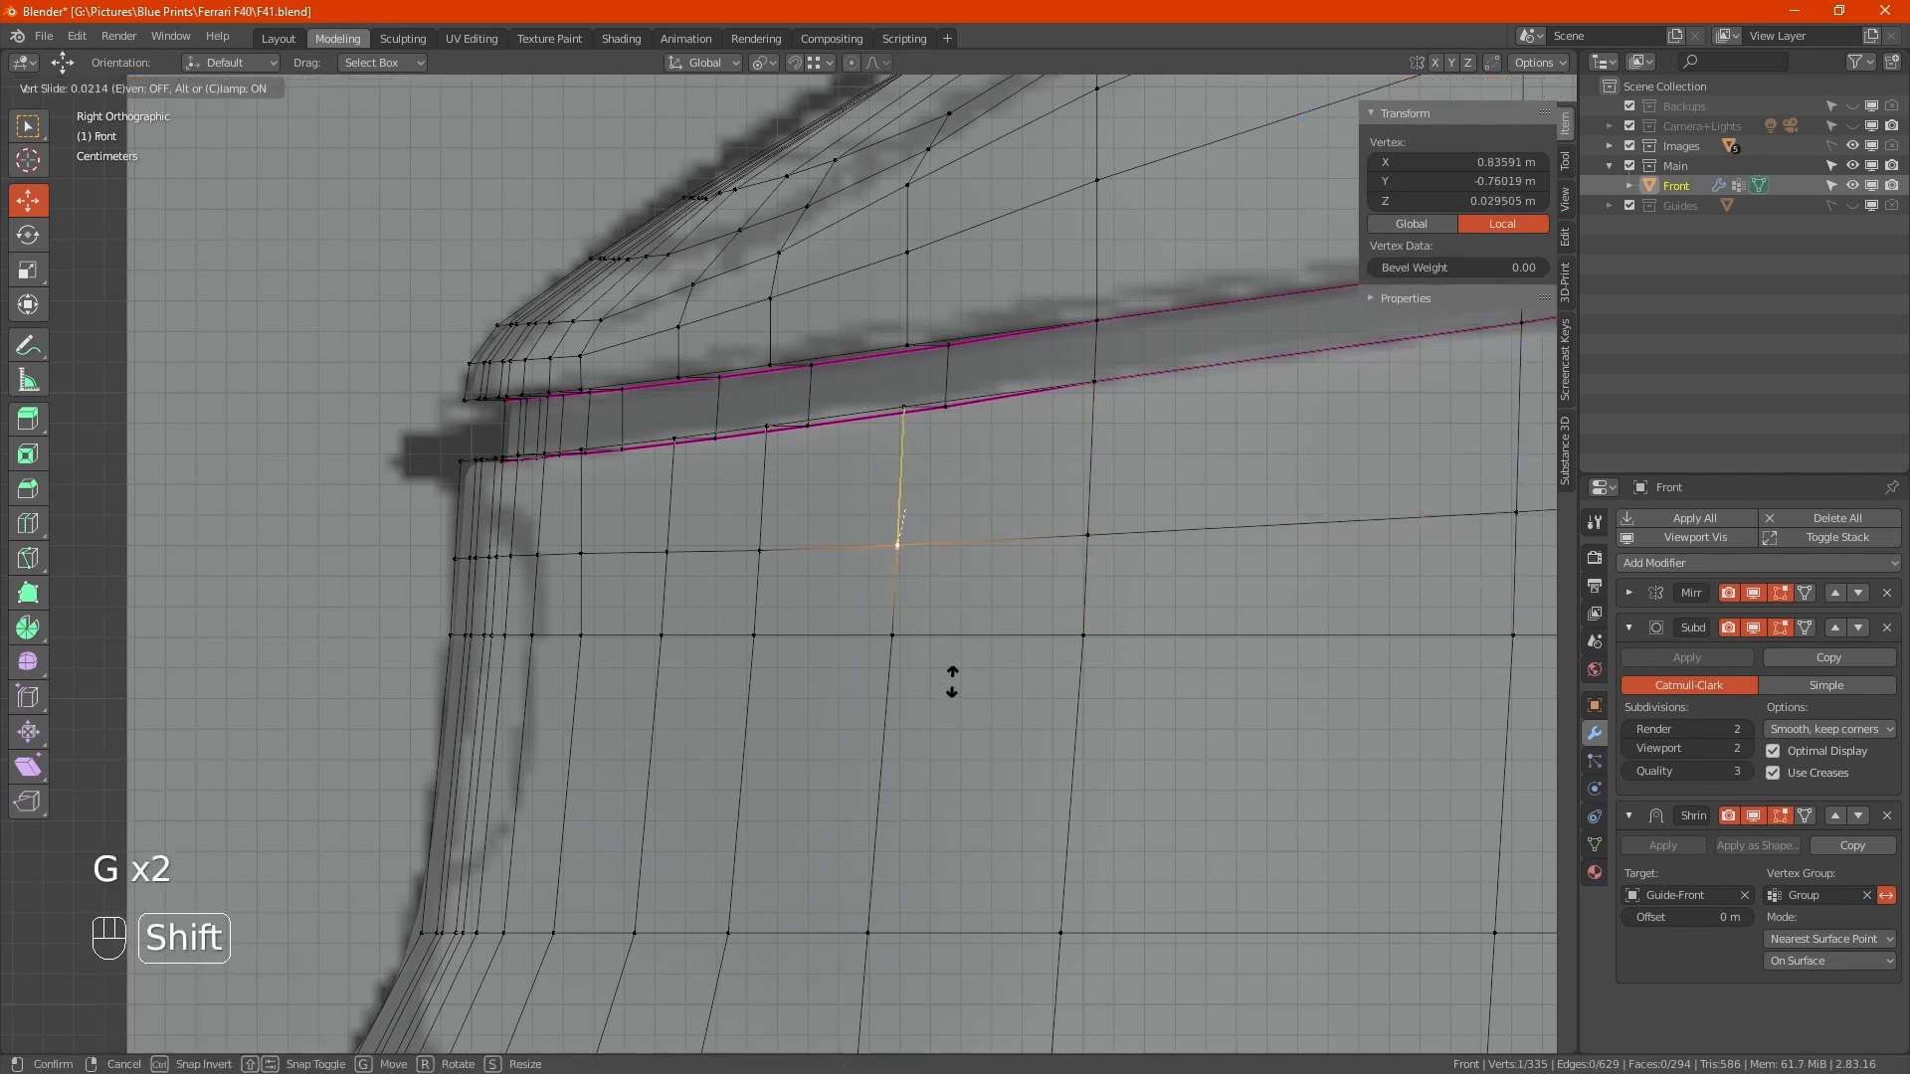
{"action": "left_click", "coordinate": [955, 678]}
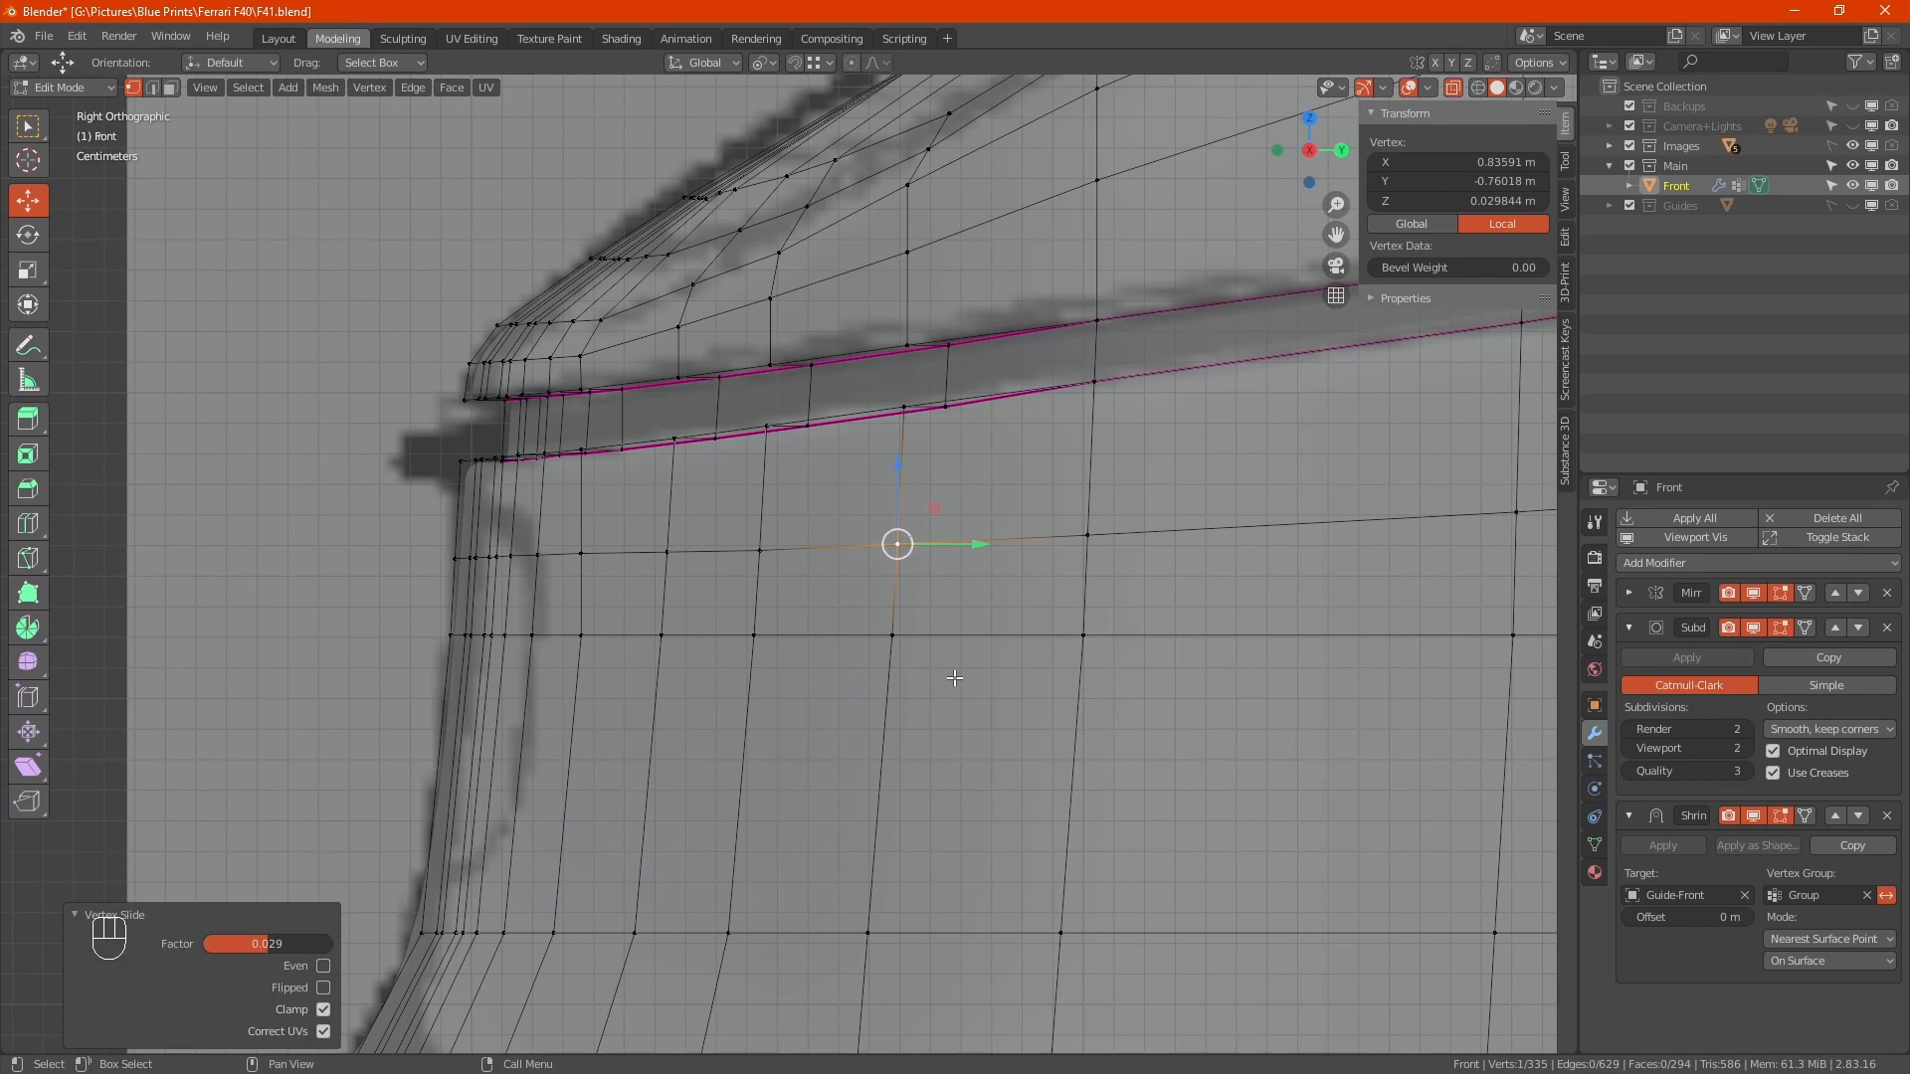
Examine the bumper's grille openings and the seam line above them in the Ferrari F40 reference photos and in the front view
{"action": "scroll", "coordinate": [955, 677], "scroll_direction": "down", "scroll_amount": 4}
{"action": "key", "text": "KP_1"}
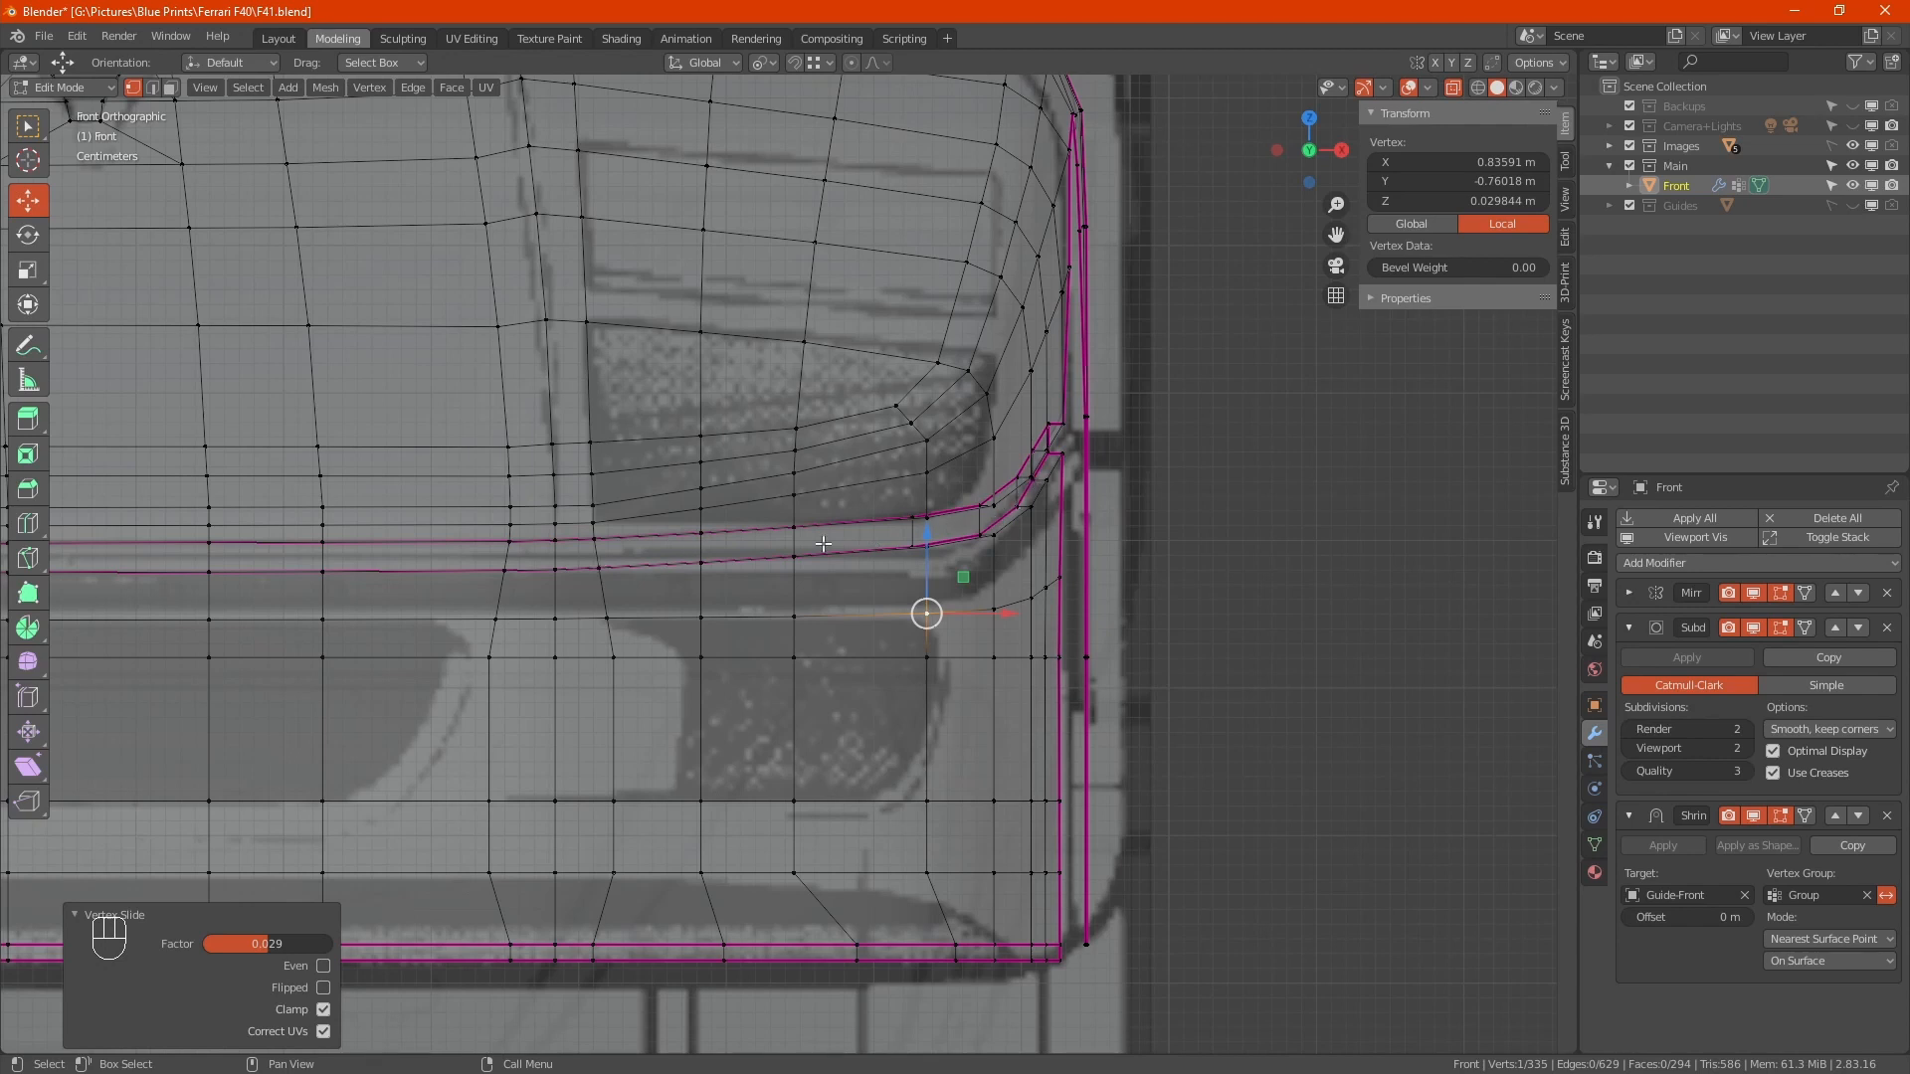
{"action": "key", "text": "KP_3"}
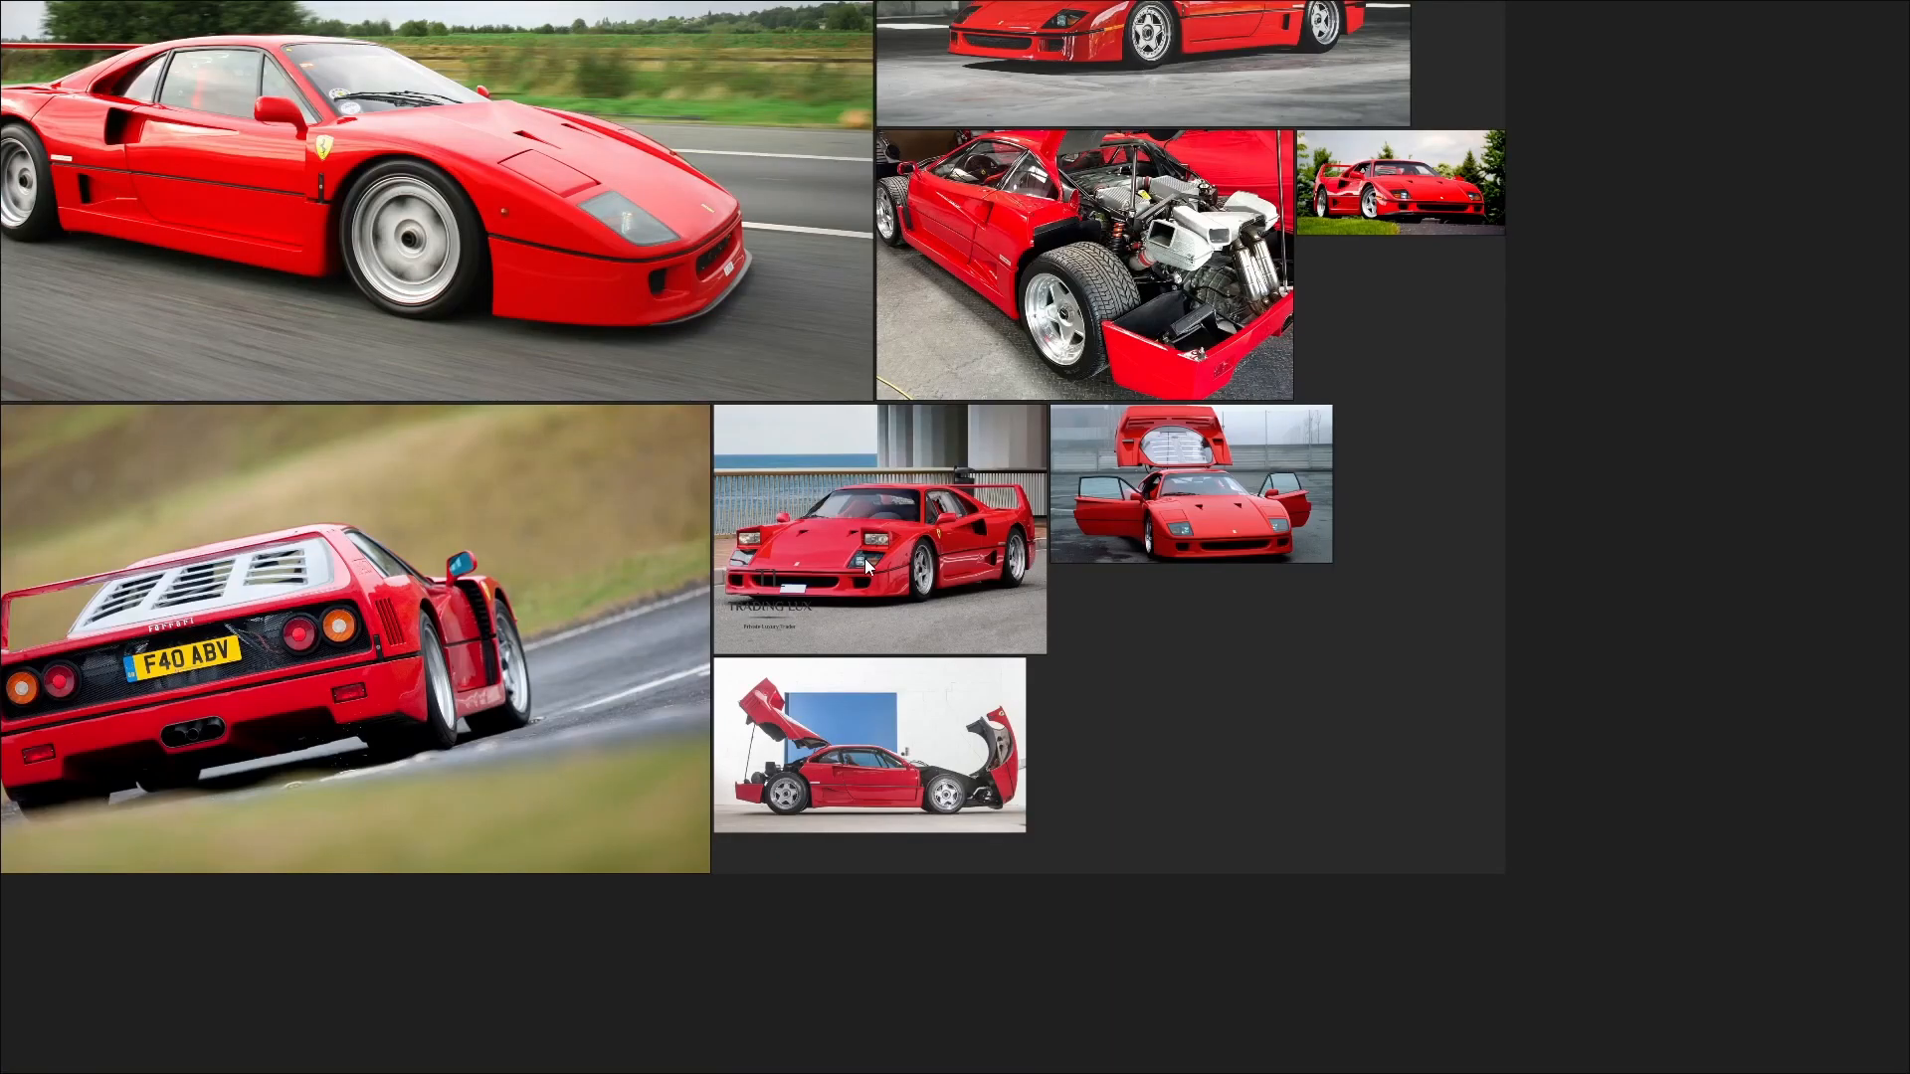
{"action": "scroll", "coordinate": [863, 559], "scroll_direction": "up", "scroll_amount": 10}
{"action": "scroll", "coordinate": [804, 688], "scroll_direction": "up", "scroll_amount": 2}
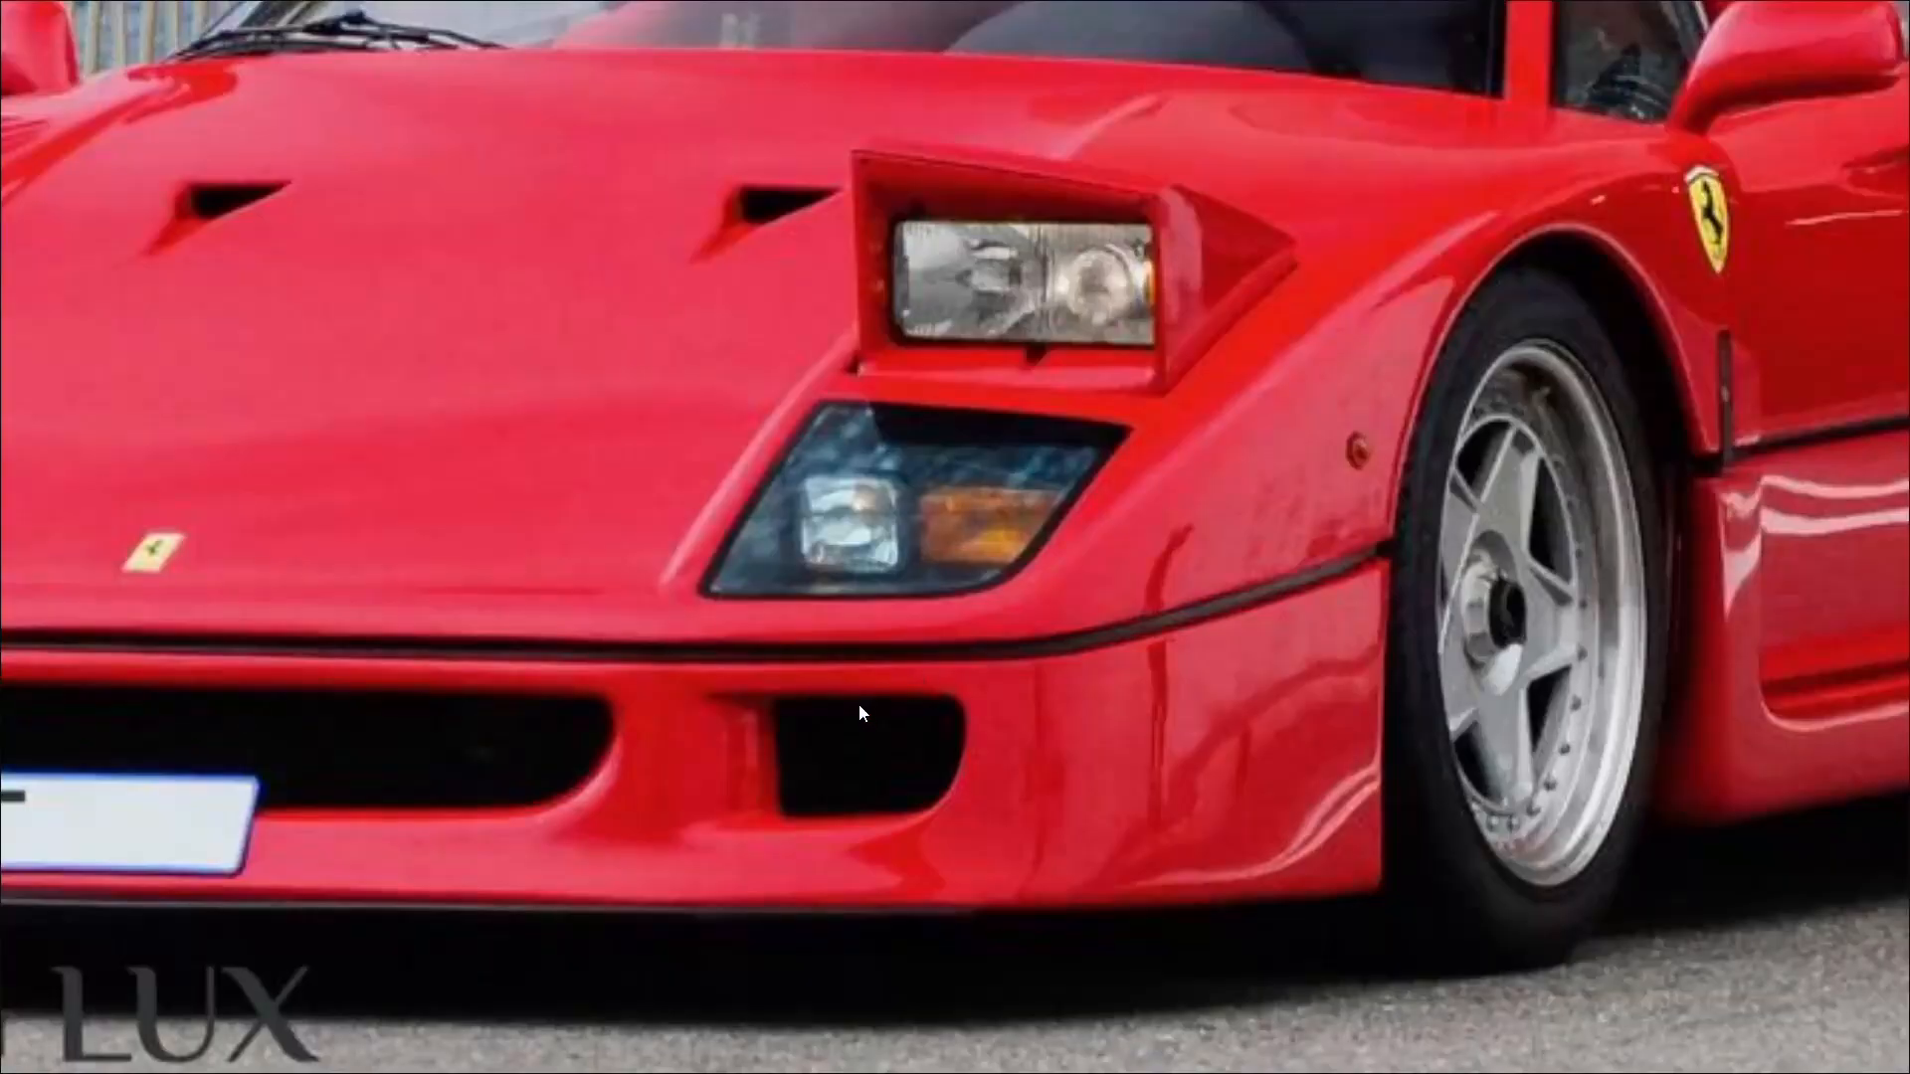
{"action": "scroll", "coordinate": [855, 672], "scroll_direction": "down", "scroll_amount": 6}
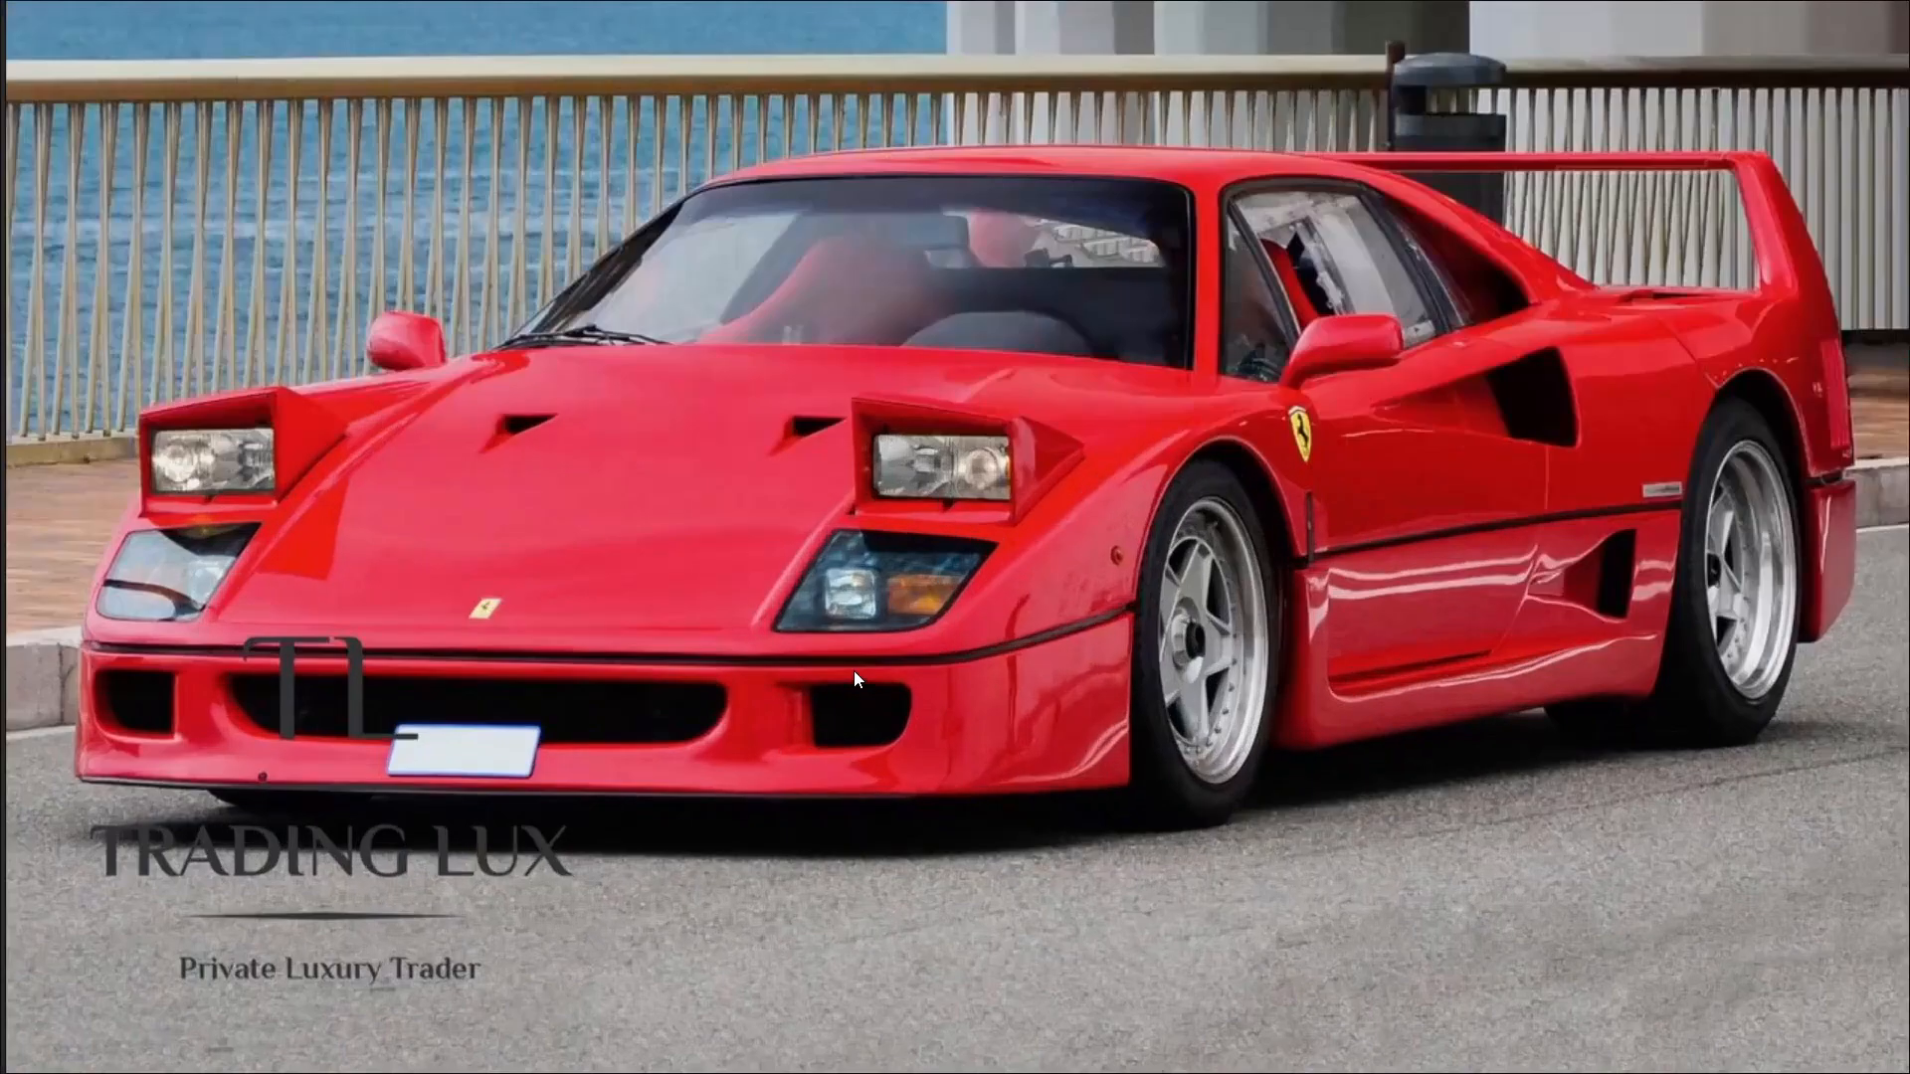
{"action": "scroll", "coordinate": [652, 236], "scroll_direction": "up", "scroll_amount": 6}
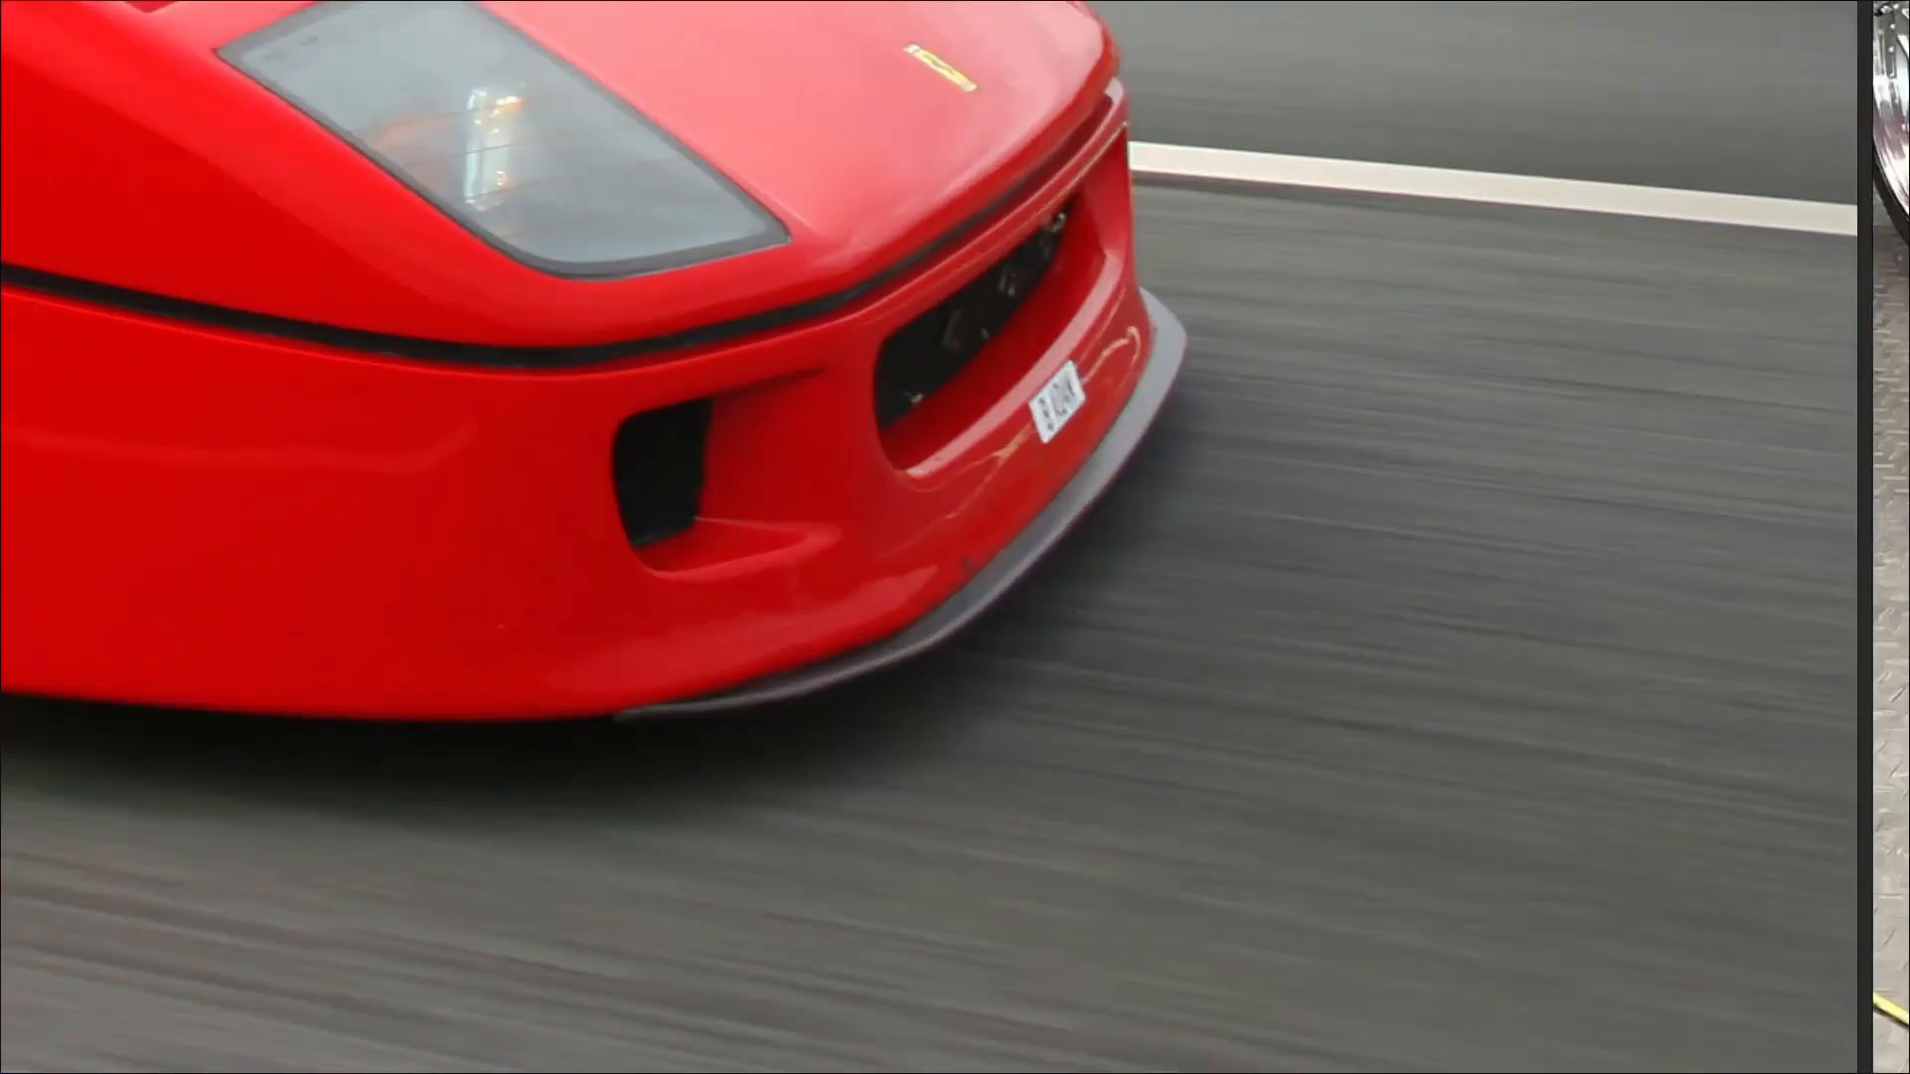
{"action": "key", "text": "alt+Tab"}
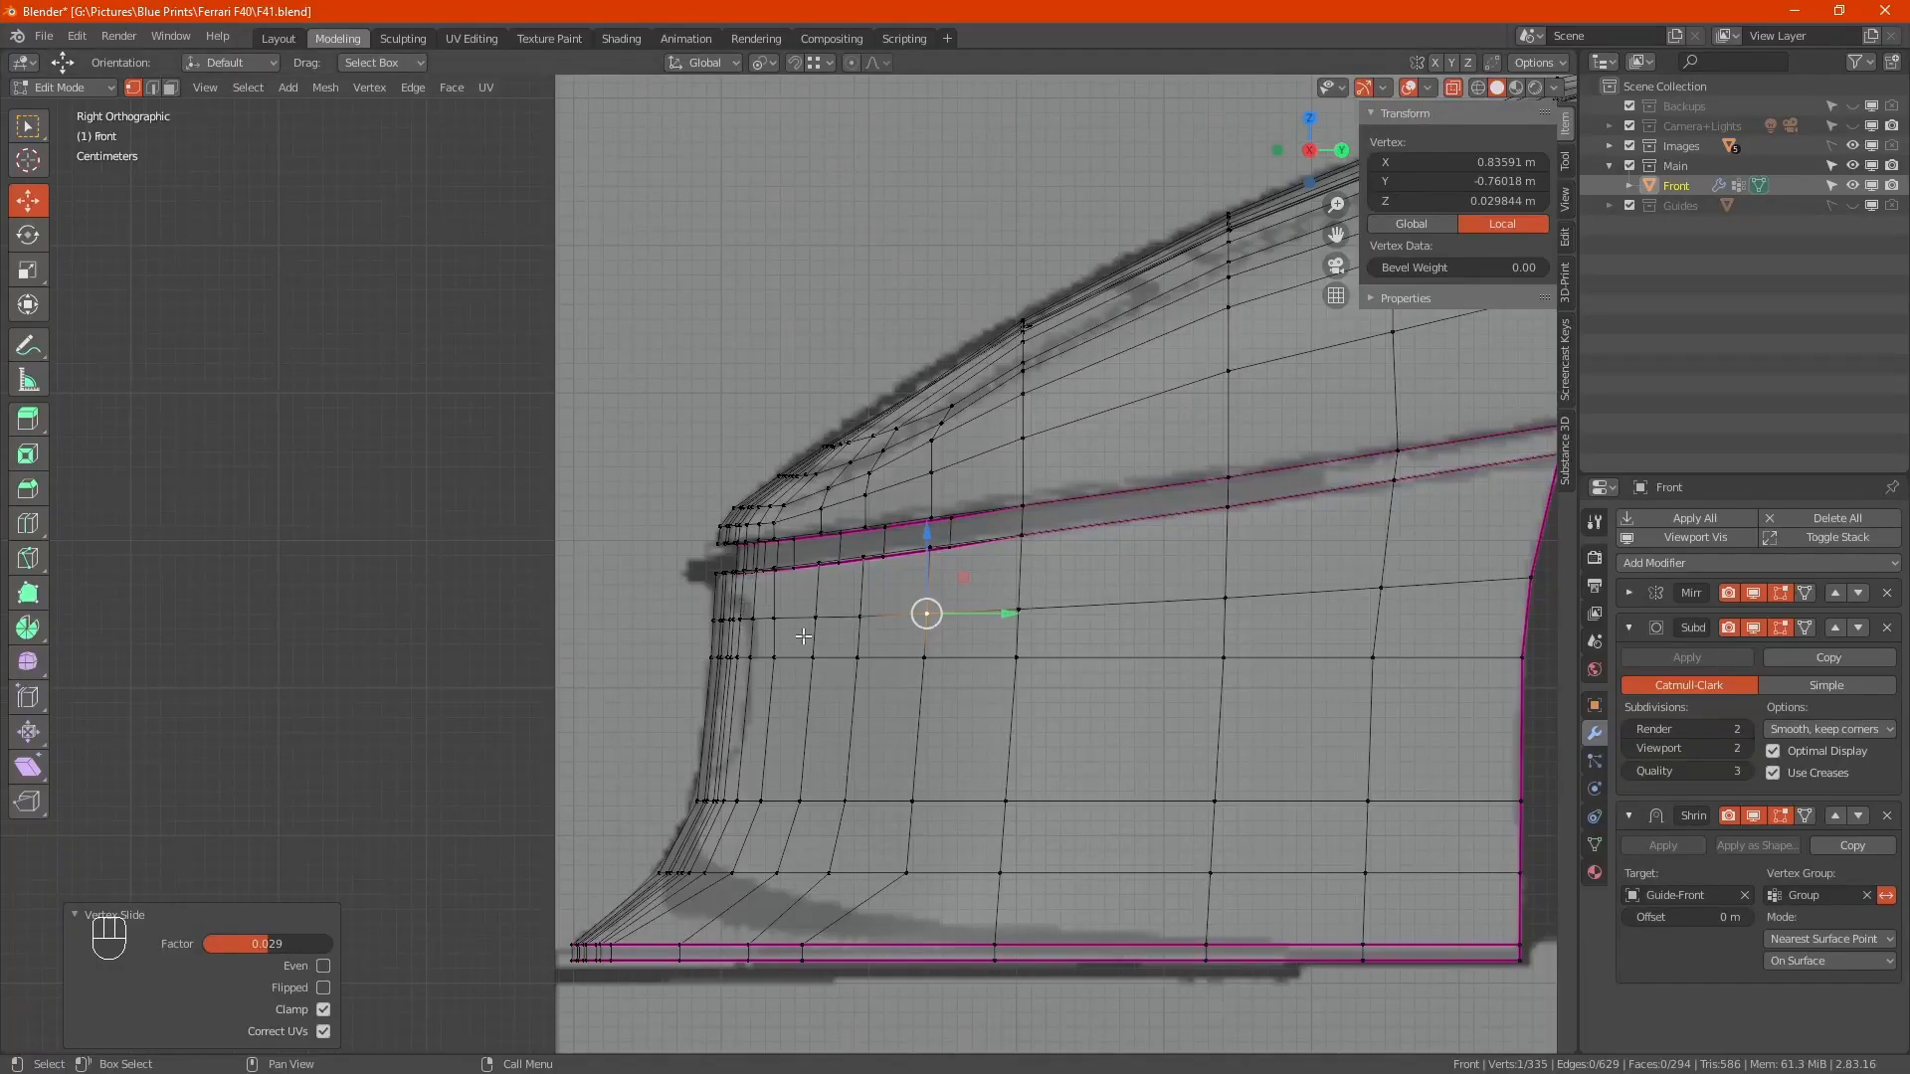
{"action": "key", "text": "KP_1"}
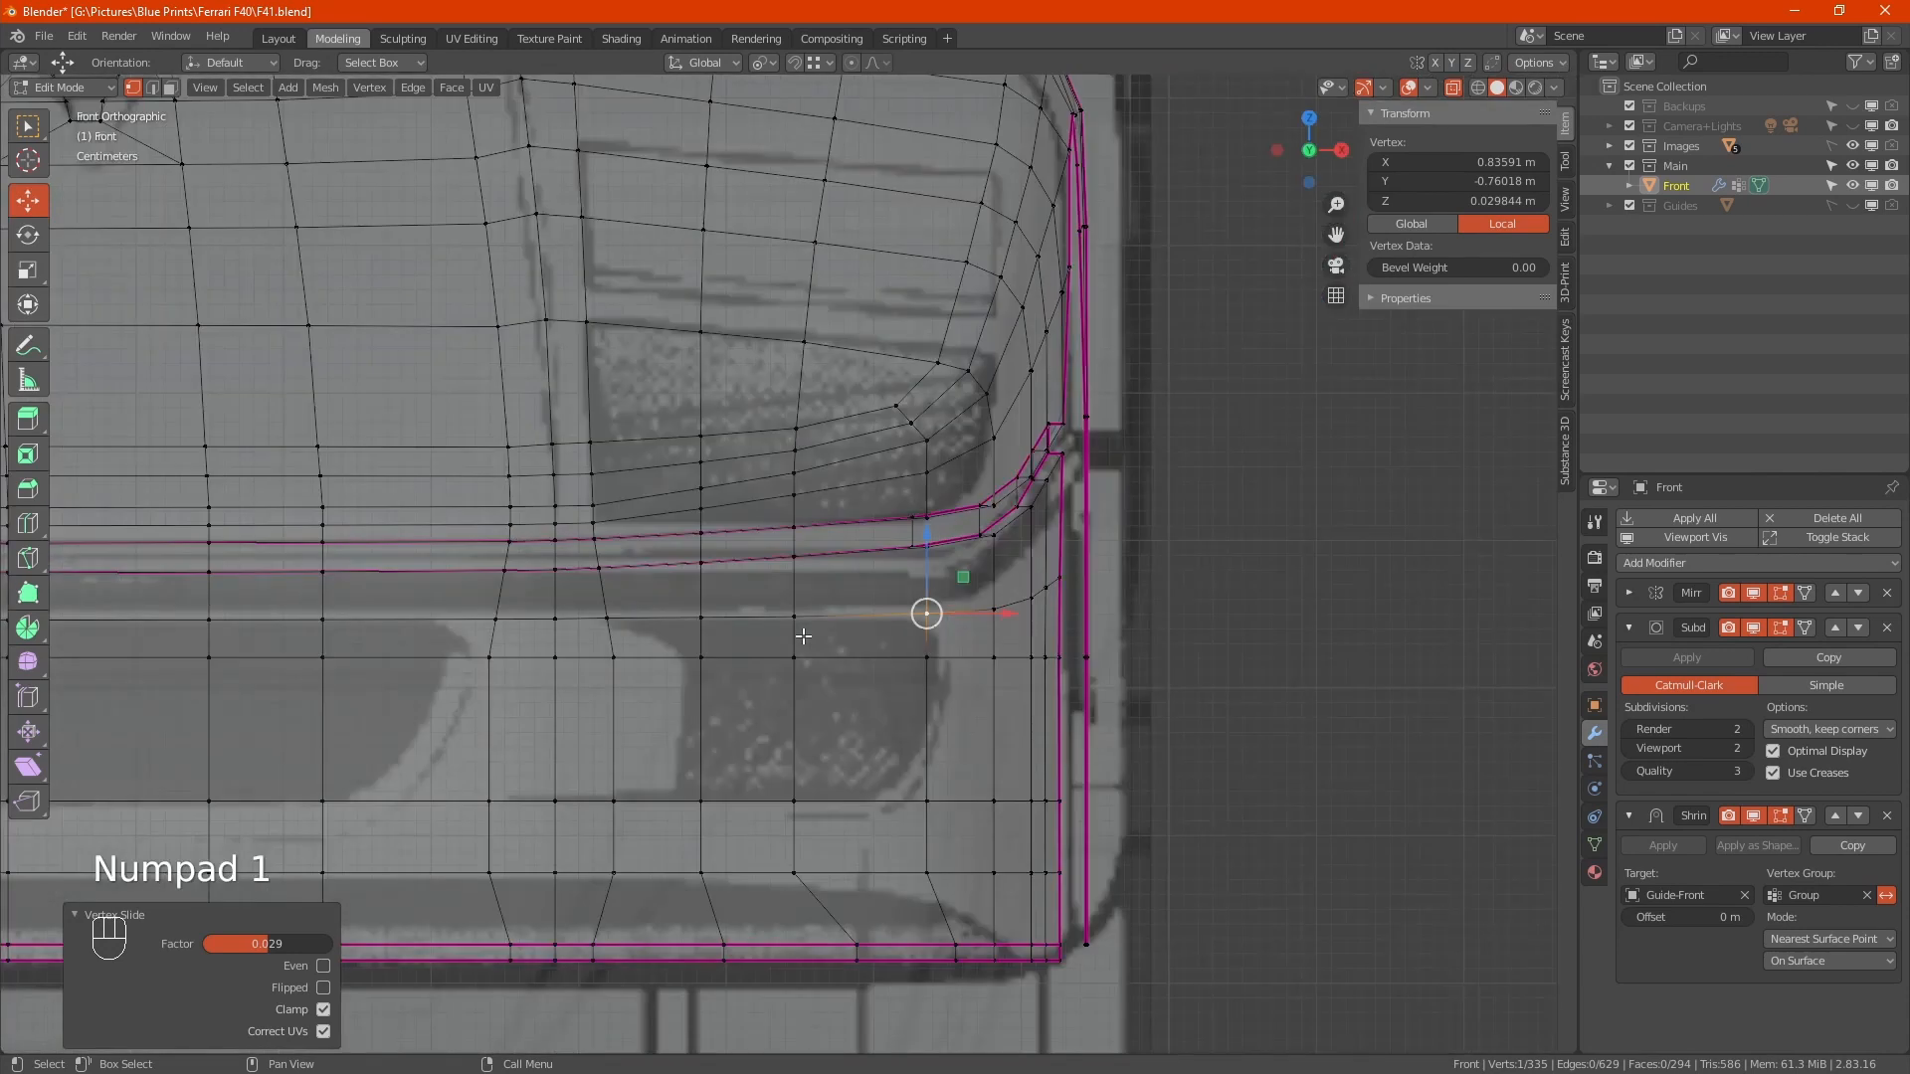
With X-ray off for selecting, edge-slide the whole new loop toward the bumper seam with Even and Flipped on, factor about -0.260, and restore X-ray
{"action": "key", "text": "alt+z"}
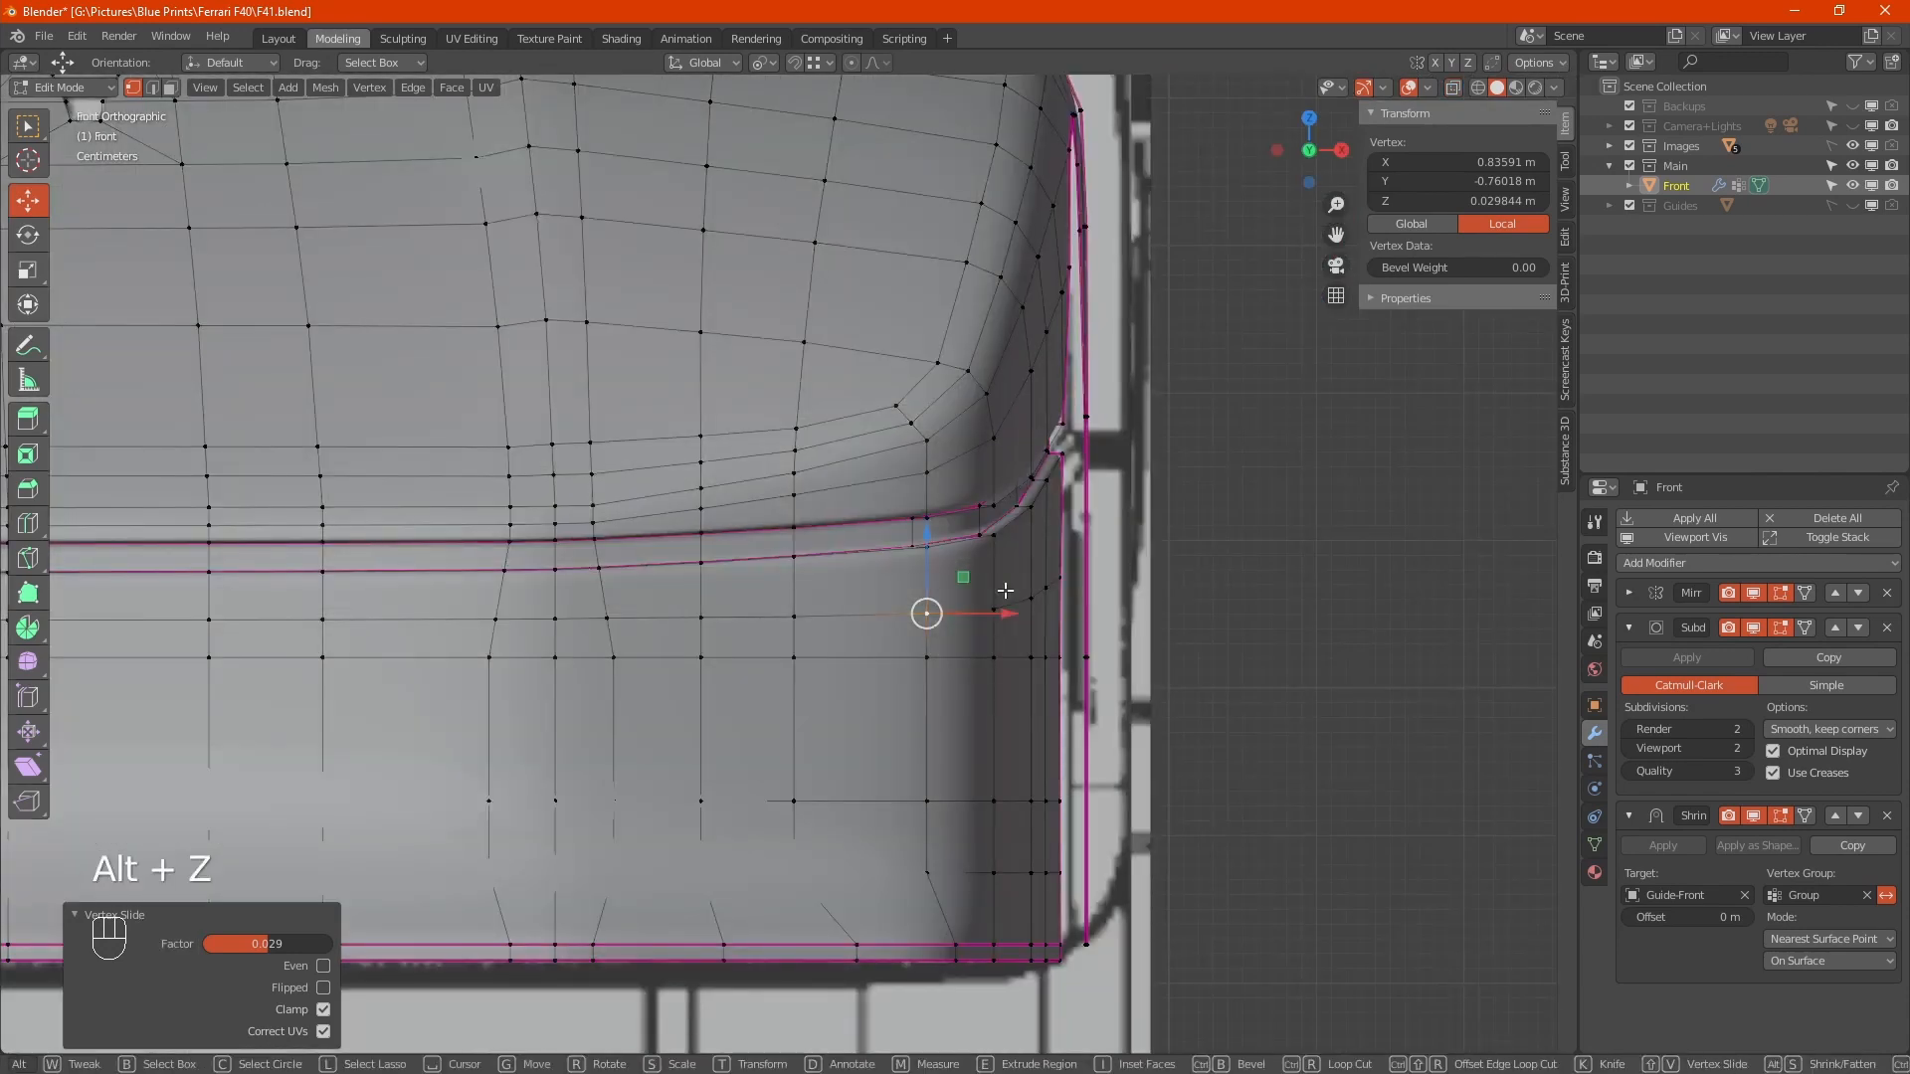
{"action": "left_click", "coordinate": [830, 616], "text": "alt"}
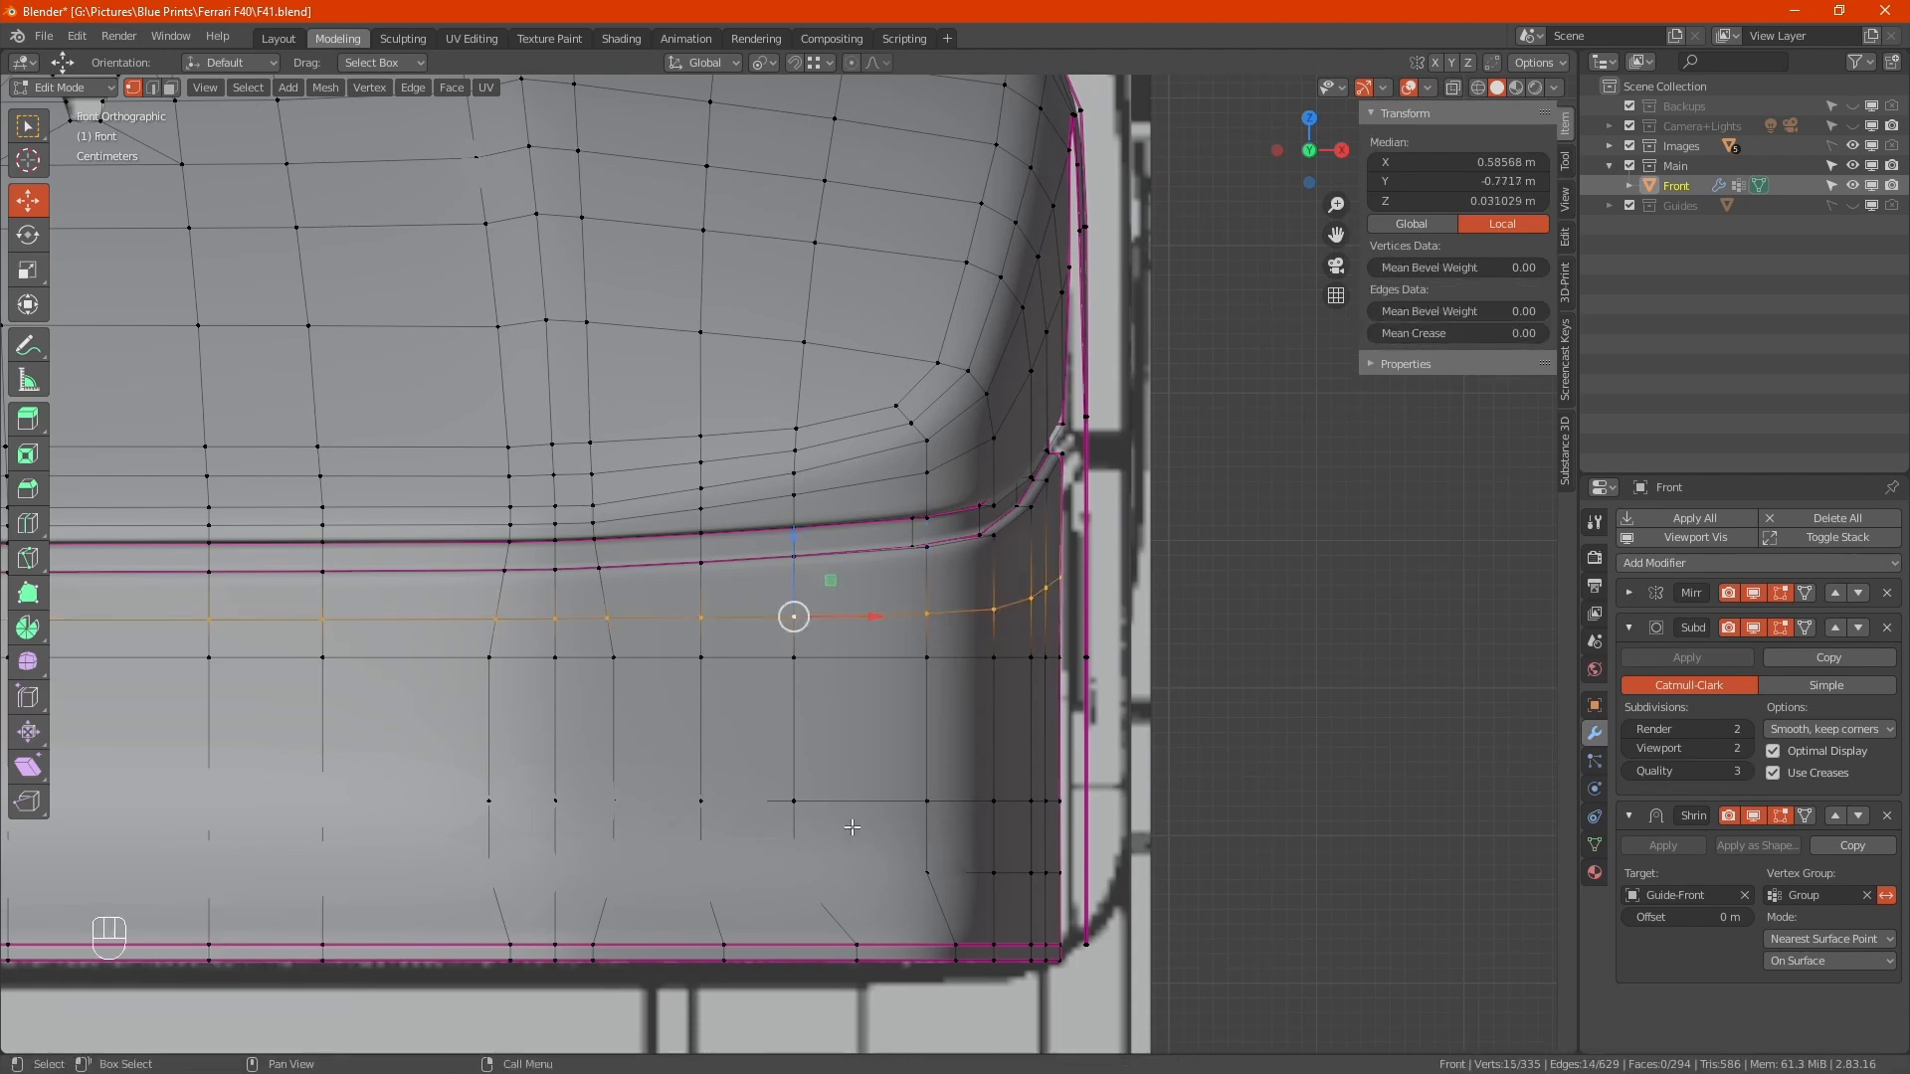
{"action": "key", "text": "g"}
{"action": "key", "text": "g"}
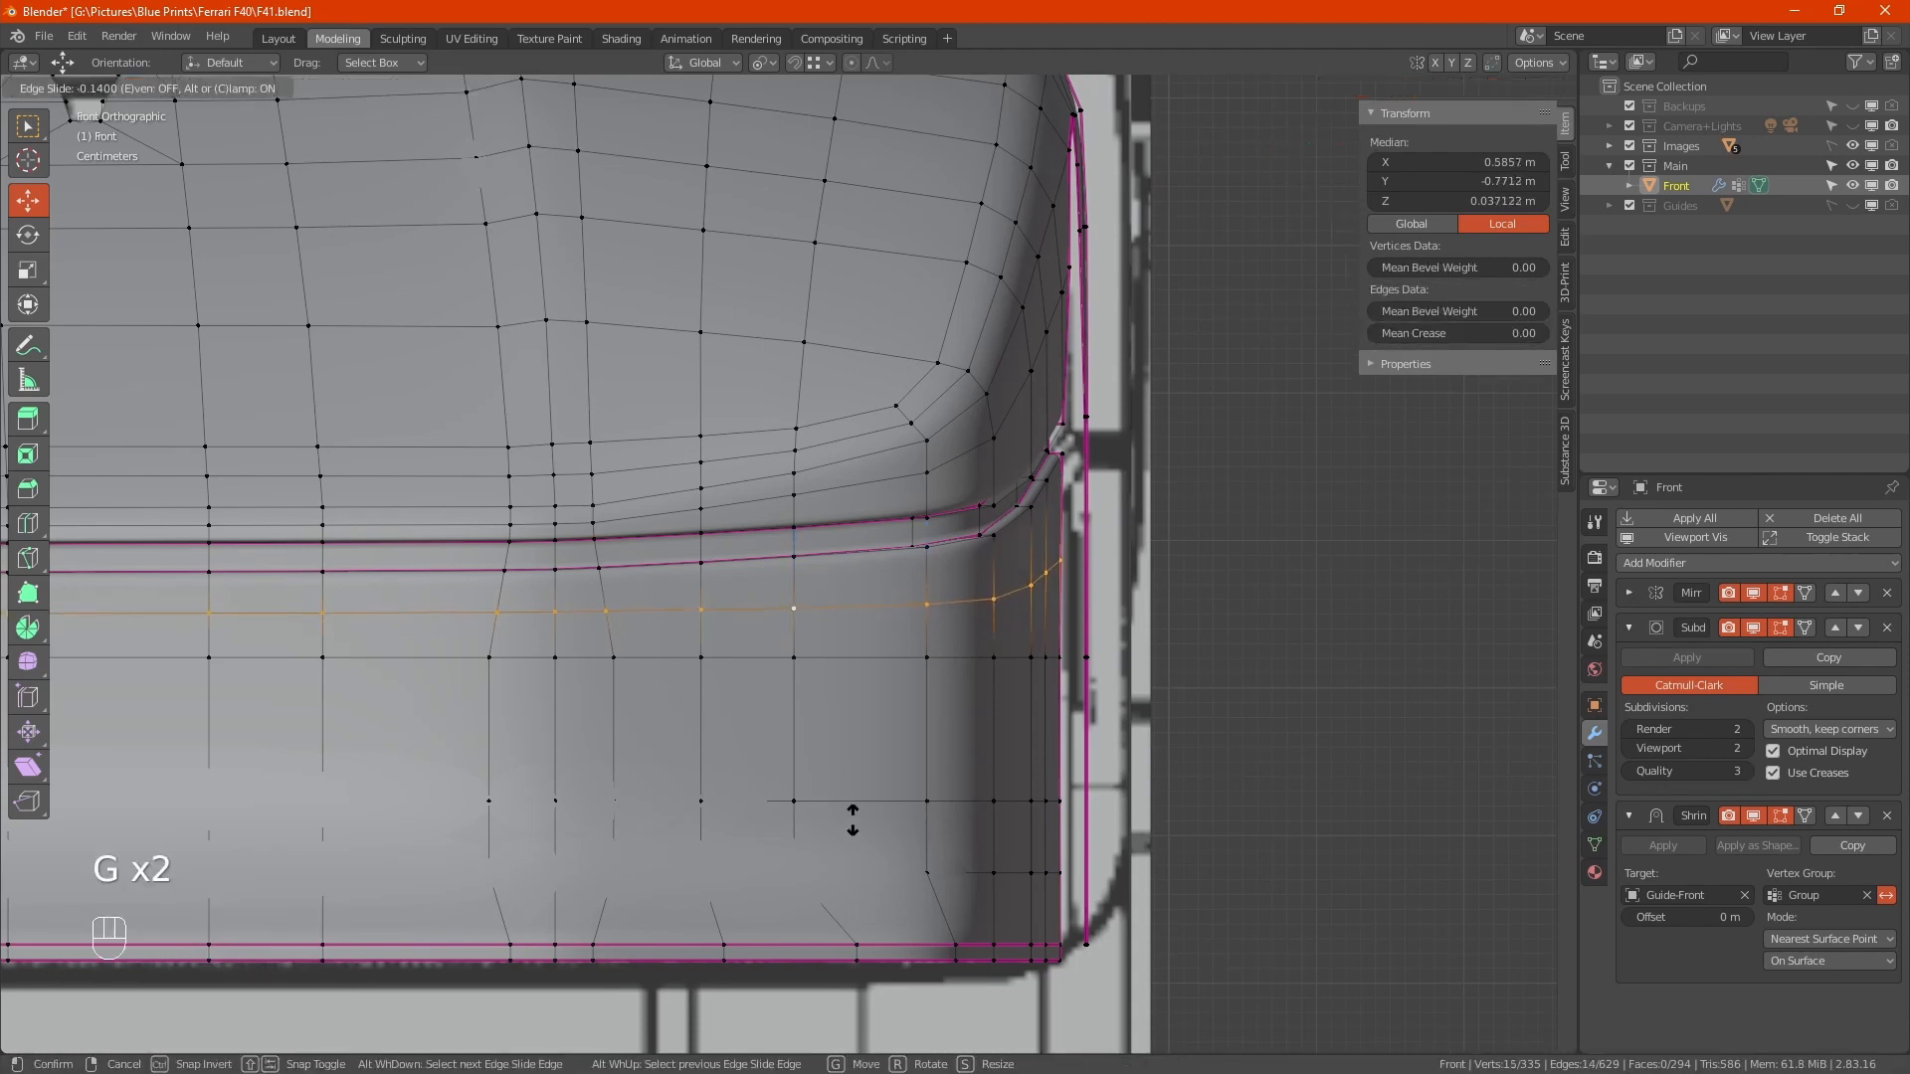
{"action": "key", "text": "e"}
{"action": "key", "text": "f"}
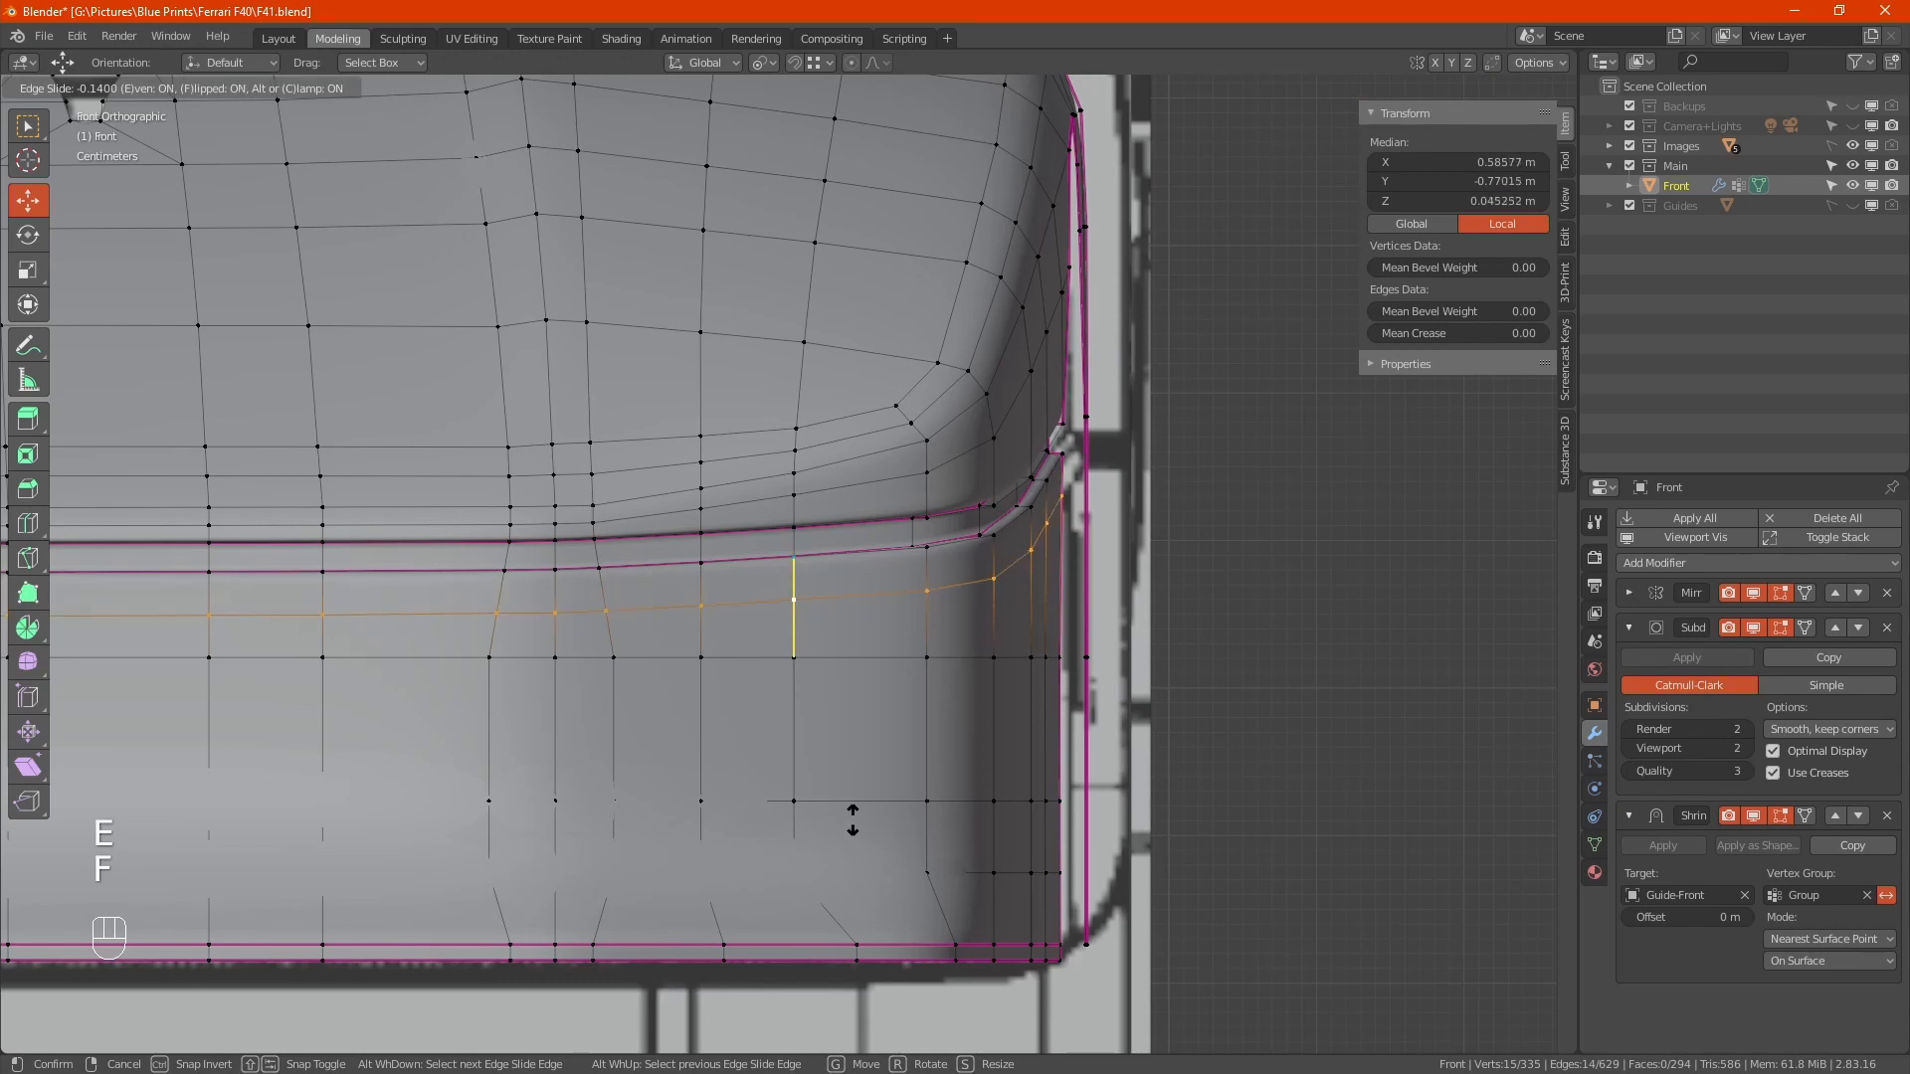
{"action": "key", "text": "shift"}
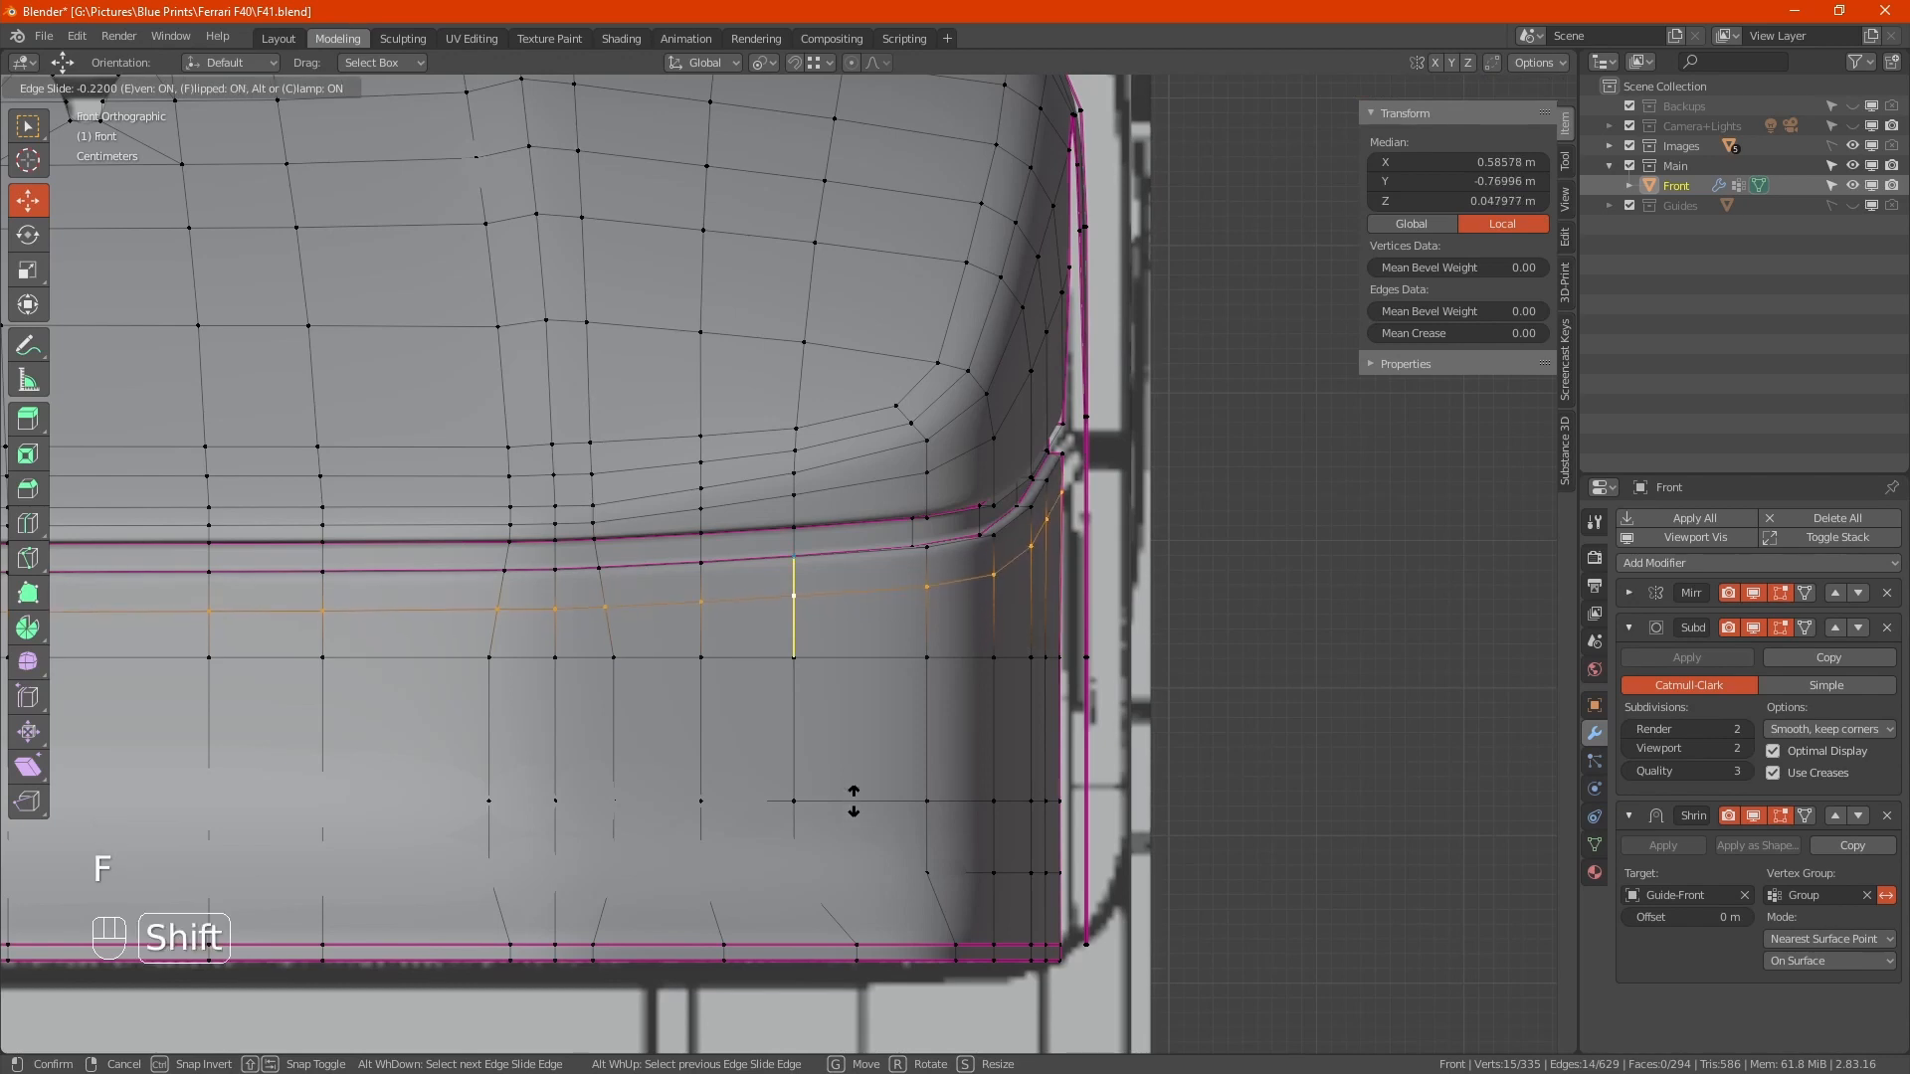
{"action": "left_click", "coordinate": [853, 784]}
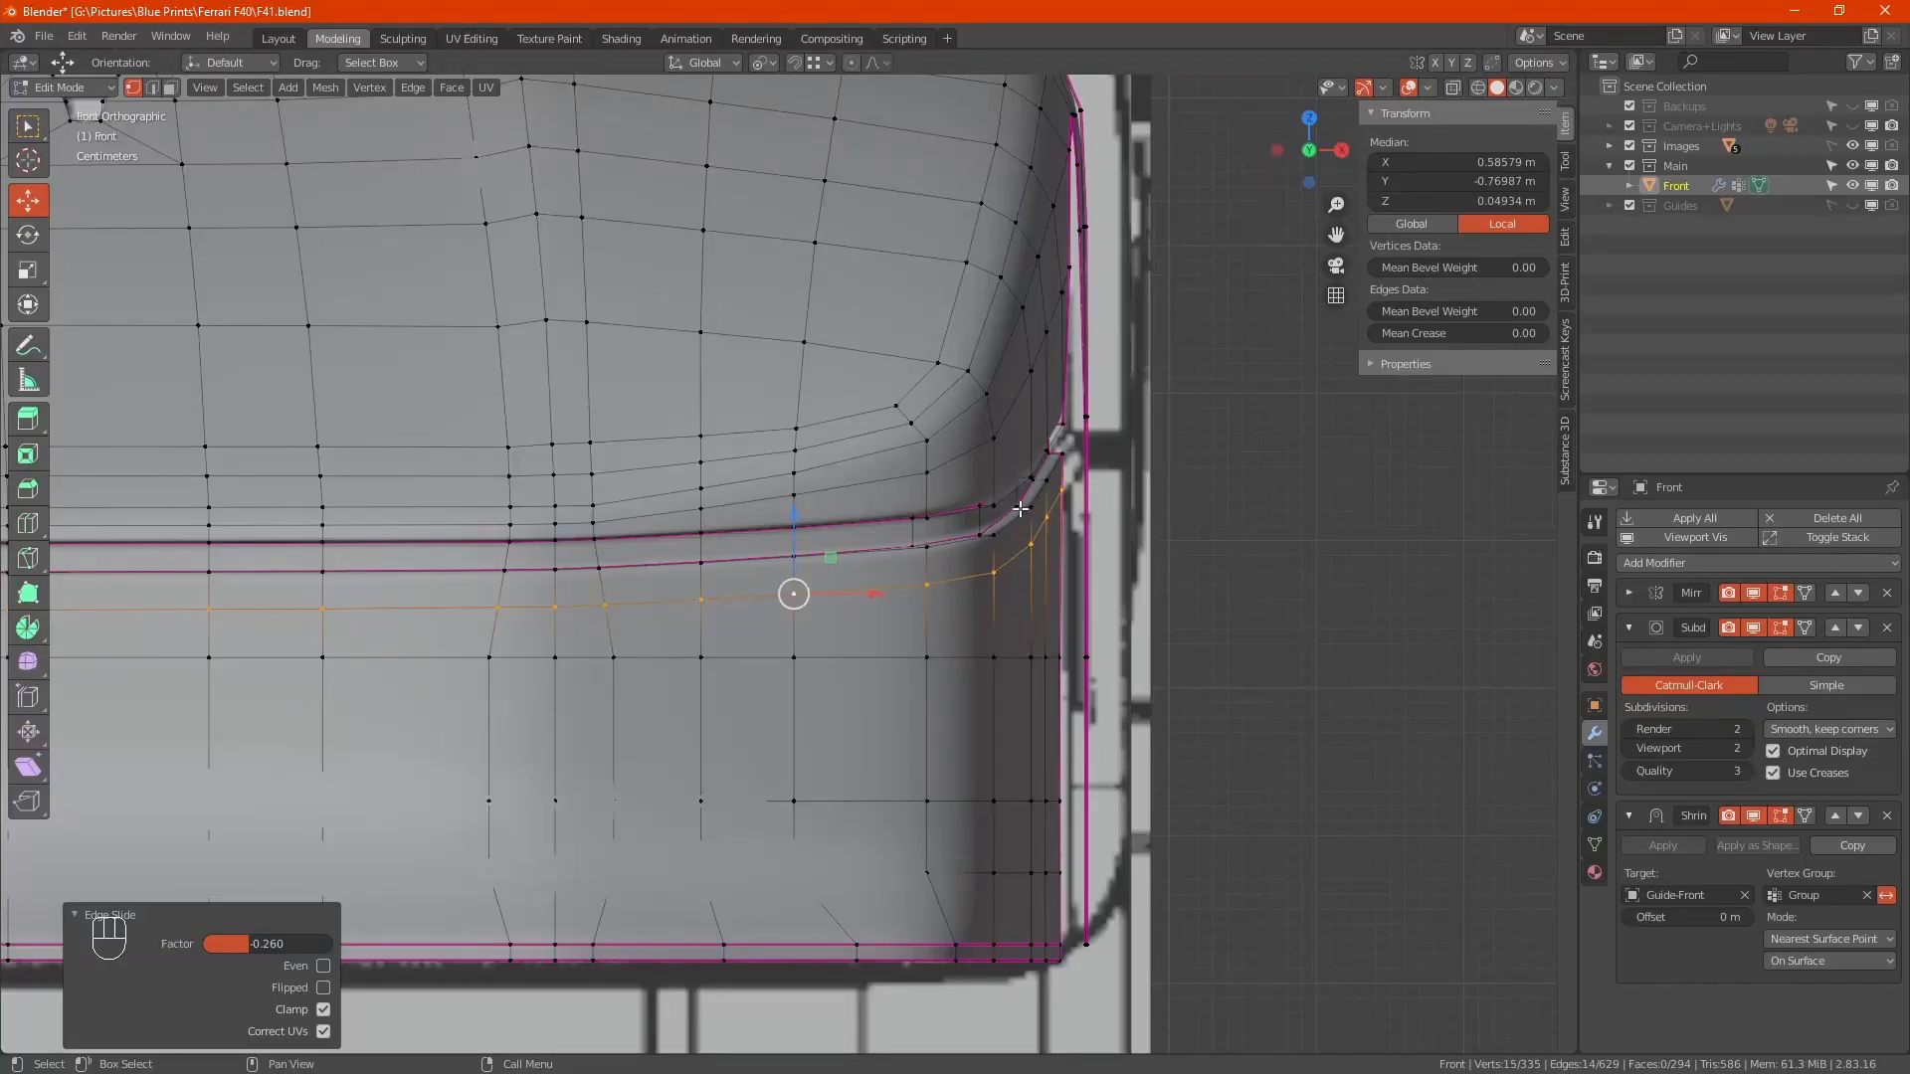
{"action": "key", "text": "alt+z"}
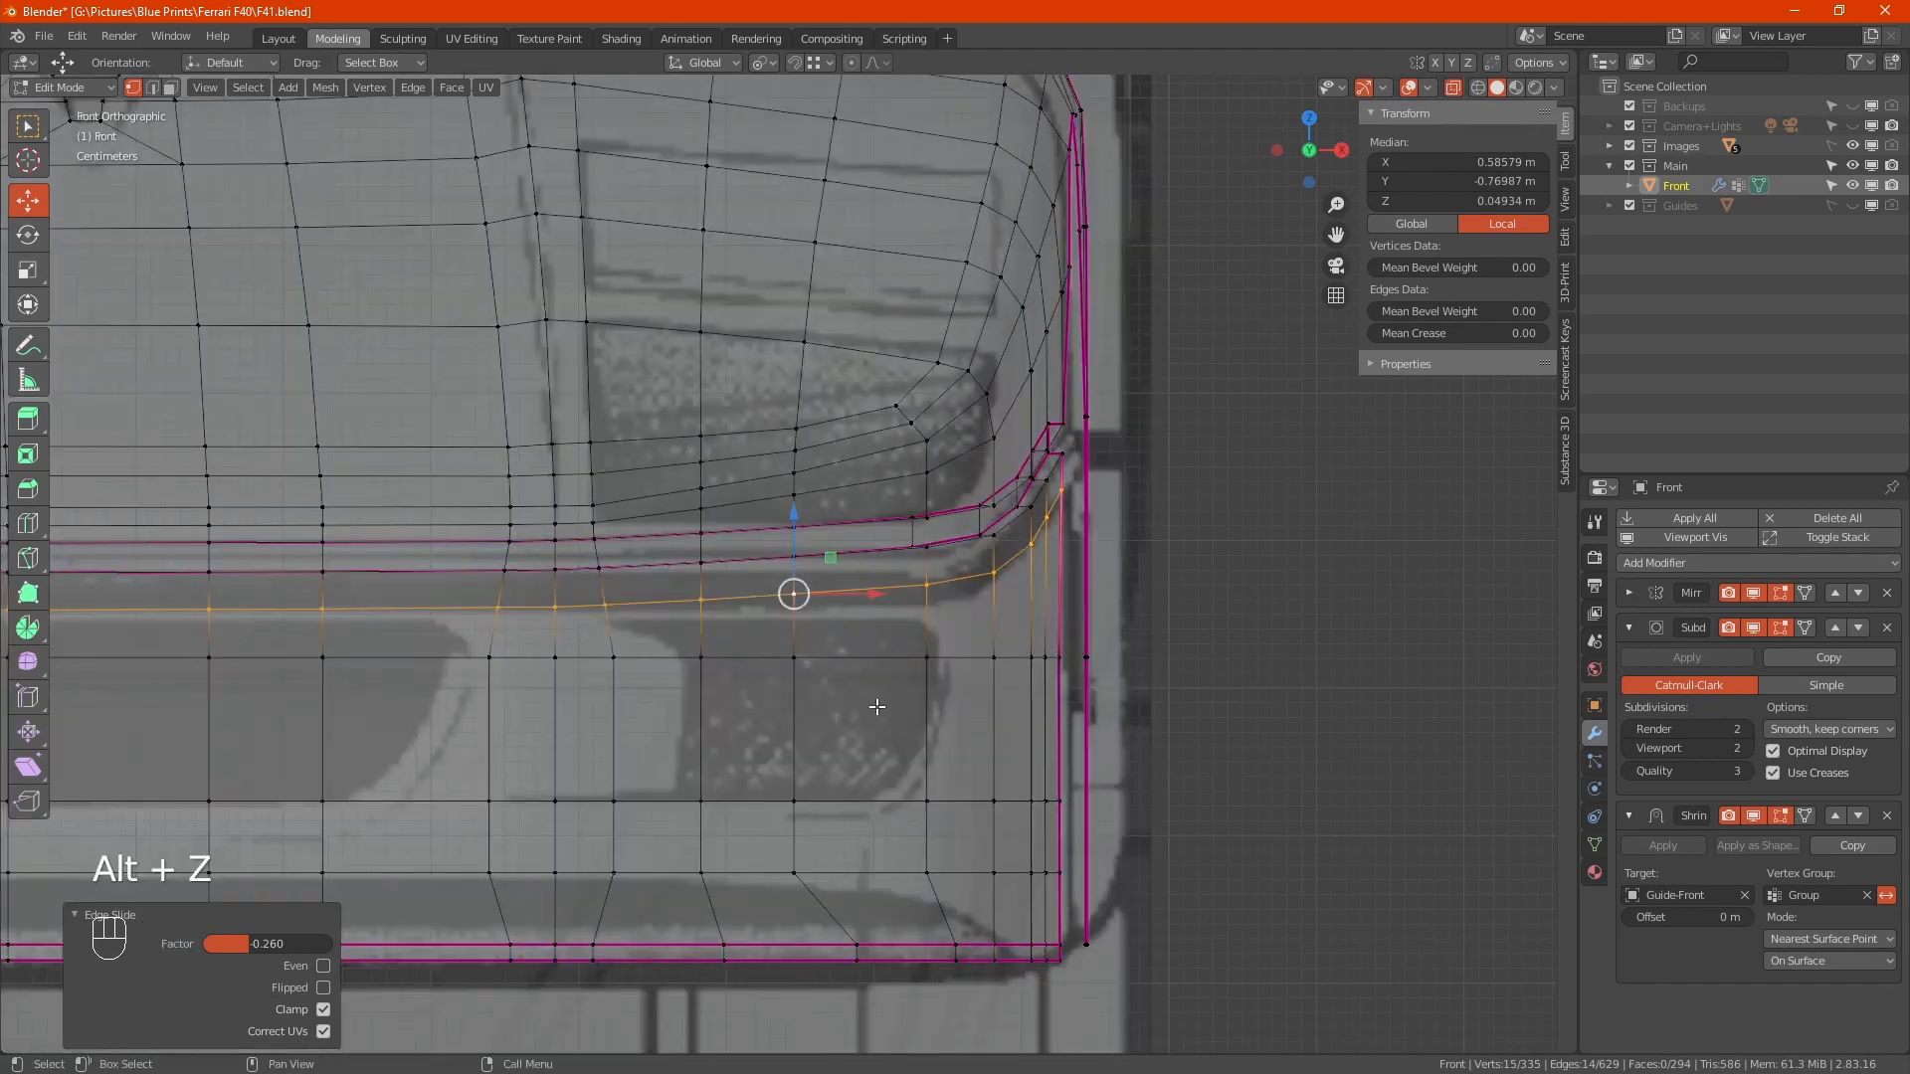
Select the three vertices running from the seam down to the outer grille opening's upper outer corner and edge-slide them outward, factor about 0.138
{"action": "scroll", "coordinate": [500, 803], "scroll_direction": "down", "scroll_amount": 4}
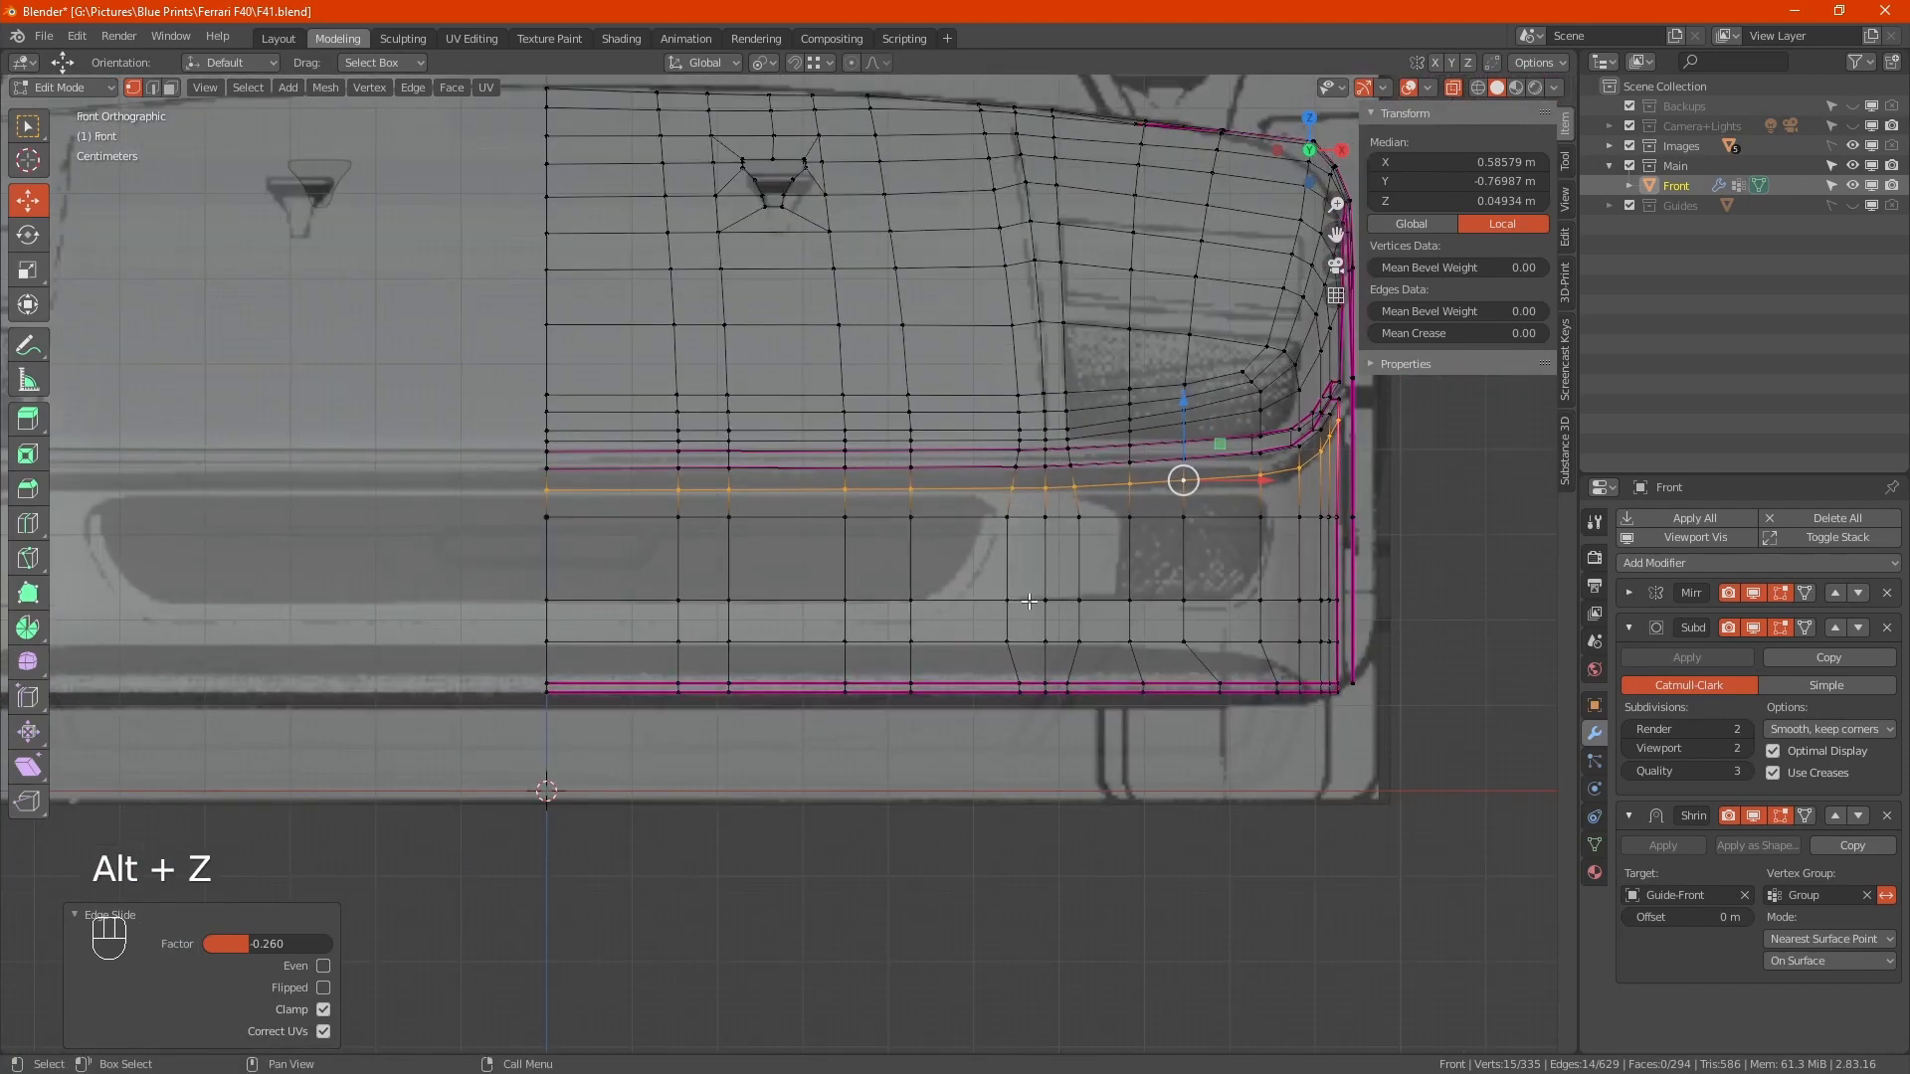
{"action": "key", "text": "KP_3"}
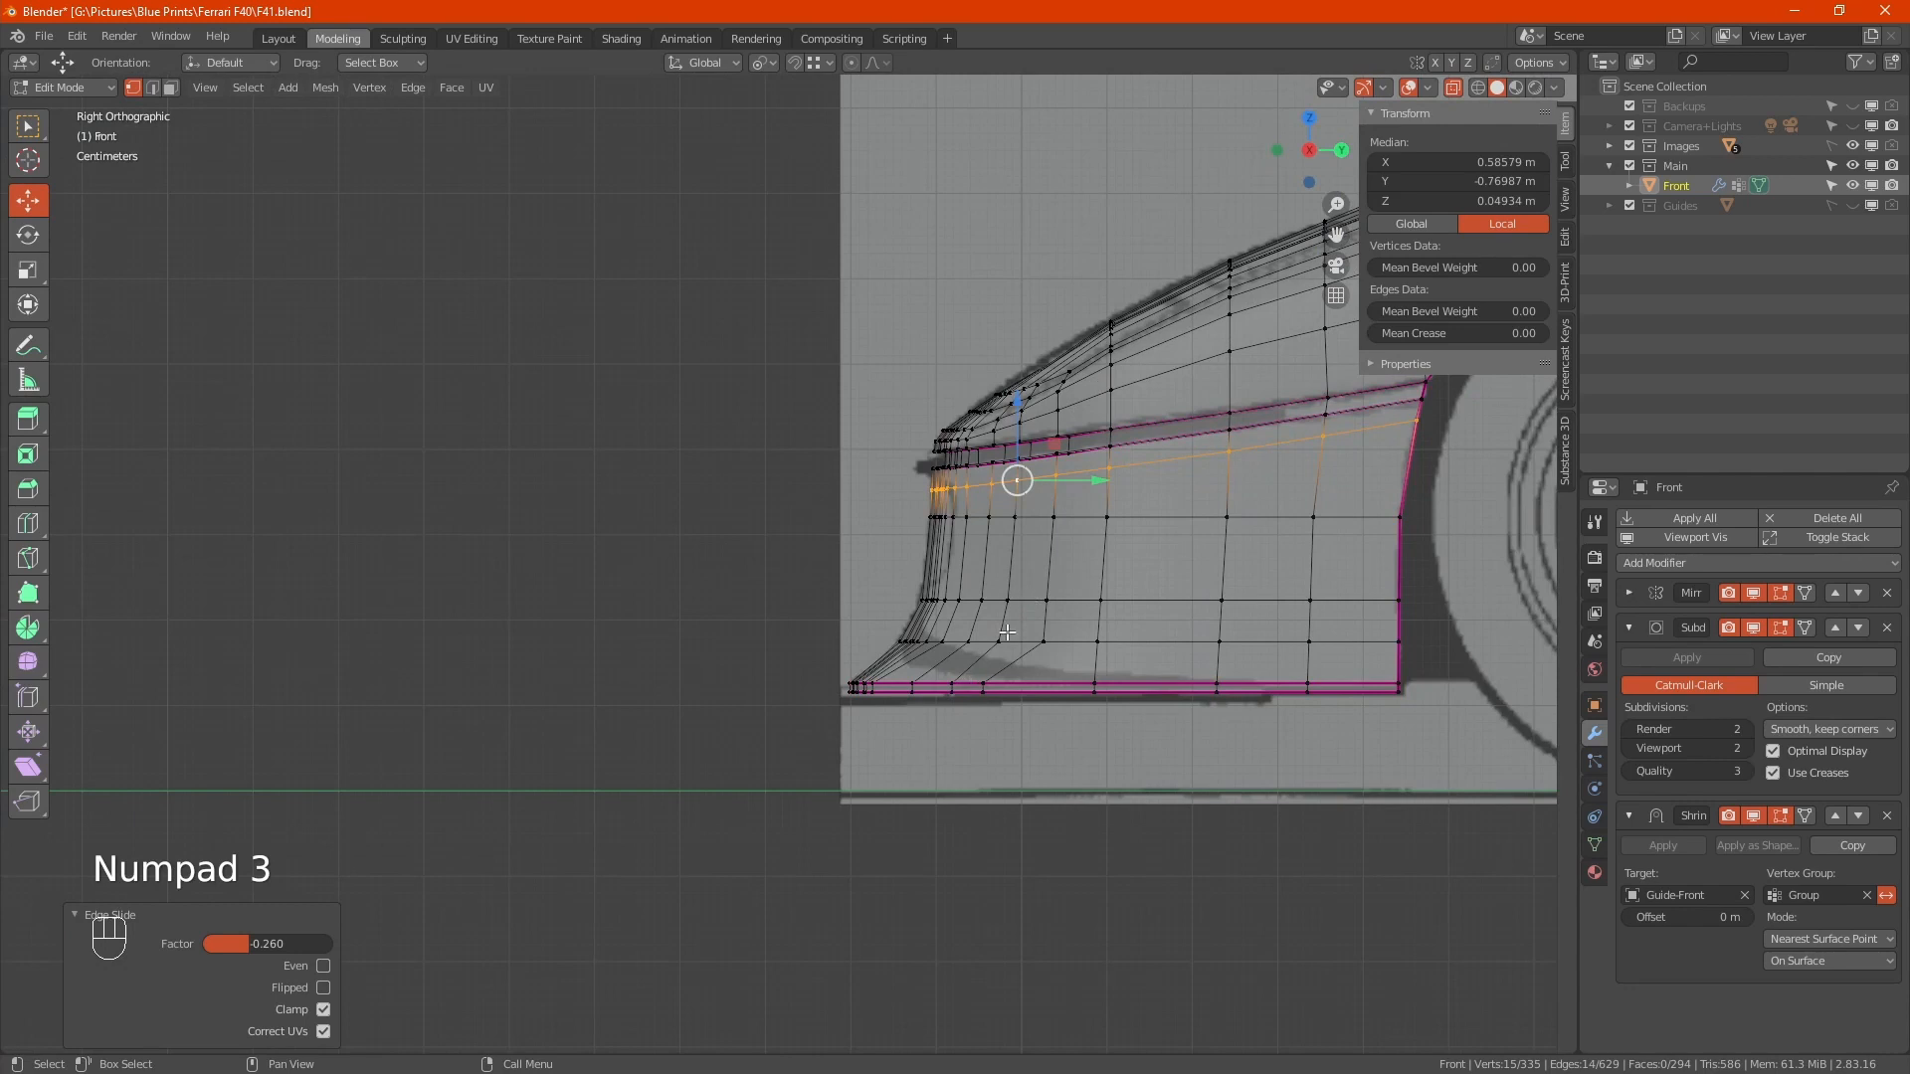
{"action": "scroll", "coordinate": [582, 708], "scroll_direction": "up", "scroll_amount": 3}
{"action": "scroll", "coordinate": [582, 709], "scroll_direction": "up", "scroll_amount": 4}
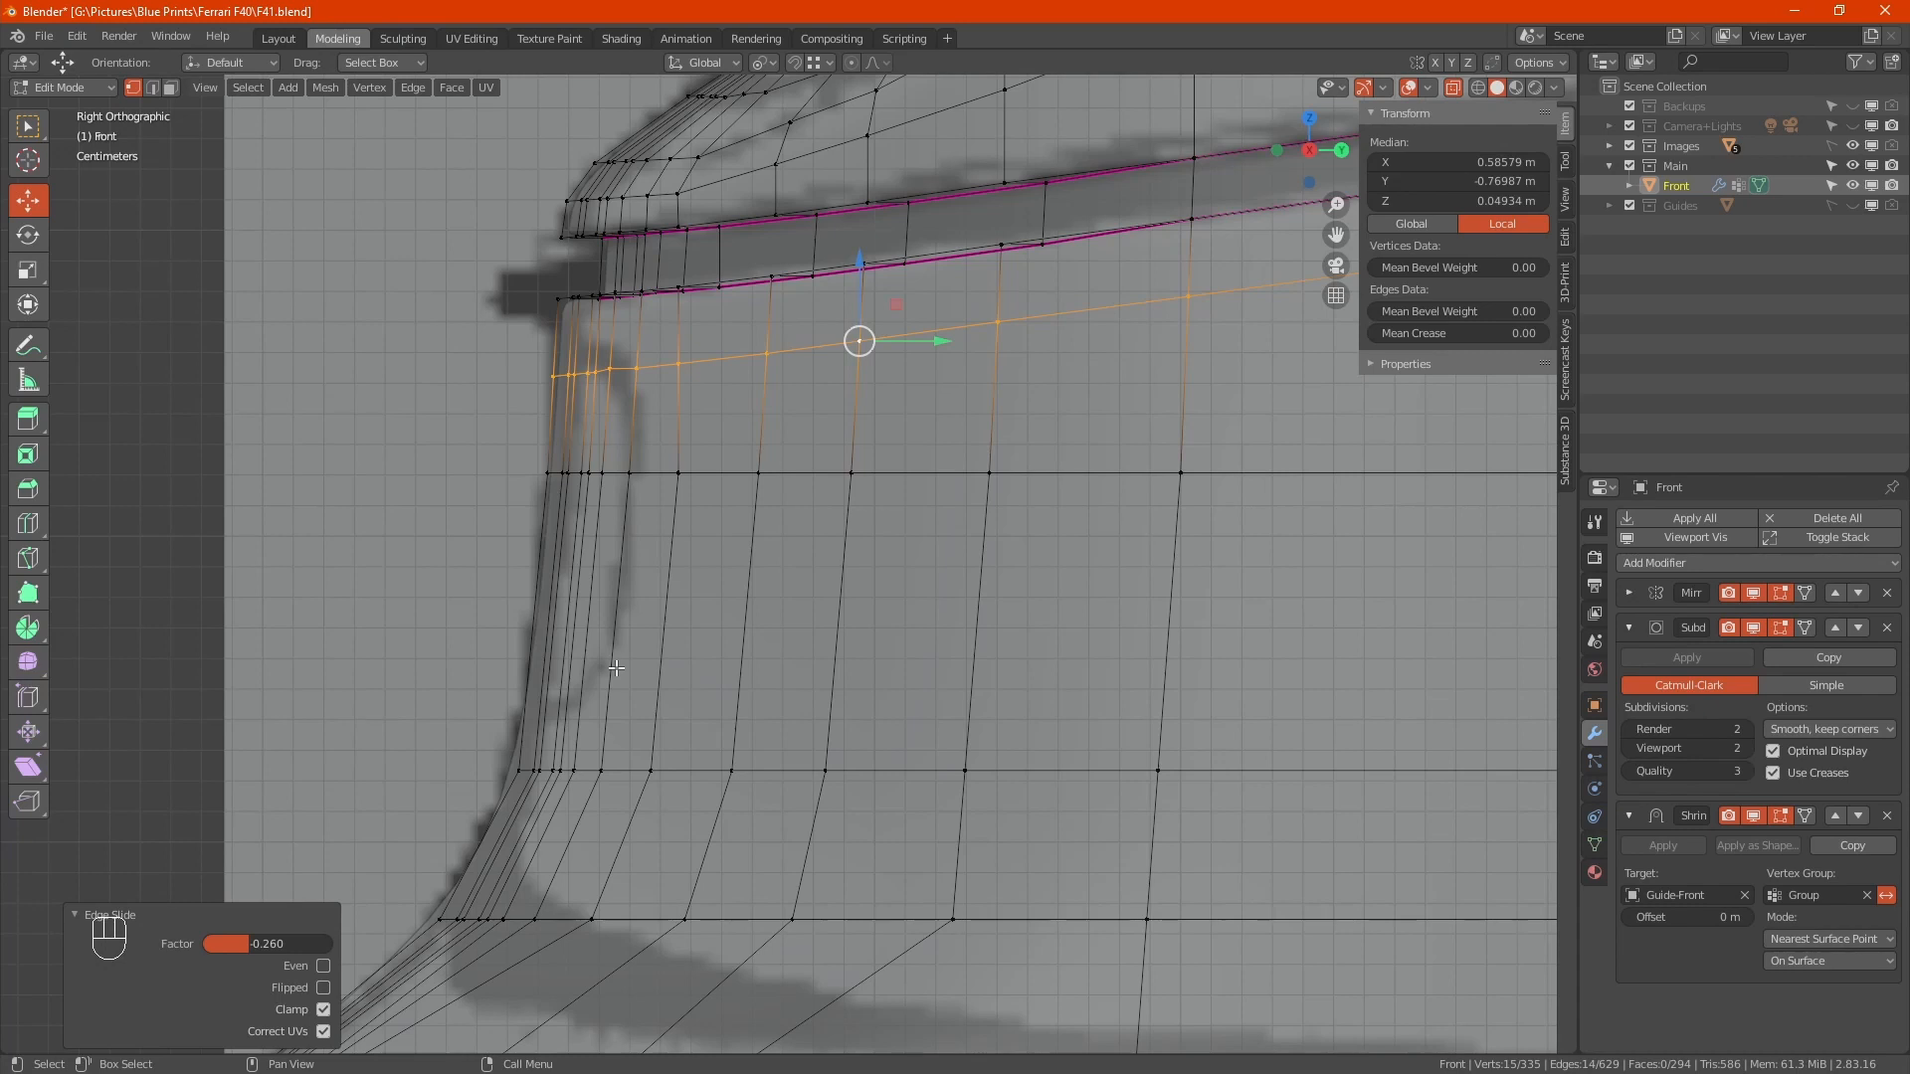
{"action": "key", "text": "KP_1"}
{"action": "scroll", "coordinate": [617, 668], "scroll_direction": "down", "scroll_amount": 5}
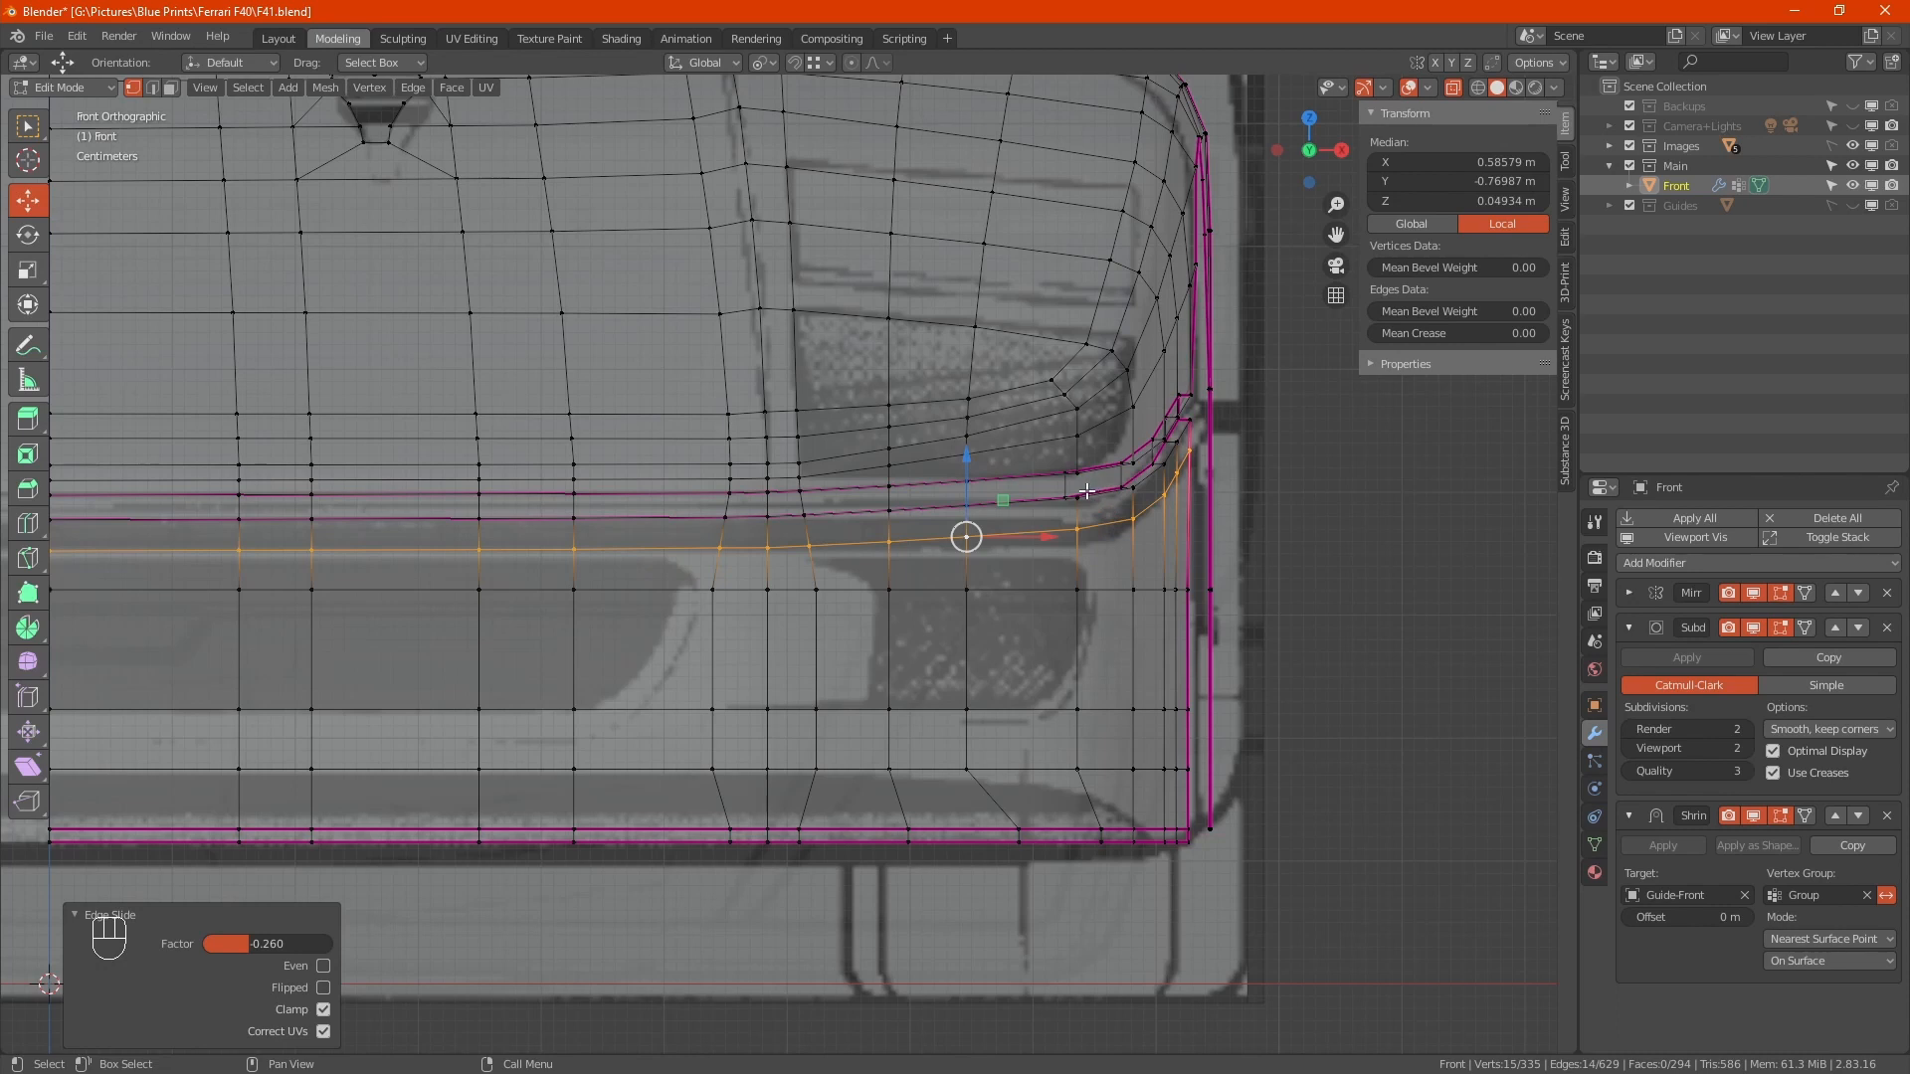
{"action": "scroll", "coordinate": [1086, 491], "scroll_direction": "up", "scroll_amount": 4}
{"action": "left_click", "coordinate": [1049, 501]}
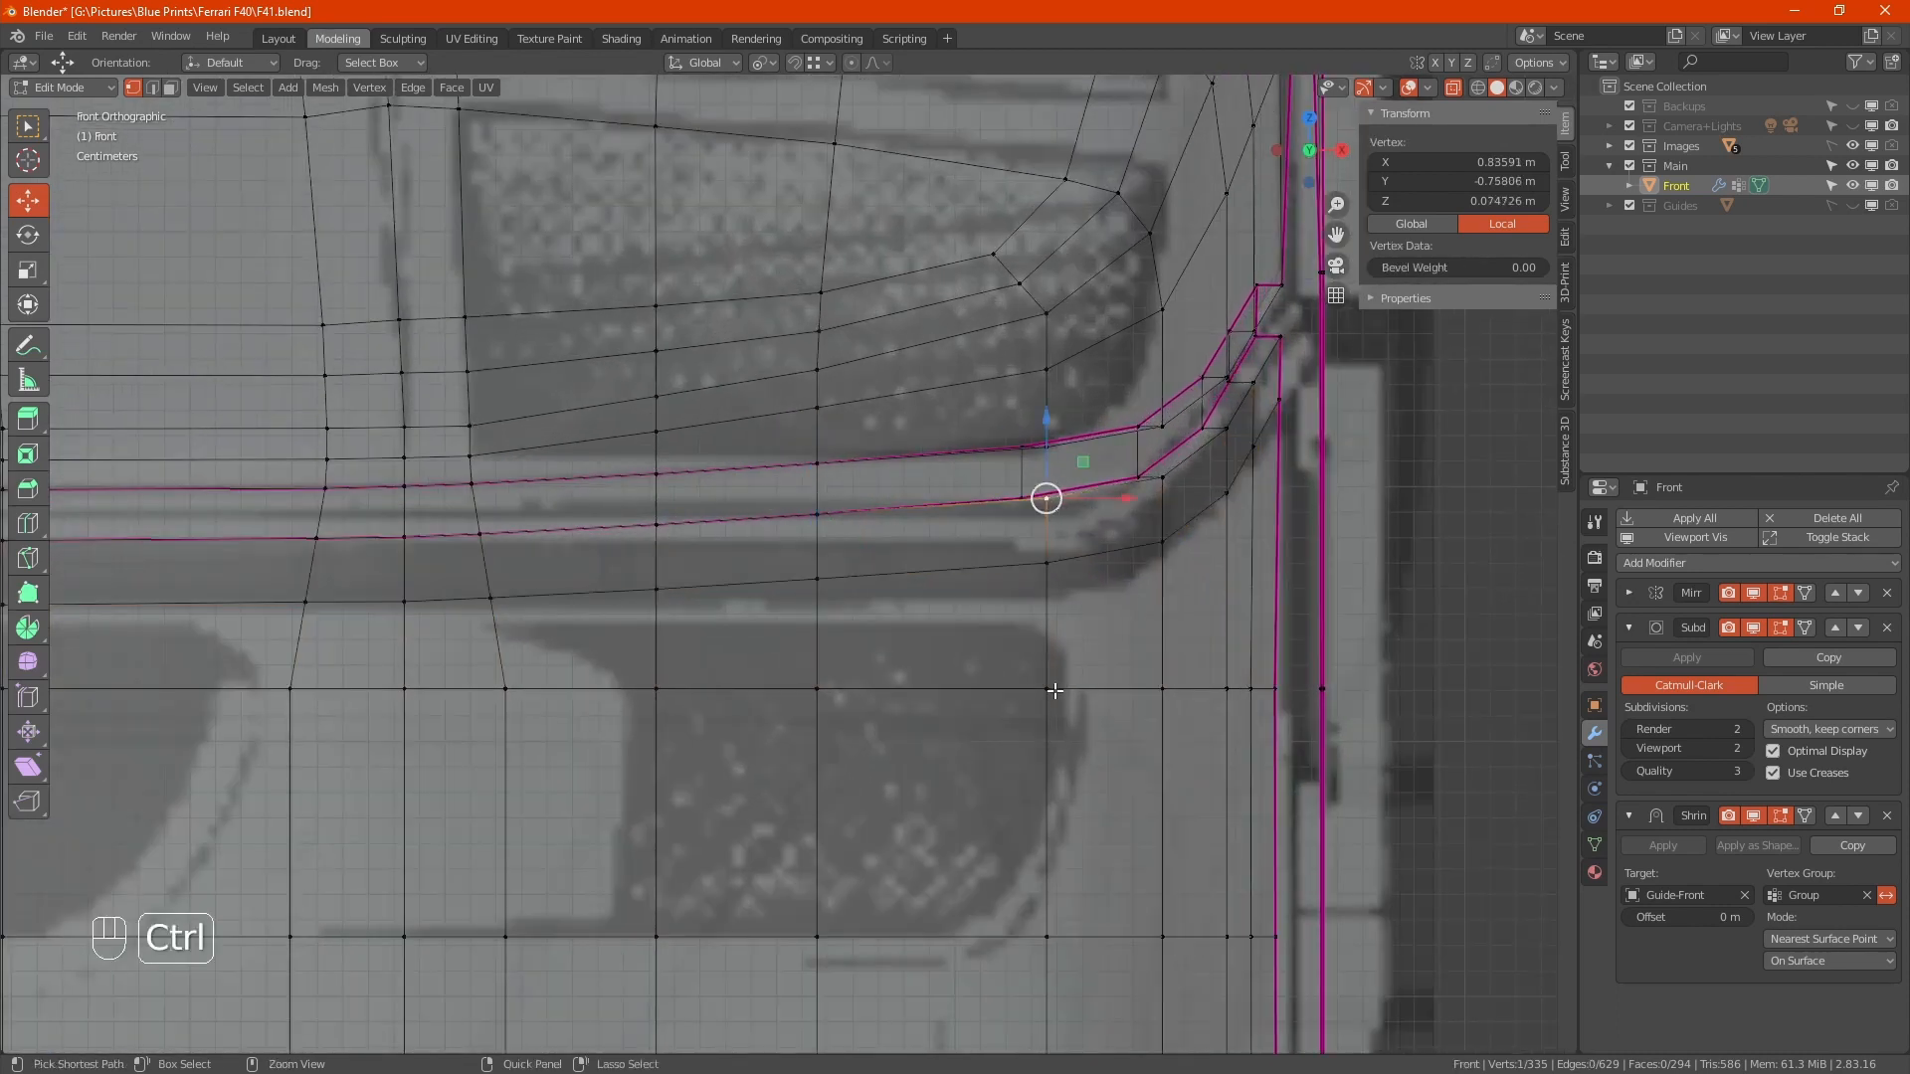
{"action": "left_click", "coordinate": [1053, 690], "text": "ctrl"}
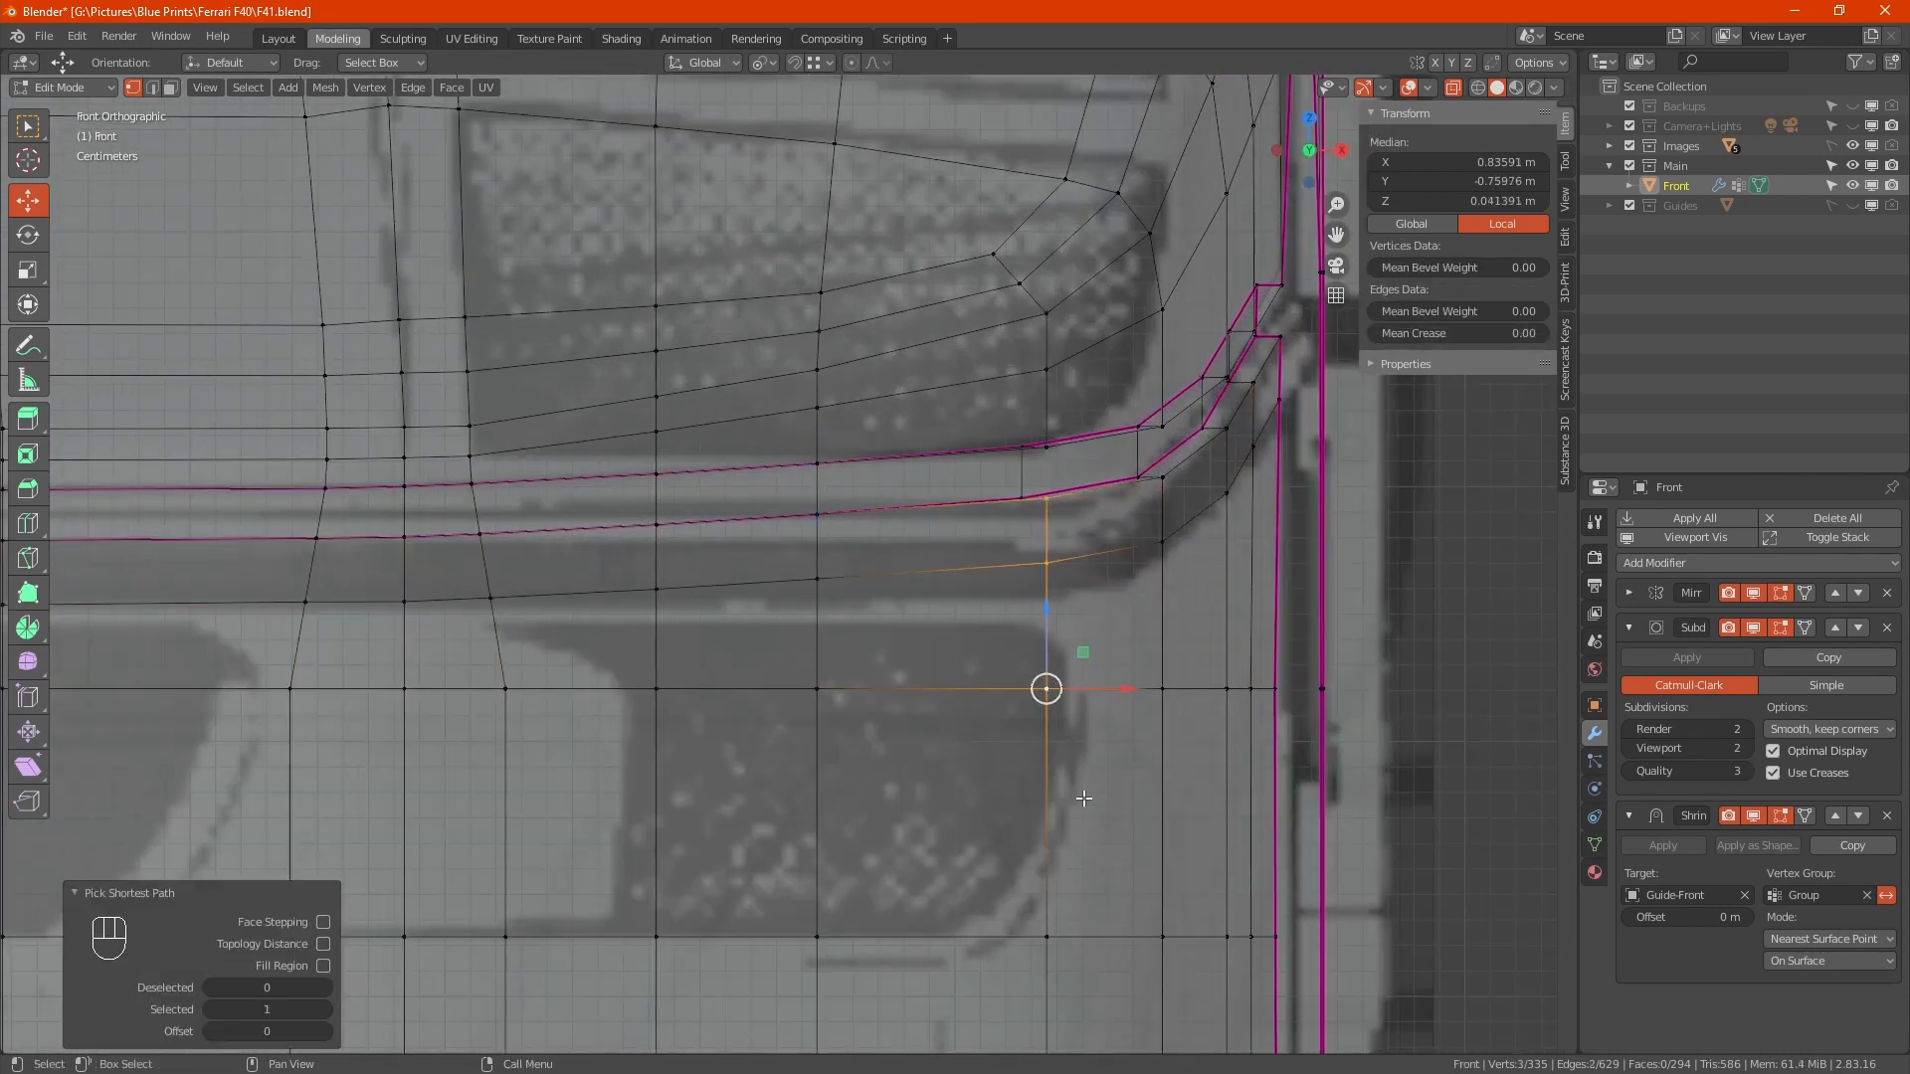
{"action": "key", "text": "g"}
{"action": "key", "text": "g"}
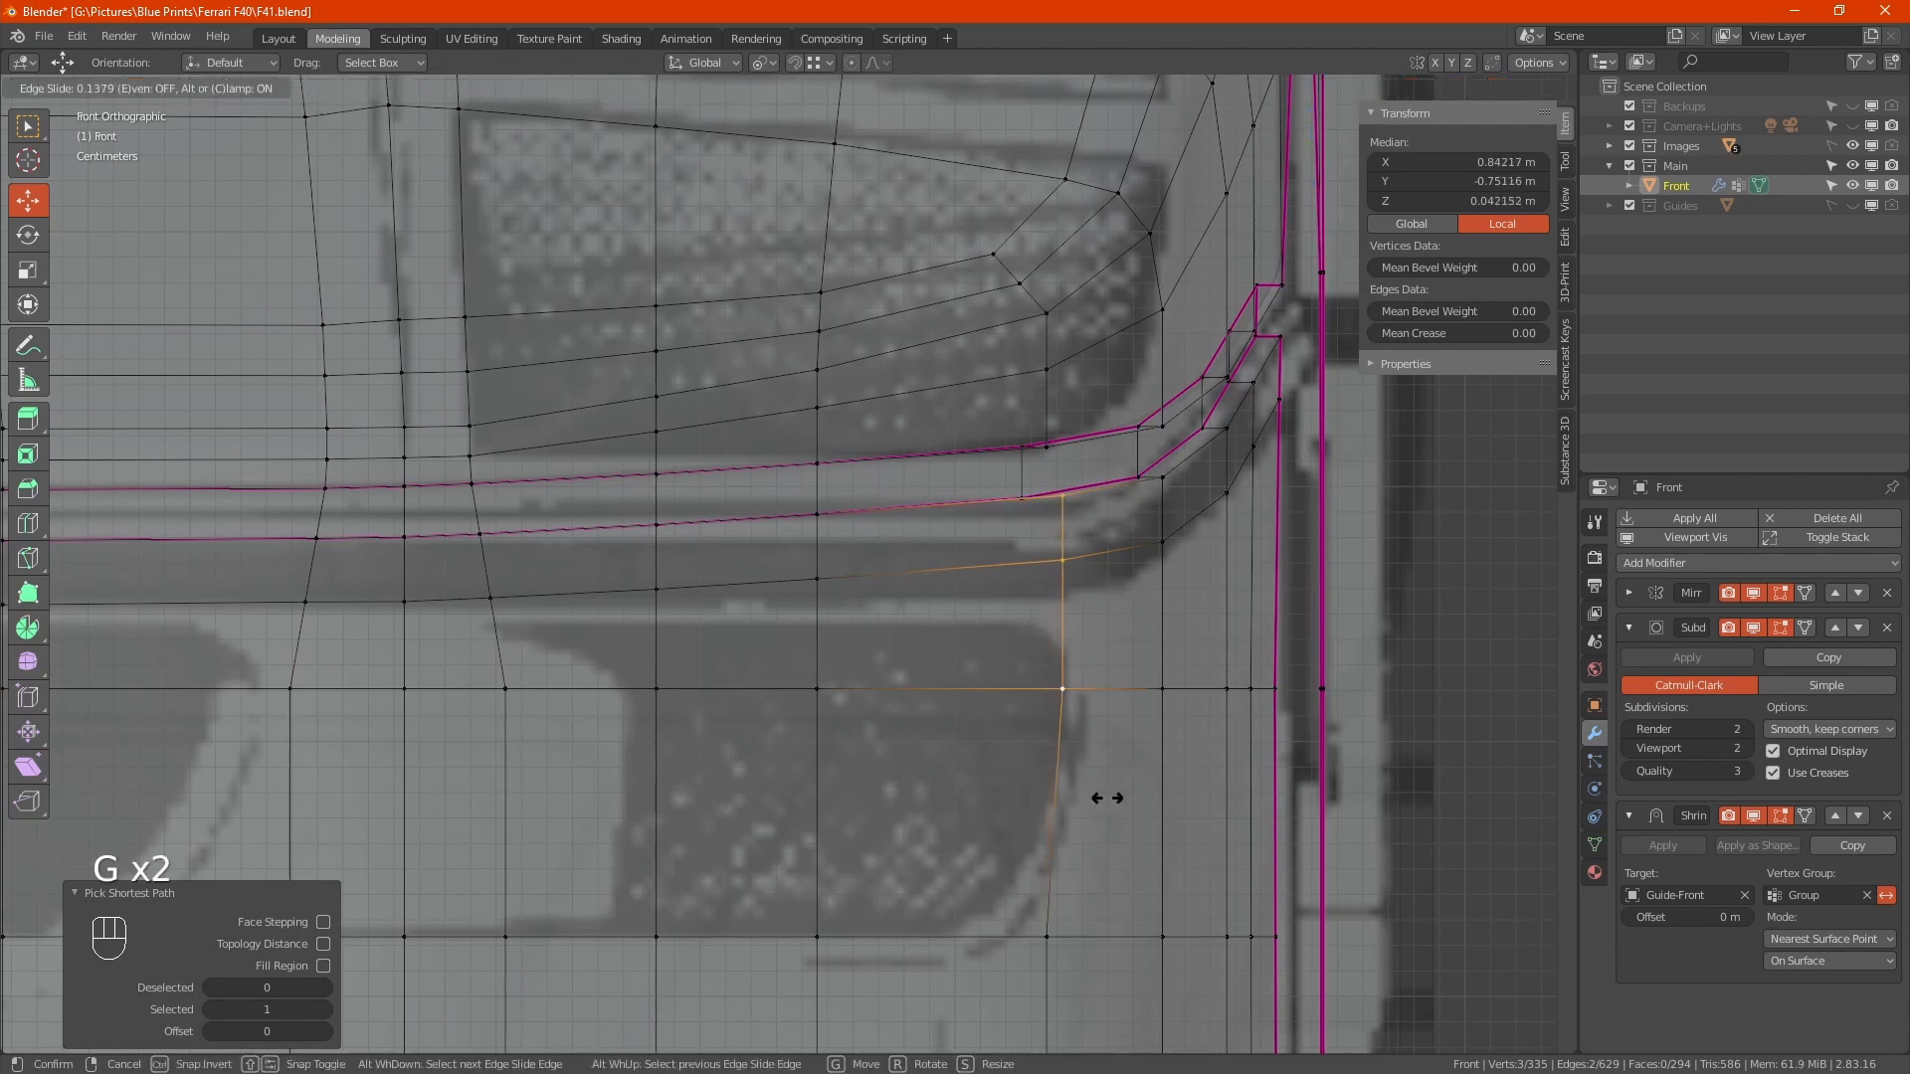
{"action": "left_click", "coordinate": [1106, 798]}
Select the two vertices at and below the outer grille opening's lower outer corner and edge-slide them inward by a factor of about -0.149
{"action": "middle_click_drag", "start_coordinate": [1107, 798], "coordinate": [997, 385], "text": "shift"}
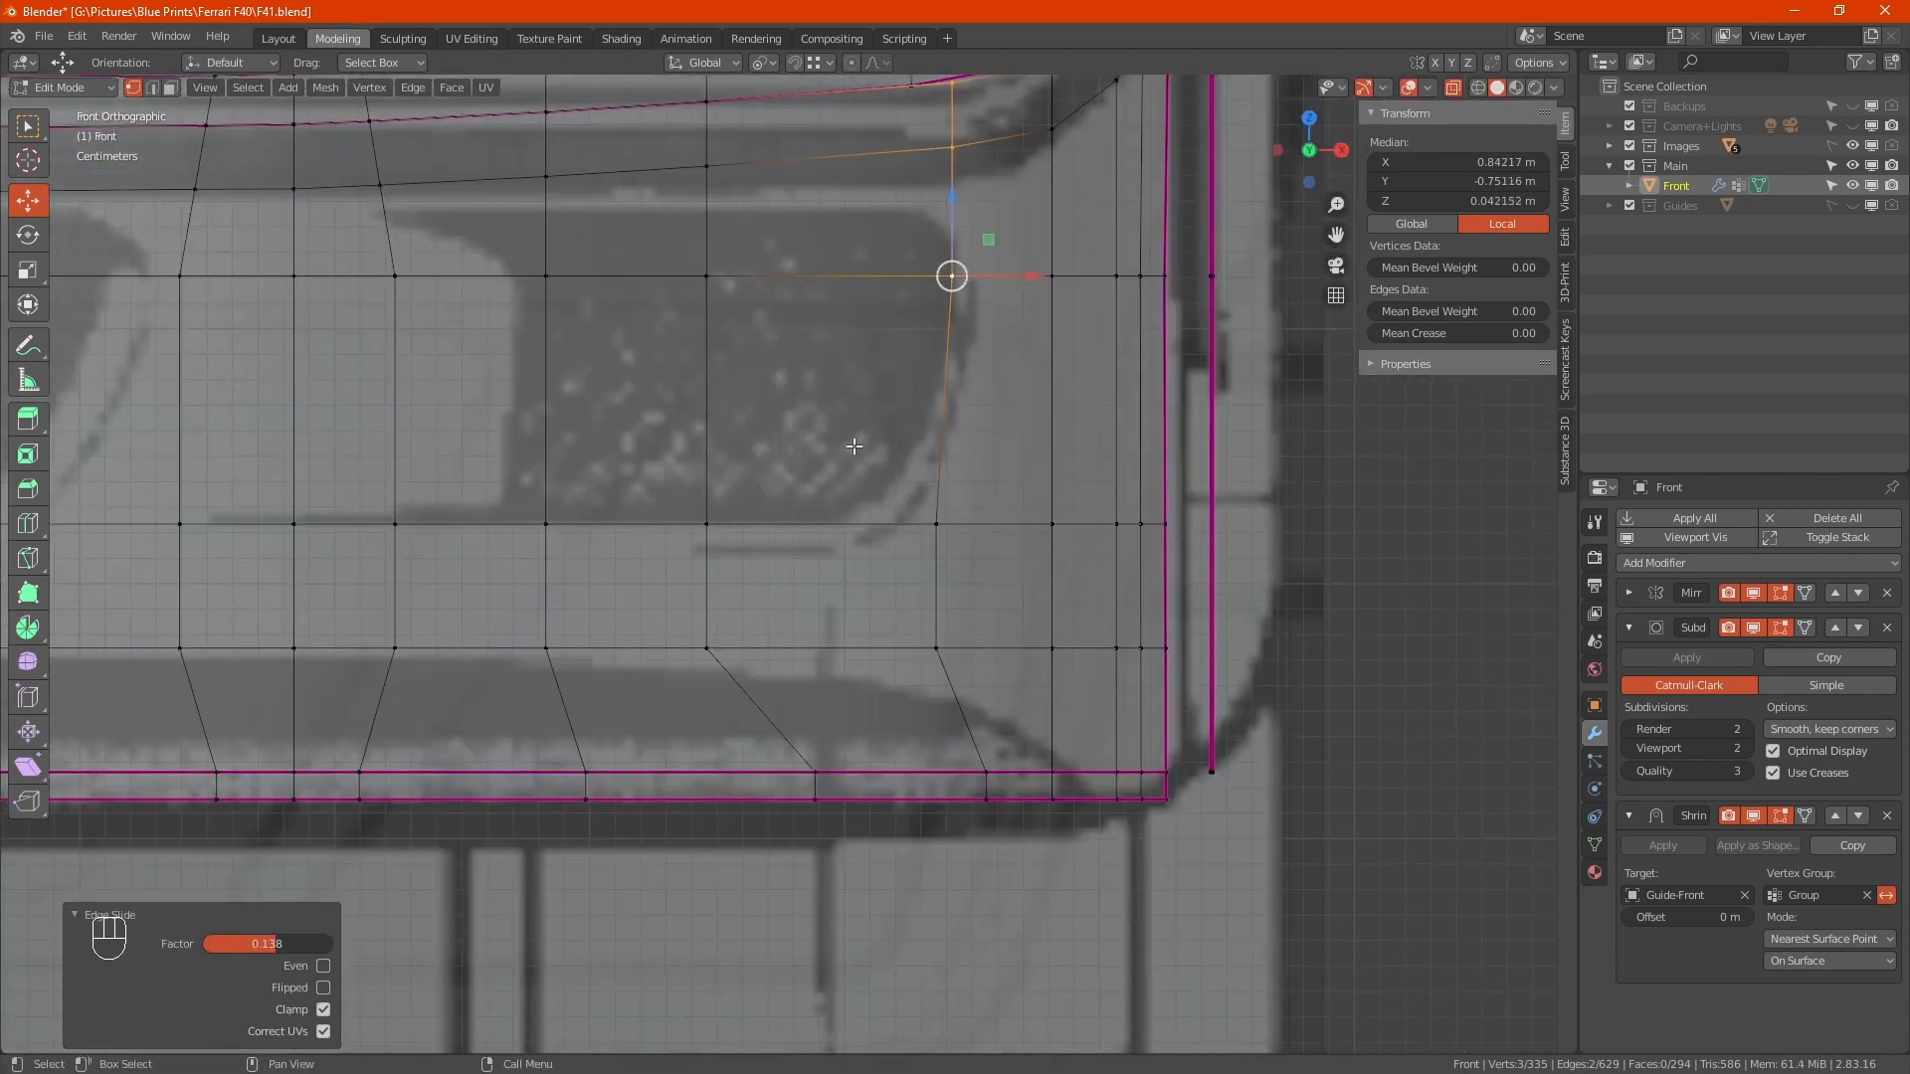
{"action": "left_click_drag", "start_coordinate": [854, 445], "coordinate": [977, 693]}
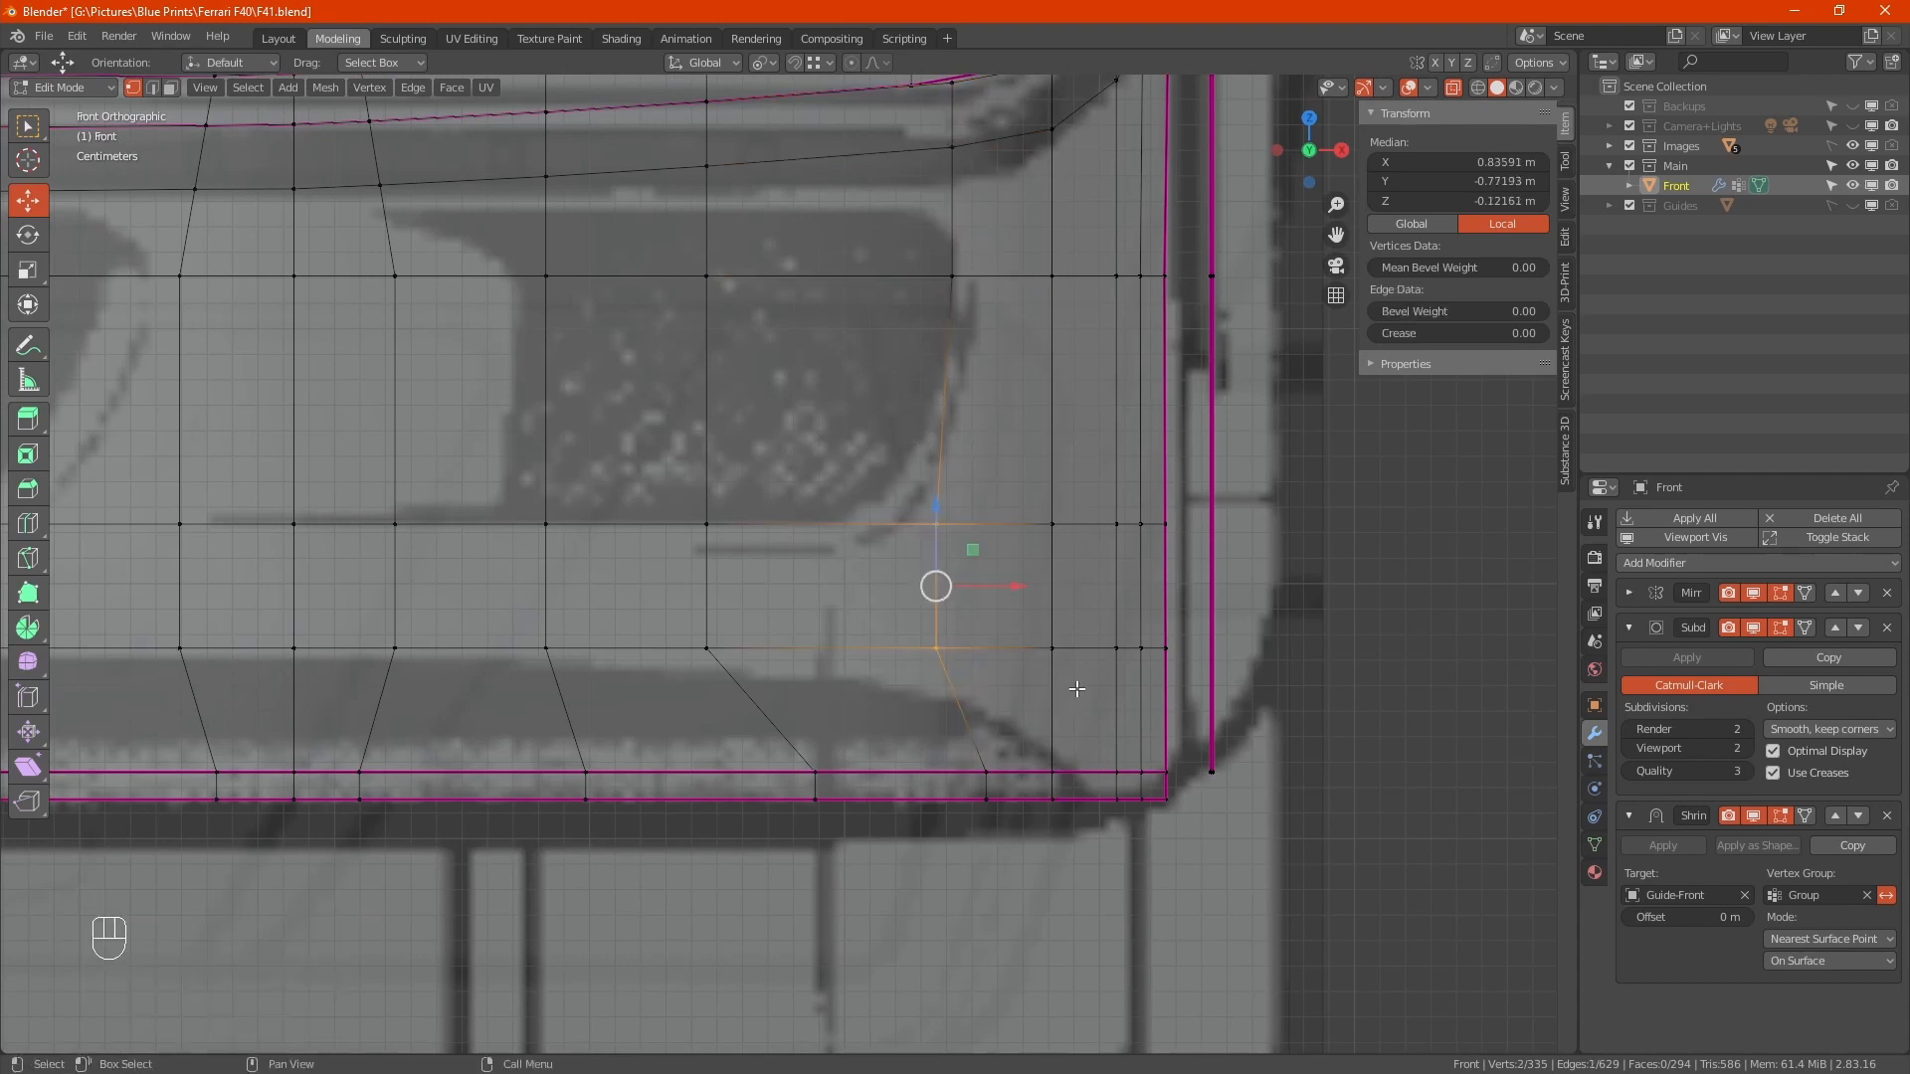
{"action": "key", "text": "g"}
{"action": "key", "text": "g"}
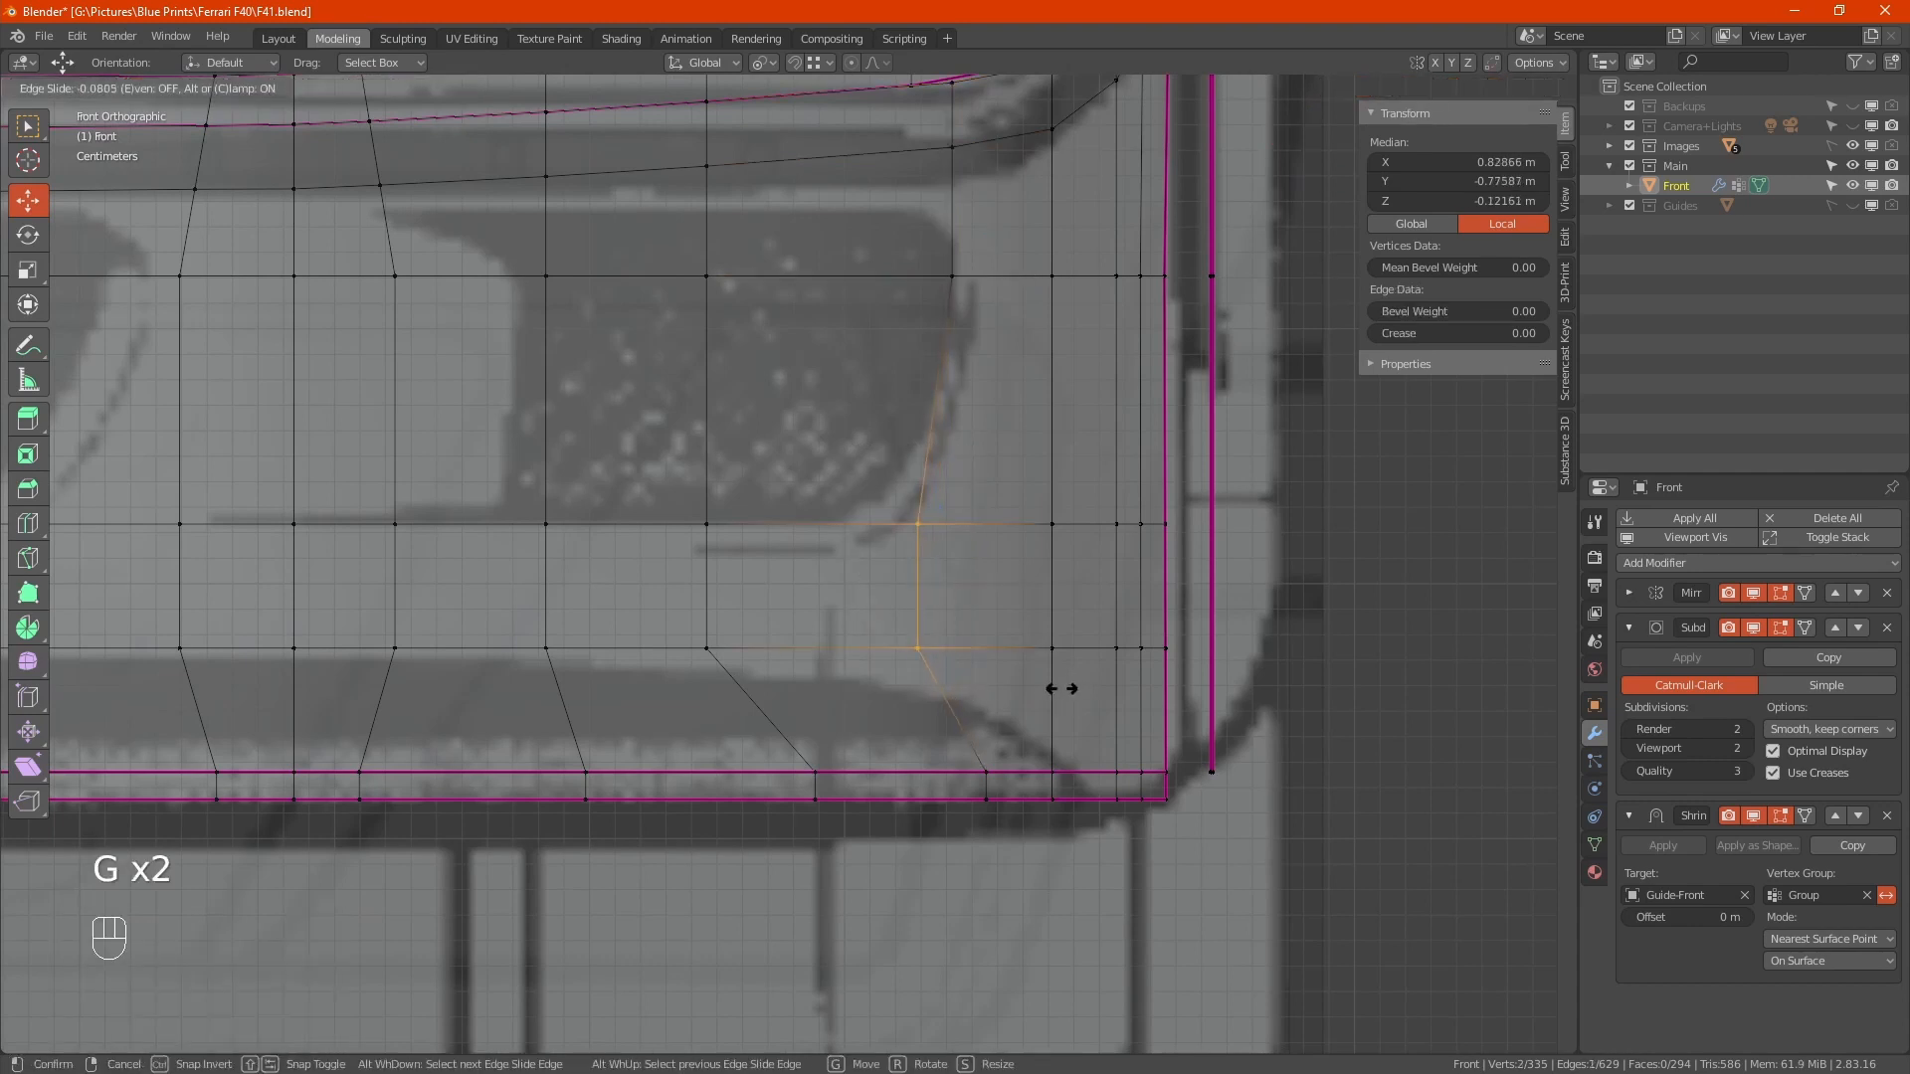
{"action": "left_click", "coordinate": [1050, 688]}
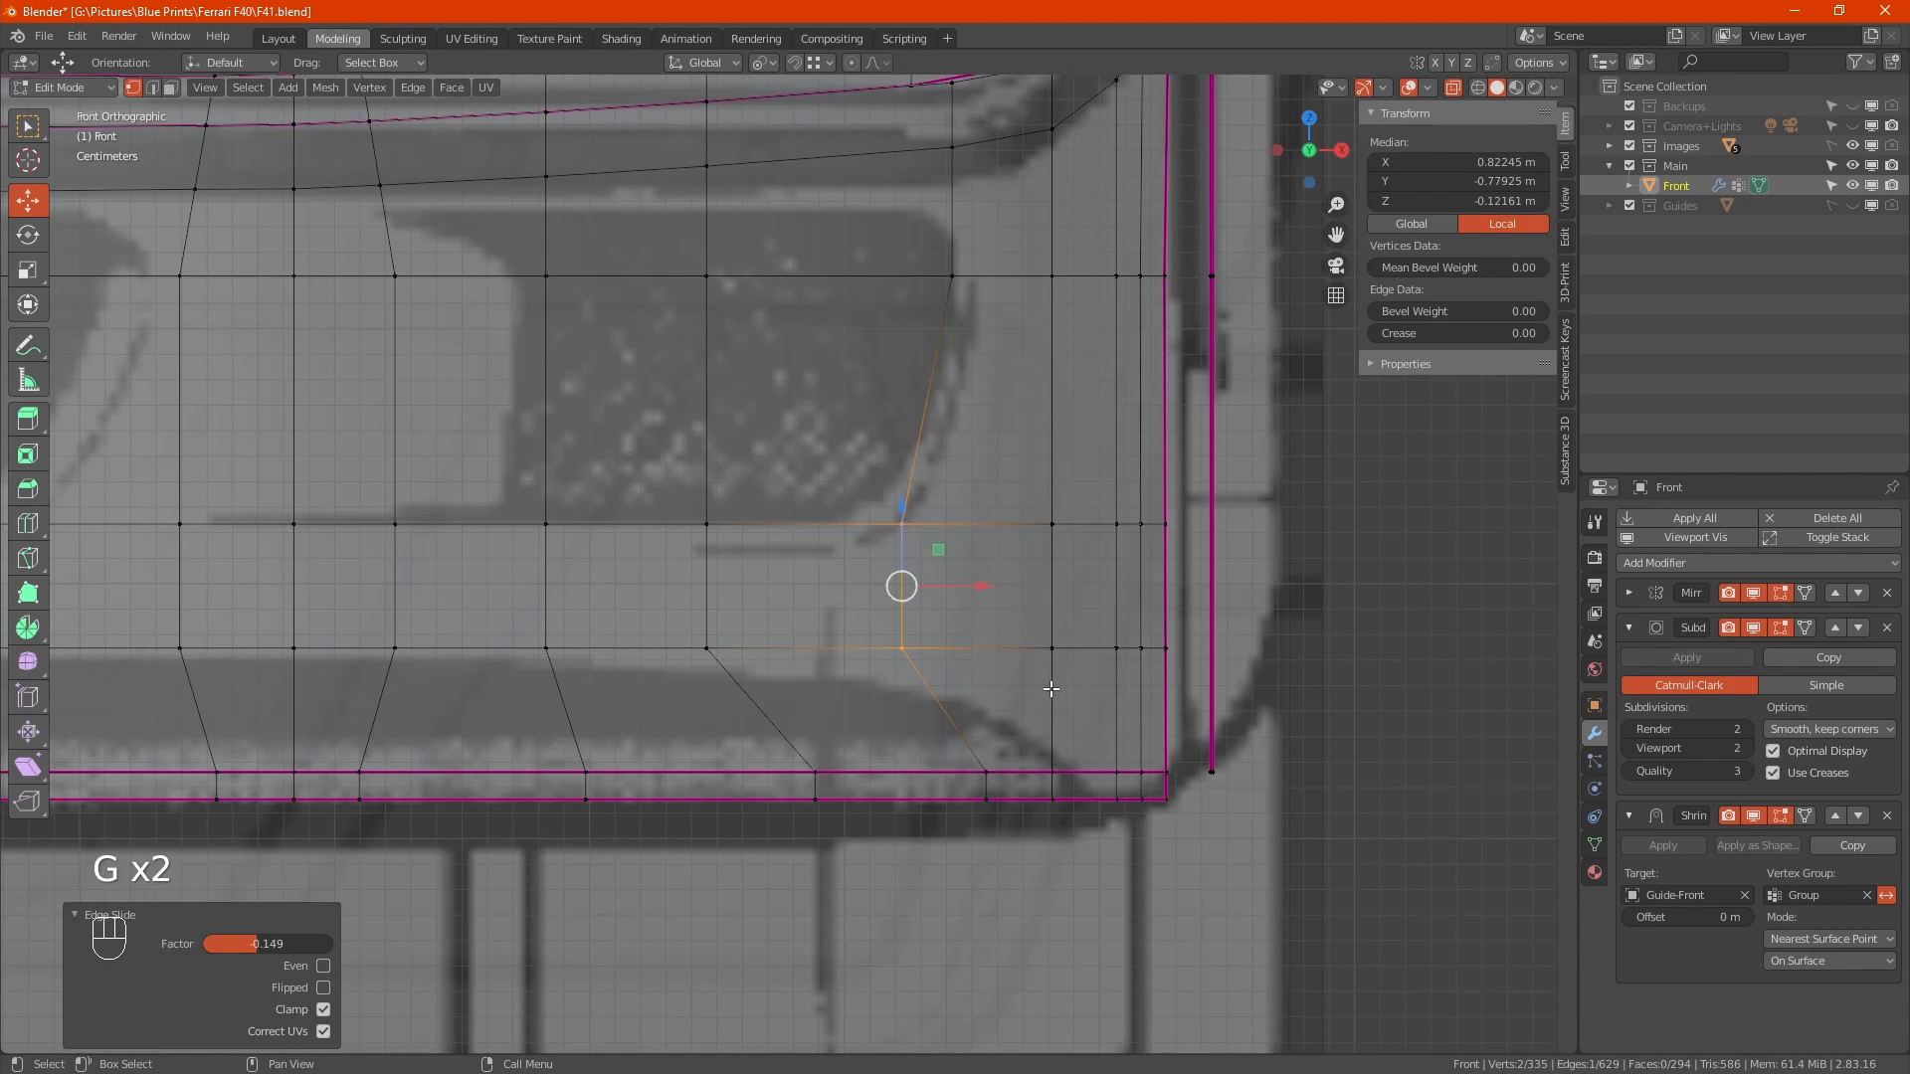
Examine the reshaped bumper corner in perspective with X-ray off, and return to the front view with X-ray on
{"action": "key", "text": "alt+z"}
{"action": "scroll", "coordinate": [1051, 689], "scroll_direction": "down", "scroll_amount": 3}
{"action": "middle_click_drag", "start_coordinate": [1050, 689], "coordinate": [972, 721], "text": "alt"}
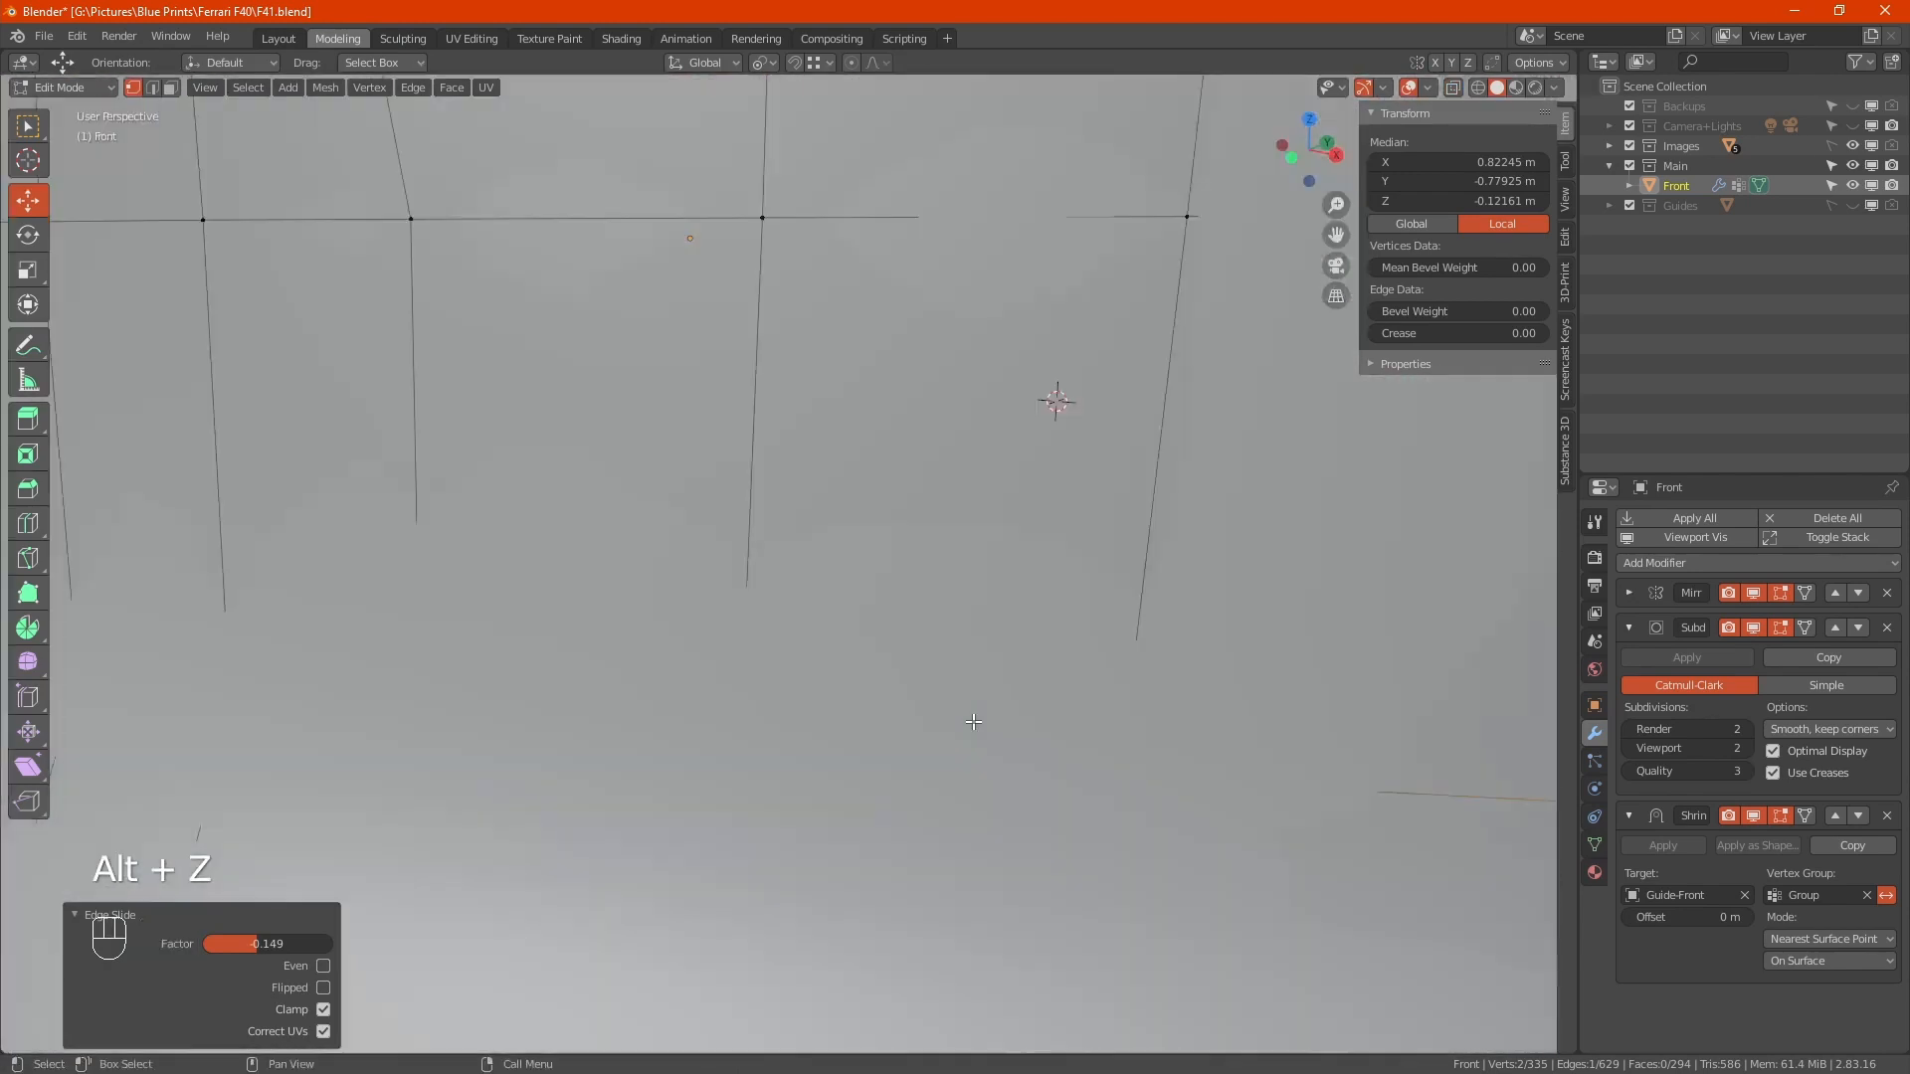
{"action": "scroll", "coordinate": [973, 721], "scroll_direction": "down", "scroll_amount": 5}
{"action": "middle_click_drag", "start_coordinate": [1532, 731], "coordinate": [1164, 736], "text": "alt"}
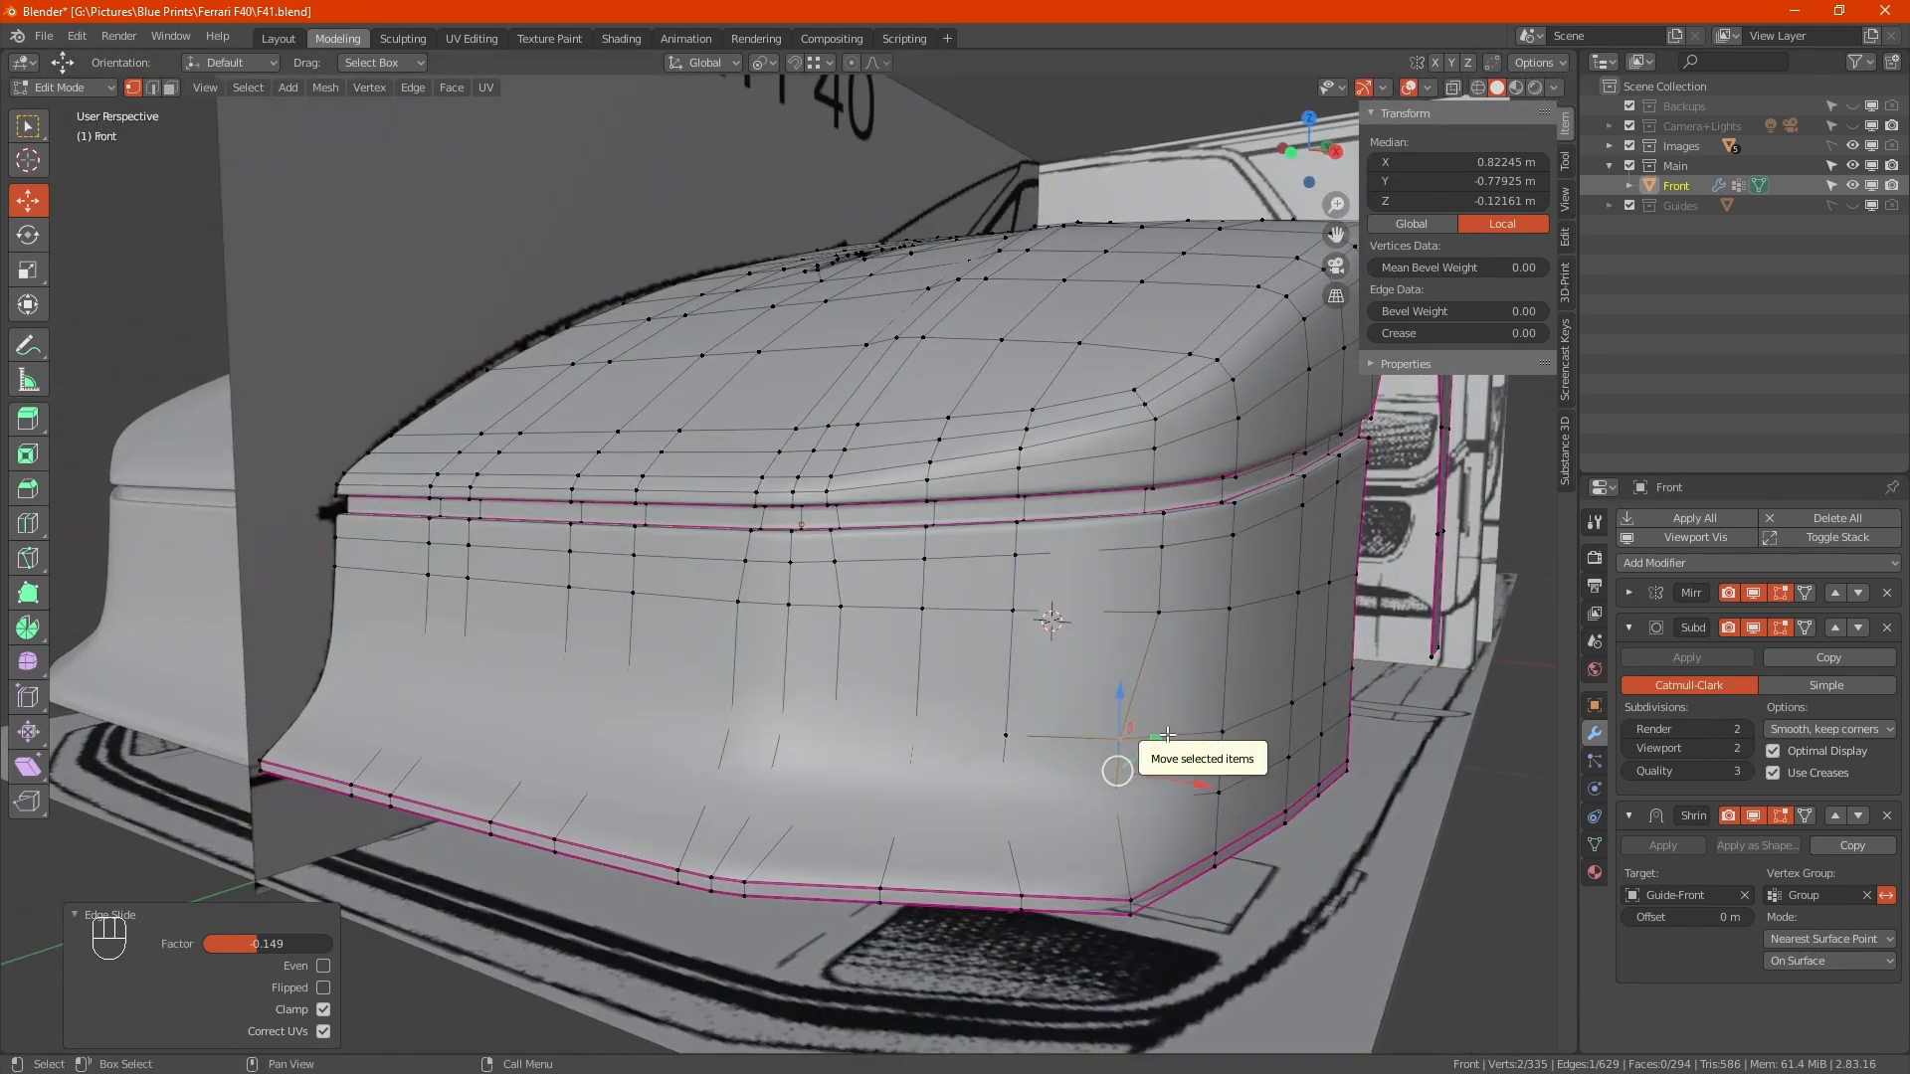
{"action": "key", "text": "KP_1"}
{"action": "scroll", "coordinate": [972, 636], "scroll_direction": "up", "scroll_amount": 4}
{"action": "key", "text": "alt+z"}
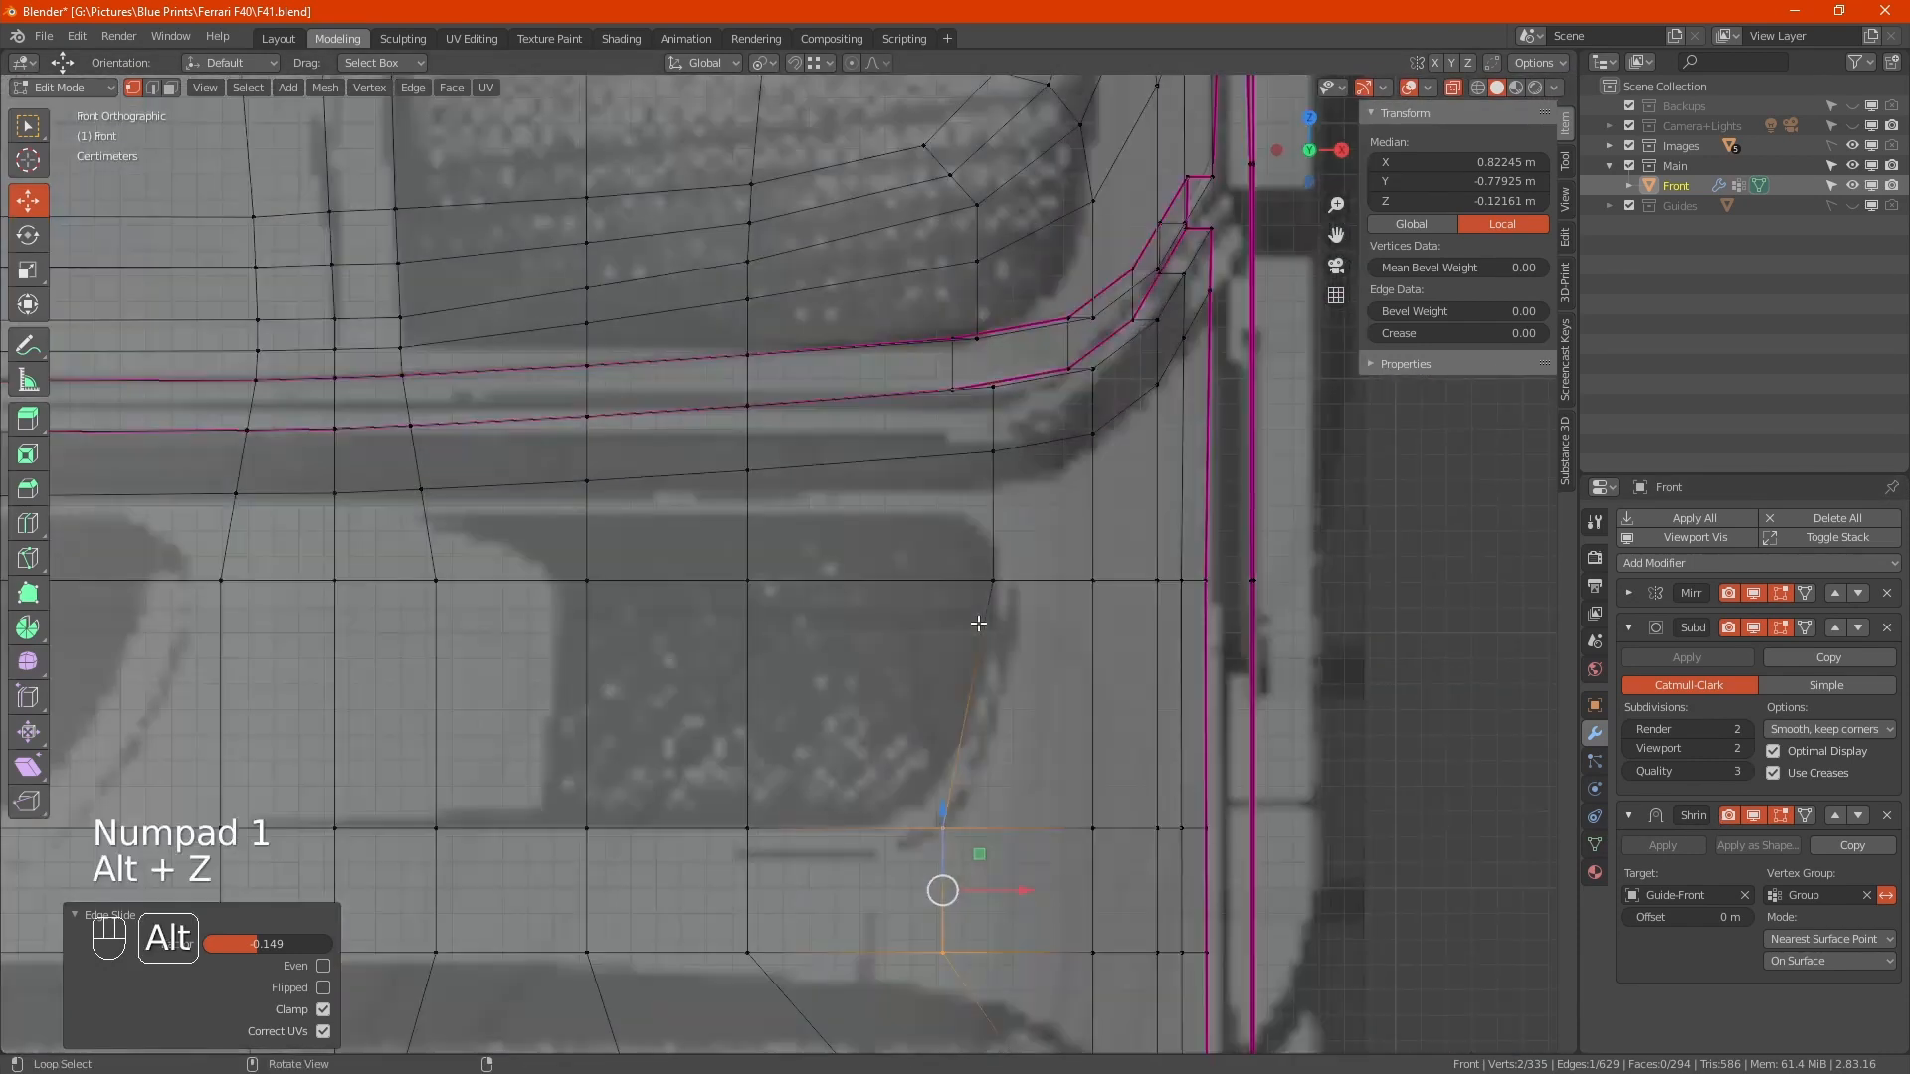
Vertex-slide the single vertex at the outer opening's lower outer corner outward by a factor of about 0.093
{"action": "left_click", "coordinate": [943, 828]}
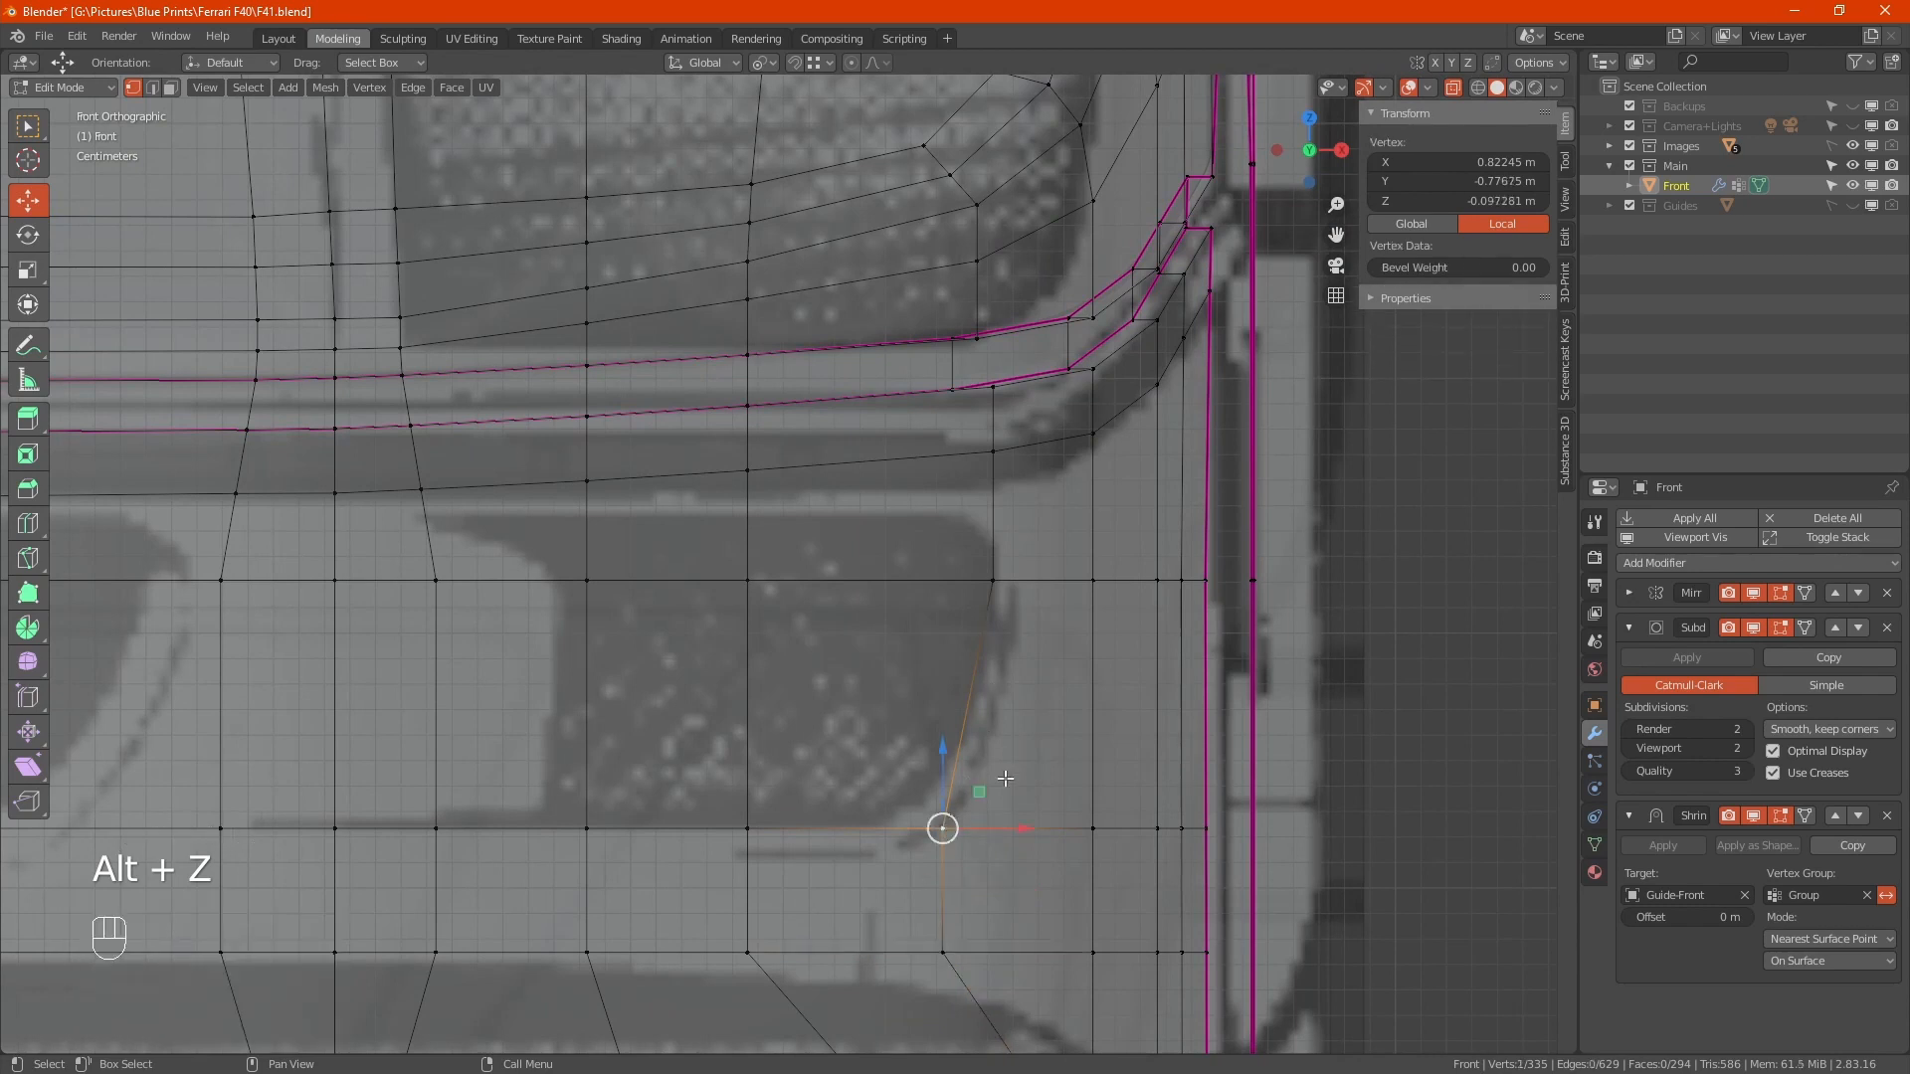
{"action": "key", "text": "g"}
{"action": "key", "text": "g"}
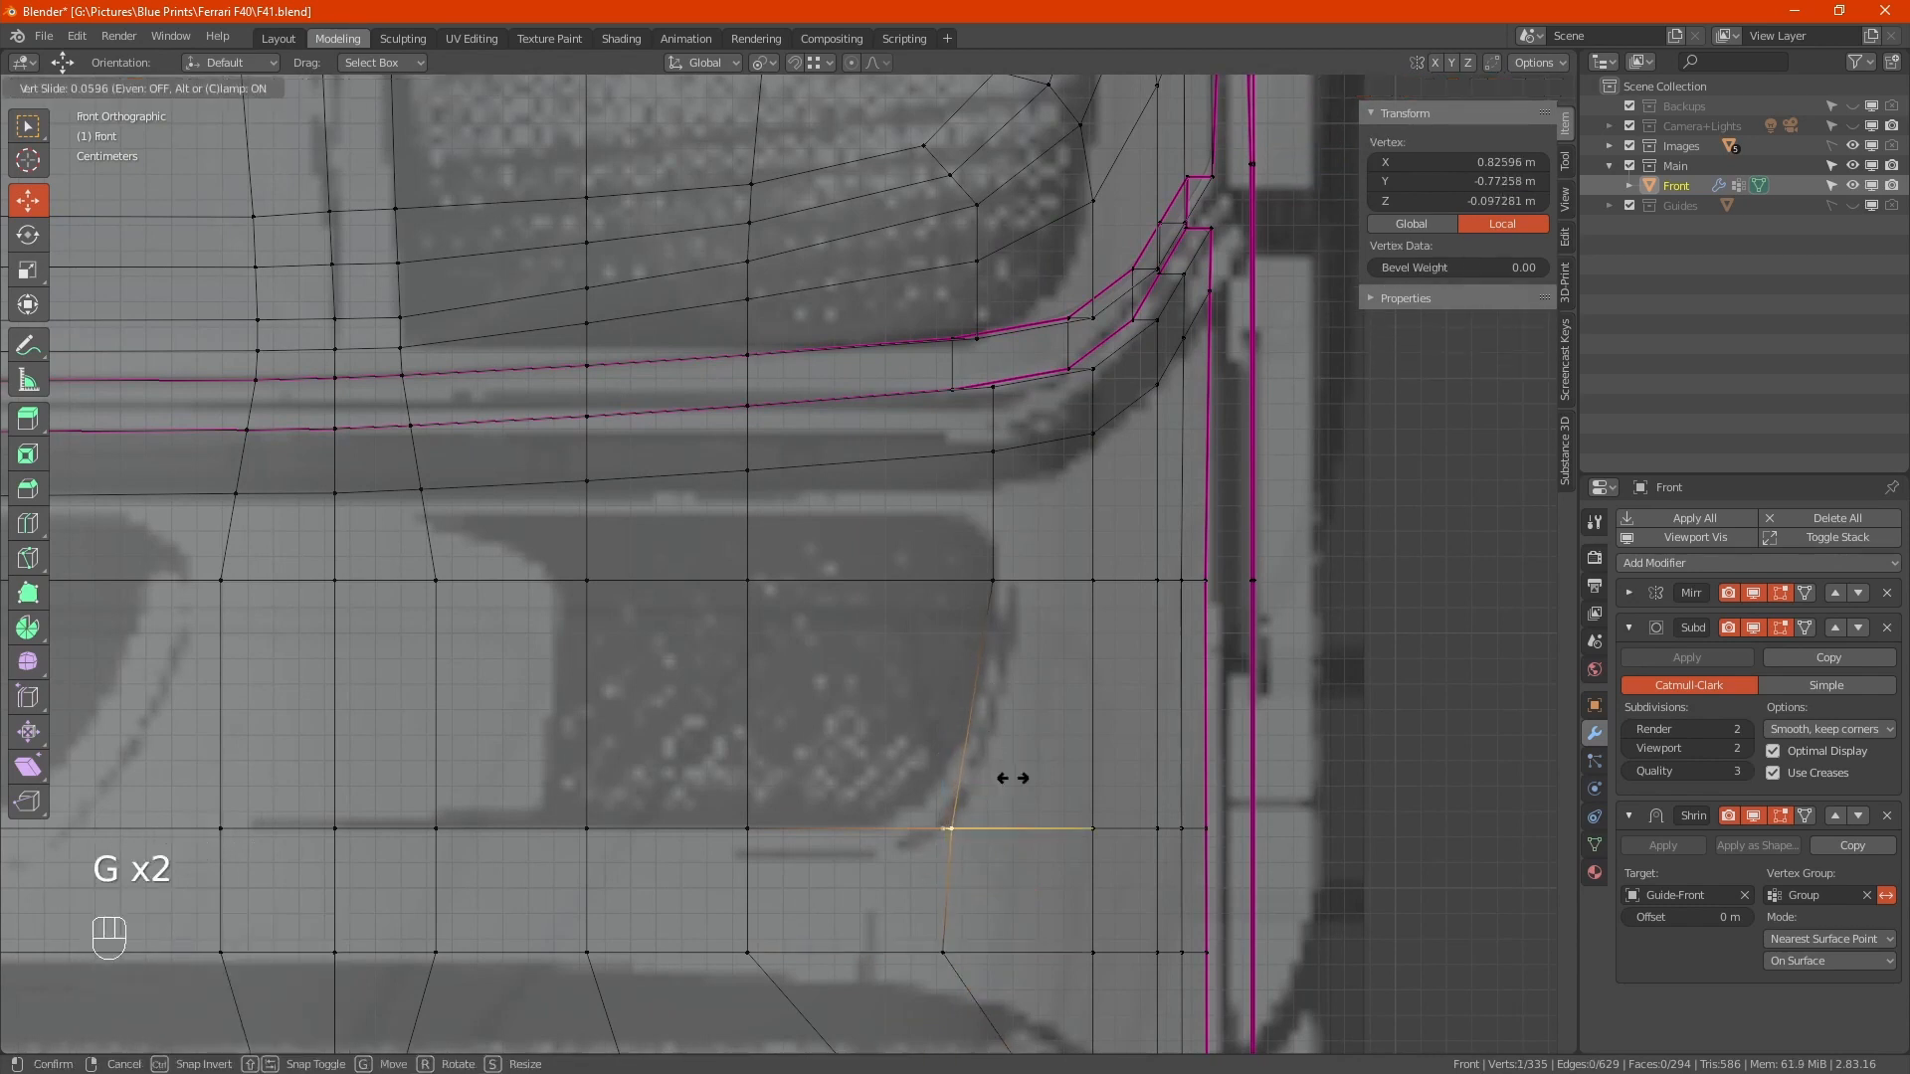
{"action": "left_click", "coordinate": [1013, 779]}
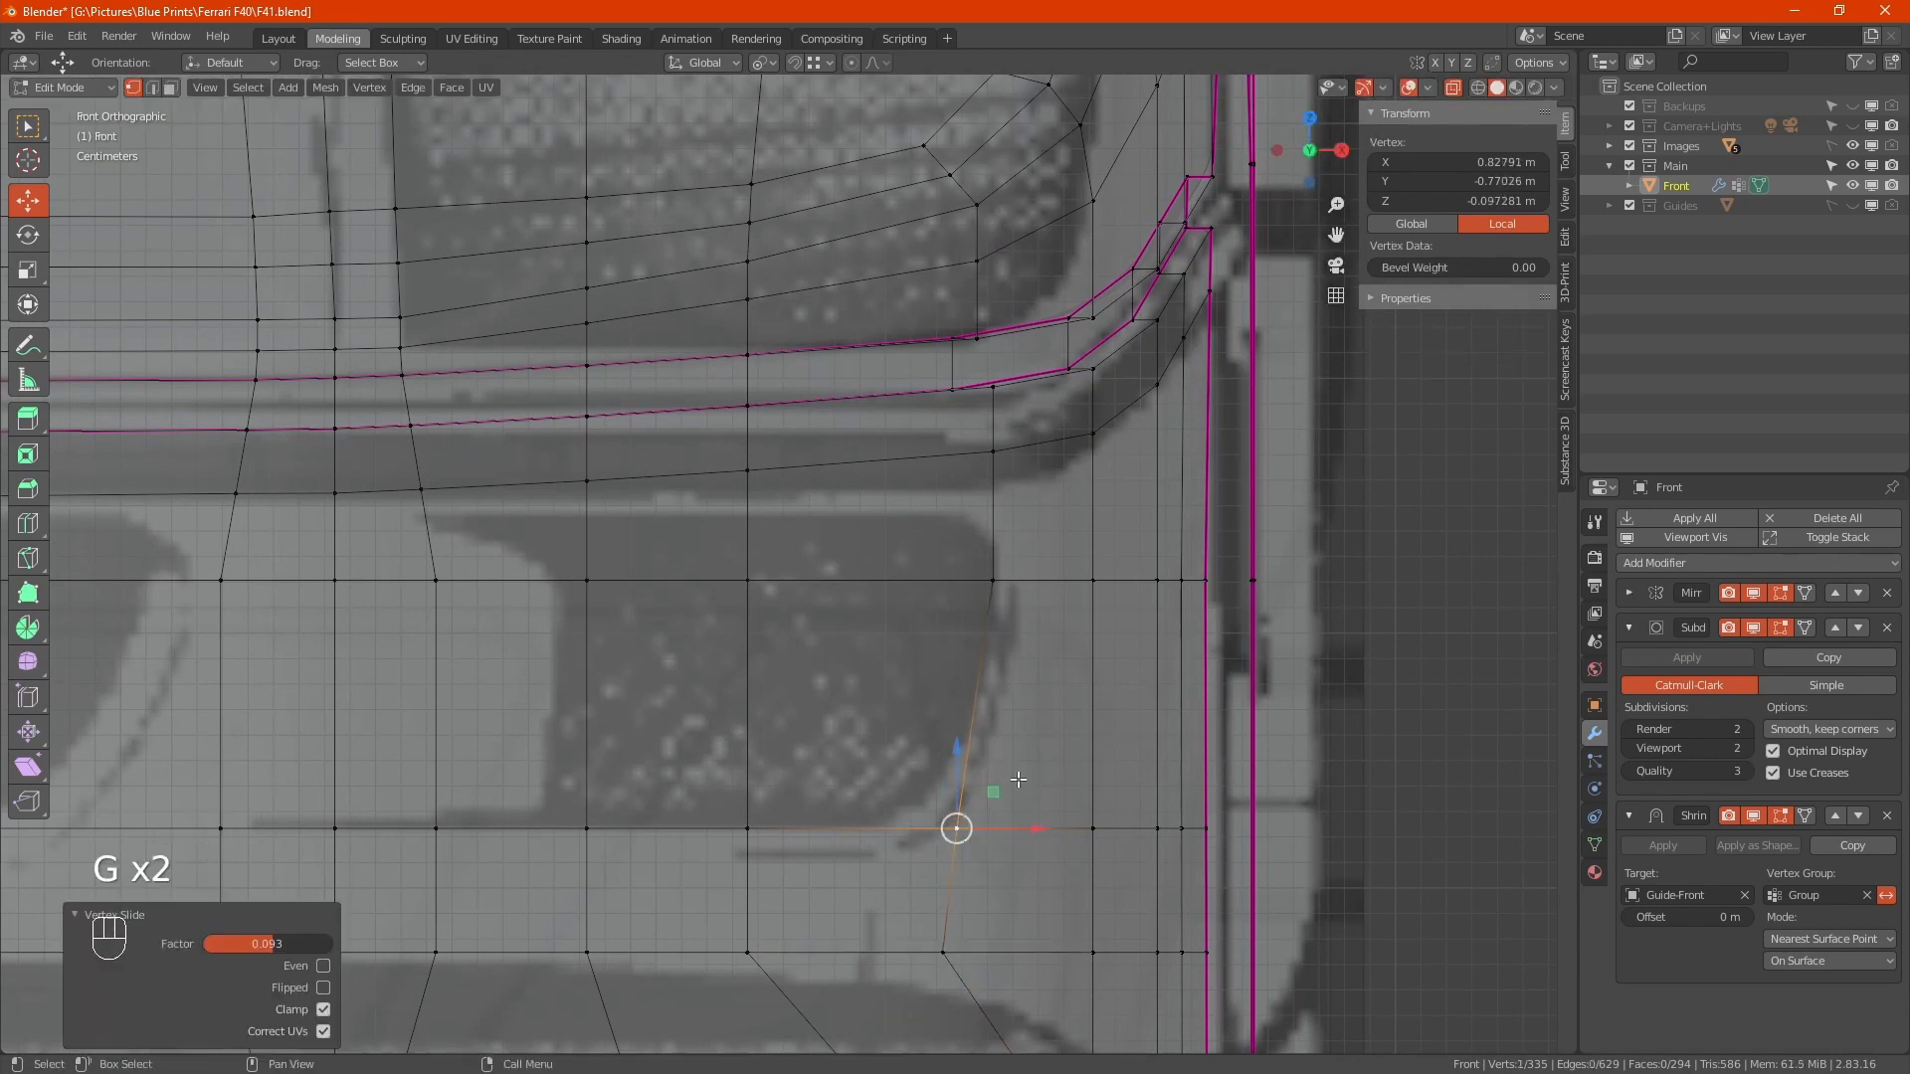
Reselect the three vertices from the seam to the opening's upper outer corner and edge-slide them further outward, factor about 0.17
{"action": "left_click", "coordinate": [993, 386]}
{"action": "left_click", "coordinate": [993, 580], "text": "ctrl+shift"}
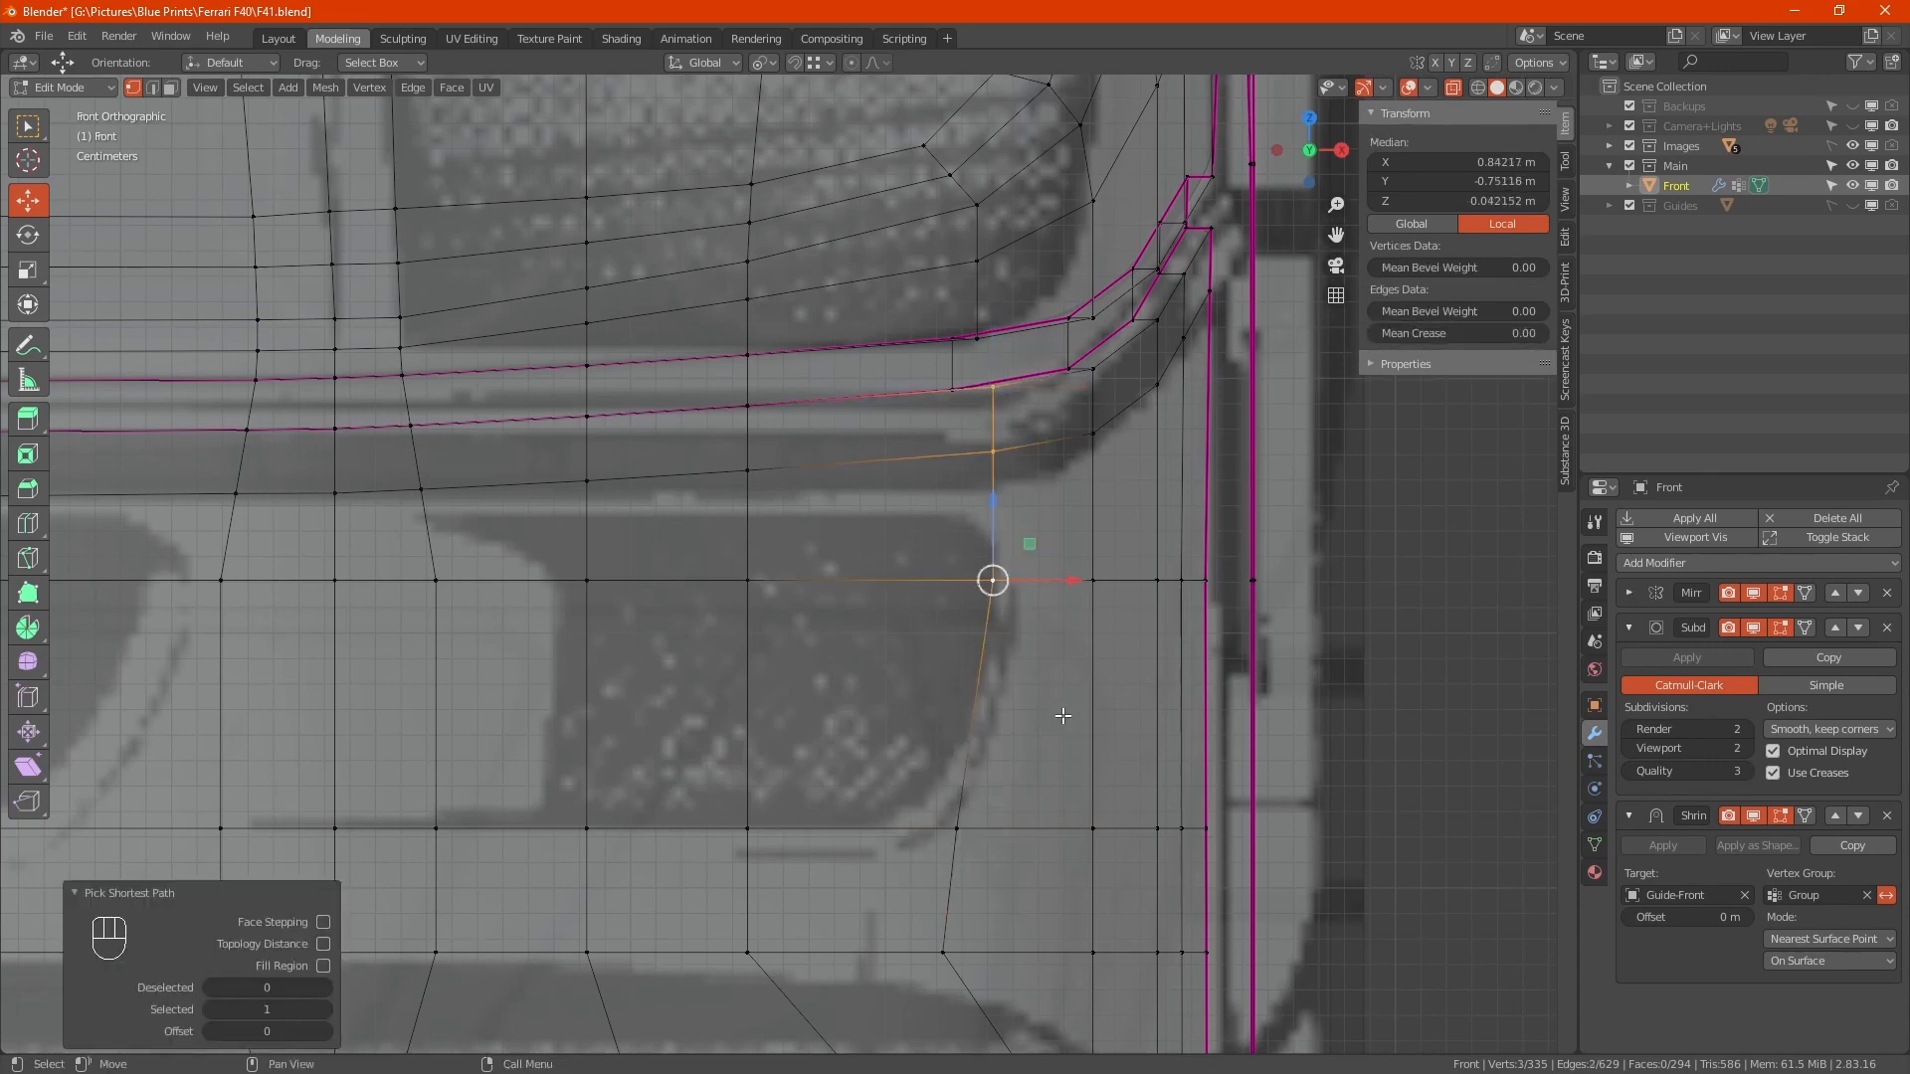
{"action": "key", "text": "g"}
{"action": "key", "text": "g"}
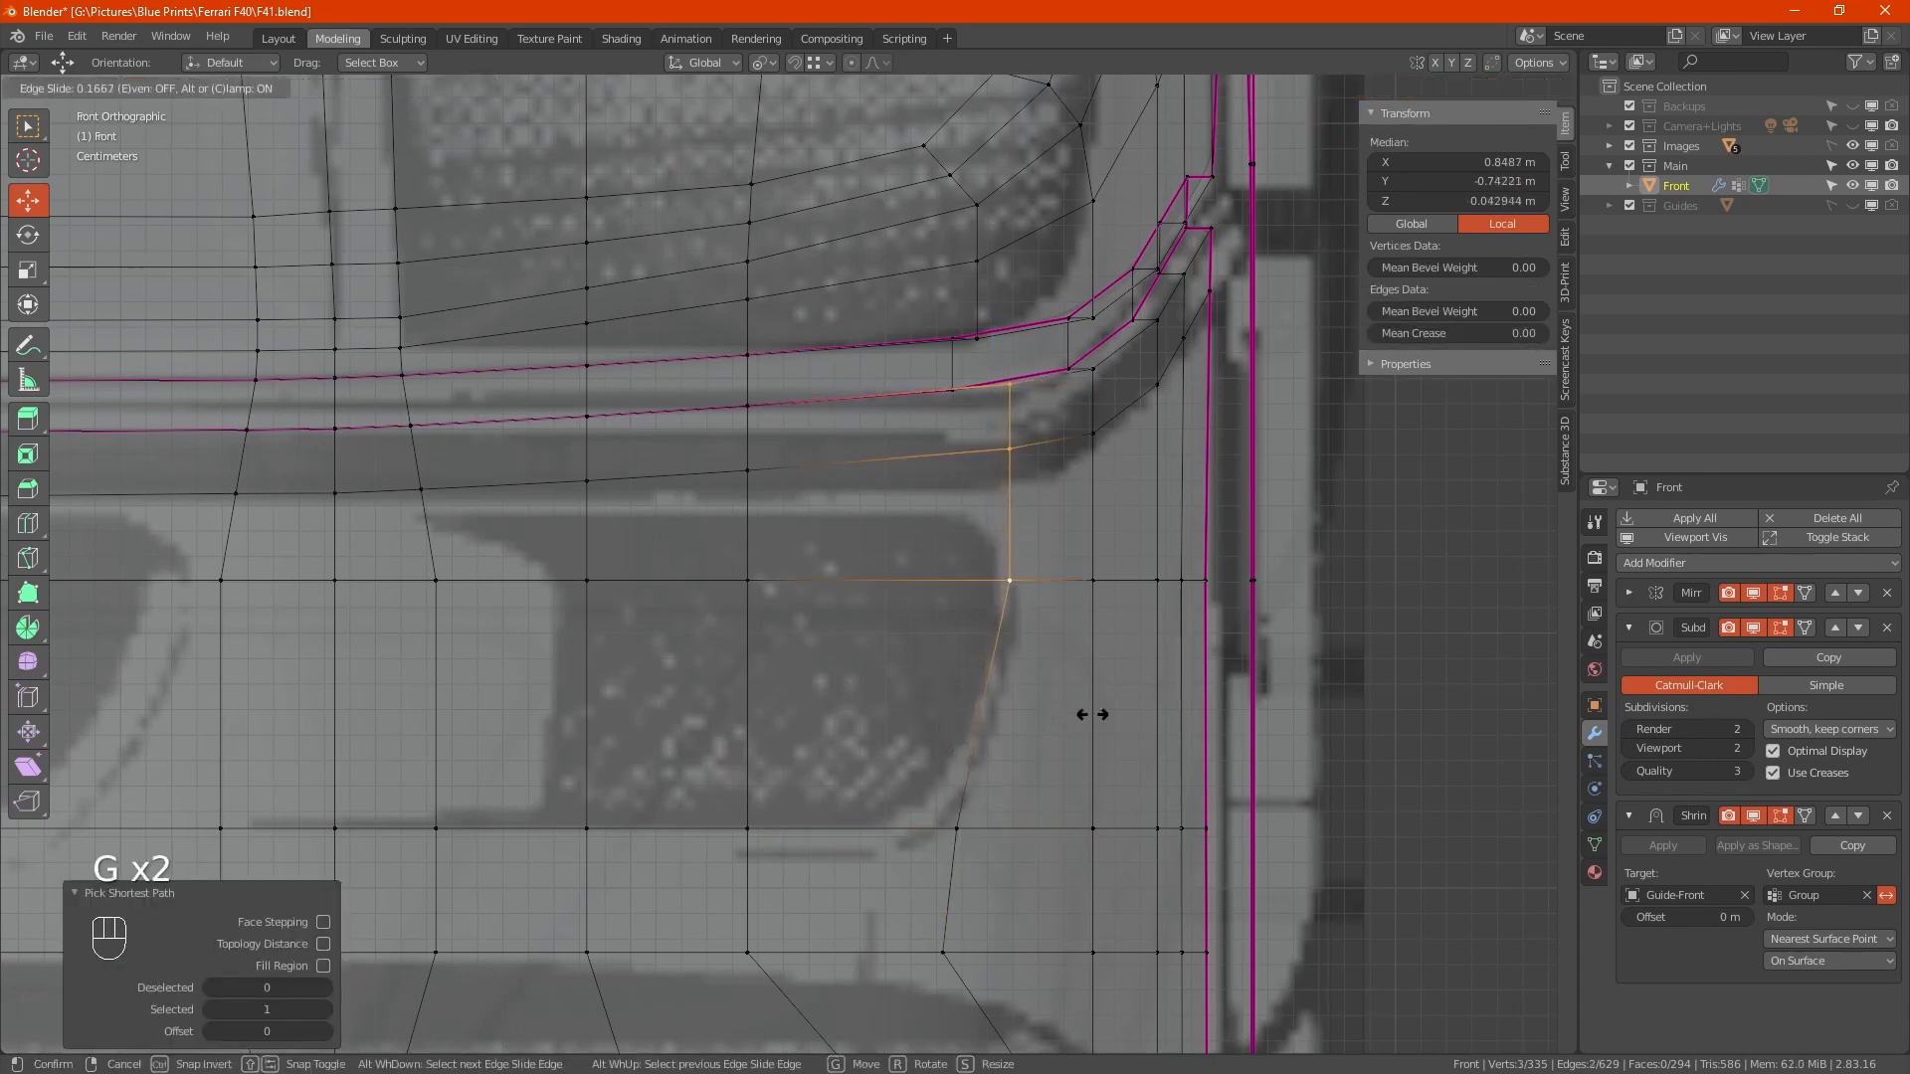
{"action": "left_click", "coordinate": [1087, 712]}
Vertex-slide the opening's lower outer corner vertex further outward along its horizontal edge by a factor of about 0.088
{"action": "left_click", "coordinate": [956, 828]}
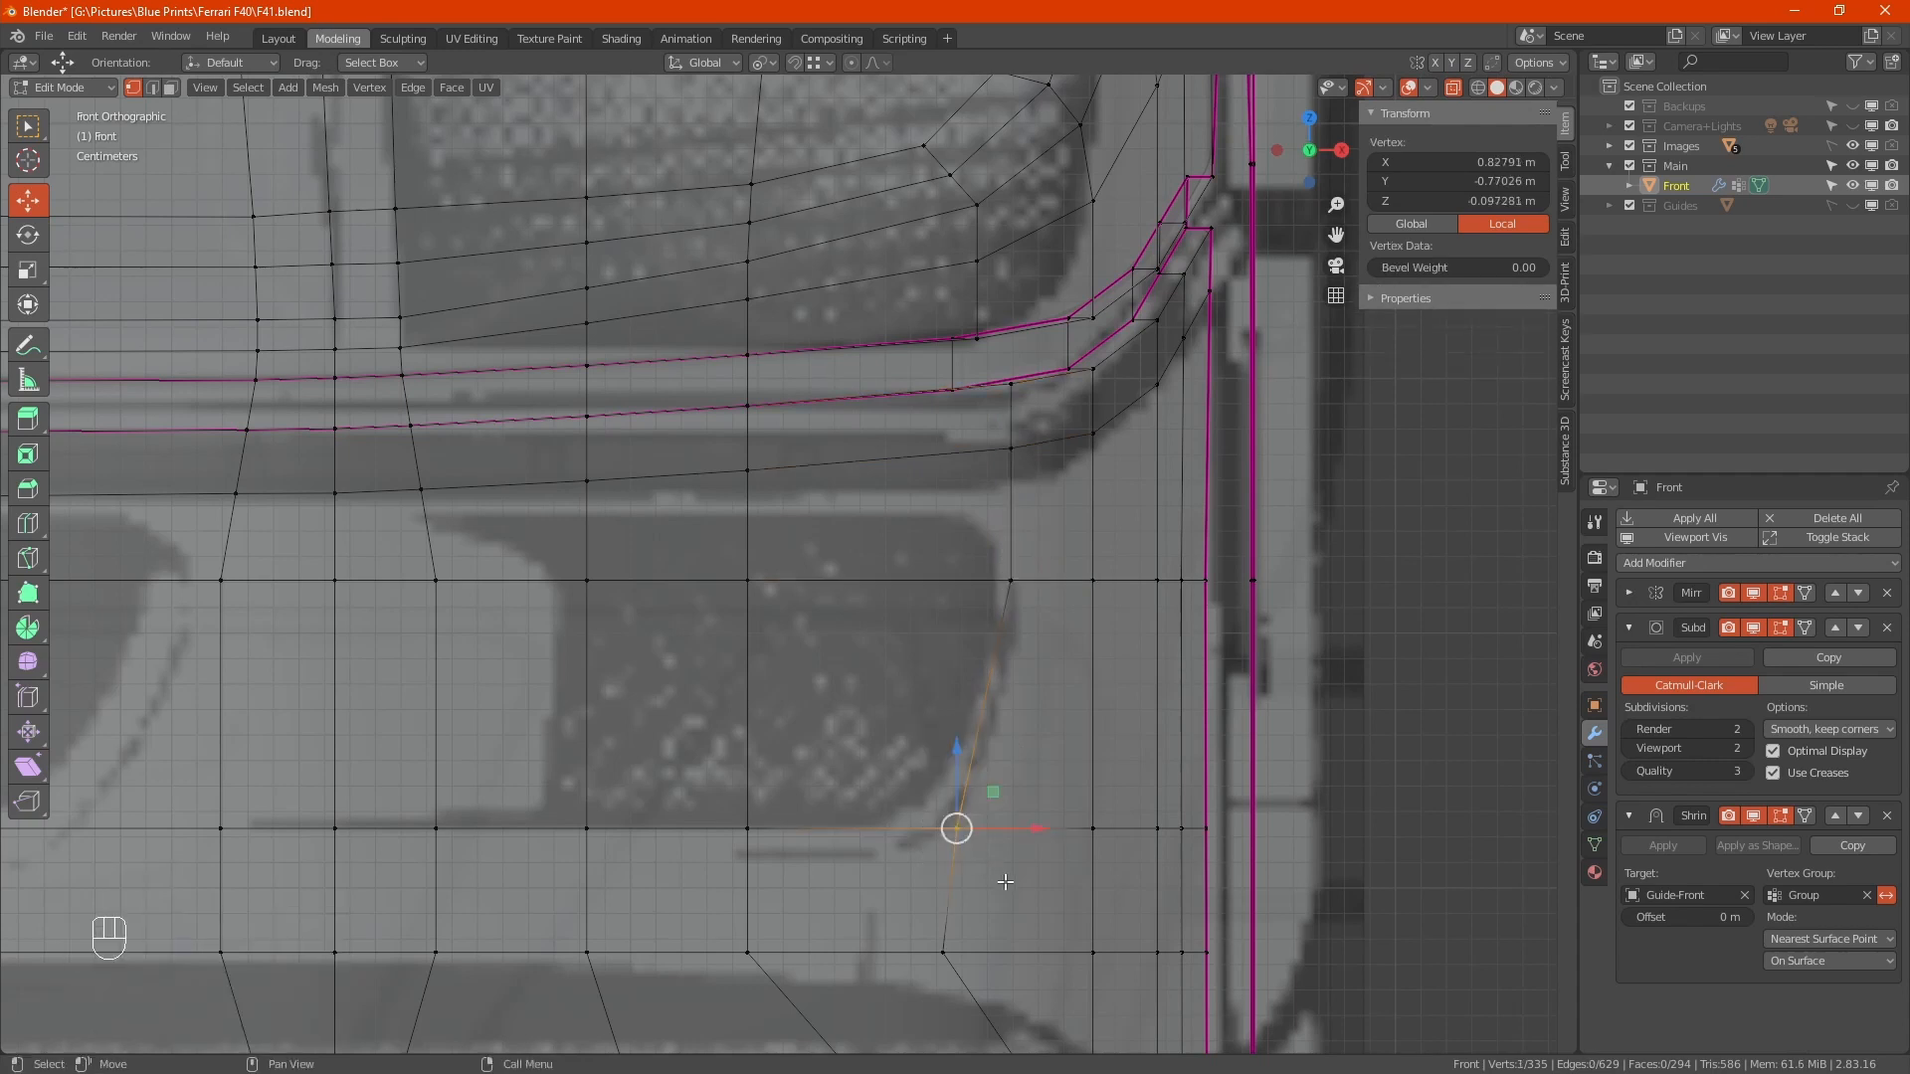
{"action": "key", "text": "g"}
{"action": "key", "text": "g"}
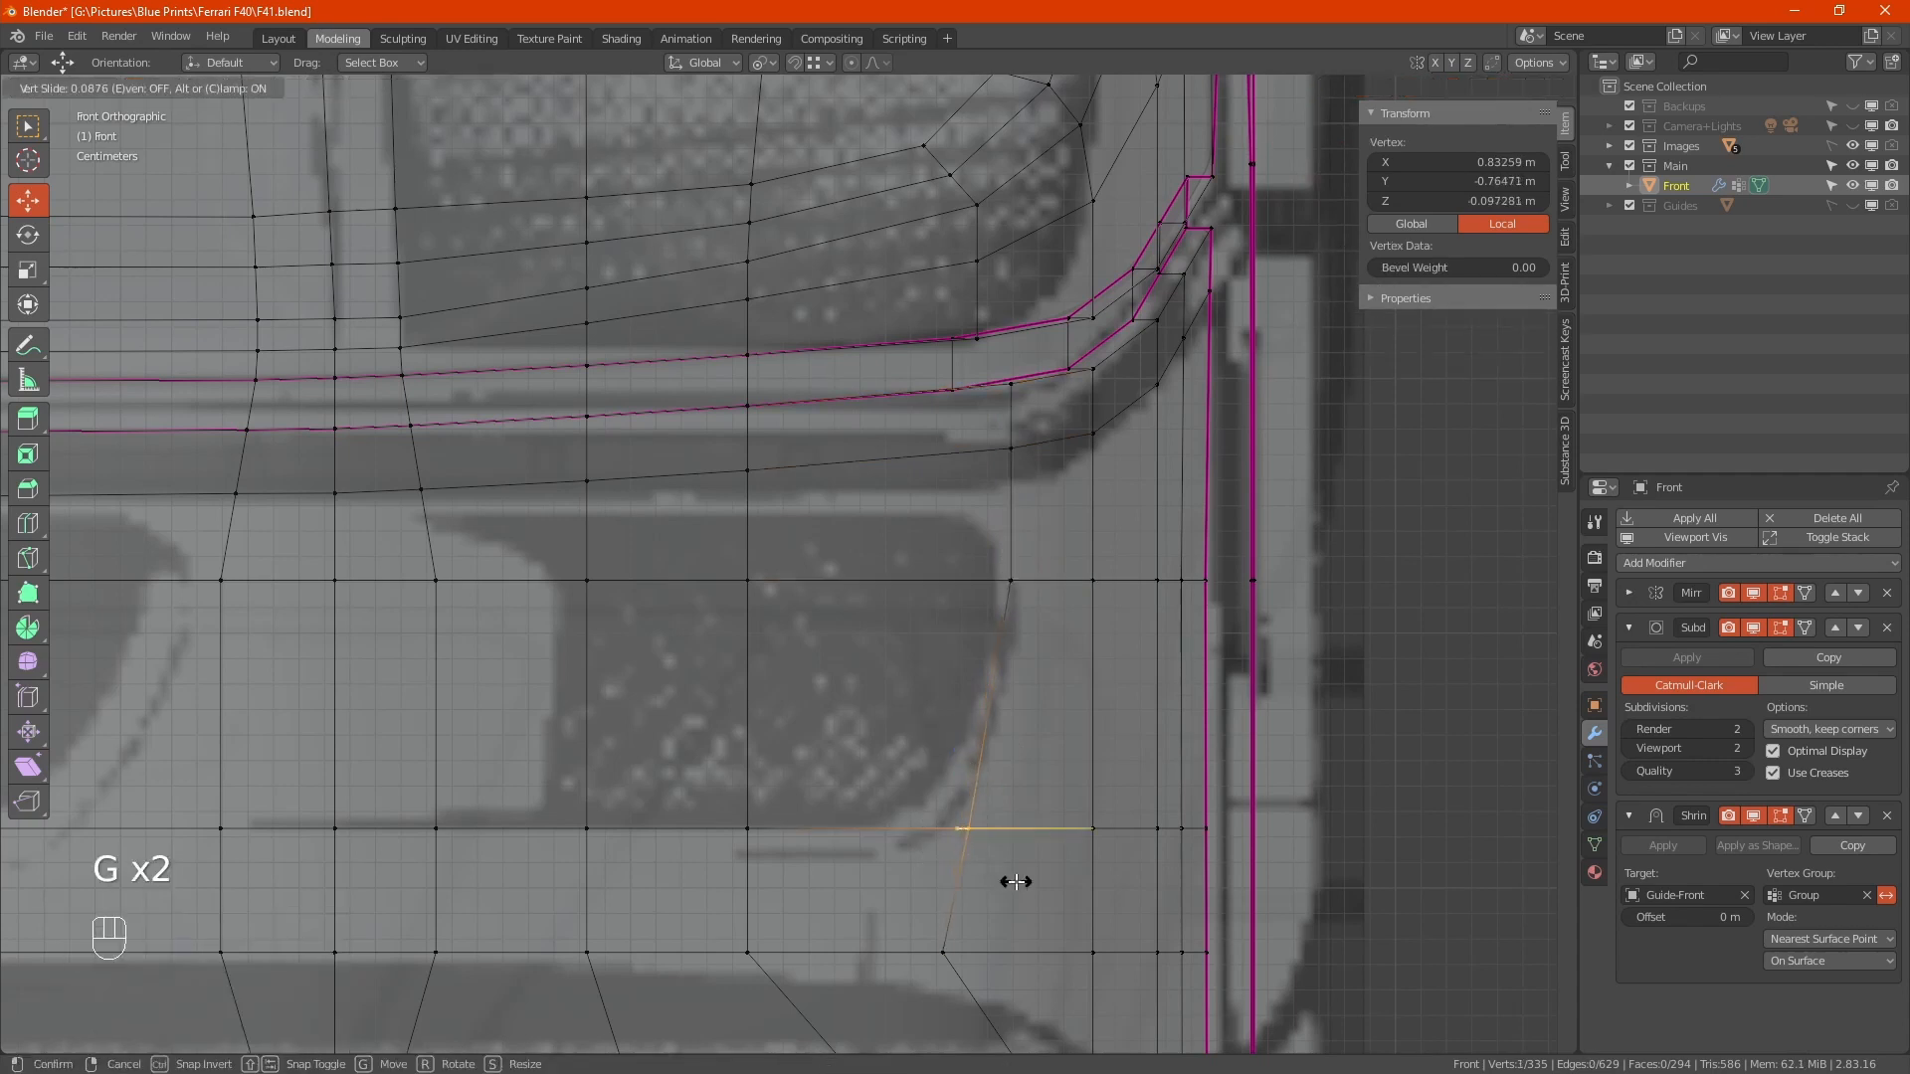
{"action": "left_click", "coordinate": [1017, 881]}
Cut the outer grille opening by selecting the two vertices in its upper middle and deleting them as vertices
{"action": "middle_click_drag", "start_coordinate": [1006, 919], "coordinate": [1015, 790], "text": "shift"}
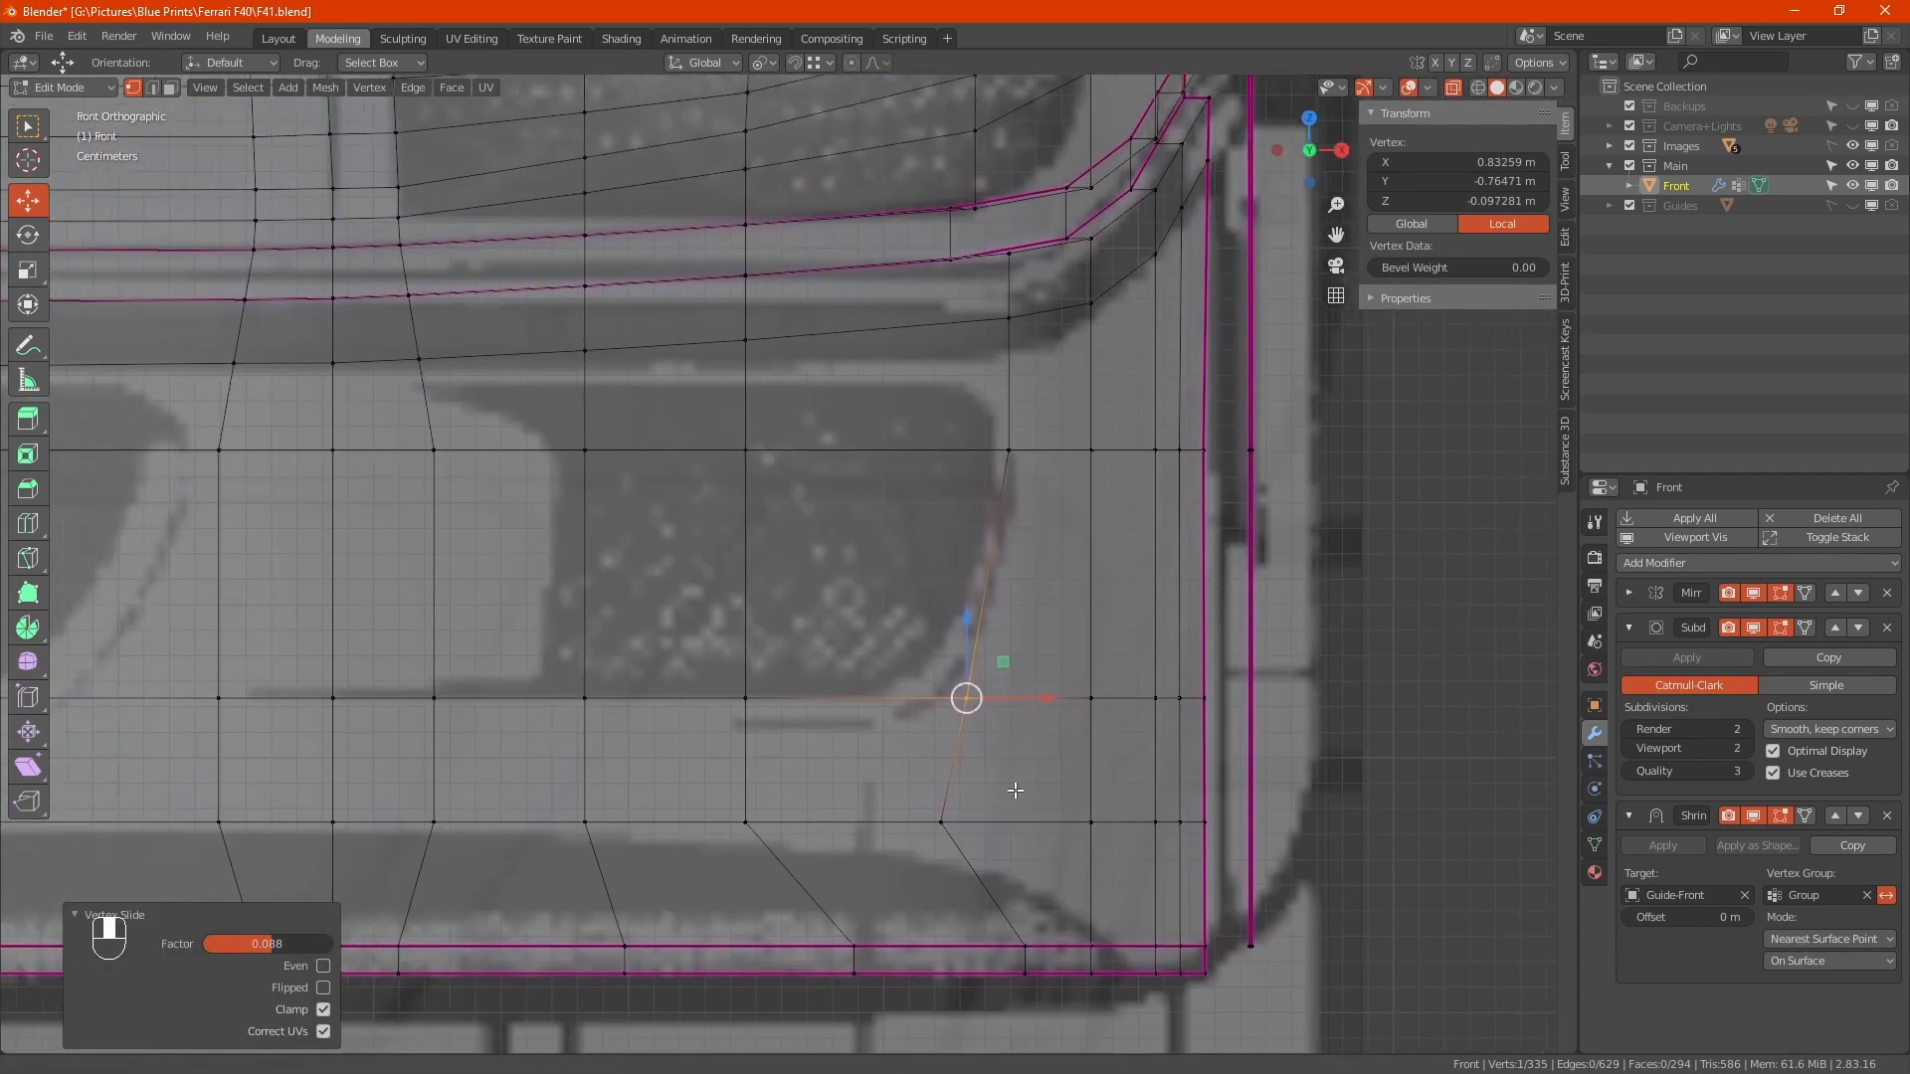
{"action": "scroll", "coordinate": [1016, 791], "scroll_direction": "down", "scroll_amount": 2}
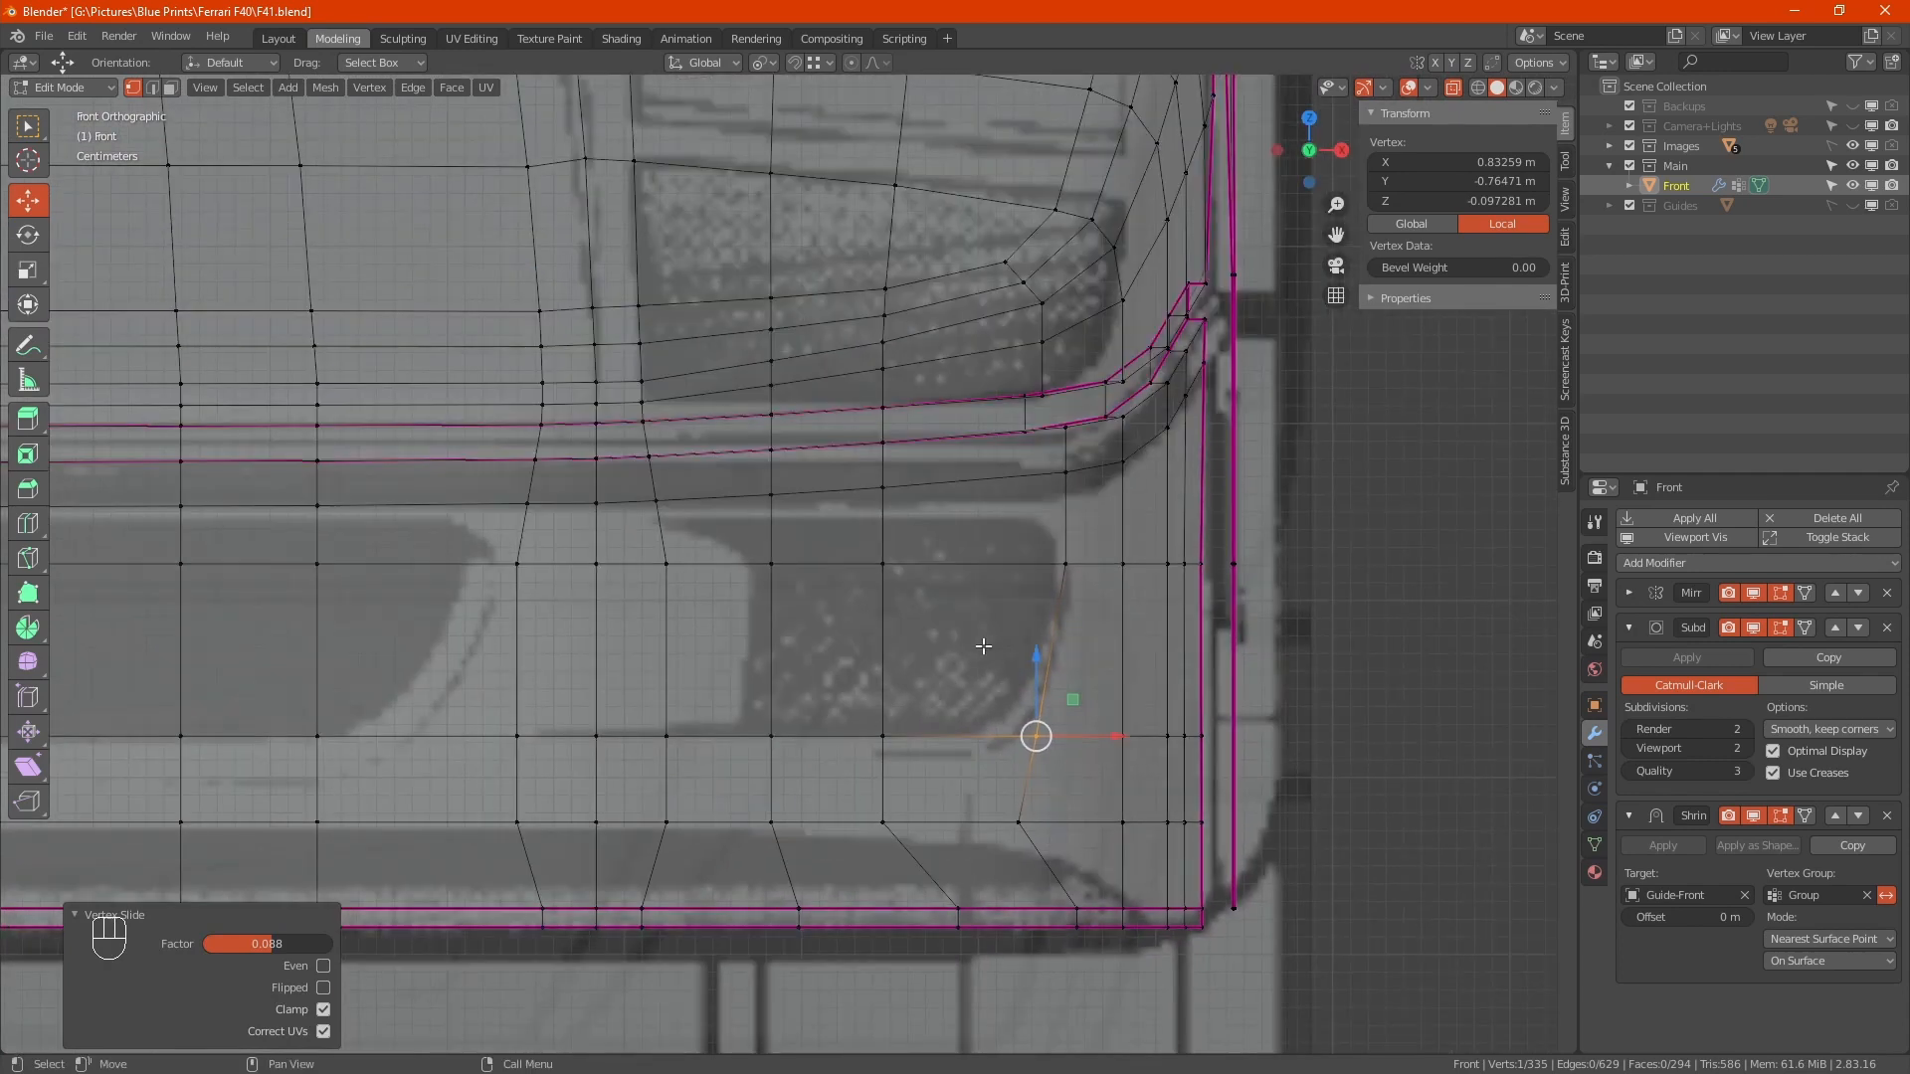
{"action": "left_click_drag", "start_coordinate": [737, 539], "coordinate": [933, 714]}
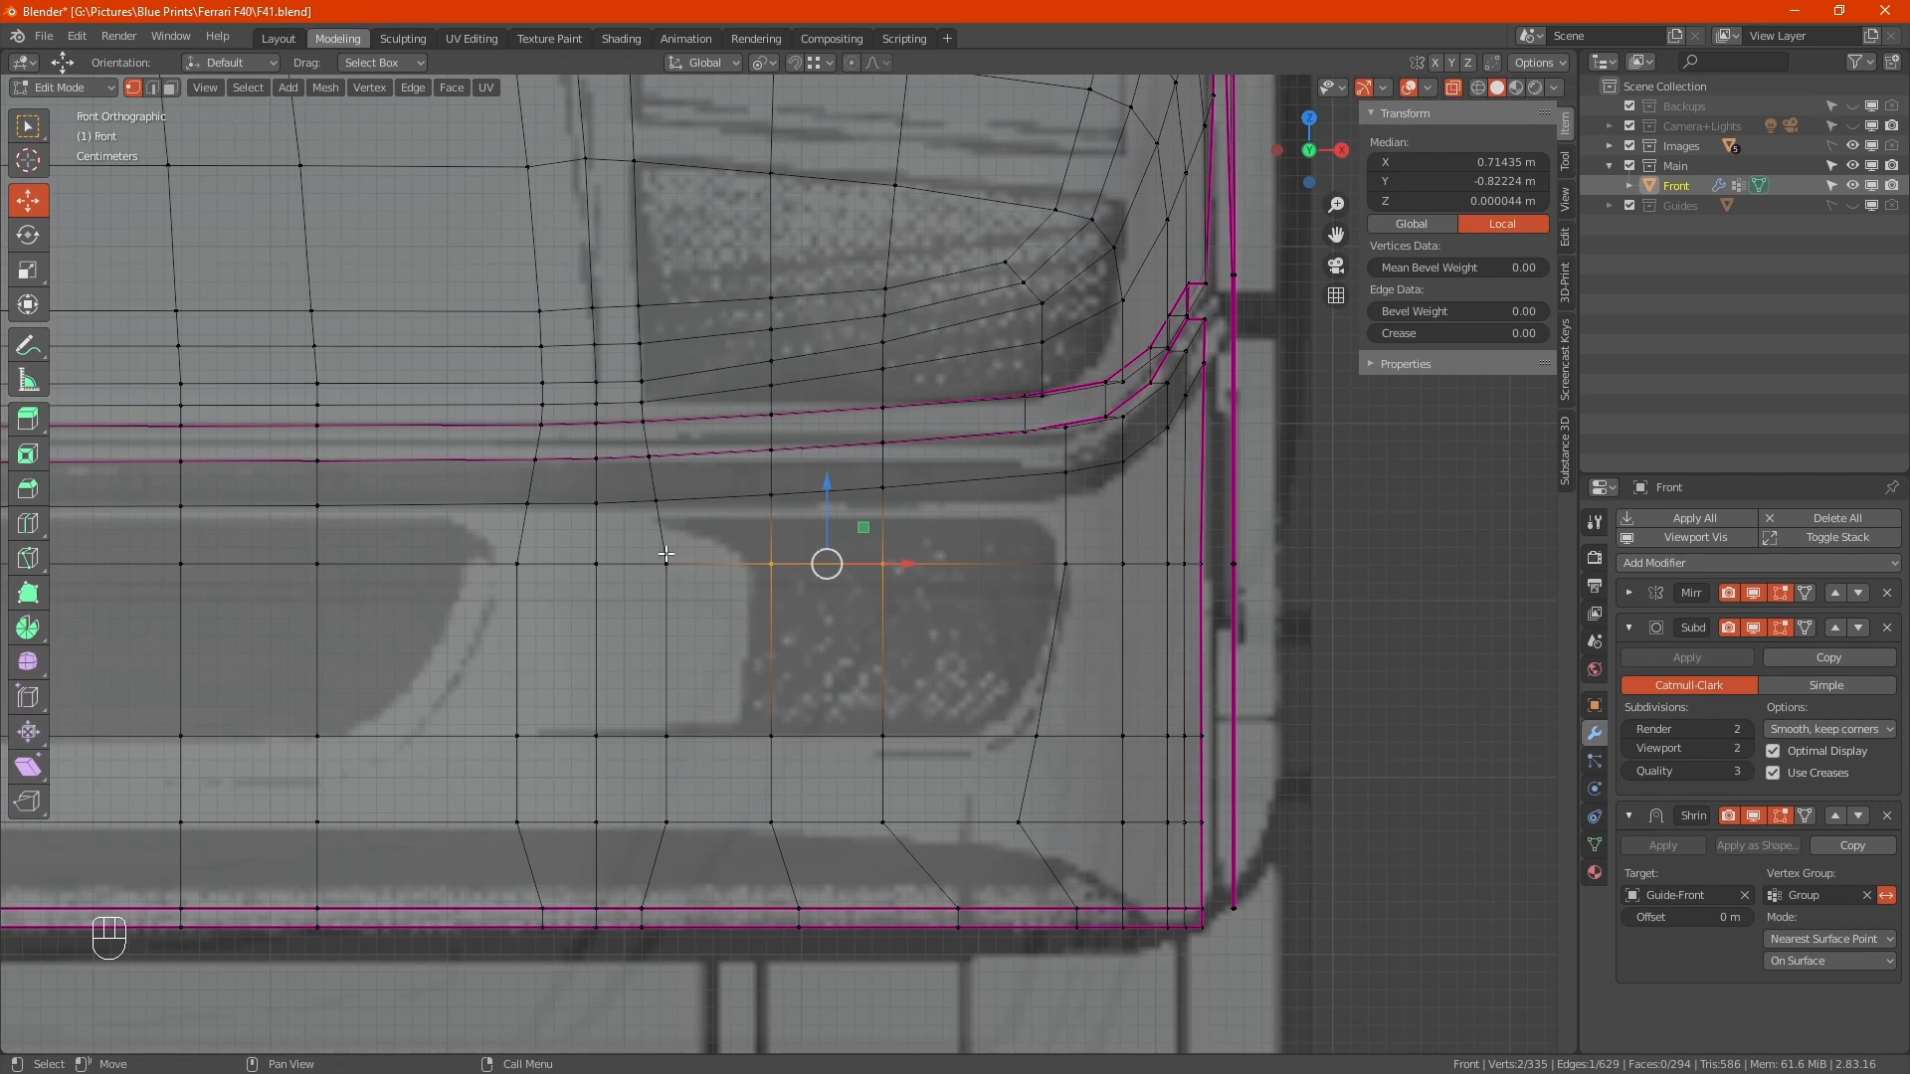
{"action": "left_click_drag", "start_coordinate": [651, 537], "coordinate": [701, 848]}
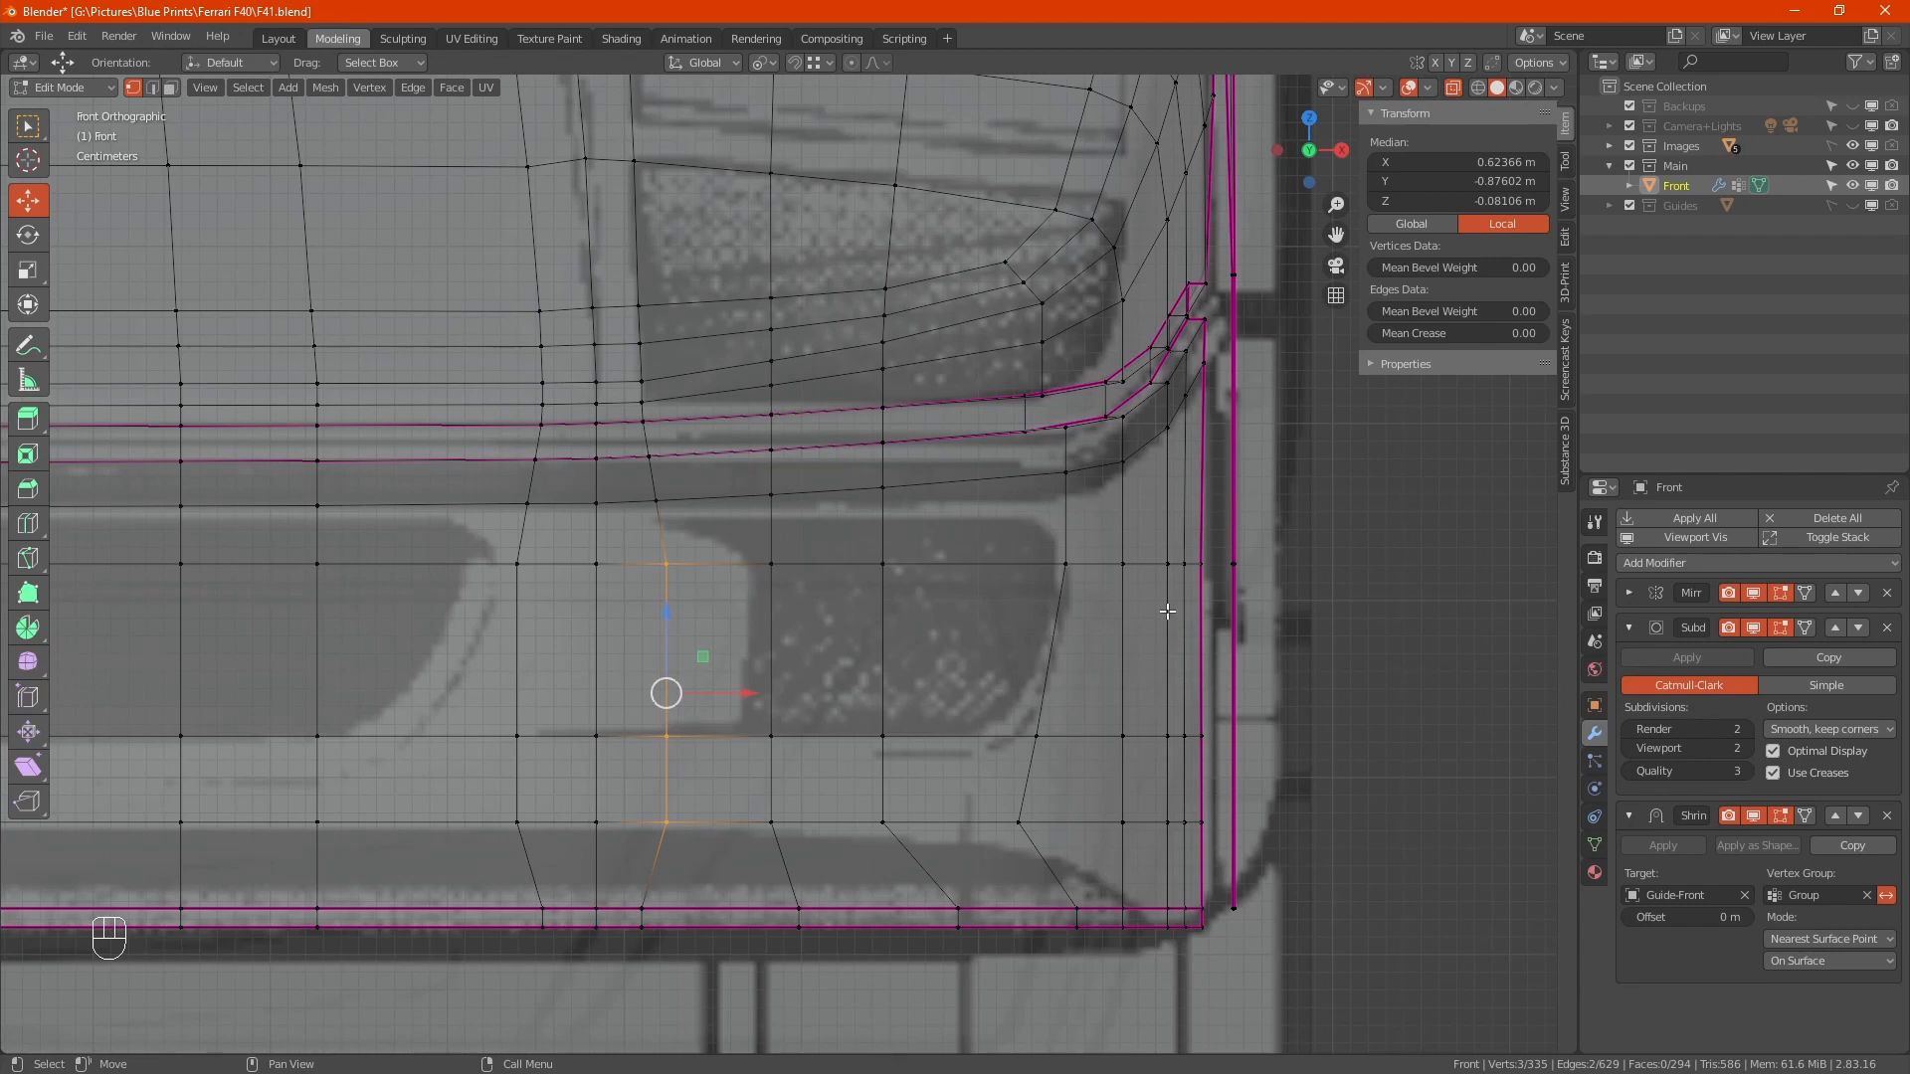
{"action": "left_click_drag", "start_coordinate": [734, 532], "coordinate": [891, 592]}
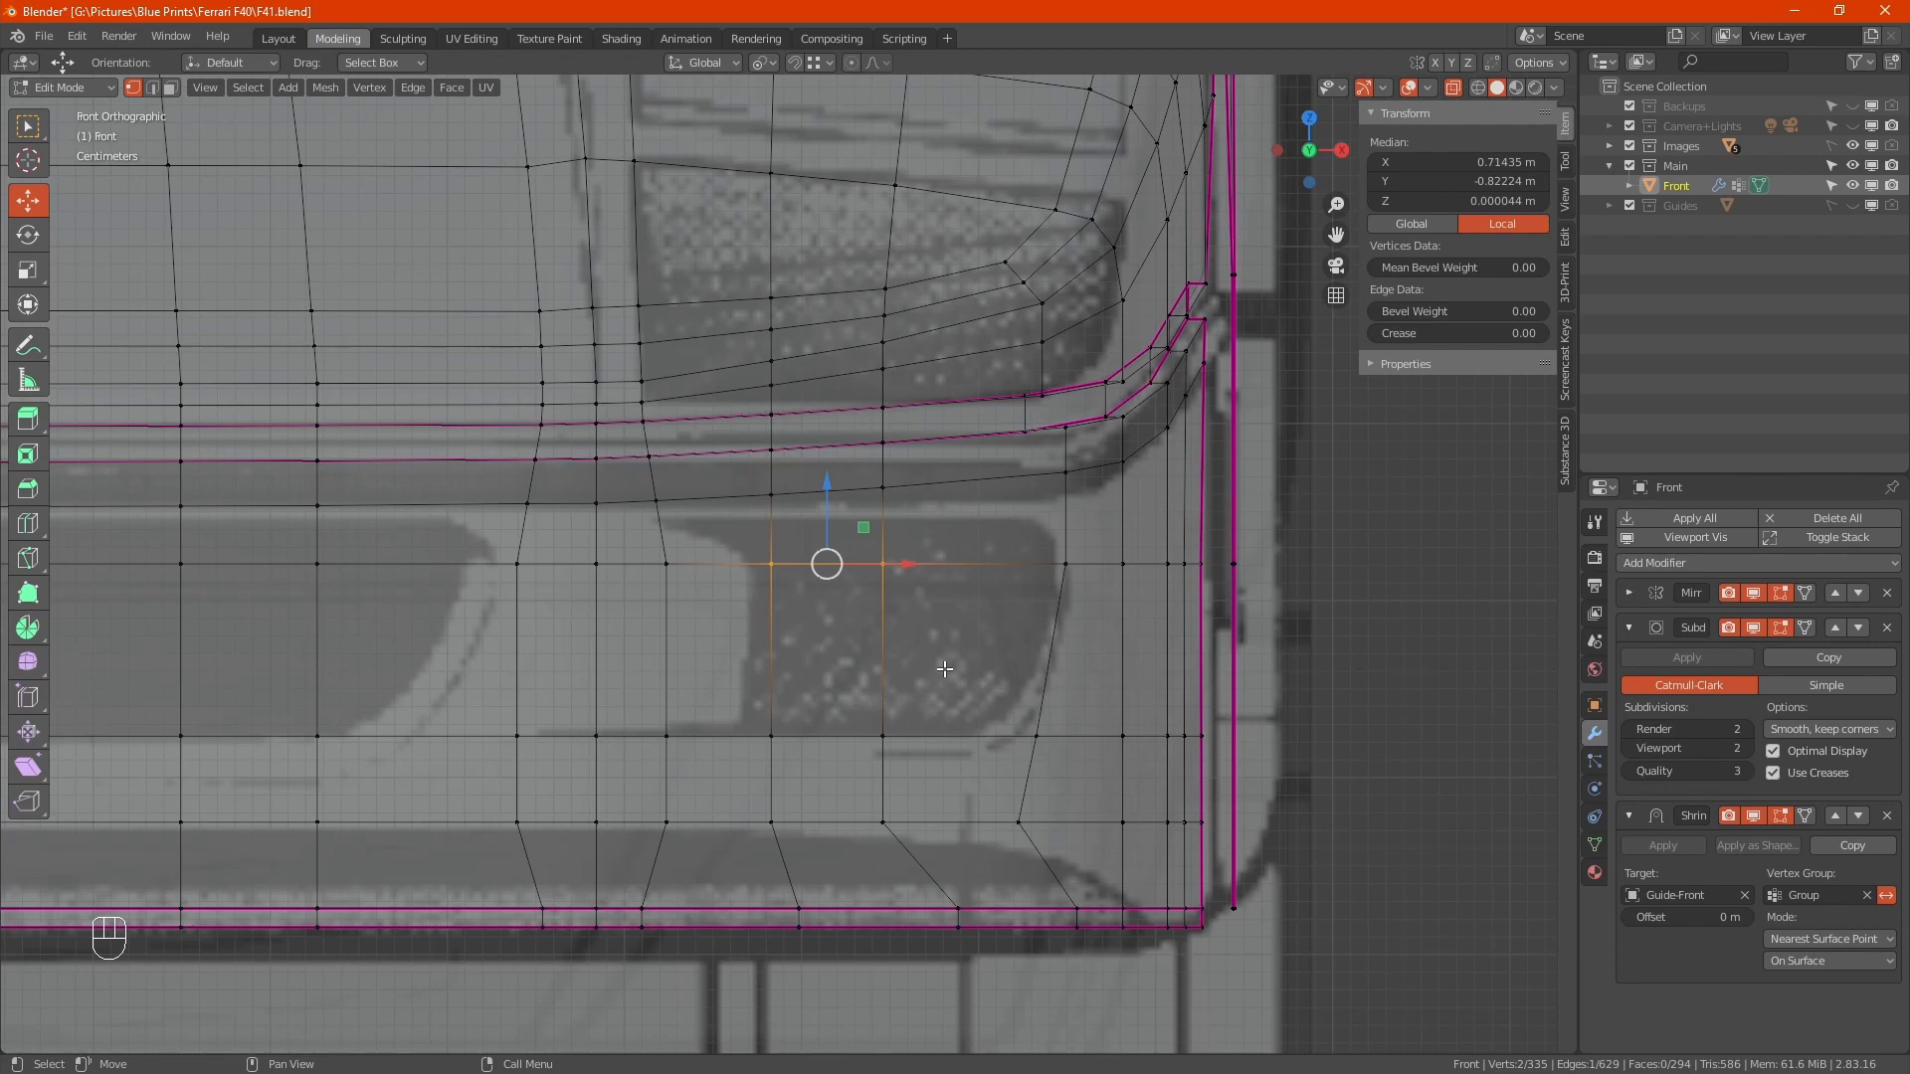
{"action": "key", "text": "x"}
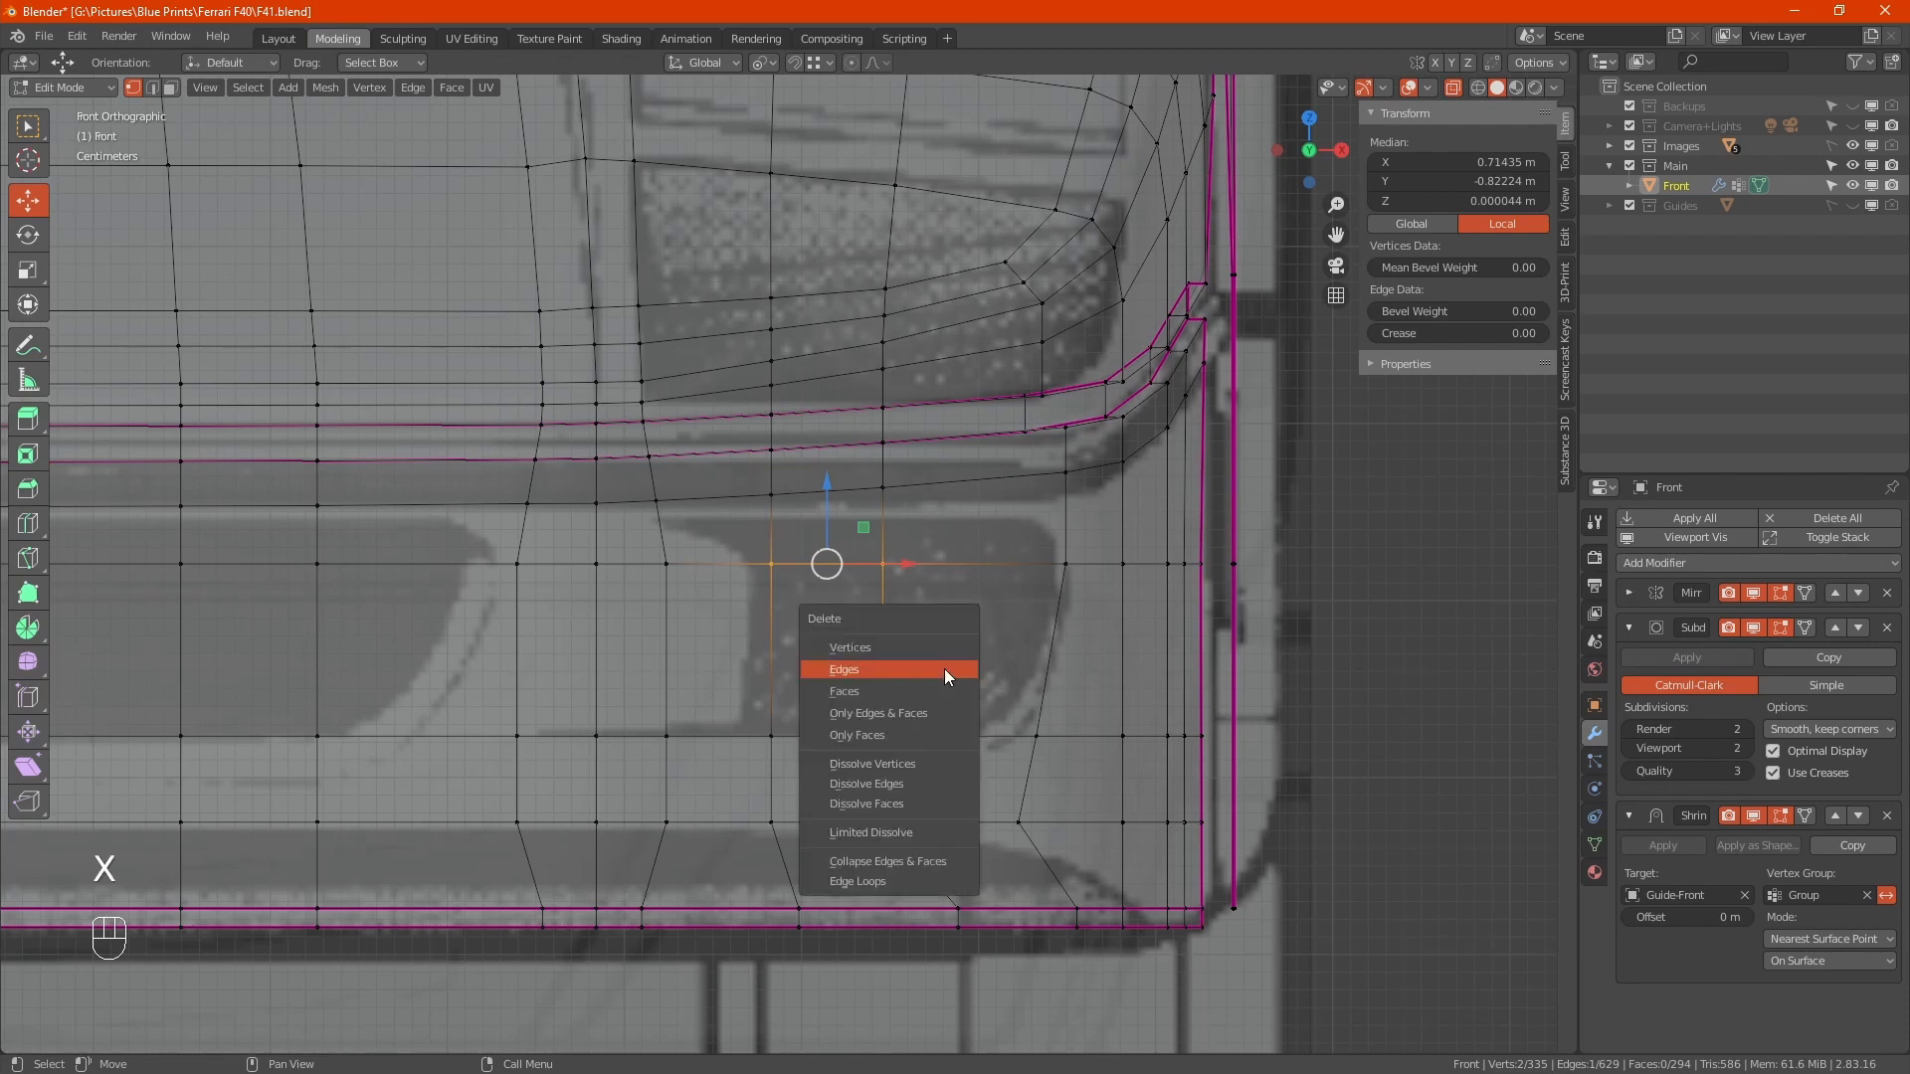
{"action": "left_click", "coordinate": [945, 652]}
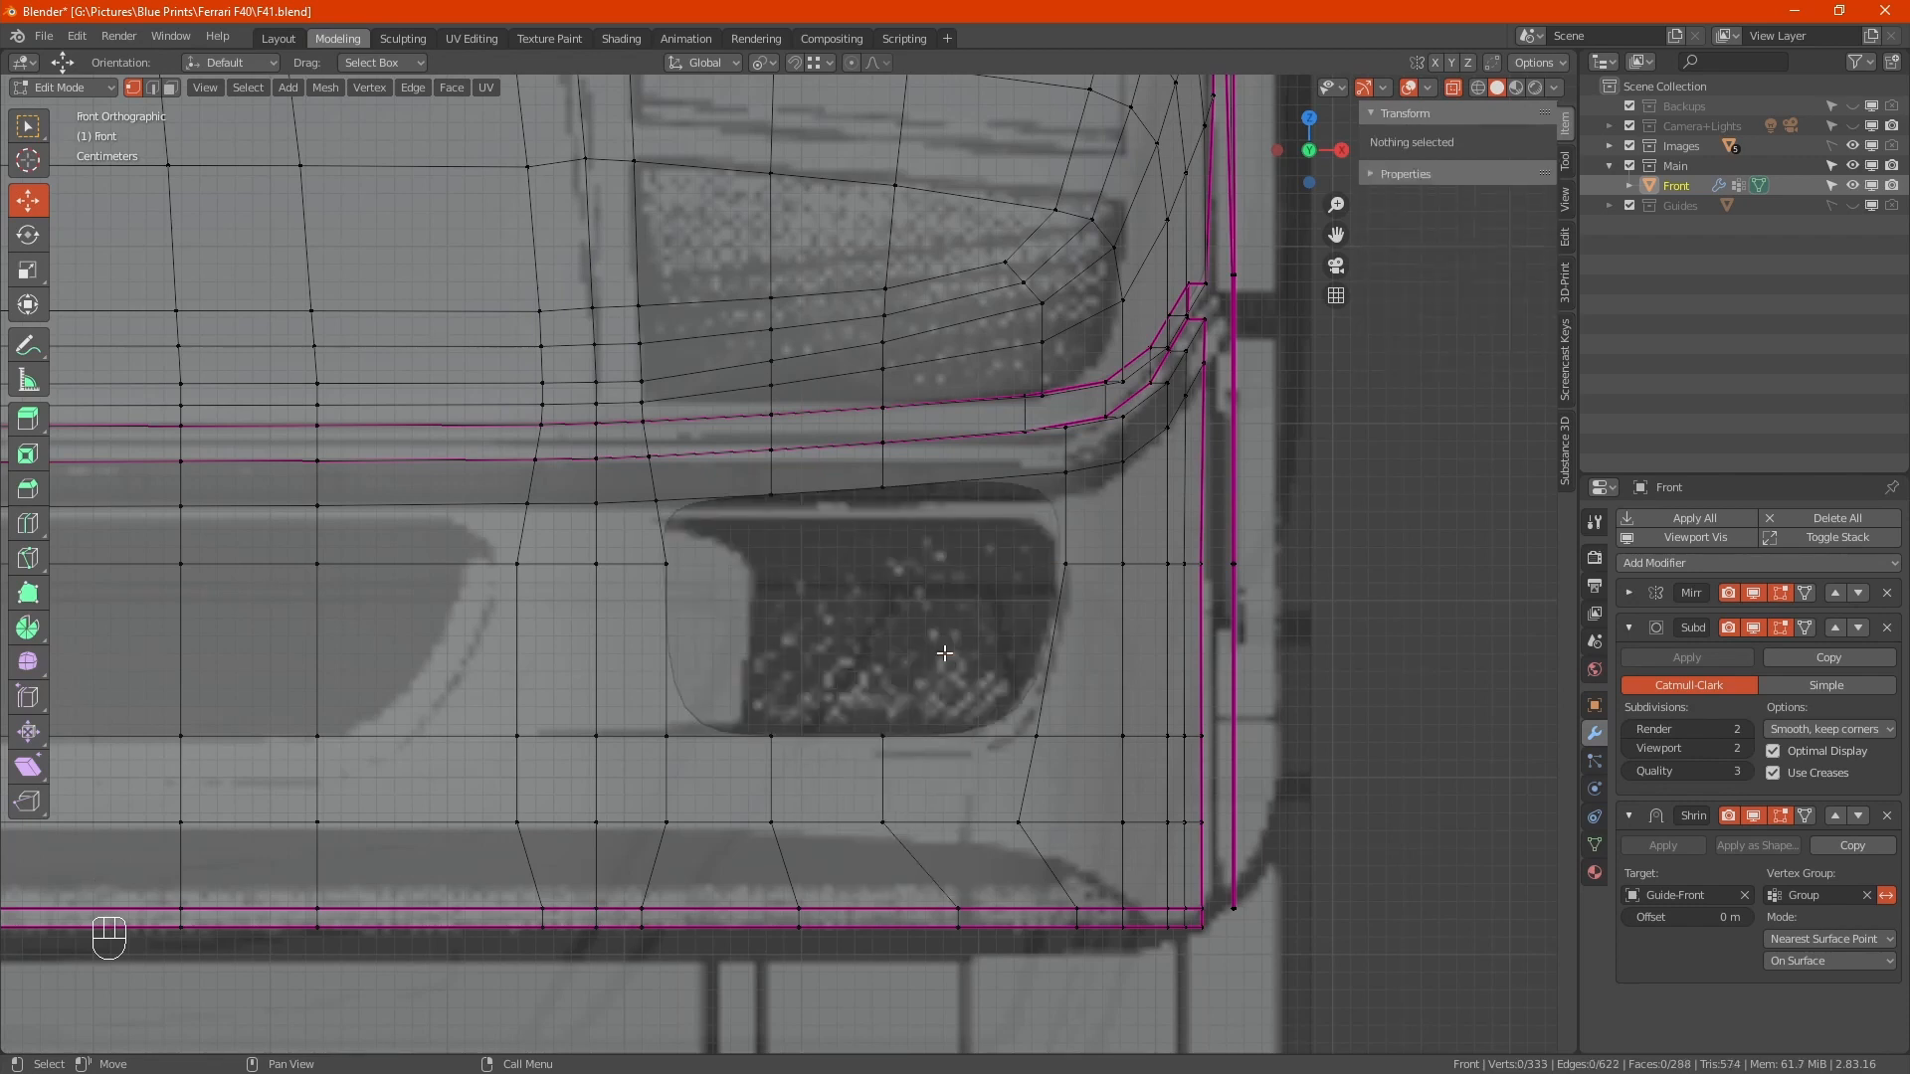
Check the cut opening on the solid bumper, and add one vertical loop cut at the central opening's outer end, slide factor 0.729
{"action": "key", "text": "alt+z"}
{"action": "scroll", "coordinate": [945, 652], "scroll_direction": "down", "scroll_amount": 6}
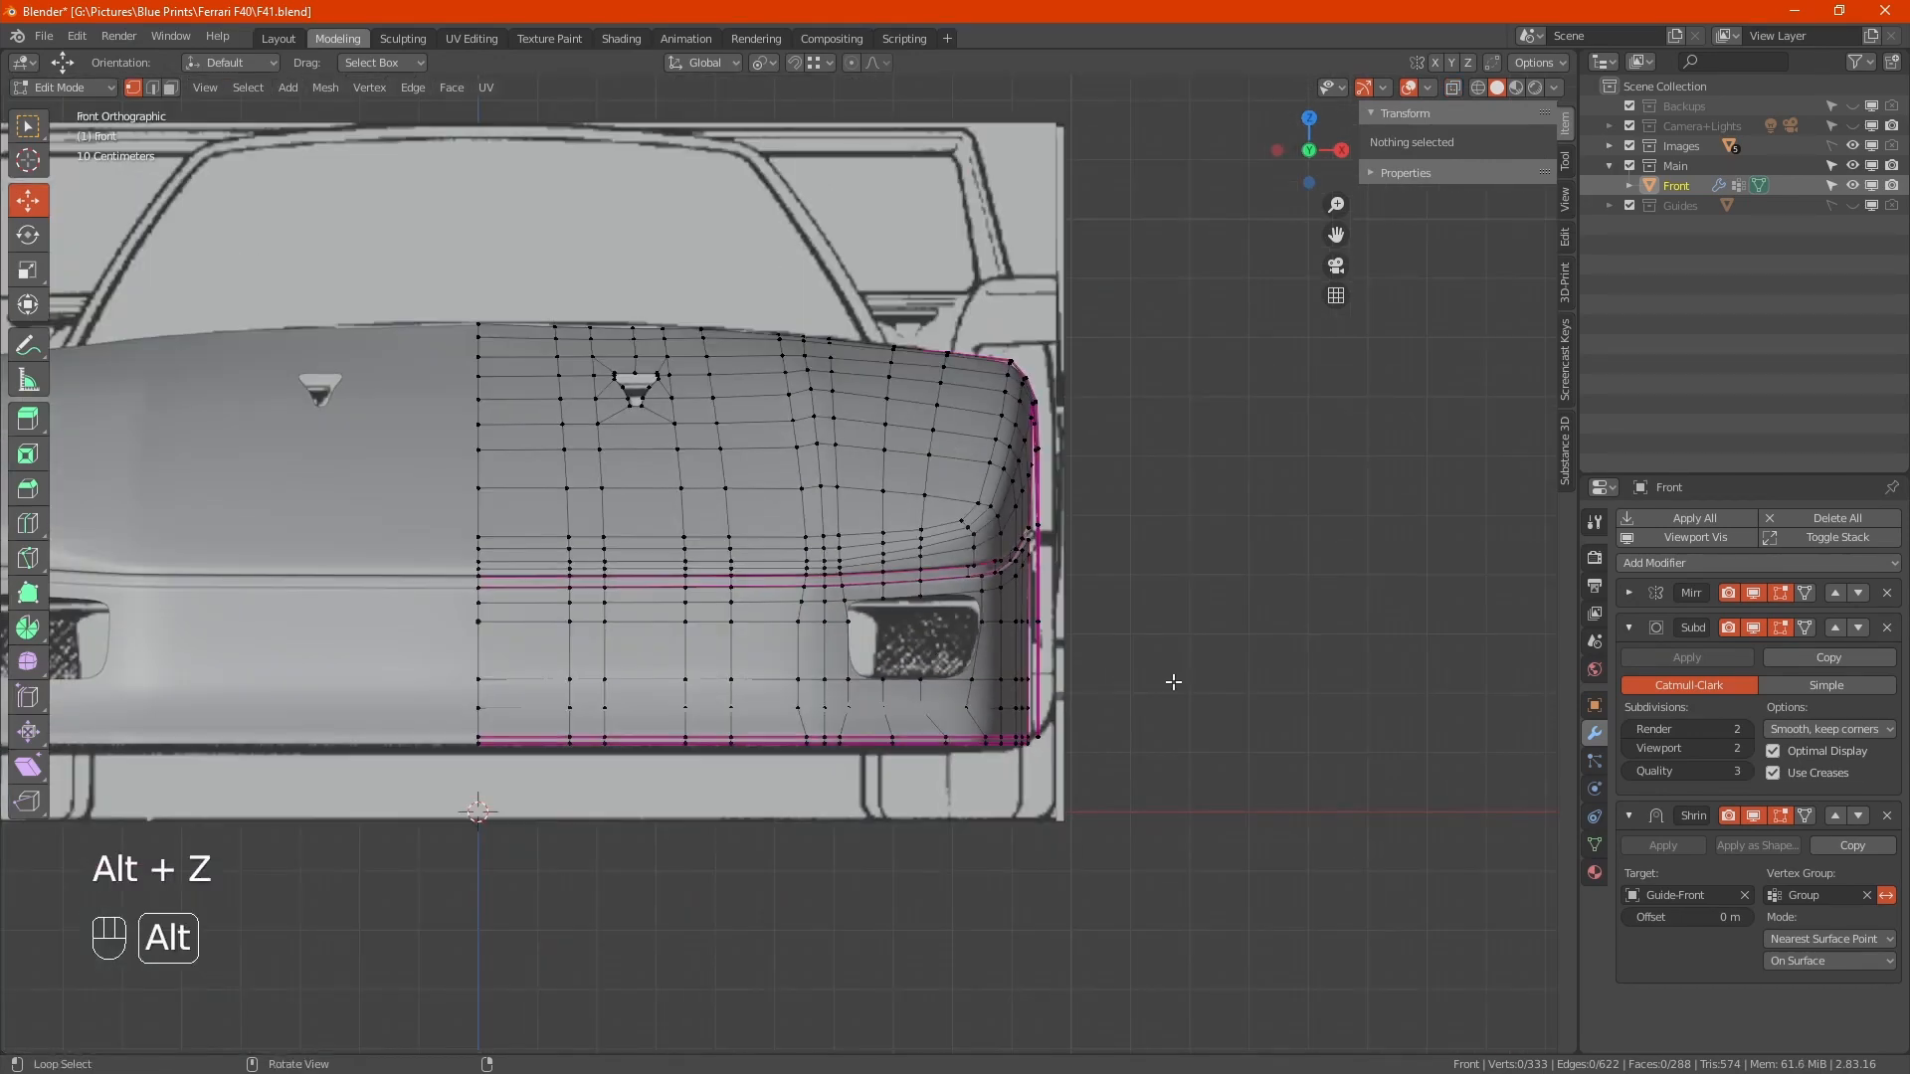
{"action": "mouse_move", "coordinate": [1173, 673]}
{"action": "middle_mouse_down", "text": "alt"}
{"action": "mouse_move", "coordinate": [1062, 704]}
{"action": "mouse_move", "coordinate": [970, 700]}
{"action": "mouse_move", "coordinate": [1160, 704]}
{"action": "middle_mouse_up", "text": "alt"}
{"action": "key", "text": "KP_1"}
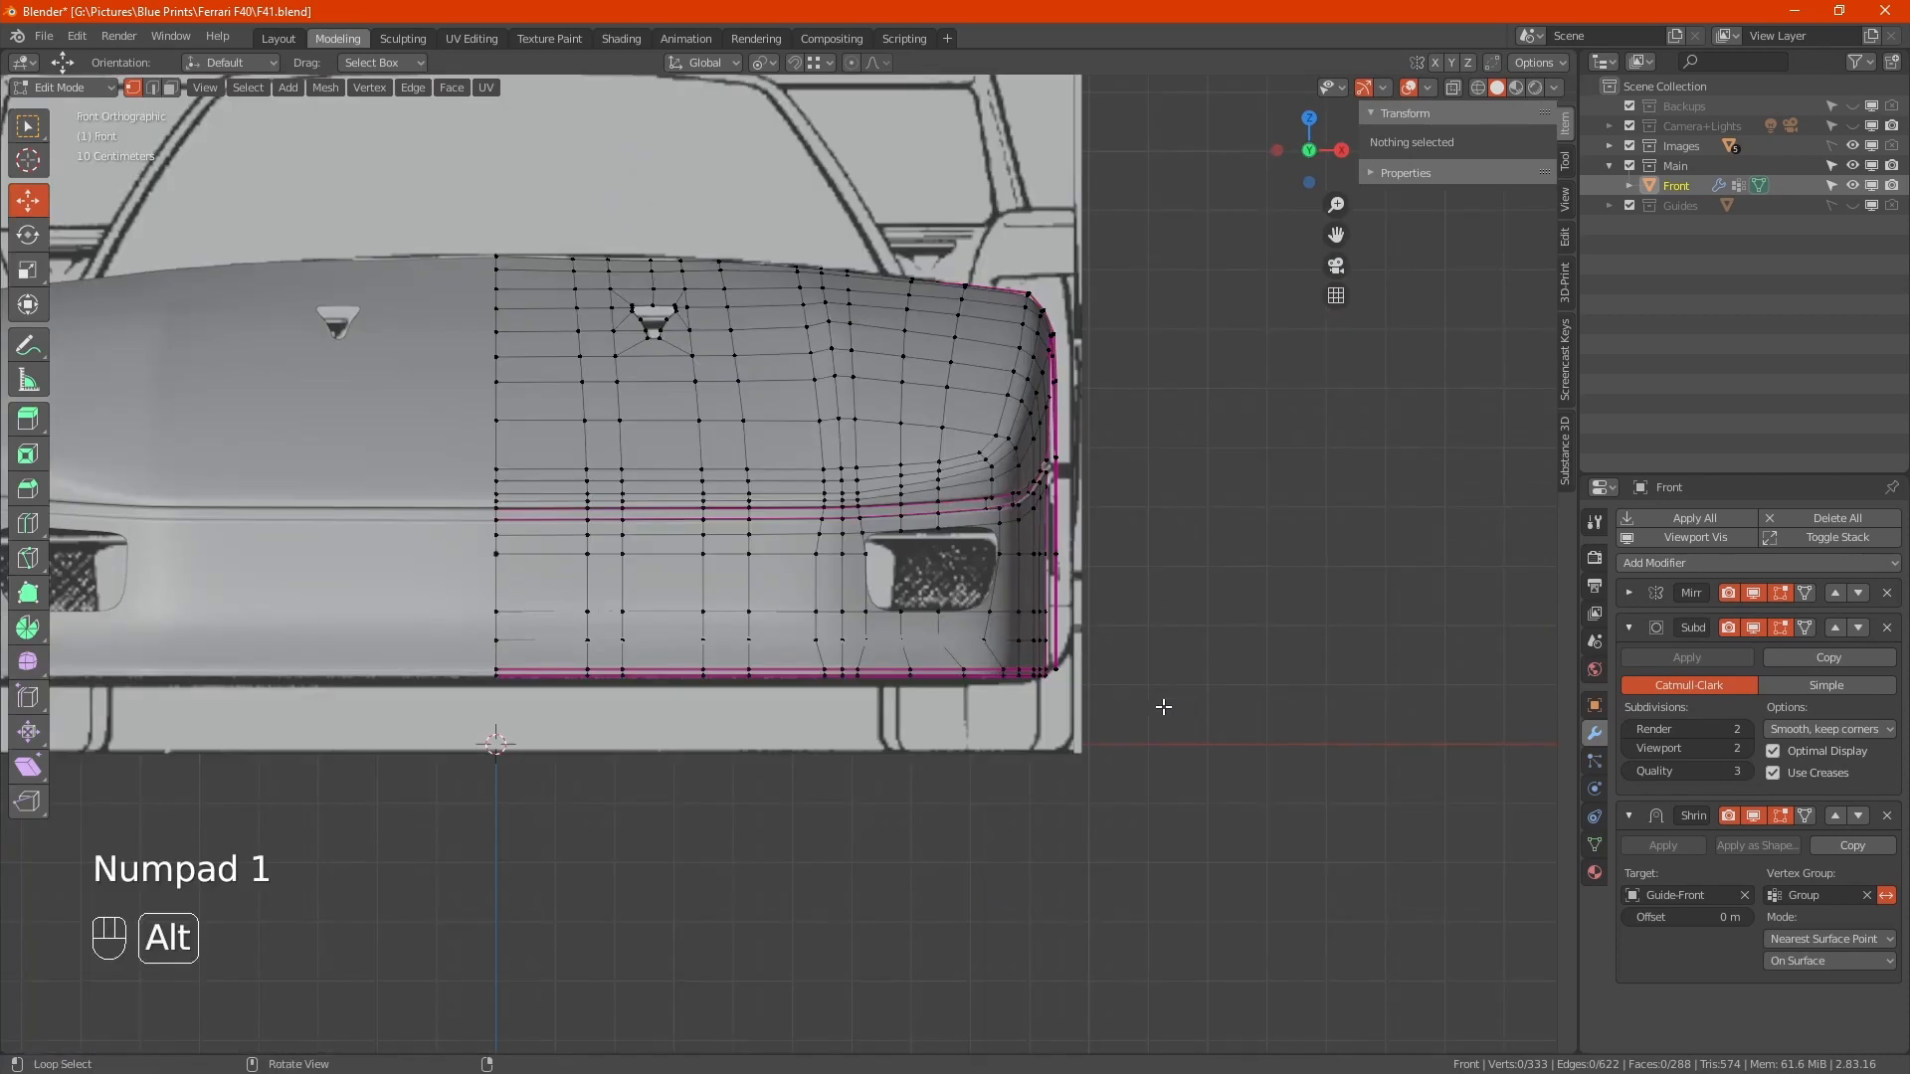
{"action": "key", "text": "alt+z"}
{"action": "scroll", "coordinate": [780, 554], "scroll_direction": "up", "scroll_amount": 4}
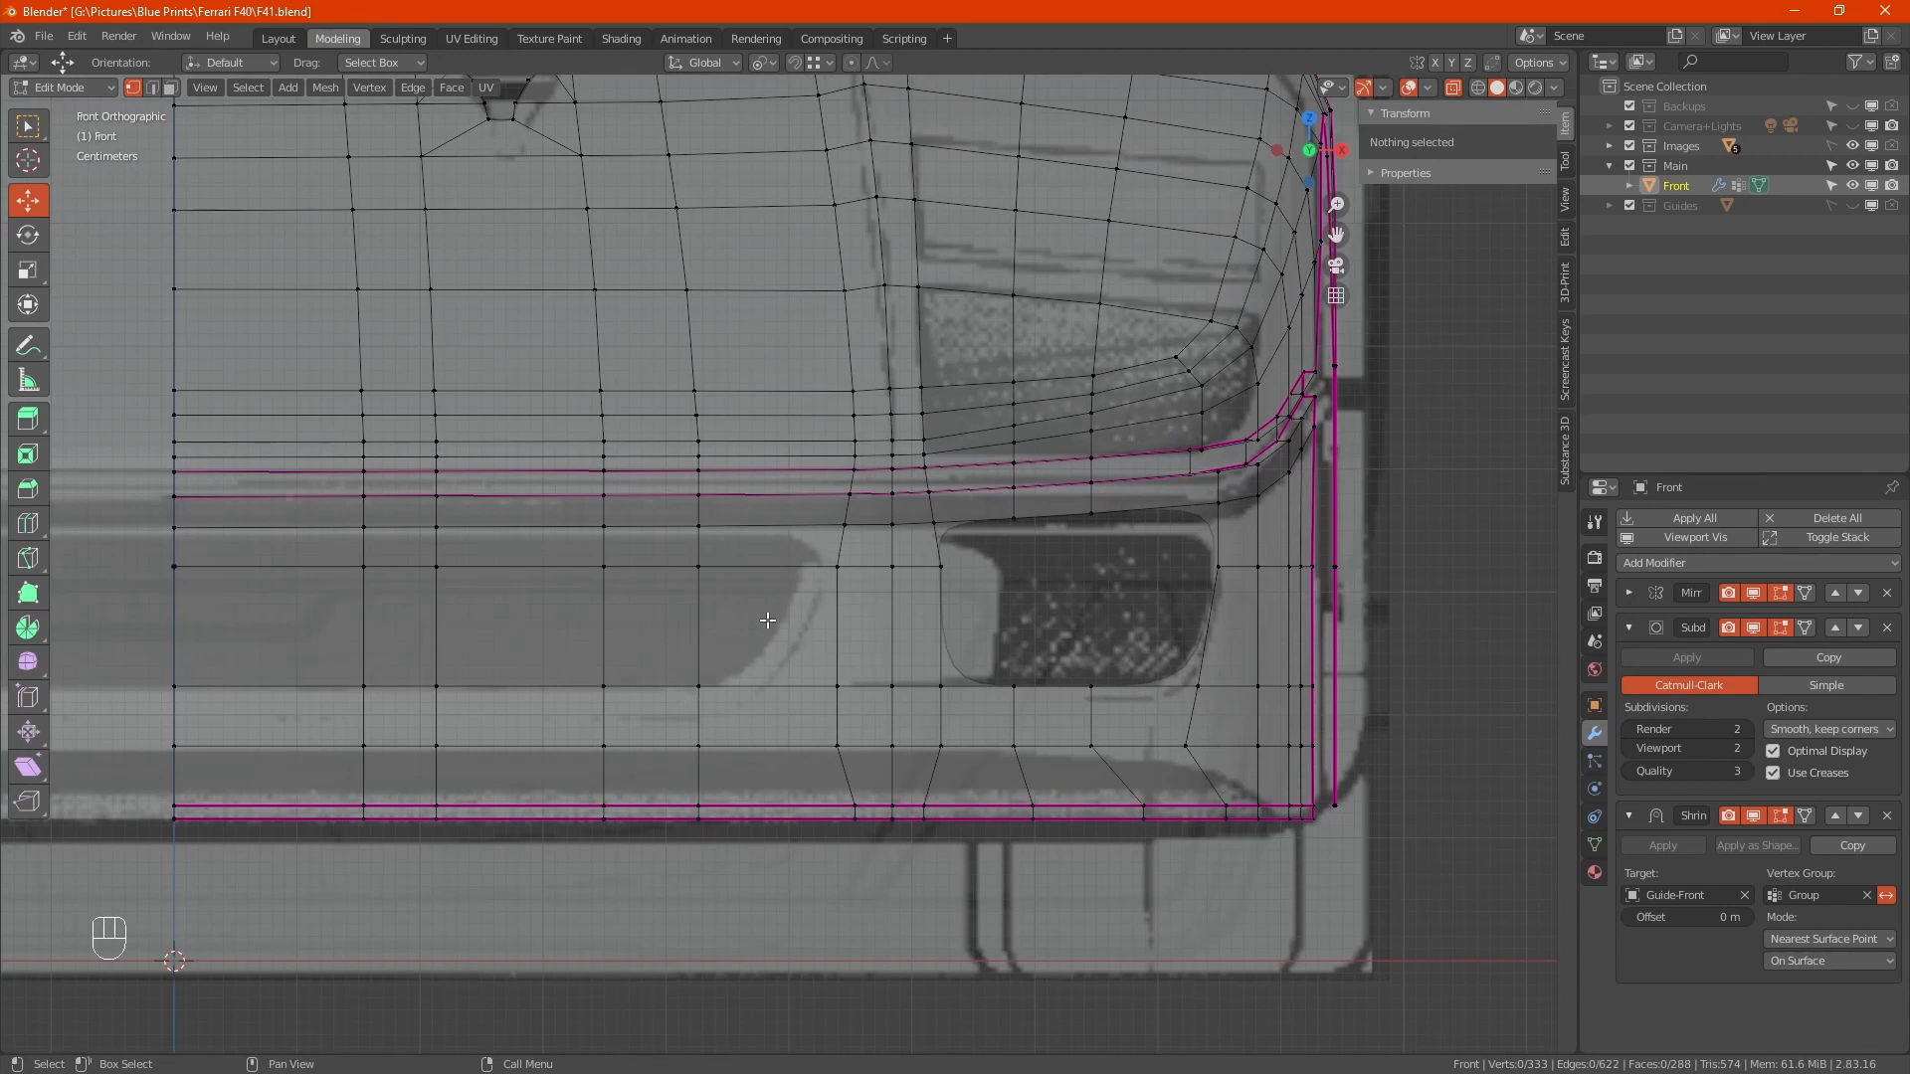
{"action": "left_click_drag", "start_coordinate": [142, 550], "coordinate": [767, 577]}
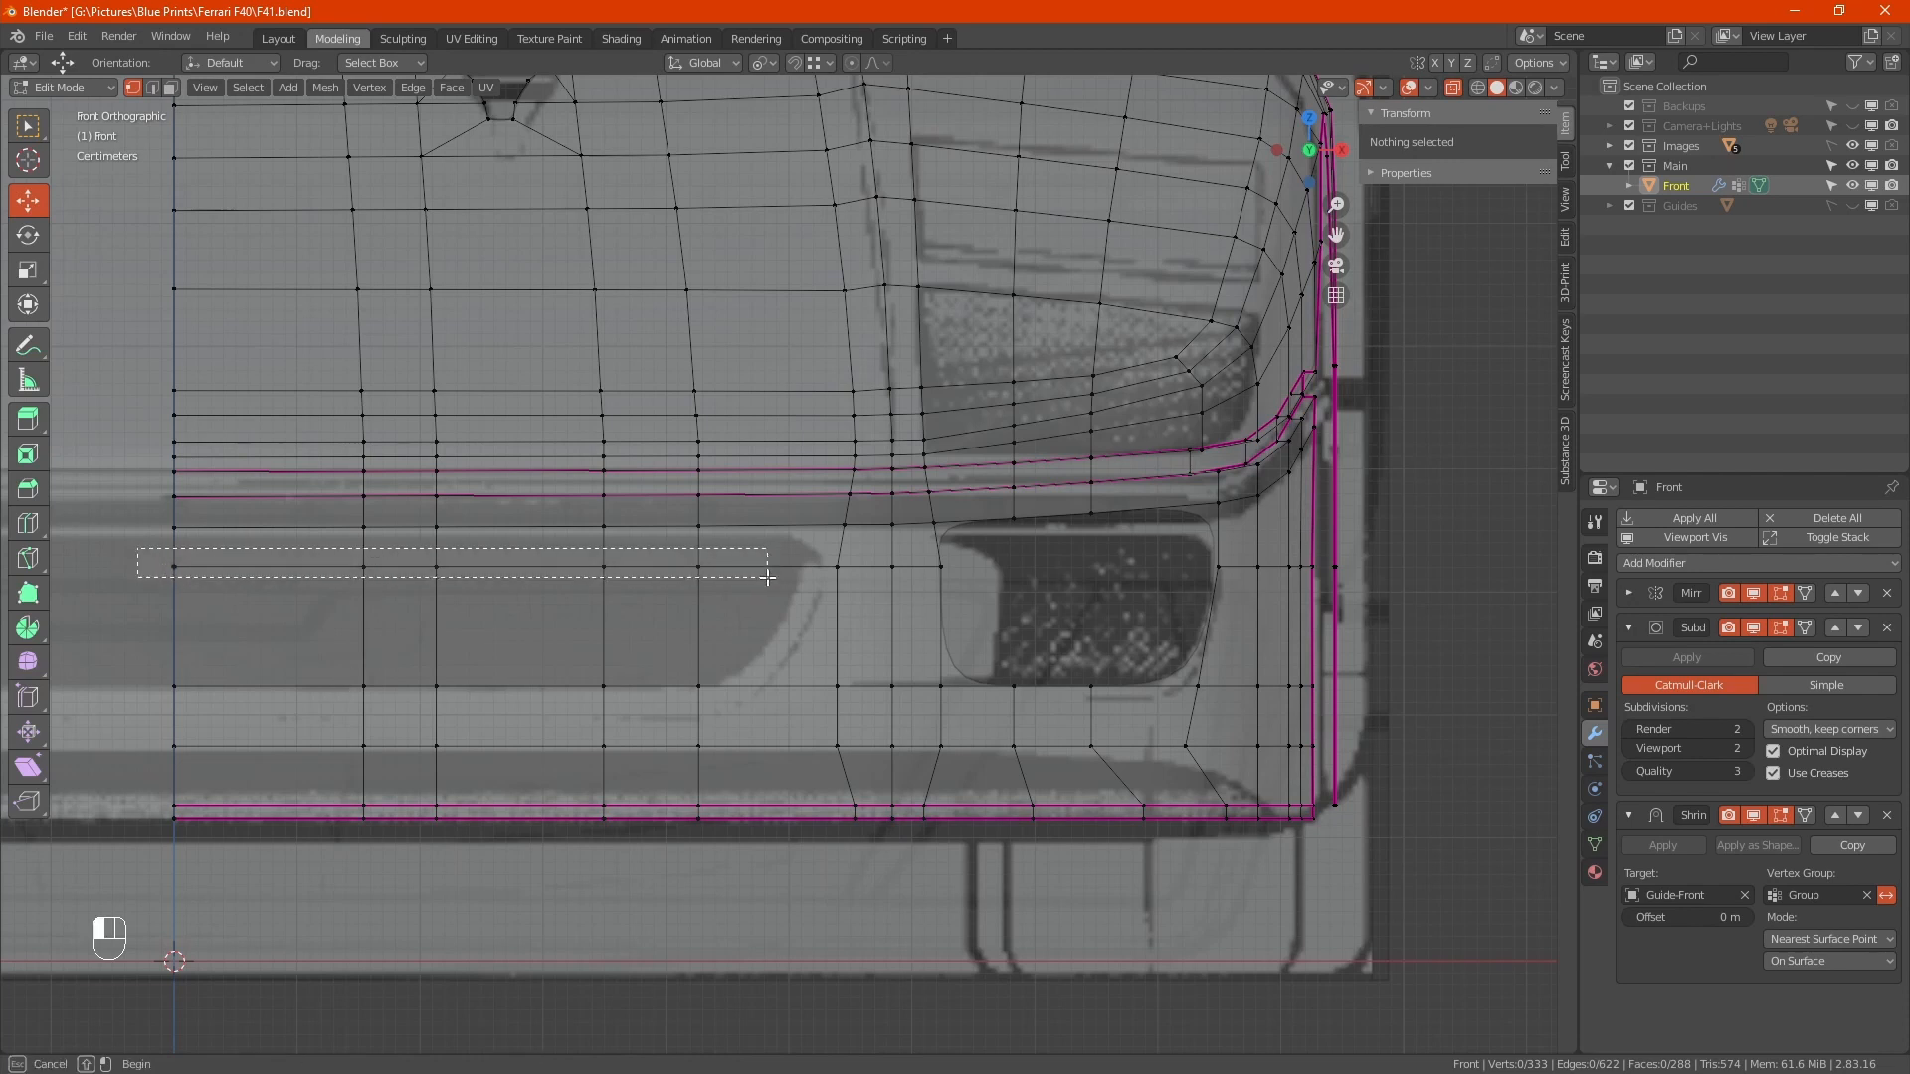
{"action": "left_click_drag", "start_coordinate": [767, 577], "coordinate": [767, 577]}
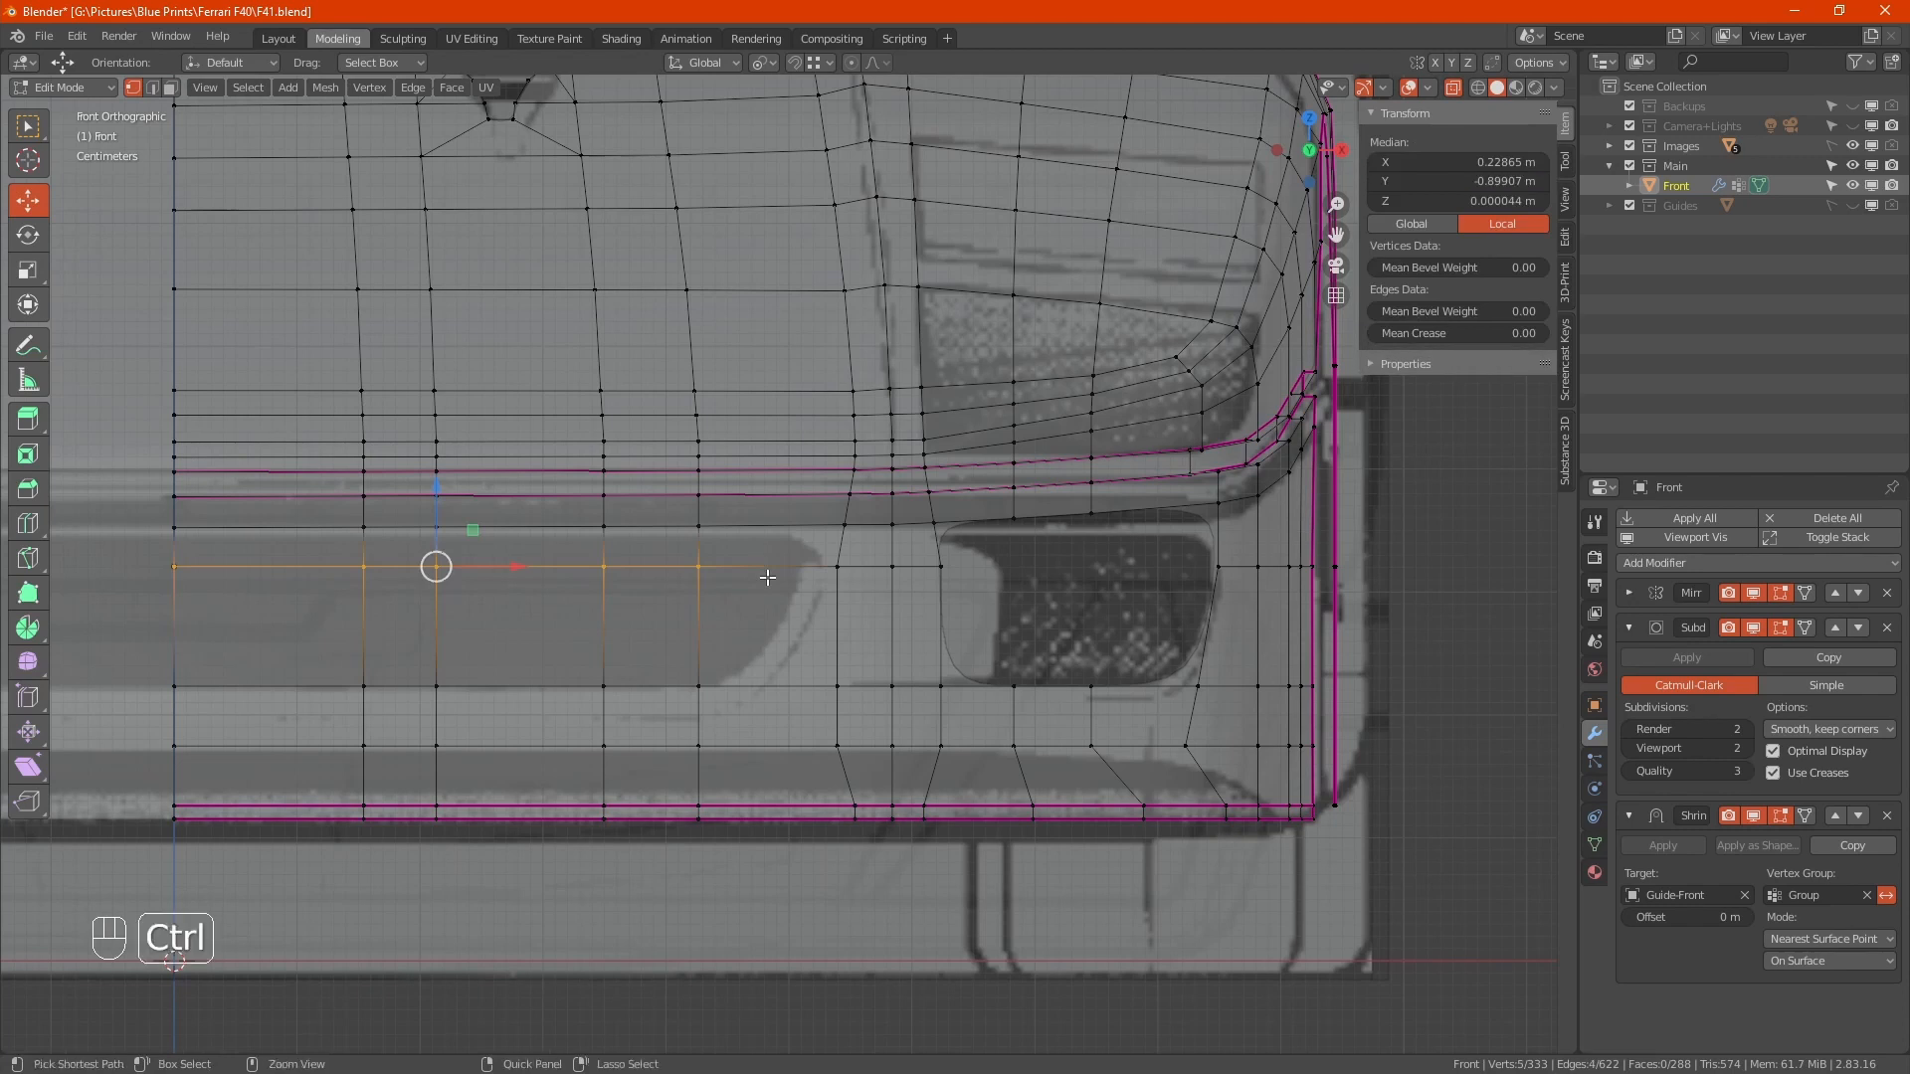
{"action": "key", "text": "ctrl+r"}
{"action": "left_click", "coordinate": [767, 577]}
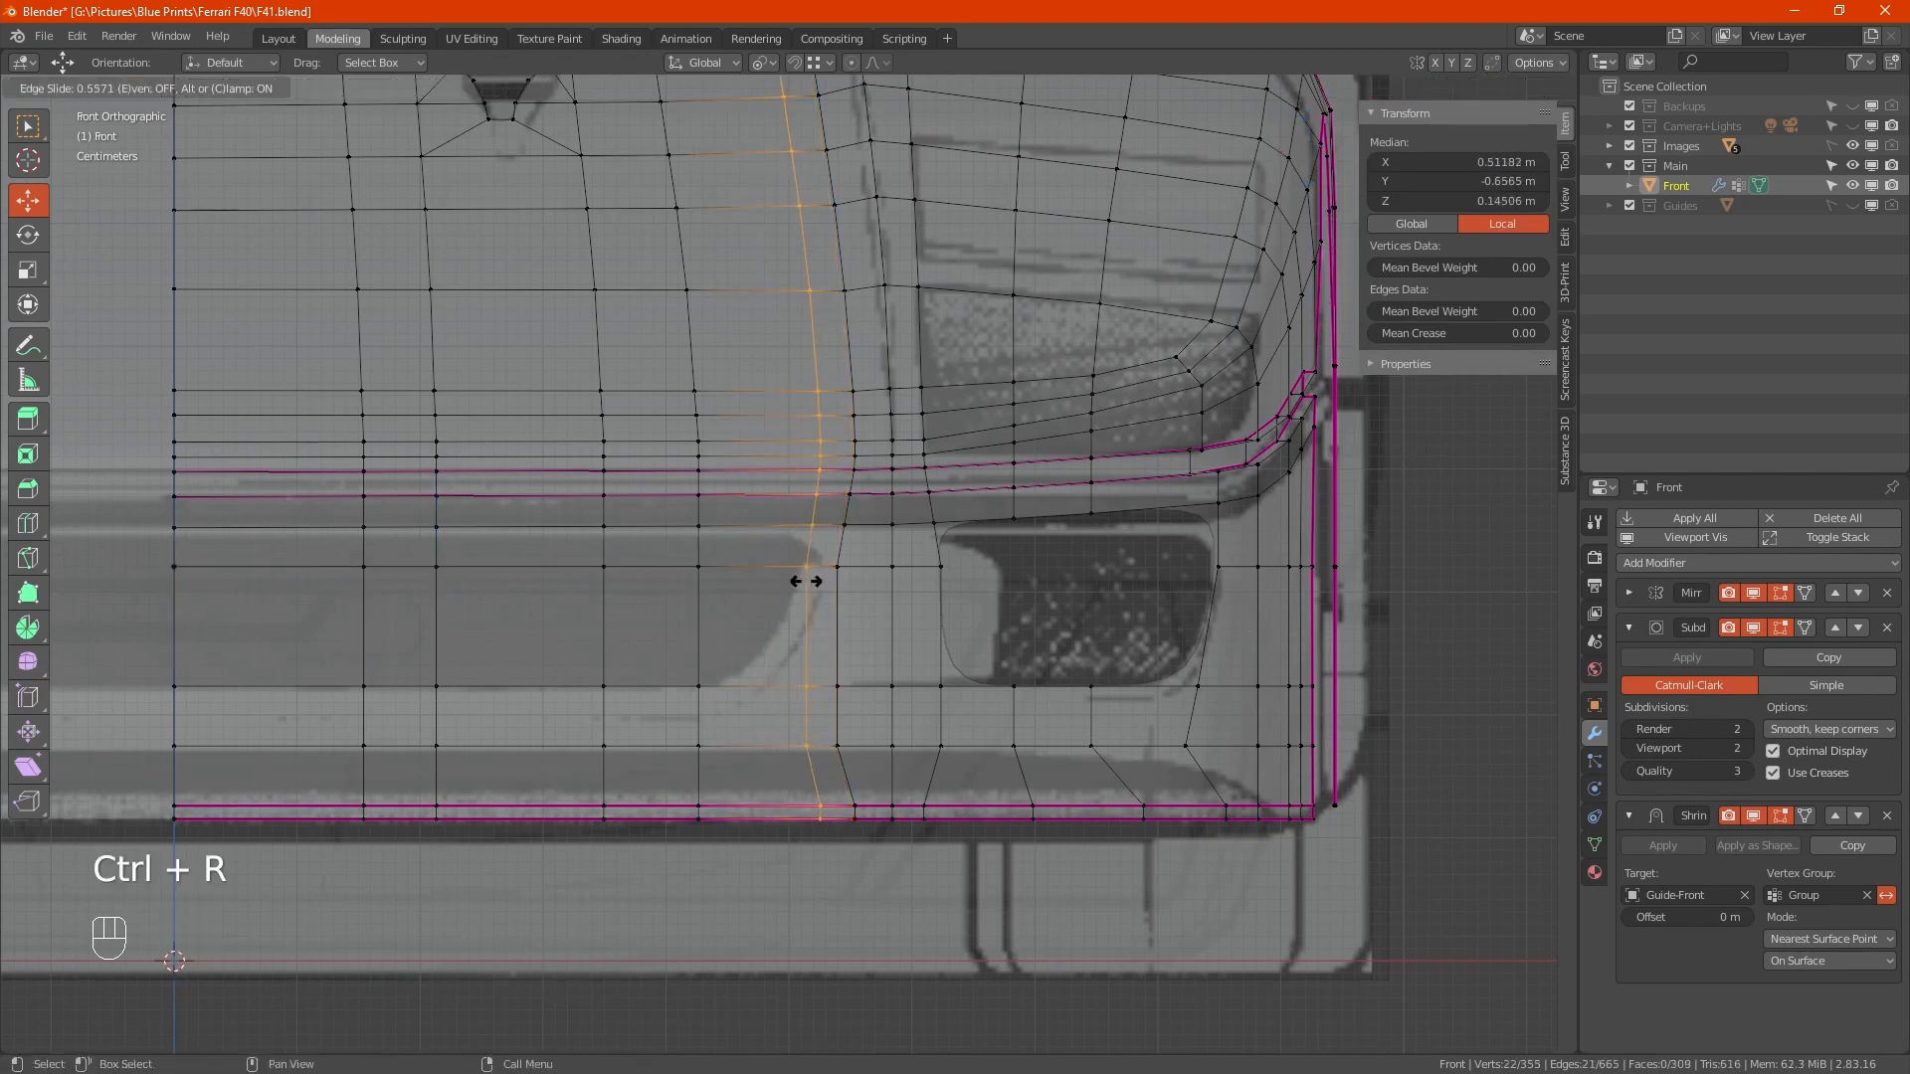
{"action": "left_click", "coordinate": [925, 606], "text": "shift"}
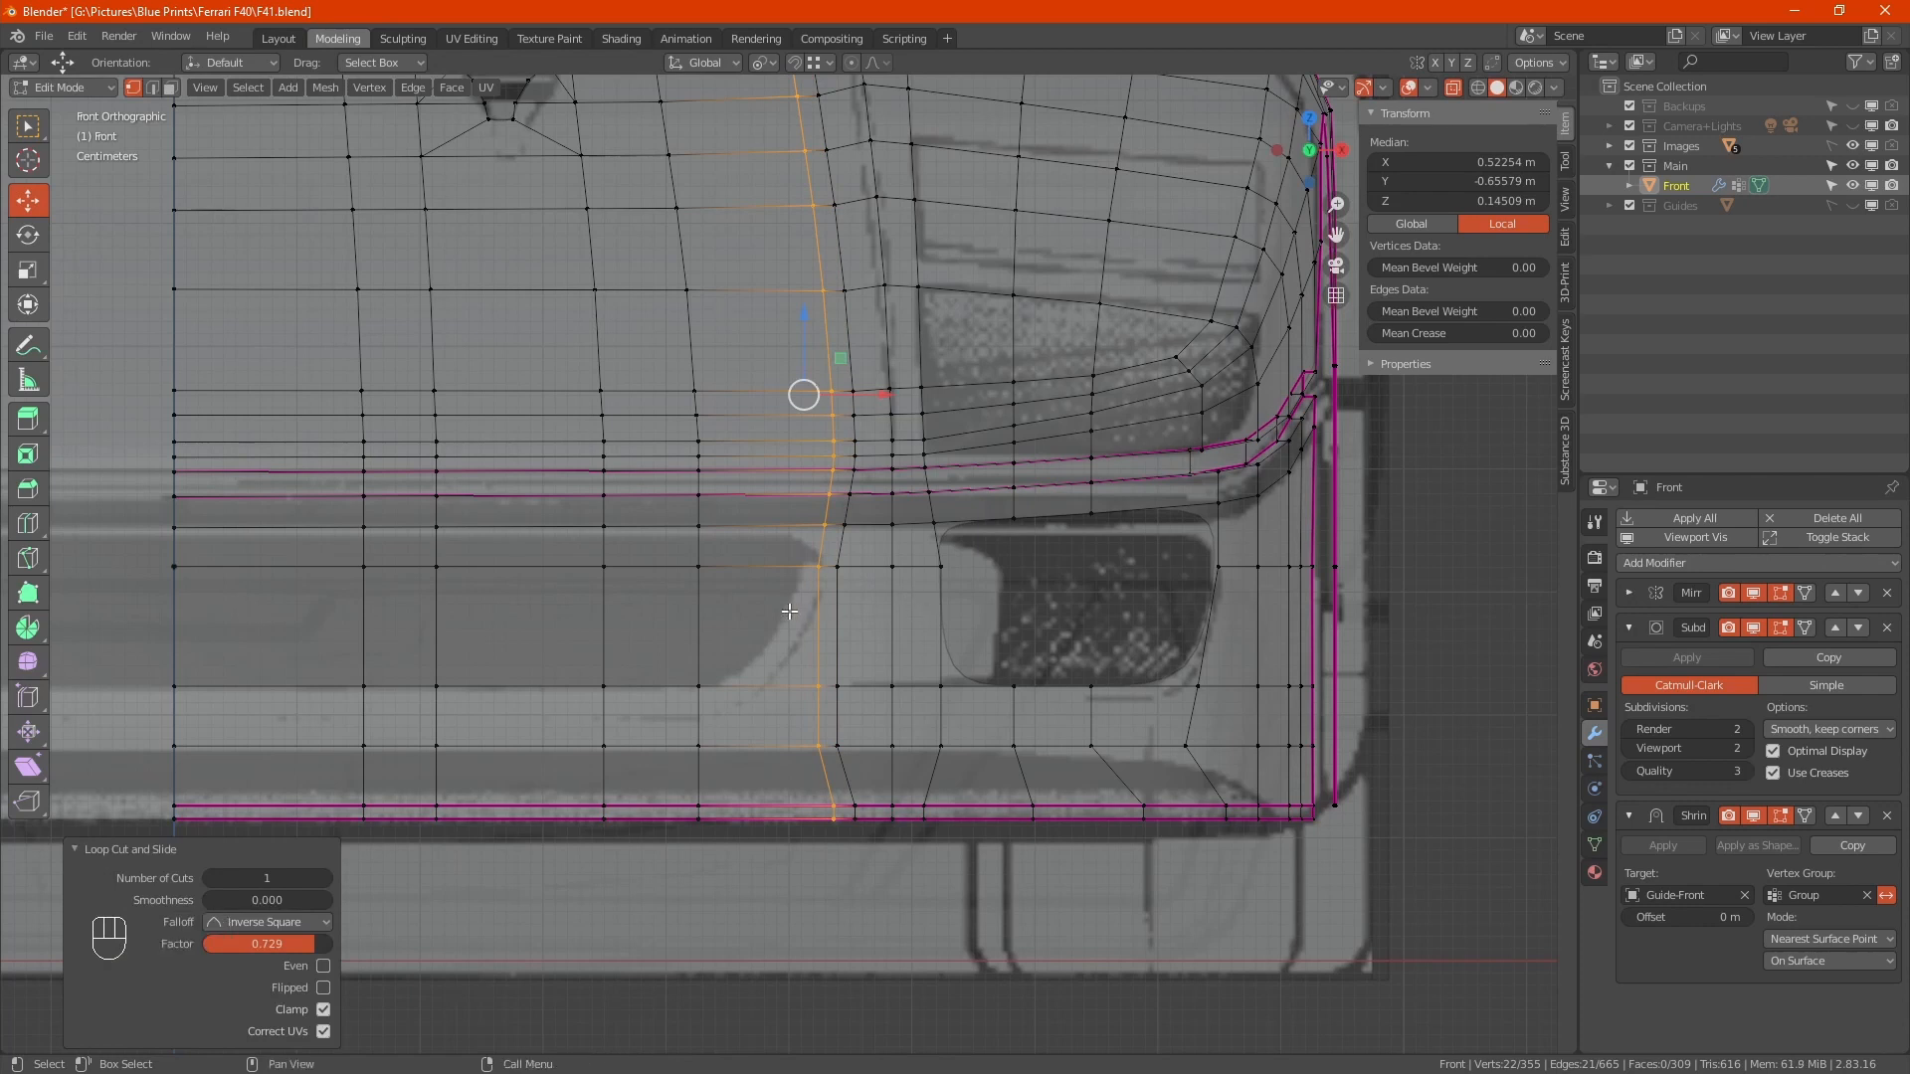
Cut the central grille opening by selecting the five vertices along its middle row and deleting them as vertices
{"action": "left_click_drag", "start_coordinate": [130, 553], "coordinate": [790, 602]}
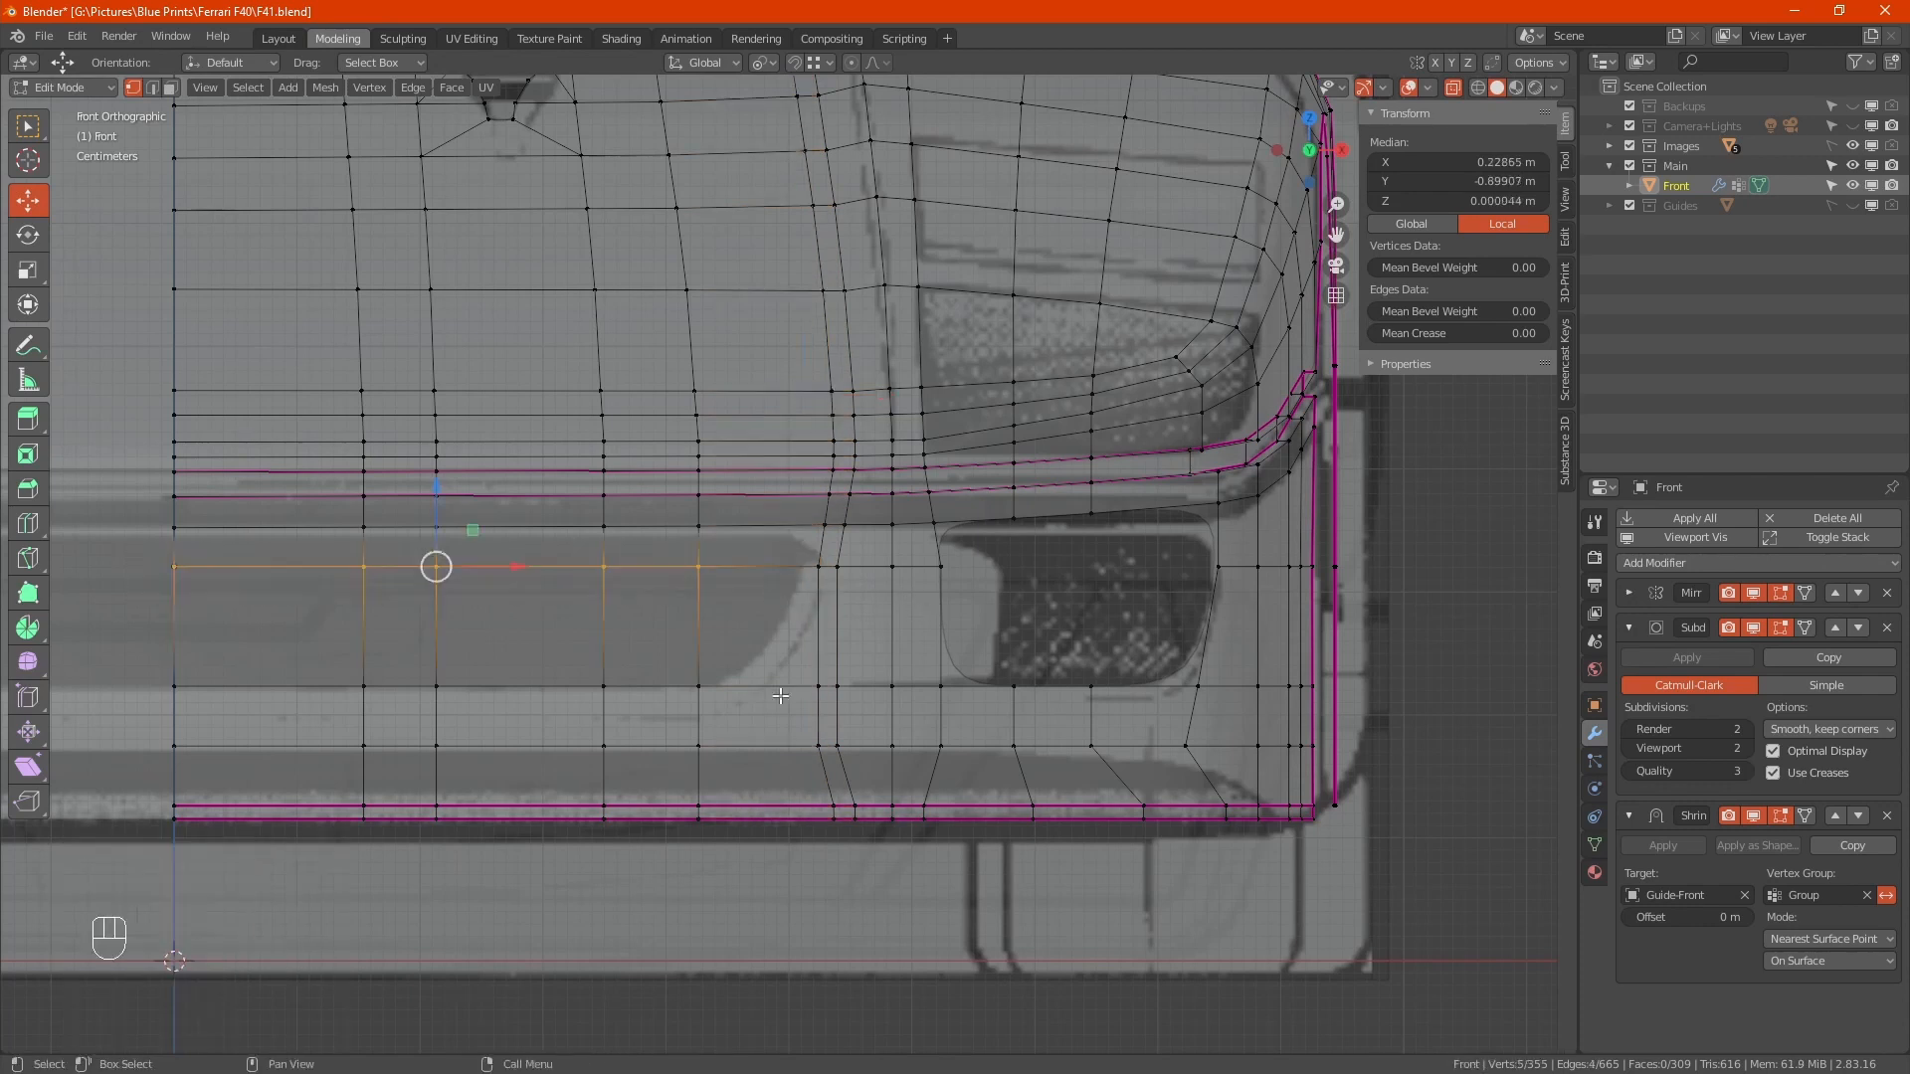
{"action": "key", "text": "x"}
{"action": "left_click", "coordinate": [780, 720]}
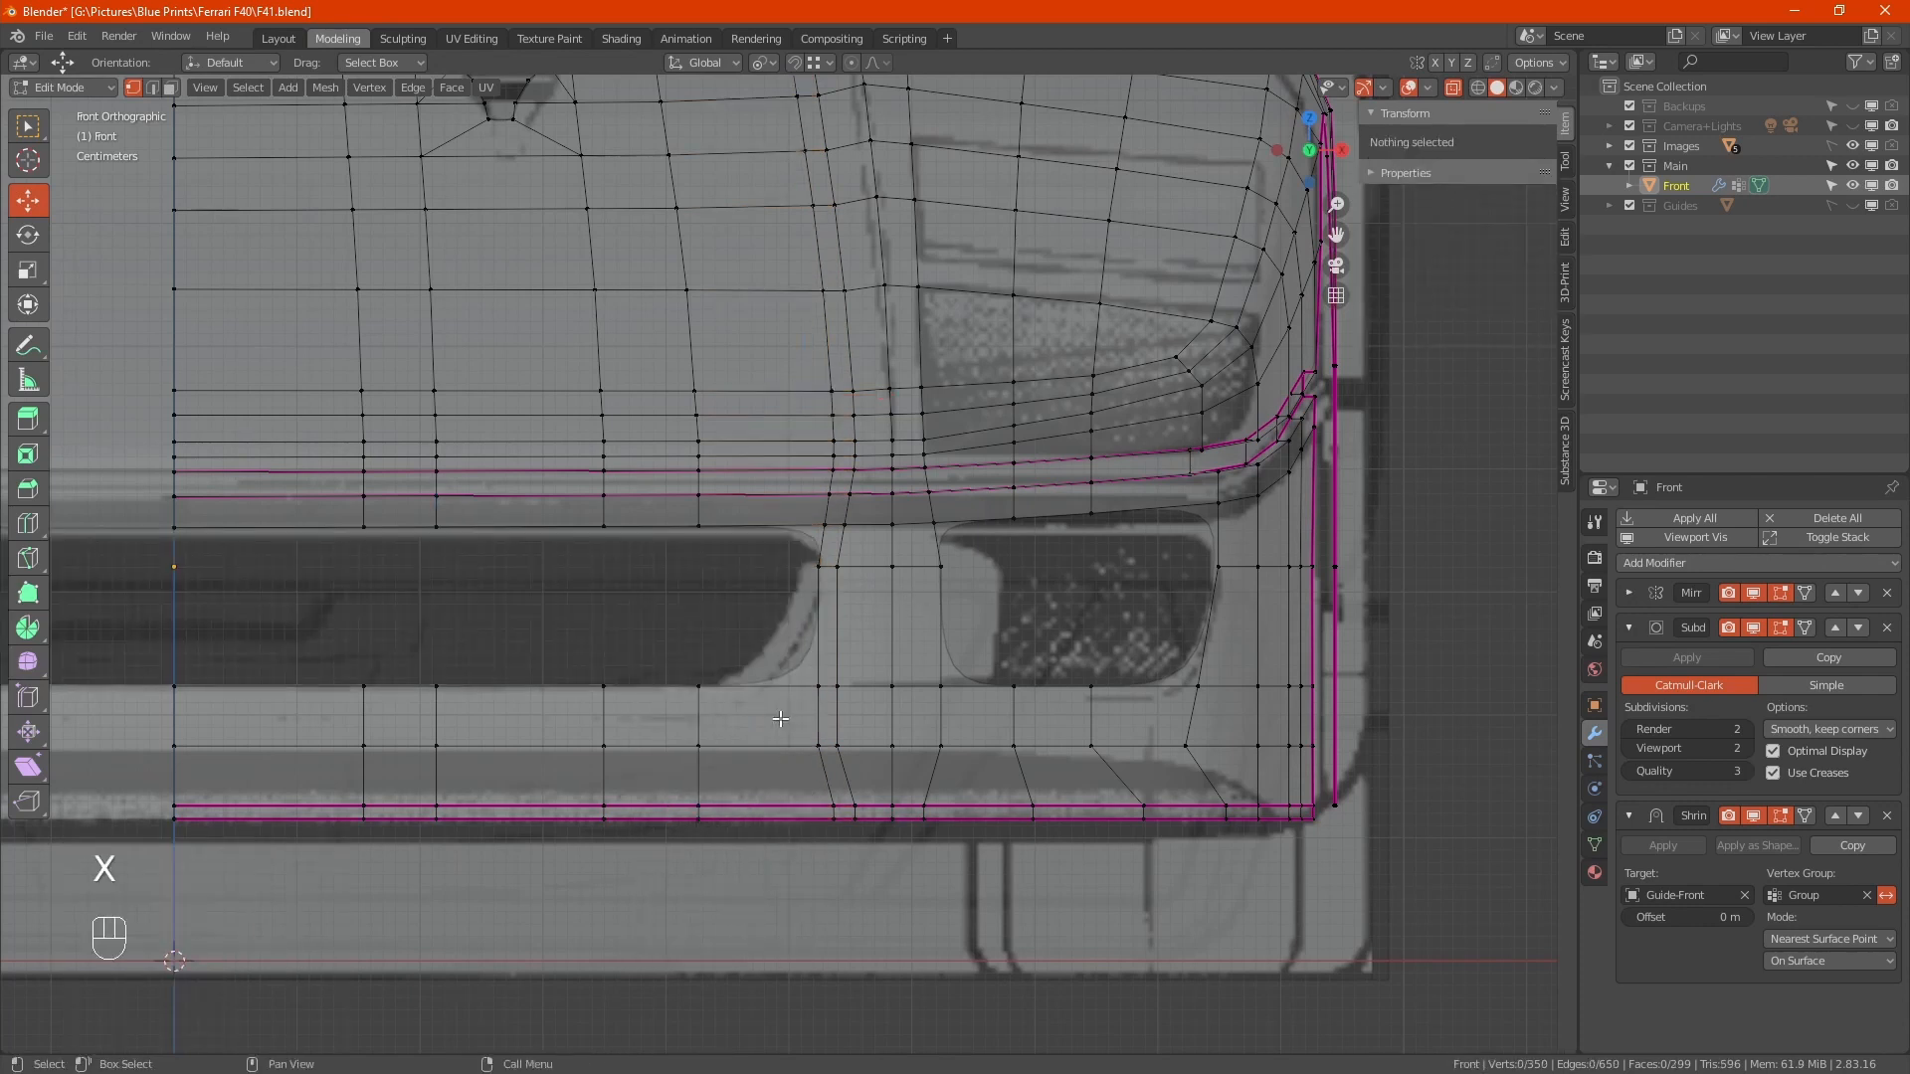
Dissolve the leftover vertical edge strip beneath the outer part of the central opening, including its vertices
{"action": "key", "text": "2"}
{"action": "left_click", "coordinate": [709, 732], "text": "alt"}
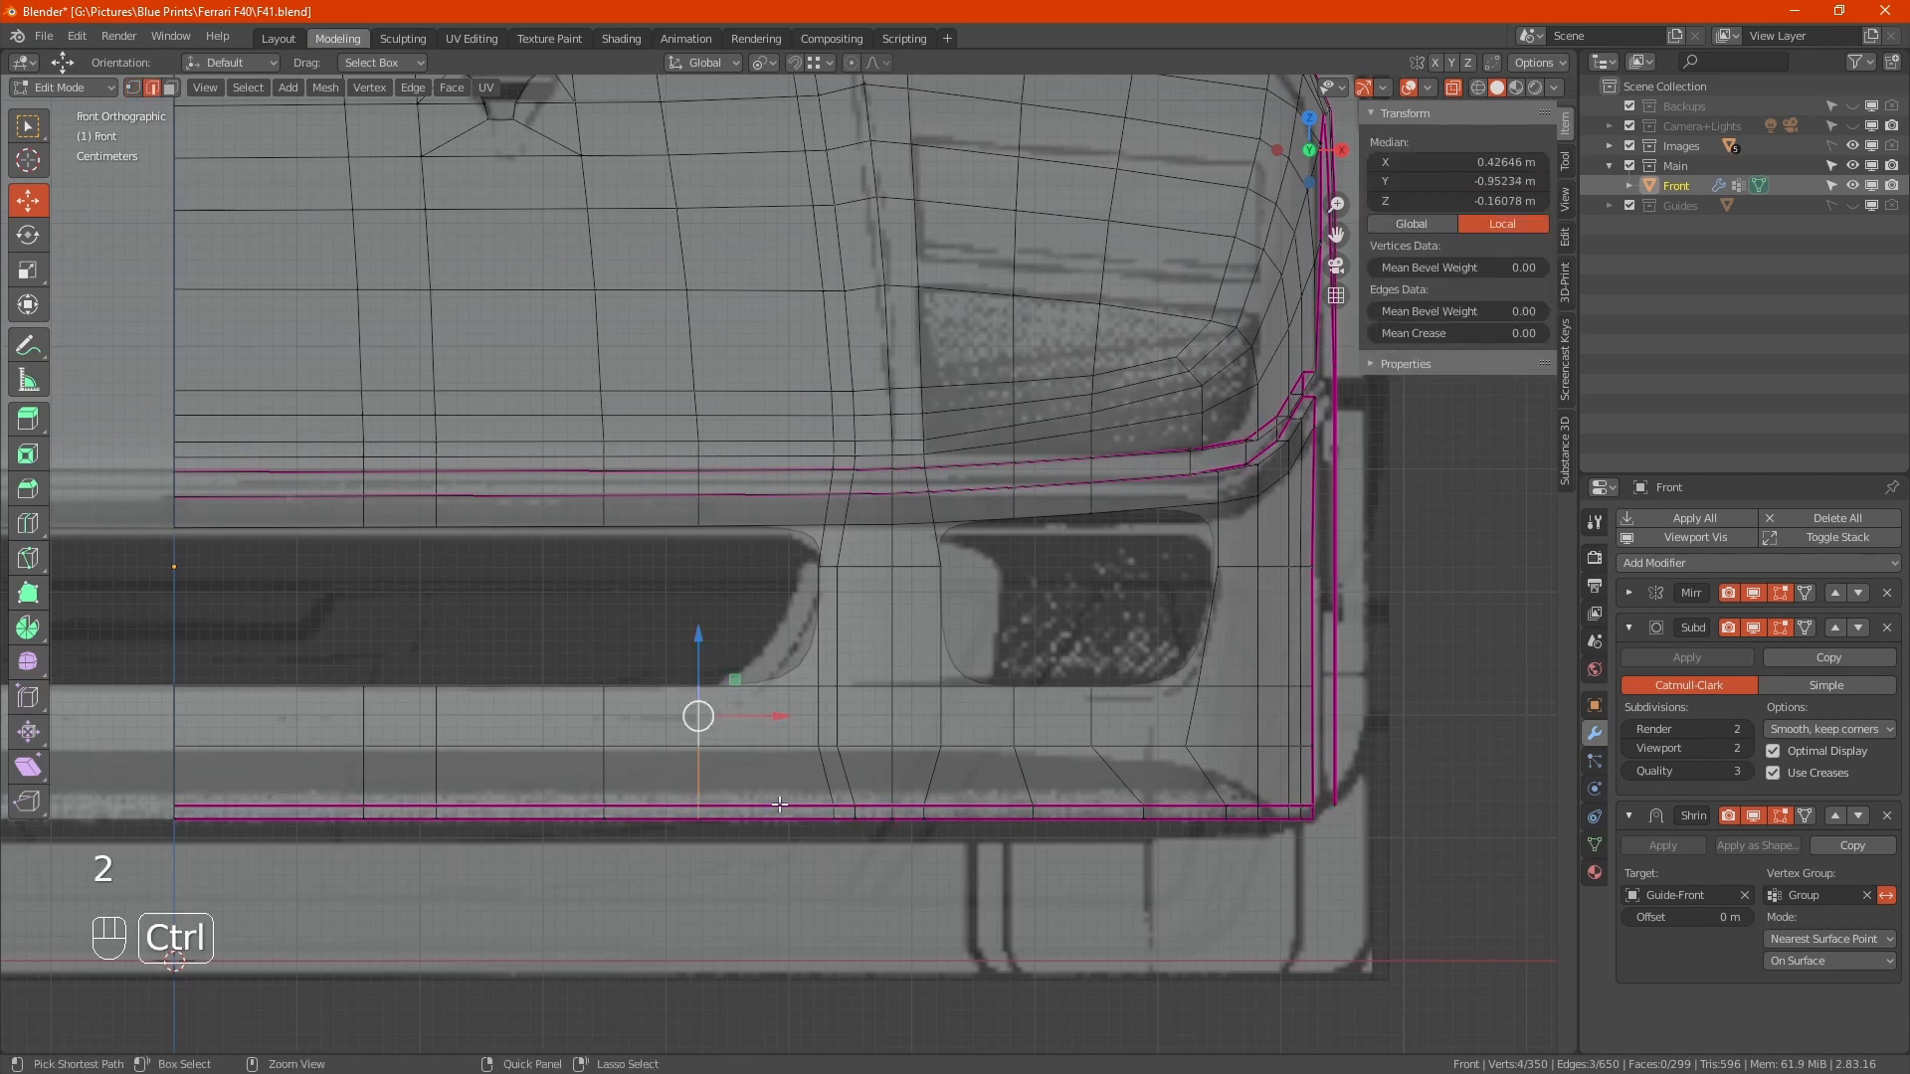
{"action": "key", "text": "ctrl+x"}
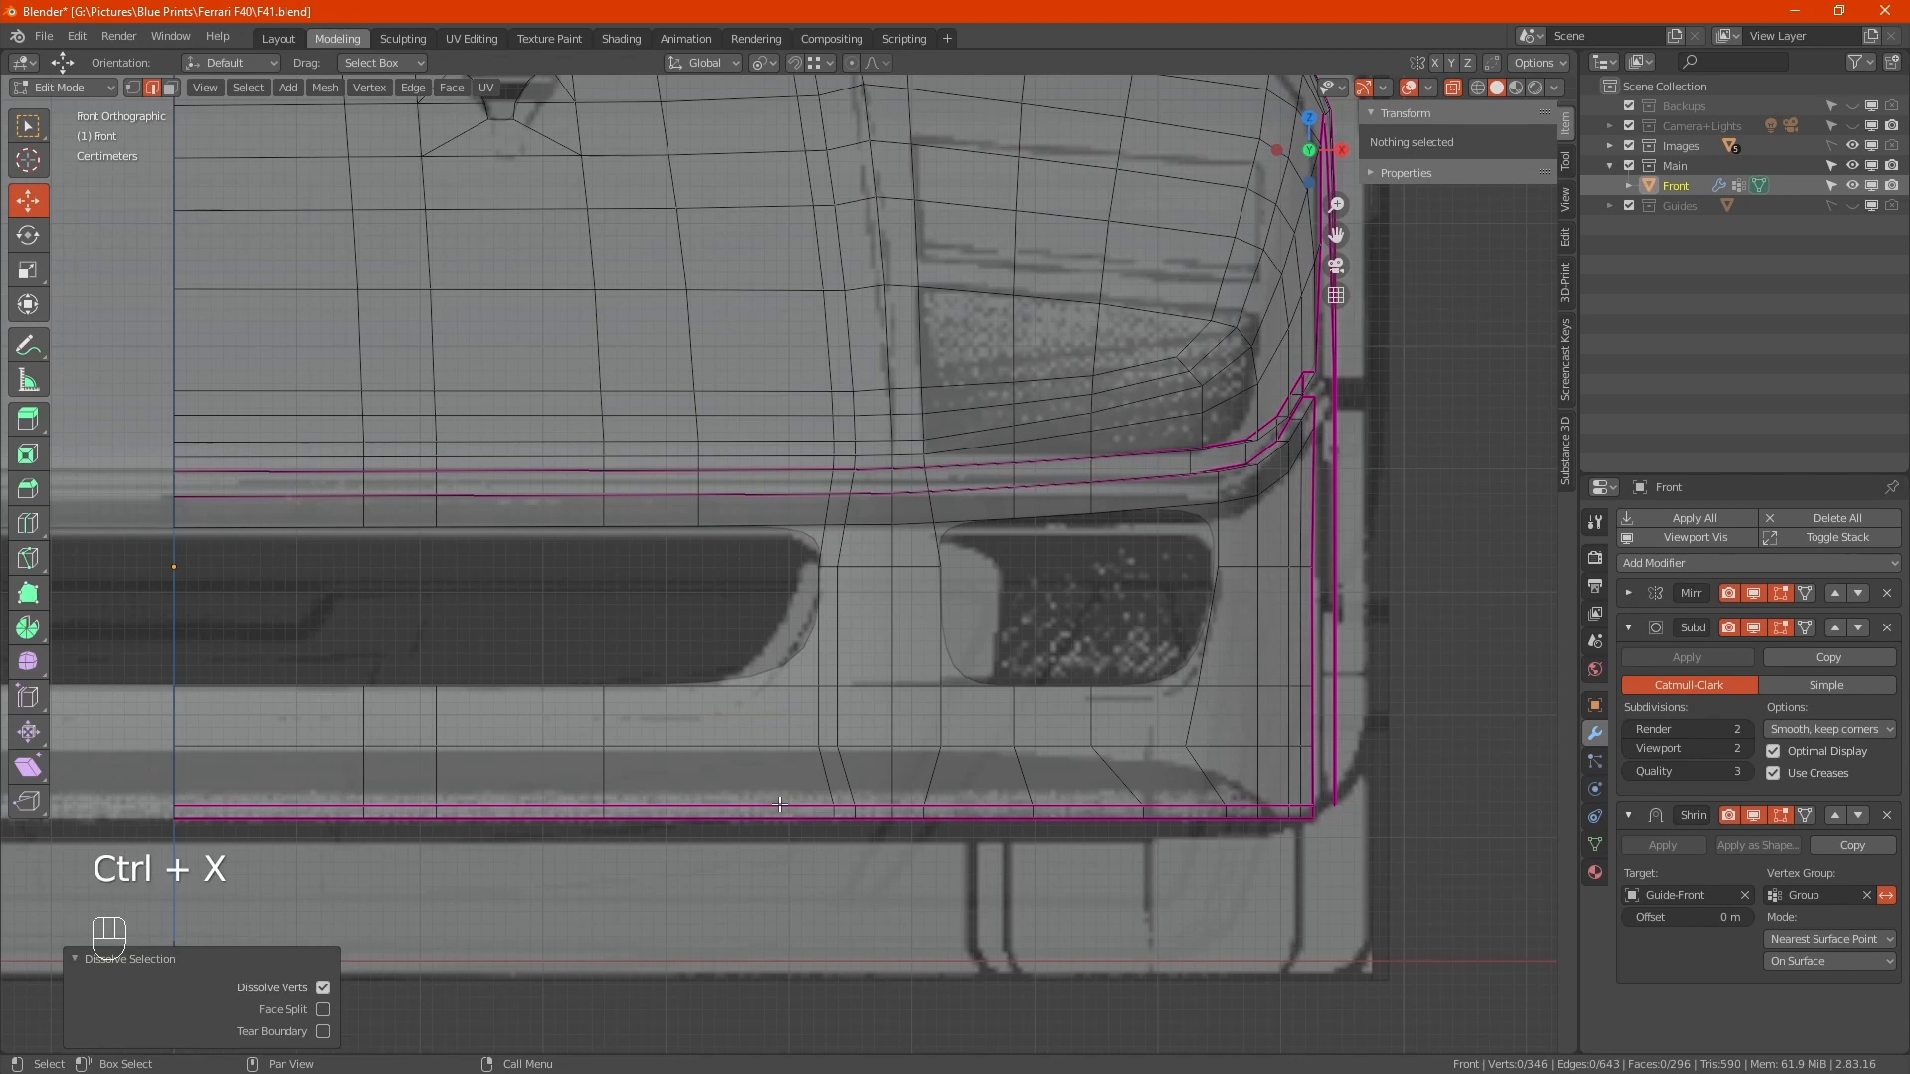
Select the vertex path from the central opening's lower outer corner to the bumper's bottom edge and edge-slide it inward by a factor of about 0.111
{"action": "key", "text": "1"}
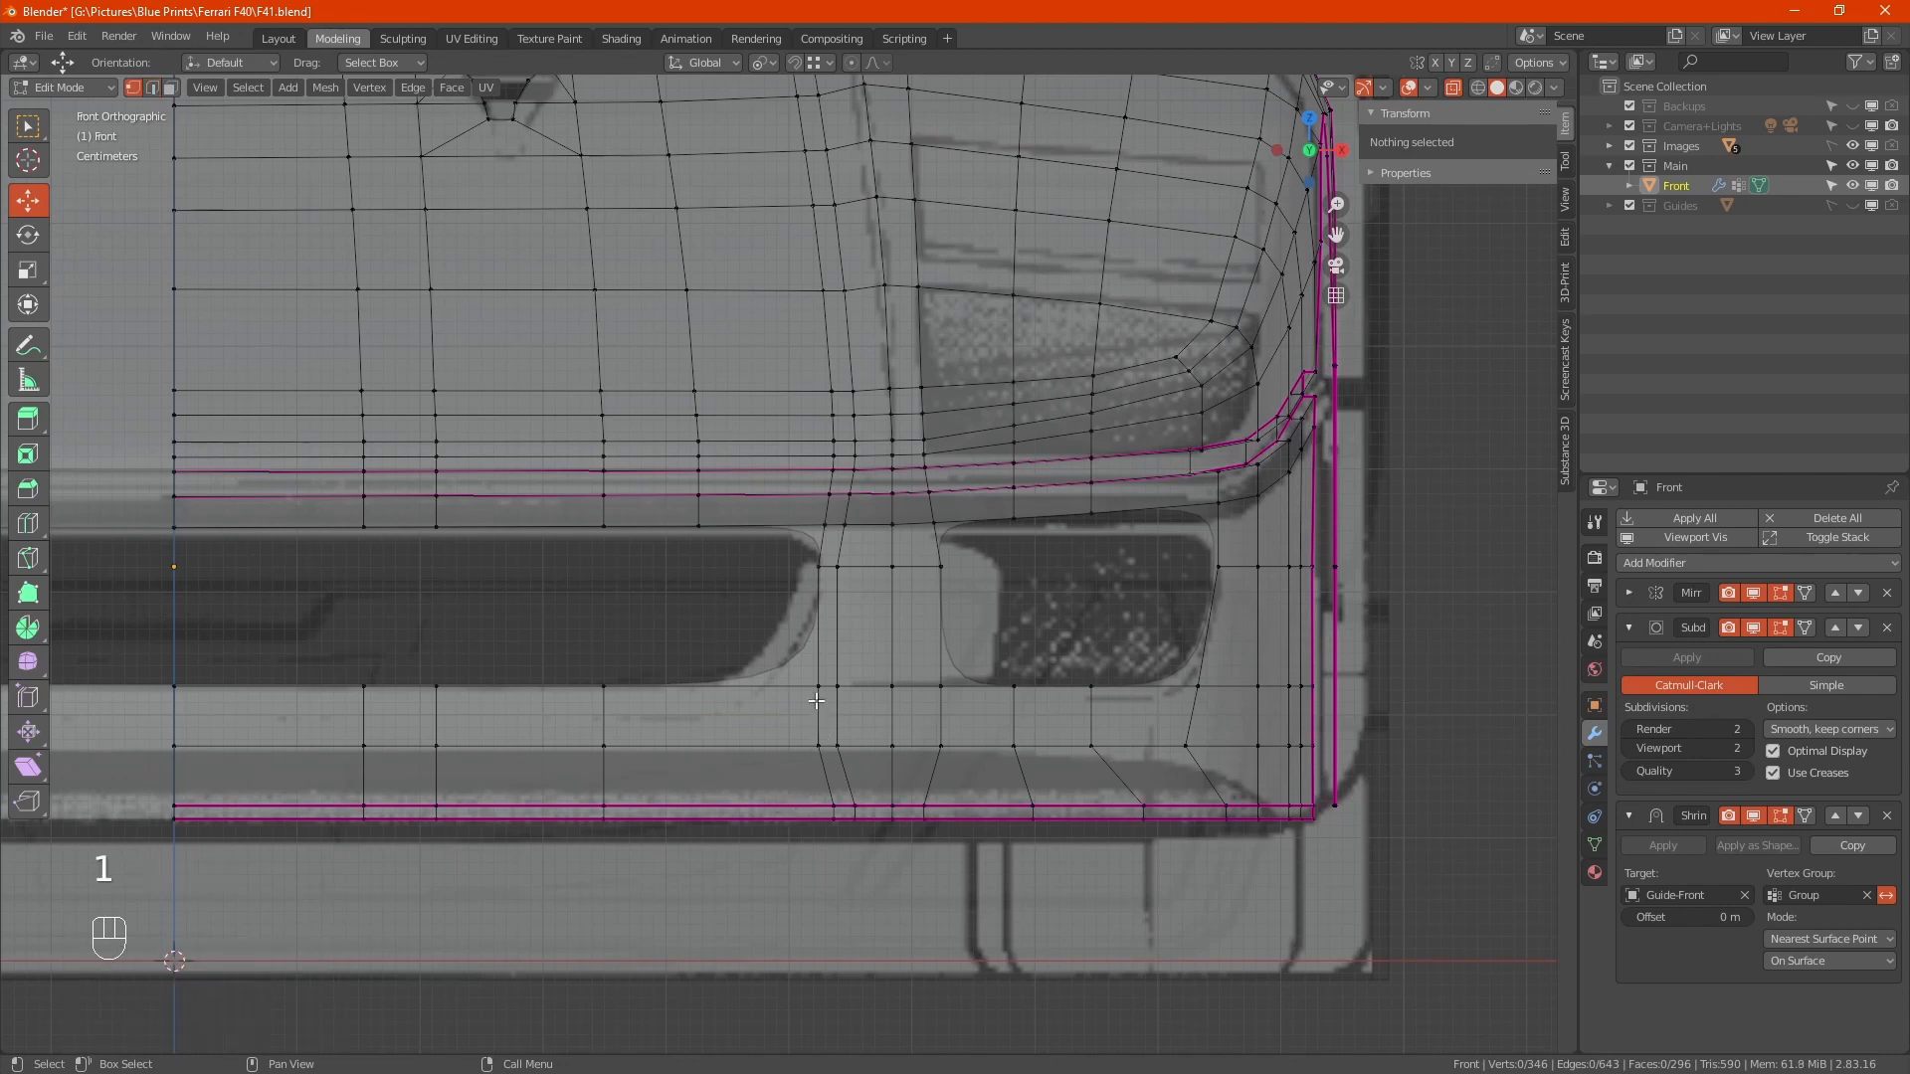
{"action": "left_click", "coordinate": [818, 687]}
{"action": "left_click", "coordinate": [837, 828], "text": "ctrl"}
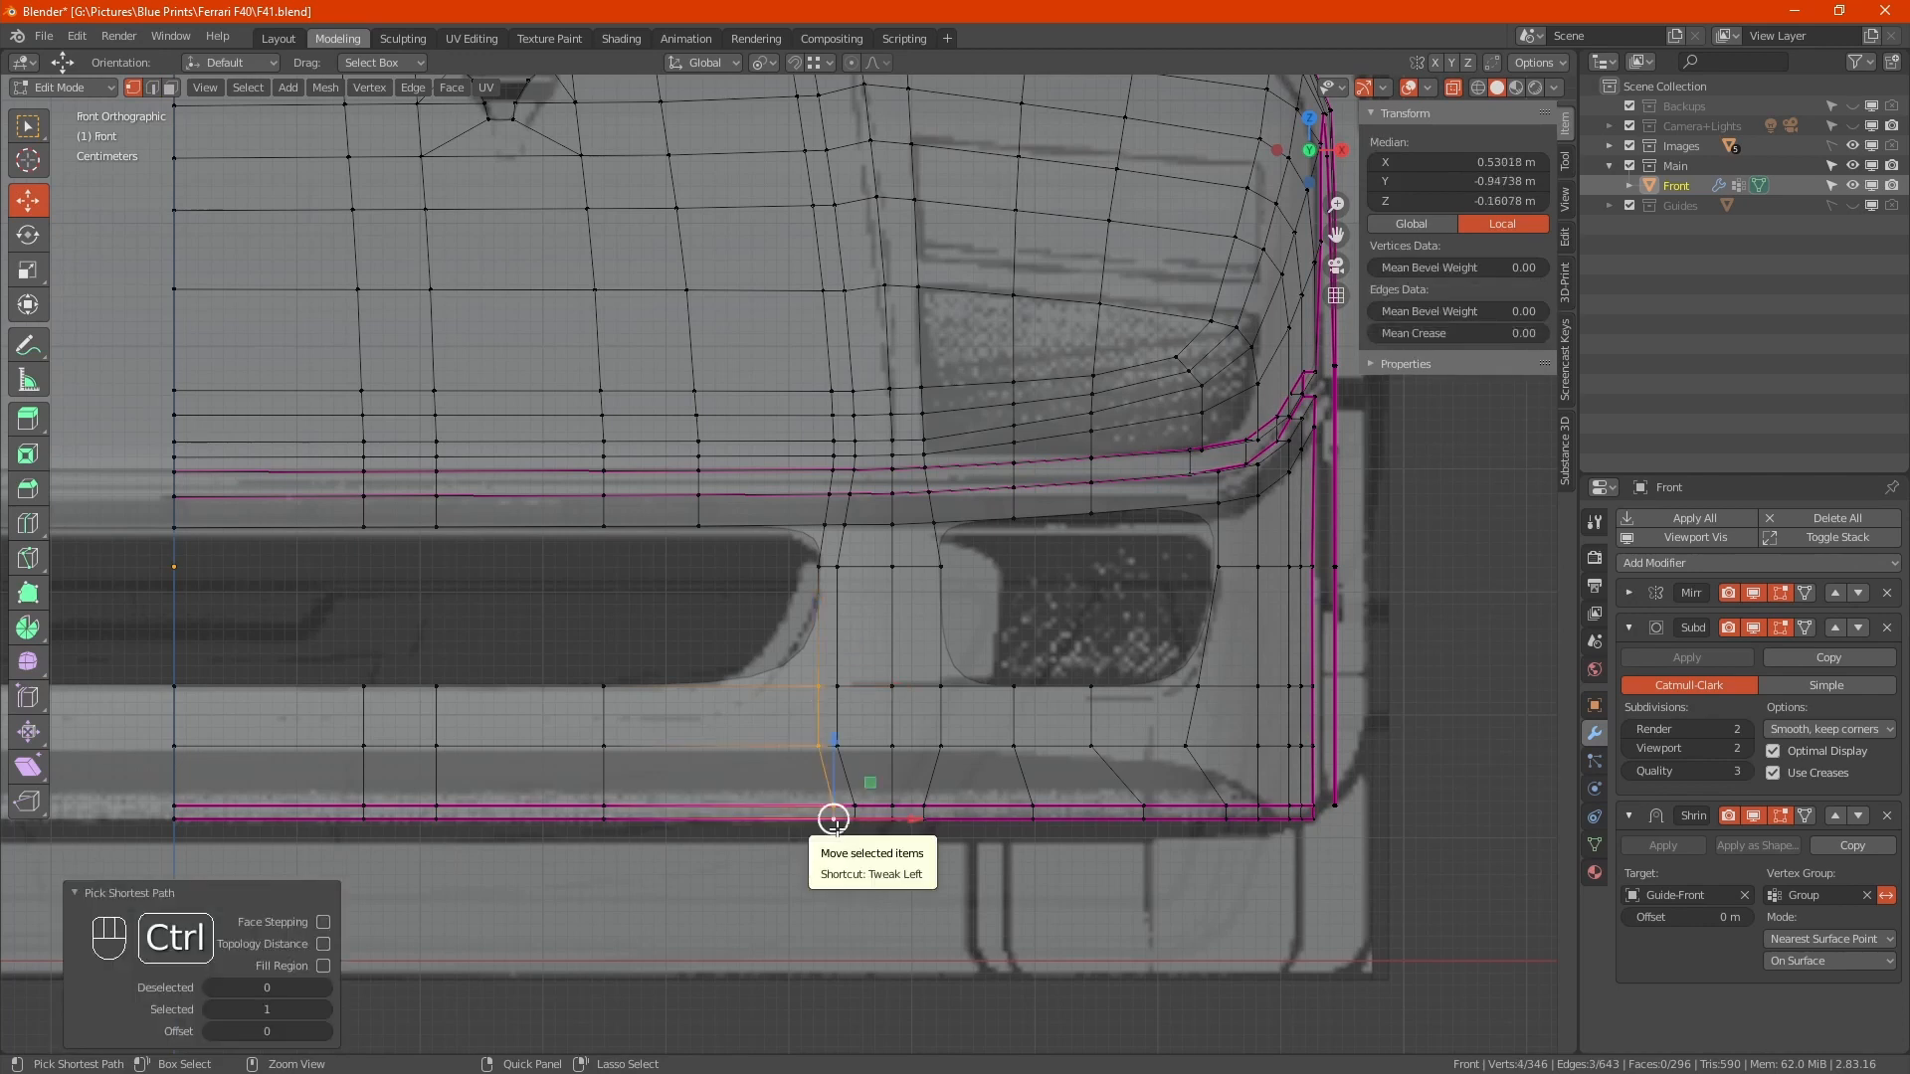
{"action": "key", "text": "g"}
{"action": "key", "text": "g"}
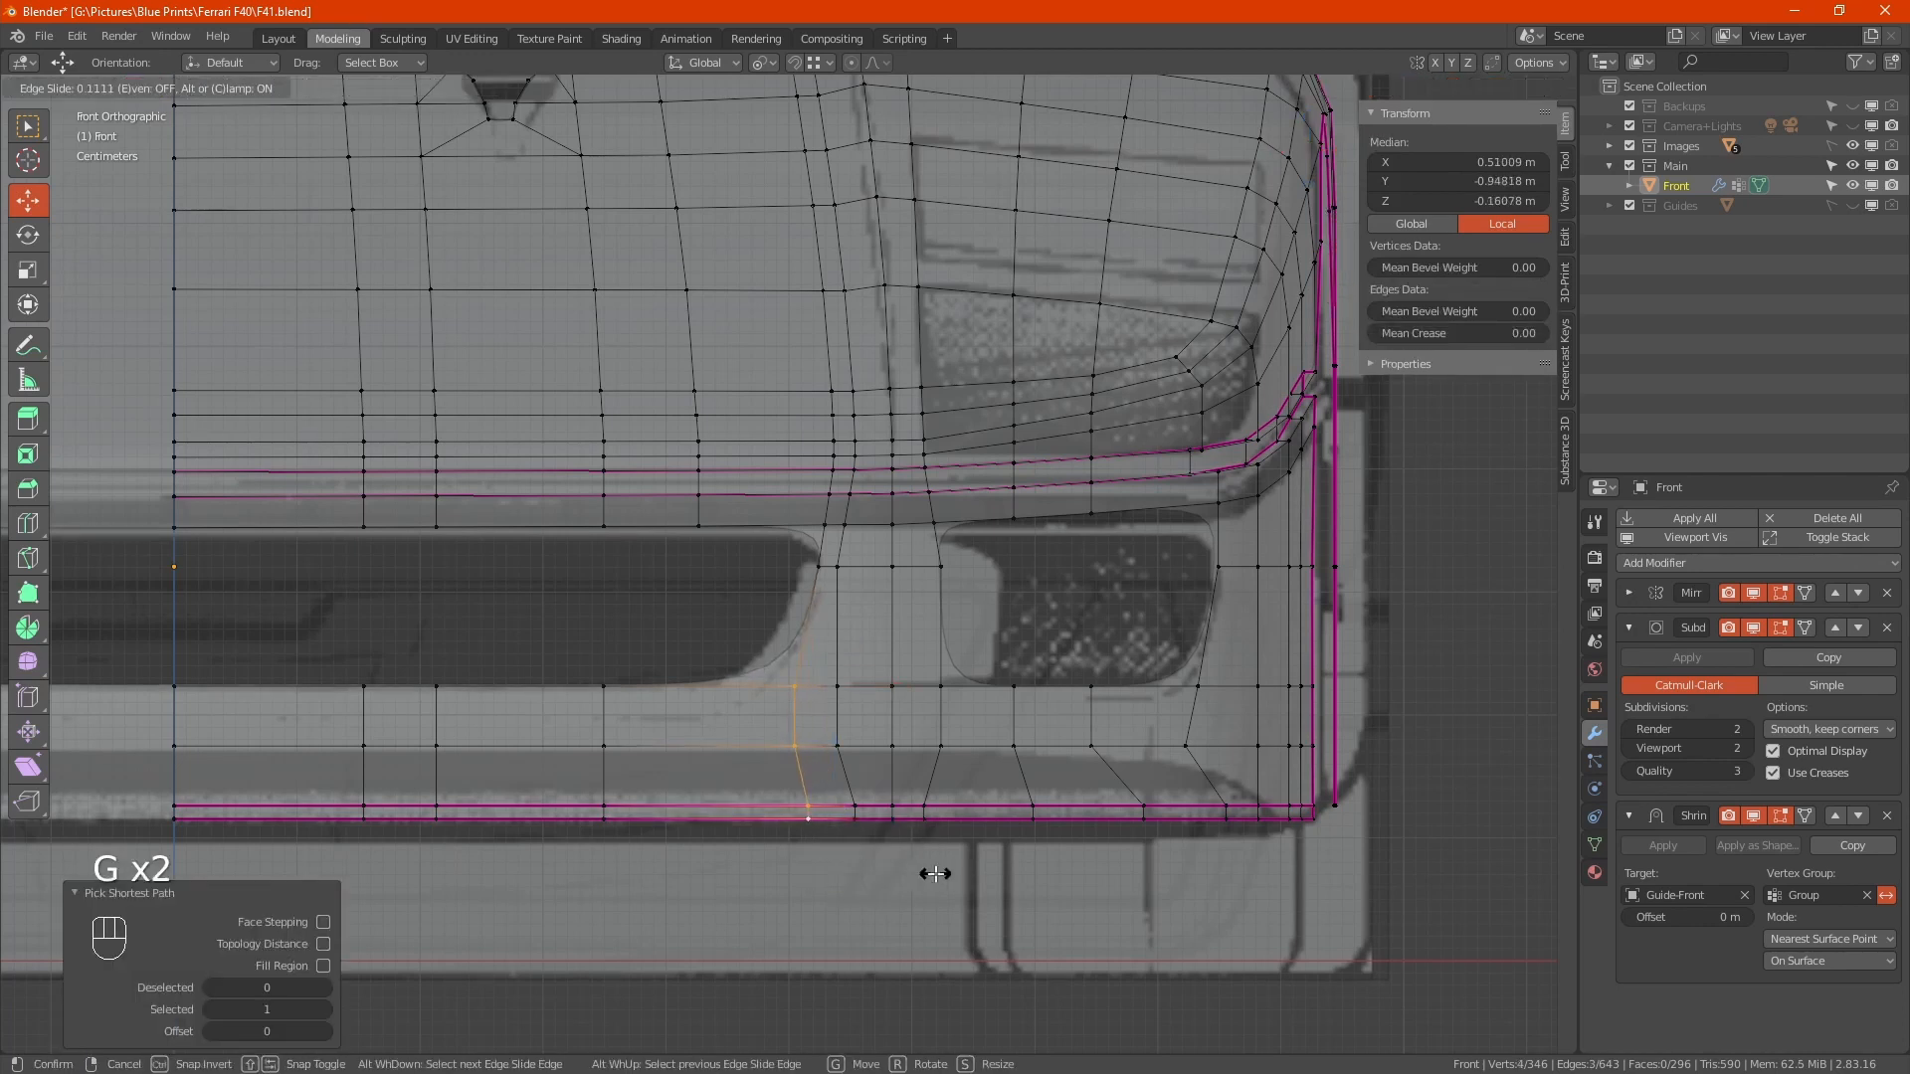
{"action": "left_click", "coordinate": [935, 873]}
Edge-slide the two bottom-edge vertices below the central opening's outer corner further inward by a factor of about 0.063
{"action": "left_click_drag", "start_coordinate": [764, 774], "coordinate": [859, 862]}
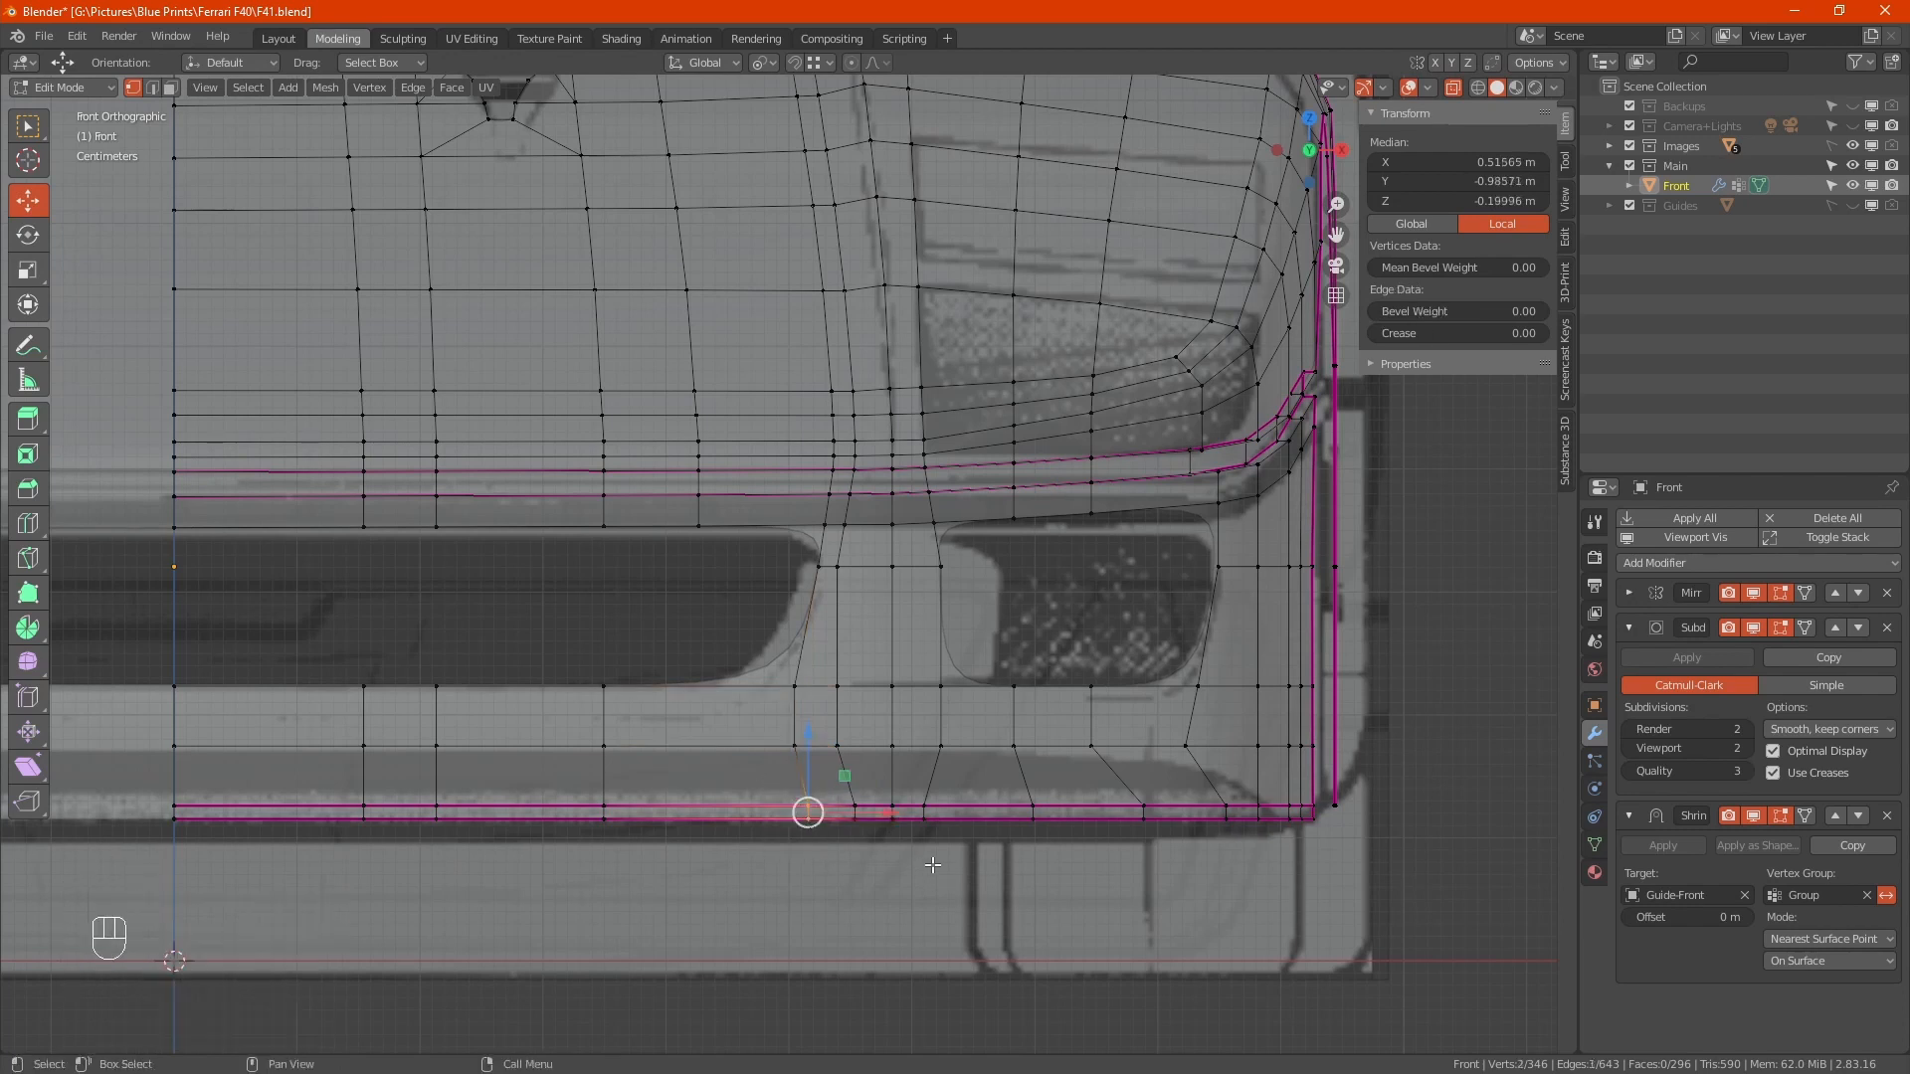
{"action": "key", "text": "g"}
{"action": "key", "text": "g"}
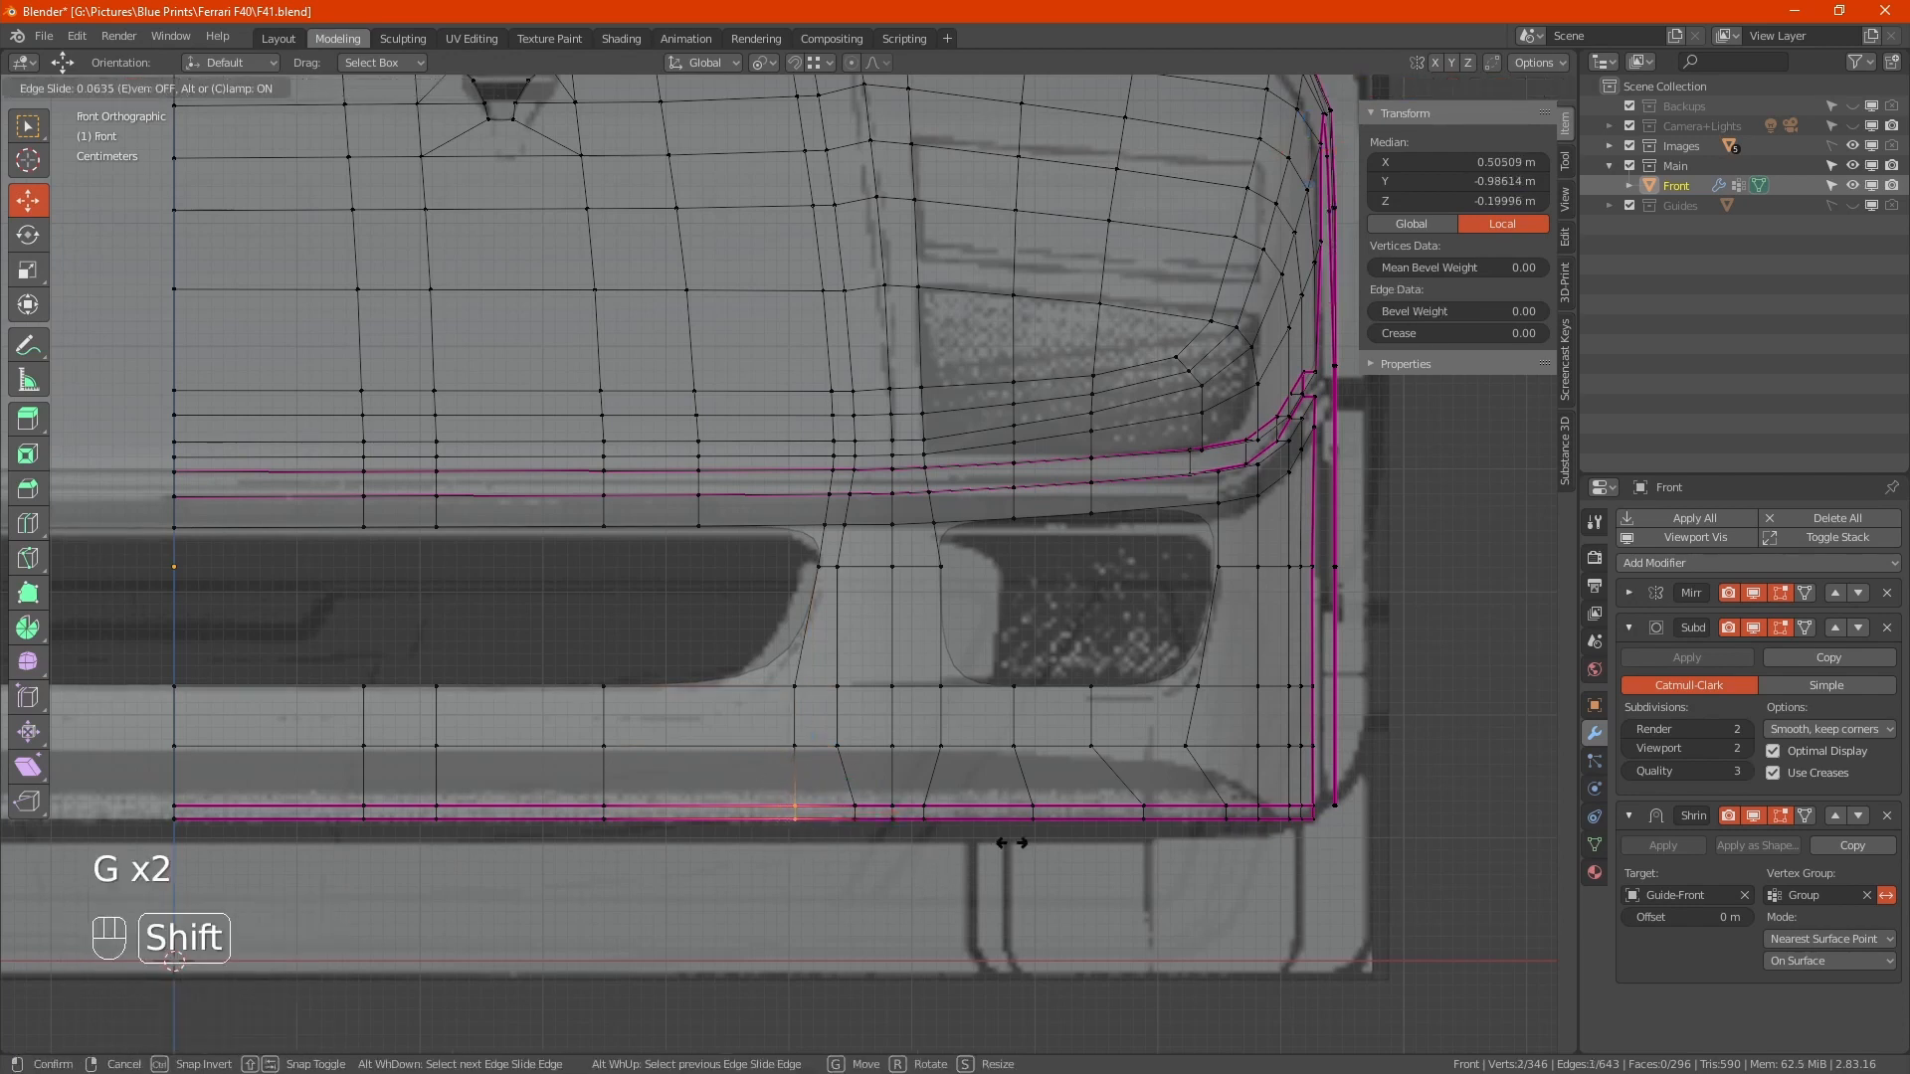
{"action": "left_click", "coordinate": [1012, 843]}
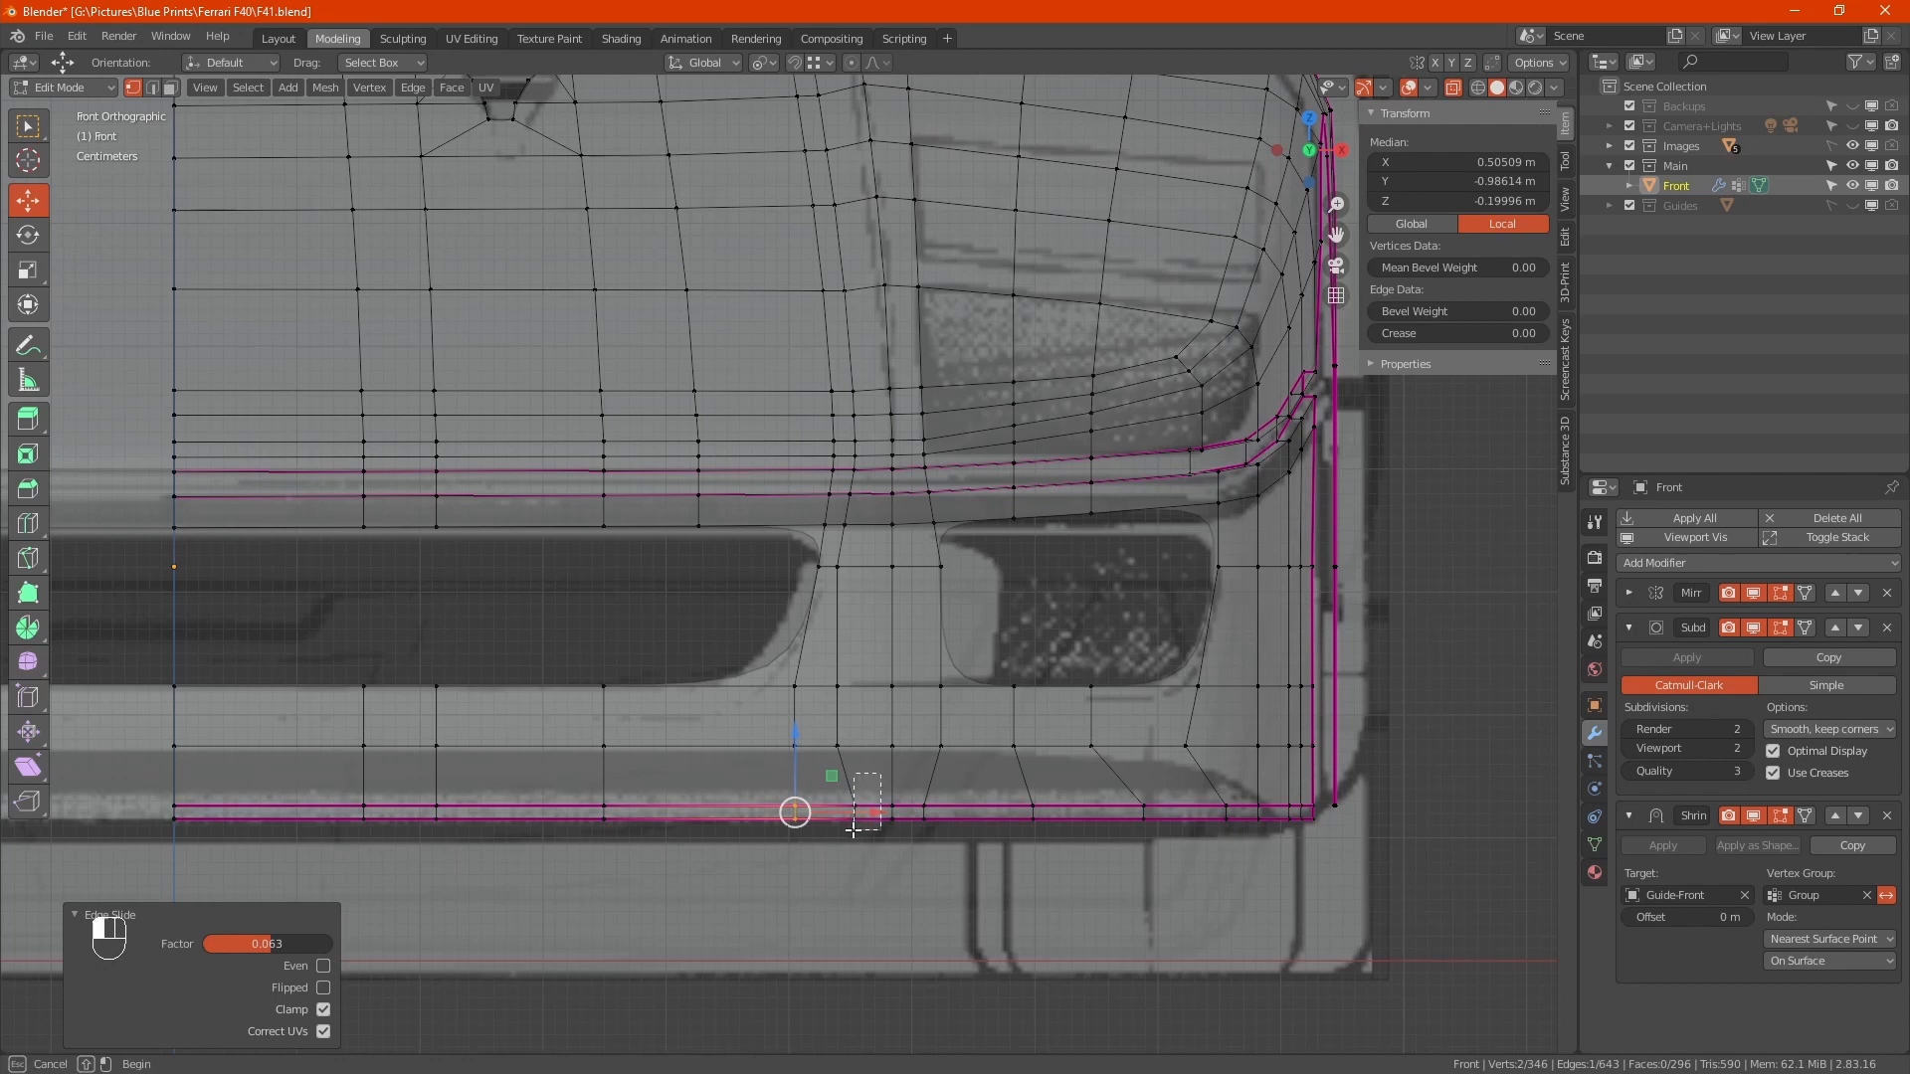
Select the six bottom-edge vertices below the bar between the openings and check both openings on the solid bumper
{"action": "key", "text": "ctrl+z"}
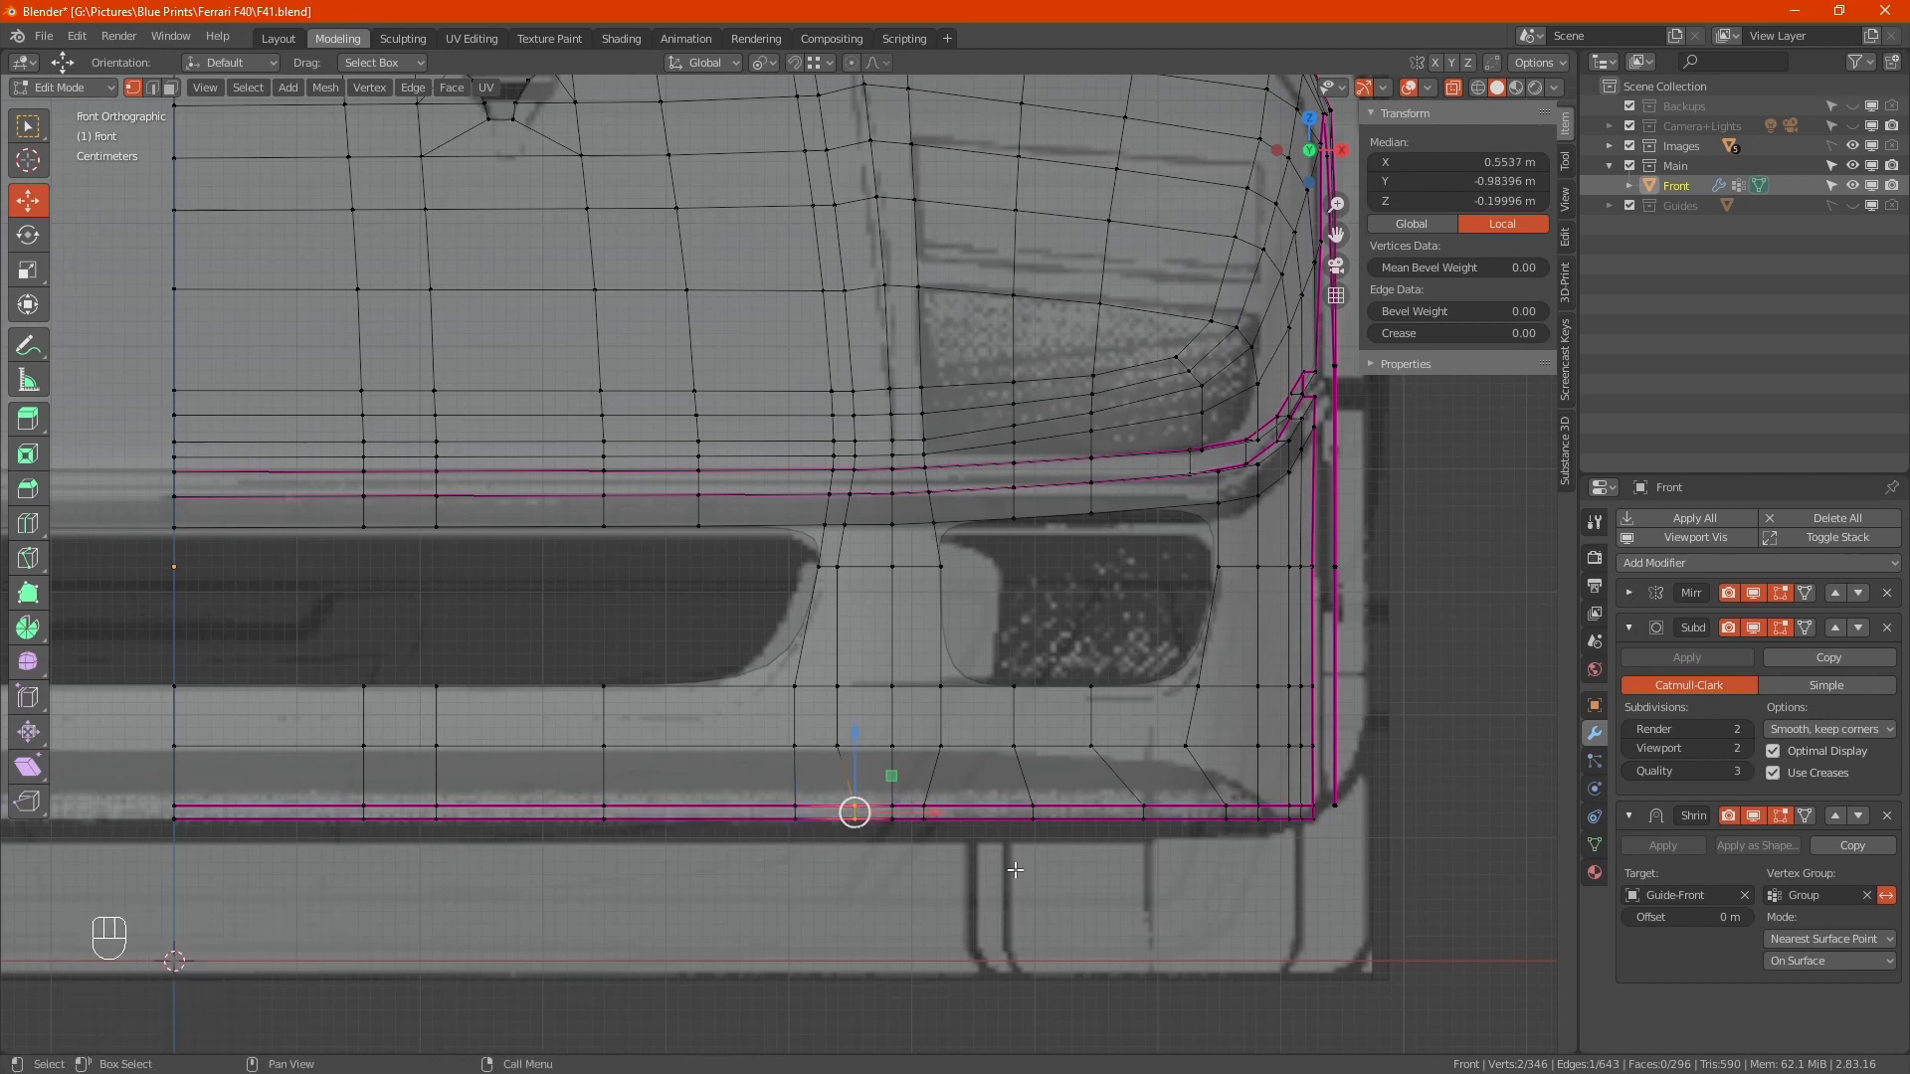
{"action": "left_click", "coordinate": [1015, 870]}
{"action": "left_click_drag", "start_coordinate": [831, 792], "coordinate": [929, 857]}
{"action": "scroll", "coordinate": [932, 846], "scroll_direction": "down", "scroll_amount": 5}
{"action": "key", "text": "alt+z"}
{"action": "middle_click_drag", "start_coordinate": [935, 841], "coordinate": [870, 898]}
{"action": "scroll", "coordinate": [871, 898], "scroll_direction": "up", "scroll_amount": 10}
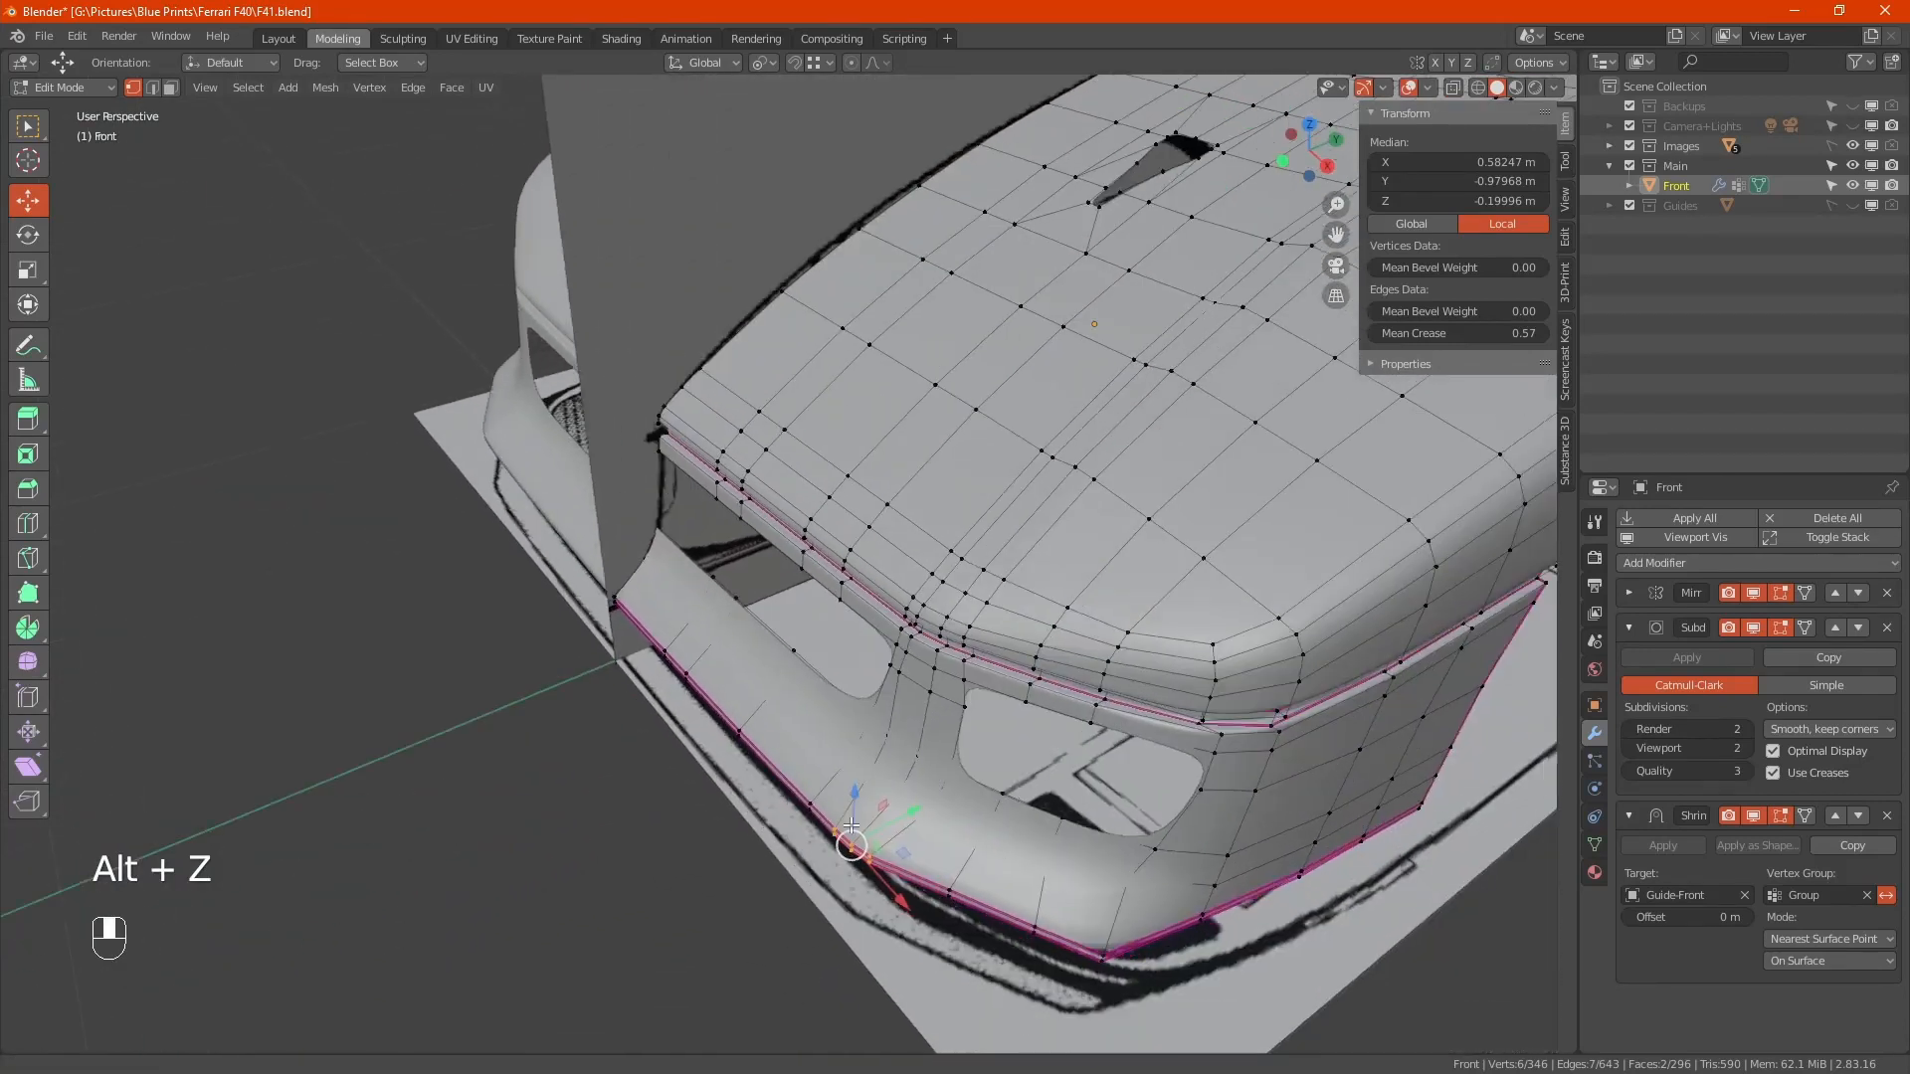
Switch to the reference image board and examine the front bumper and its grille openings in the car photos
{"action": "scroll", "coordinate": [717, 635], "scroll_direction": "down", "scroll_amount": 3}
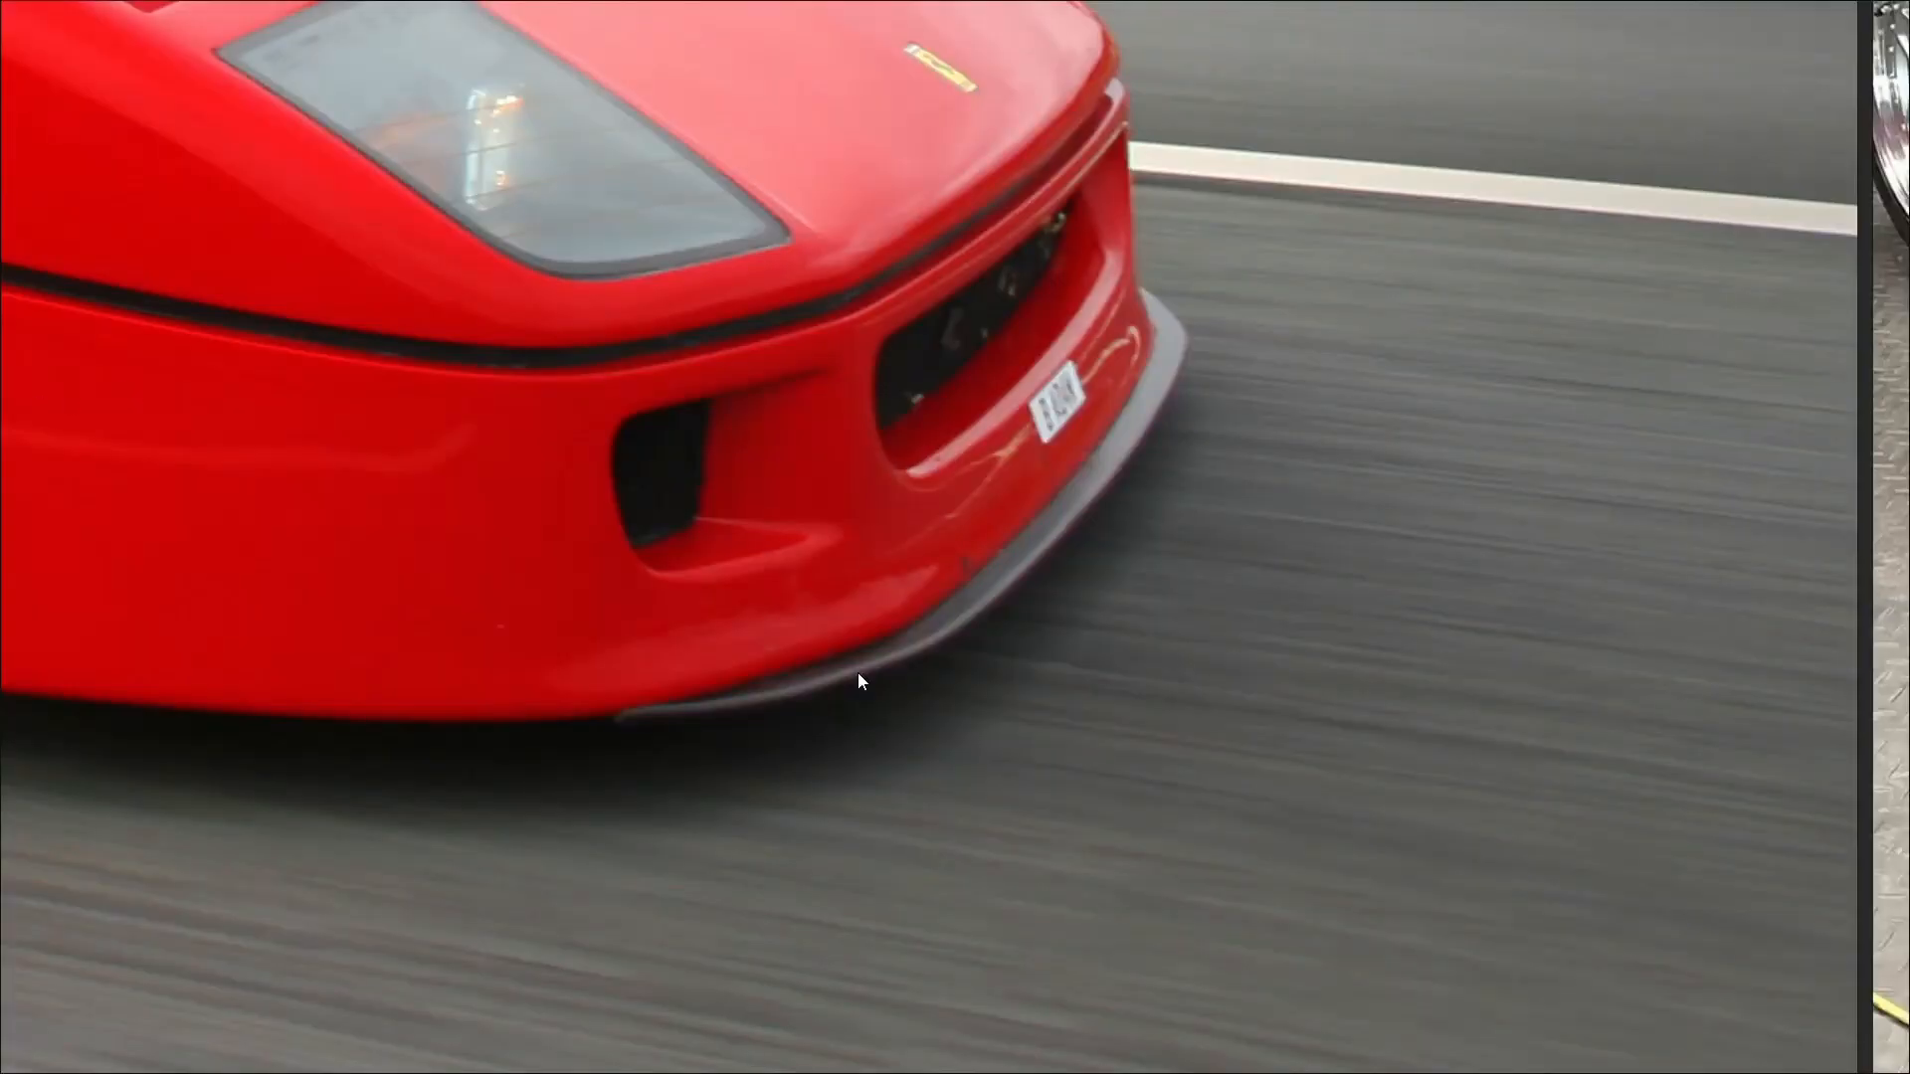
{"action": "scroll", "coordinate": [858, 672], "scroll_direction": "down", "scroll_amount": 3}
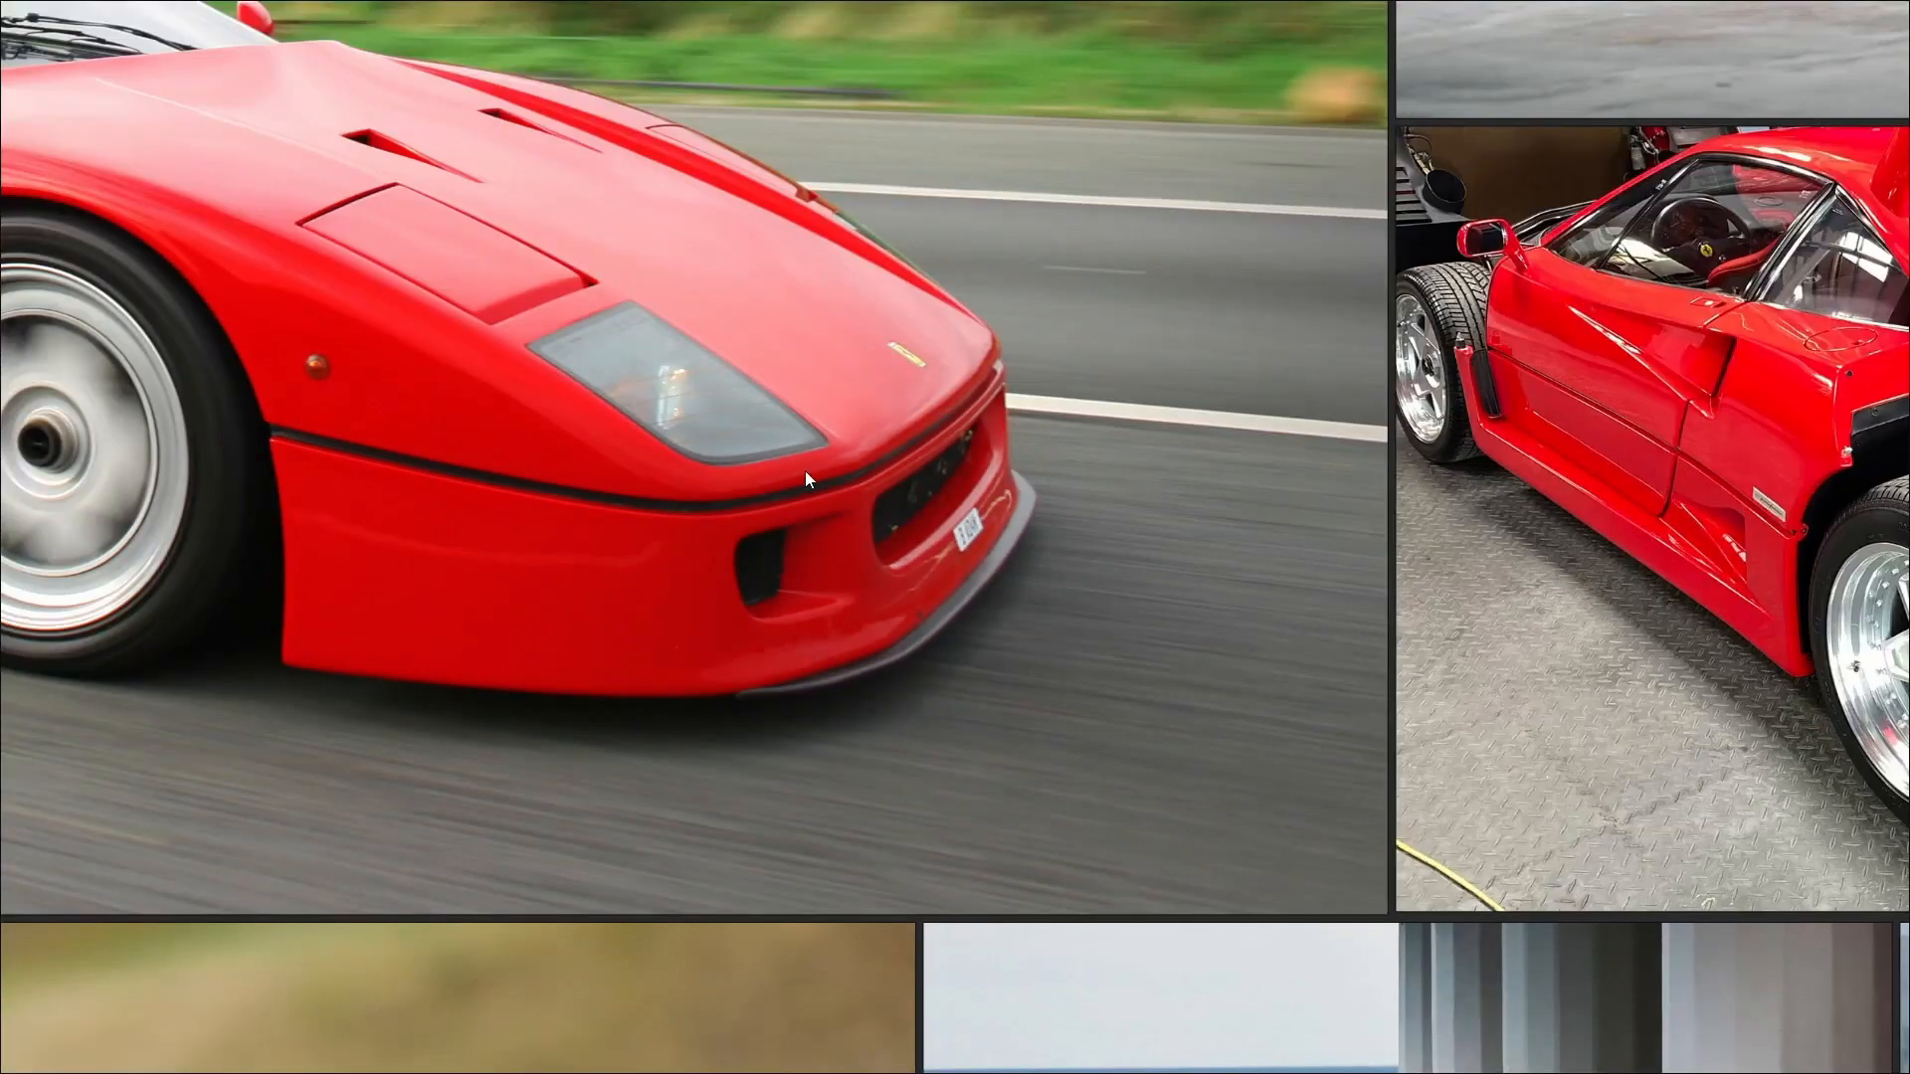
{"action": "middle_click_drag", "start_coordinate": [756, 413], "coordinate": [983, 446]}
{"action": "scroll", "coordinate": [982, 447], "scroll_direction": "down", "scroll_amount": 4}
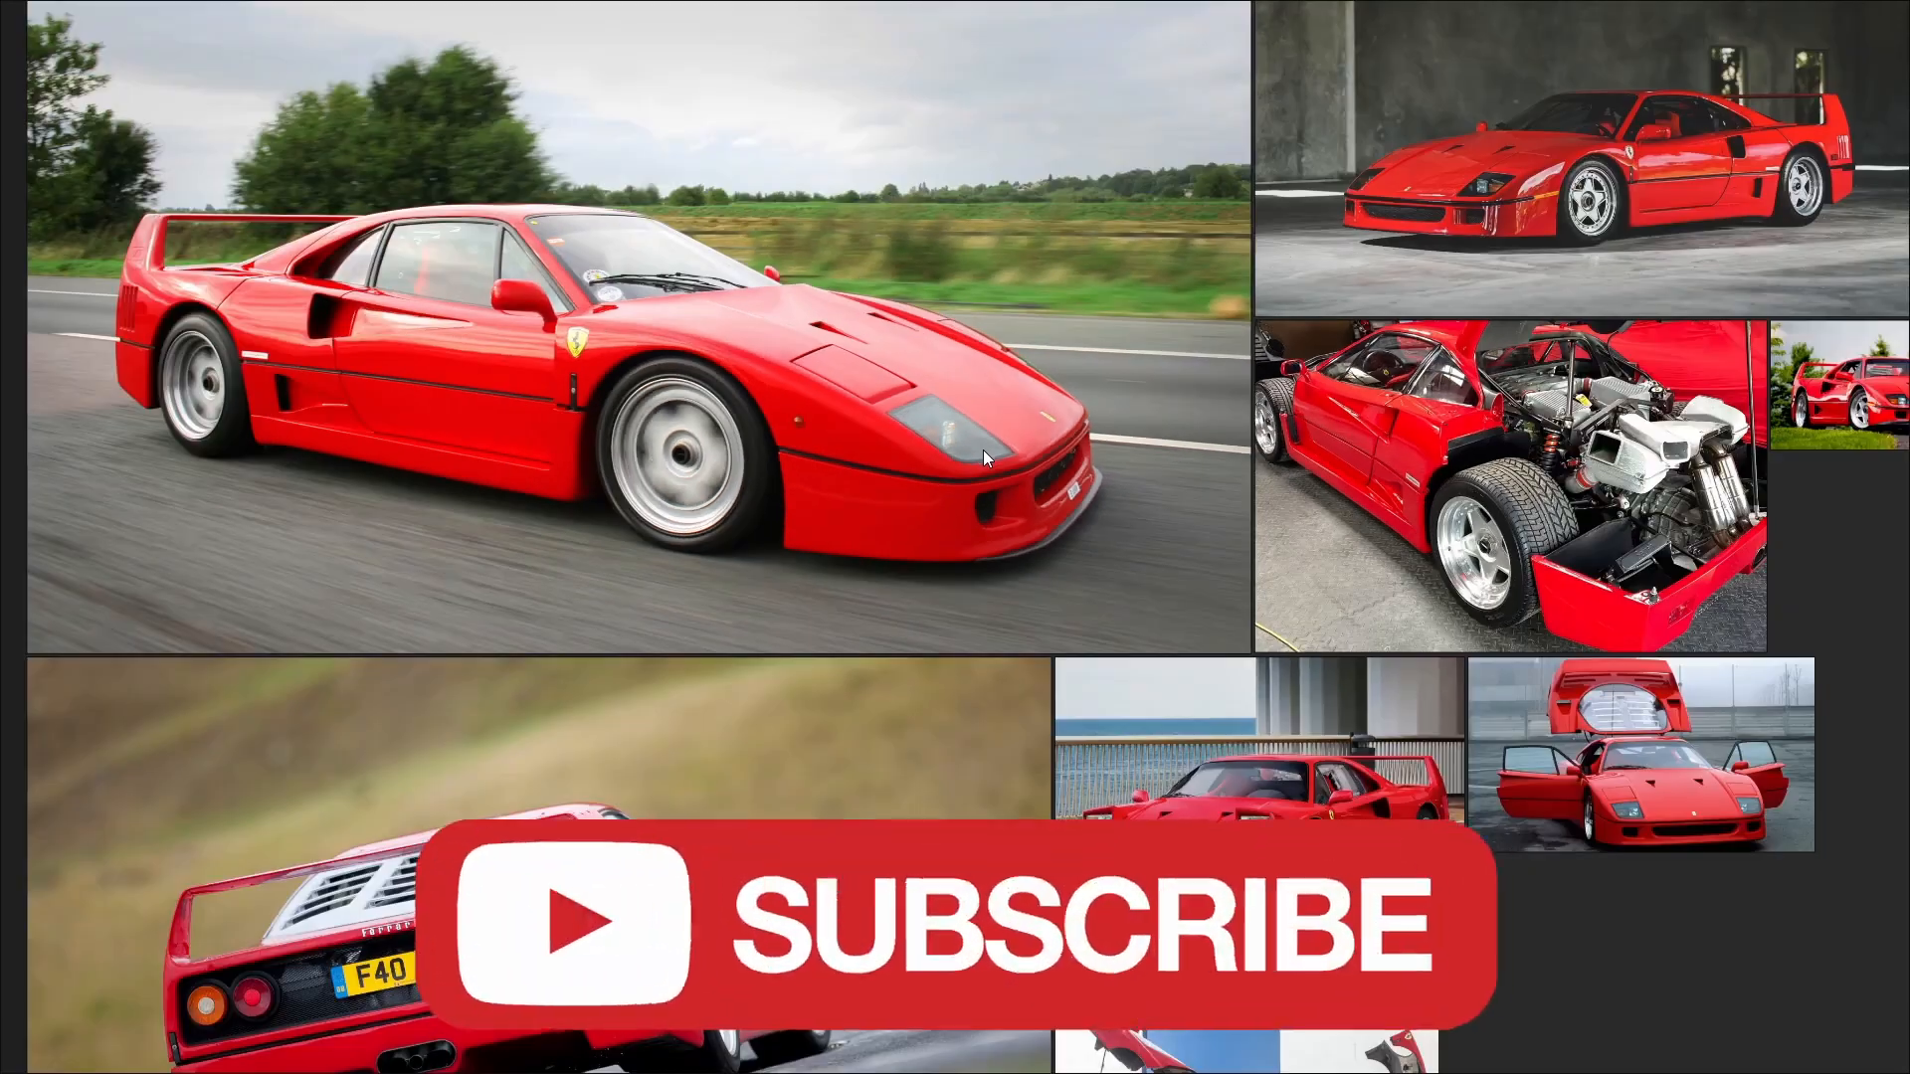
{"action": "middle_click_drag", "start_coordinate": [1079, 734], "coordinate": [805, 383]}
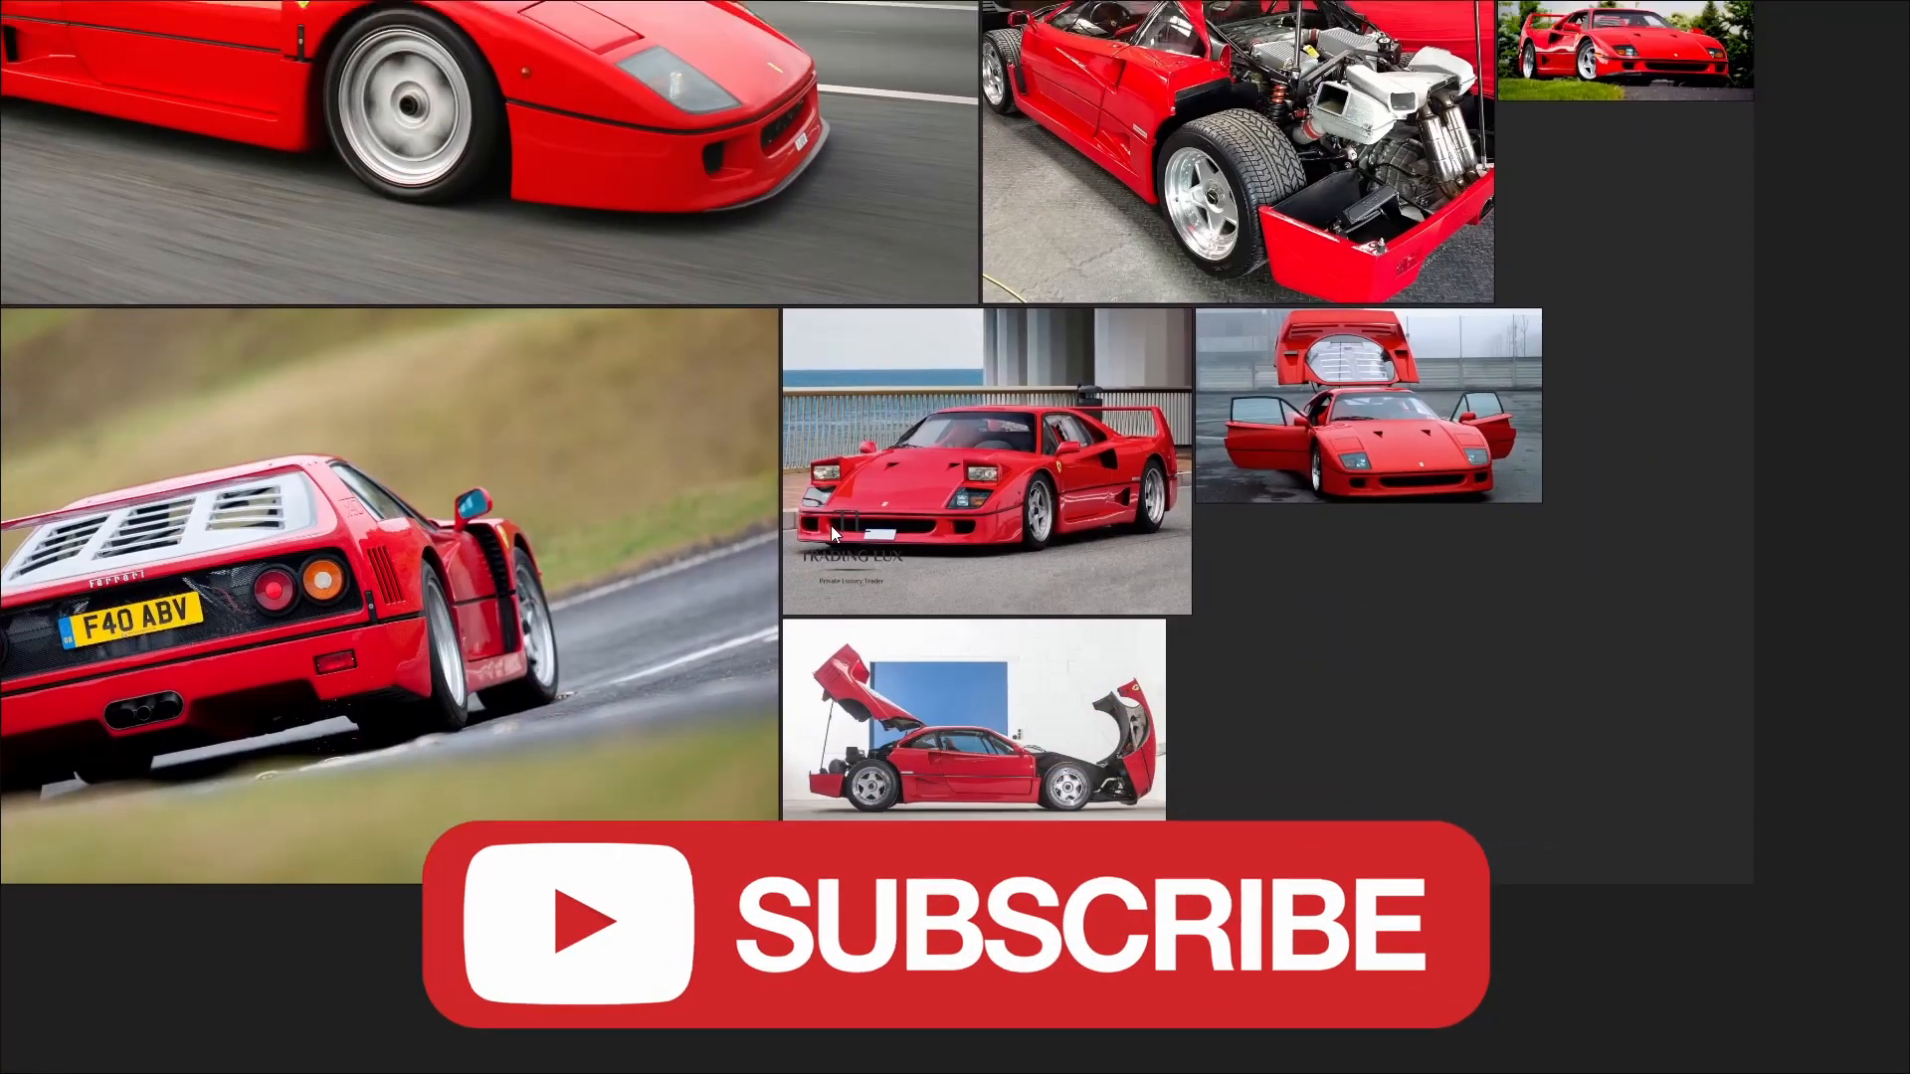
{"action": "middle_click_drag", "start_coordinate": [973, 288], "coordinate": [962, 619]}
{"action": "middle_click_drag", "start_coordinate": [1165, 327], "coordinate": [1091, 246]}
{"action": "scroll", "coordinate": [1316, 746], "scroll_direction": "up", "scroll_amount": 5}
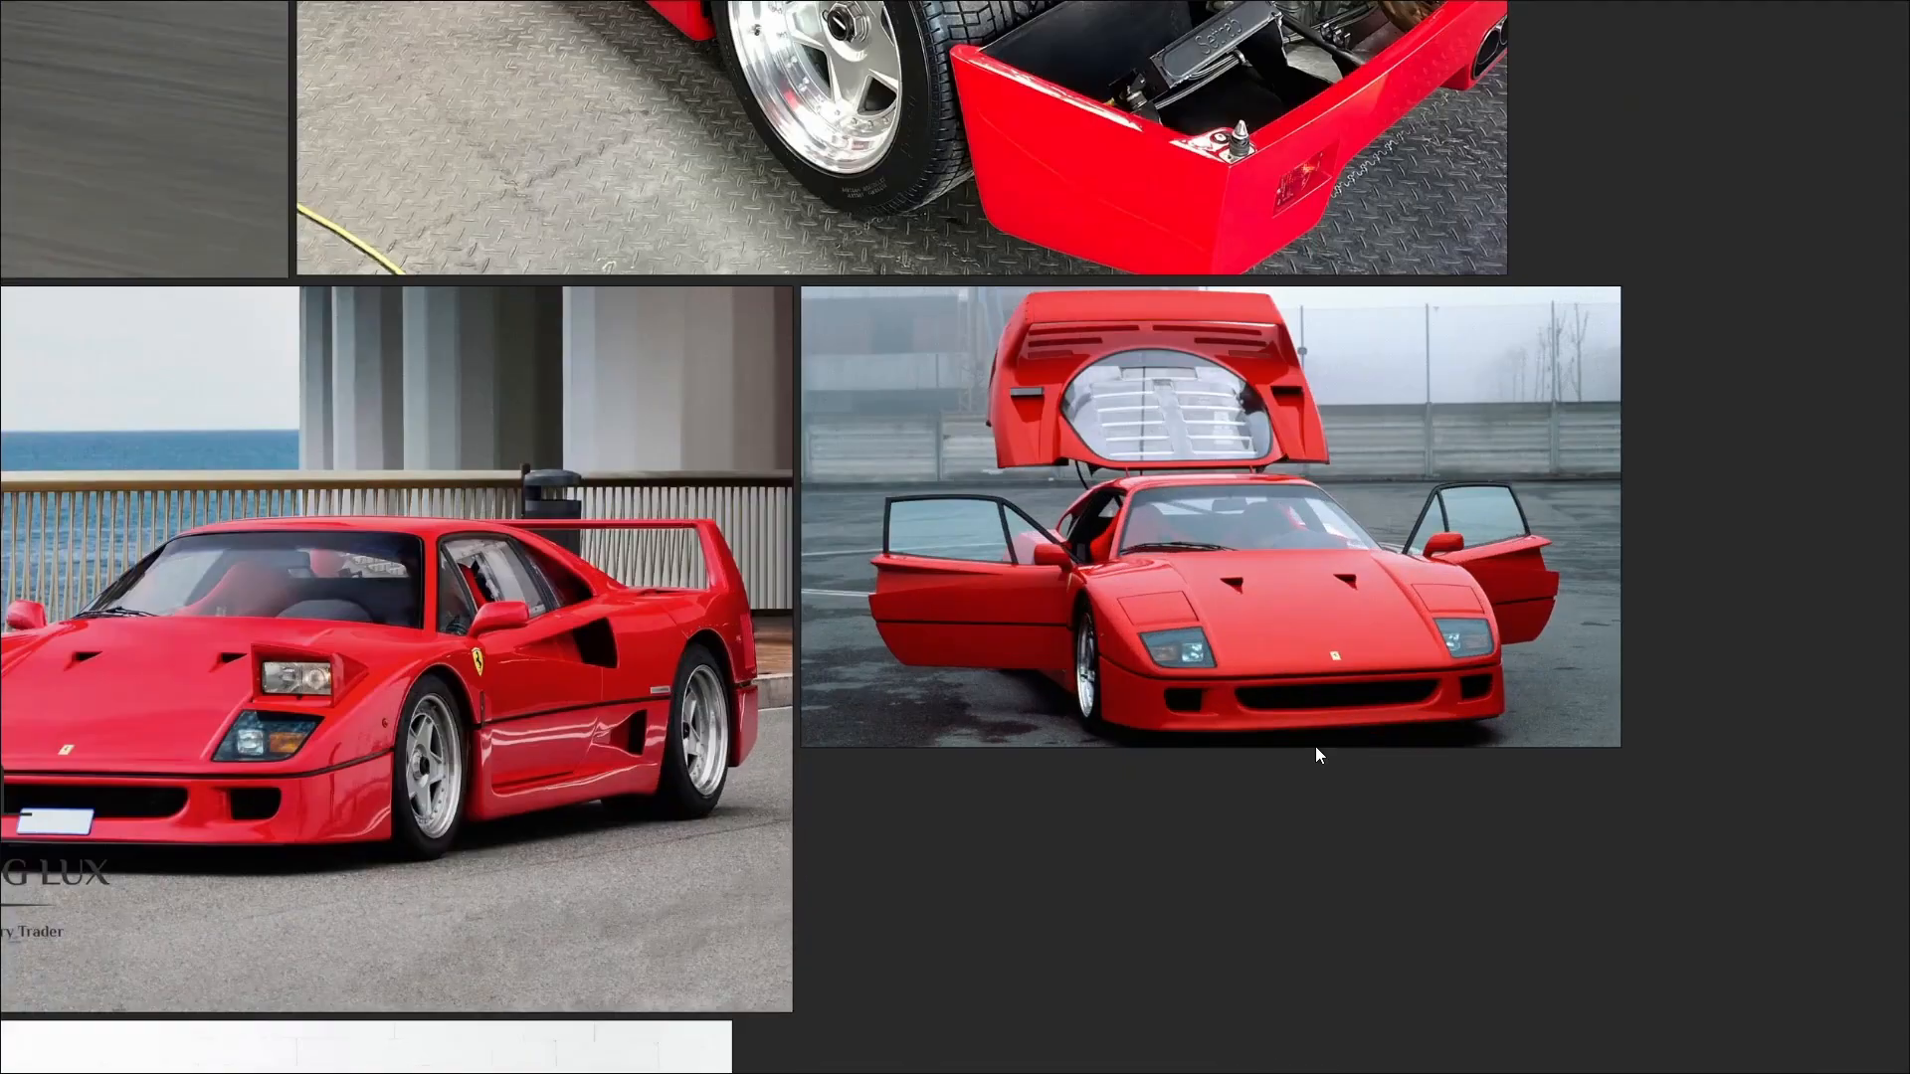
{"action": "scroll", "coordinate": [1184, 712], "scroll_direction": "up", "scroll_amount": 3}
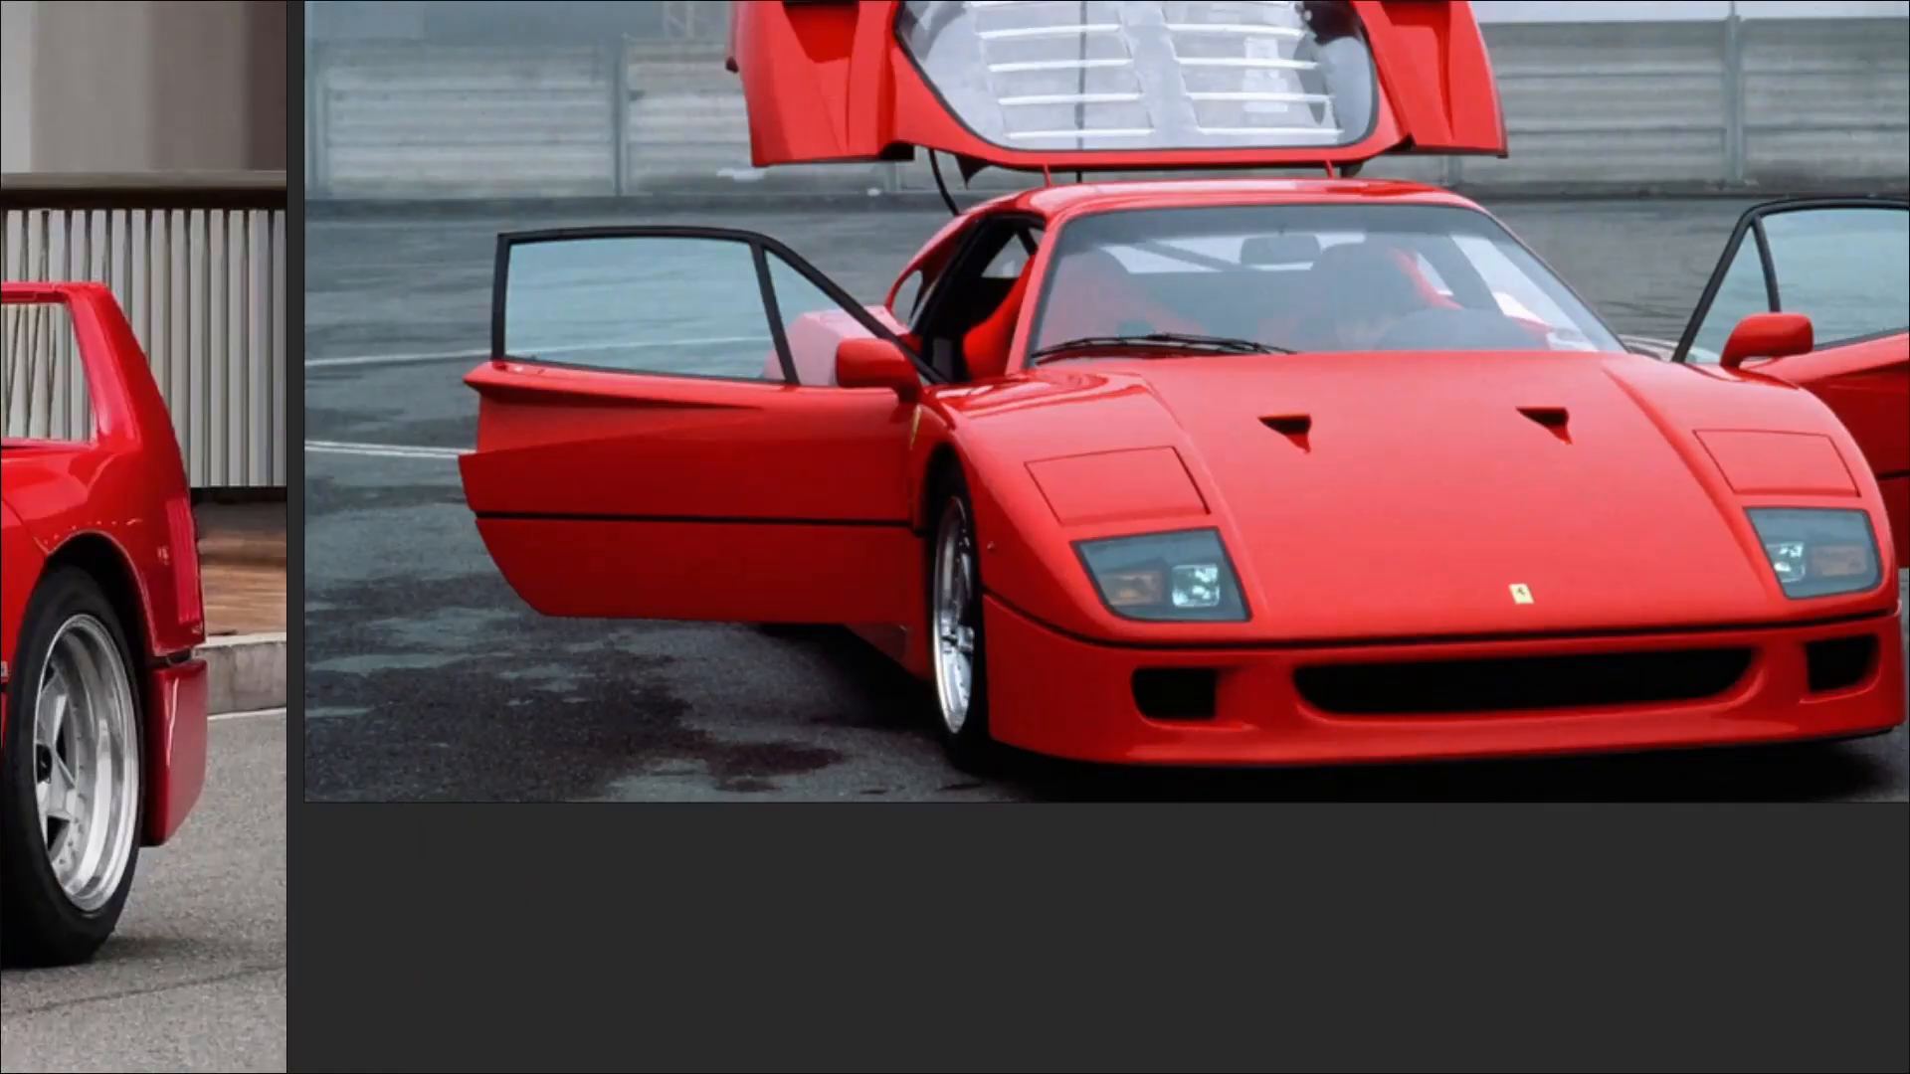
Switch back to Blender and compare the modelled bumper's lower edge and openings with the front reference photo
{"action": "key", "text": "alt+Tab"}
{"action": "middle_click_drag", "start_coordinate": [964, 851], "coordinate": [919, 659], "text": "shift"}
{"action": "scroll", "coordinate": [919, 659], "scroll_direction": "down", "scroll_amount": 5}
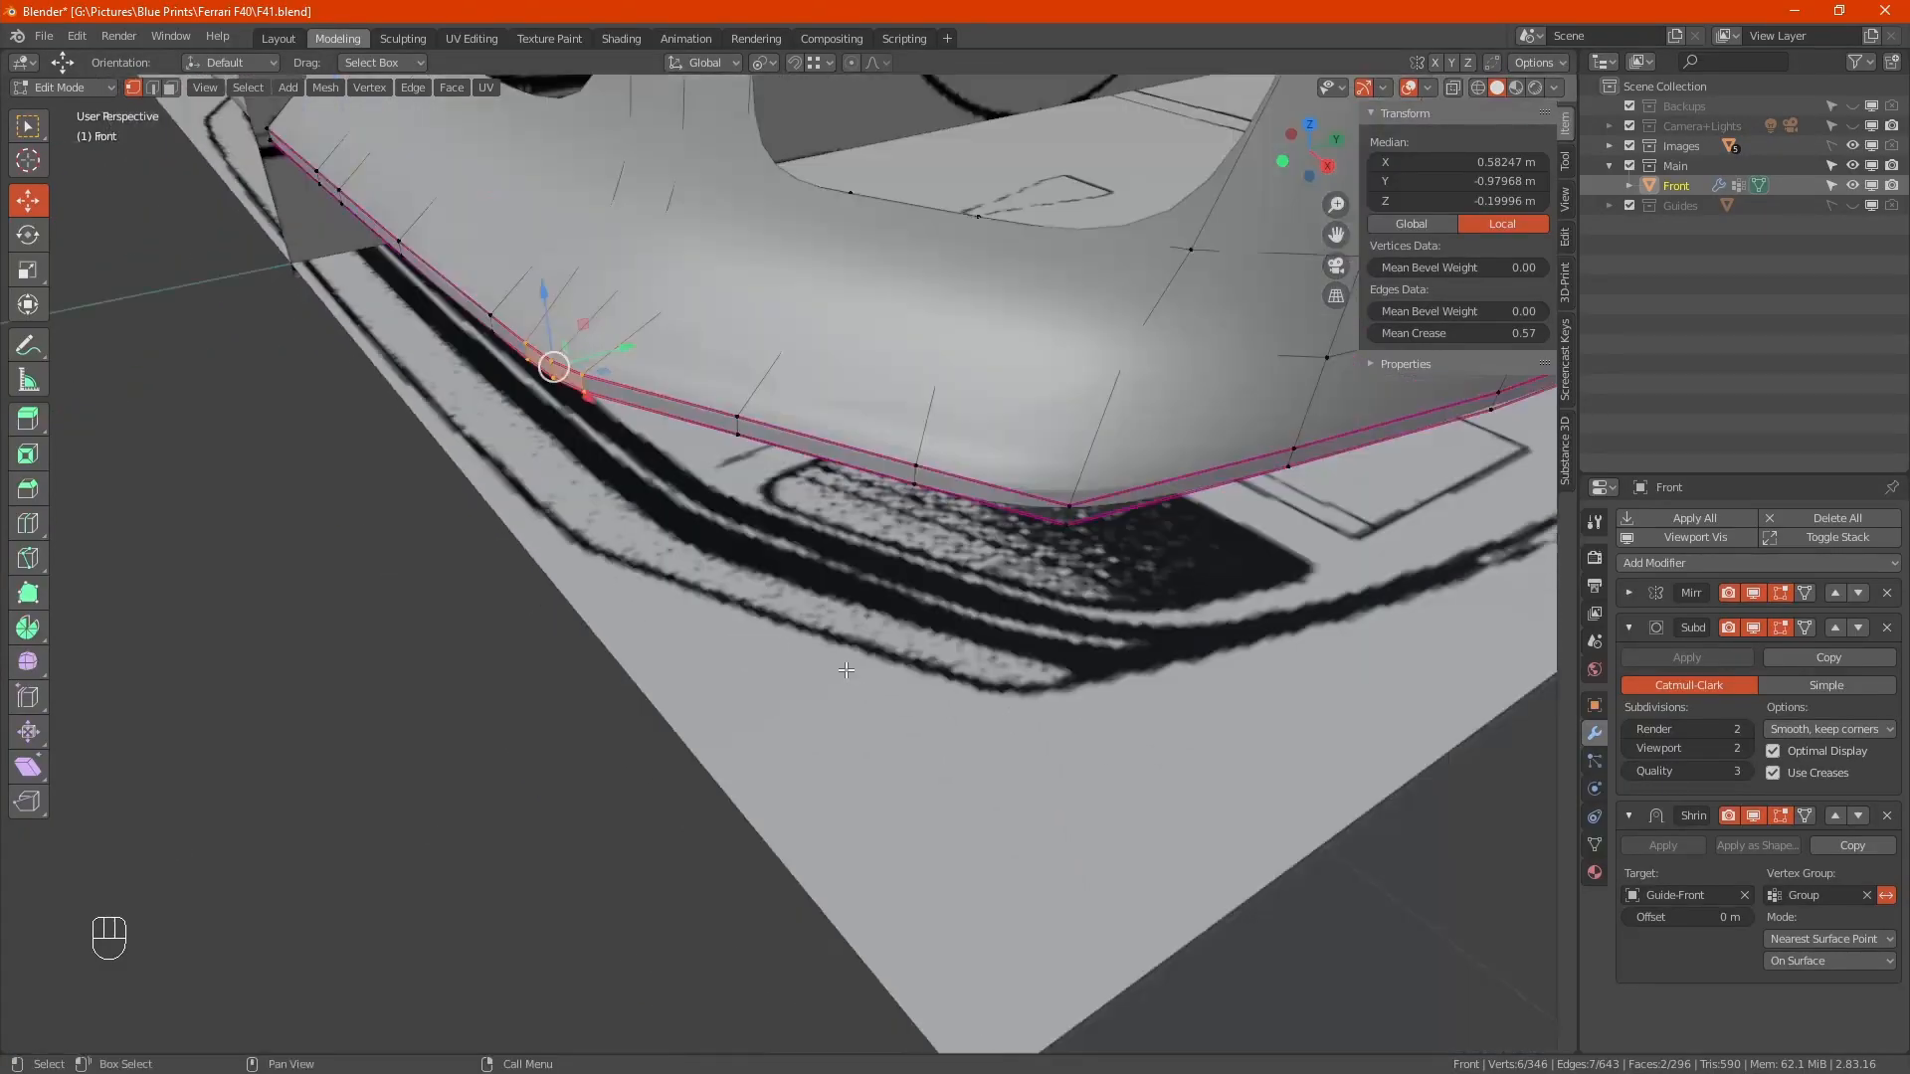
{"action": "middle_click_drag", "start_coordinate": [813, 493], "coordinate": [885, 744], "text": "shift"}
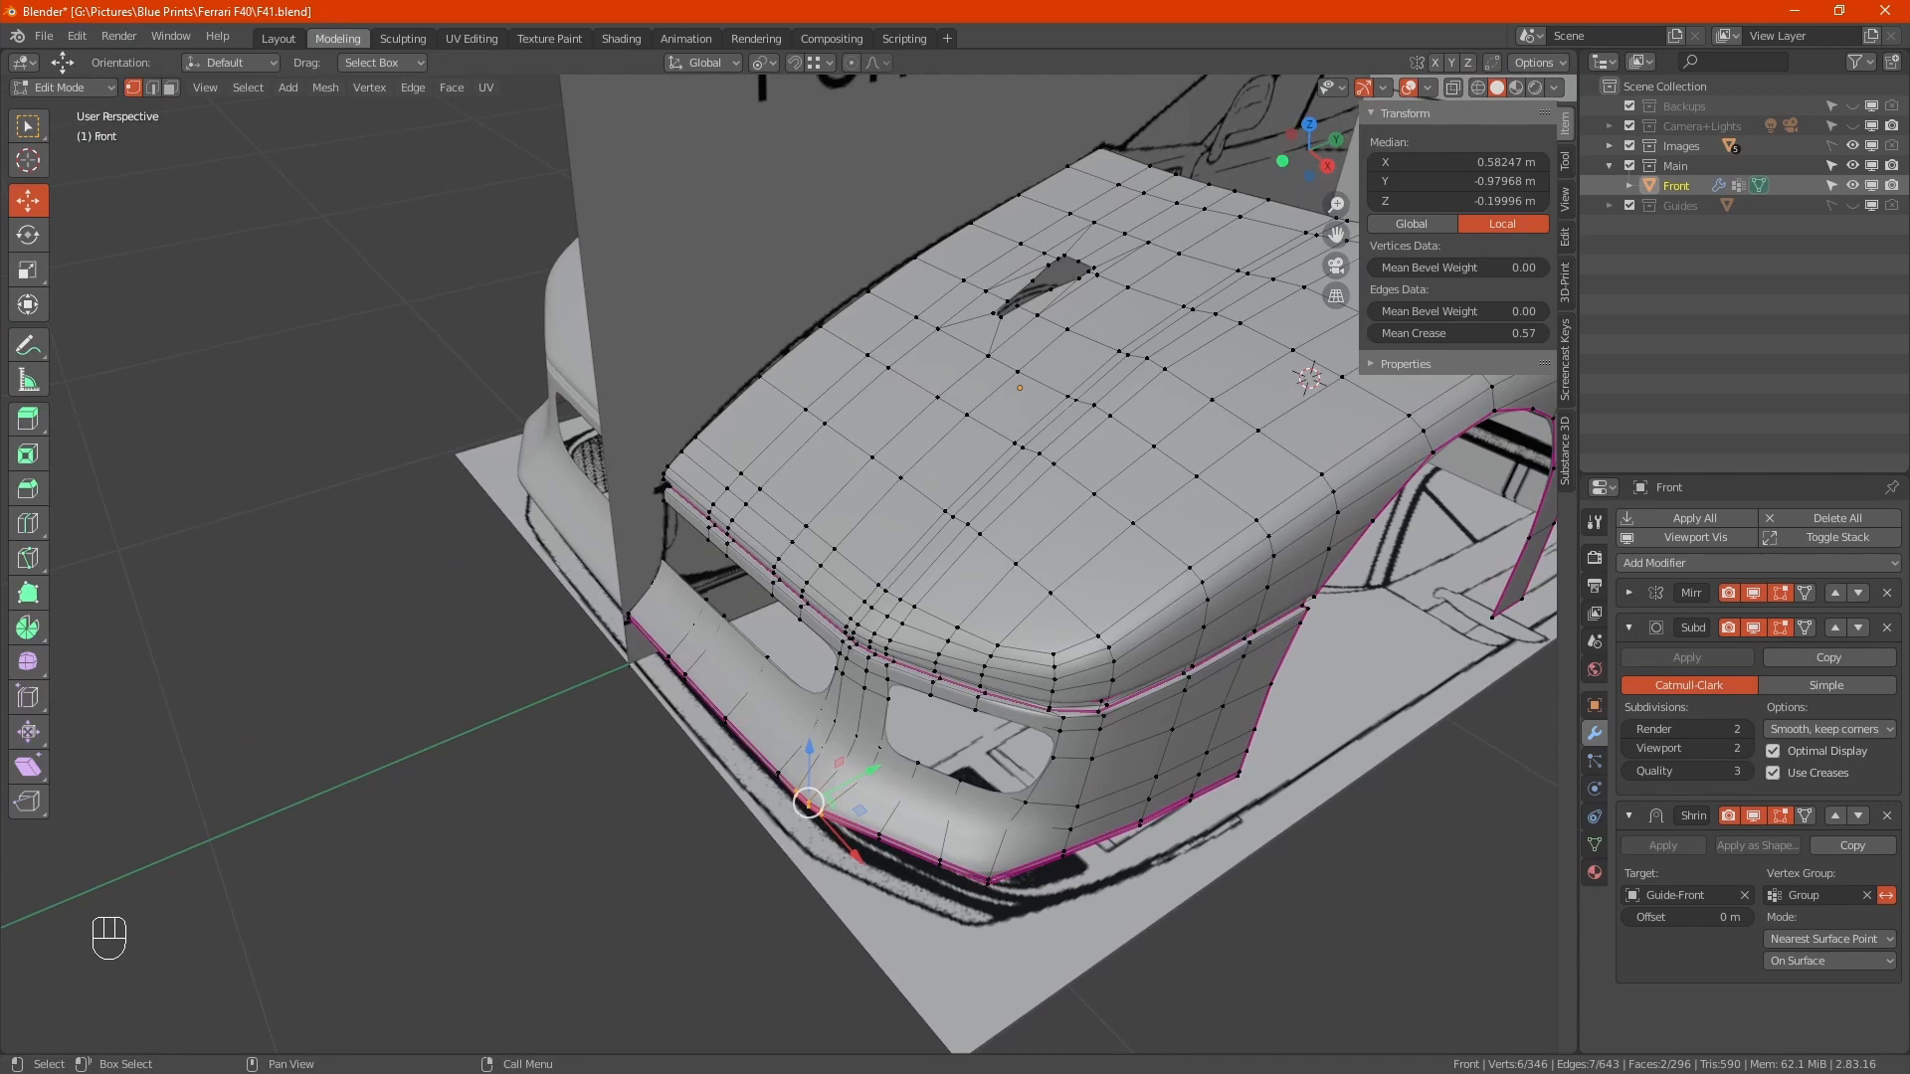
{"action": "key", "text": "alt+Tab"}
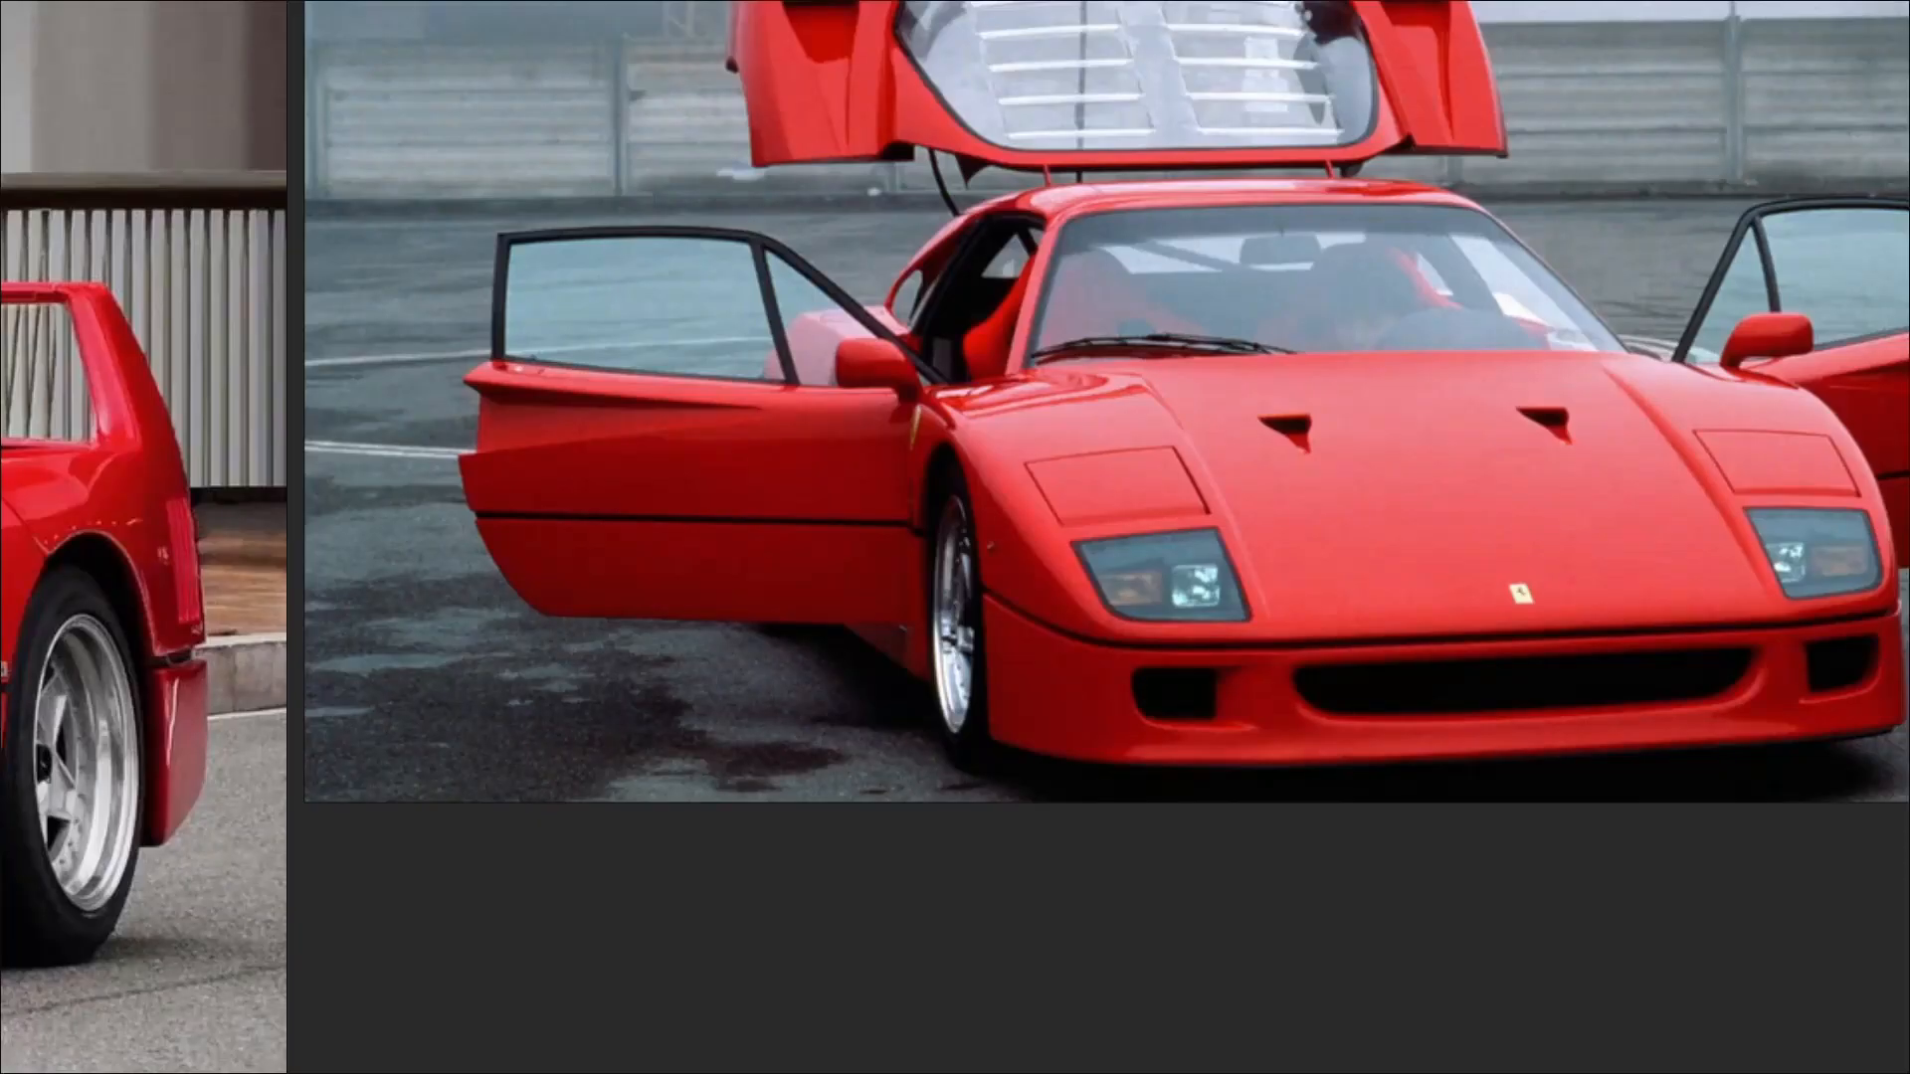
{"action": "key", "text": "alt+Tab"}
In the see-through front view, edge-slide the outer opening's two inner-side vertices toward the central opening by a factor of 0.137
{"action": "key", "text": "KP_1"}
{"action": "key", "text": "alt+z"}
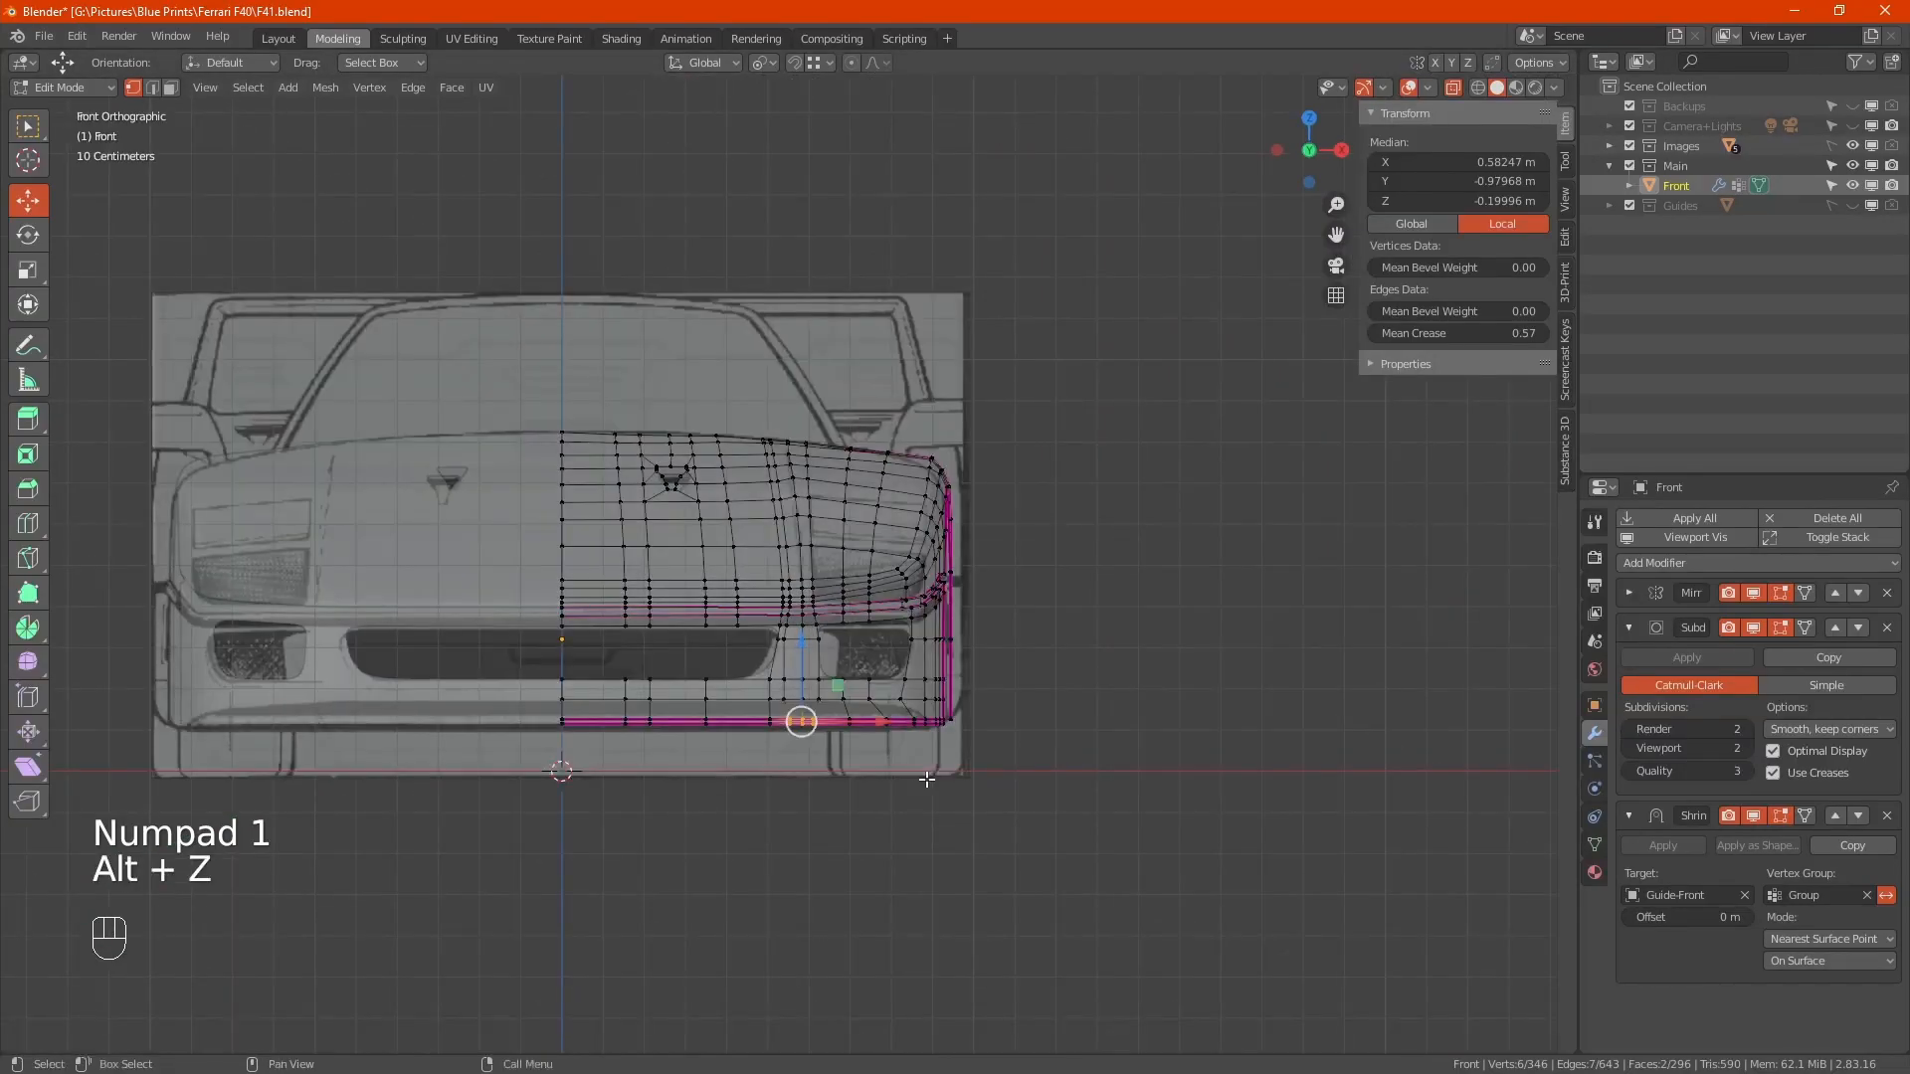
{"action": "scroll", "coordinate": [862, 639], "scroll_direction": "up", "scroll_amount": 8}
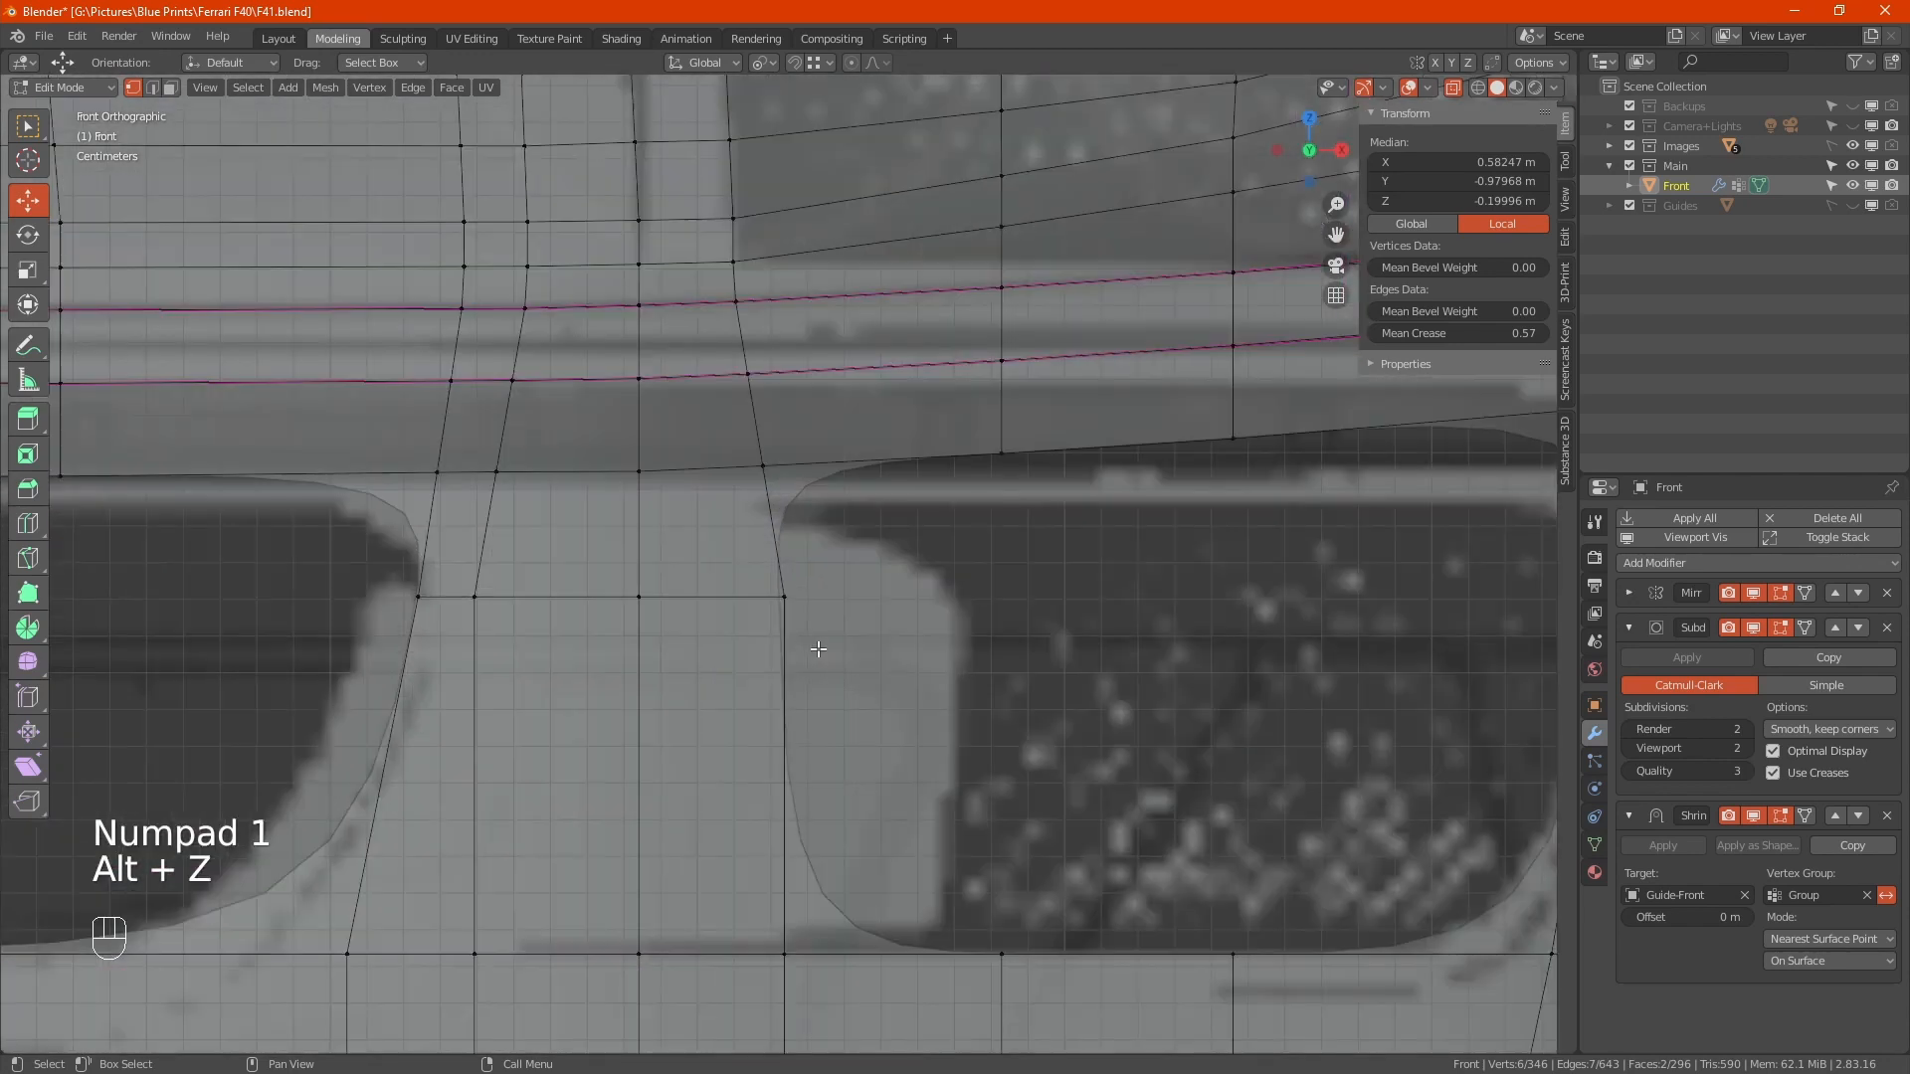
{"action": "left_click_drag", "start_coordinate": [741, 587], "coordinate": [824, 980]}
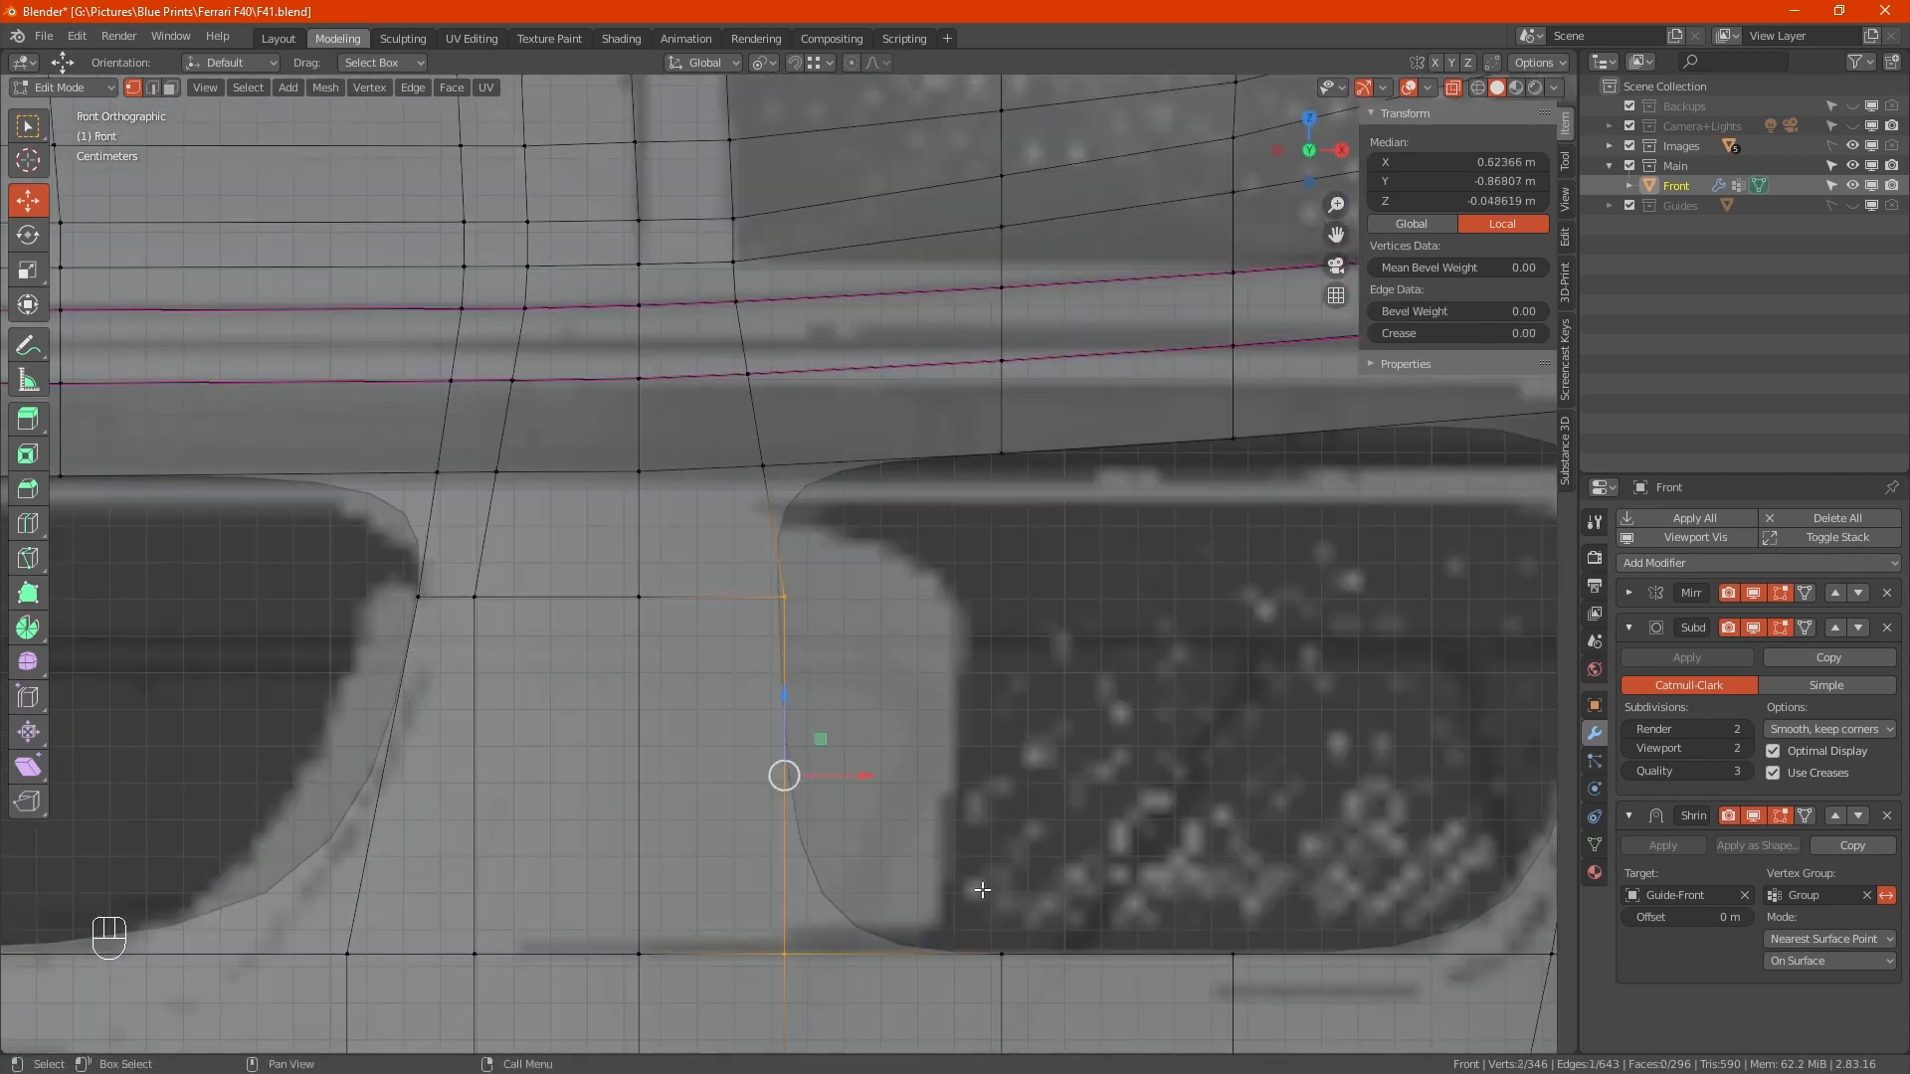
{"action": "key", "text": "g"}
{"action": "key", "text": "g"}
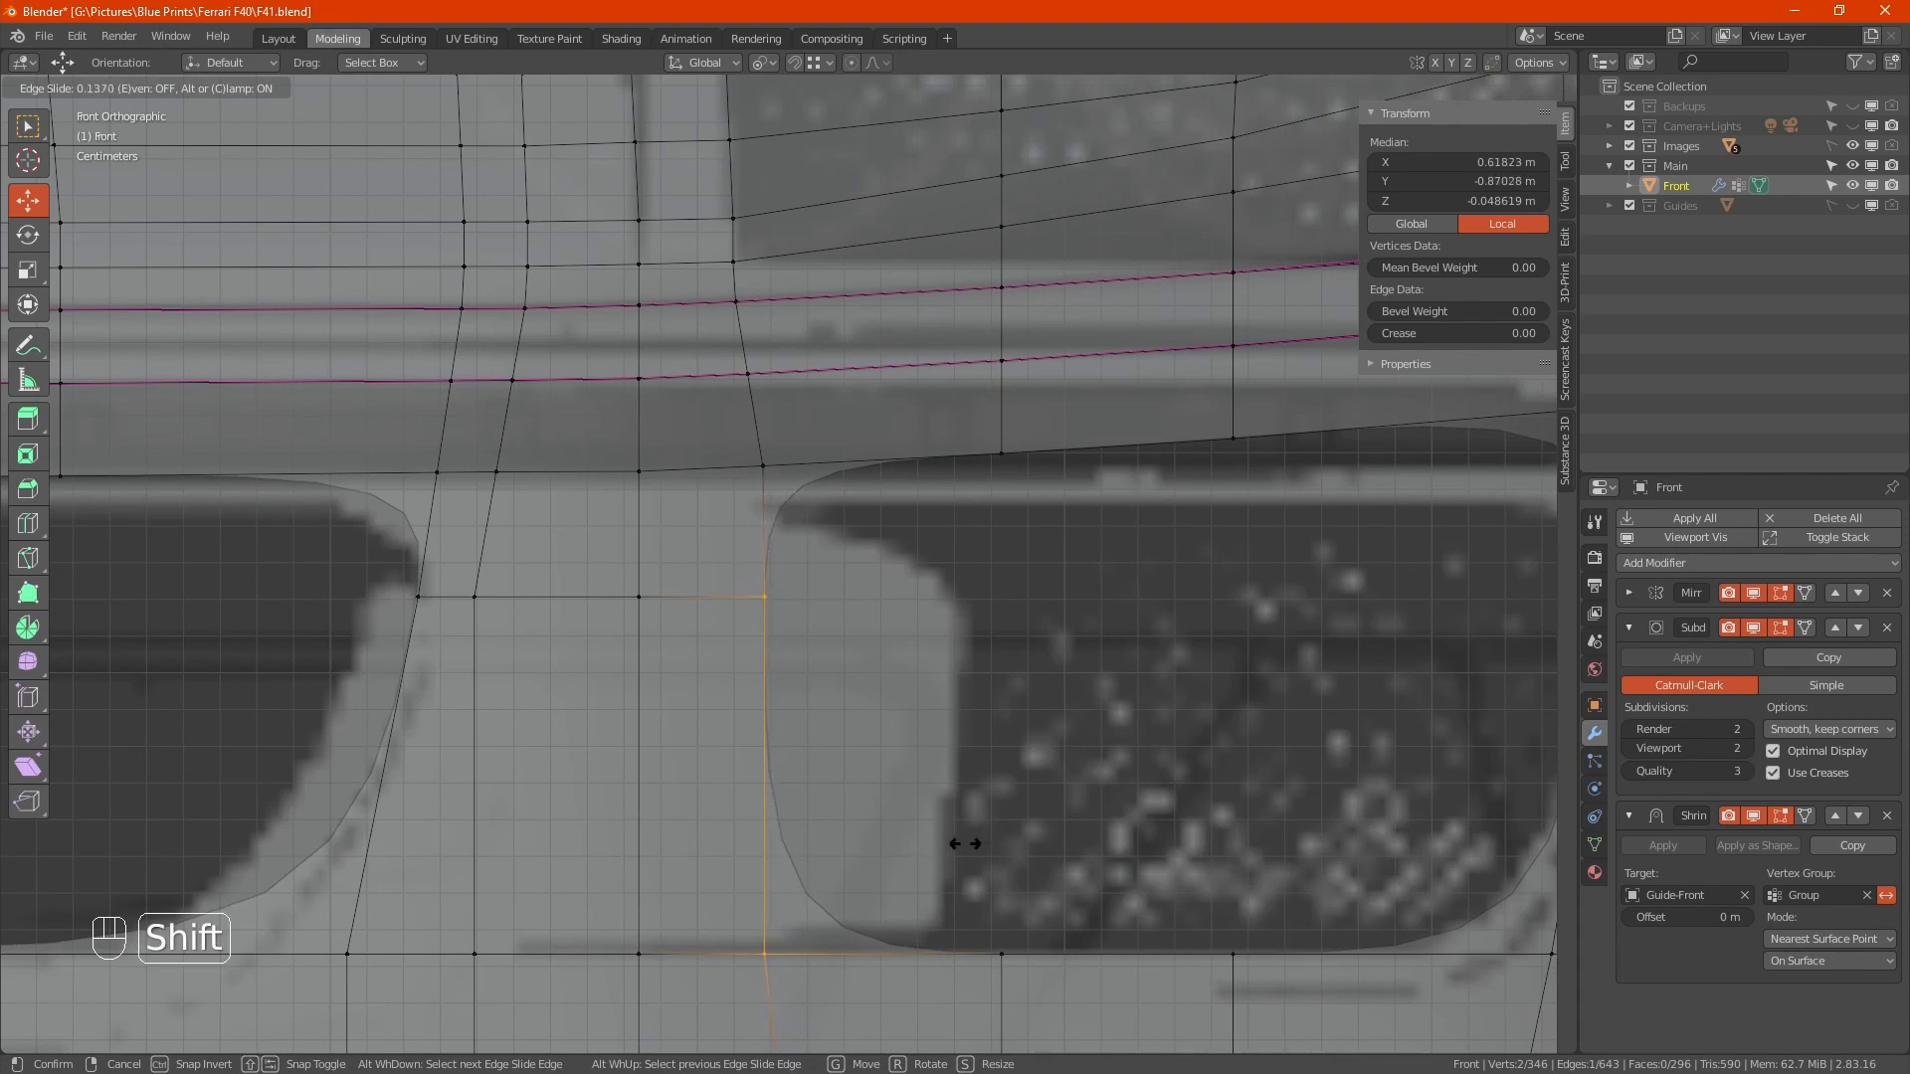
{"action": "left_click", "coordinate": [962, 844]}
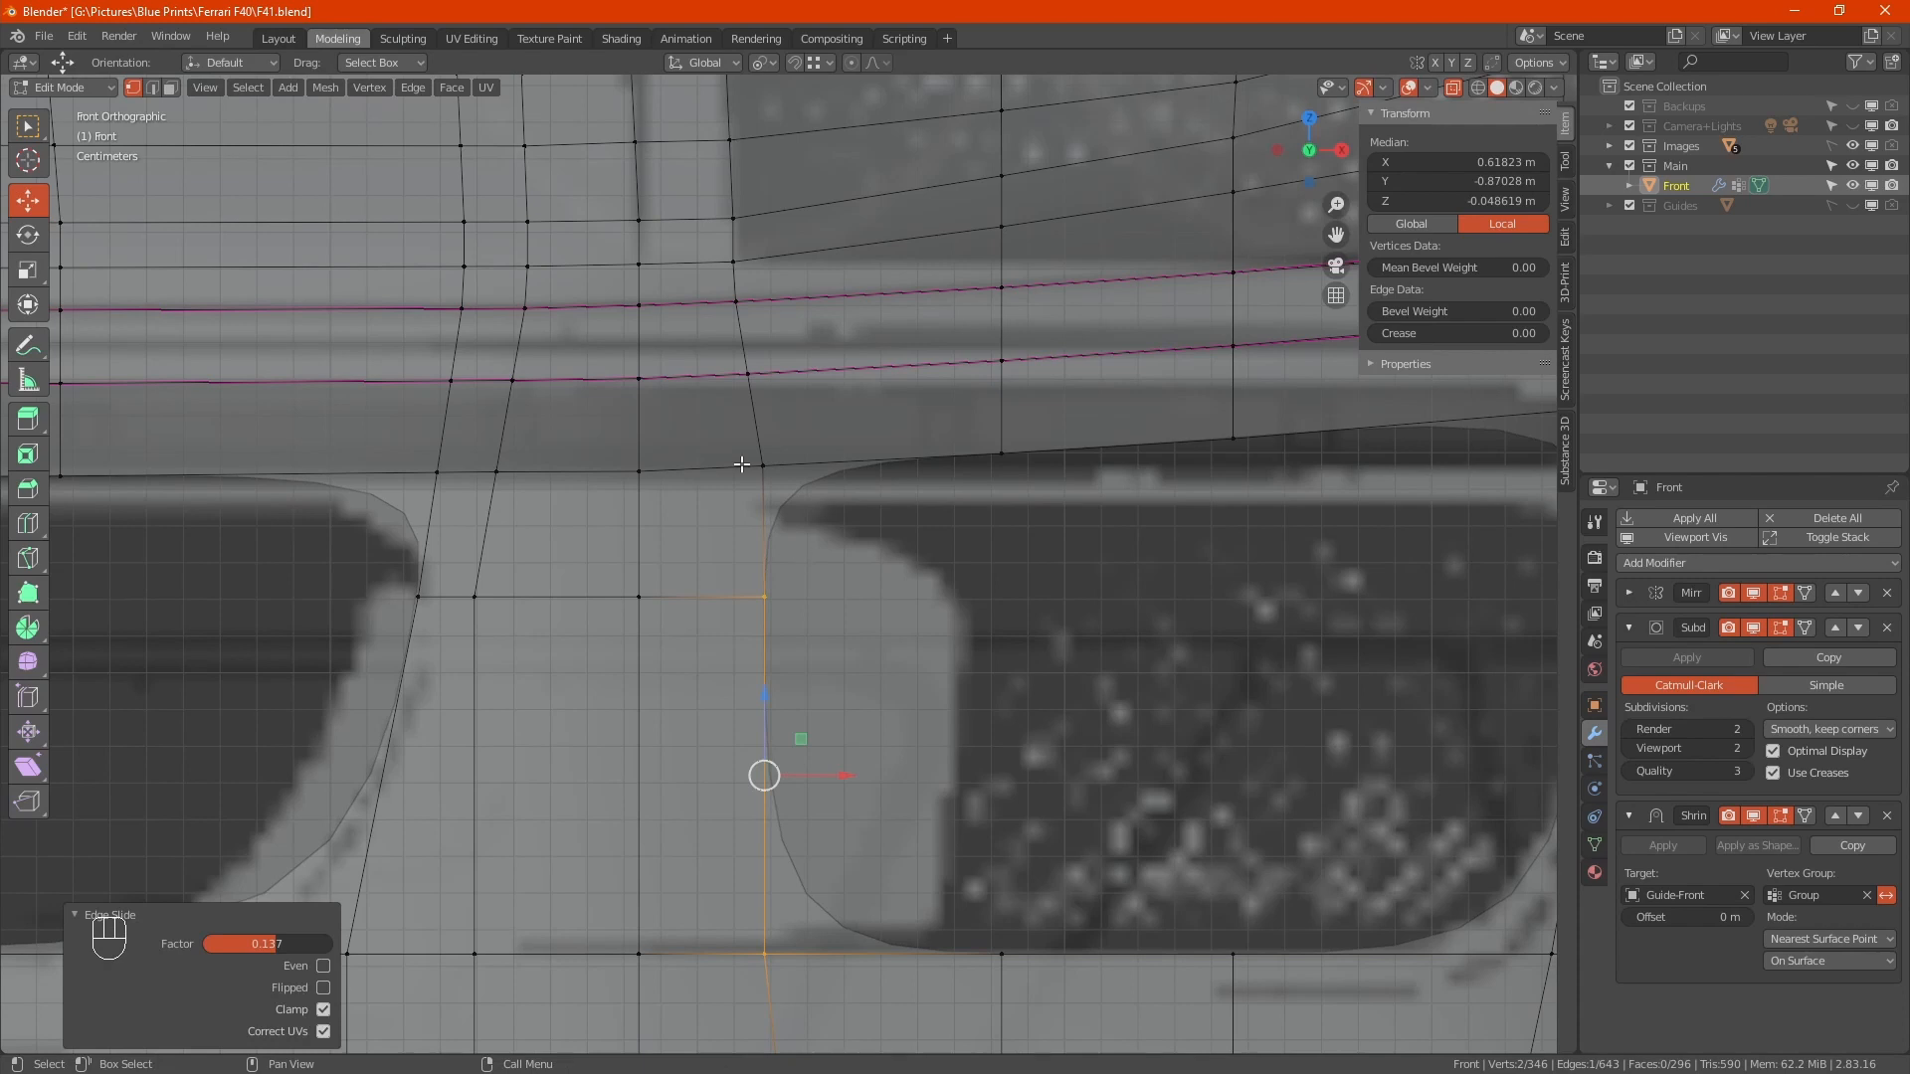
Select the three vertices along the outer opening's inner side and extrude them rearward along the Y axis by about 0.07 m
{"action": "left_click_drag", "start_coordinate": [729, 439], "coordinate": [797, 978]}
{"action": "scroll", "coordinate": [836, 836], "scroll_direction": "down", "scroll_amount": 2}
{"action": "middle_click_drag", "start_coordinate": [842, 836], "coordinate": [938, 817], "text": "alt"}
{"action": "key", "text": "KP_Decimal"}
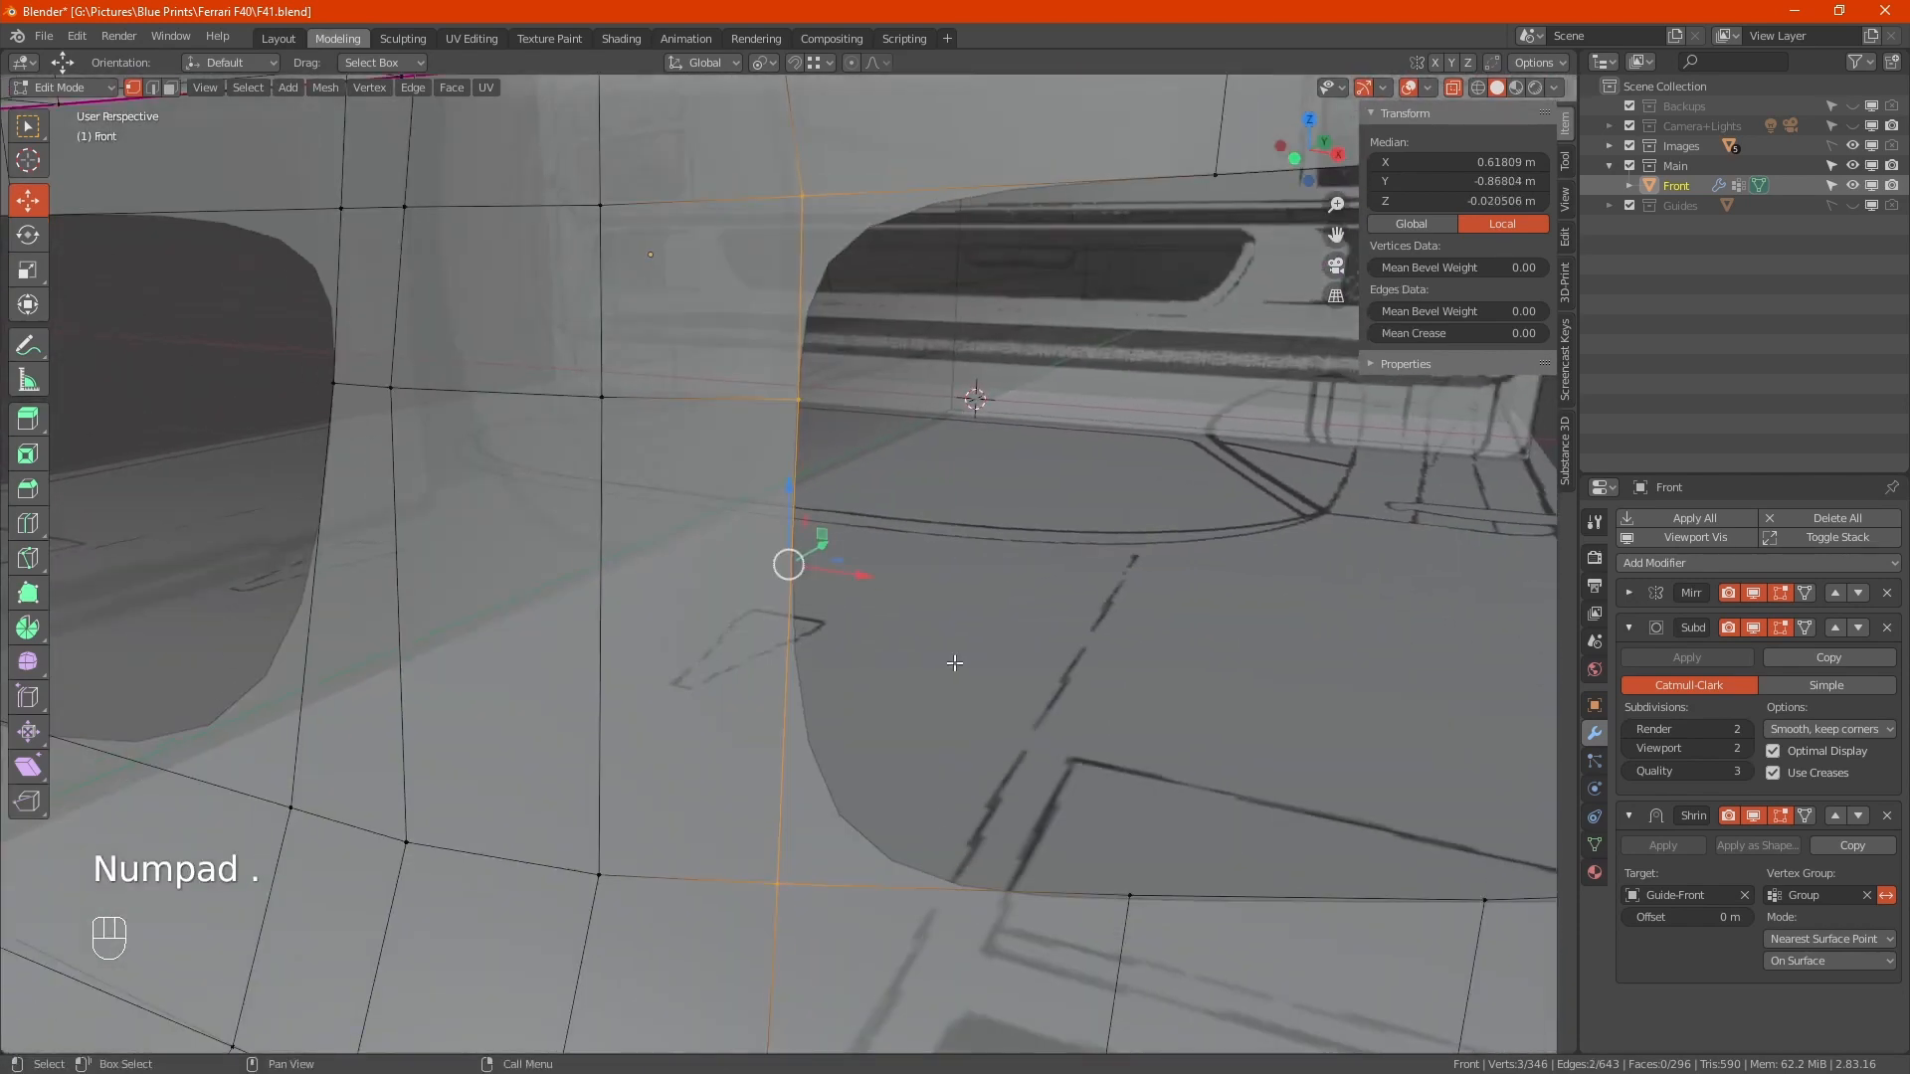
{"action": "scroll", "coordinate": [955, 663], "scroll_direction": "down", "scroll_amount": 5}
{"action": "middle_click_drag", "start_coordinate": [995, 665], "coordinate": [849, 716], "text": "alt"}
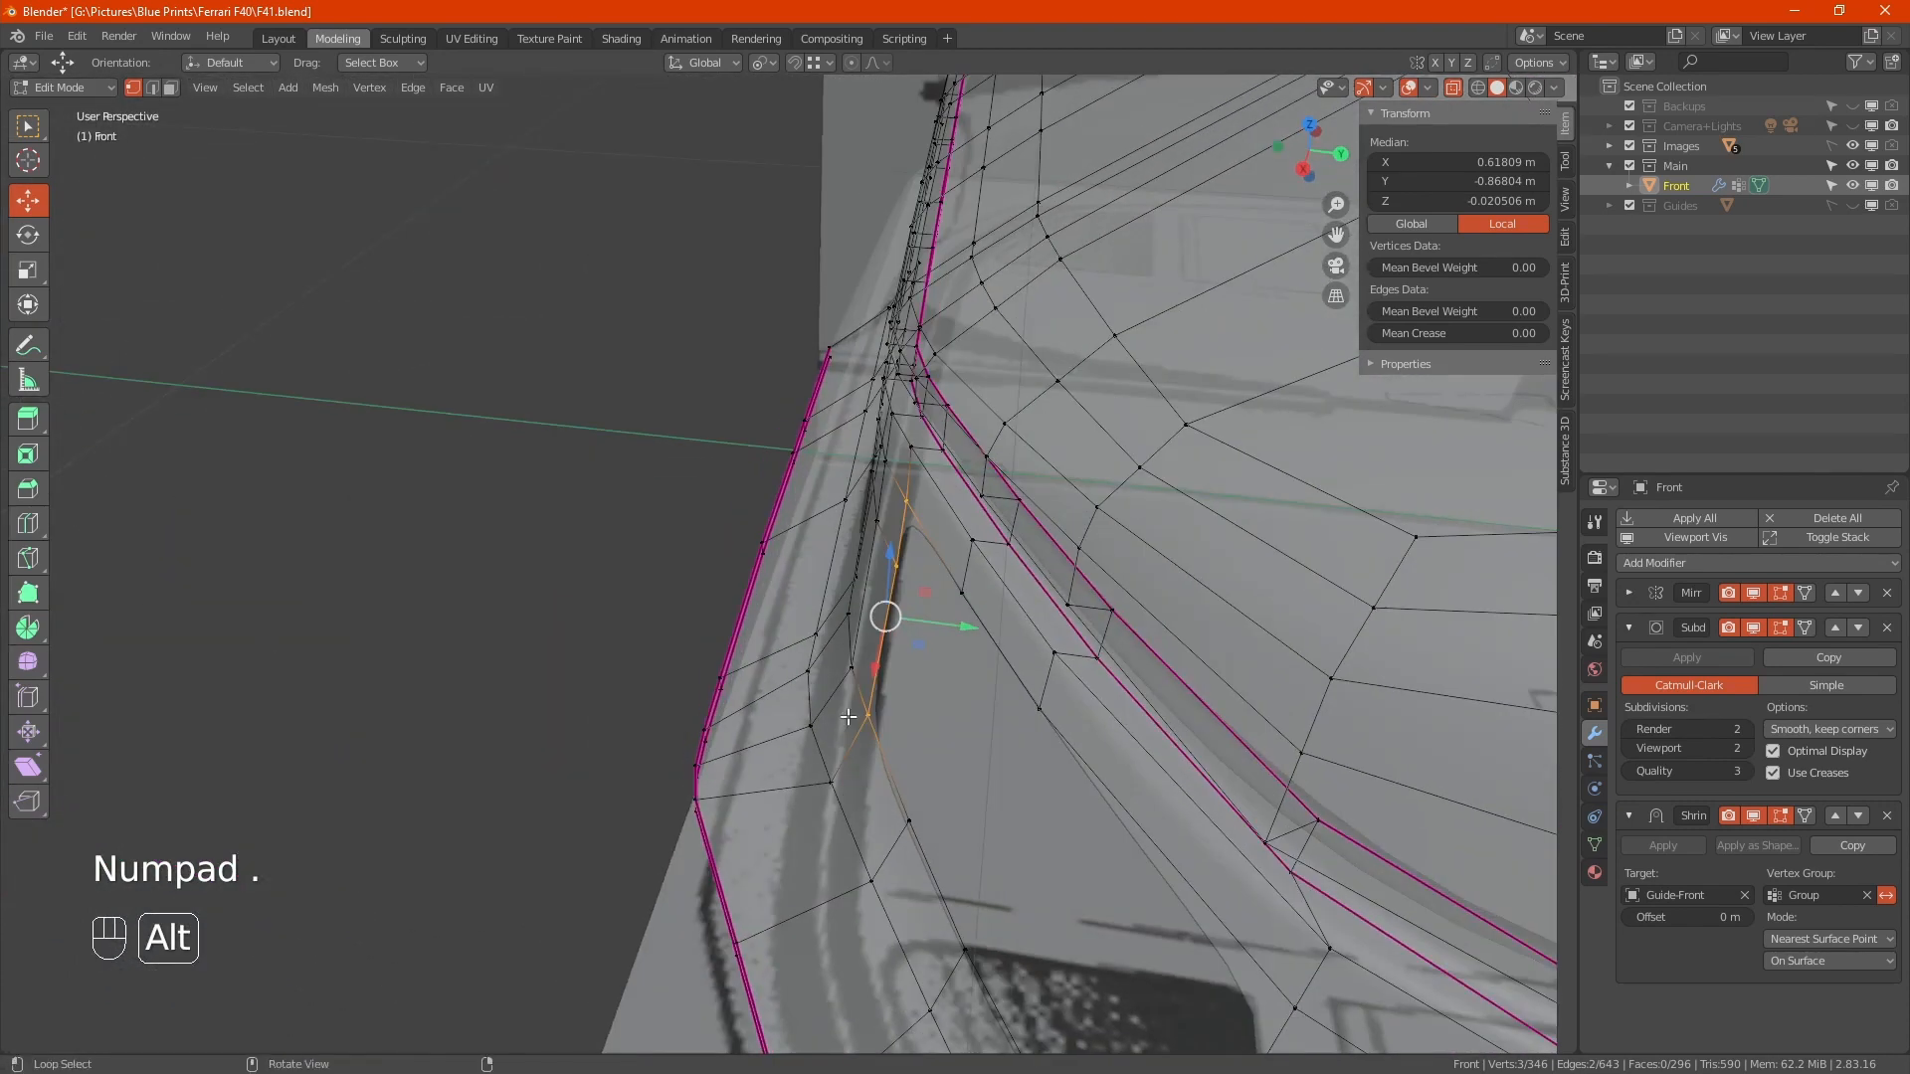
{"action": "key", "text": "e"}
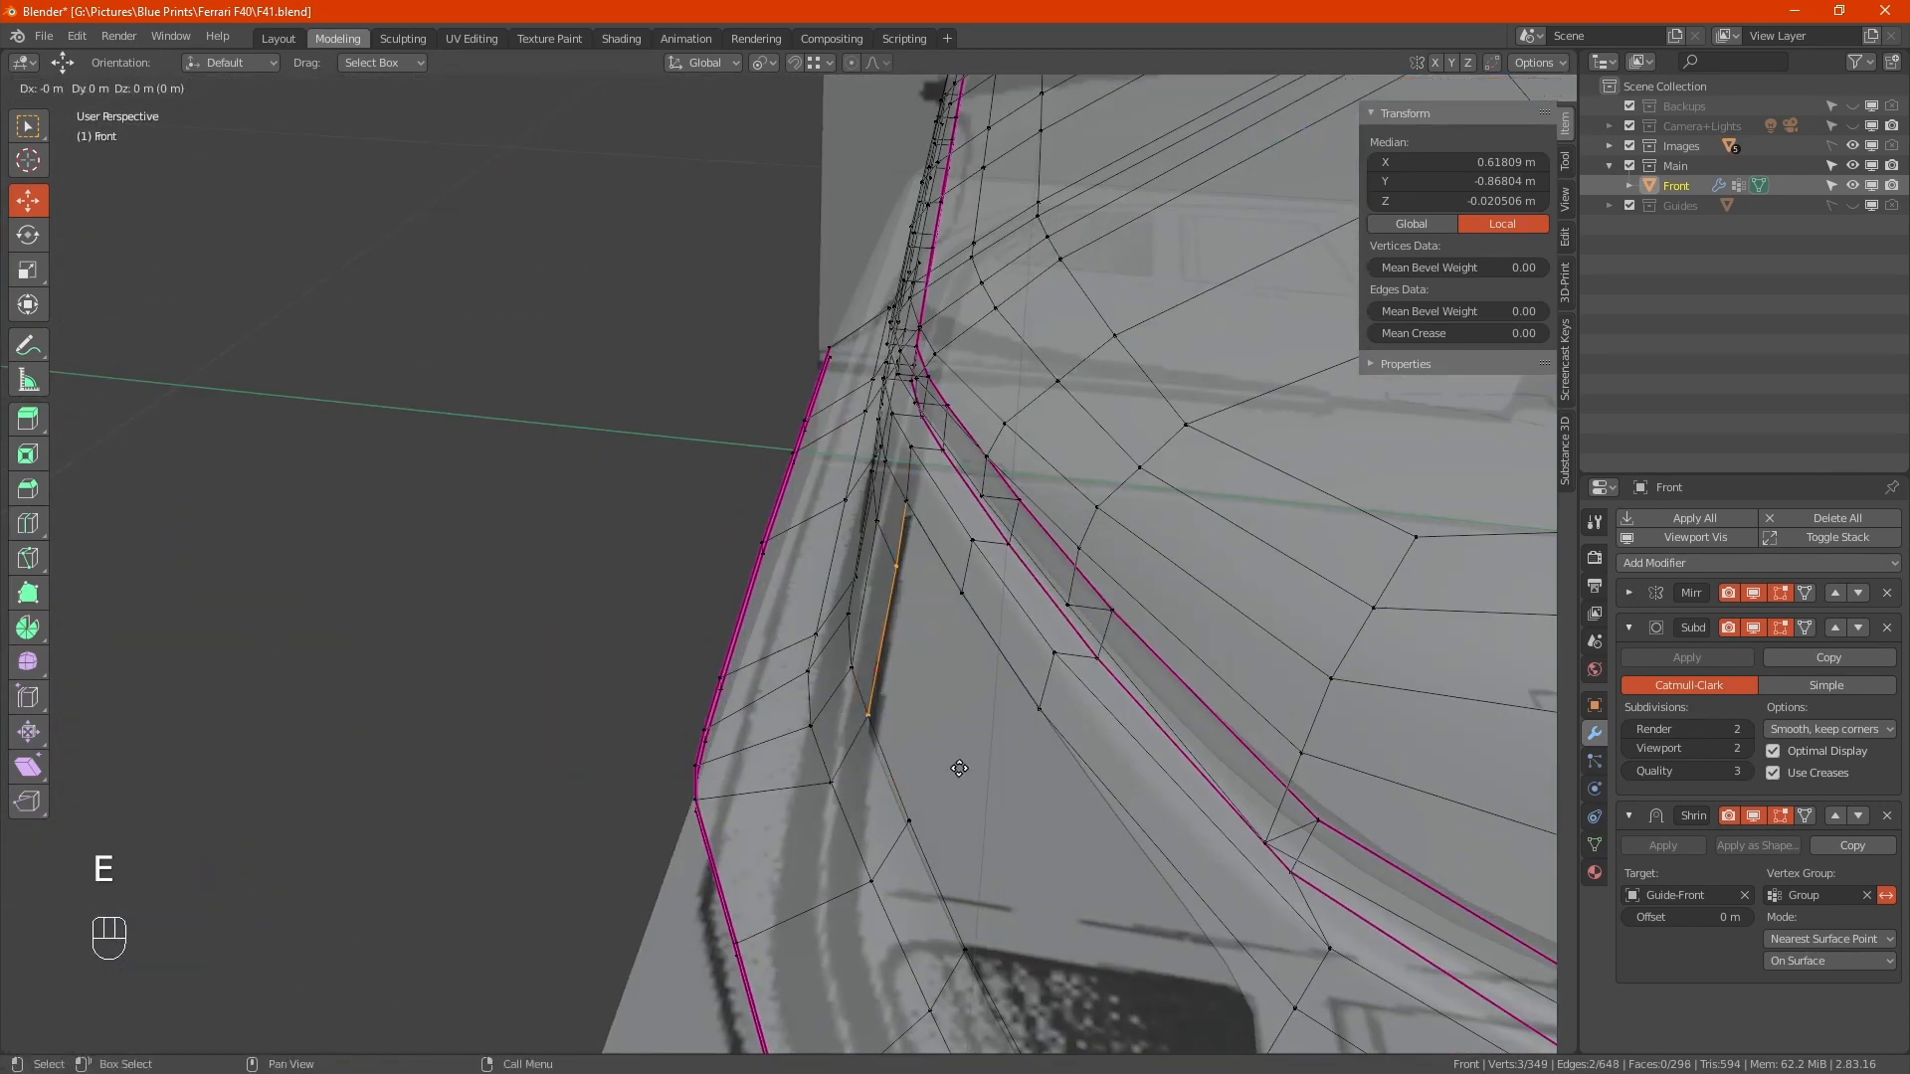
{"action": "key", "text": "y"}
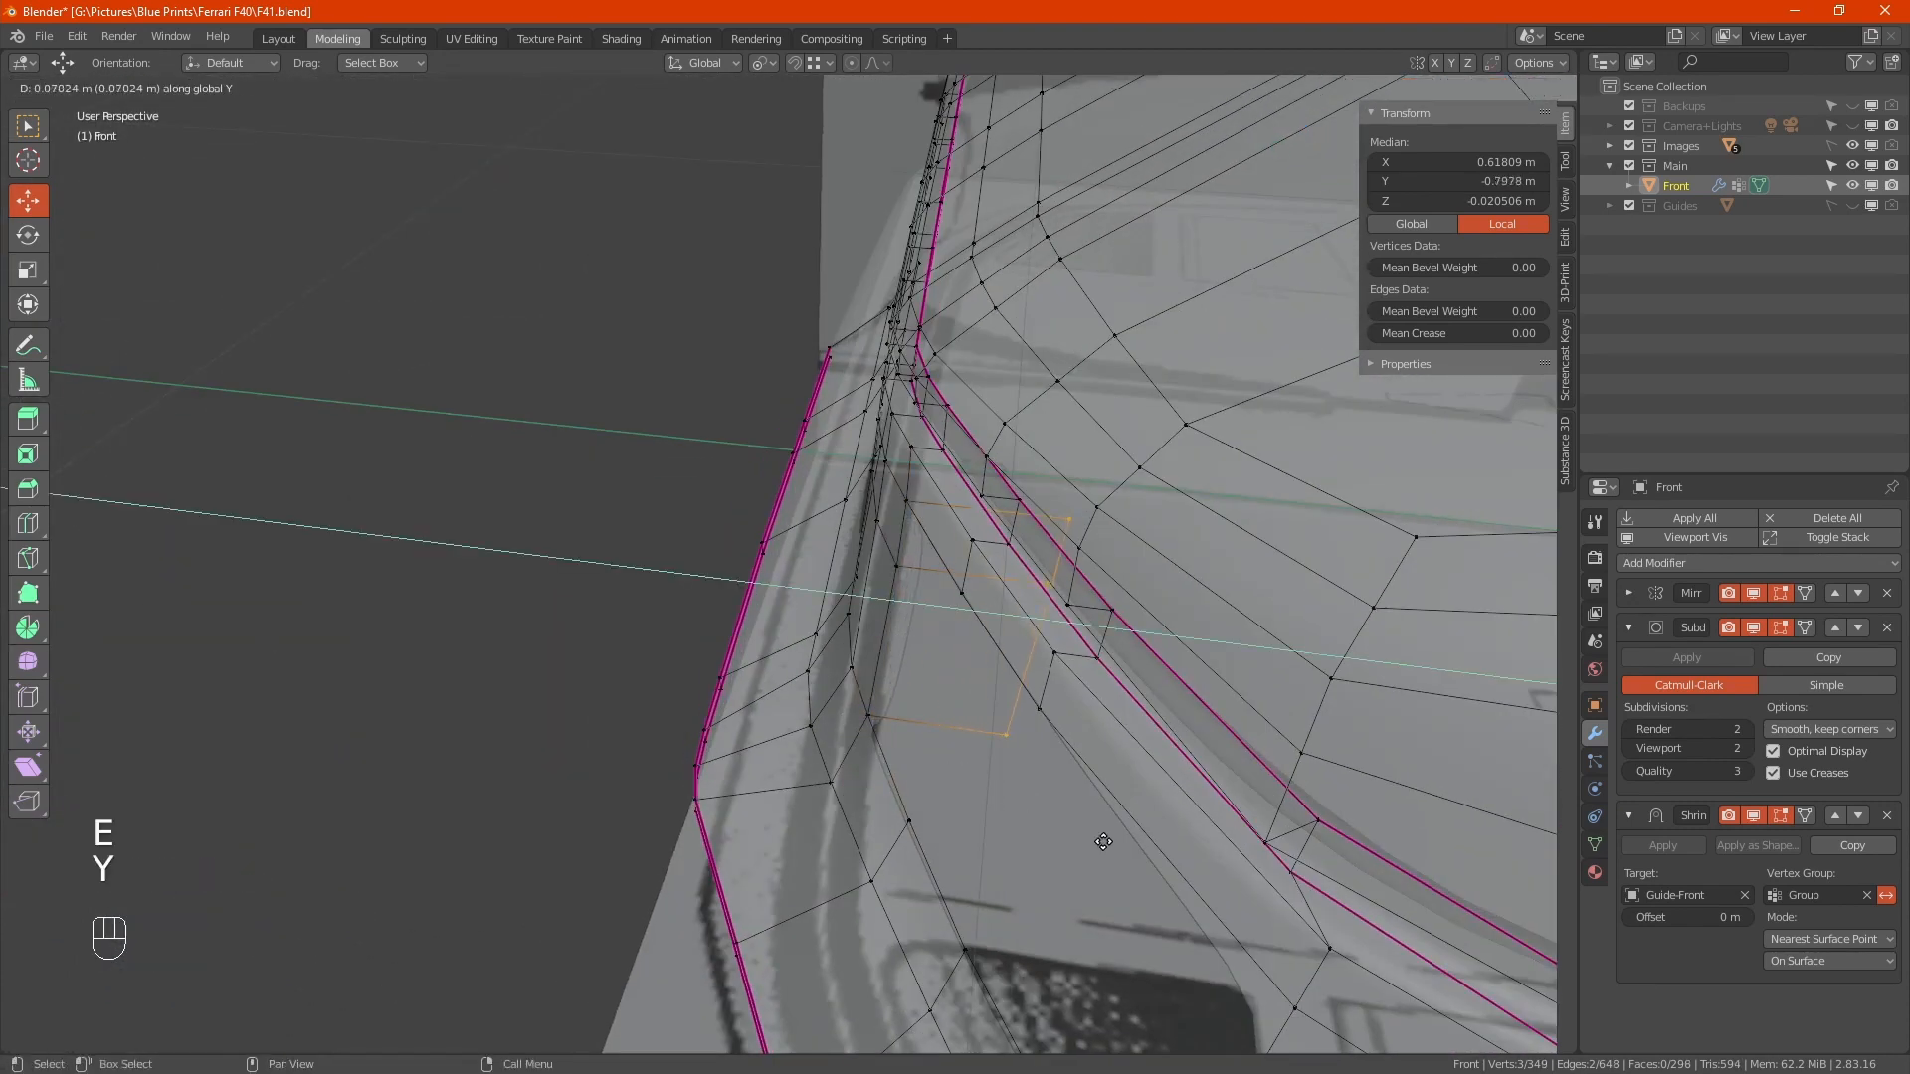
{"action": "left_click", "coordinate": [1104, 841]}
Assign the extruded vertices to the vertex group Group with weight 1.000, and expand the Guides collection to show Guide-Front
{"action": "middle_click_drag", "start_coordinate": [1071, 794], "coordinate": [1284, 537], "text": "alt"}
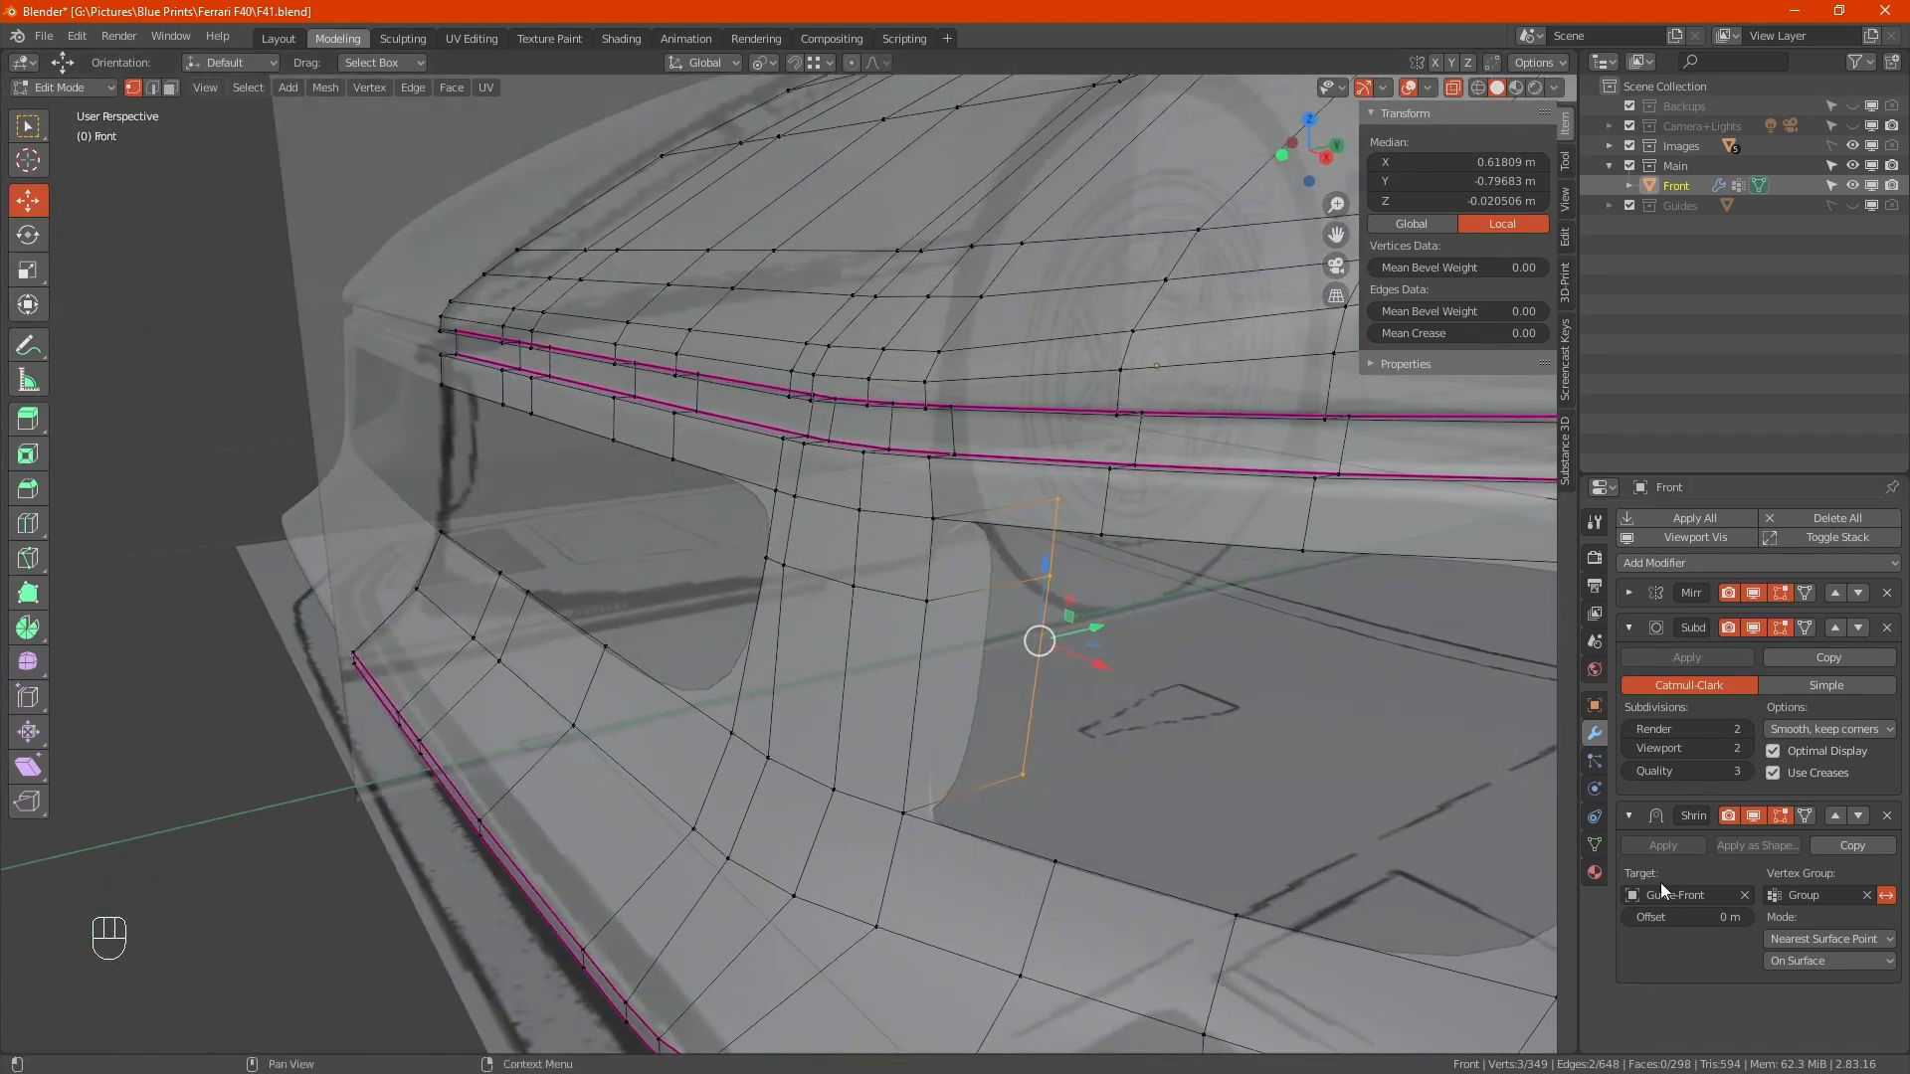
{"action": "left_click", "coordinate": [1596, 844]}
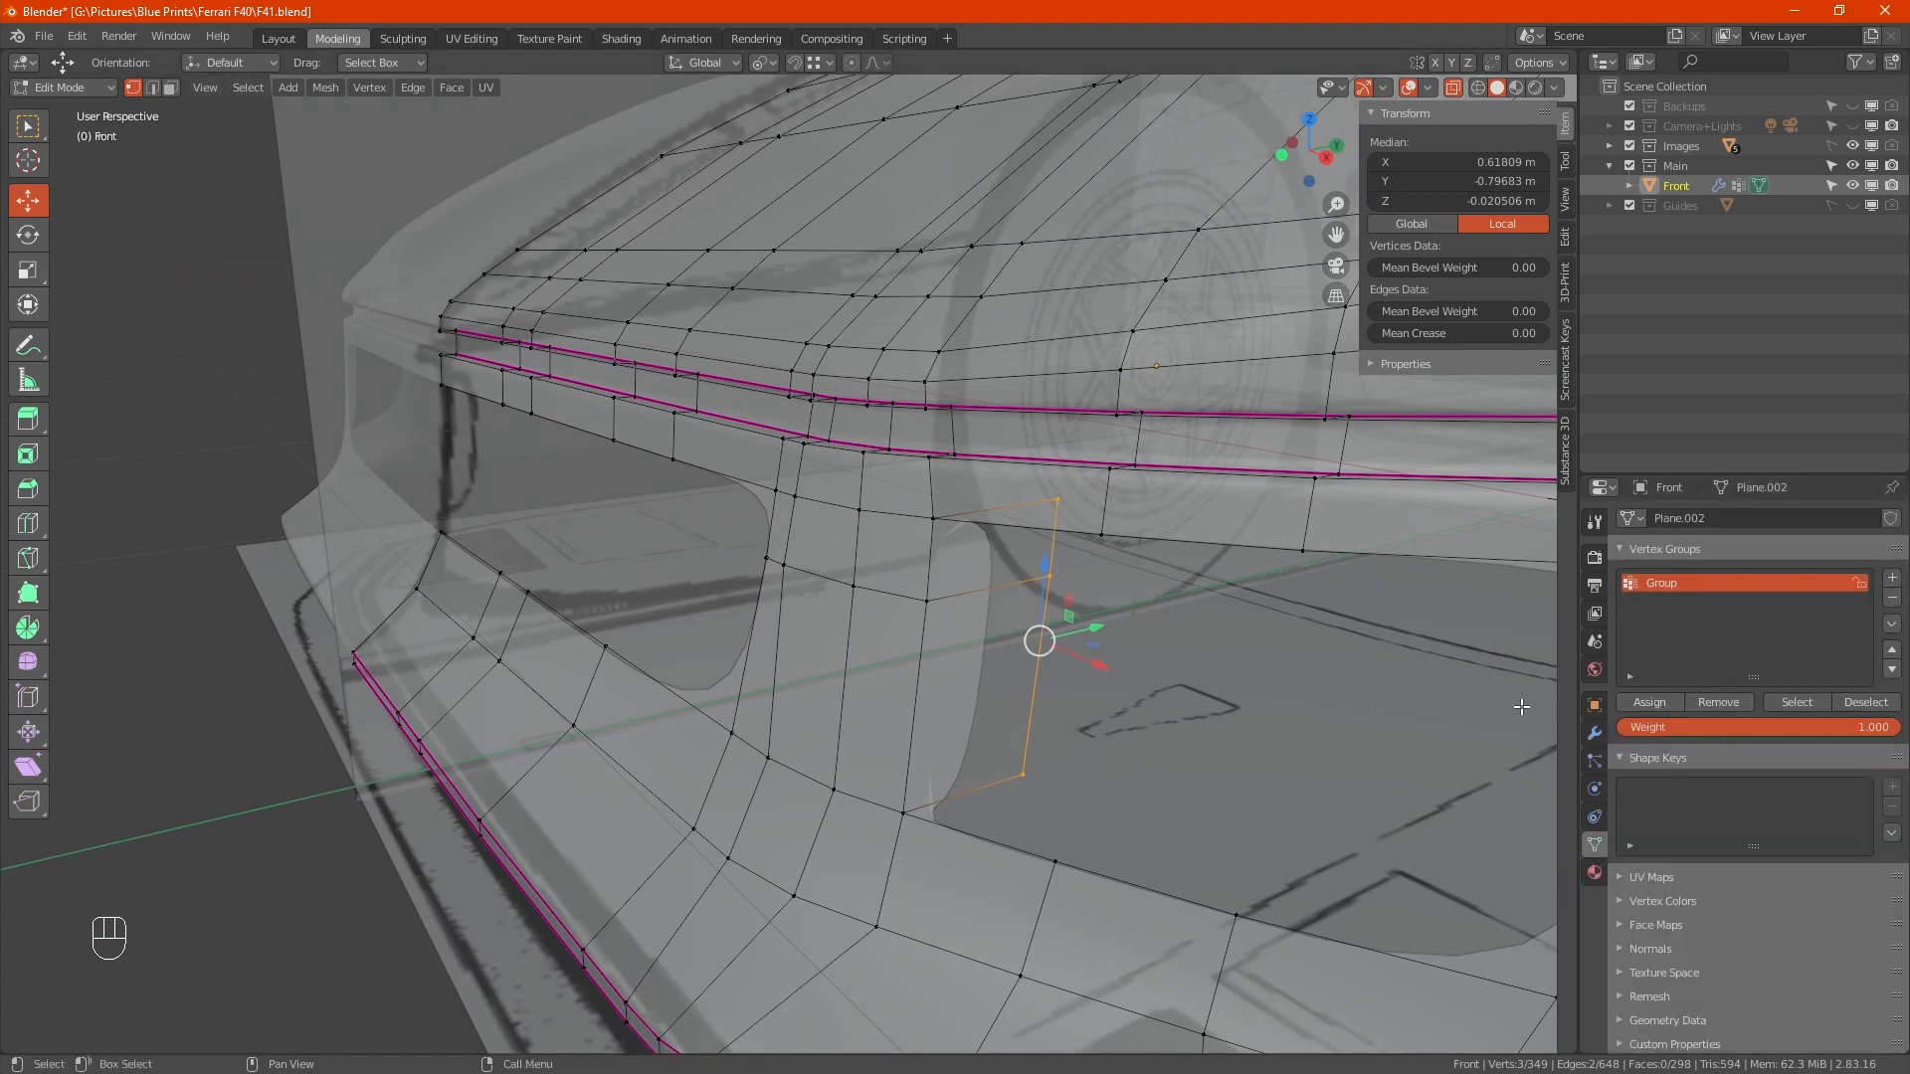
{"action": "left_click", "coordinate": [1658, 702]}
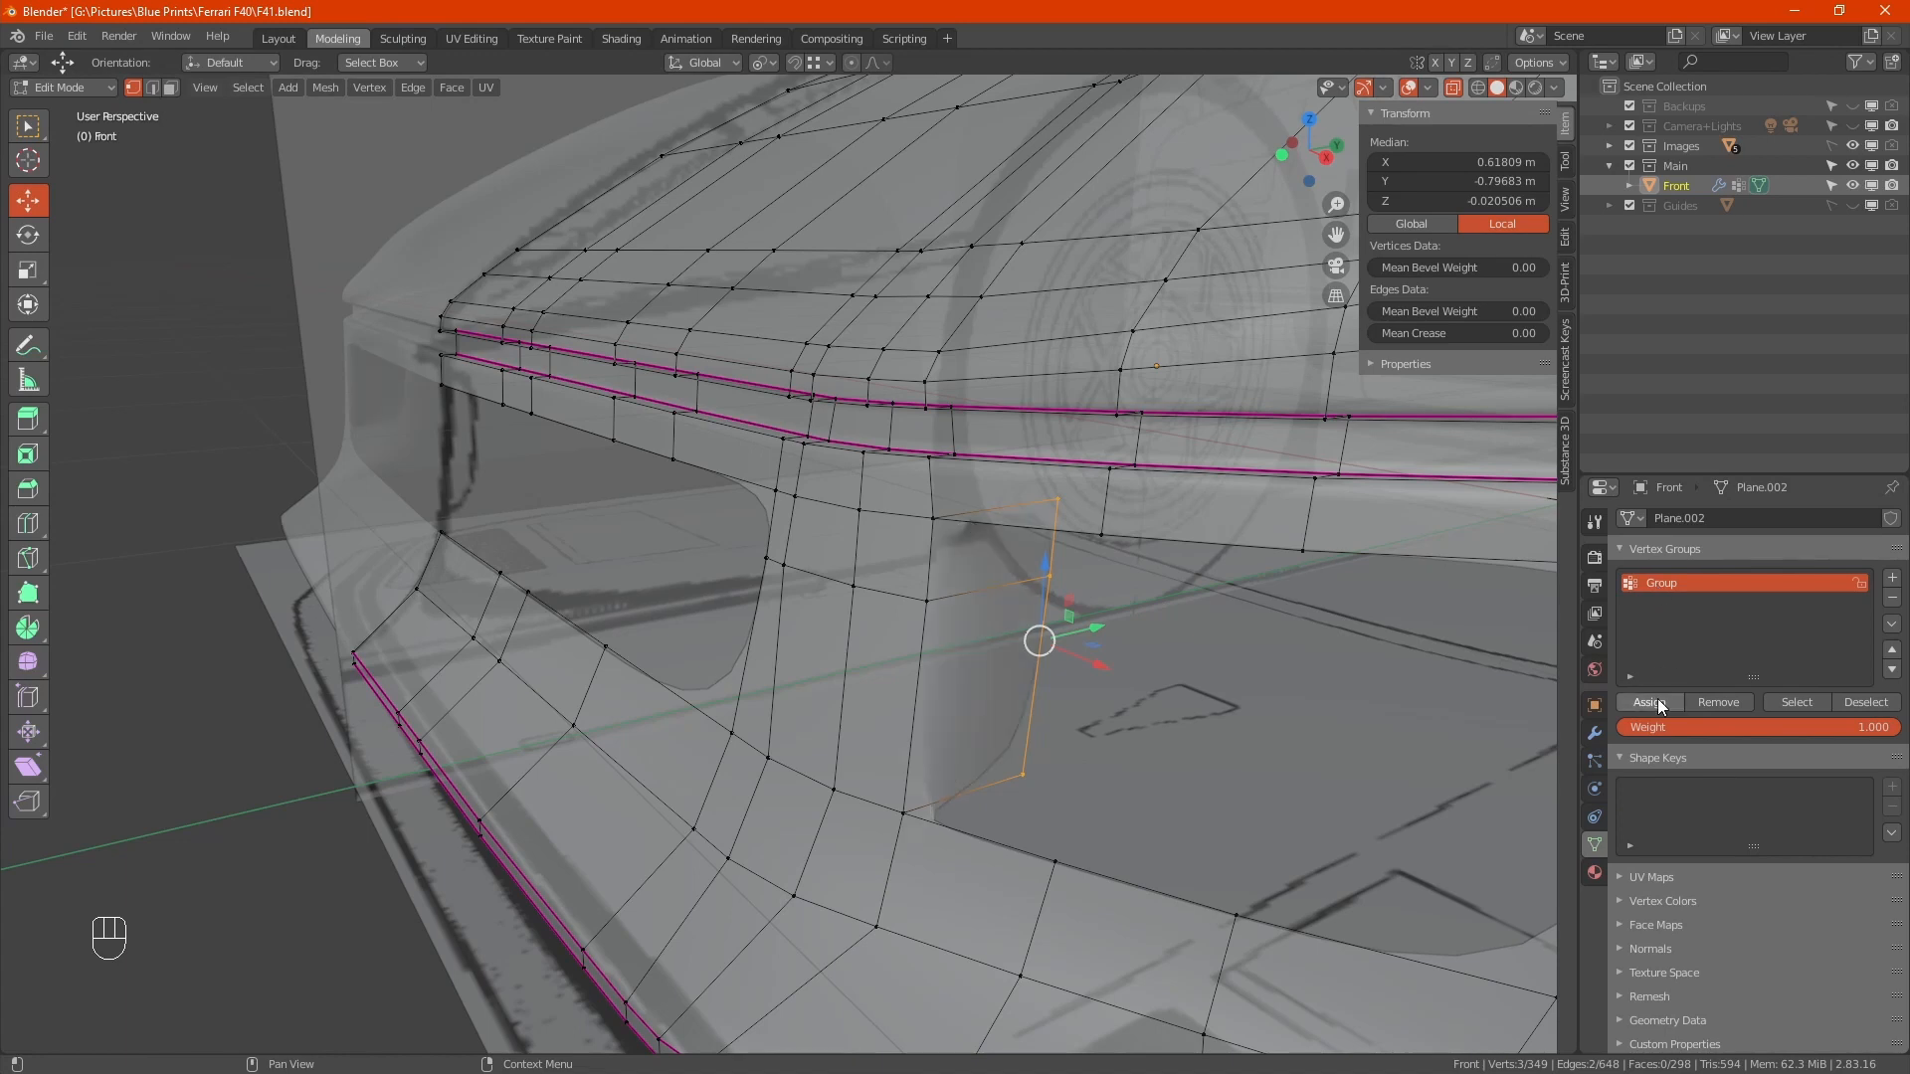
{"action": "middle_click_drag", "start_coordinate": [1045, 697], "coordinate": [1035, 536]}
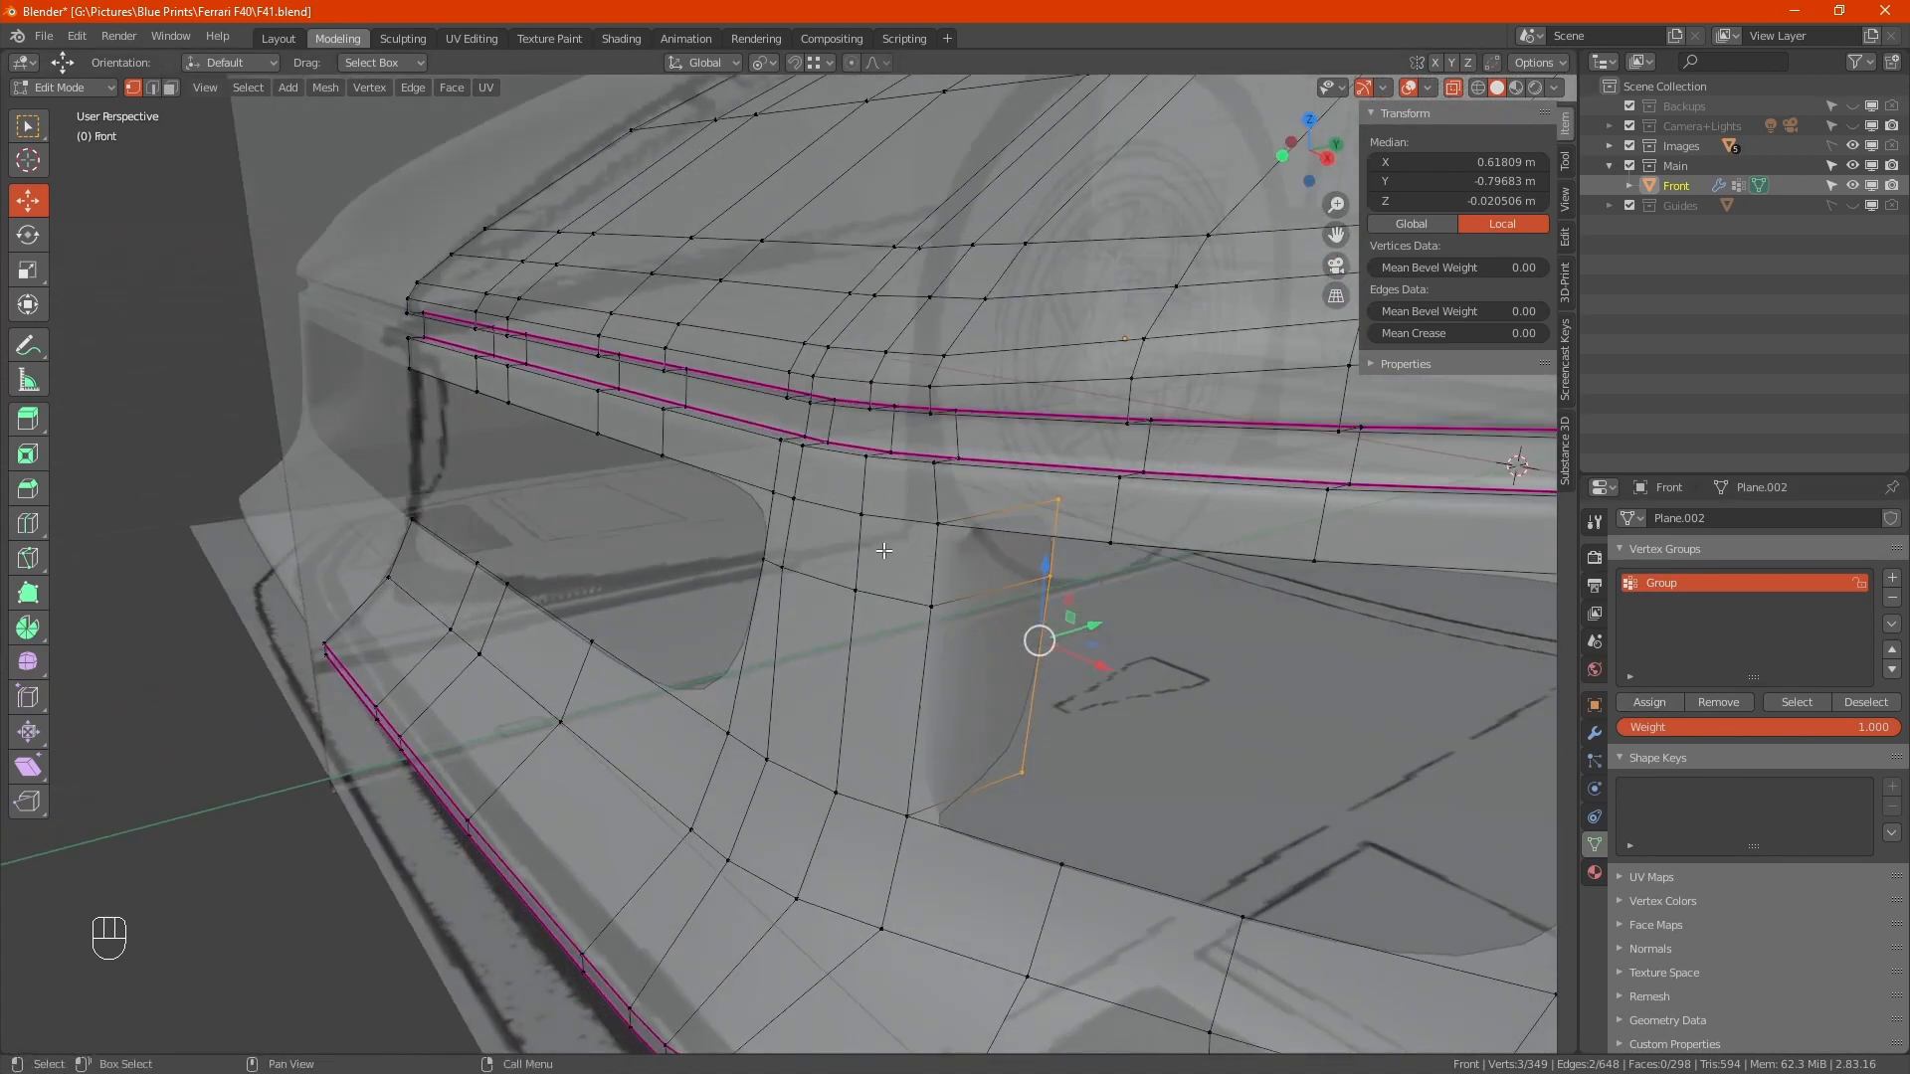
{"action": "left_click", "coordinate": [1629, 204]}
{"action": "middle_click_drag", "start_coordinate": [1090, 707], "coordinate": [809, 683]}
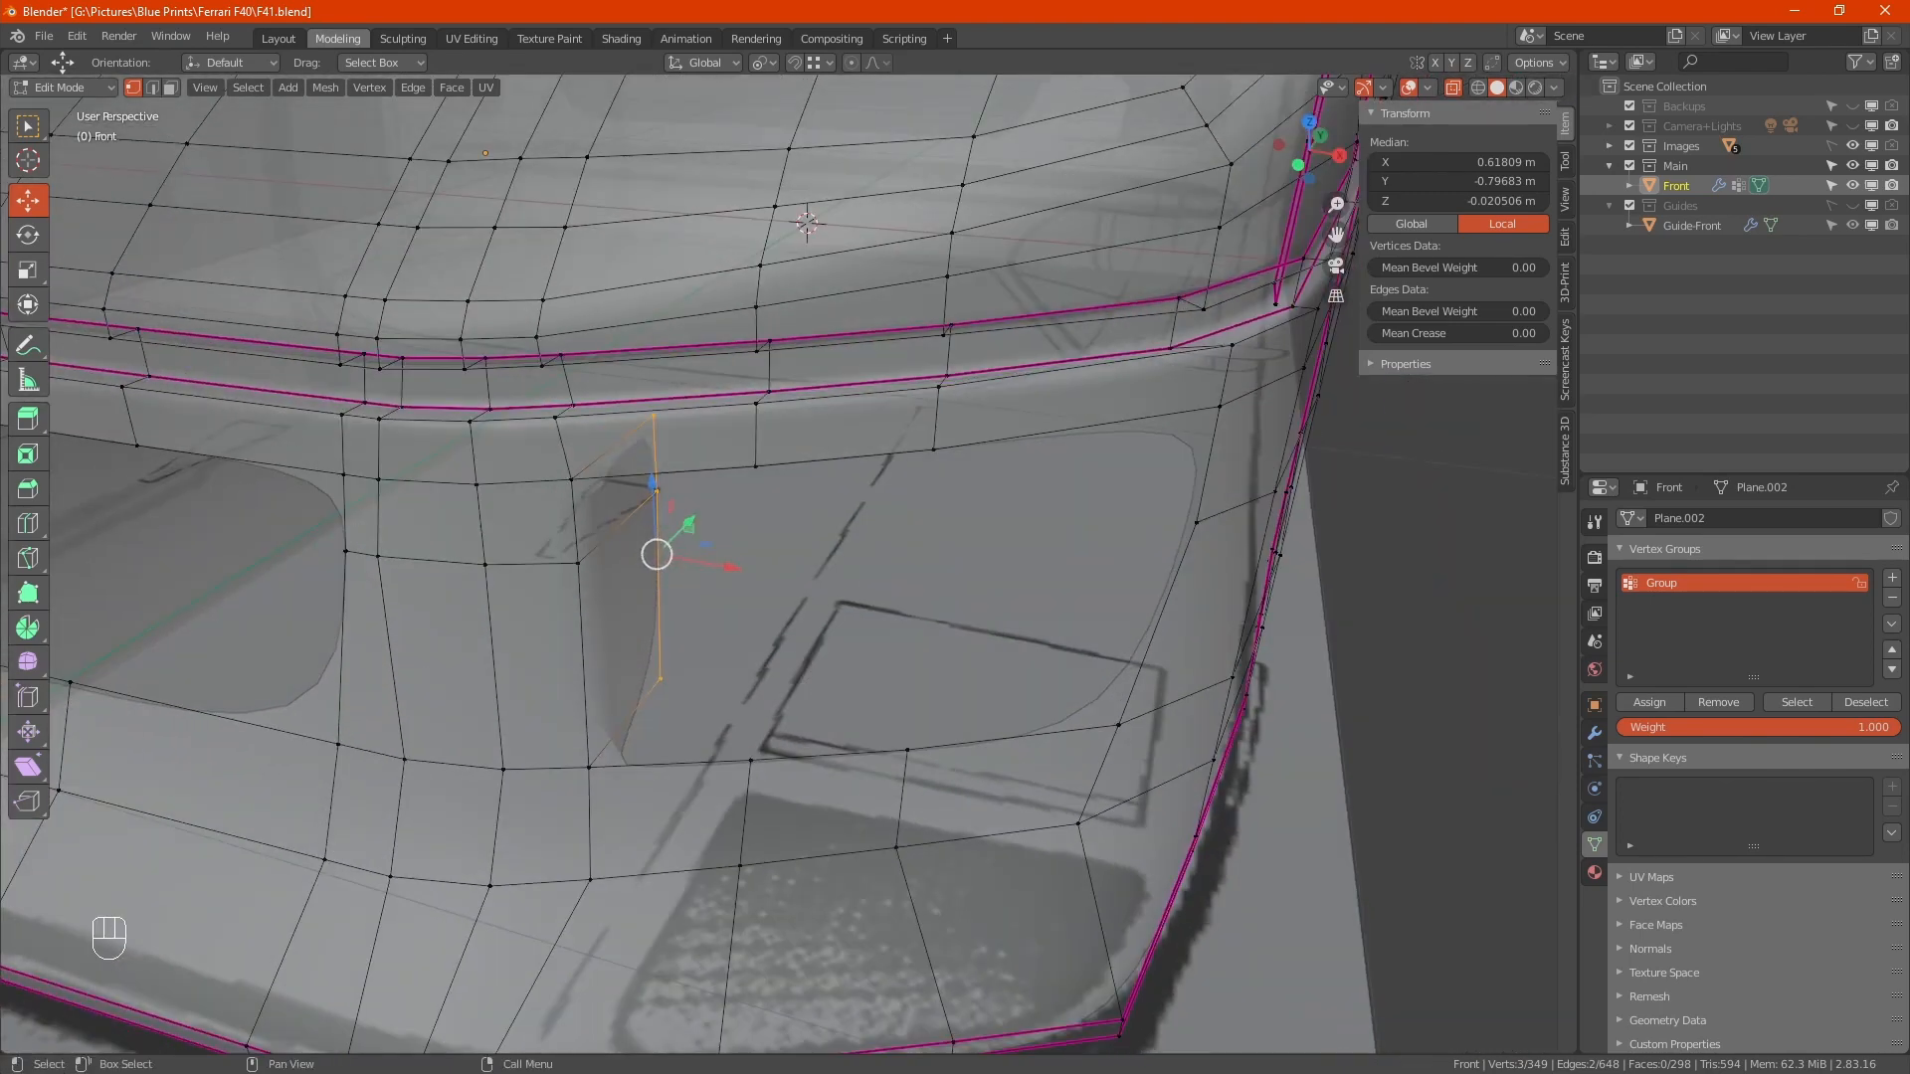
Check the front reference photo, then in front view move the three extruded vertices outward along X by about 0.05 m
{"action": "key", "text": "alt+Tab"}
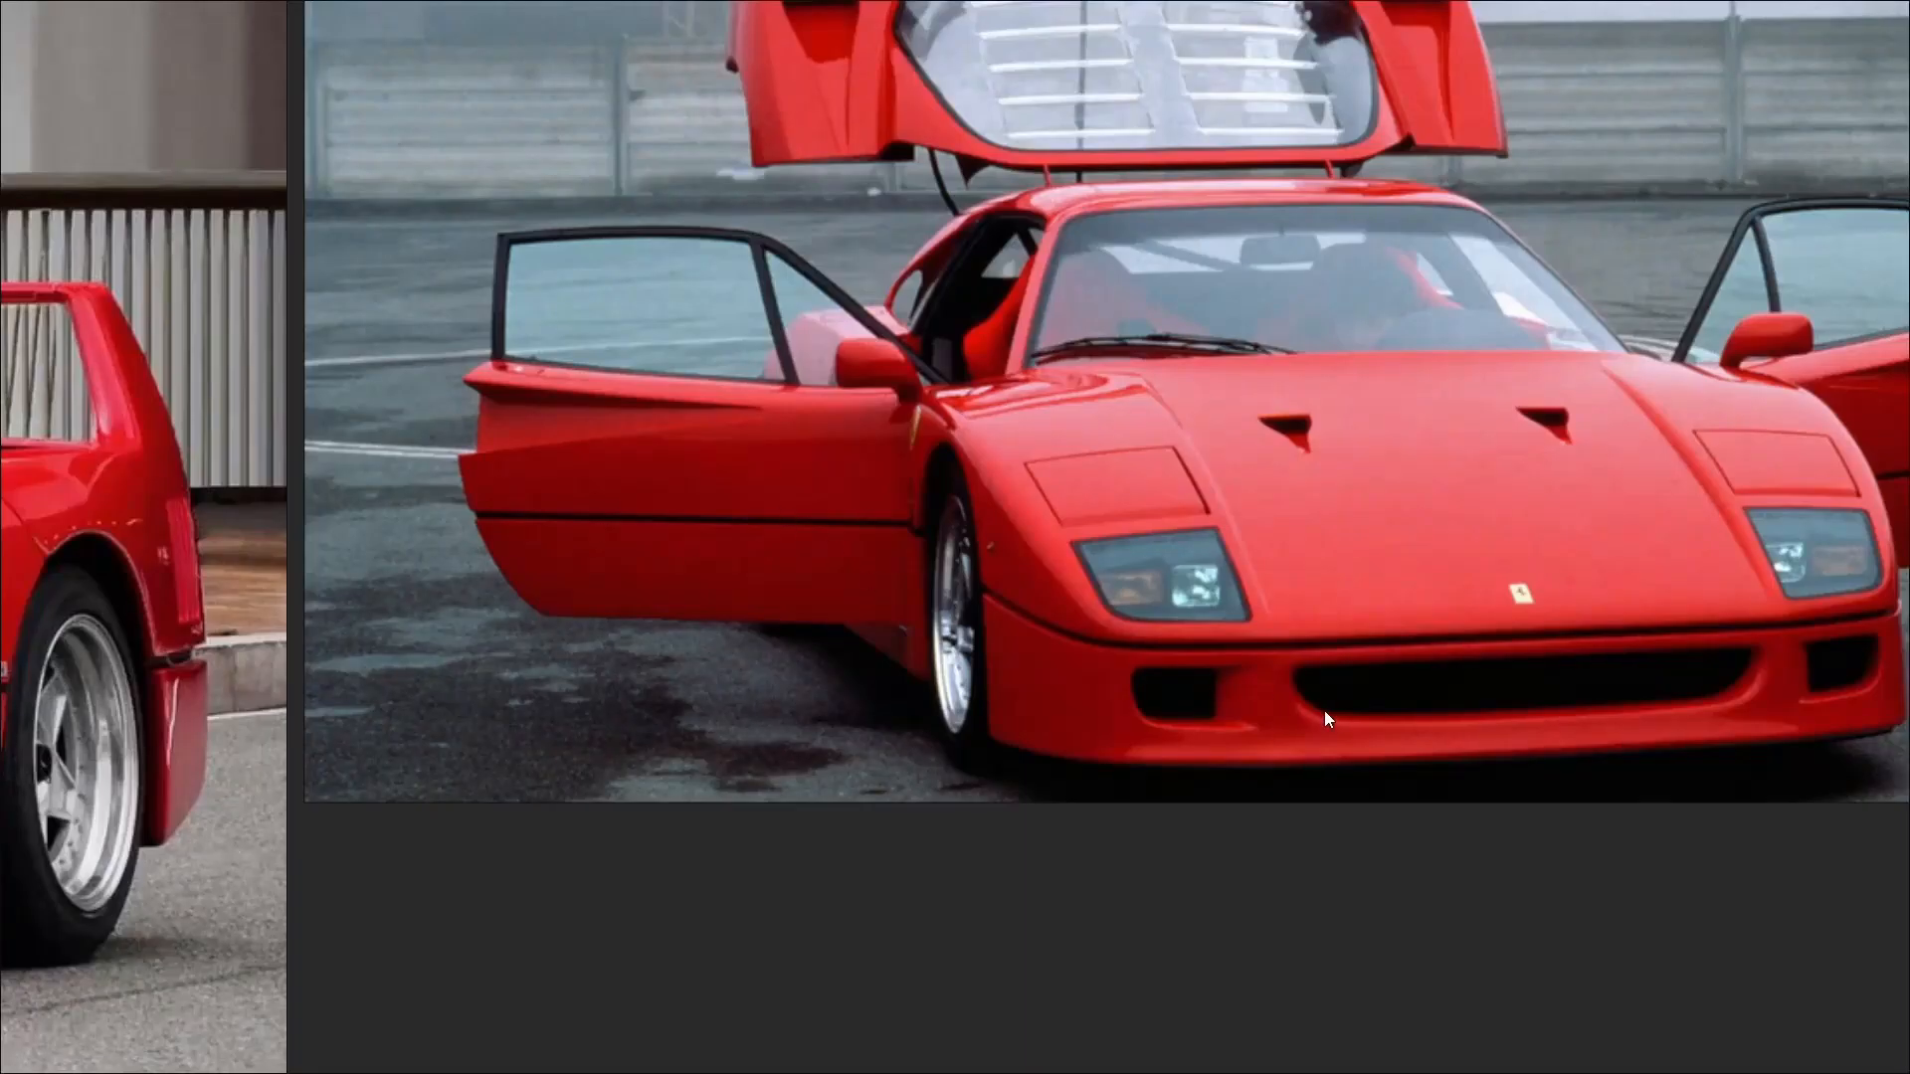
{"action": "key", "text": "alt+Tab"}
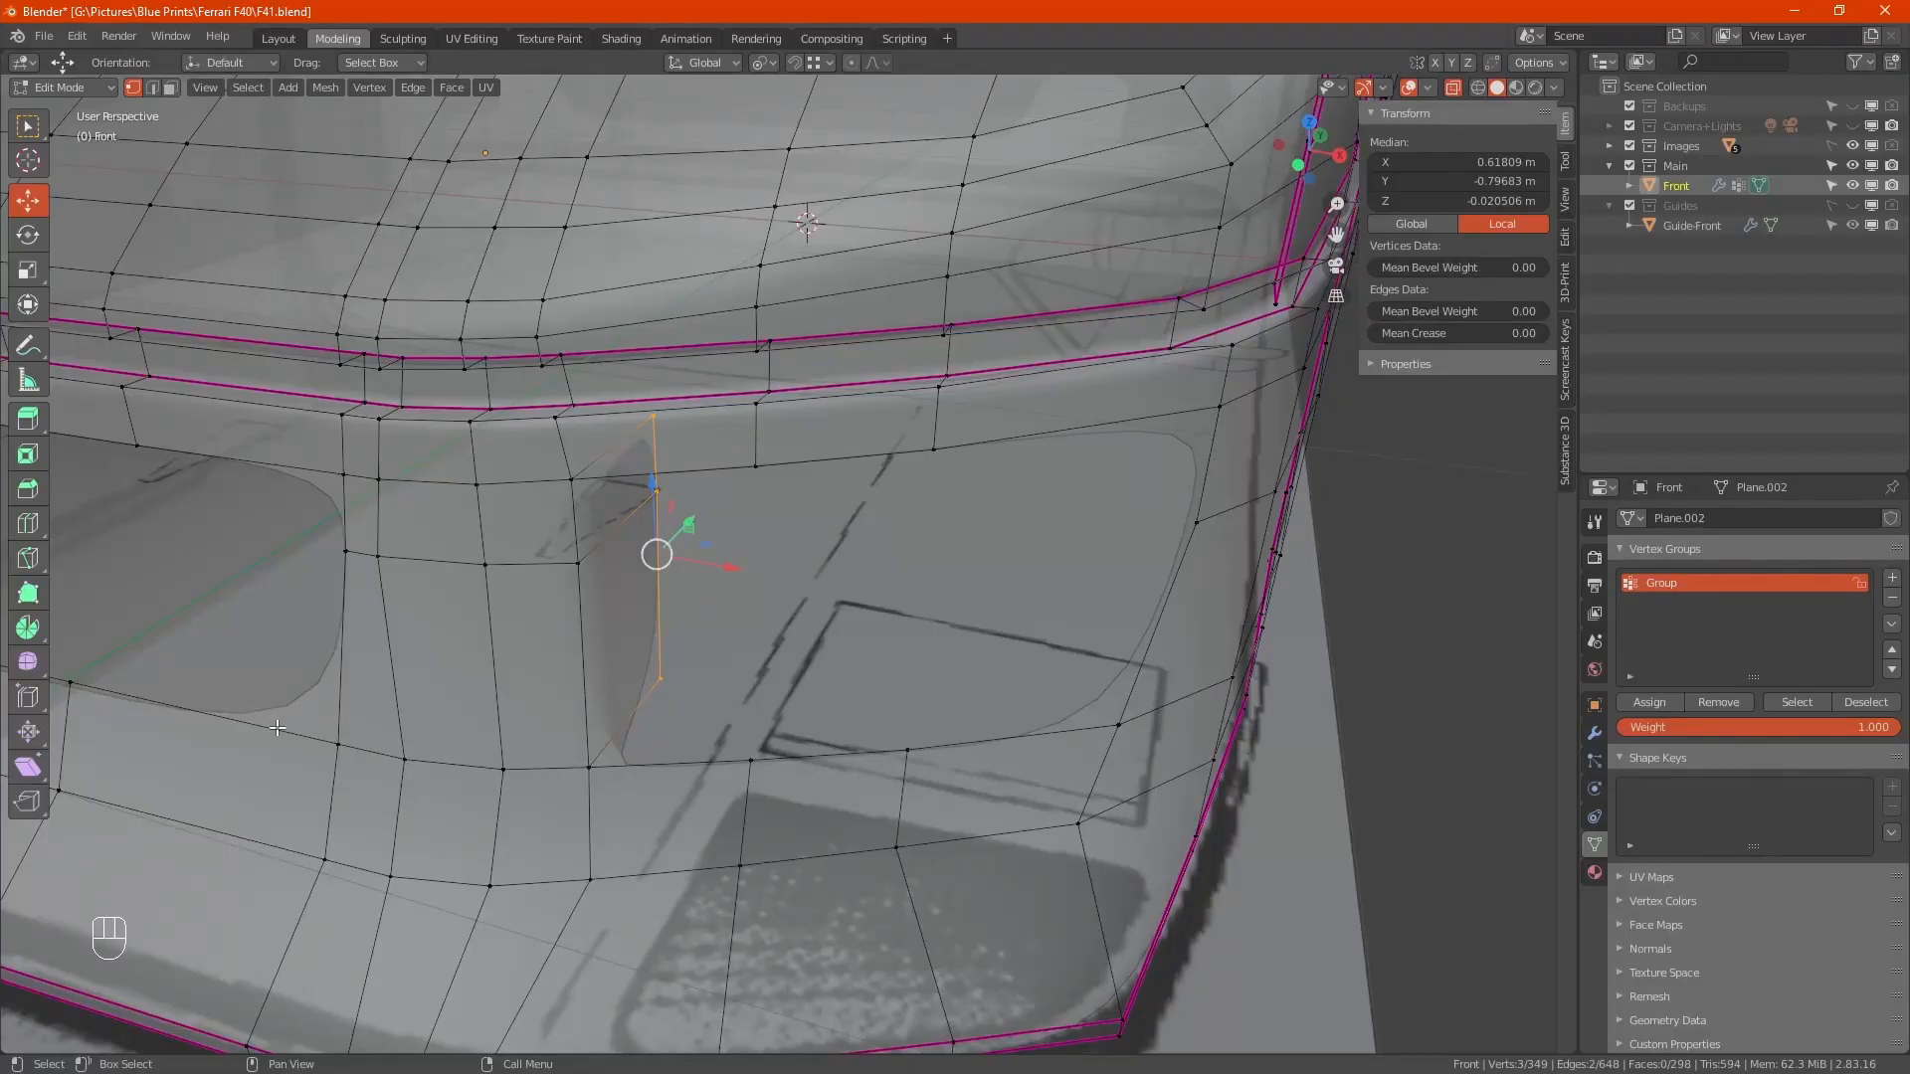
{"action": "key", "text": "KP_1"}
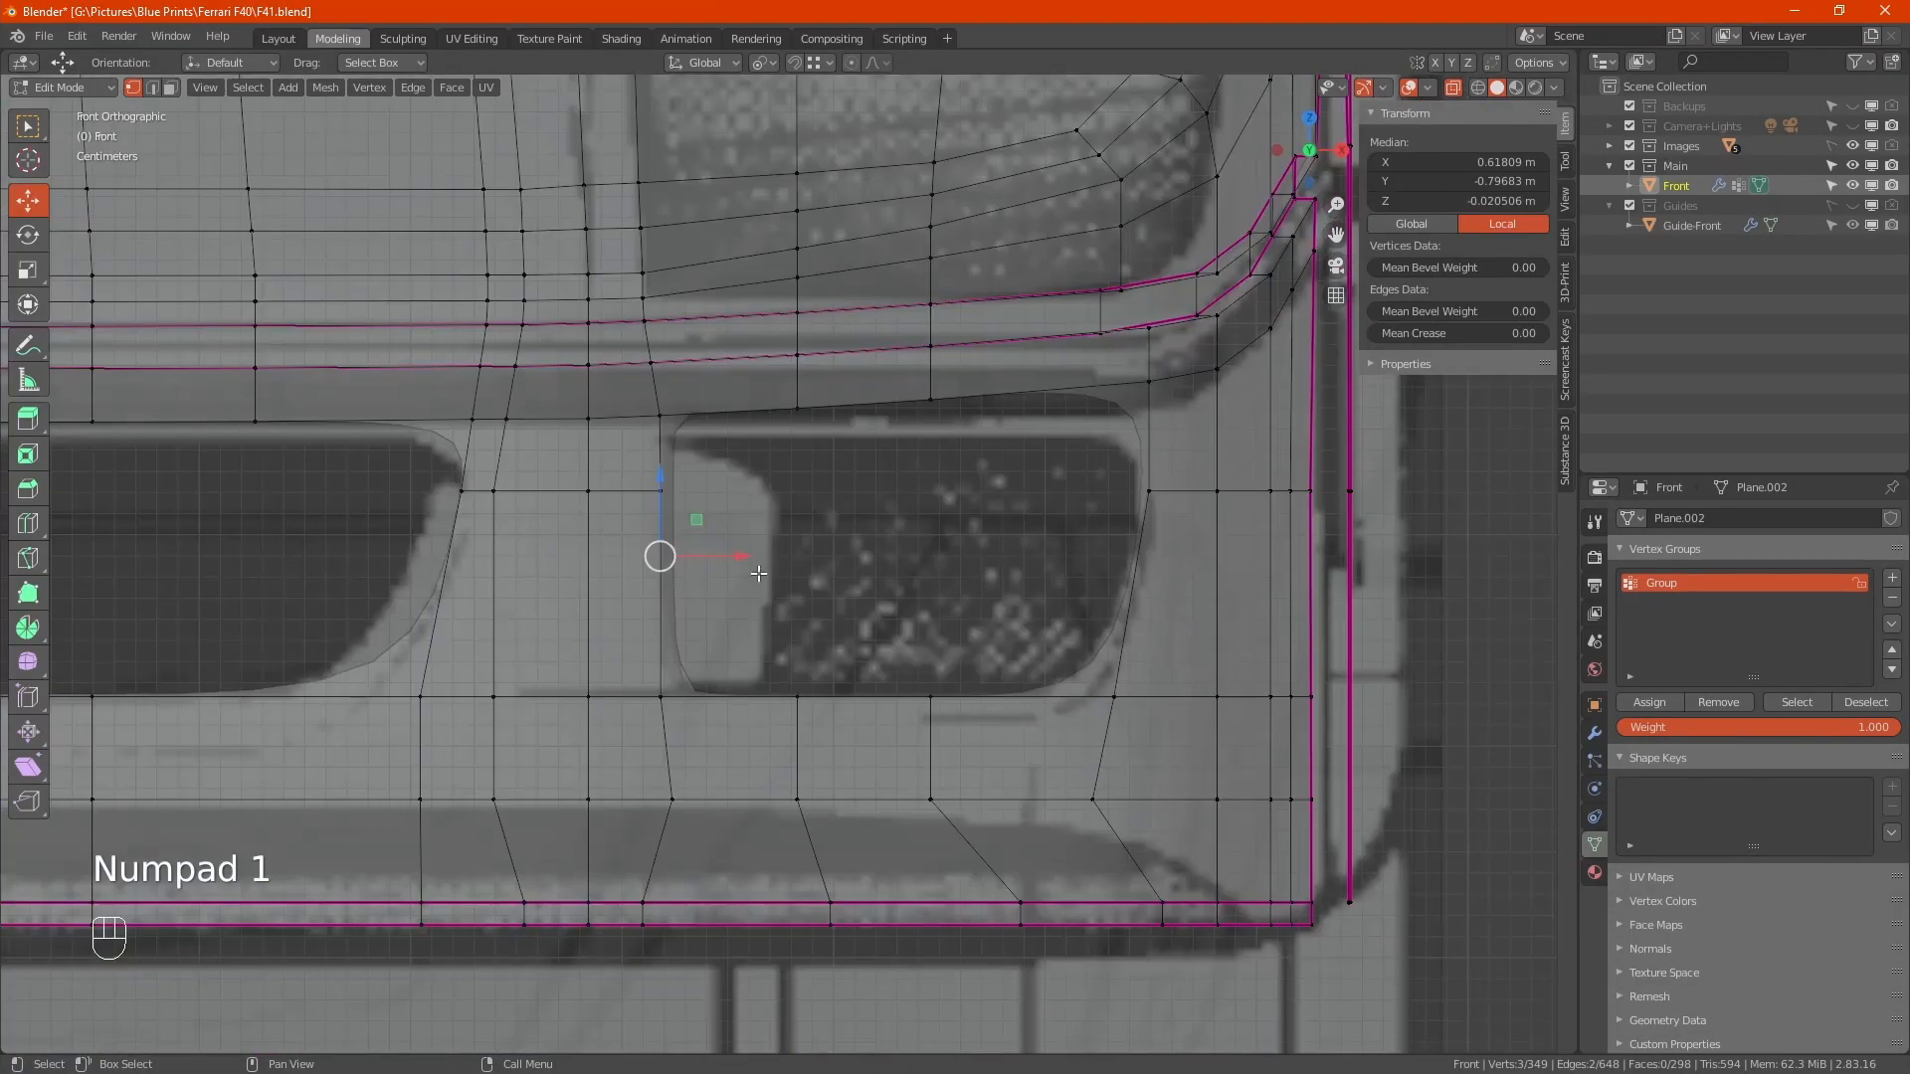
{"action": "left_click_drag", "start_coordinate": [736, 559], "coordinate": [933, 665]}
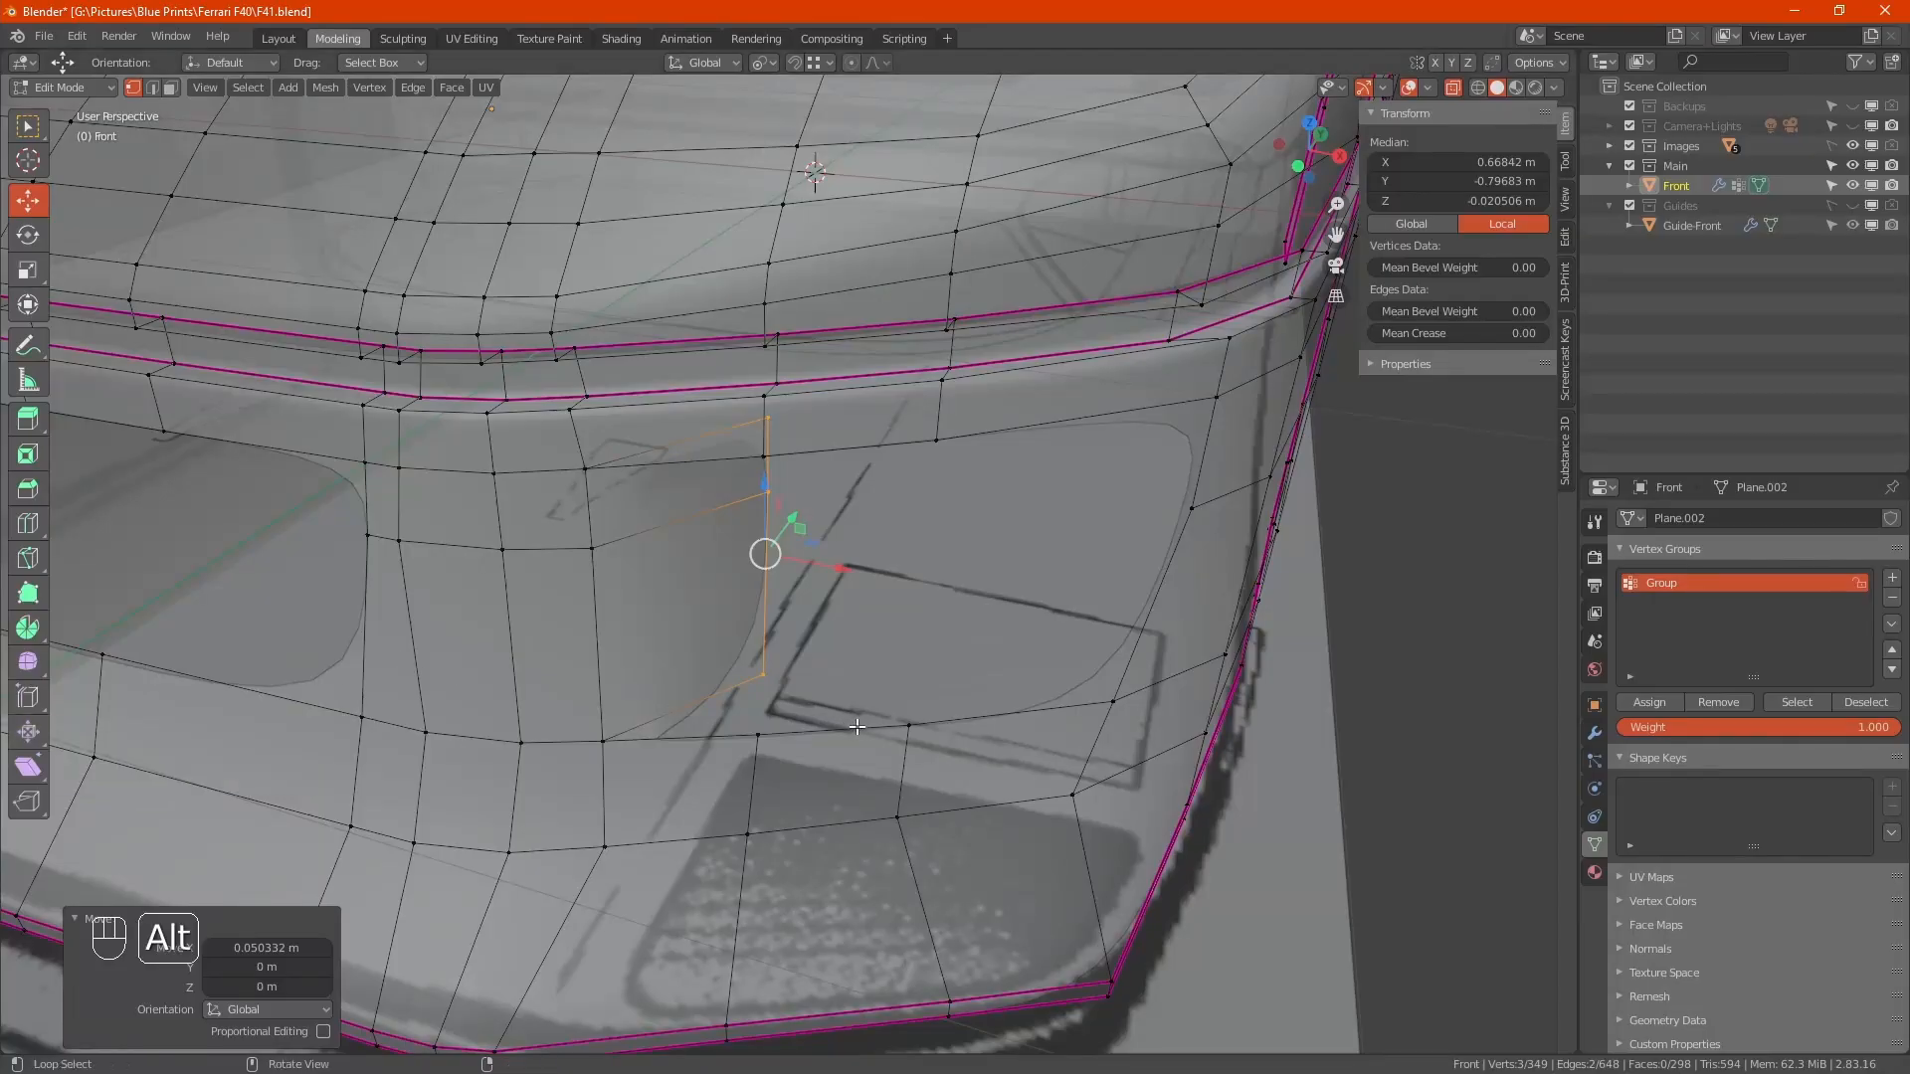
Select the outer opening's front border vertices without its inner side, and extrude them rearward along Y by about 0.045 m
{"action": "left_click", "coordinate": [856, 727], "text": "alt"}
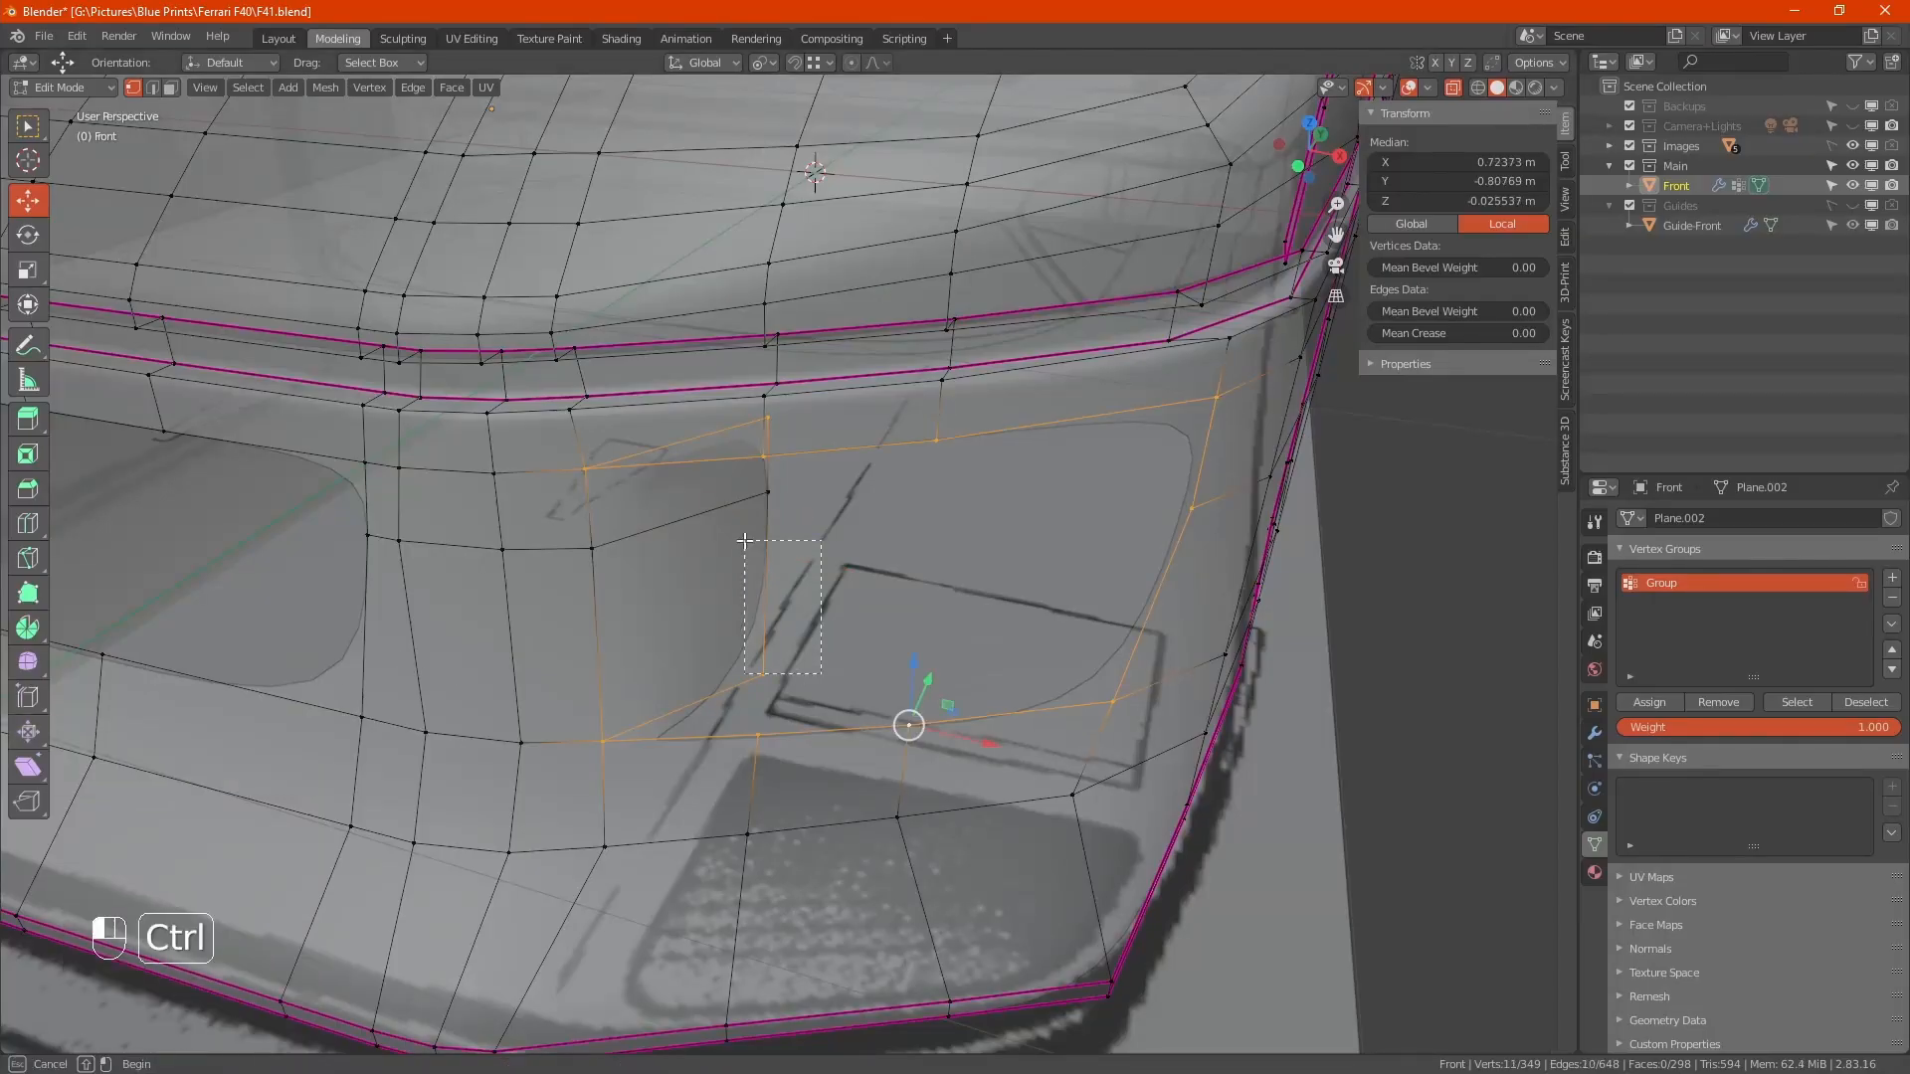
{"action": "left_click", "coordinate": [767, 415], "text": "ctrl"}
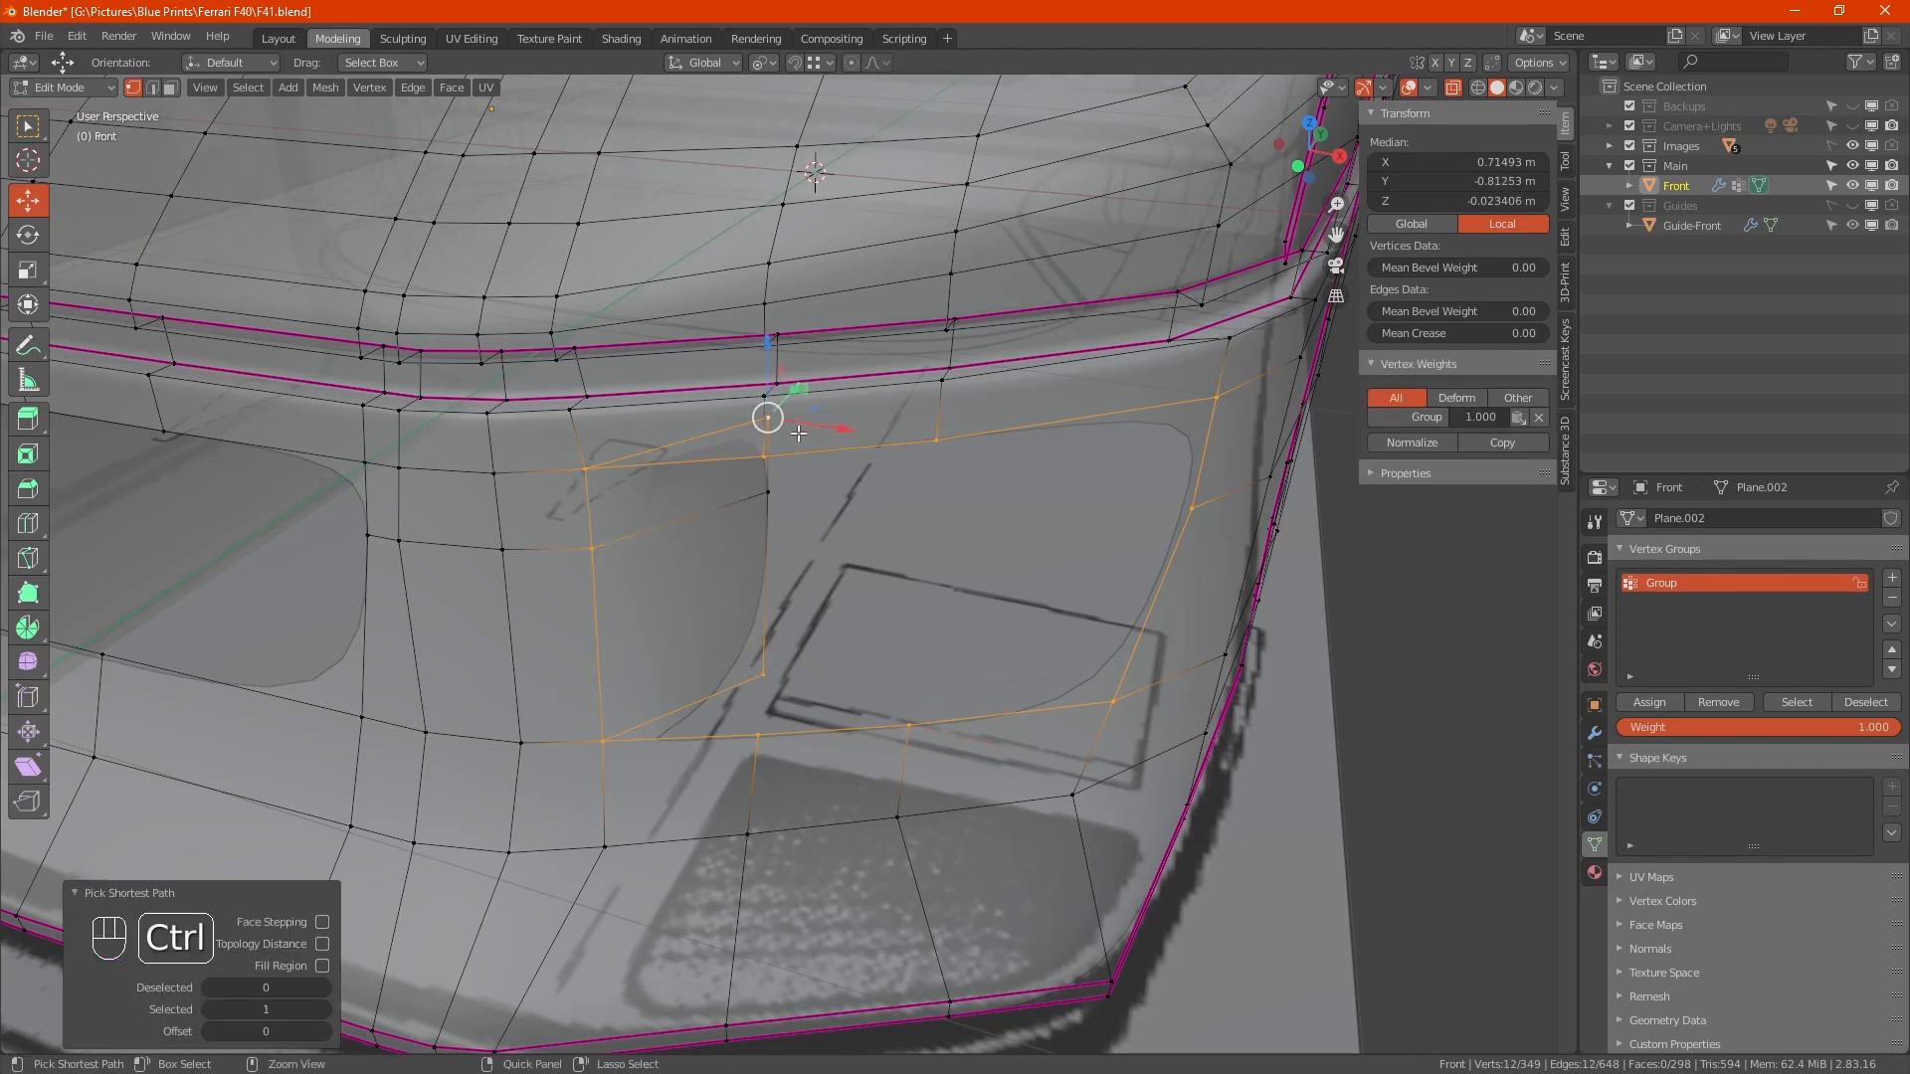
{"action": "key", "text": "ctrl+z"}
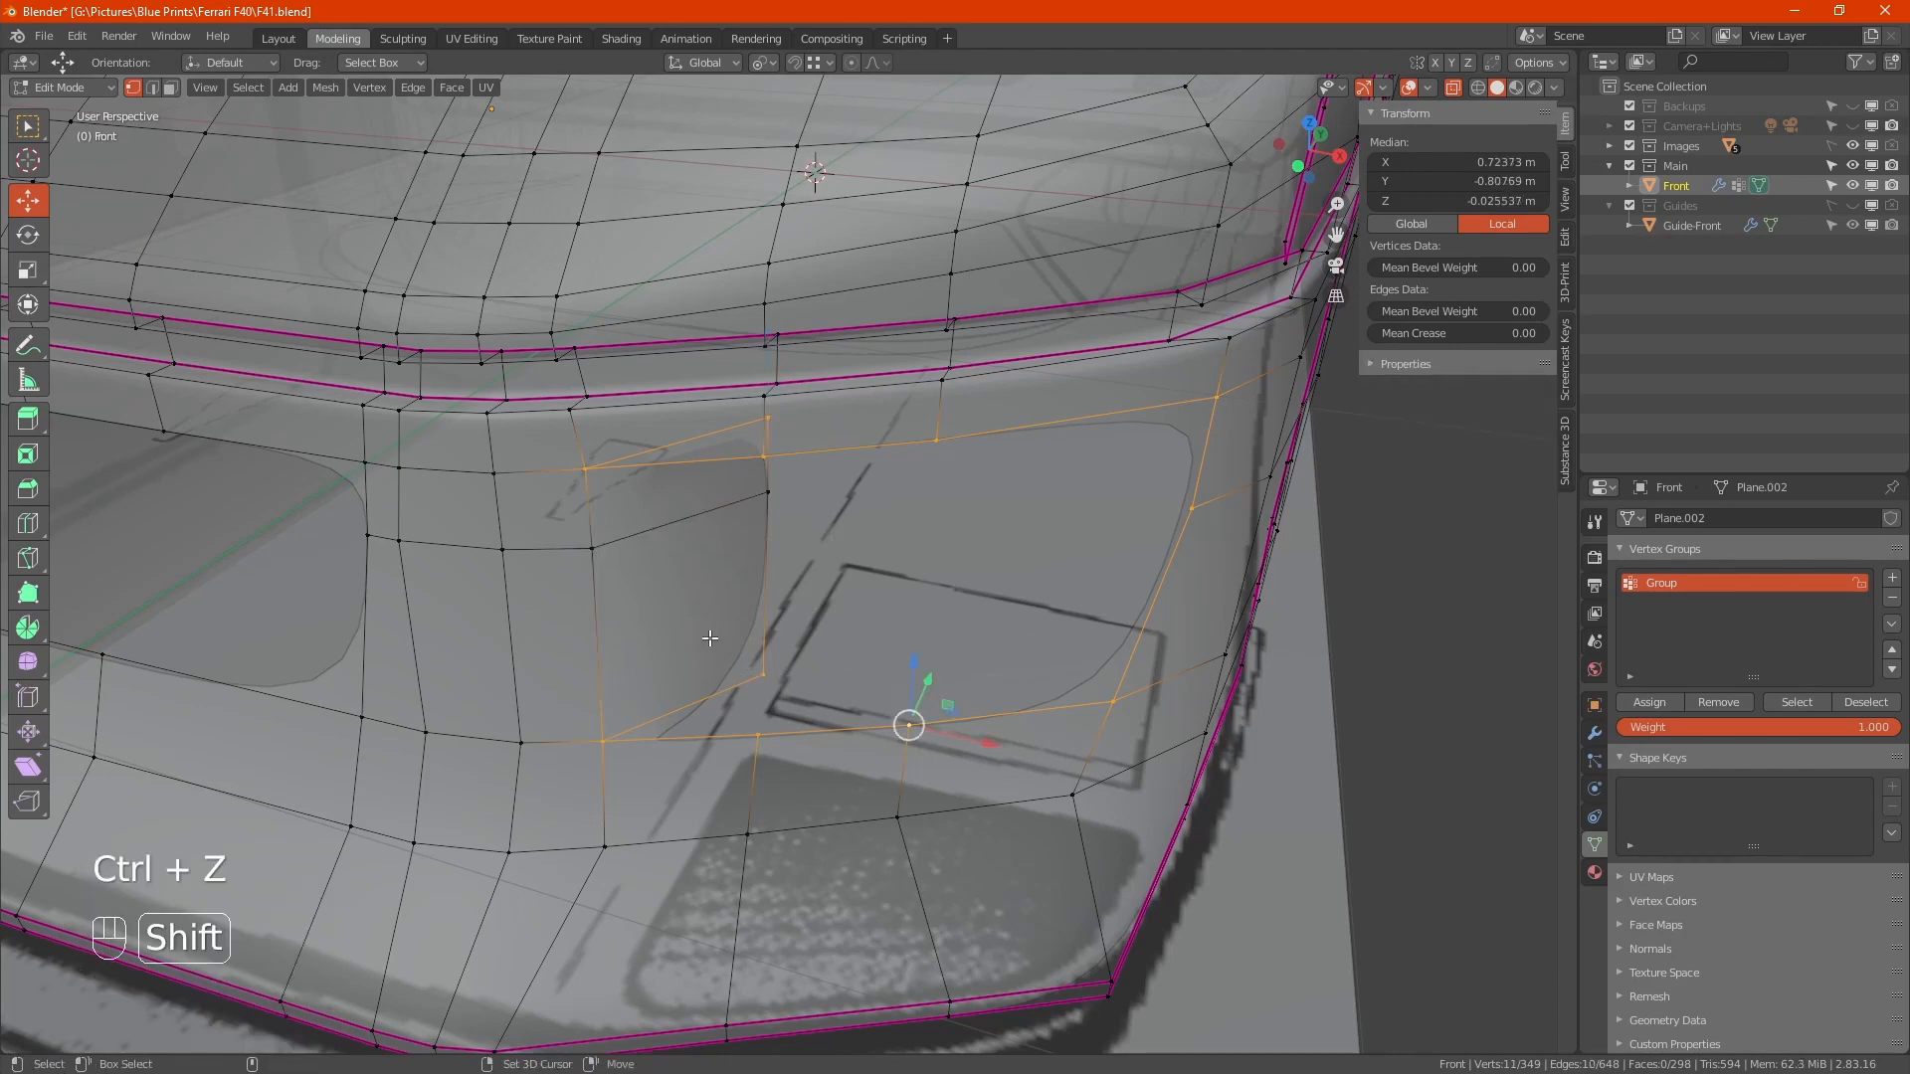
{"action": "left_click_drag", "start_coordinate": [713, 618], "coordinate": [777, 701], "text": "ctrl"}
{"action": "left_click_drag", "start_coordinate": [806, 403], "coordinate": [748, 432], "text": "ctrl"}
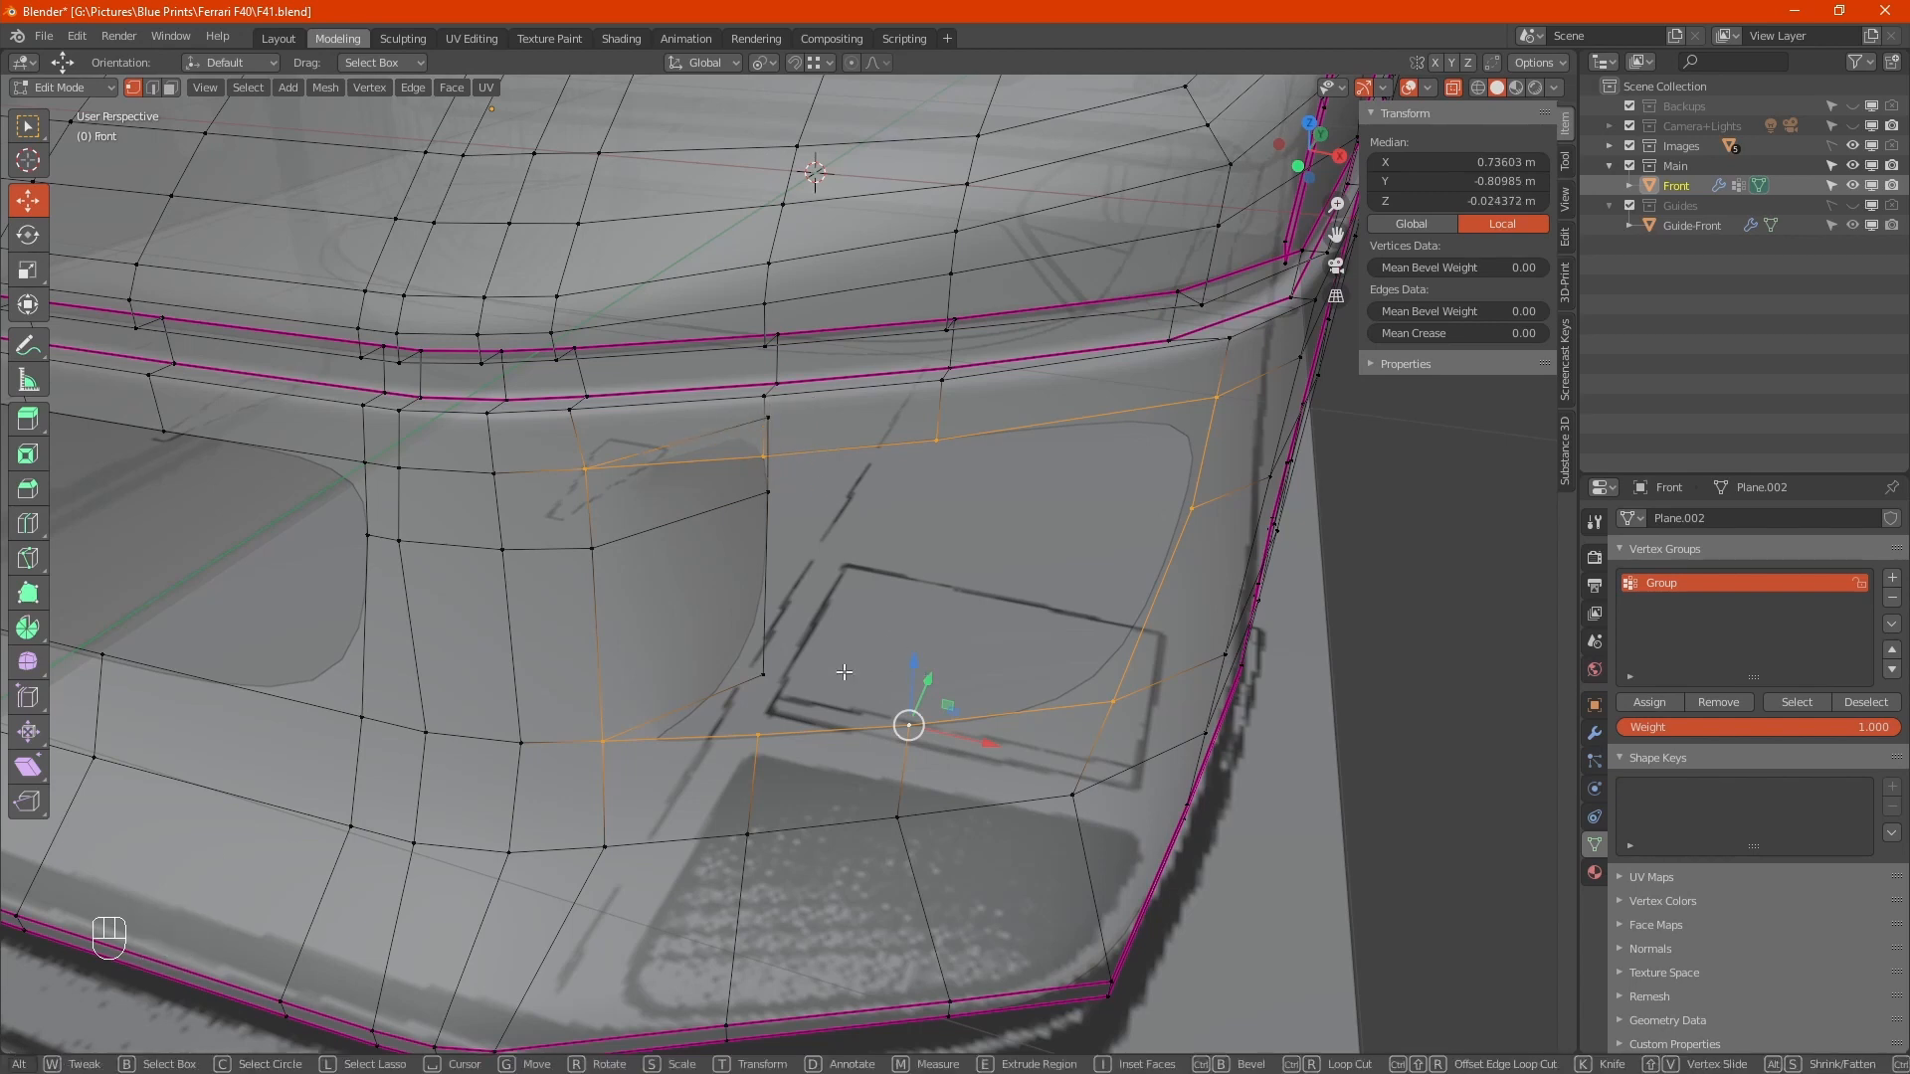
{"action": "left_click_drag", "start_coordinate": [541, 426], "coordinate": [665, 841], "text": "ctrl"}
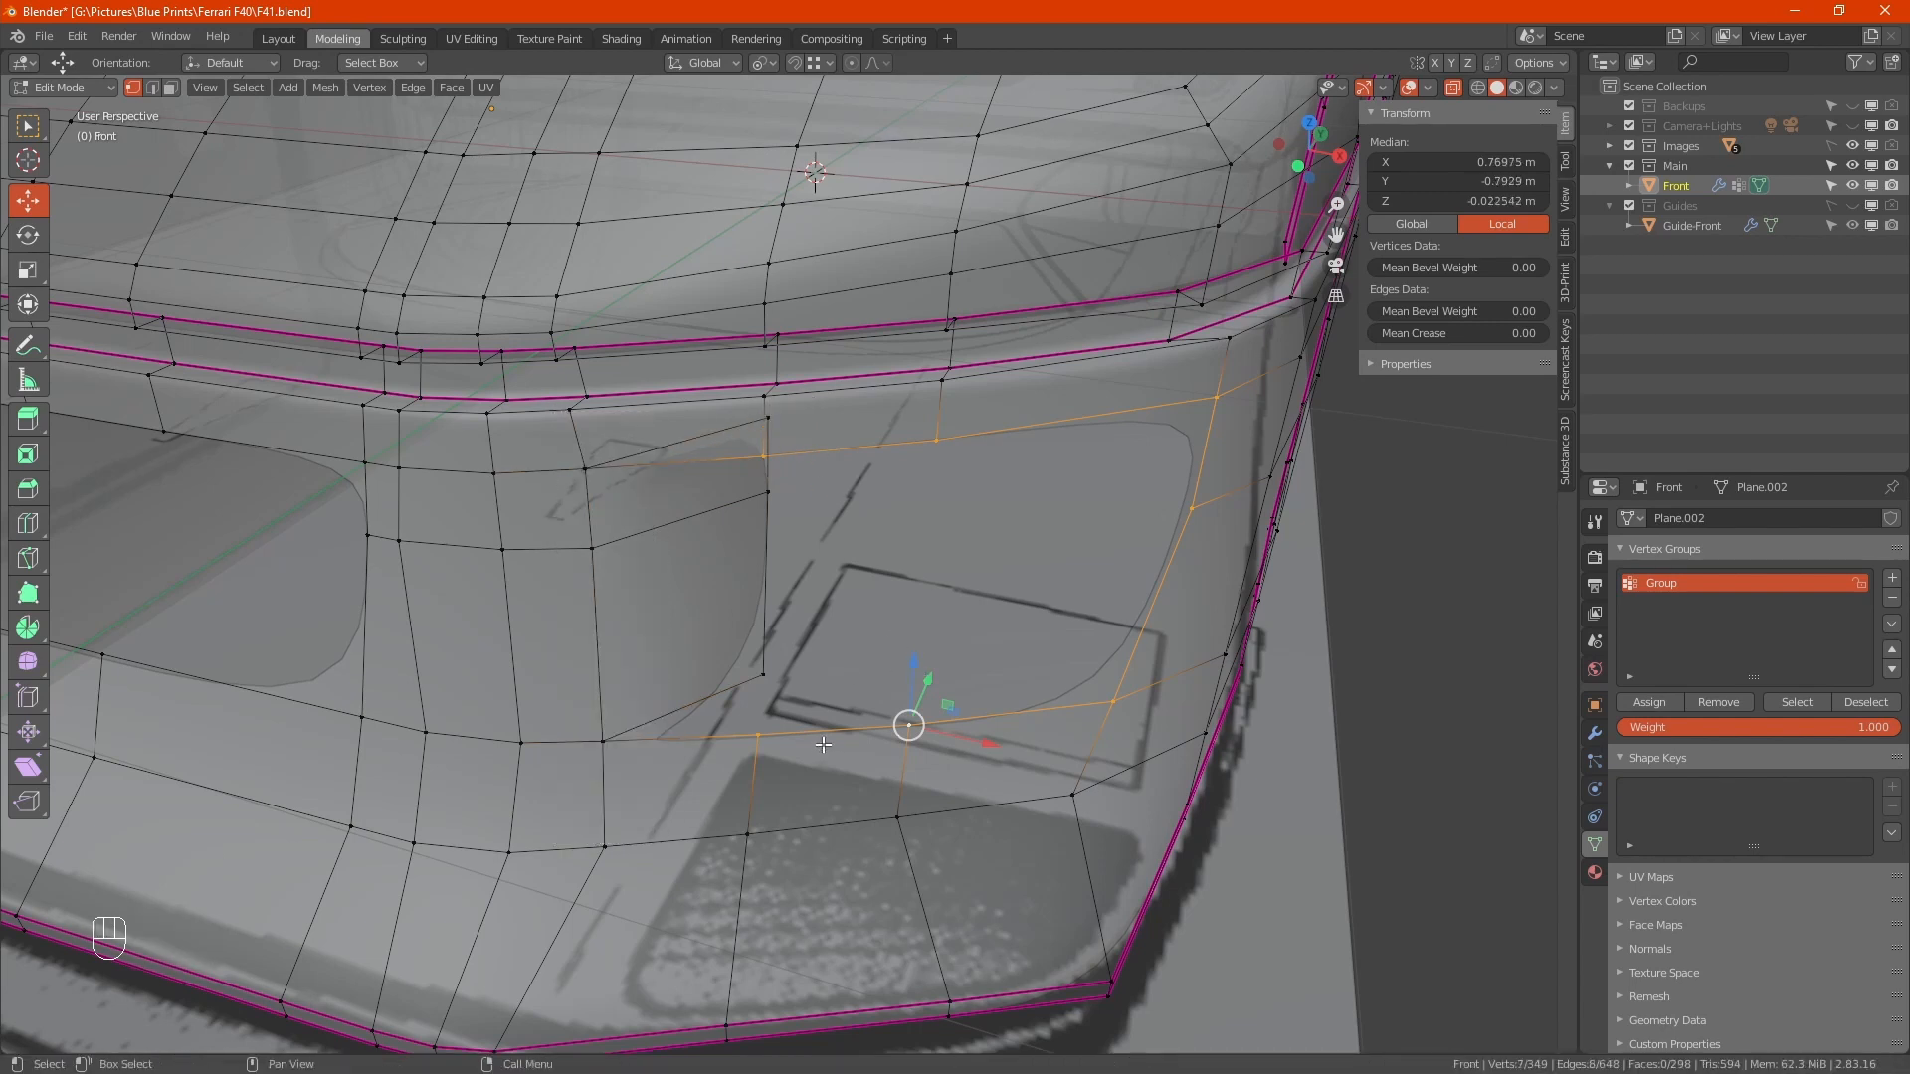
{"action": "left_click_drag", "start_coordinate": [931, 718], "coordinate": [1152, 686], "text": "alt"}
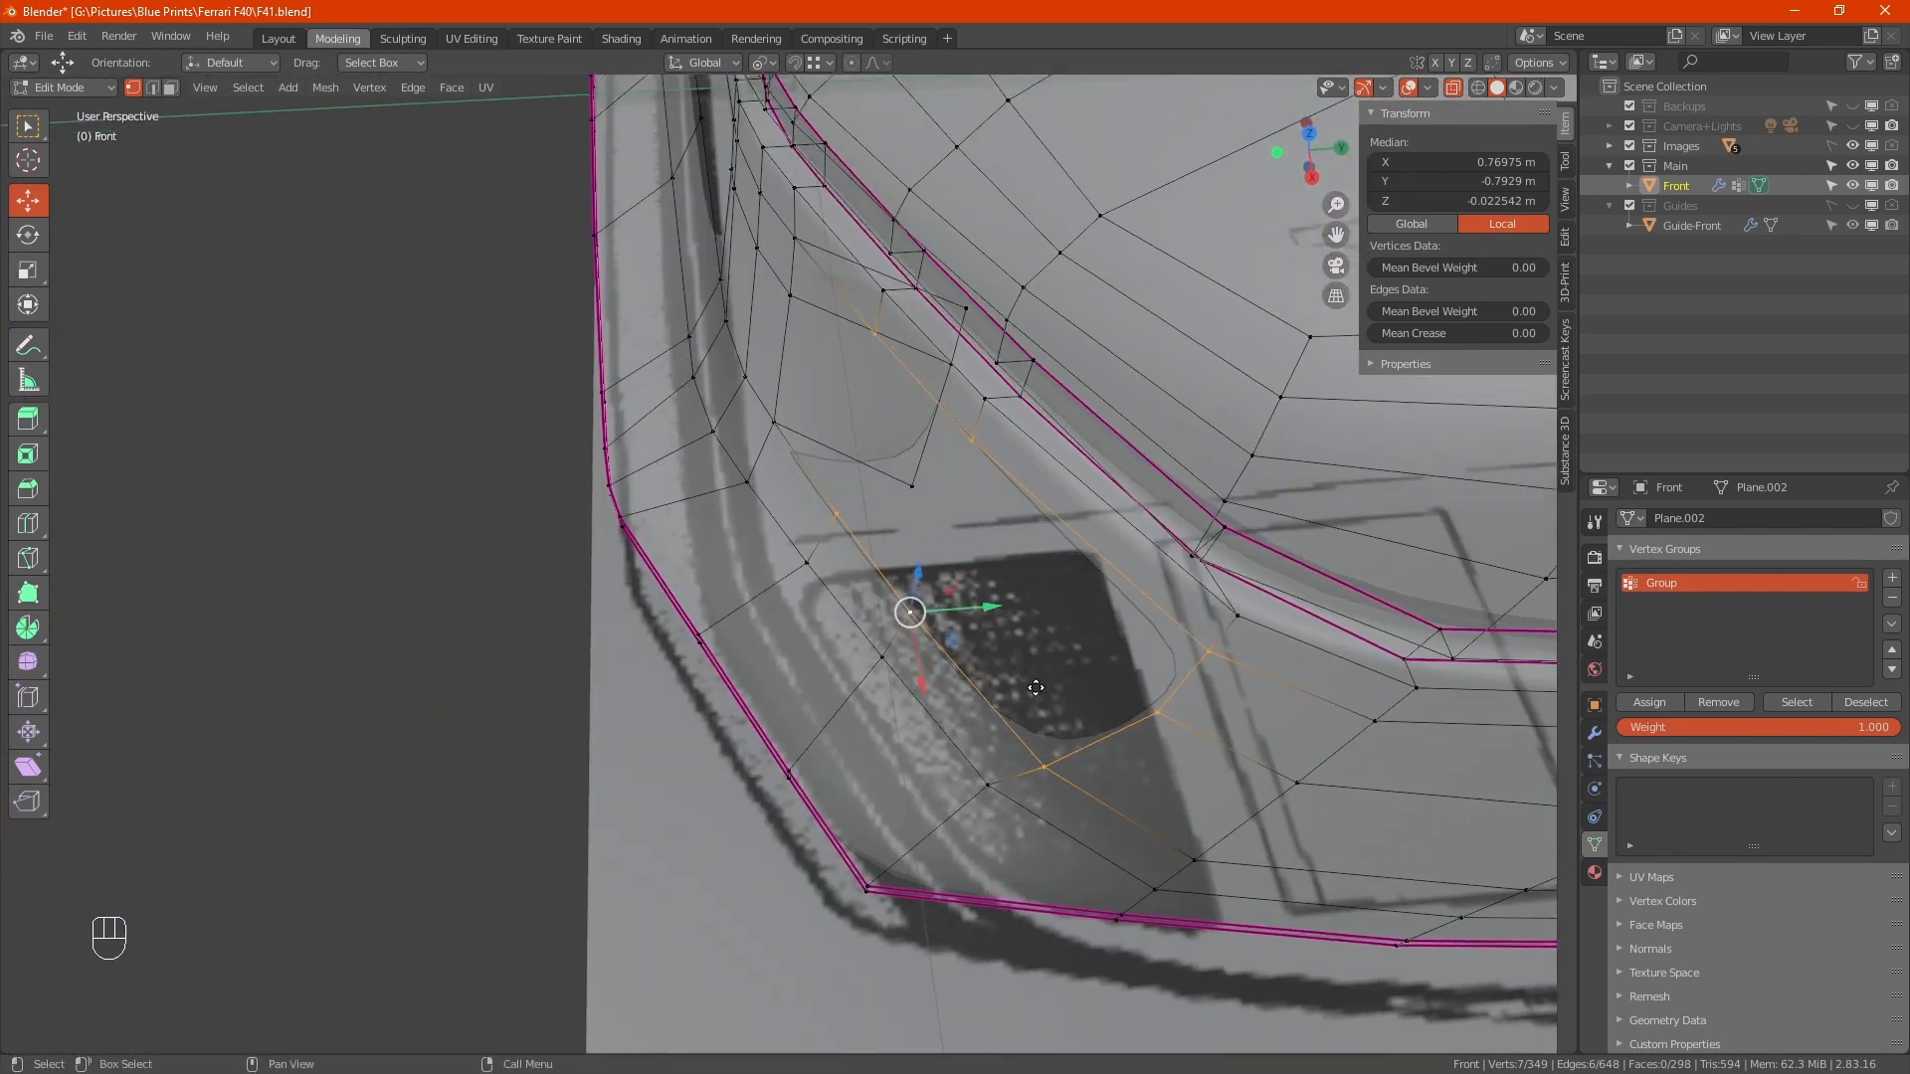
{"action": "key", "text": "e"}
{"action": "key", "text": "y"}
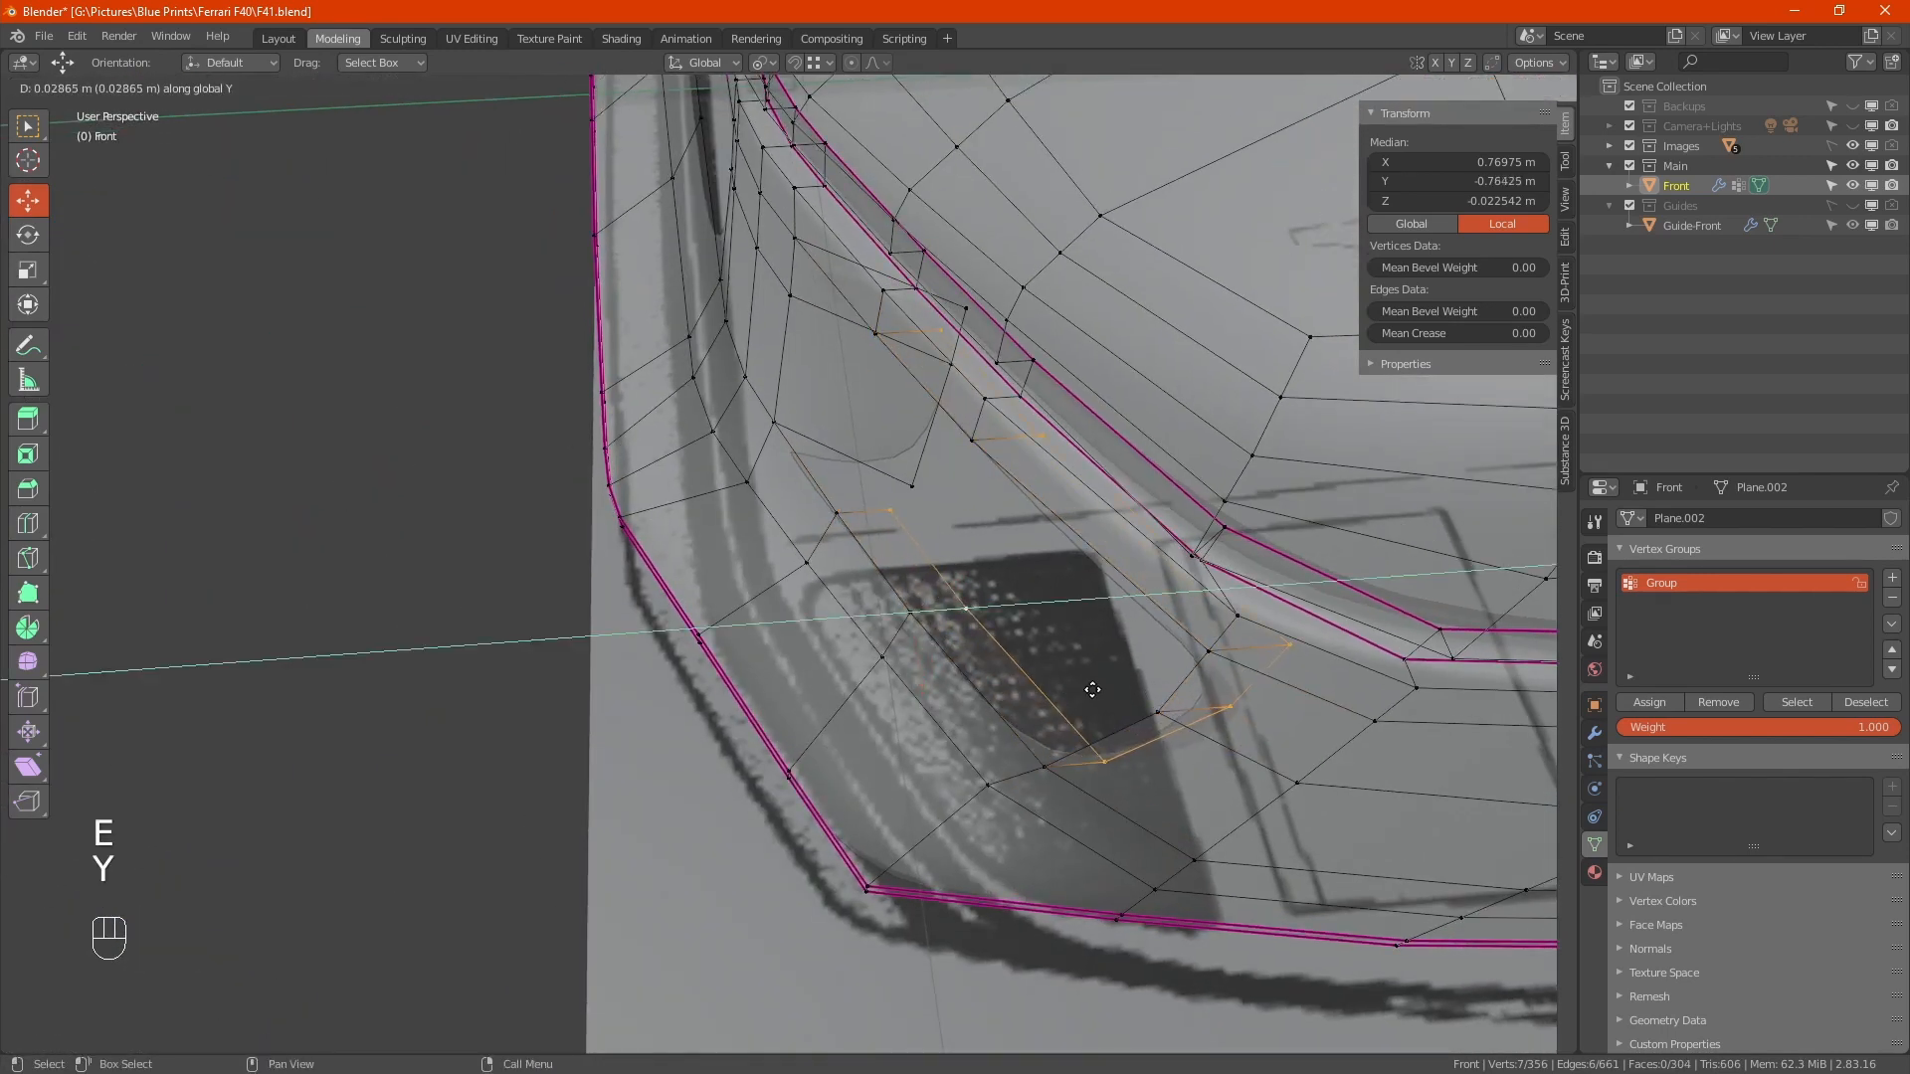
{"action": "left_click", "coordinate": [1125, 698]}
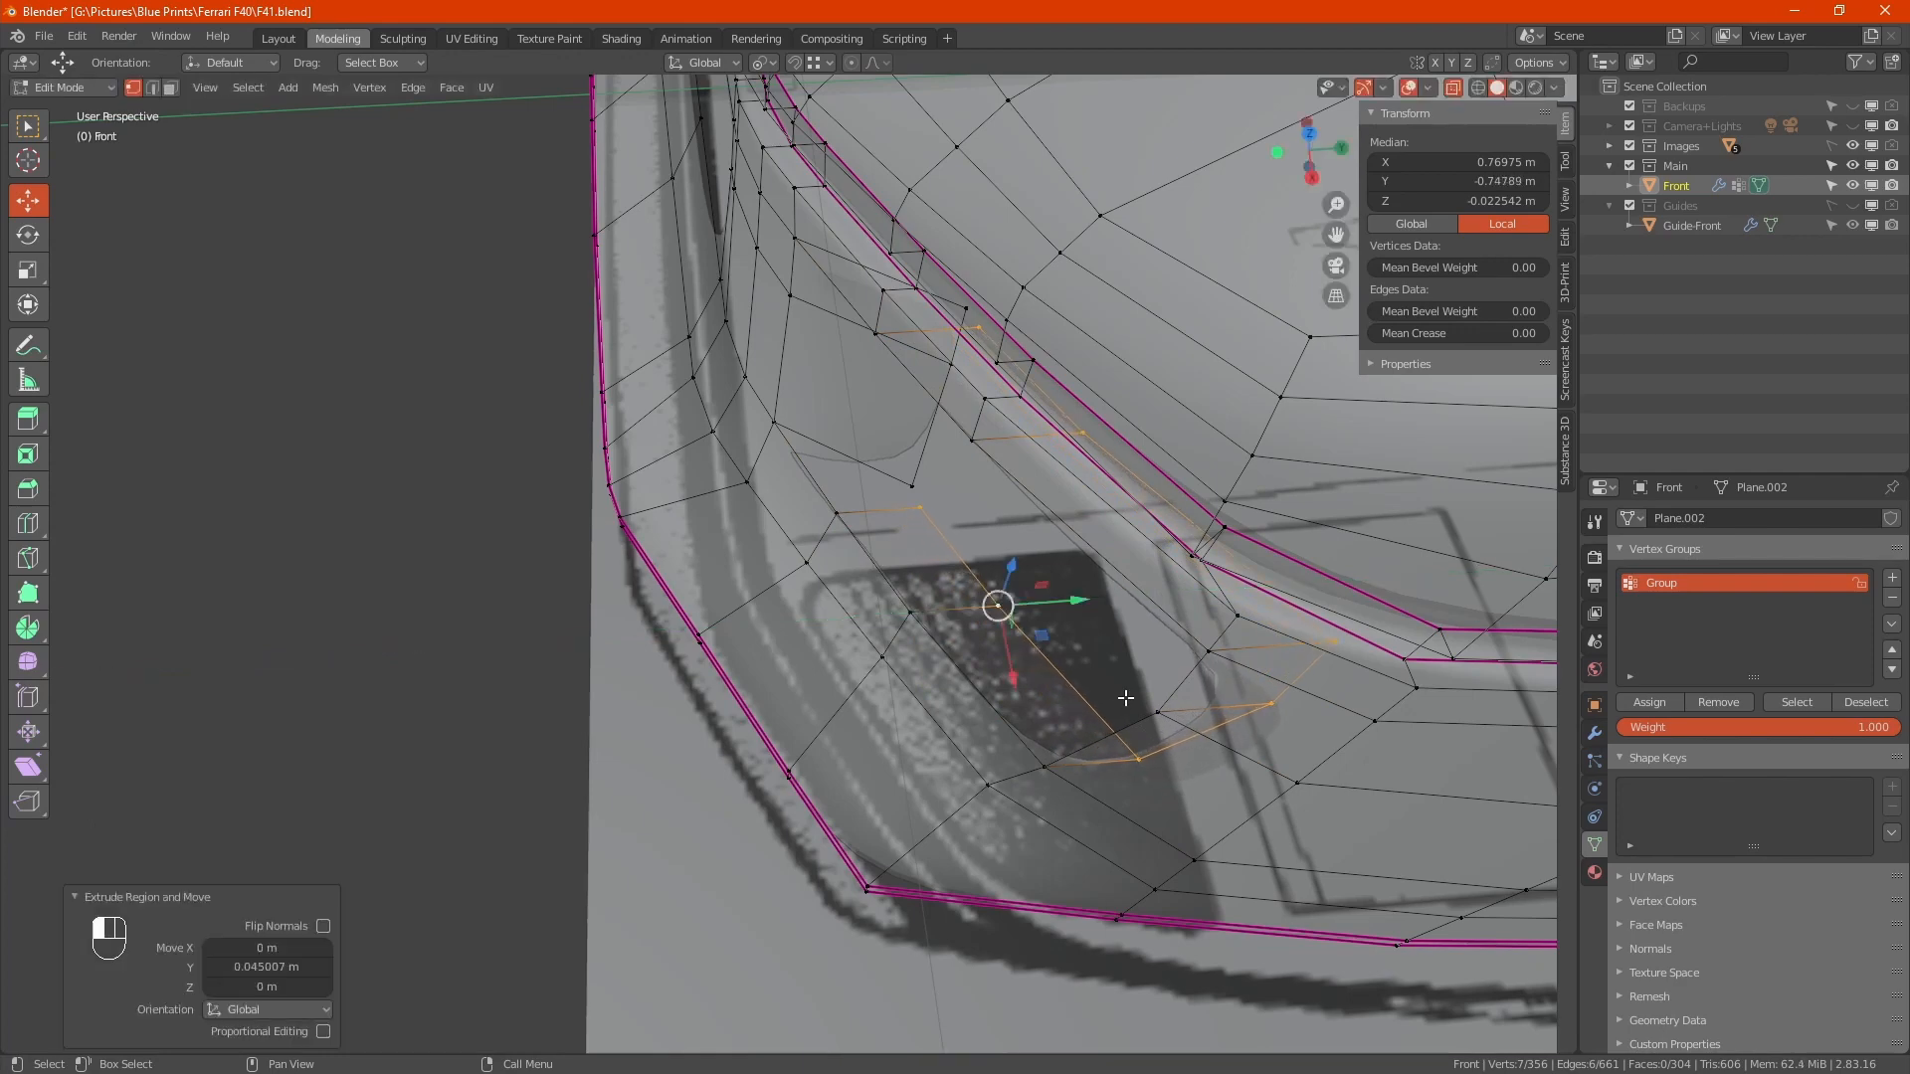
In edge selection mode, fill the gaps at the outer opening's lower and upper inner corners with faces joining the extruded walls
{"action": "left_click_drag", "start_coordinate": [1125, 698], "coordinate": [1034, 827], "text": "alt"}
{"action": "scroll", "coordinate": [938, 763], "scroll_direction": "up", "scroll_amount": 3}
{"action": "middle_click_drag", "start_coordinate": [916, 668], "coordinate": [903, 699], "text": "alt"}
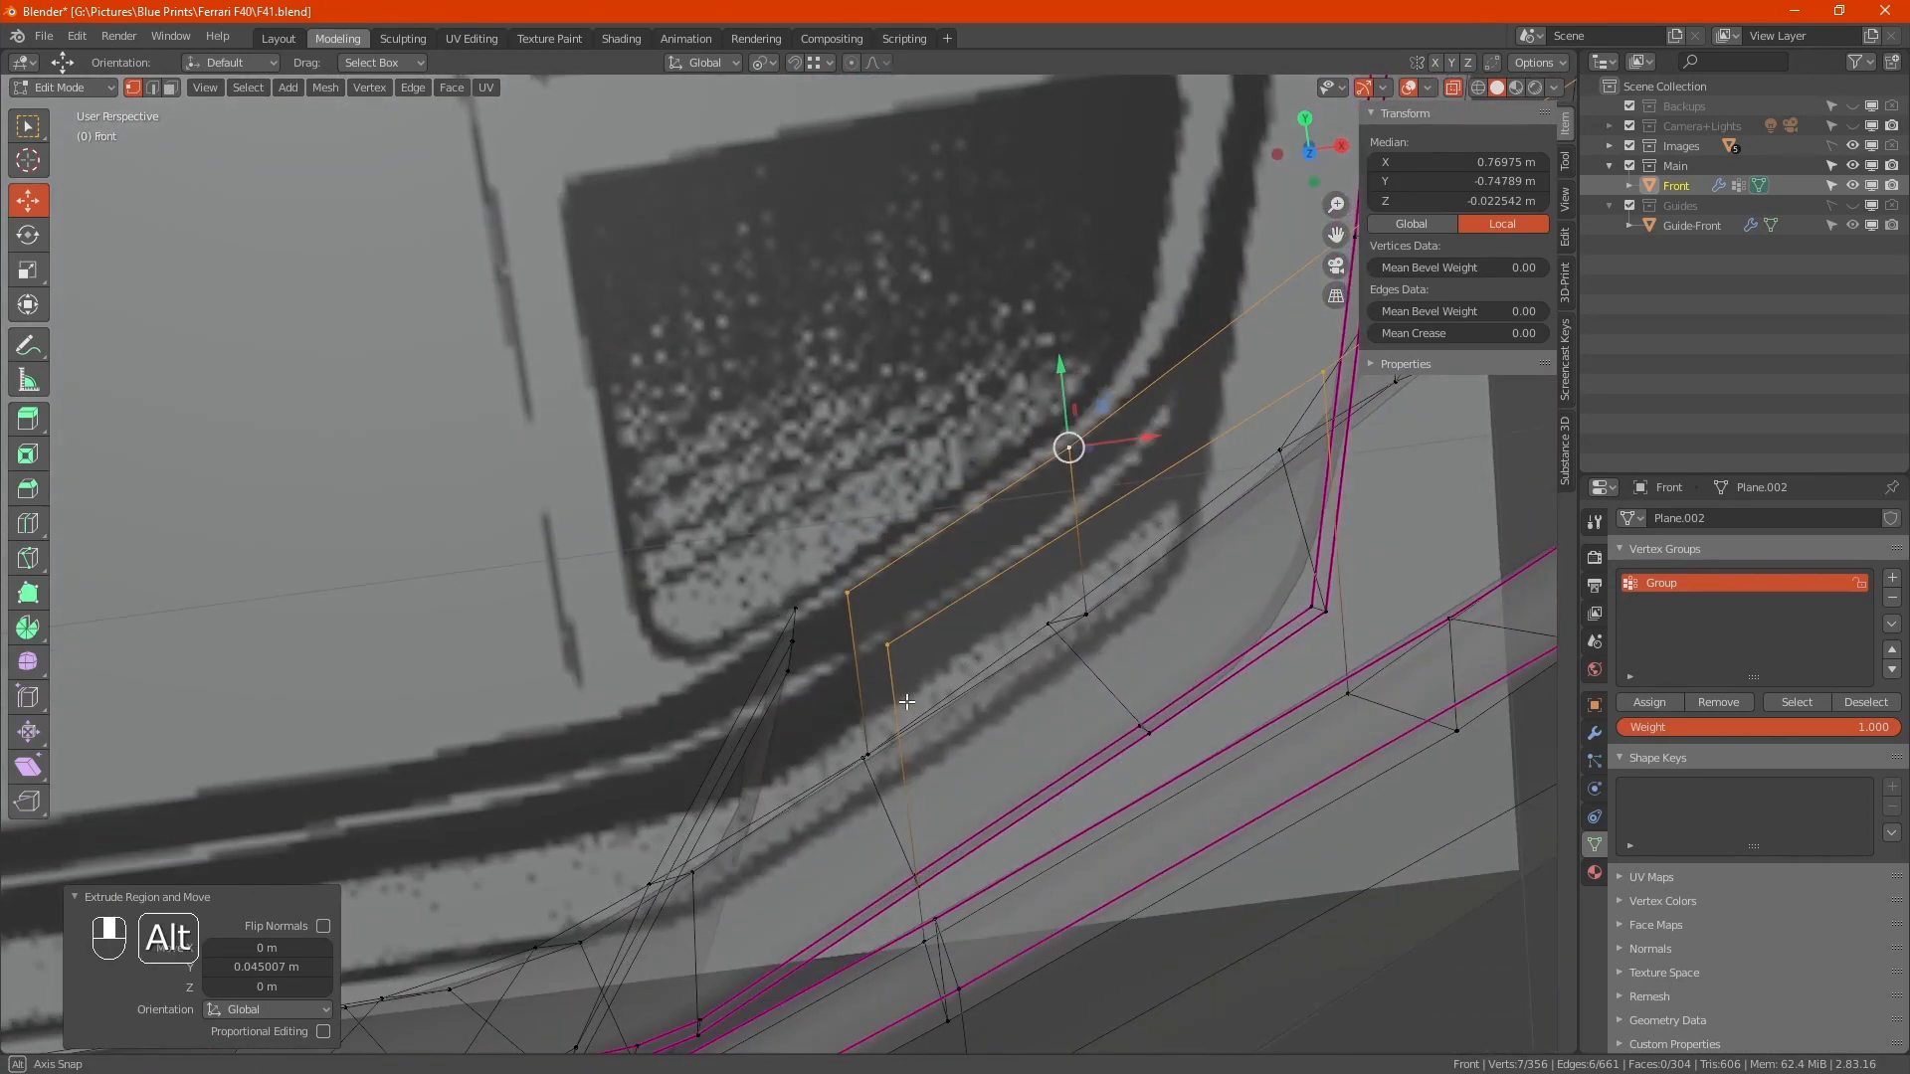
{"action": "left_click_drag", "start_coordinate": [1059, 380], "coordinate": [922, 871]}
{"action": "key", "text": "2"}
{"action": "left_click", "coordinate": [875, 863]}
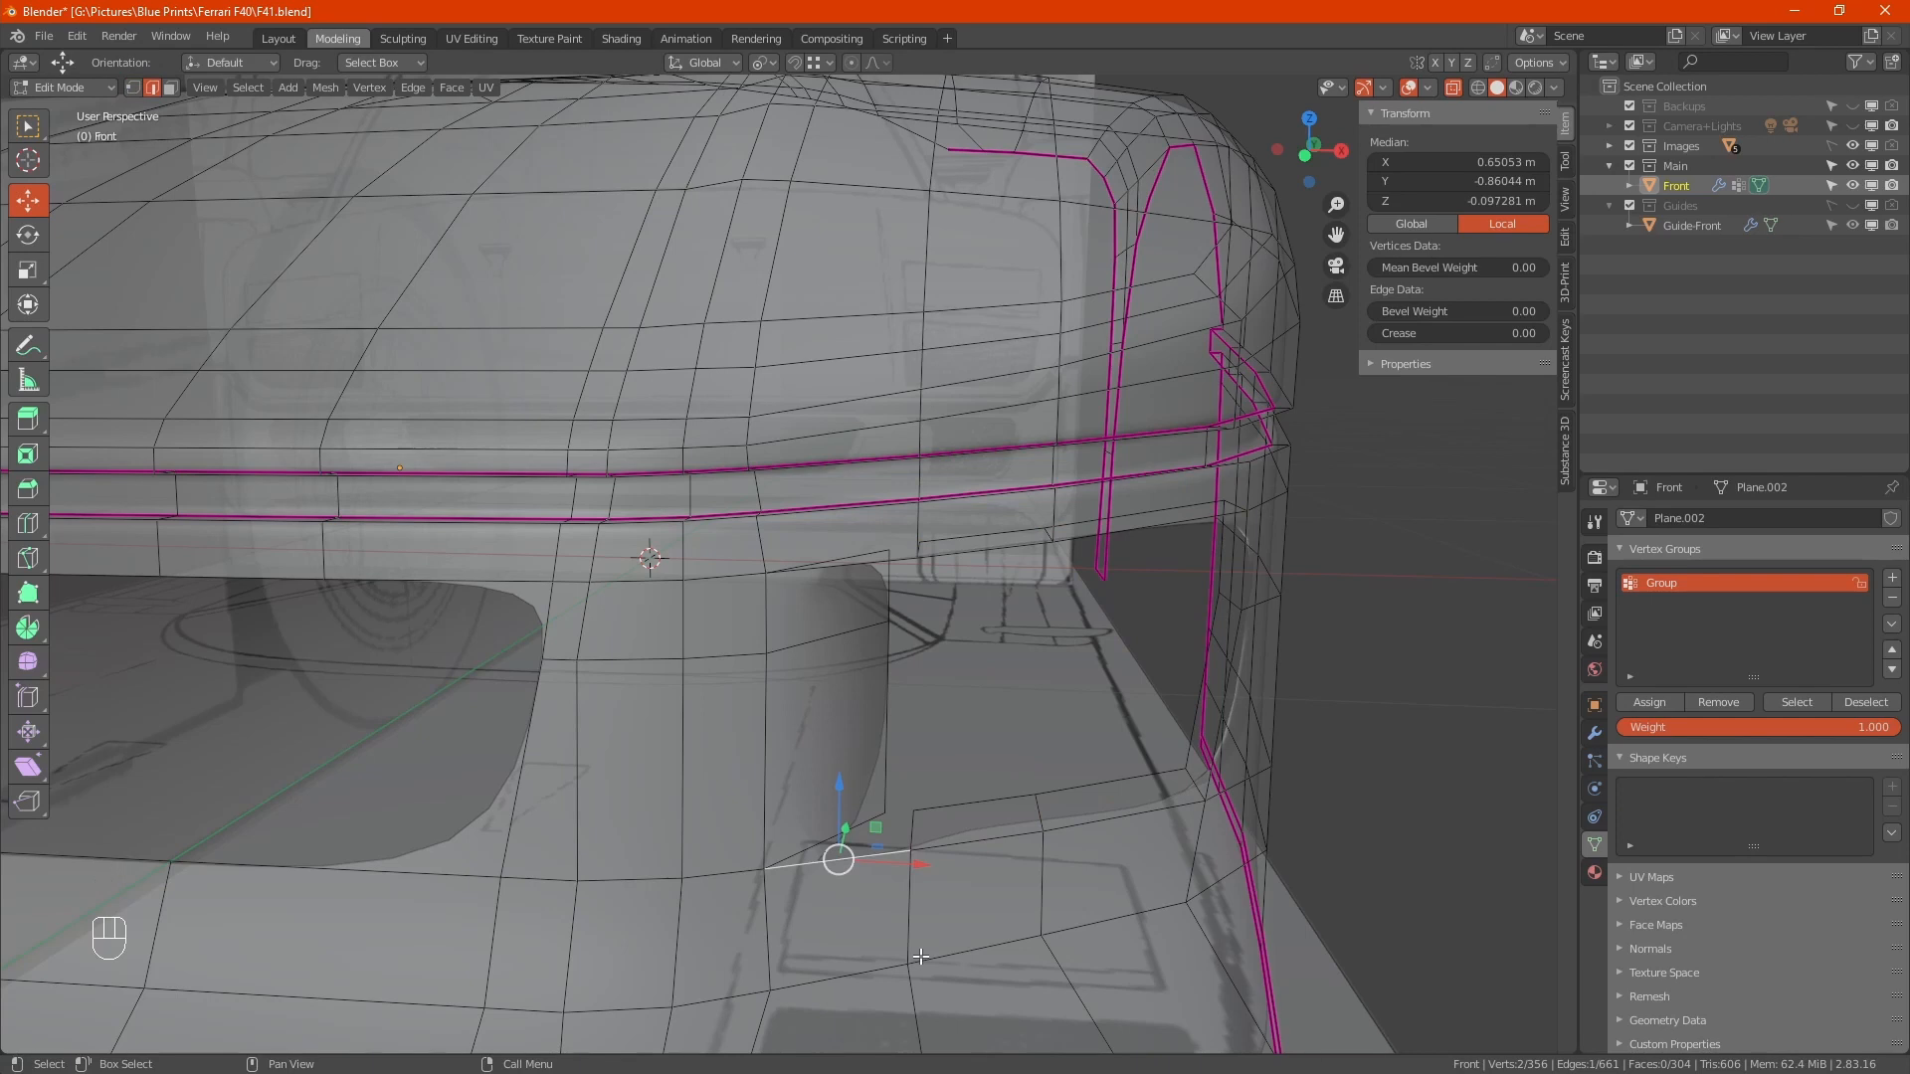
{"action": "key", "text": "f"}
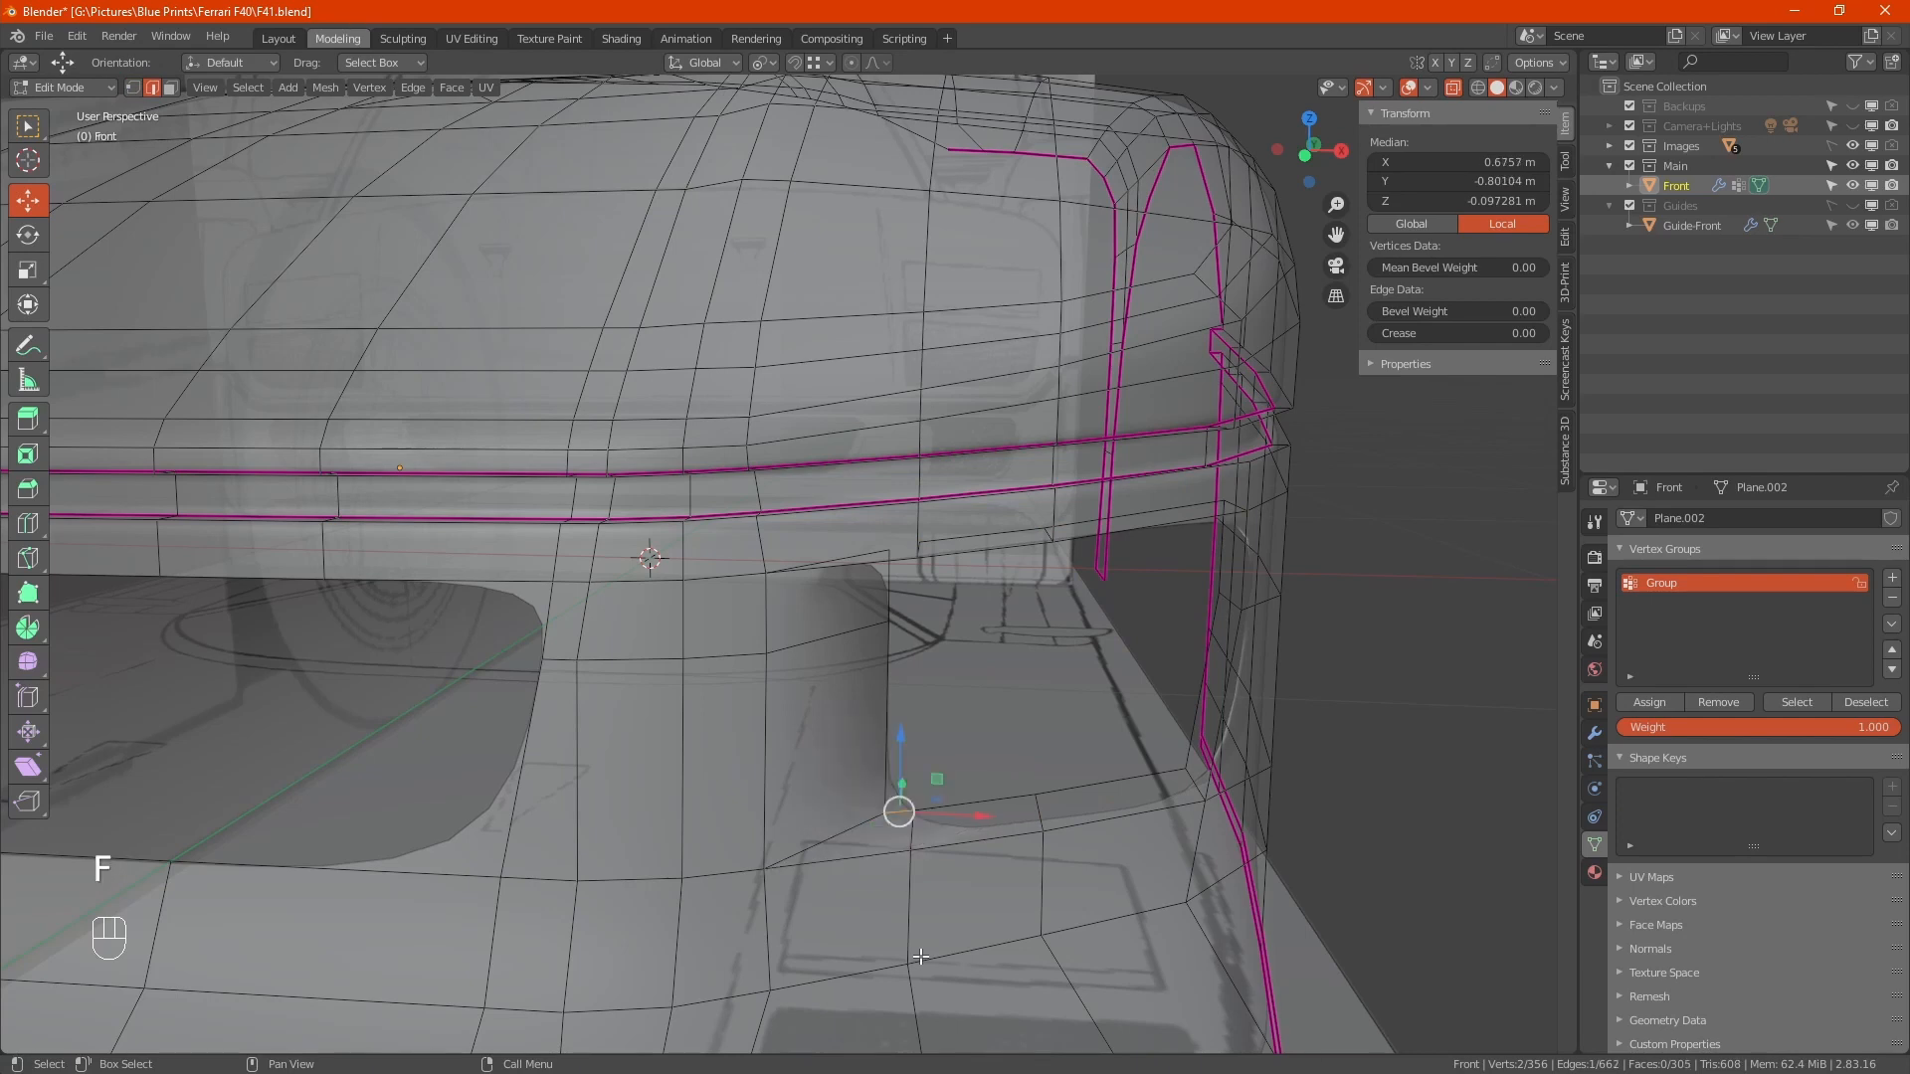
{"action": "left_click", "coordinate": [899, 565]}
{"action": "middle_click_drag", "start_coordinate": [900, 565], "coordinate": [1006, 776], "text": "alt"}
{"action": "key", "text": "f"}
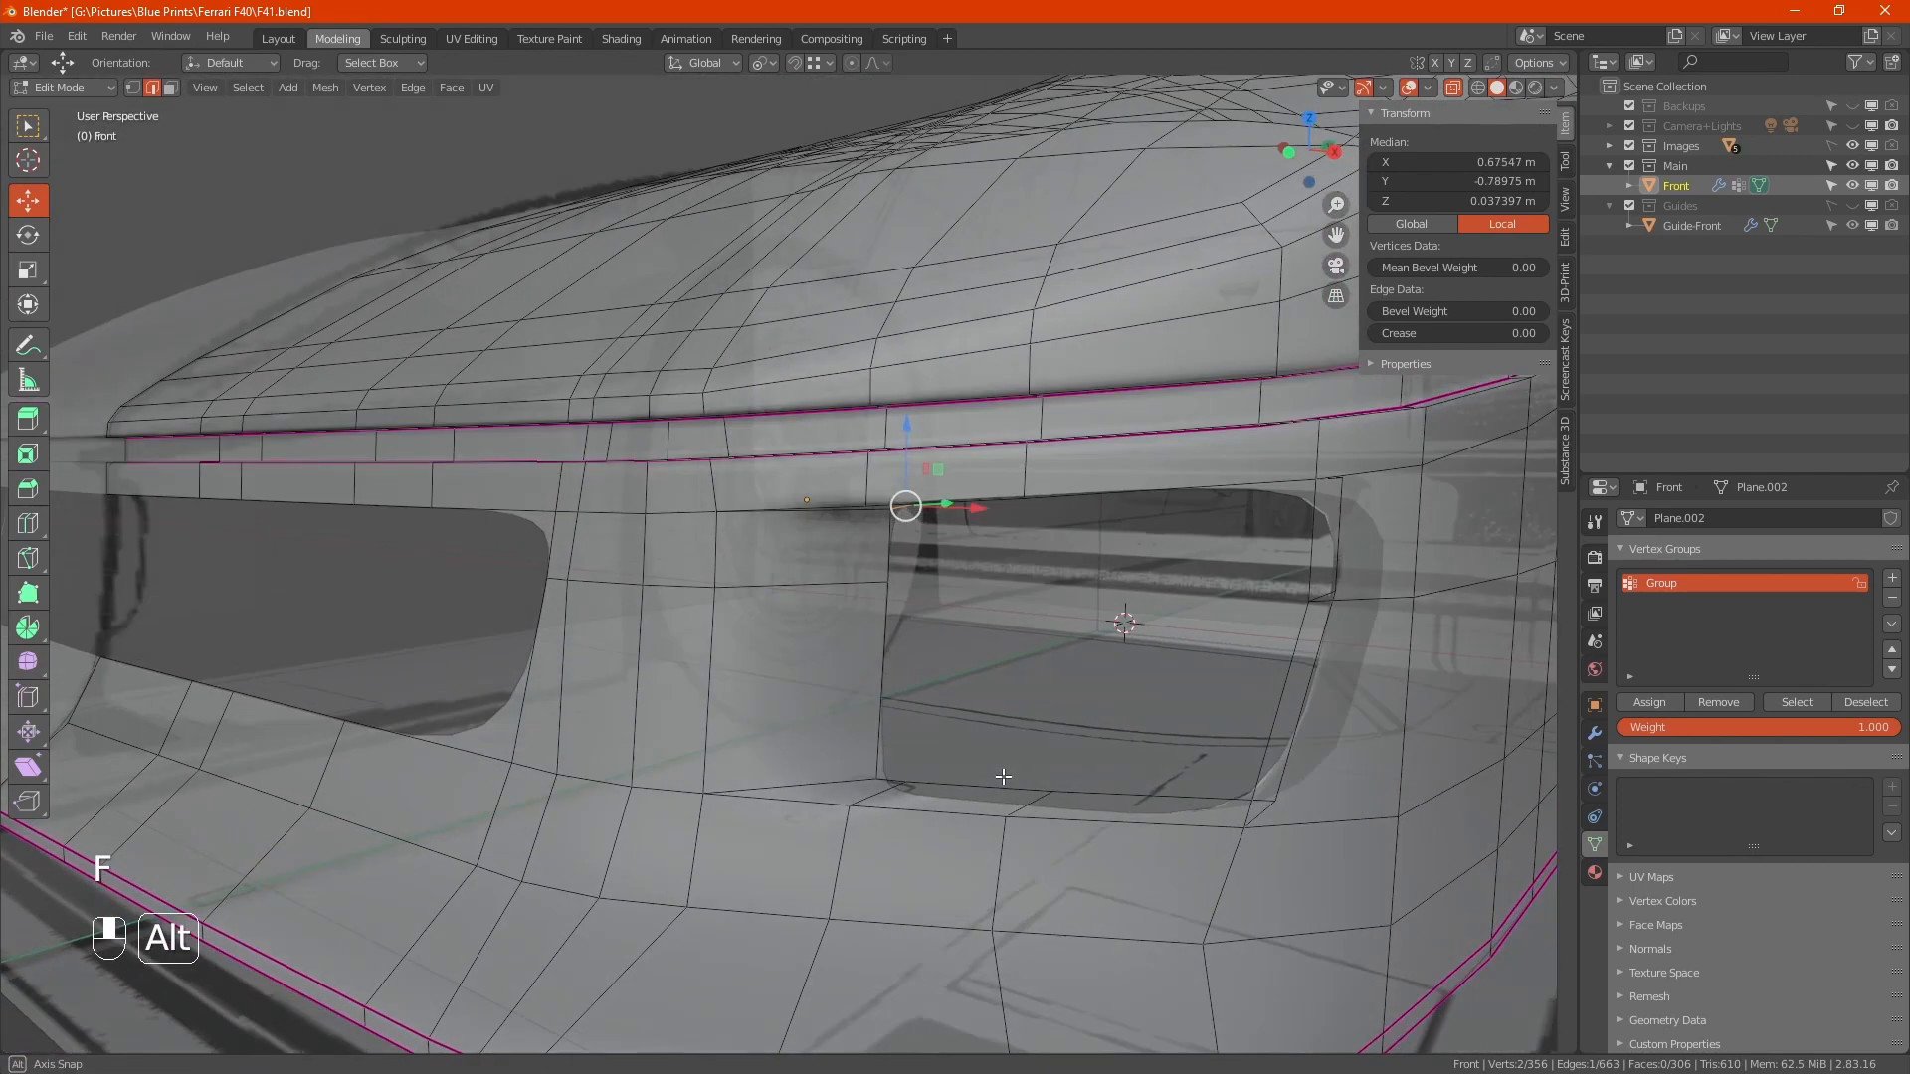
Assign the outer opening's rear edge loop to the vertex group Group with weight 1.000, and inspect the bumper in solid Object Mode
{"action": "left_click", "coordinate": [1014, 787], "text": "alt"}
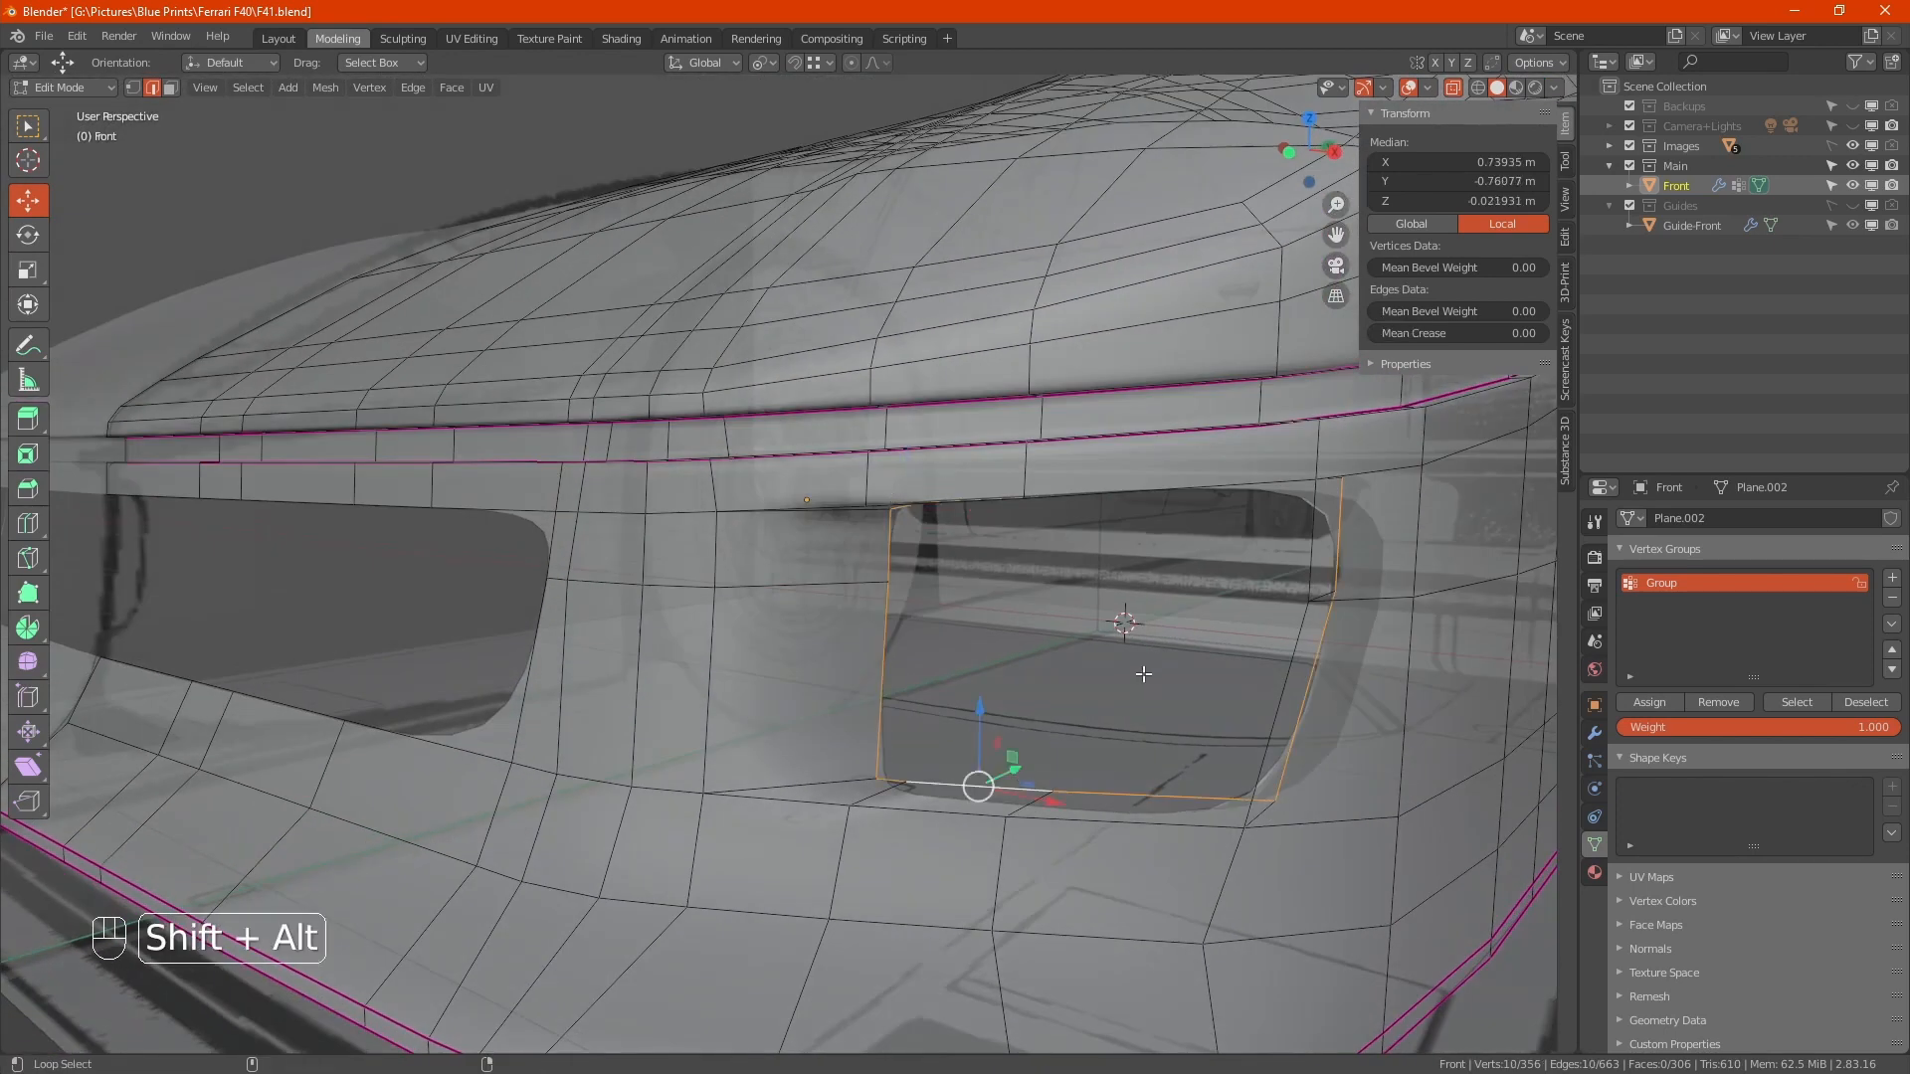
{"action": "middle_click_drag", "start_coordinate": [1143, 669], "coordinate": [1160, 705], "text": "alt"}
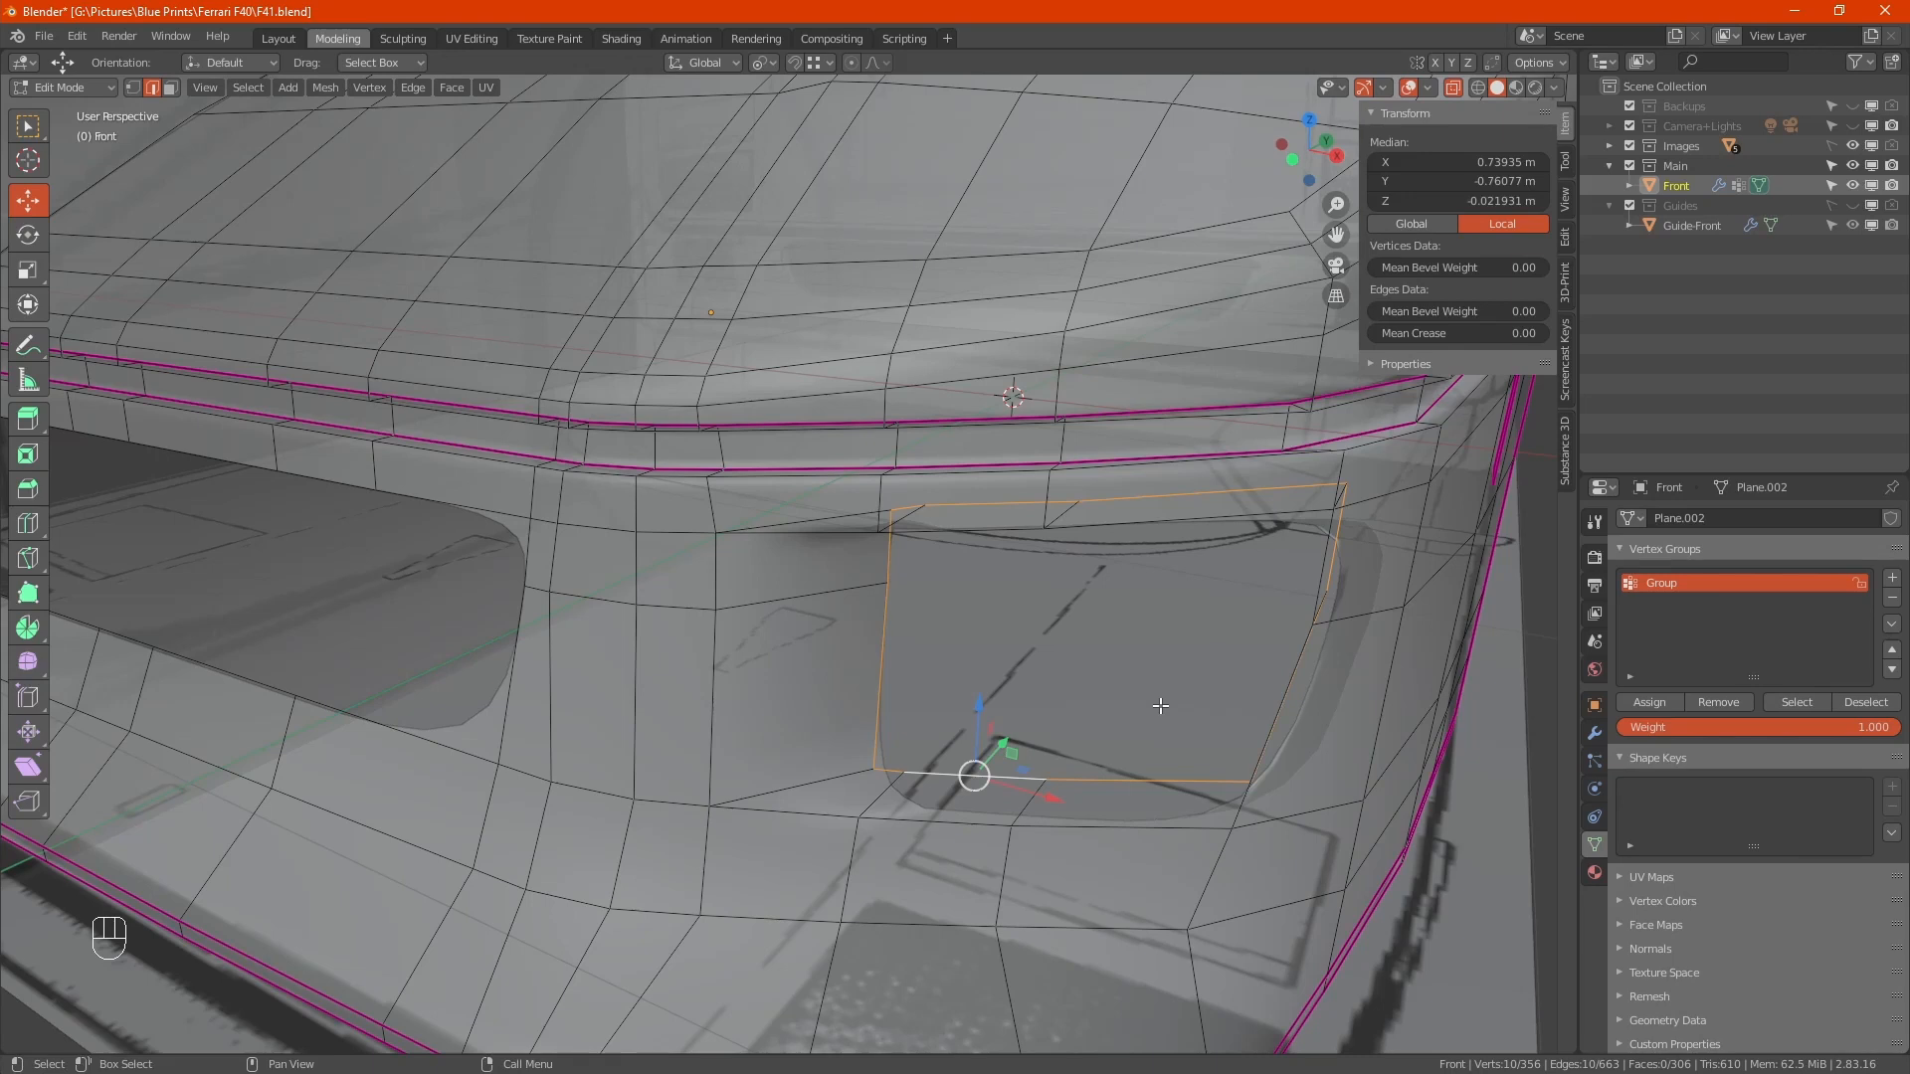
{"action": "left_click", "coordinate": [1664, 702]}
{"action": "key", "text": "alt+z"}
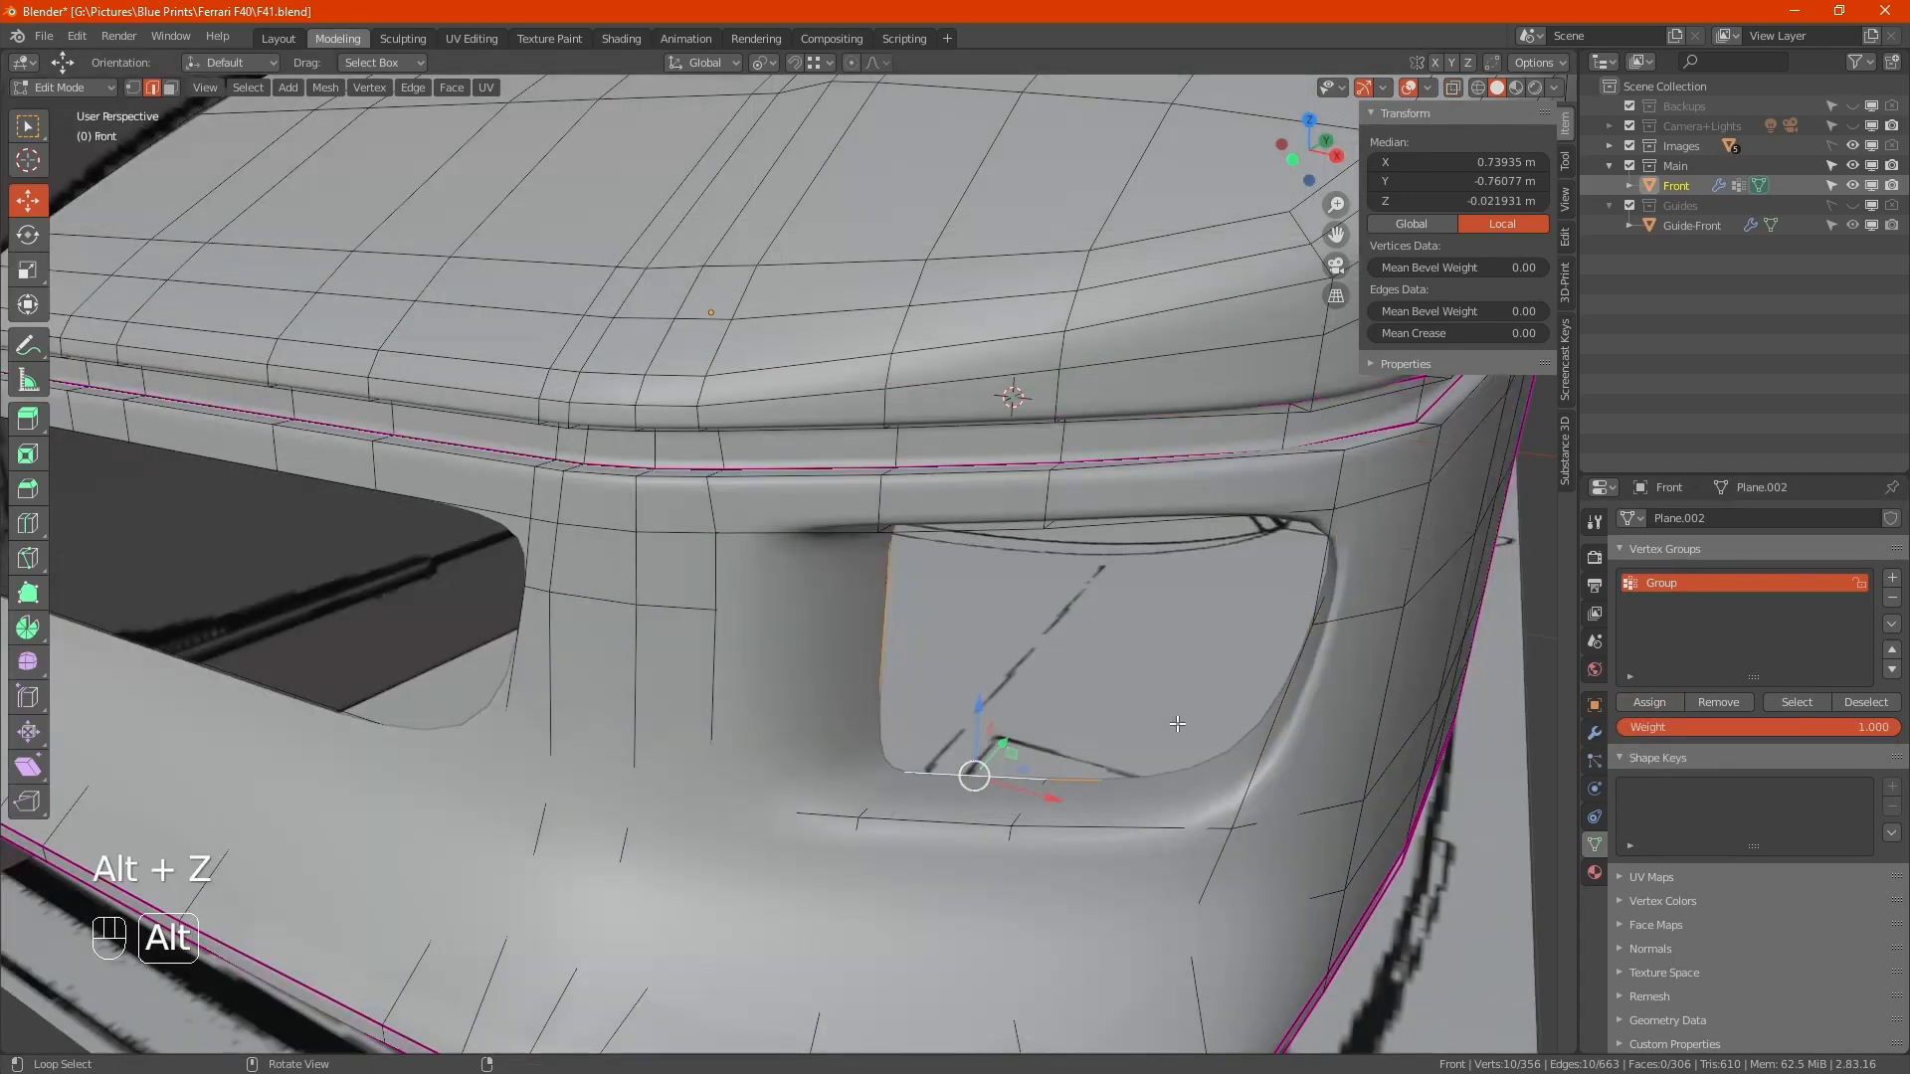
{"action": "key", "text": "Tab"}
{"action": "scroll", "coordinate": [1094, 727], "scroll_direction": "down", "scroll_amount": 3}
{"action": "middle_click_drag", "start_coordinate": [1022, 781], "coordinate": [822, 764], "text": "alt"}
{"action": "scroll", "coordinate": [820, 768], "scroll_direction": "up", "scroll_amount": 3}
In Edit Mode, select the central opening's border edge loop and extrude it rearward along Y by about 0.047 m
{"action": "key", "text": "Tab"}
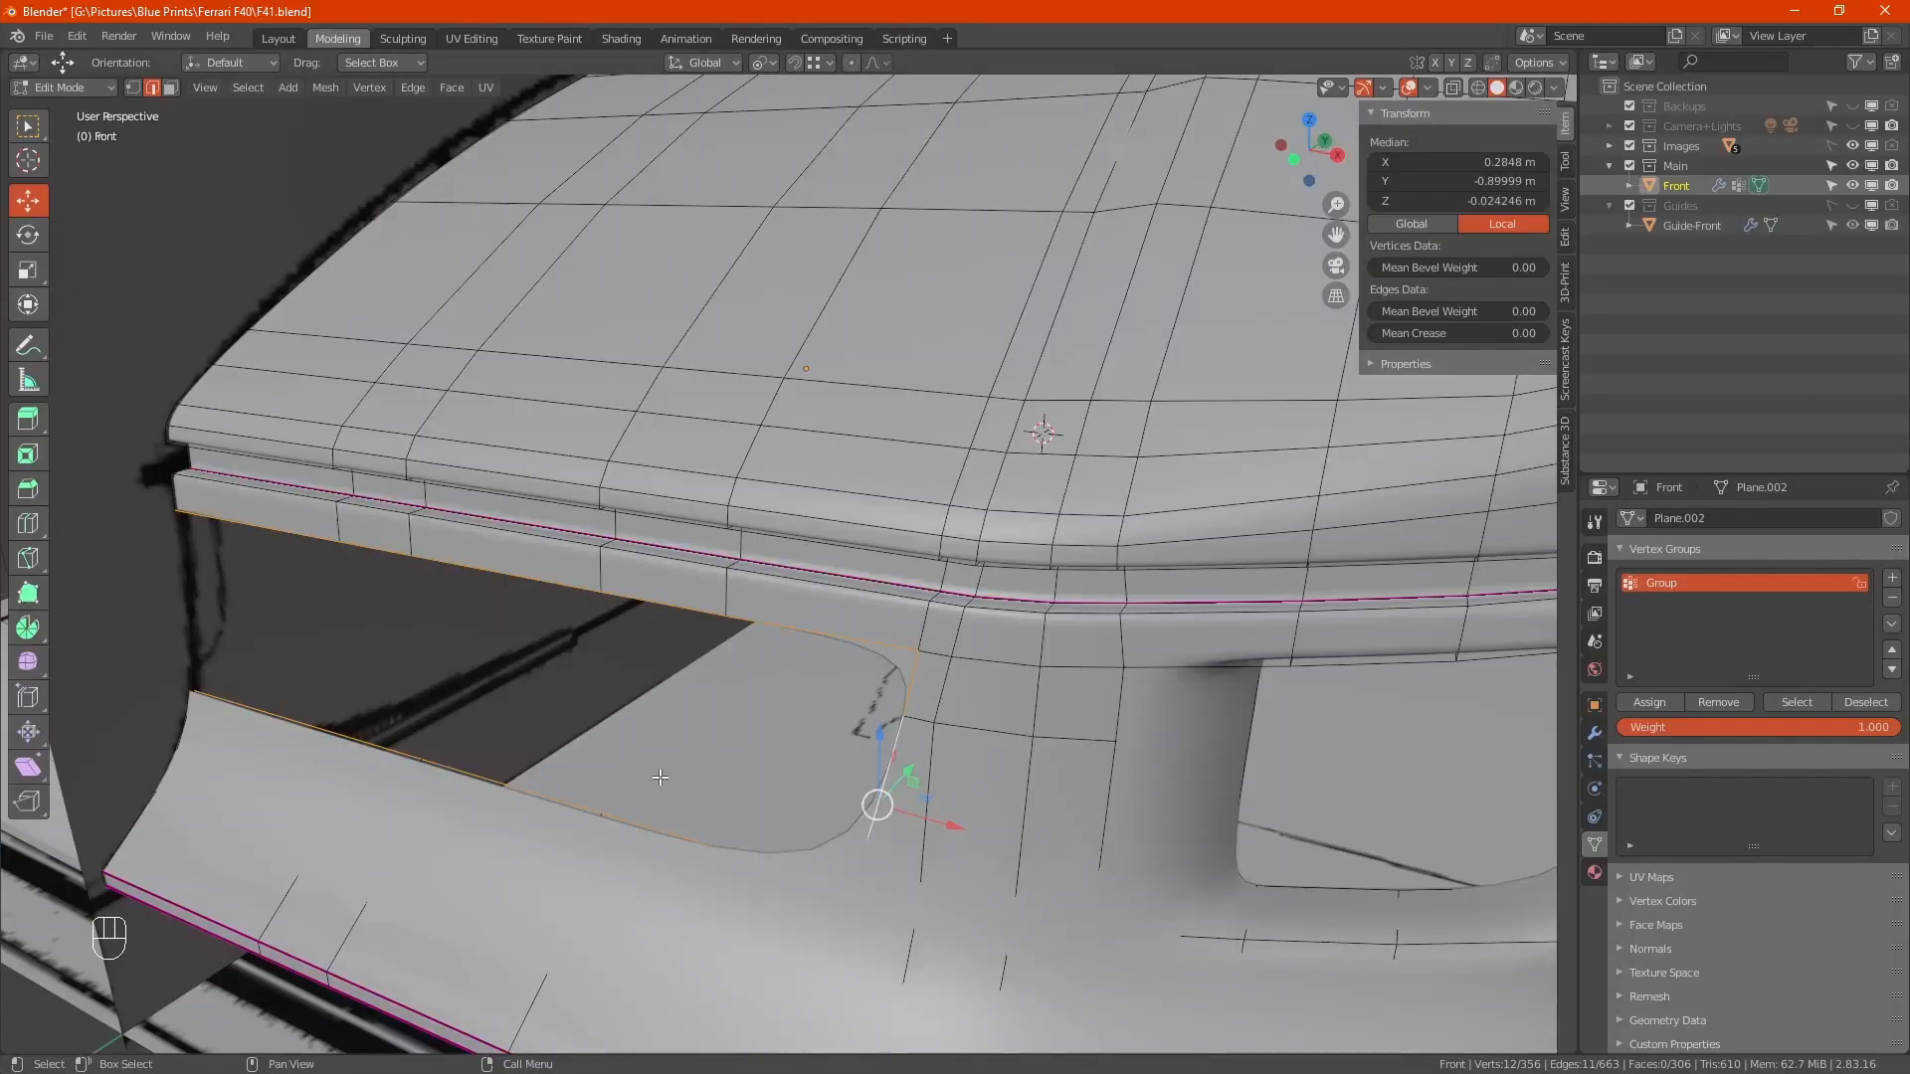
{"action": "middle_click_drag", "start_coordinate": [756, 807], "coordinate": [652, 786], "text": "alt"}
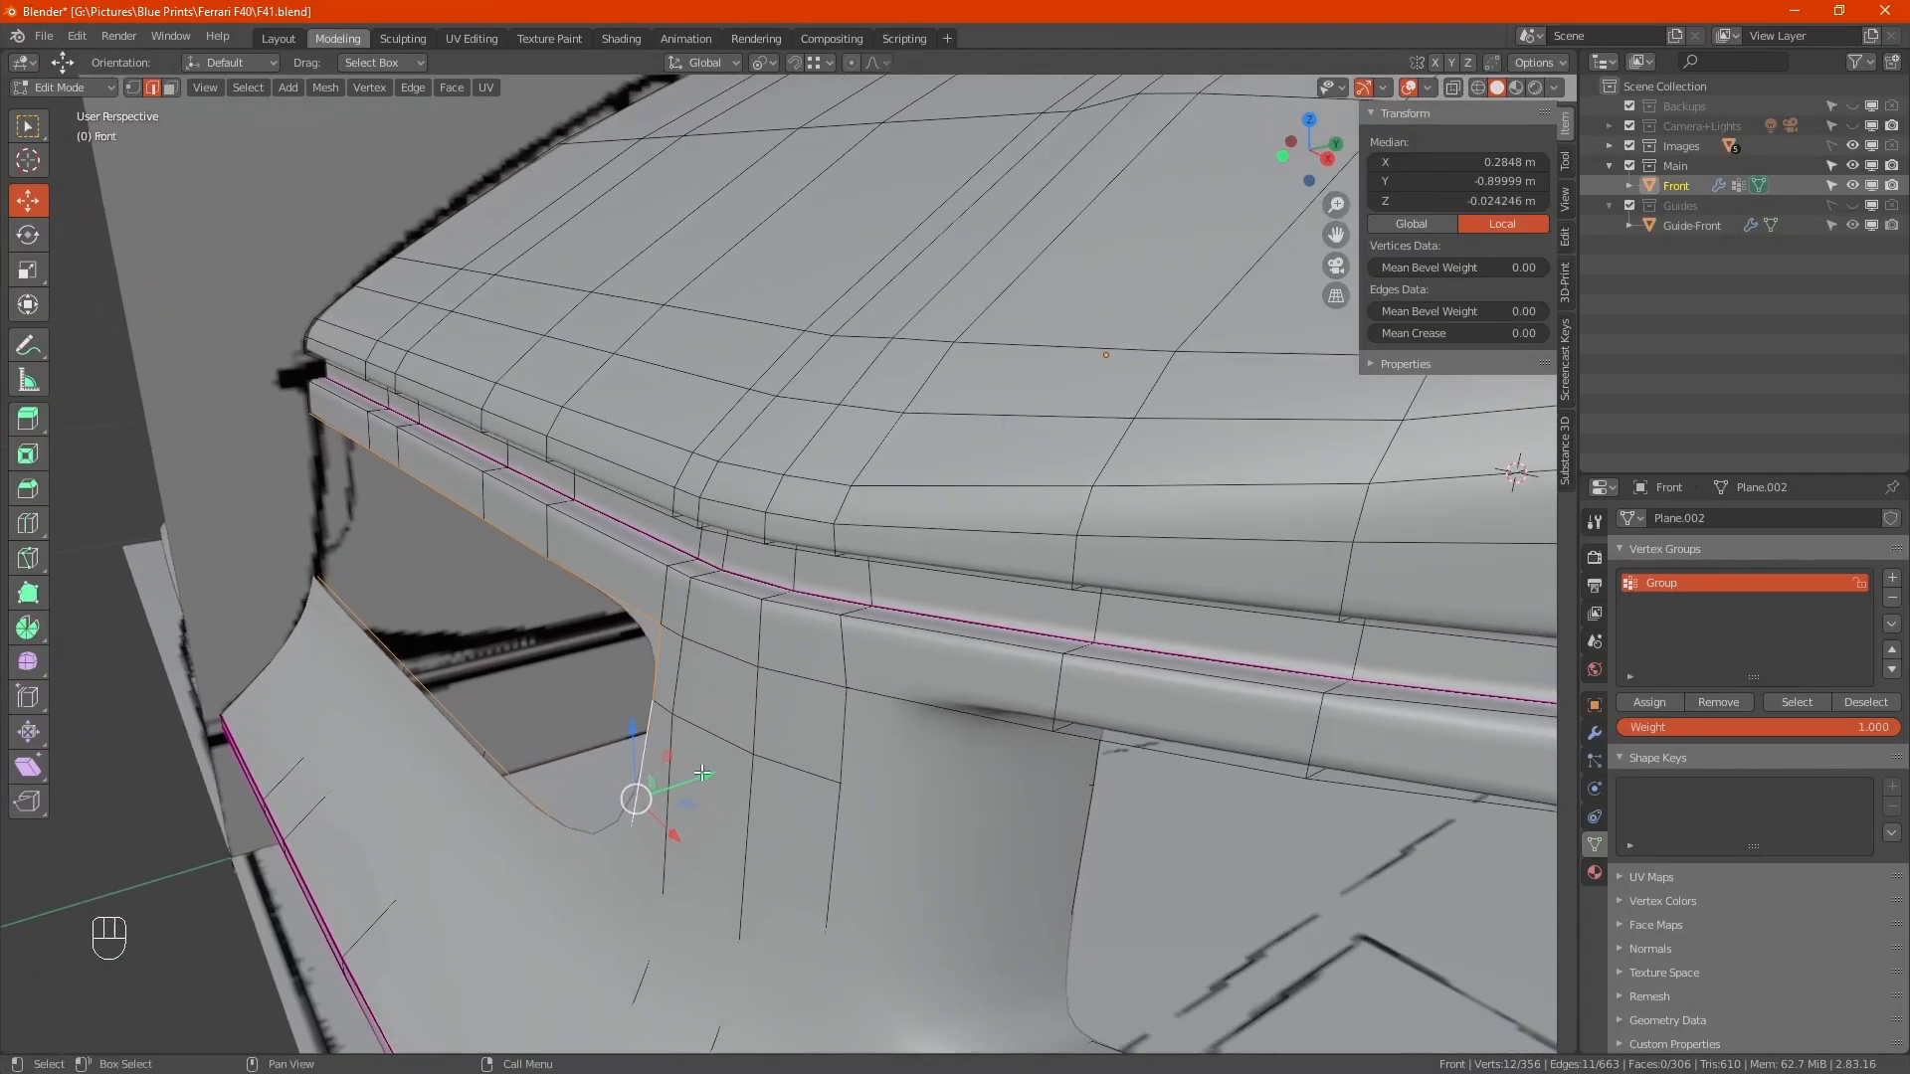
{"action": "key", "text": "e"}
{"action": "key", "text": "y"}
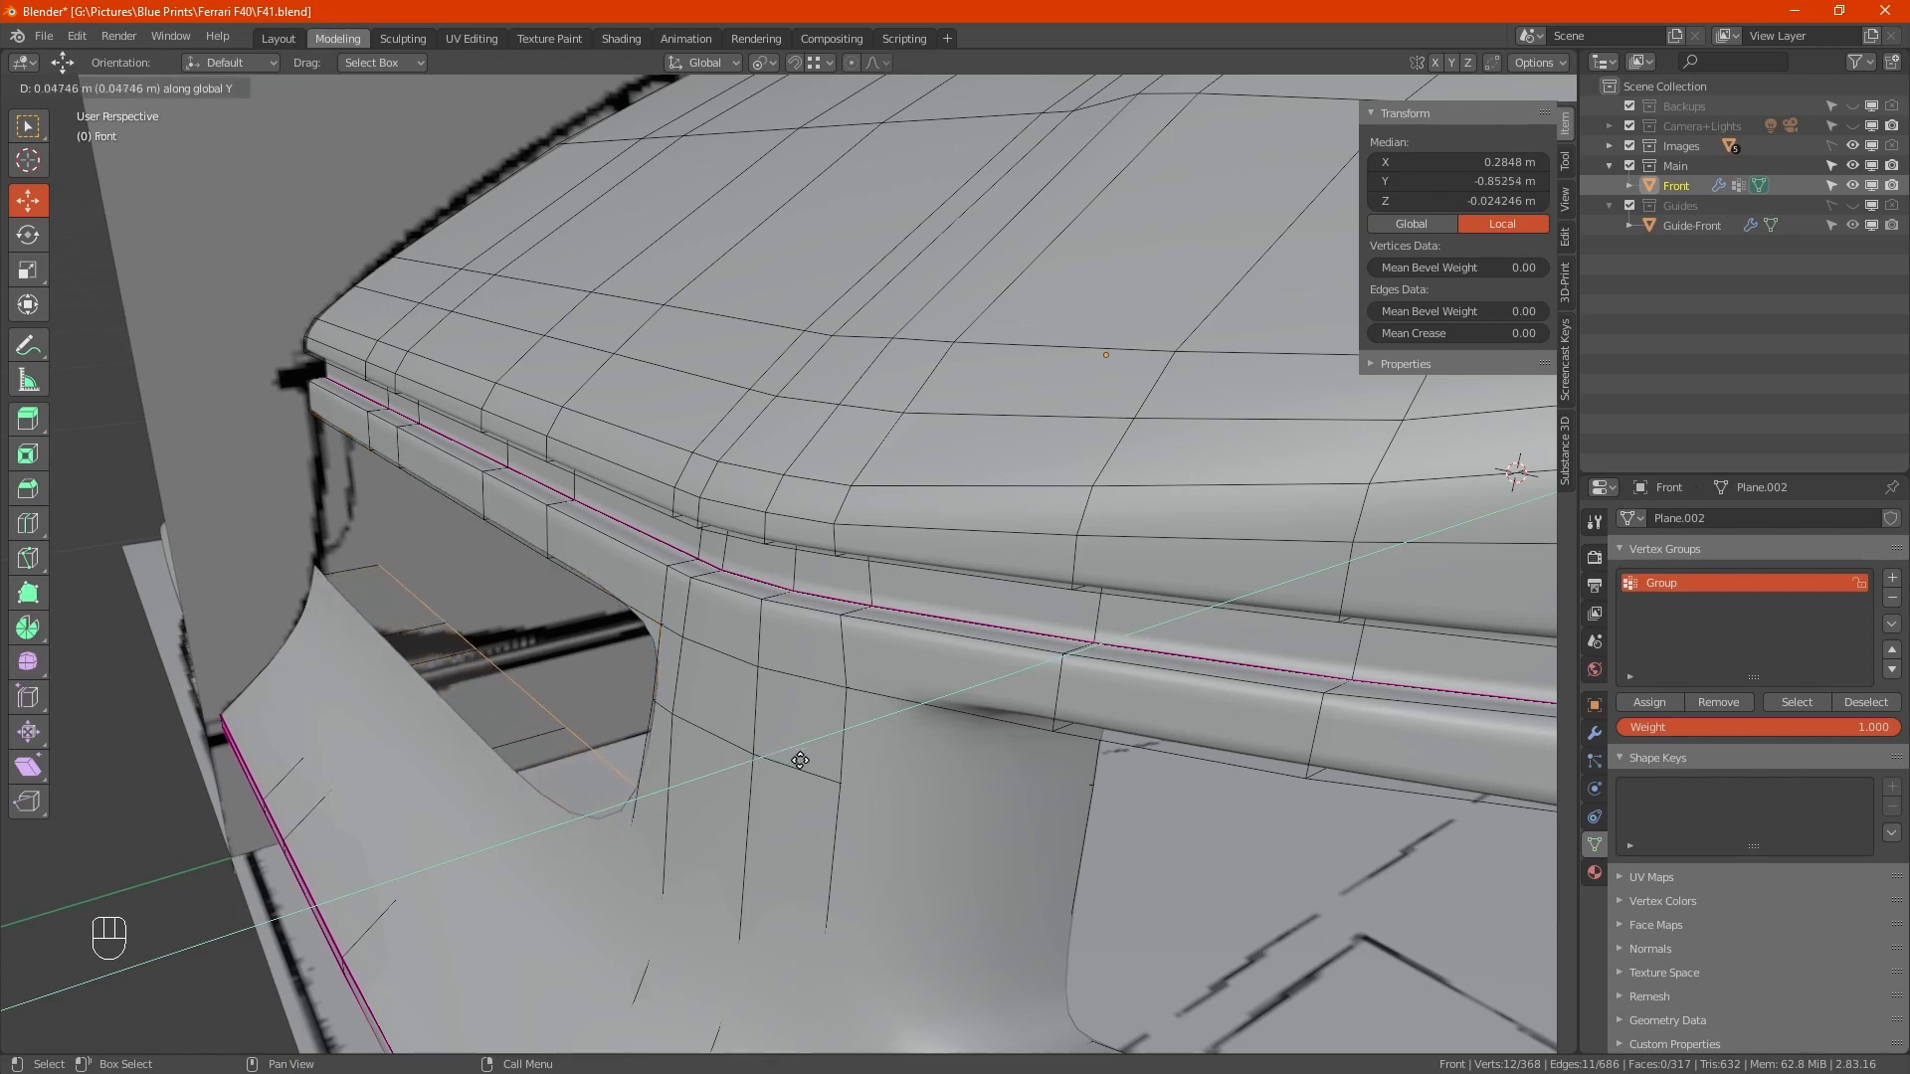
{"action": "left_click", "coordinate": [801, 762]}
Assign the central opening's extruded rear edges to the vertex group Group with weight 1.000
{"action": "middle_click_drag", "start_coordinate": [726, 731], "coordinate": [927, 789], "text": "alt"}
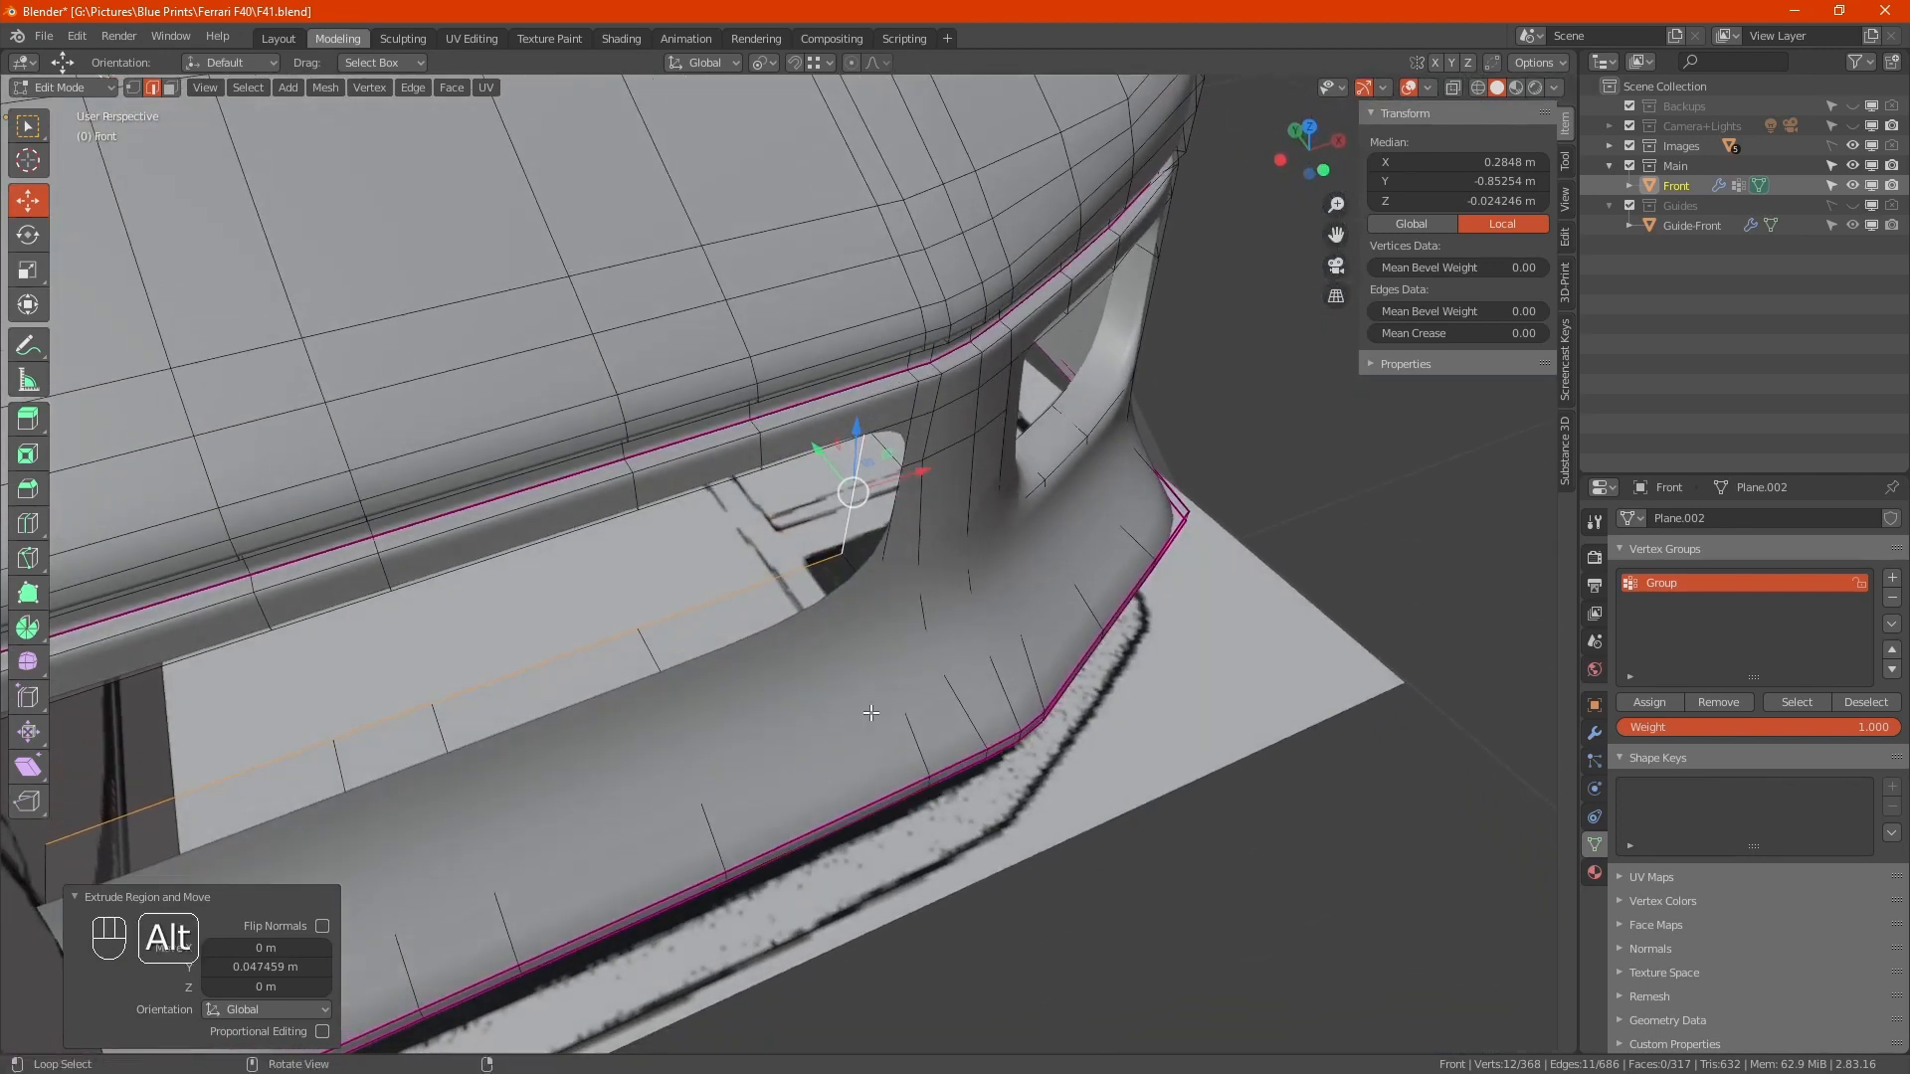
{"action": "middle_click_drag", "start_coordinate": [867, 714], "coordinate": [845, 659], "text": "alt"}
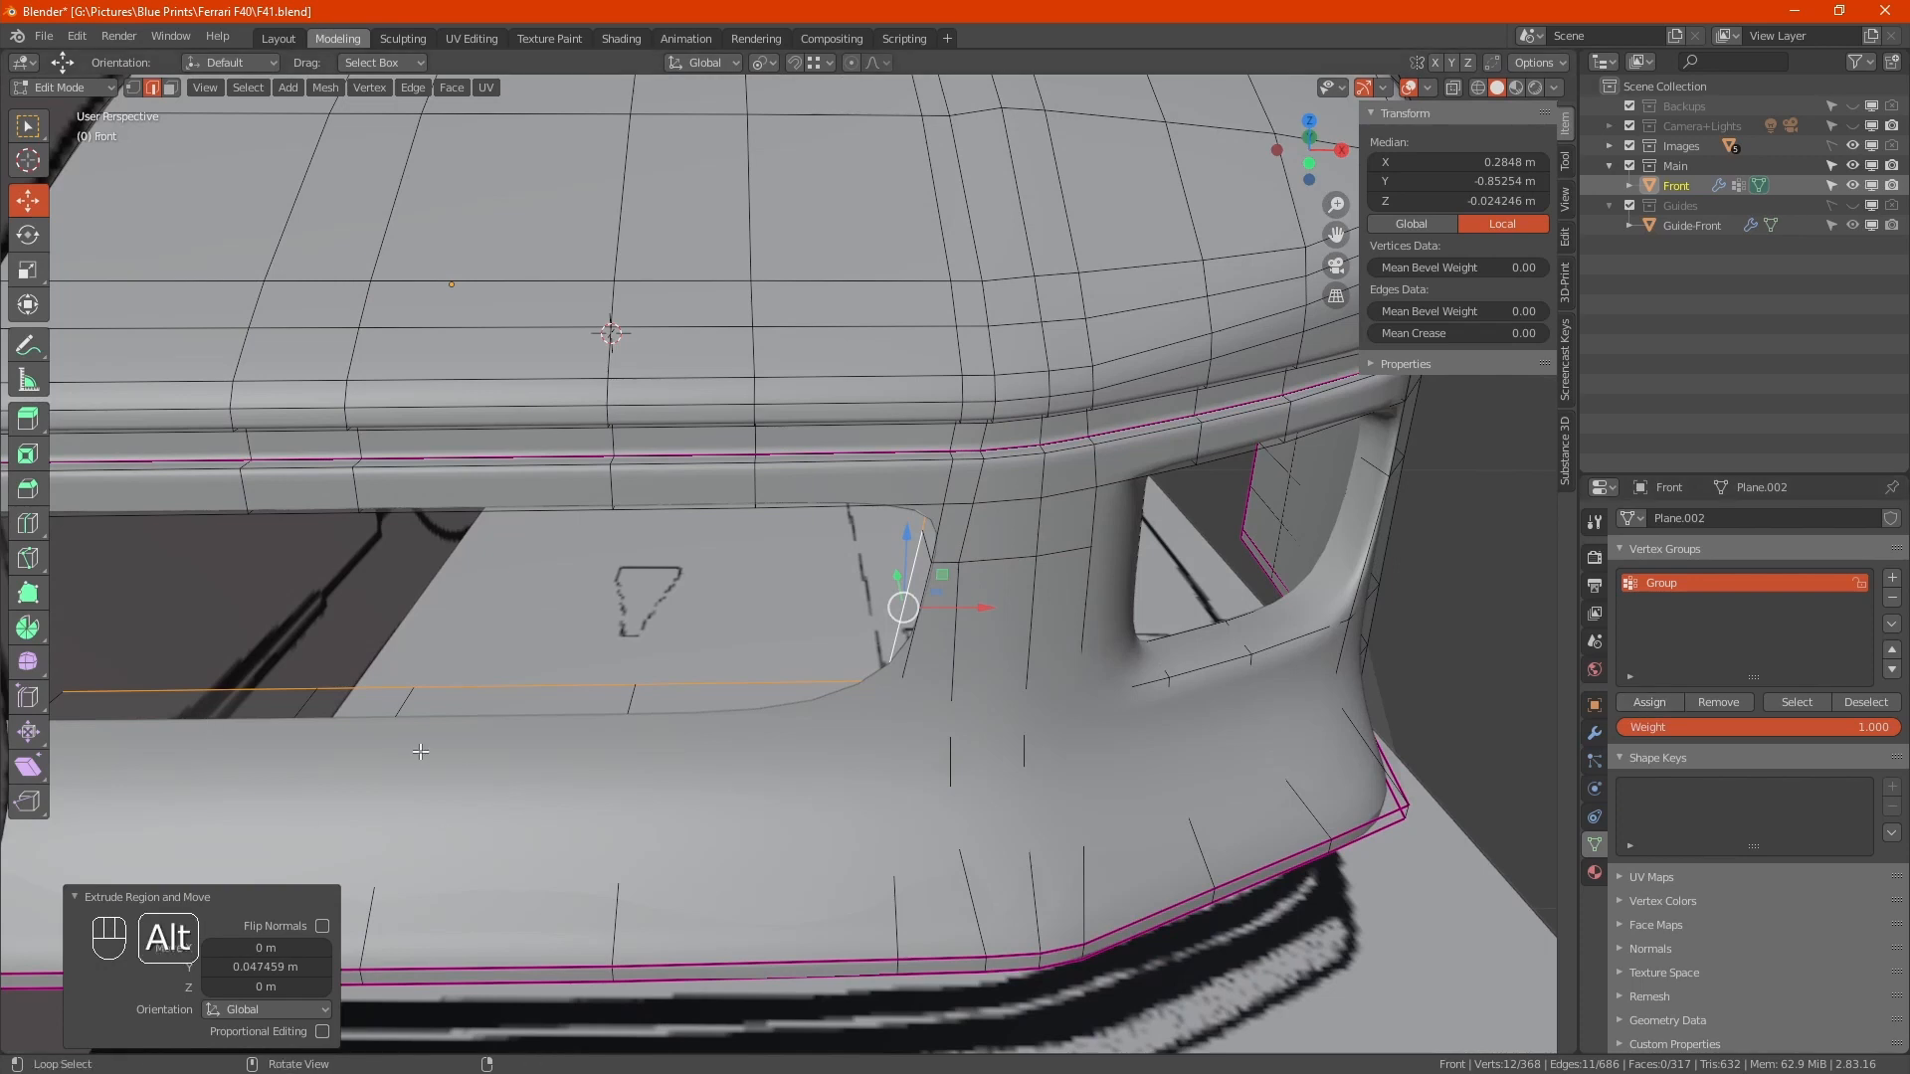
{"action": "middle_click_drag", "start_coordinate": [857, 851], "coordinate": [774, 868], "text": "alt"}
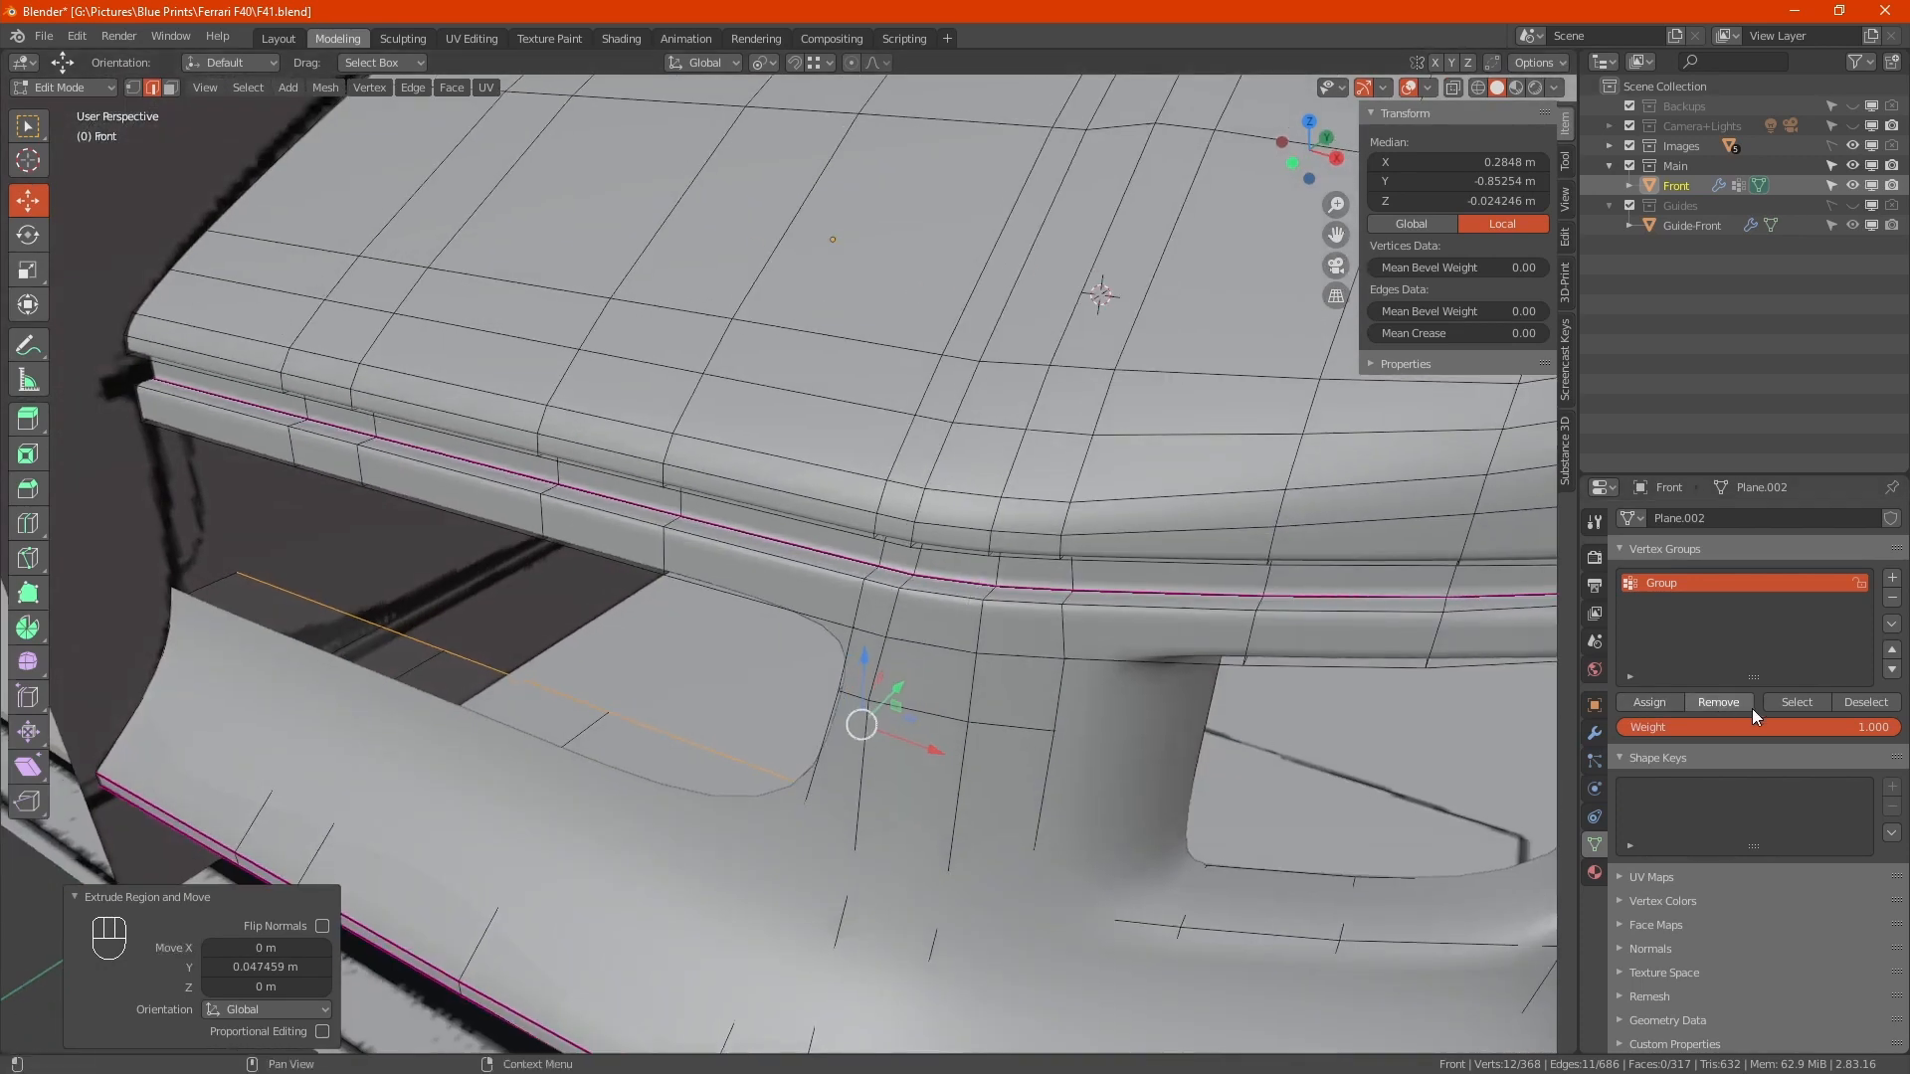
{"action": "left_click", "coordinate": [1649, 702]}
Switch to the reference board, examine the grille openings' edges in the front and three-quarter photos, and return to Blender
{"action": "middle_click_drag", "start_coordinate": [955, 657], "coordinate": [719, 699], "text": "alt"}
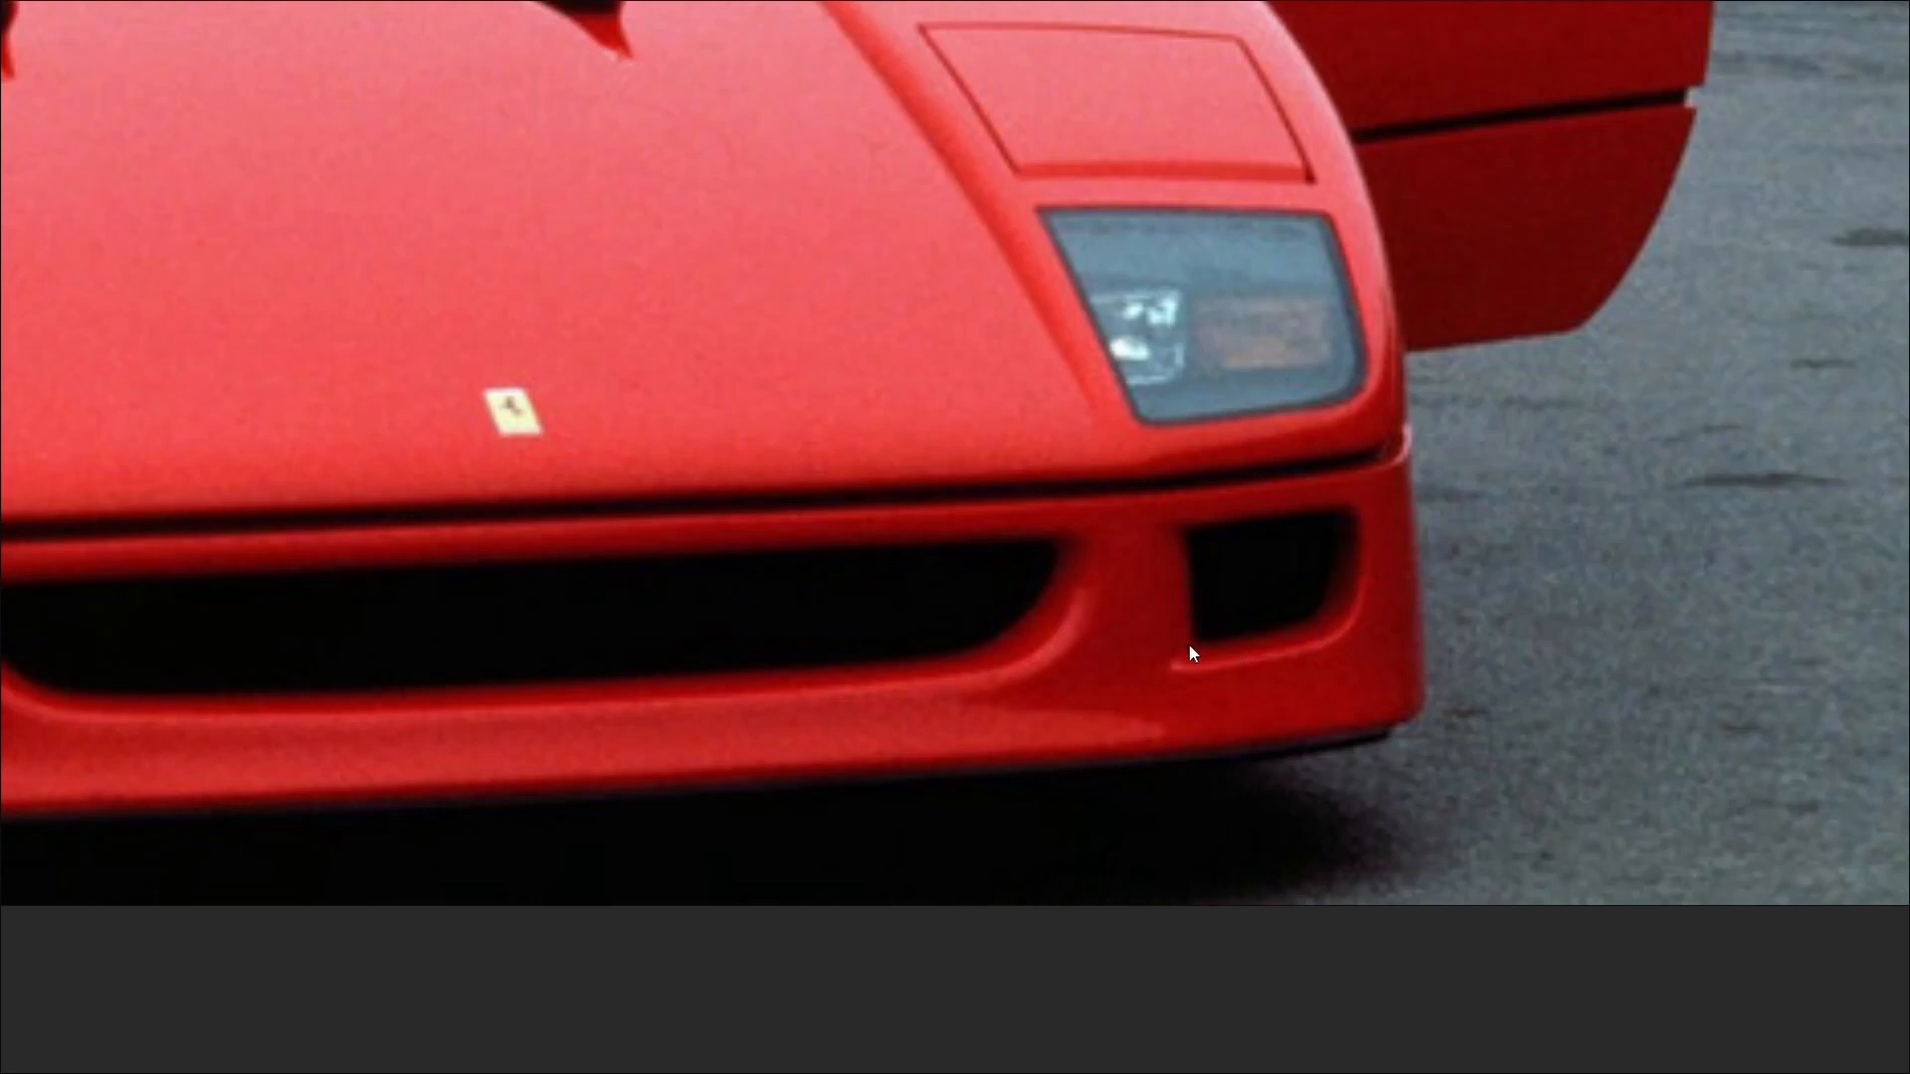
{"action": "scroll", "coordinate": [1094, 667], "scroll_direction": "down", "scroll_amount": 4}
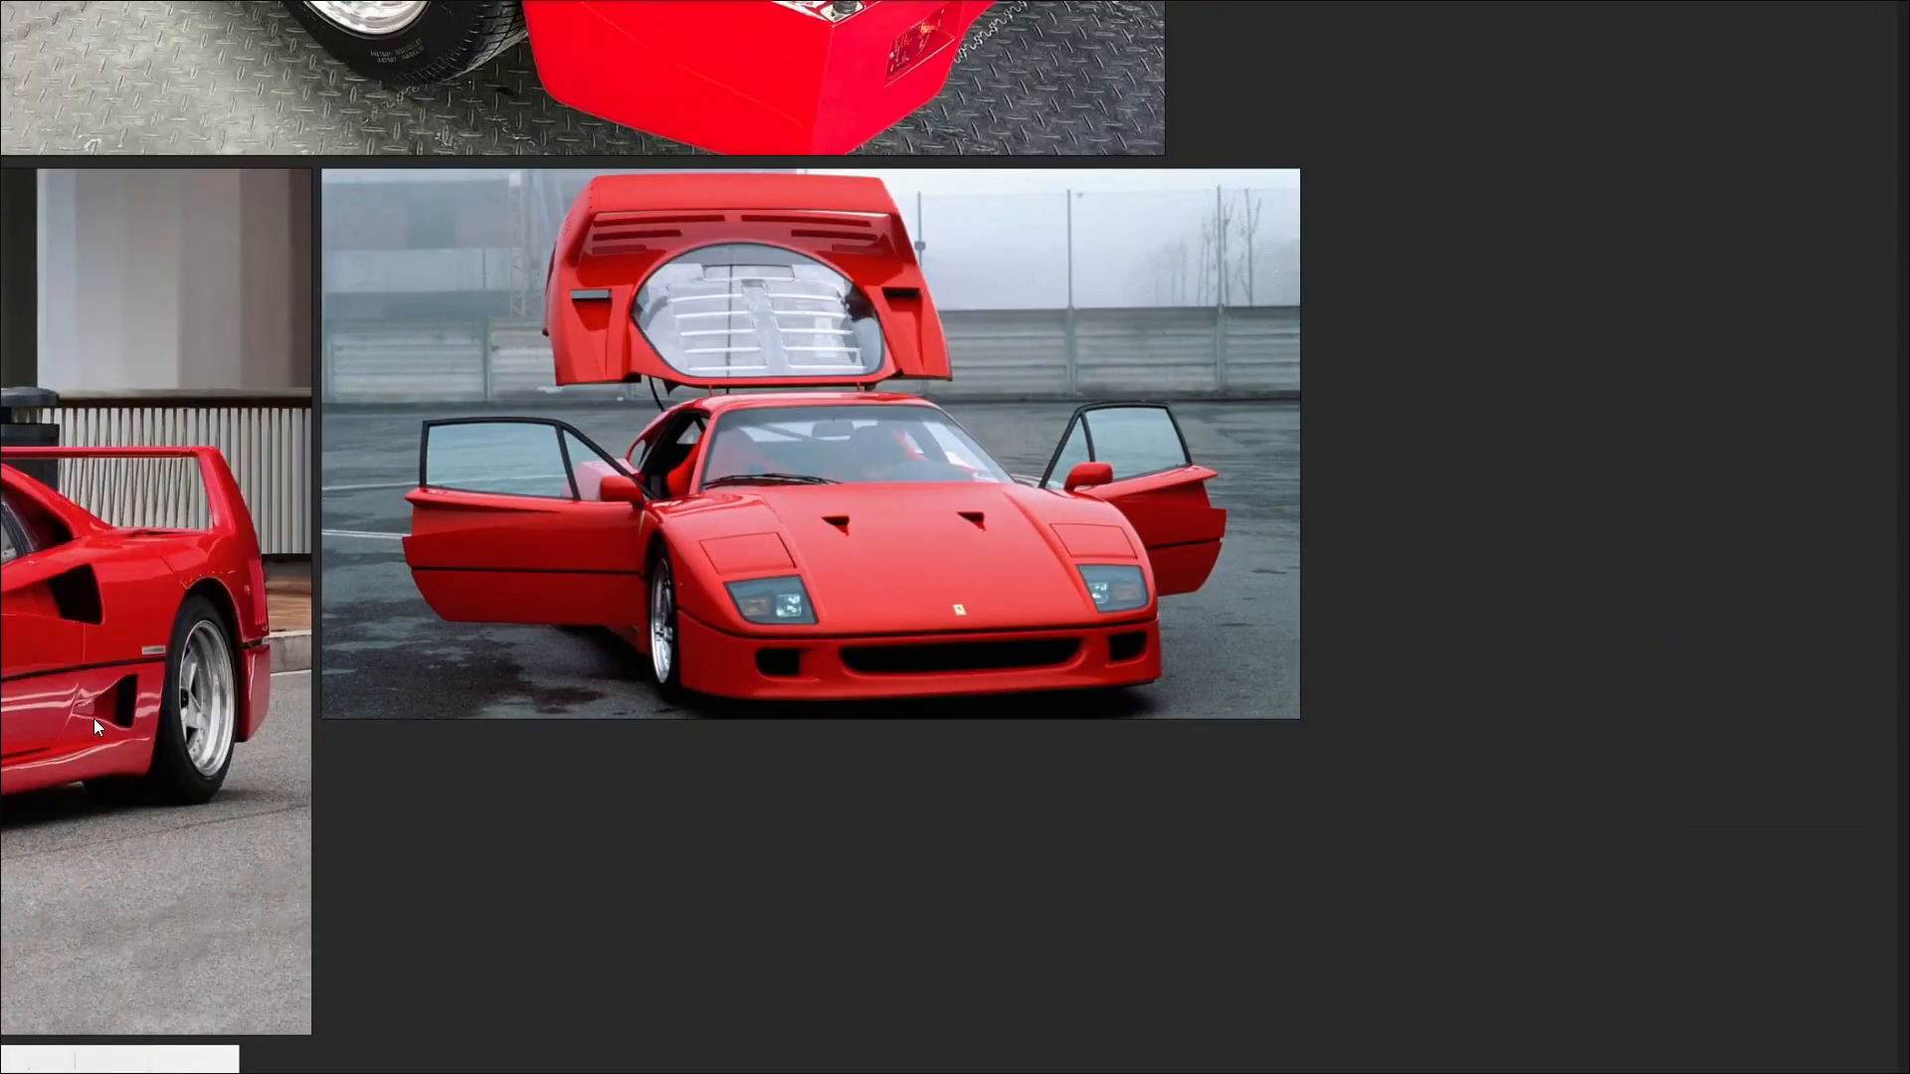
{"action": "middle_click_drag", "start_coordinate": [97, 717], "coordinate": [1070, 631]}
{"action": "scroll", "coordinate": [515, 736], "scroll_direction": "up", "scroll_amount": 2}
{"action": "scroll", "coordinate": [515, 737], "scroll_direction": "up", "scroll_amount": 1}
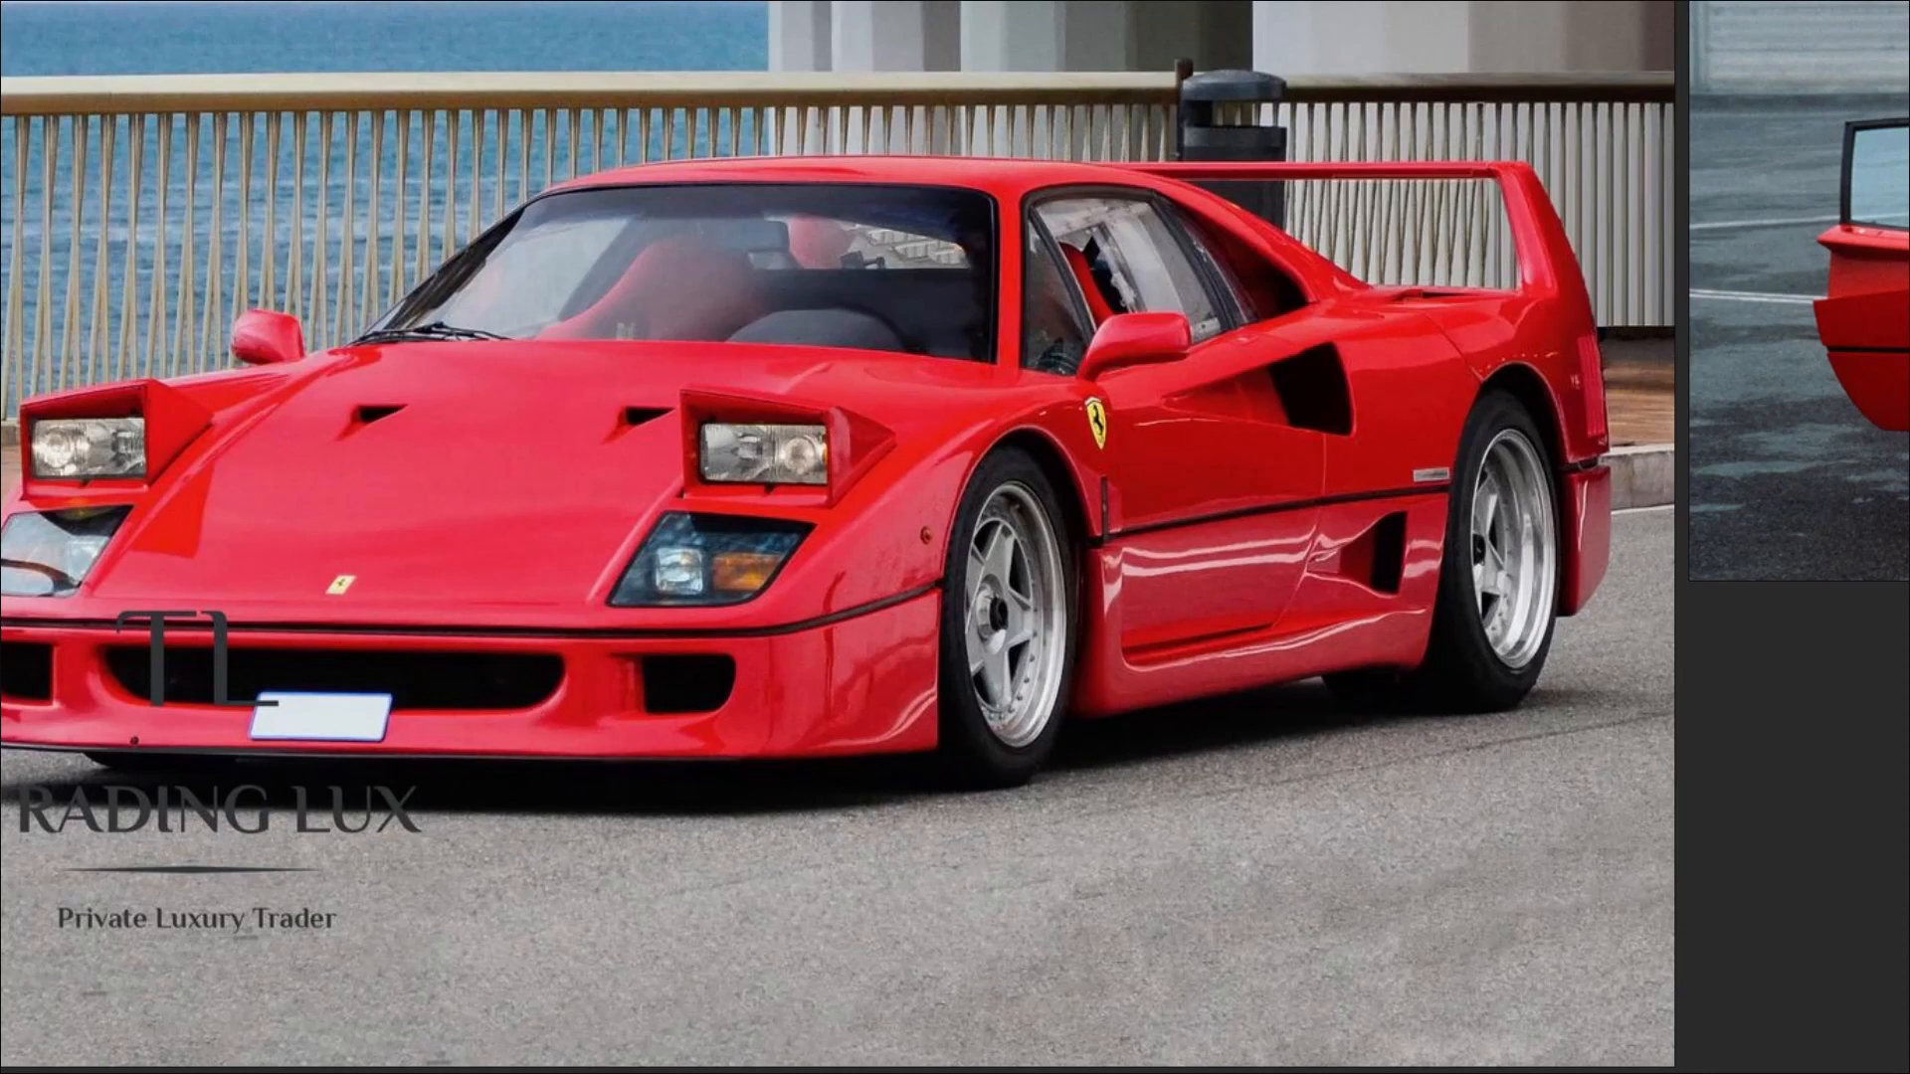
{"action": "key", "text": "alt+Tab"}
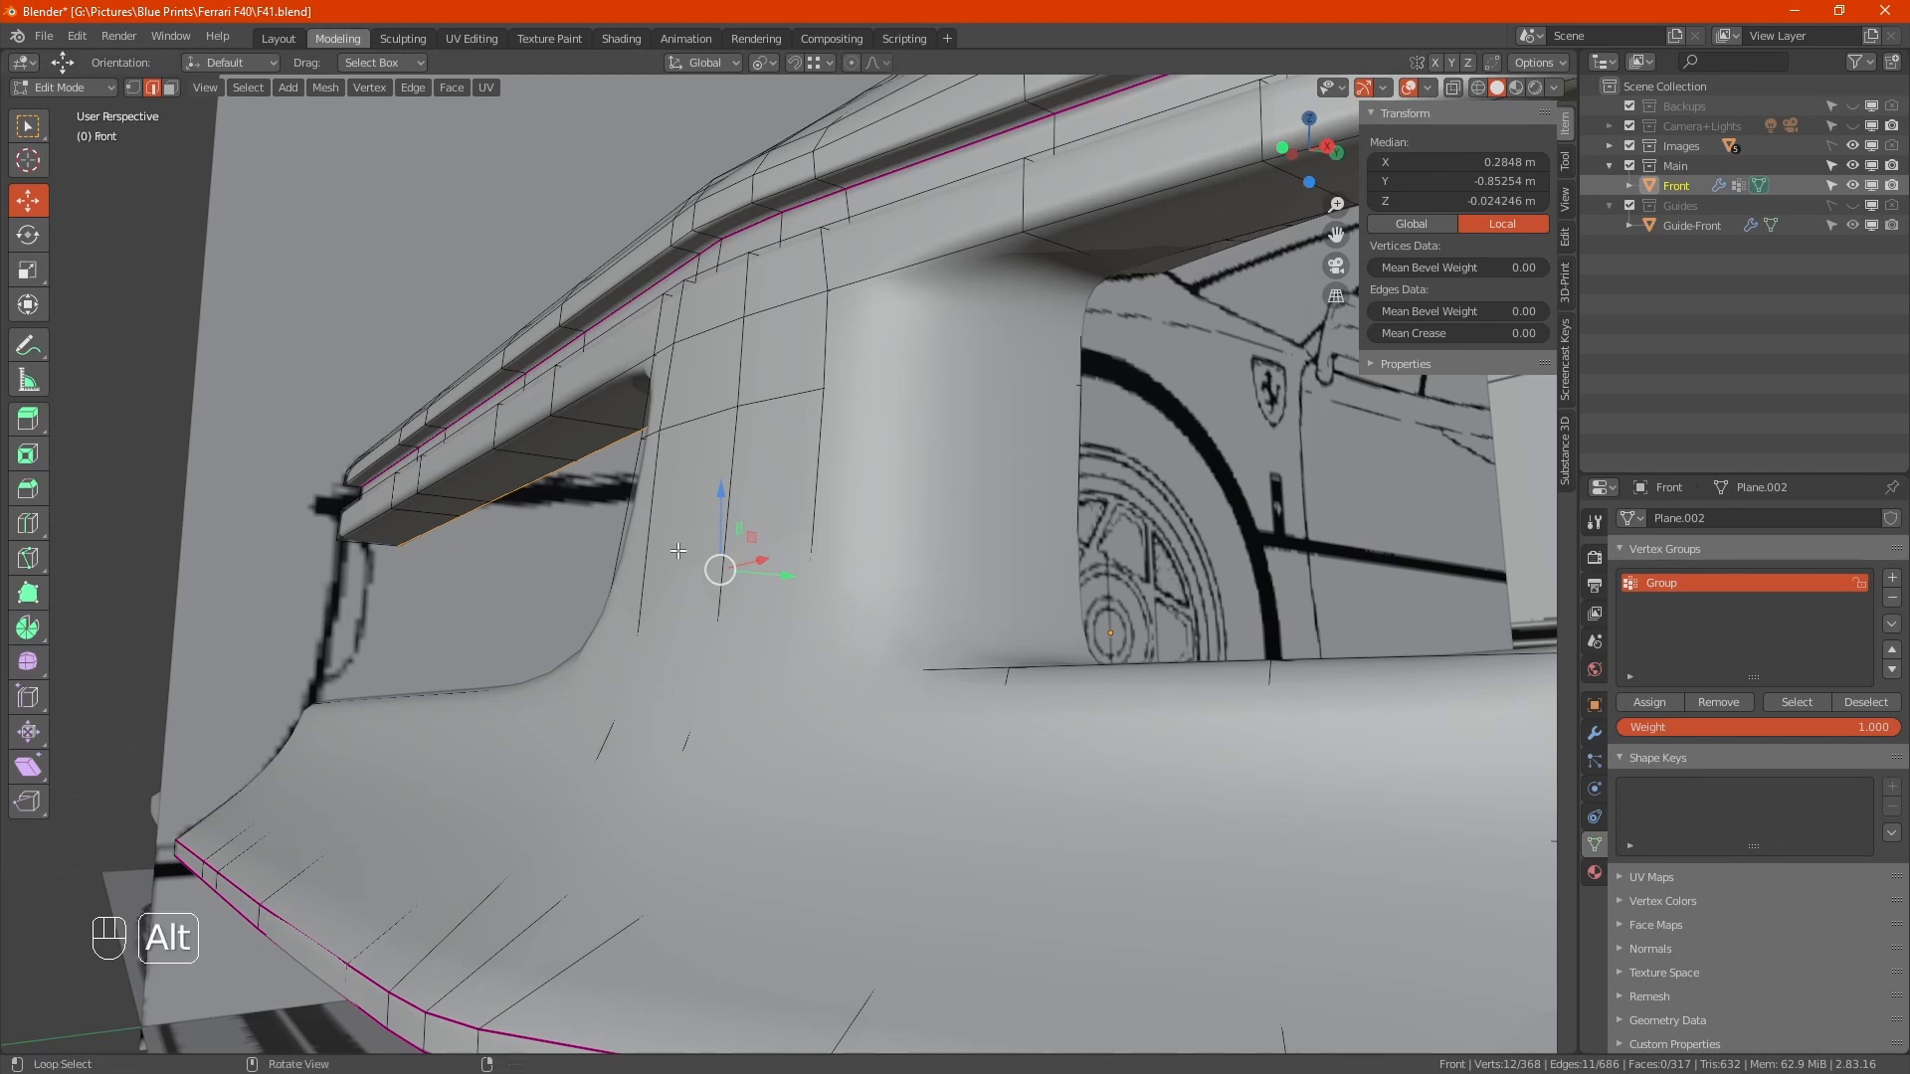
Select the central opening's front edge loop, including its upper, side and lower edges, and set its mean crease to 1.00
{"action": "middle_click_drag", "start_coordinate": [630, 557], "coordinate": [636, 646], "text": "alt"}
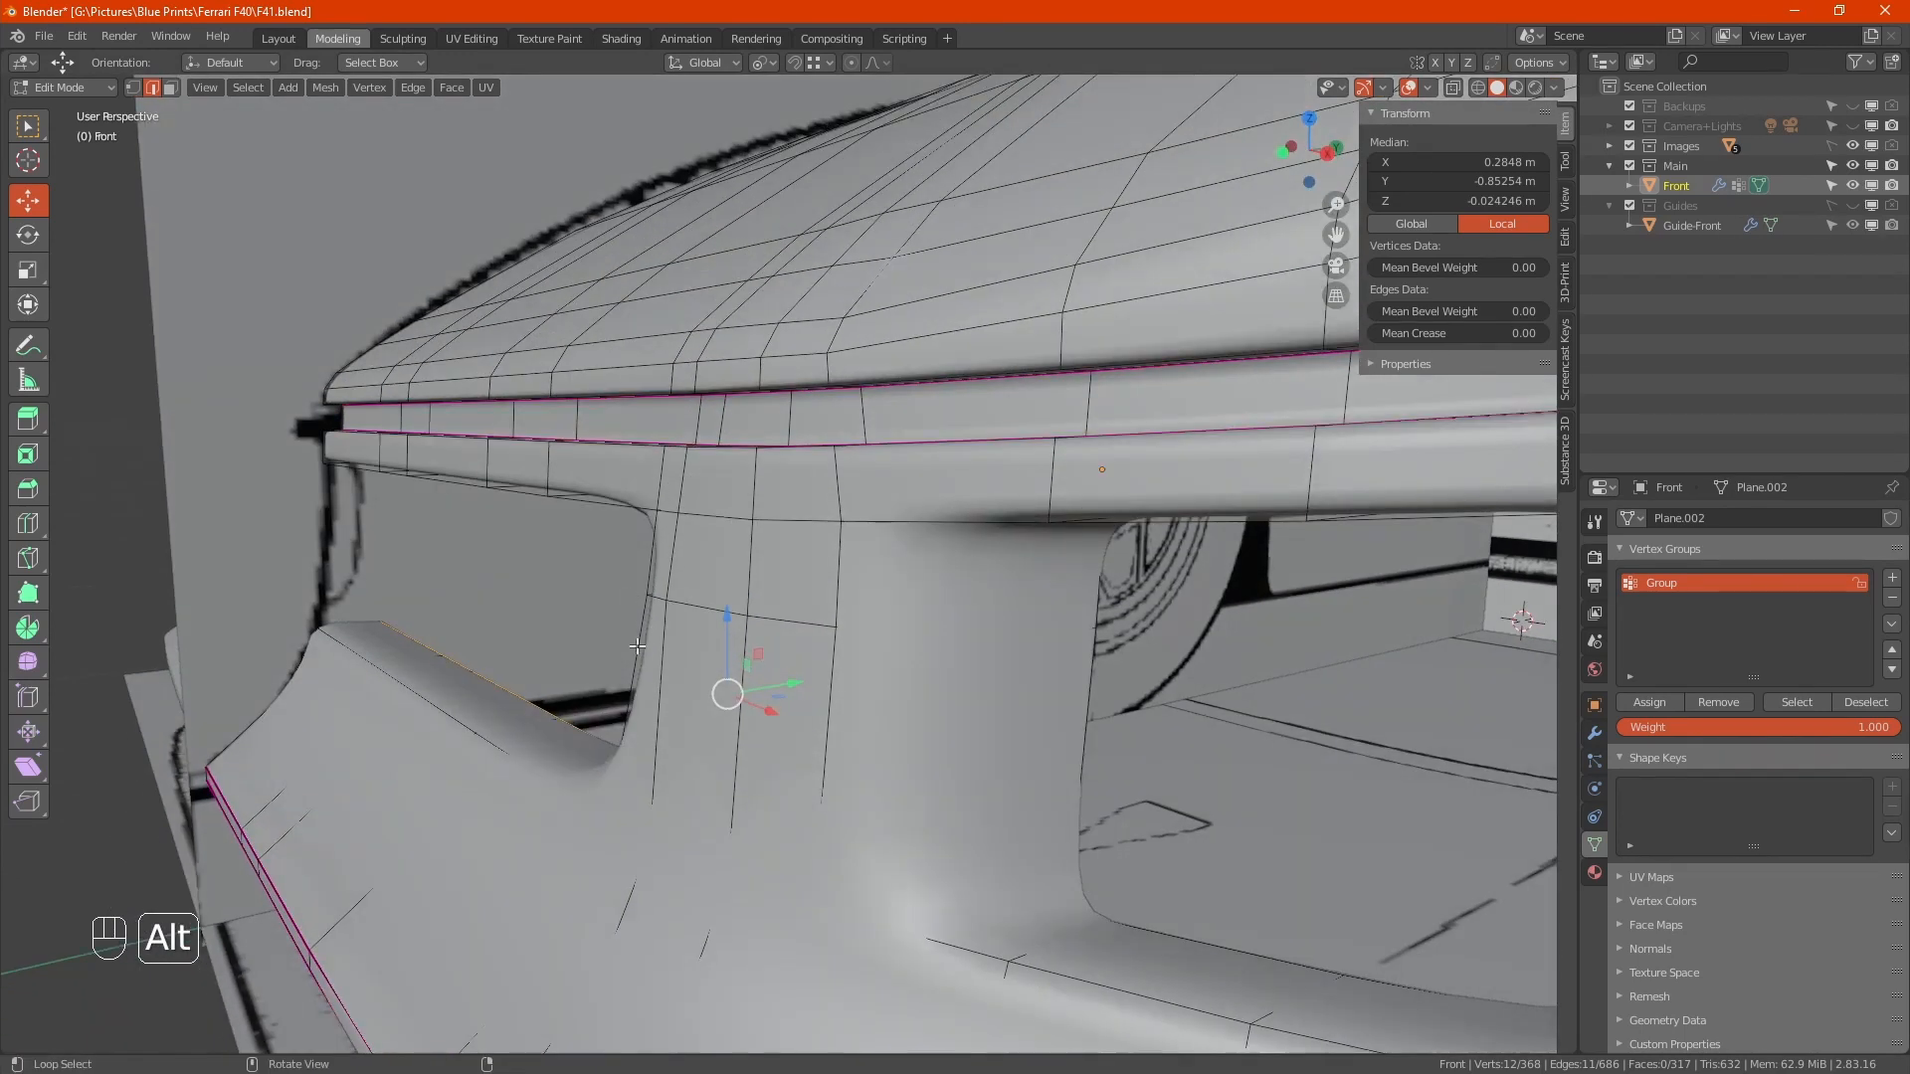
{"action": "left_click", "coordinate": [642, 528], "text": "alt"}
{"action": "left_click", "coordinate": [614, 512], "text": "alt+shift"}
{"action": "key", "text": "alt+z"}
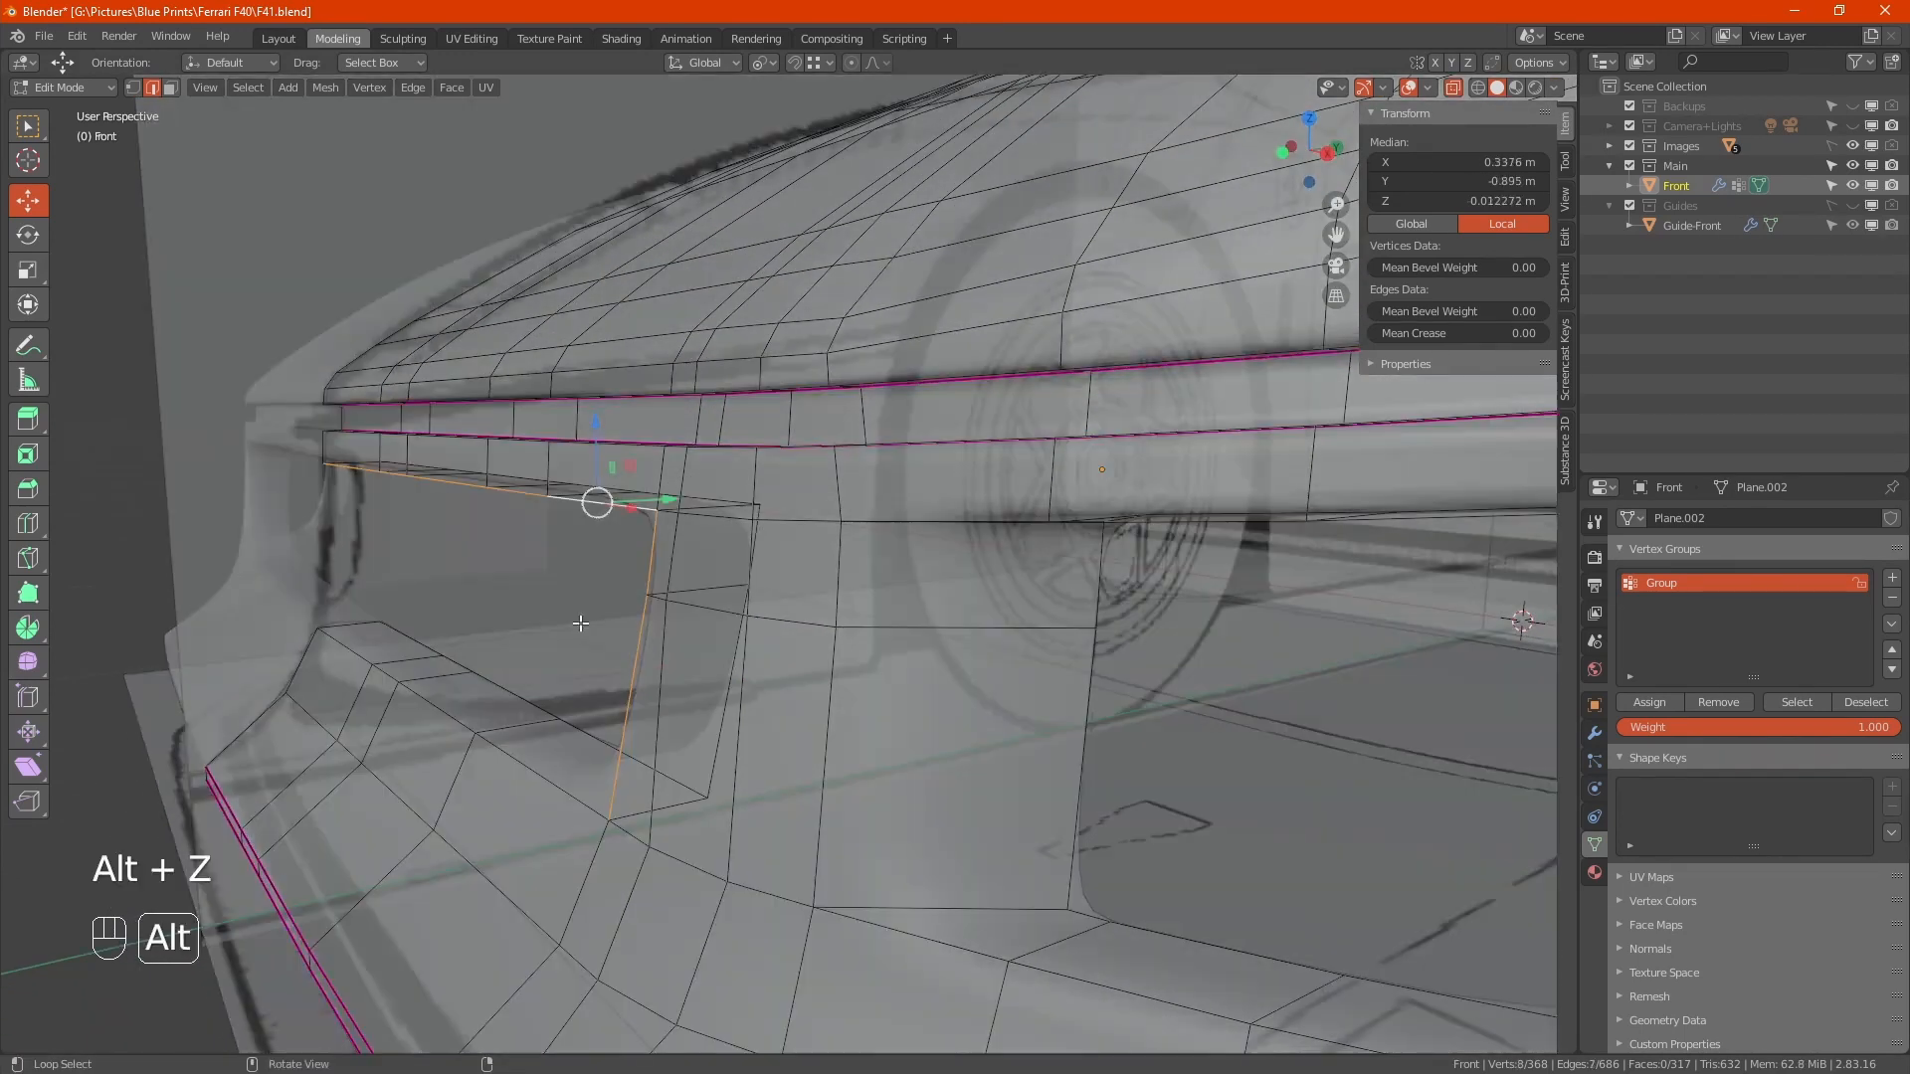
{"action": "left_click", "coordinate": [531, 769], "text": "alt+shift"}
{"action": "left_click", "coordinate": [1480, 333]}
{"action": "type", "text": "0.0"}
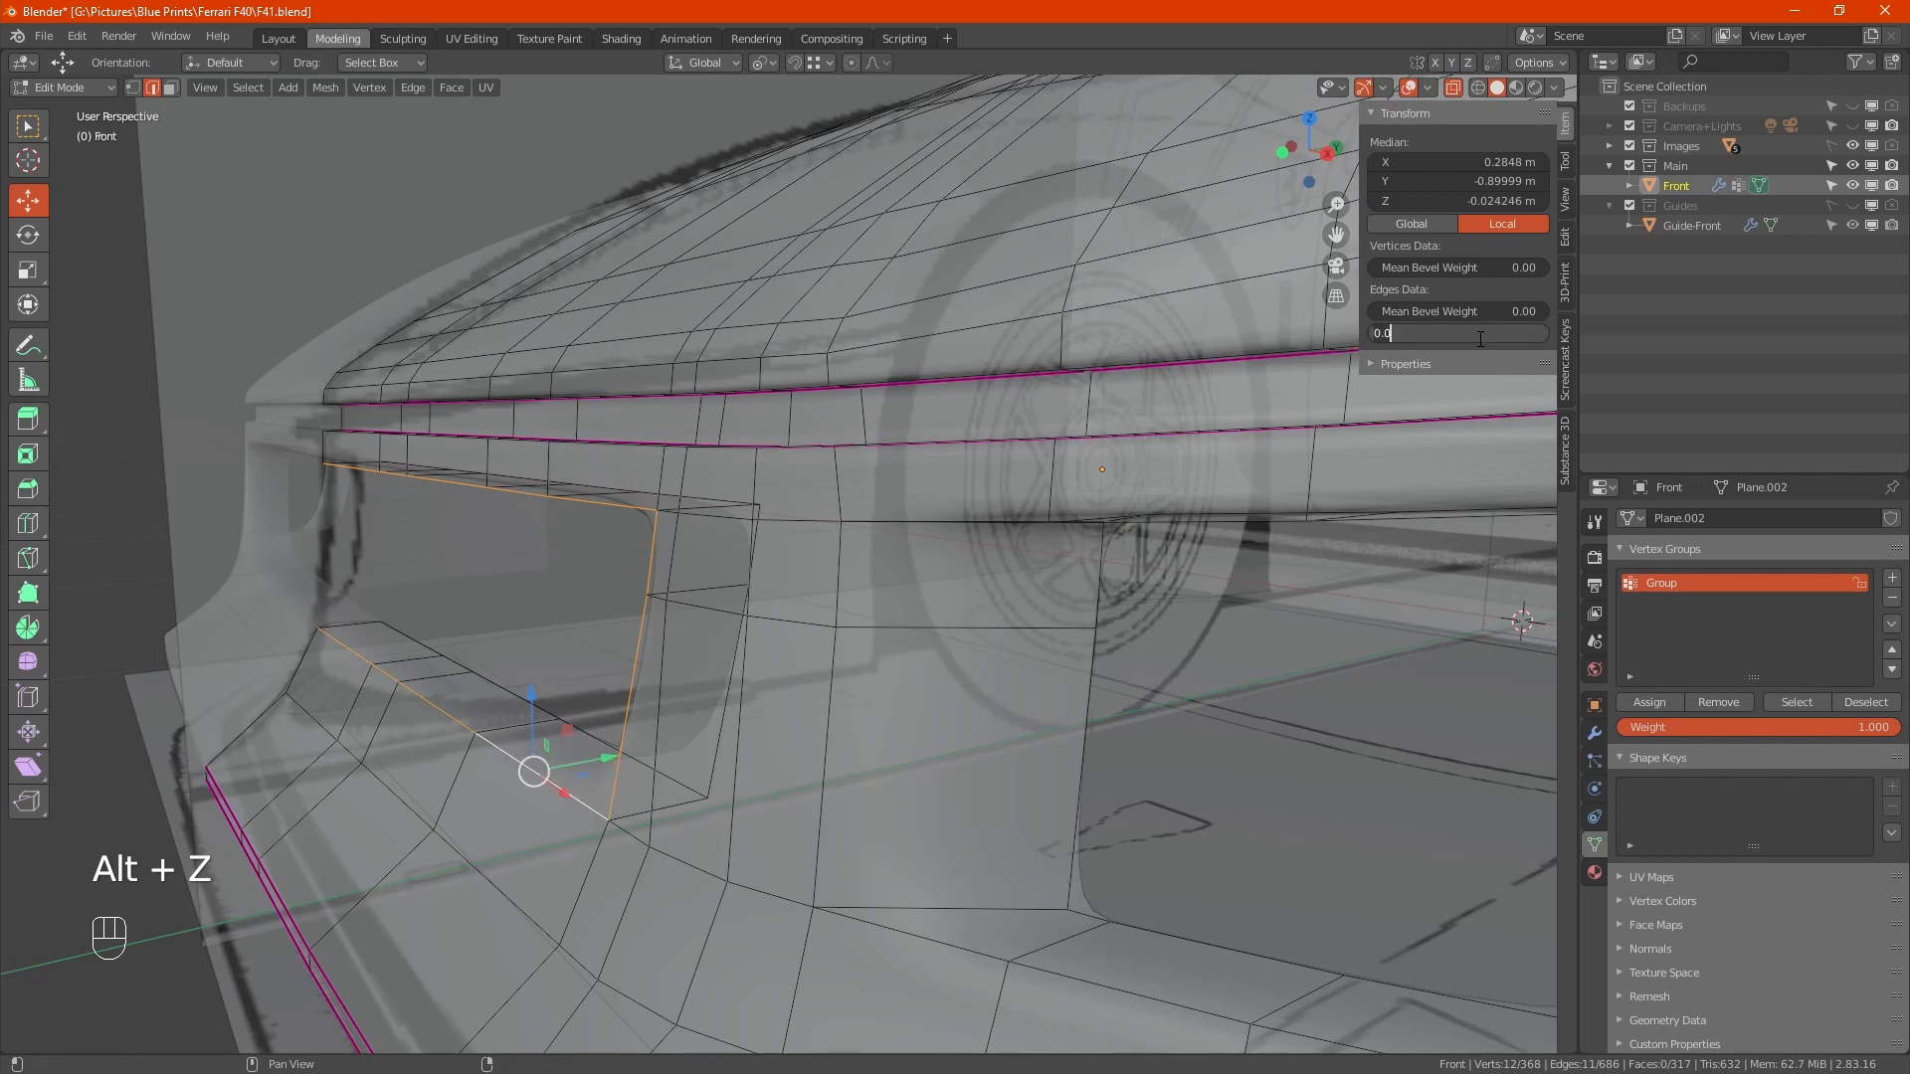
{"action": "key", "text": "Return"}
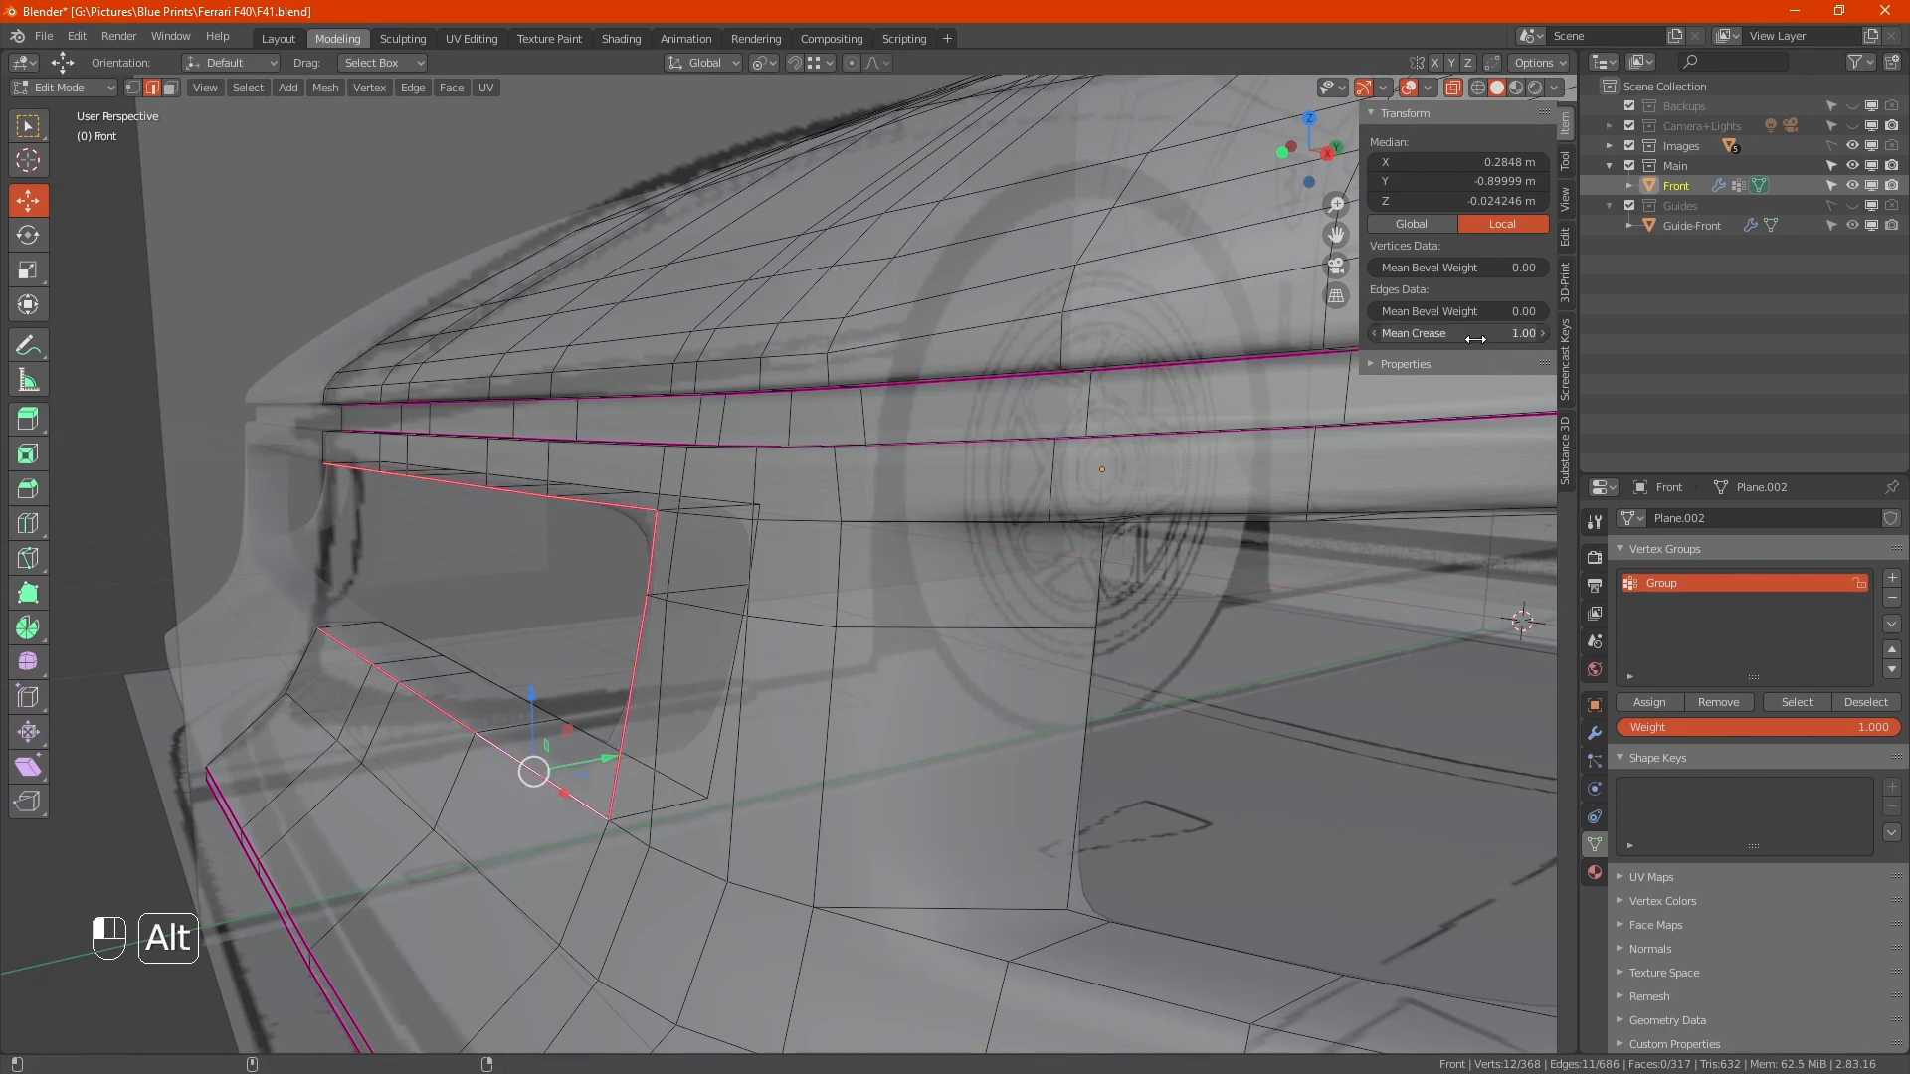
{"action": "key", "text": "alt+z"}
Select the complete front edge loop of the side grille opening and set its mean crease to 1.00
{"action": "mouse_move", "coordinate": [797, 609]}
{"action": "middle_mouse_down", "text": "alt"}
{"action": "mouse_move", "coordinate": [985, 669]}
{"action": "mouse_move", "coordinate": [915, 710]}
{"action": "mouse_move", "coordinate": [930, 624]}
{"action": "mouse_move", "coordinate": [905, 659]}
{"action": "mouse_move", "coordinate": [810, 577]}
{"action": "middle_mouse_up", "text": "alt"}
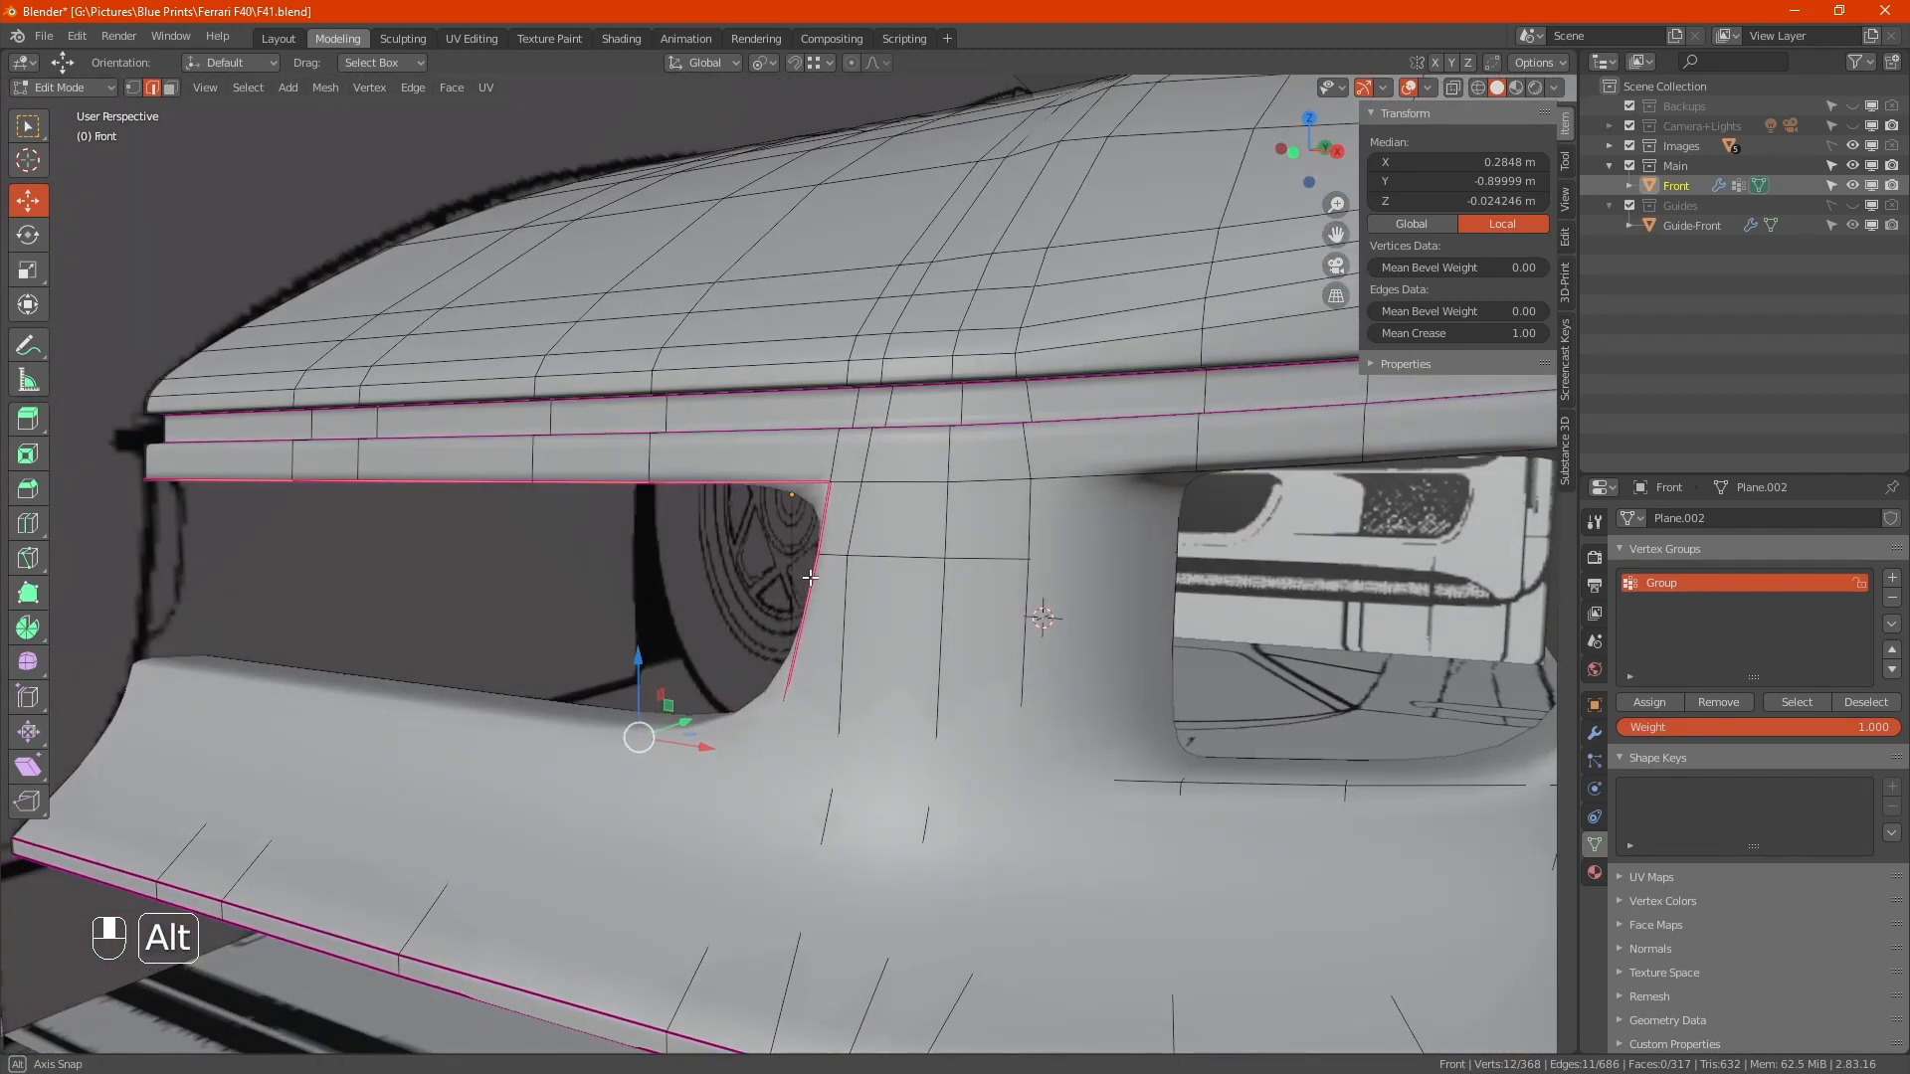
{"action": "left_click", "coordinate": [1227, 781], "text": "alt"}
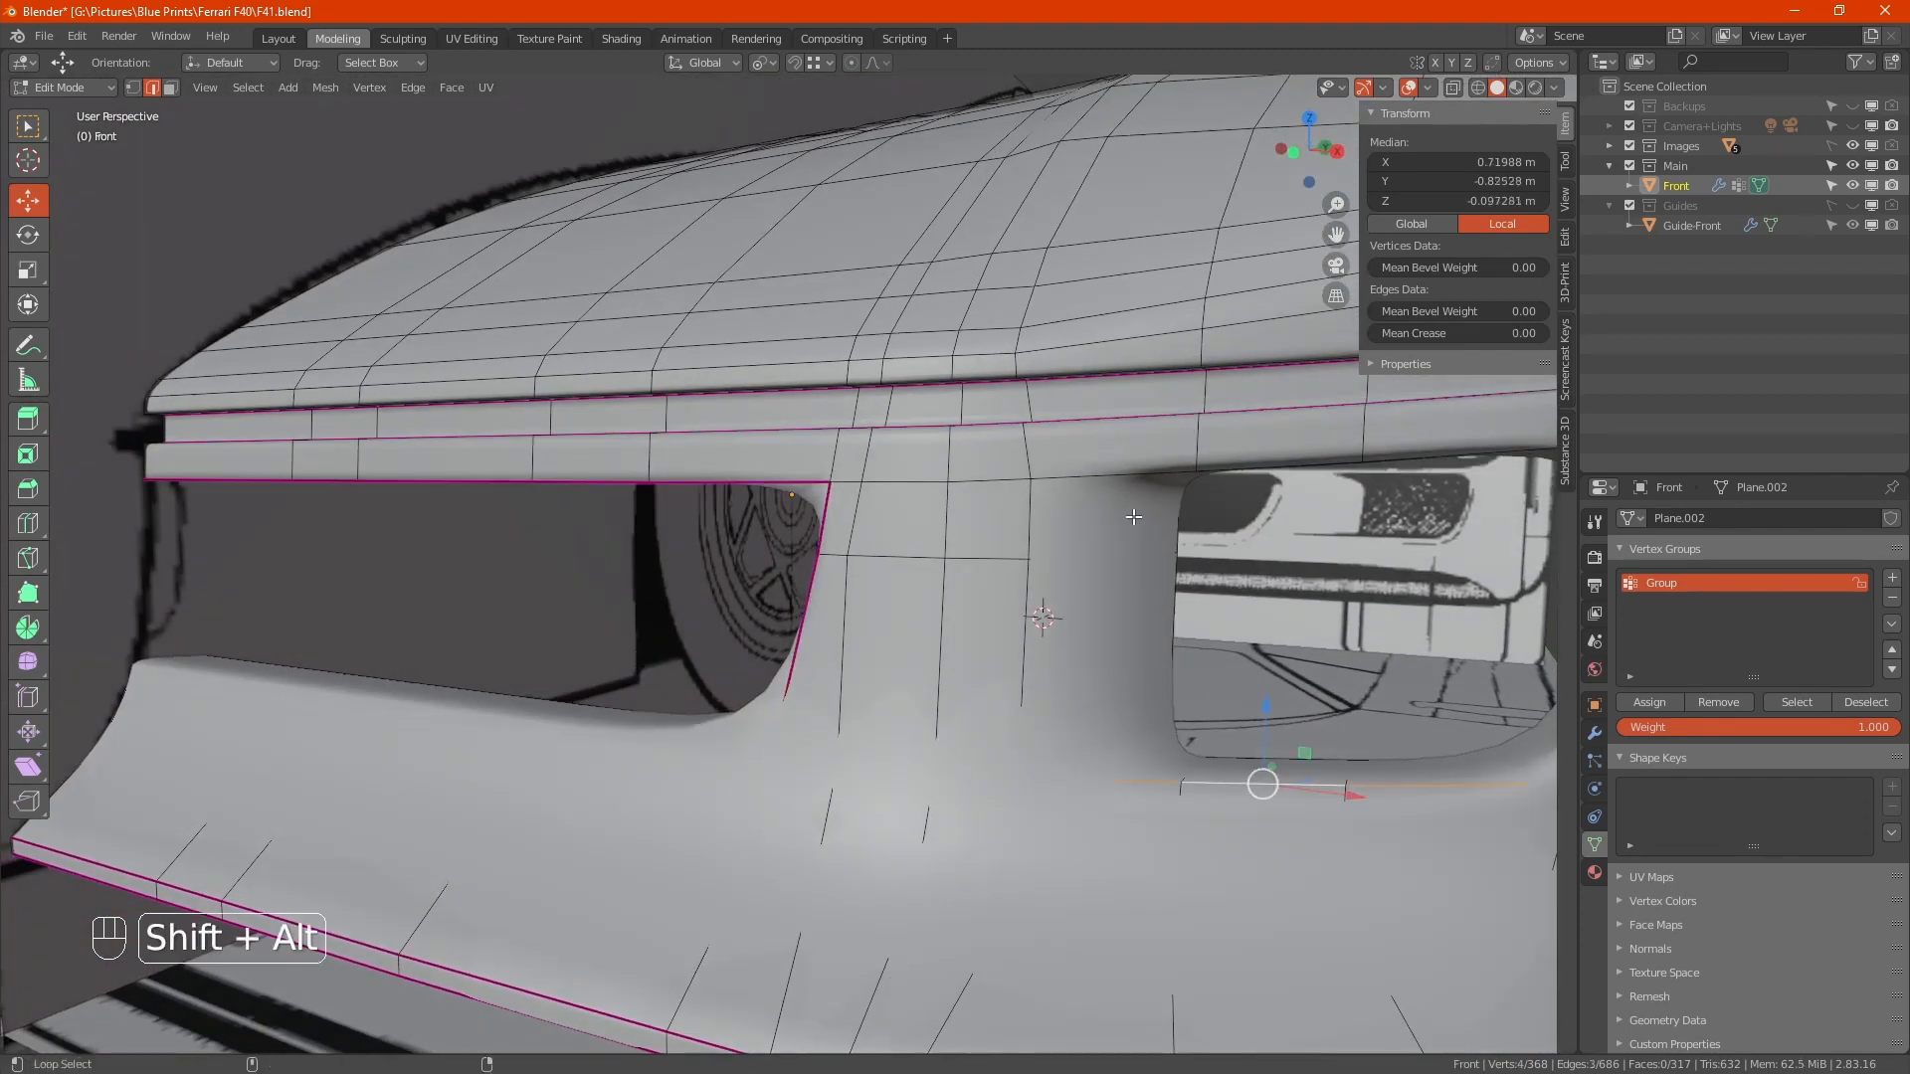
{"action": "left_click", "coordinate": [1122, 499], "text": "alt+shift"}
{"action": "left_click", "coordinate": [1043, 517], "text": "alt+shift"}
{"action": "scroll", "coordinate": [1272, 577], "scroll_direction": "up", "scroll_amount": 1}
{"action": "middle_click_drag", "start_coordinate": [1271, 577], "coordinate": [859, 577], "text": "shift"}
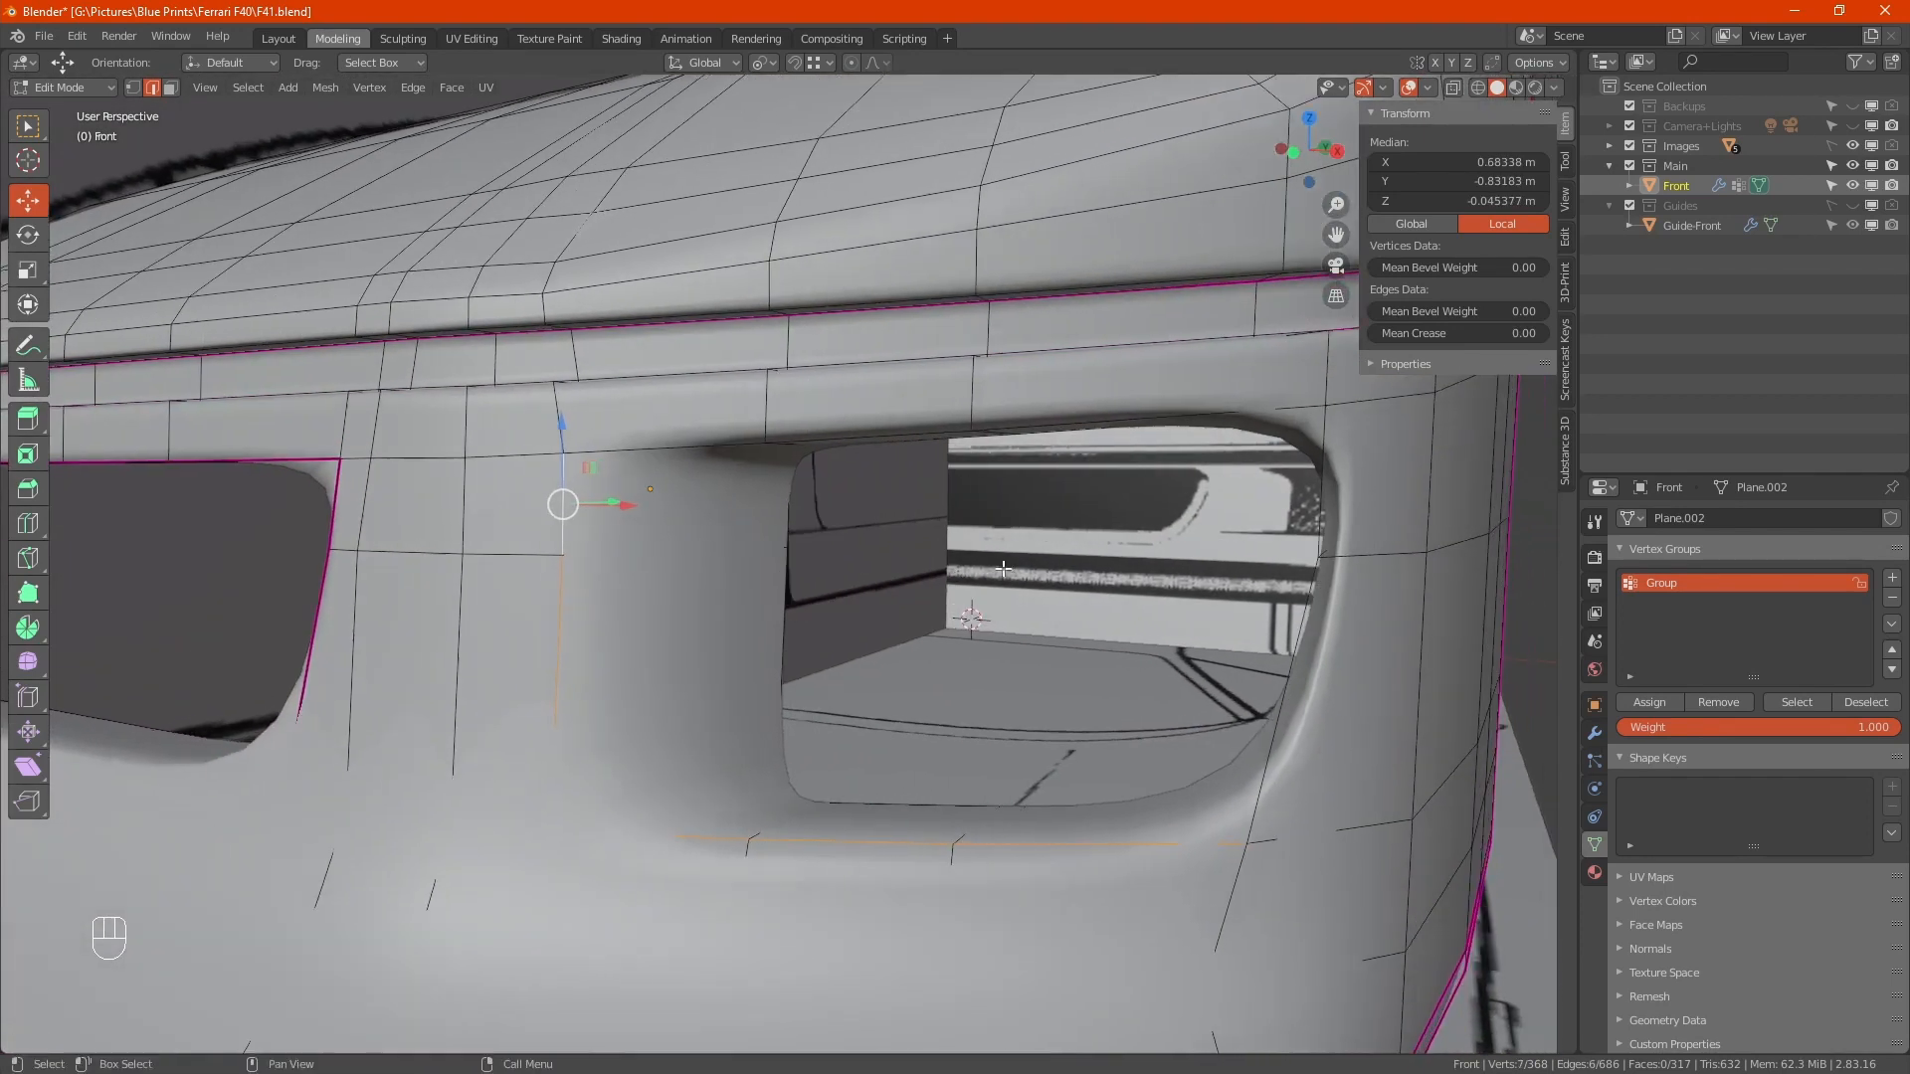
{"action": "left_click", "coordinate": [1302, 461], "text": "alt+shift"}
{"action": "key", "text": "alt+z"}
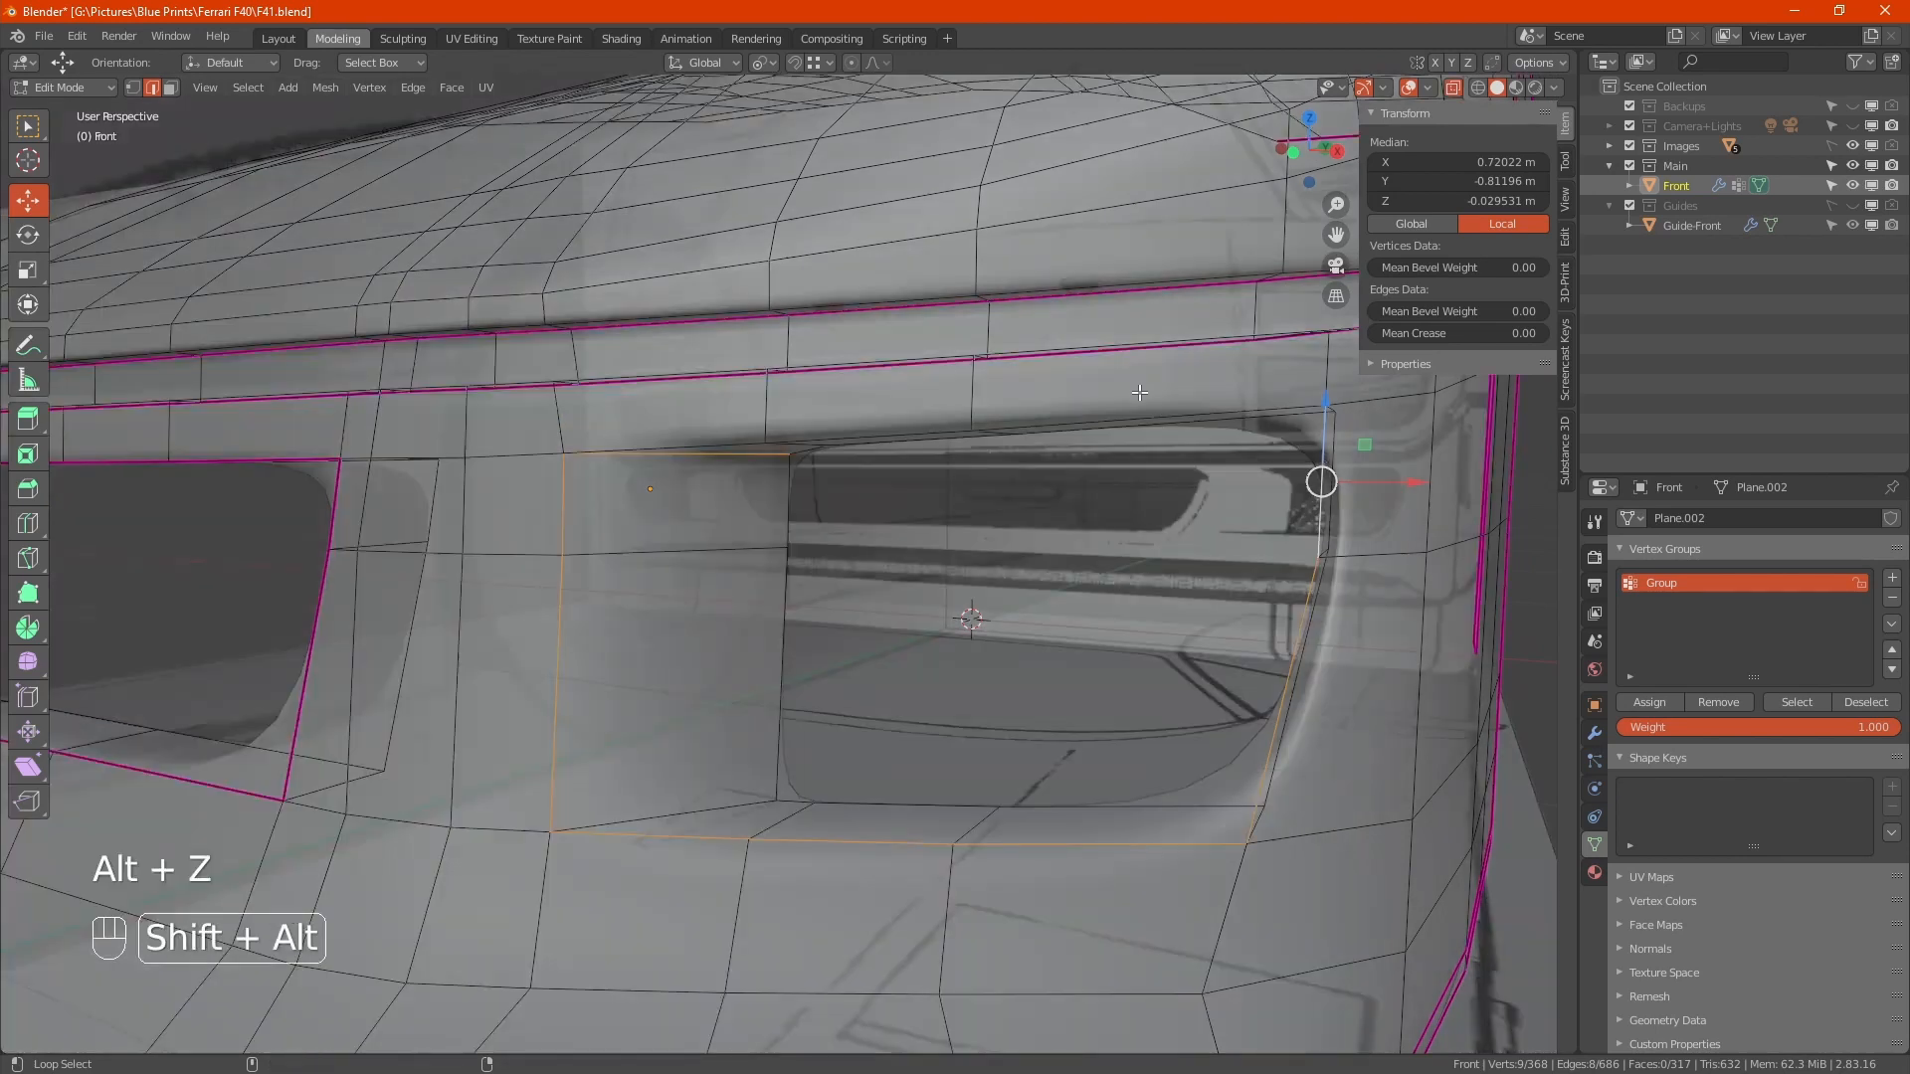
{"action": "left_click", "coordinate": [716, 457], "text": "shift"}
{"action": "left_click", "coordinate": [891, 428], "text": "alt+shift"}
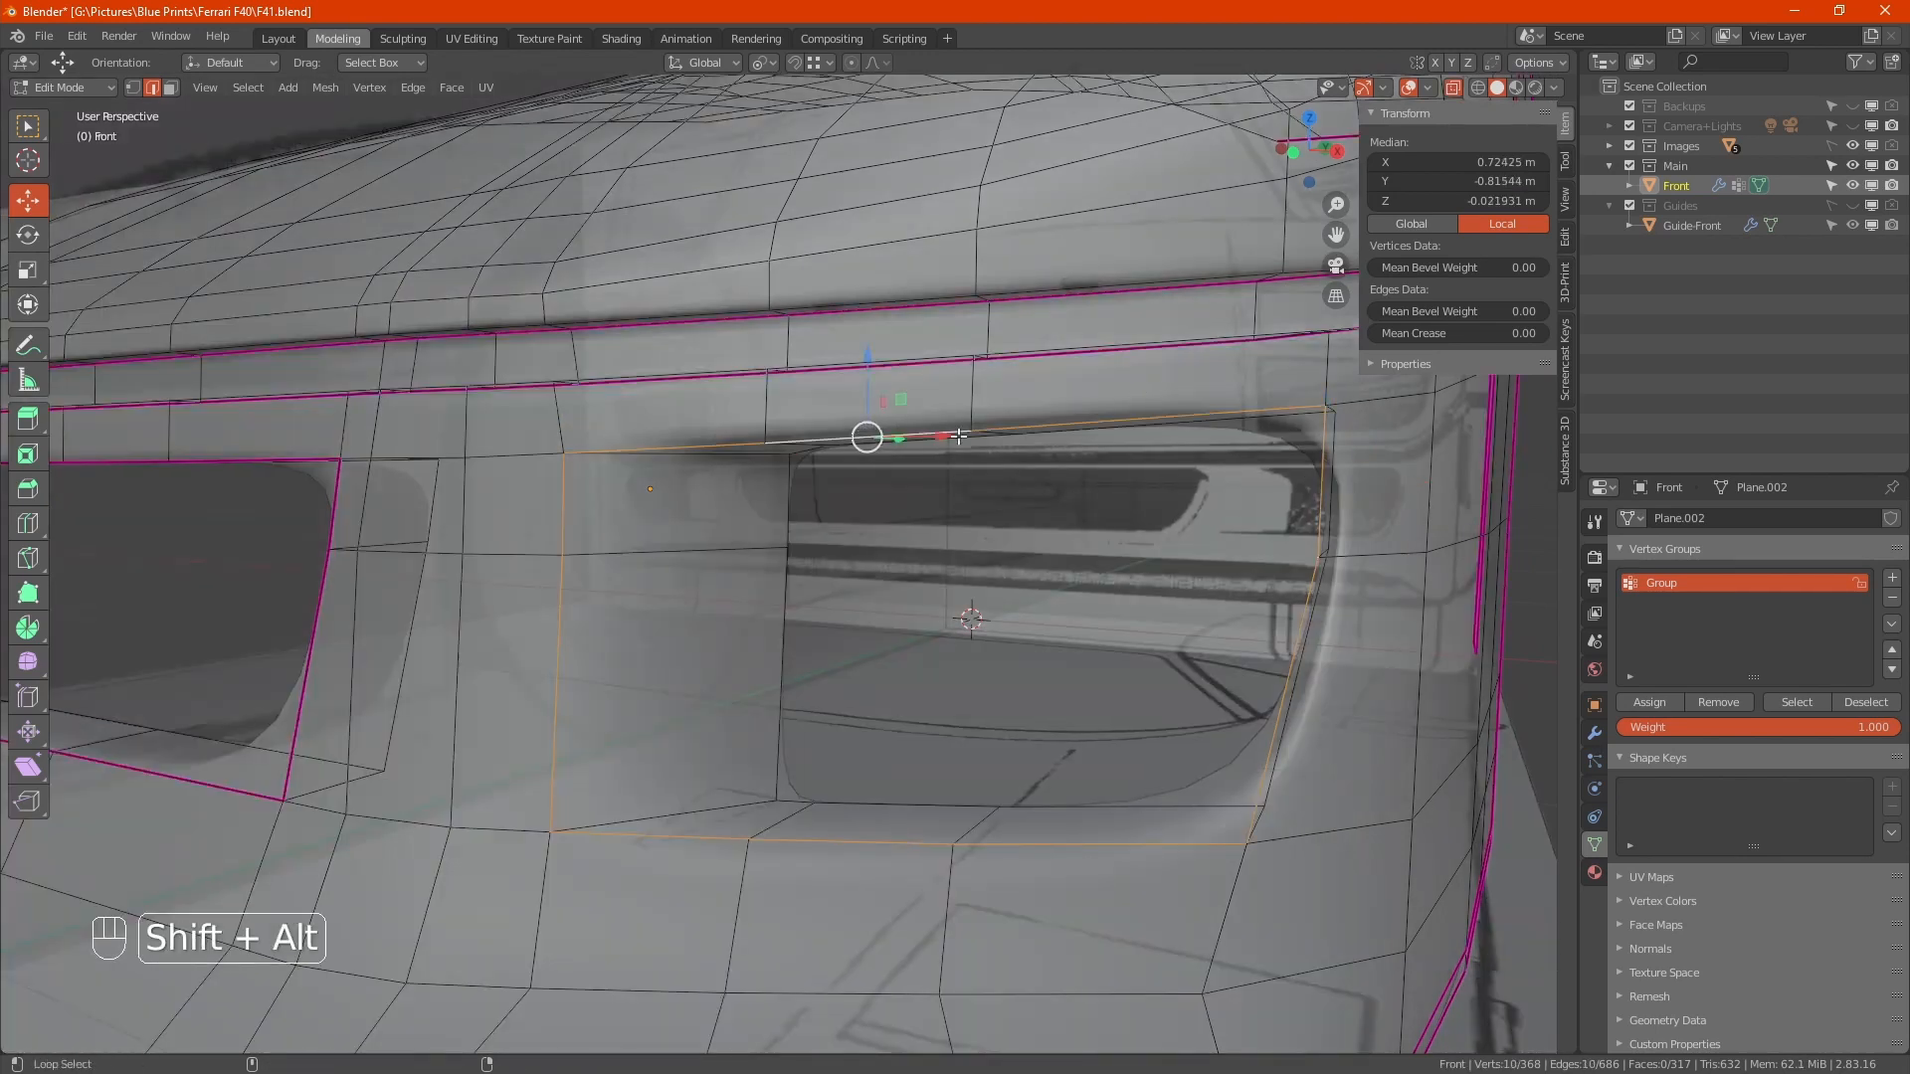
{"action": "left_click", "coordinate": [1507, 334]}
{"action": "type", "text": "1"}
{"action": "key", "text": "Return"}
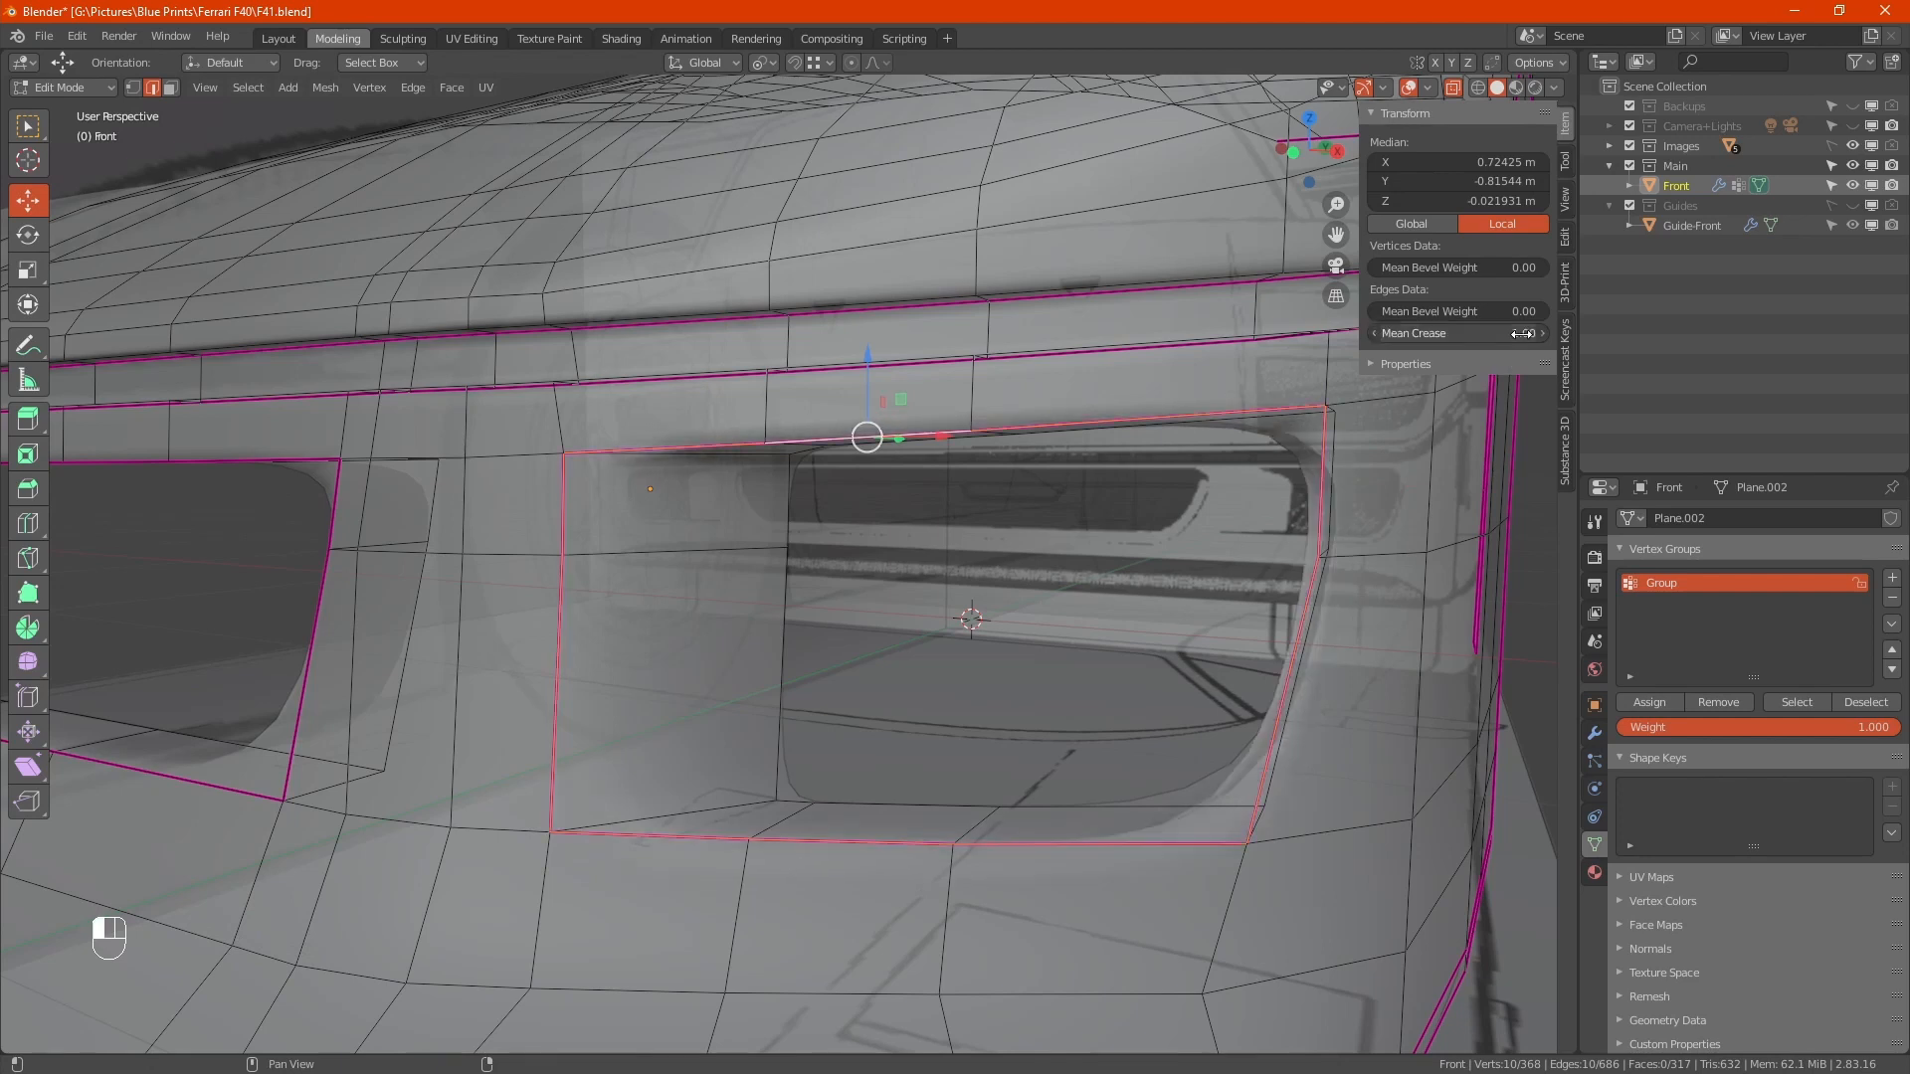
Leave Edit Mode, show the Front object's modifiers, and examine the creased edges of both grille openings
{"action": "key", "text": "alt+z"}
{"action": "key", "text": "Tab"}
{"action": "scroll", "coordinate": [969, 710], "scroll_direction": "down", "scroll_amount": 5}
{"action": "left_click_drag", "start_coordinate": [969, 710], "coordinate": [914, 696], "text": "alt"}
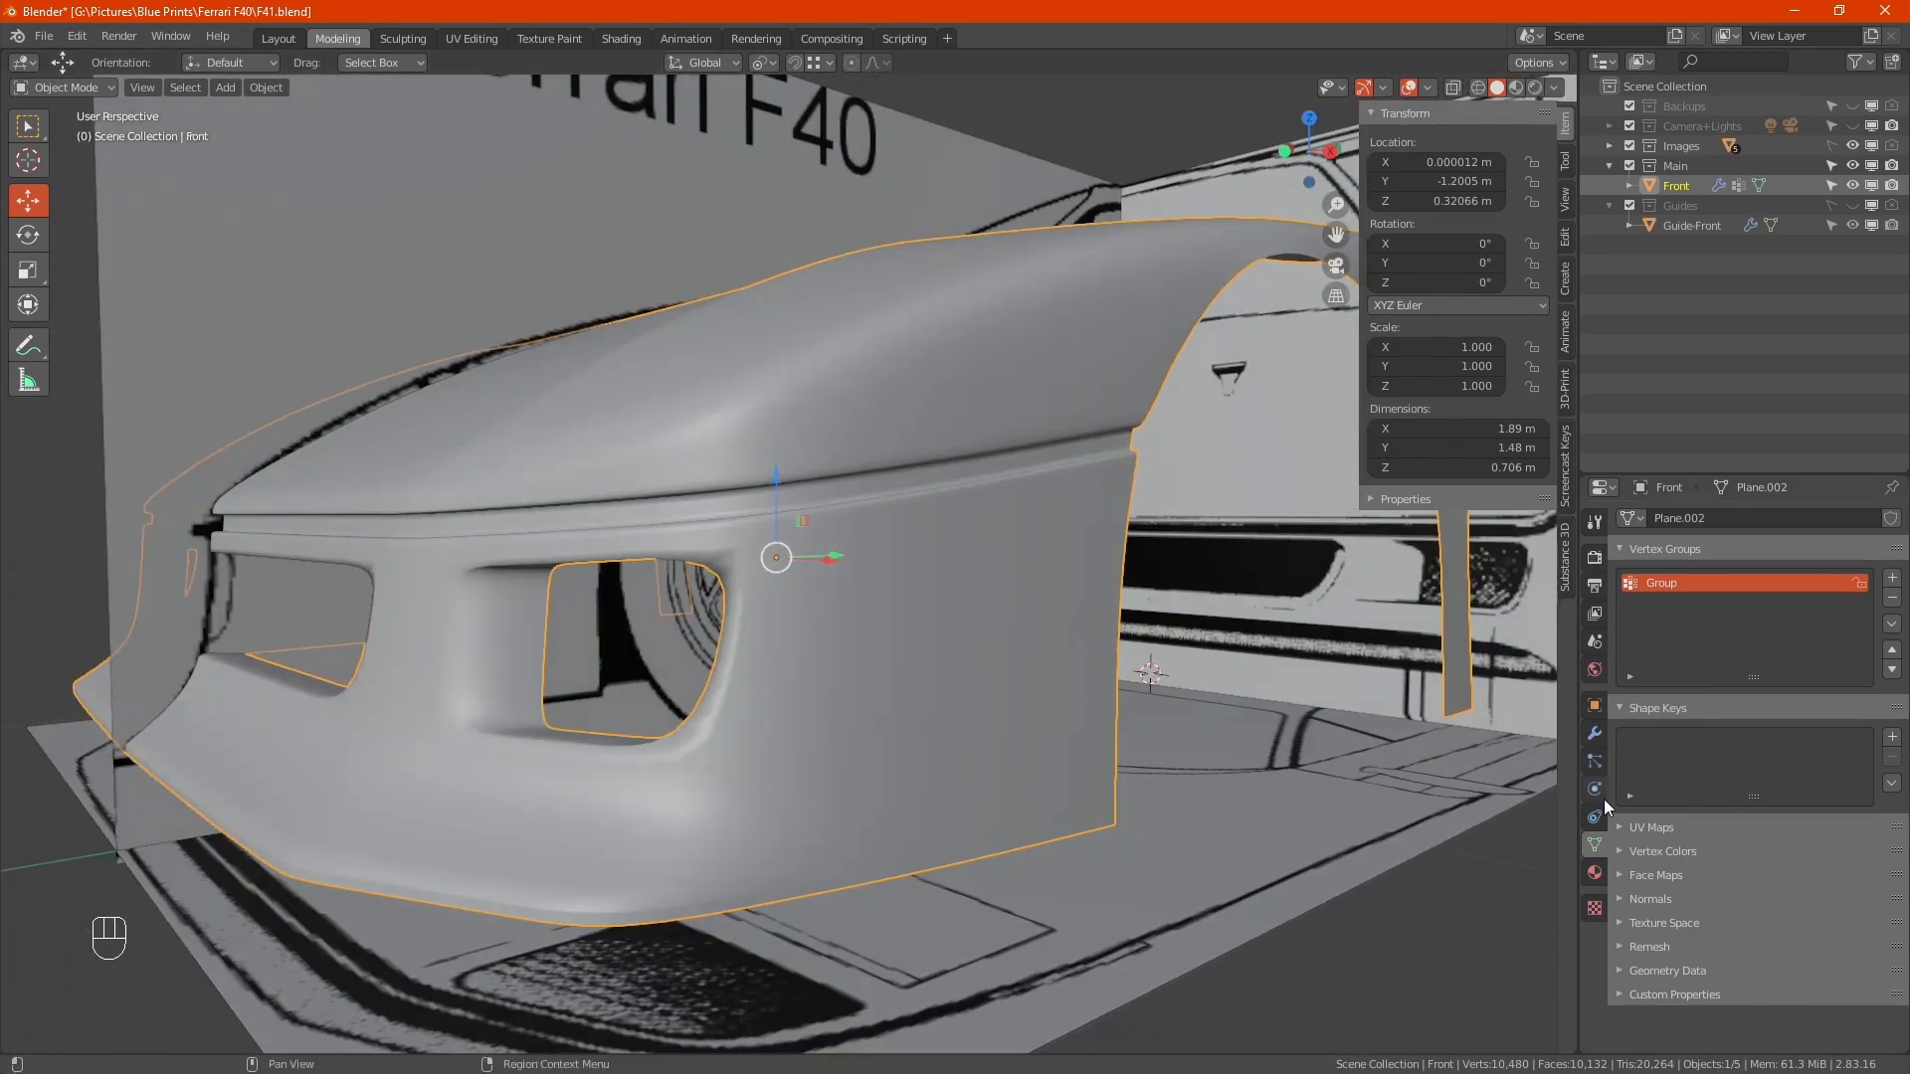
{"action": "left_click", "coordinate": [1593, 734]}
{"action": "scroll", "coordinate": [826, 705], "scroll_direction": "up", "scroll_amount": 3}
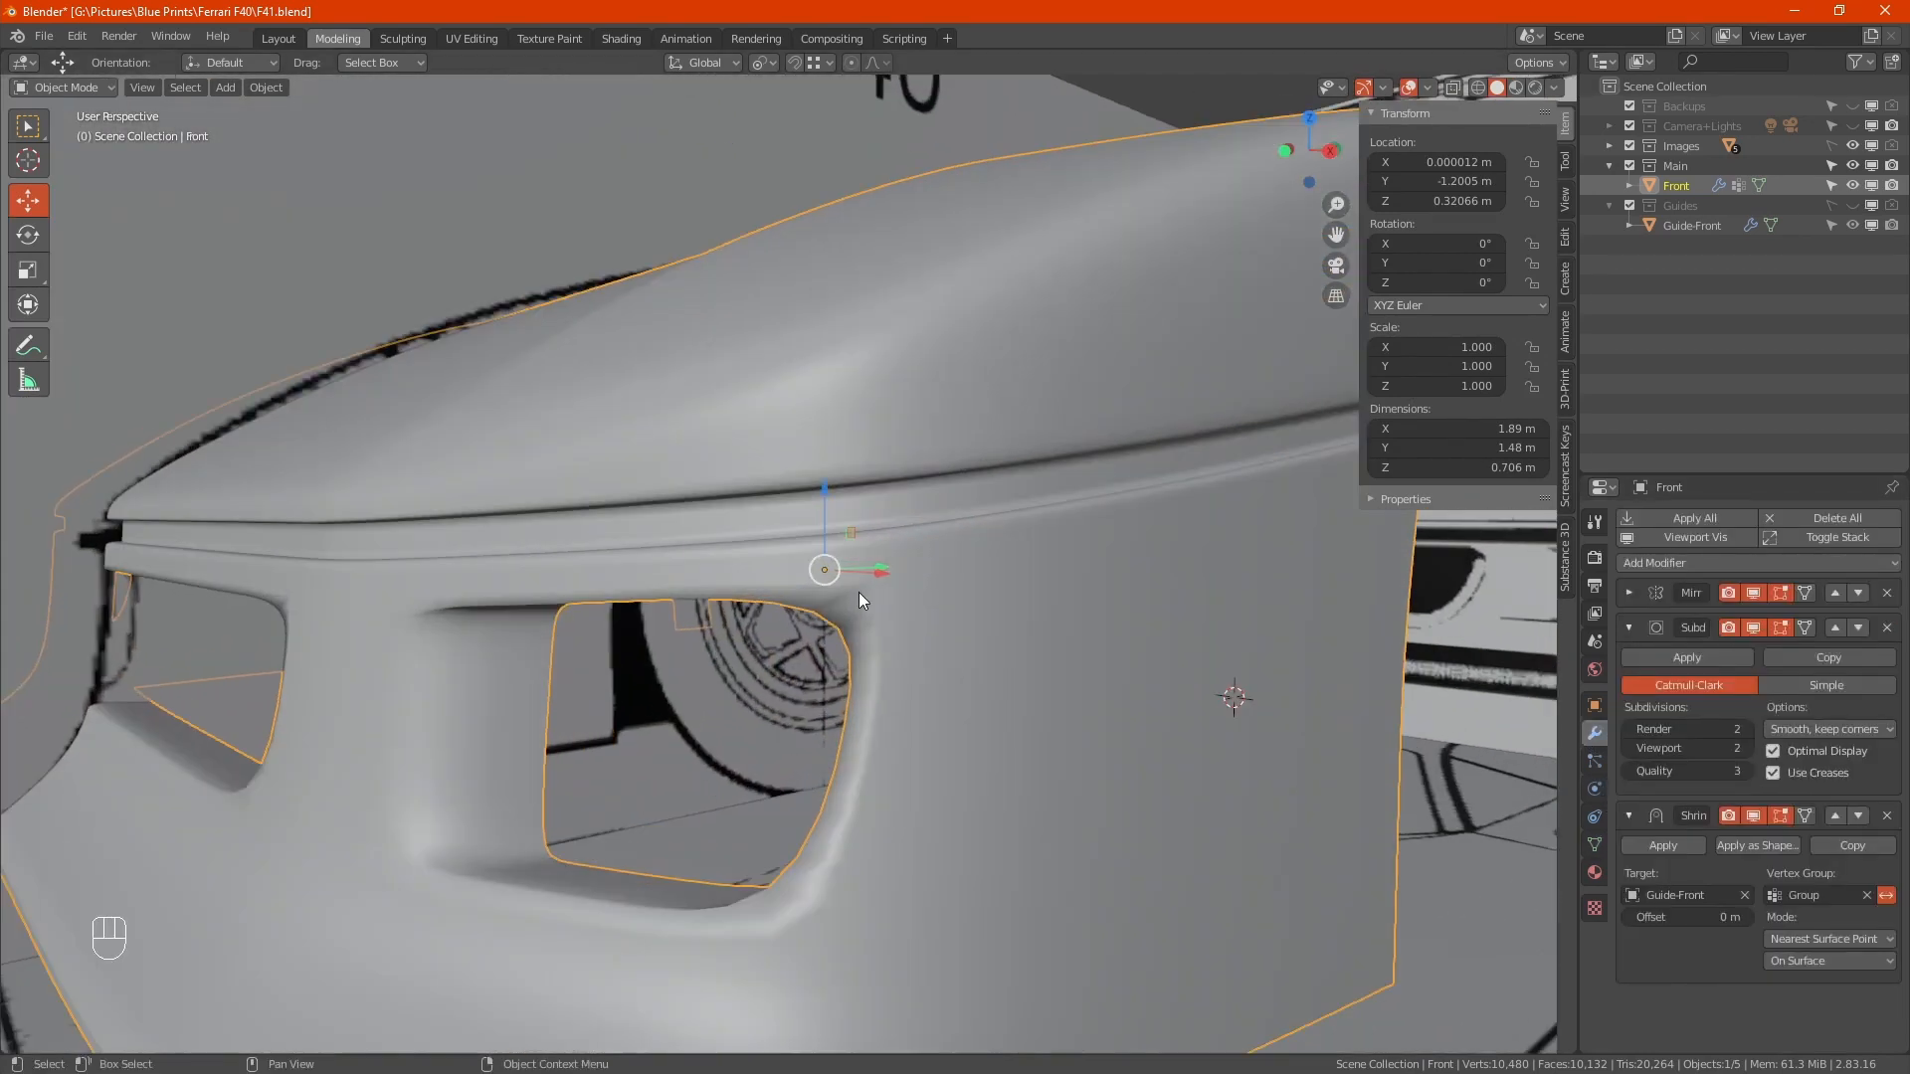
{"action": "left_click_drag", "start_coordinate": [802, 840], "coordinate": [885, 824], "text": "alt"}
In Edit Mode, add the central opening's upper, side and lower front edges to the selection and set the mean crease to 0
{"action": "key", "text": "Tab"}
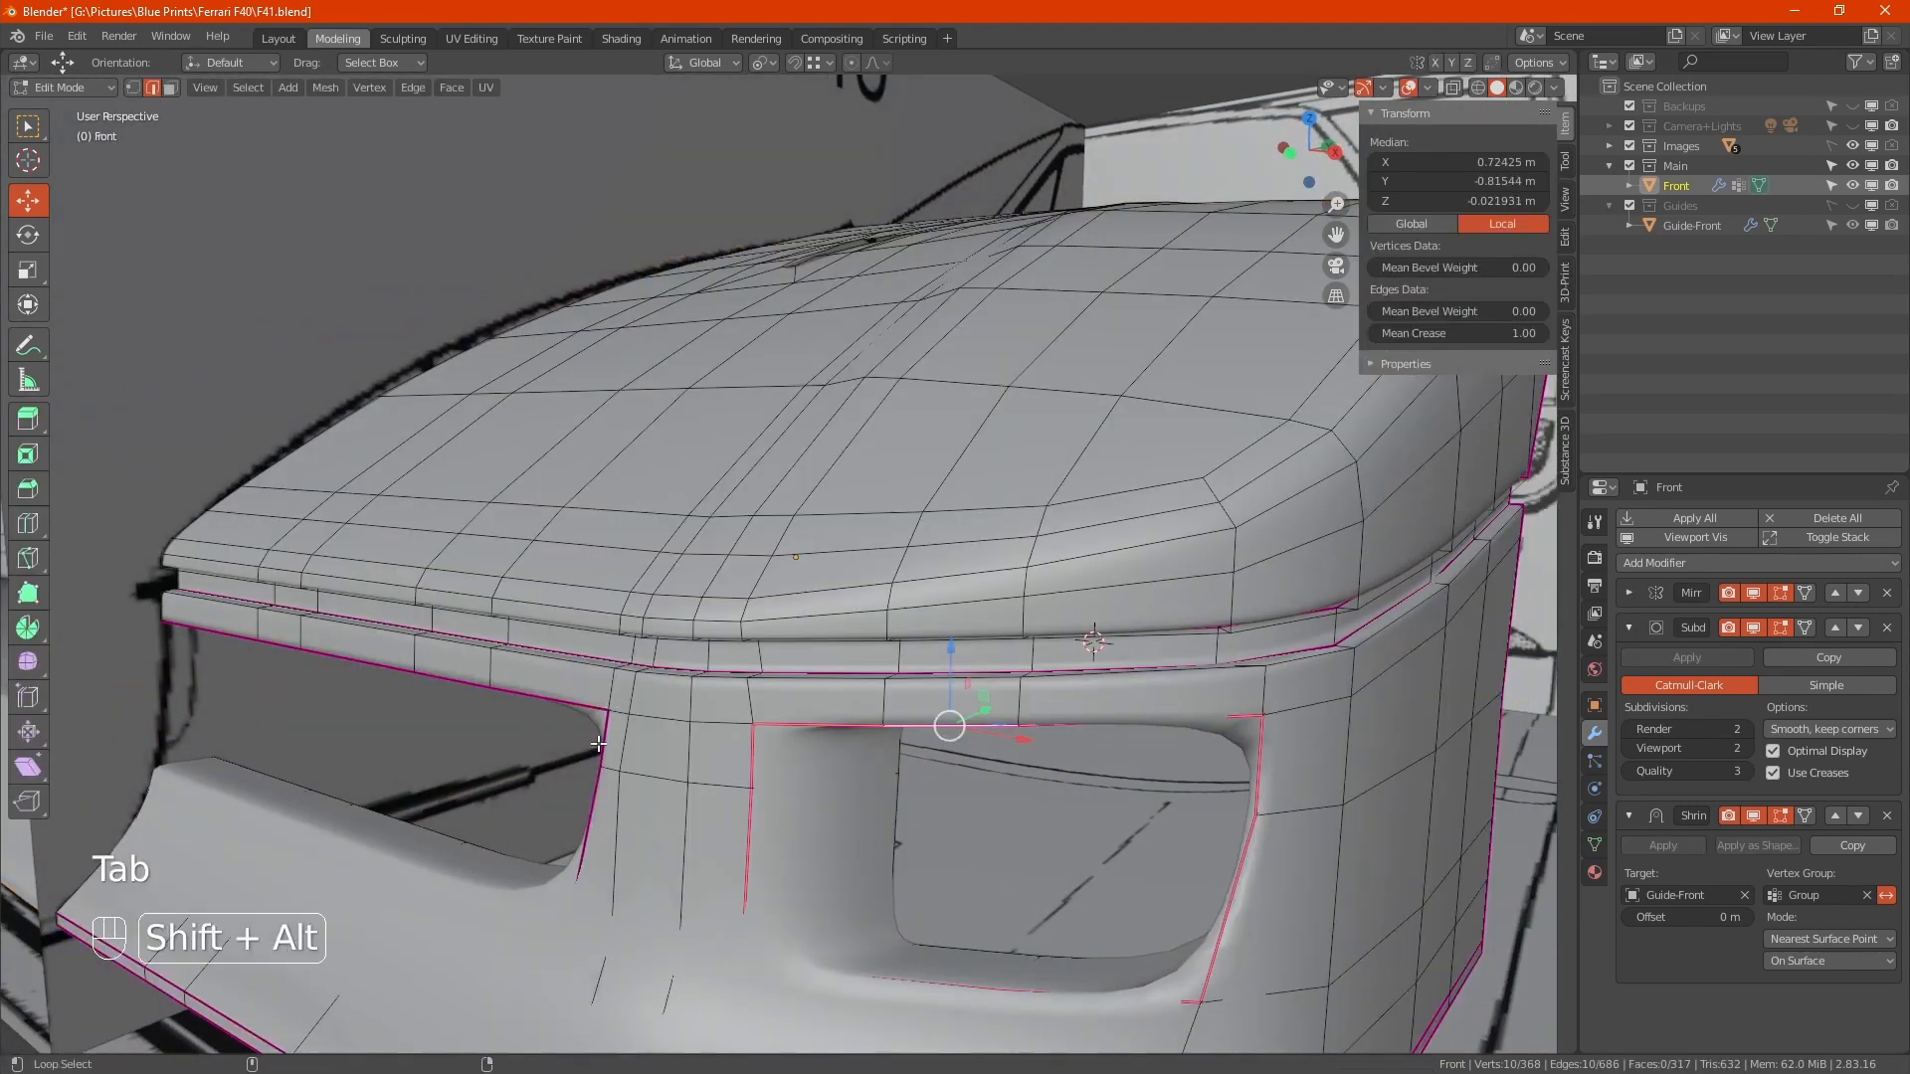
{"action": "left_click", "coordinate": [573, 729], "text": "alt+shift"}
{"action": "key", "text": "alt+z"}
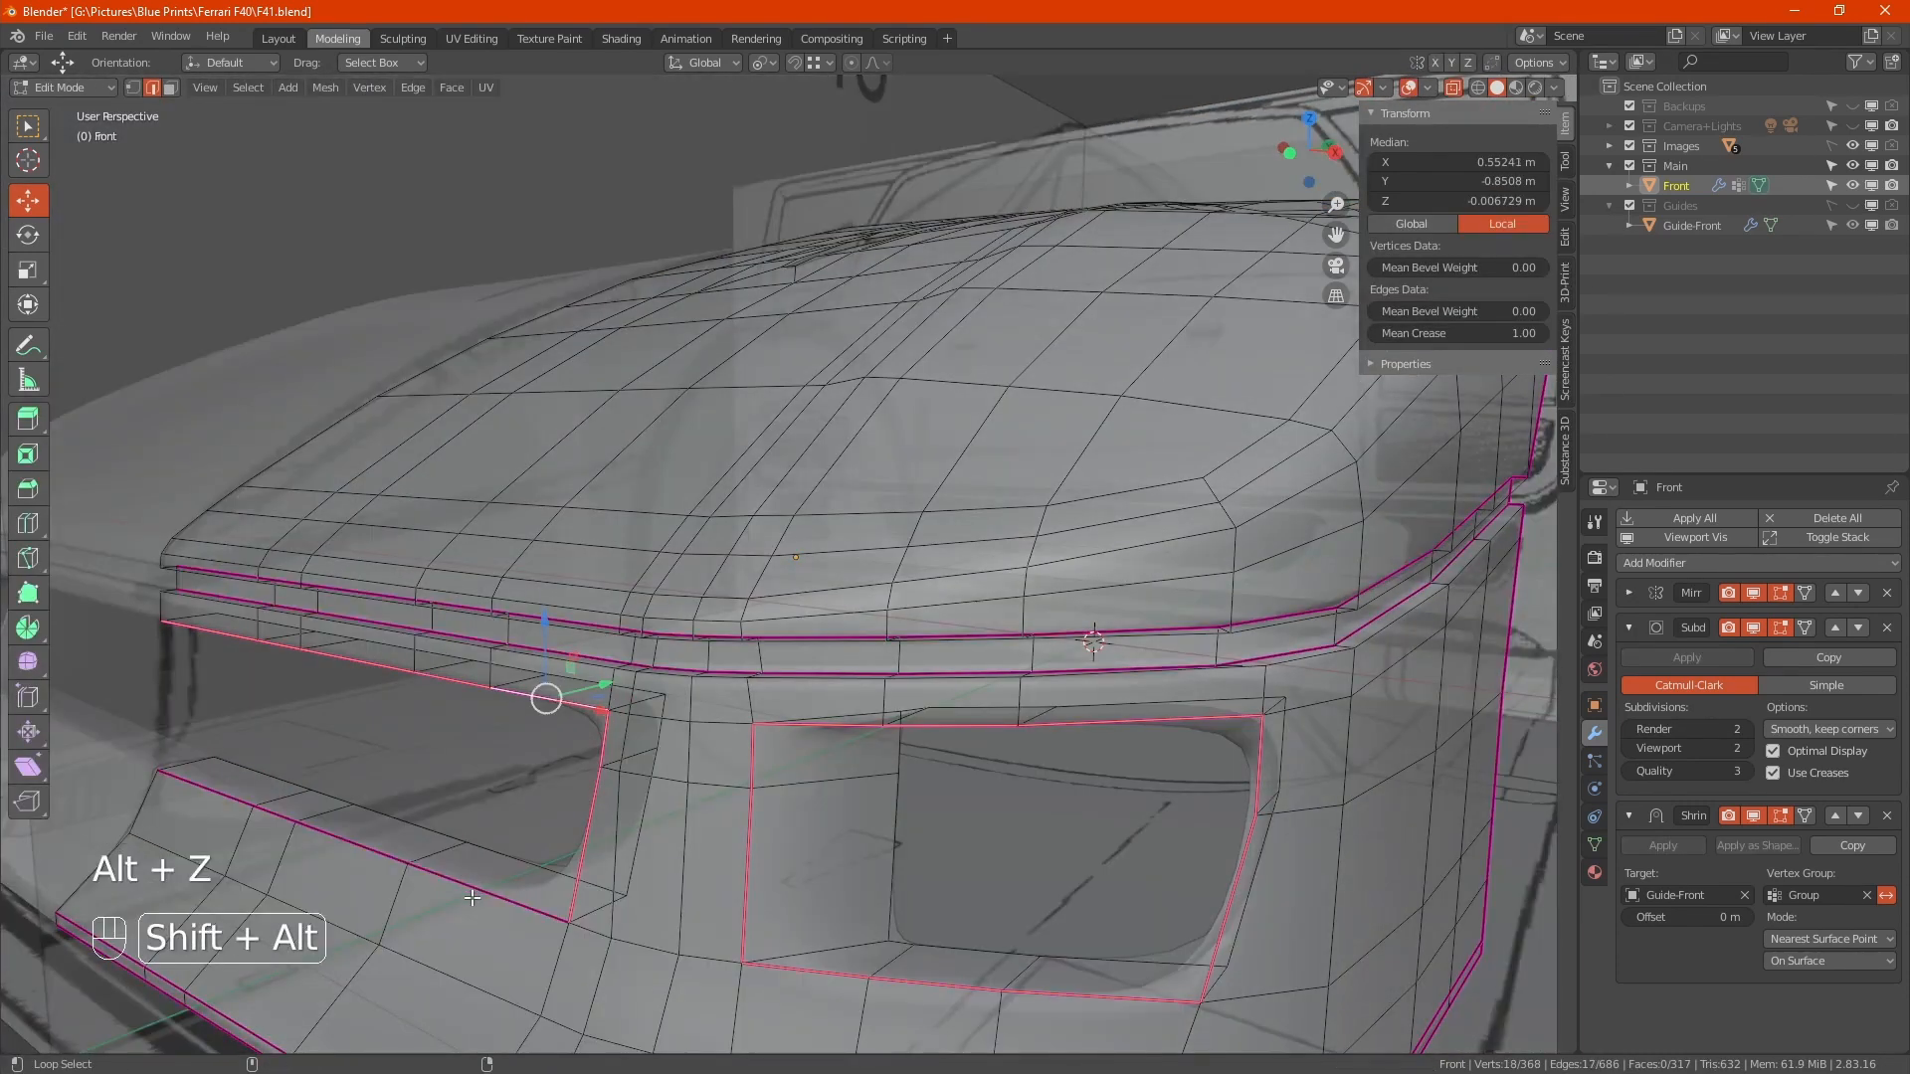
{"action": "left_click", "coordinate": [471, 899], "text": "alt+shift"}
{"action": "key", "text": "alt+z"}
{"action": "left_click", "coordinate": [1493, 332]}
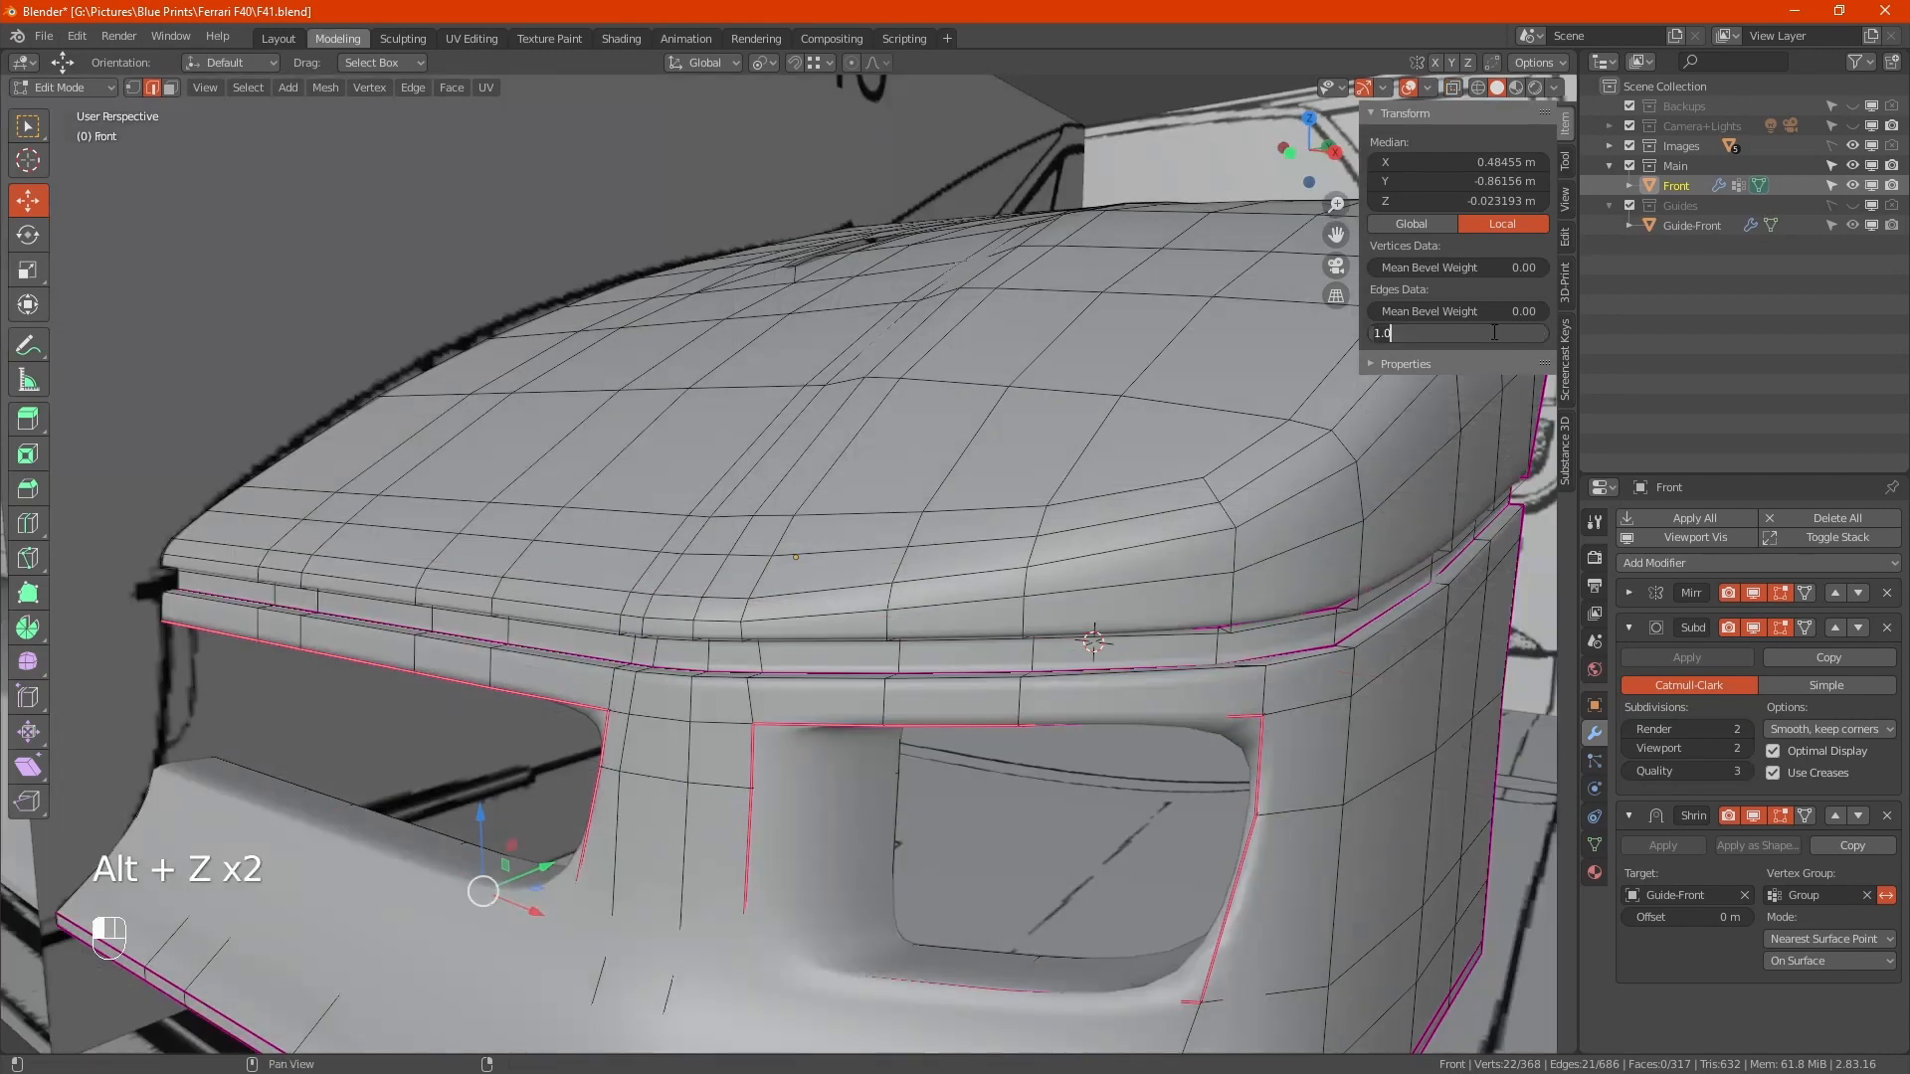
{"action": "type", "text": "0"}
{"action": "key", "text": "Return"}
Add a loop cut around the side opening's inner walls close to the front edge, with a slide factor of 0.719
{"action": "middle_click_drag", "start_coordinate": [994, 880], "coordinate": [971, 728], "text": "shift"}
{"action": "middle_click_drag", "start_coordinate": [849, 690], "coordinate": [782, 656], "text": "alt"}
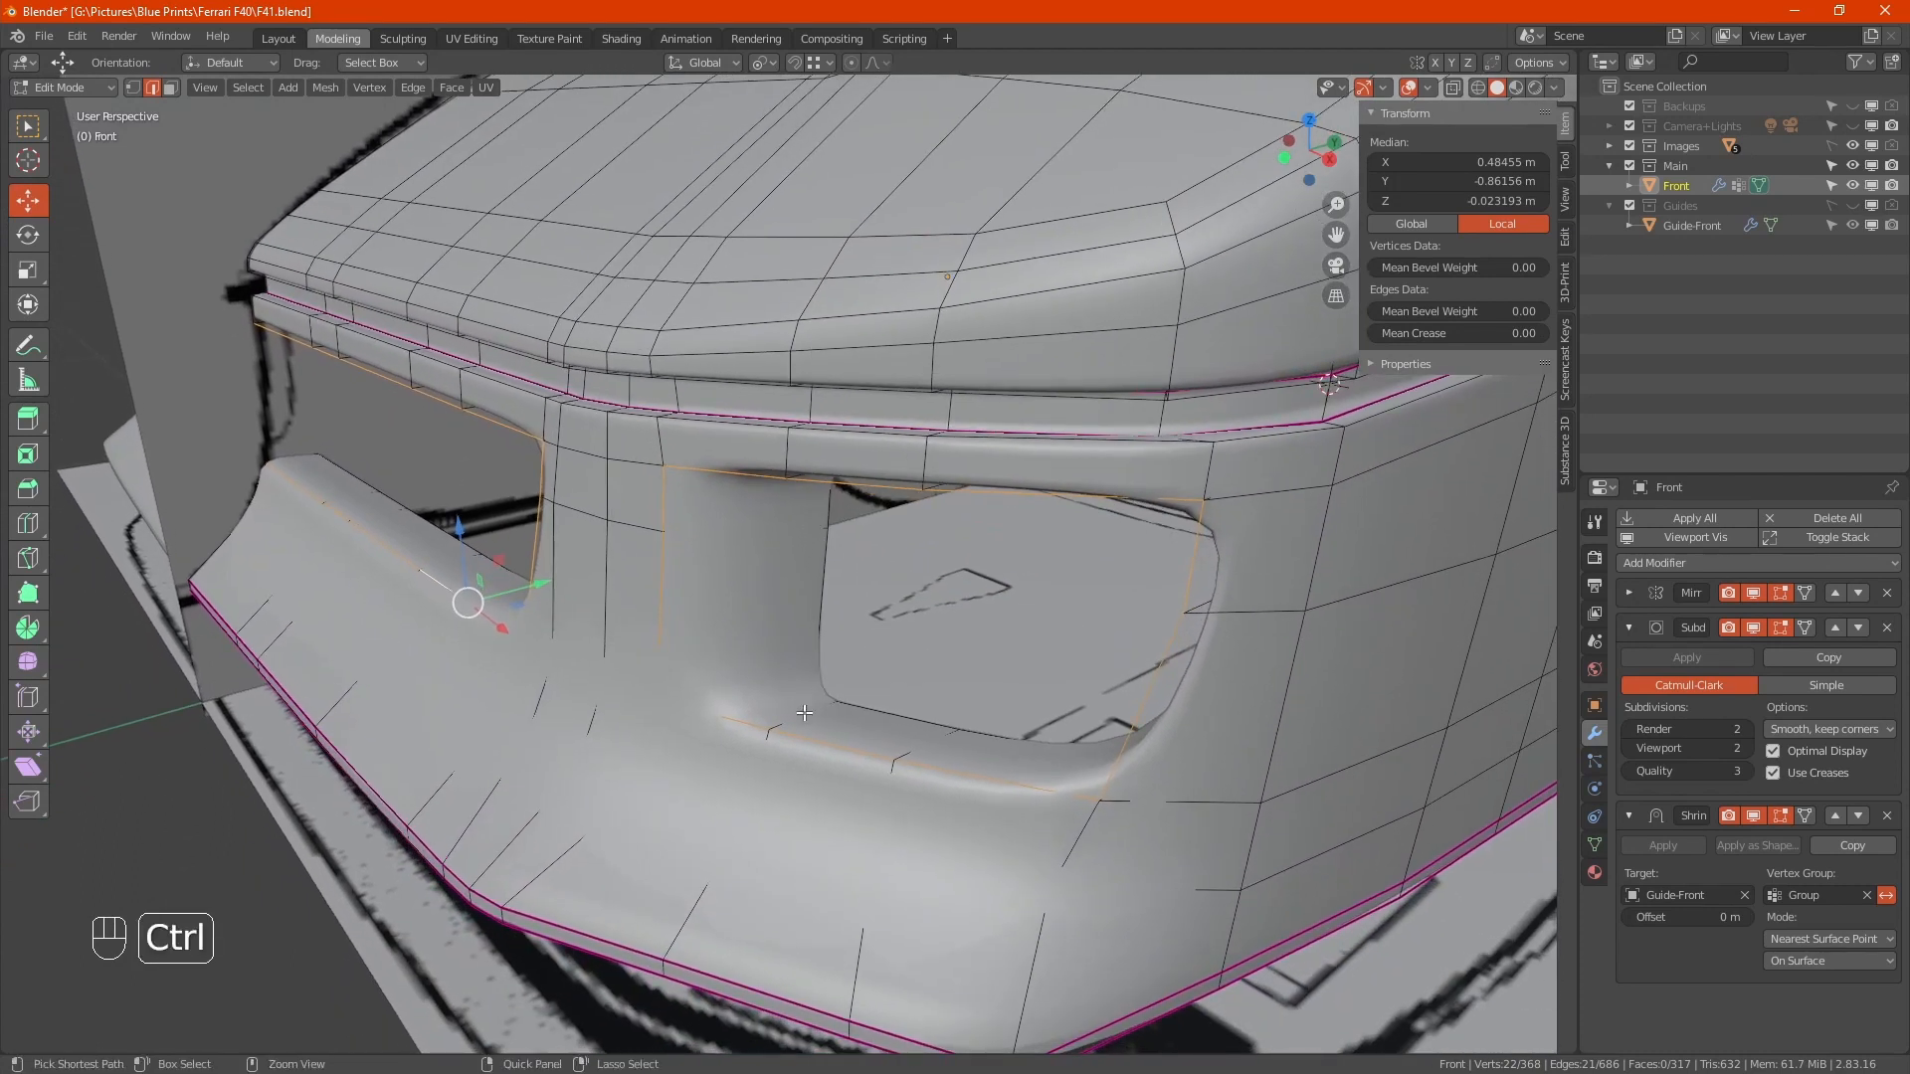
{"action": "key", "text": "ctrl+r"}
{"action": "left_click", "coordinate": [801, 715]}
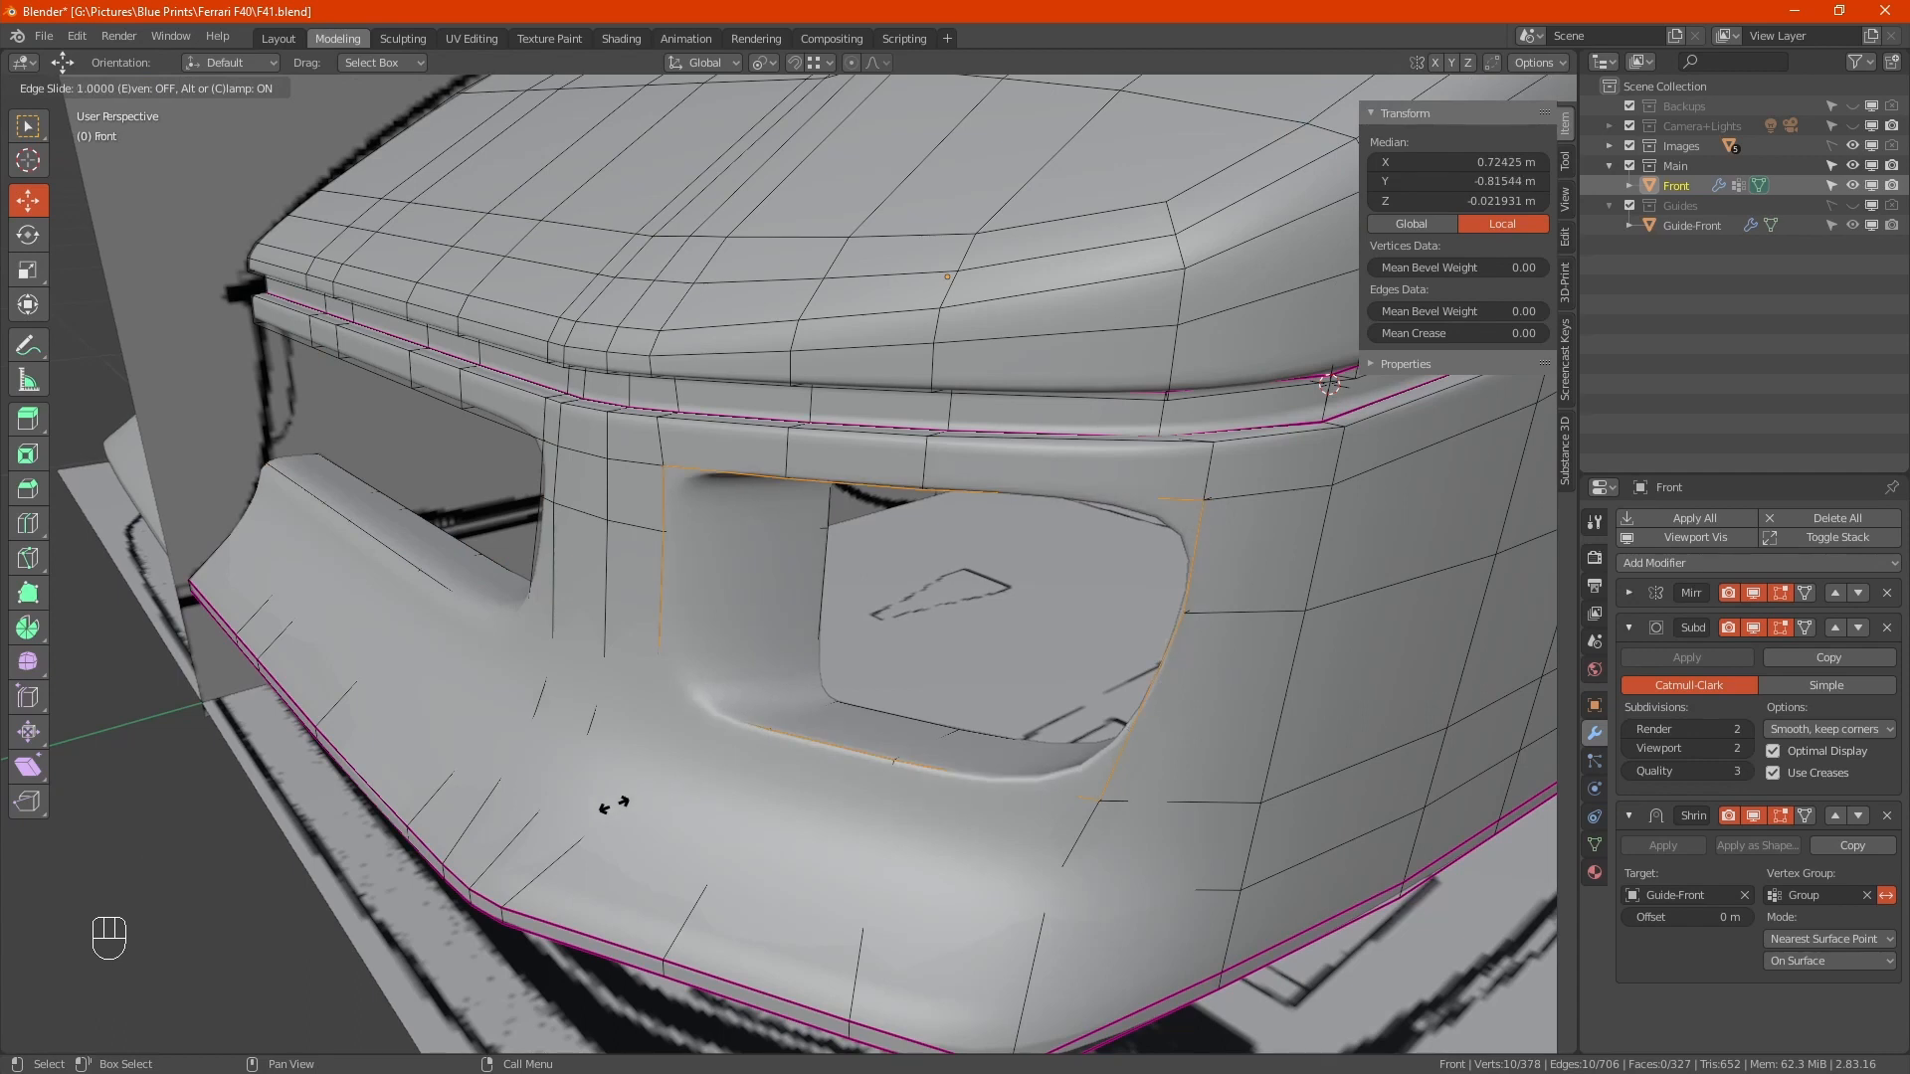
{"action": "key", "text": "shift"}
{"action": "left_click", "coordinate": [1090, 630]}
{"action": "key", "text": "alt+z"}
{"action": "middle_click_drag", "start_coordinate": [907, 709], "coordinate": [925, 601], "text": "alt"}
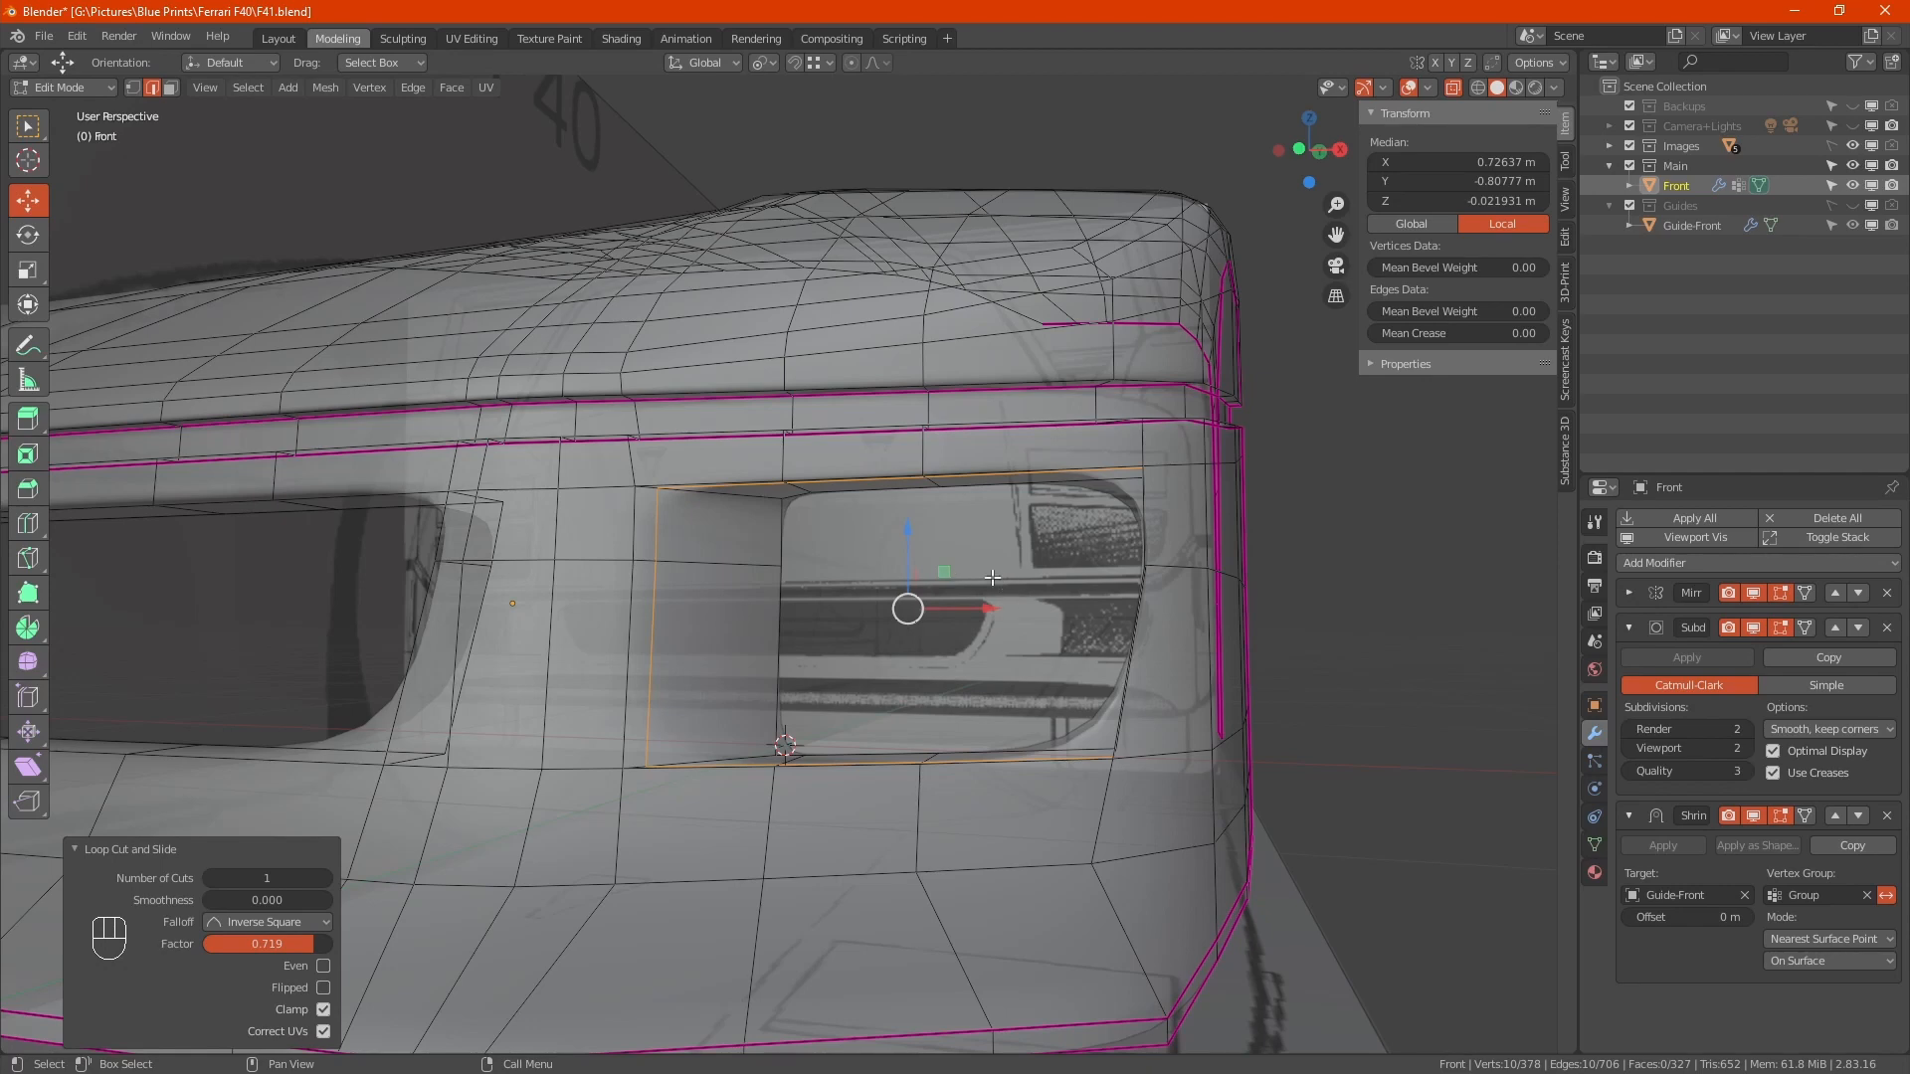
Add a loop cut around the central opening's inner walls close to the front edge, with a slide factor of 0.664
{"action": "middle_click_drag", "start_coordinate": [993, 578], "coordinate": [946, 648], "text": "alt"}
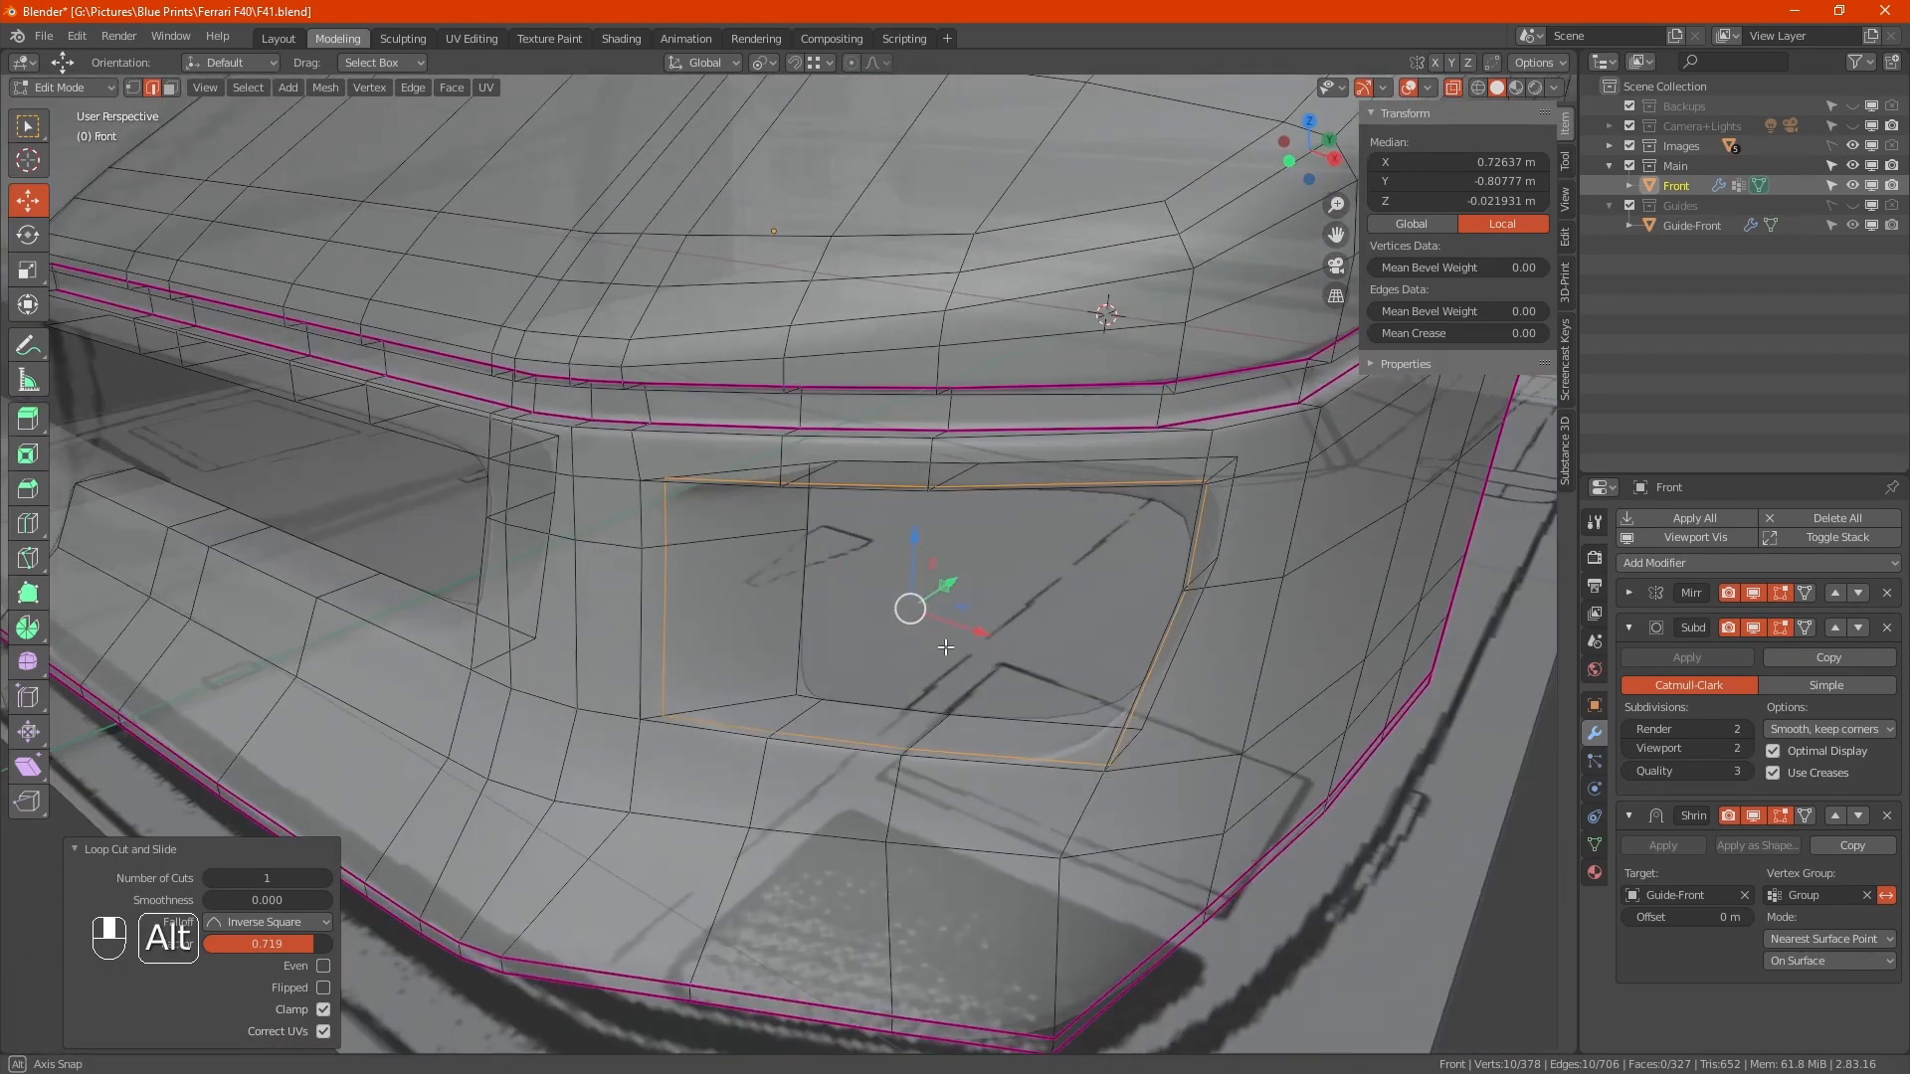
{"action": "key", "text": "ctrl+r"}
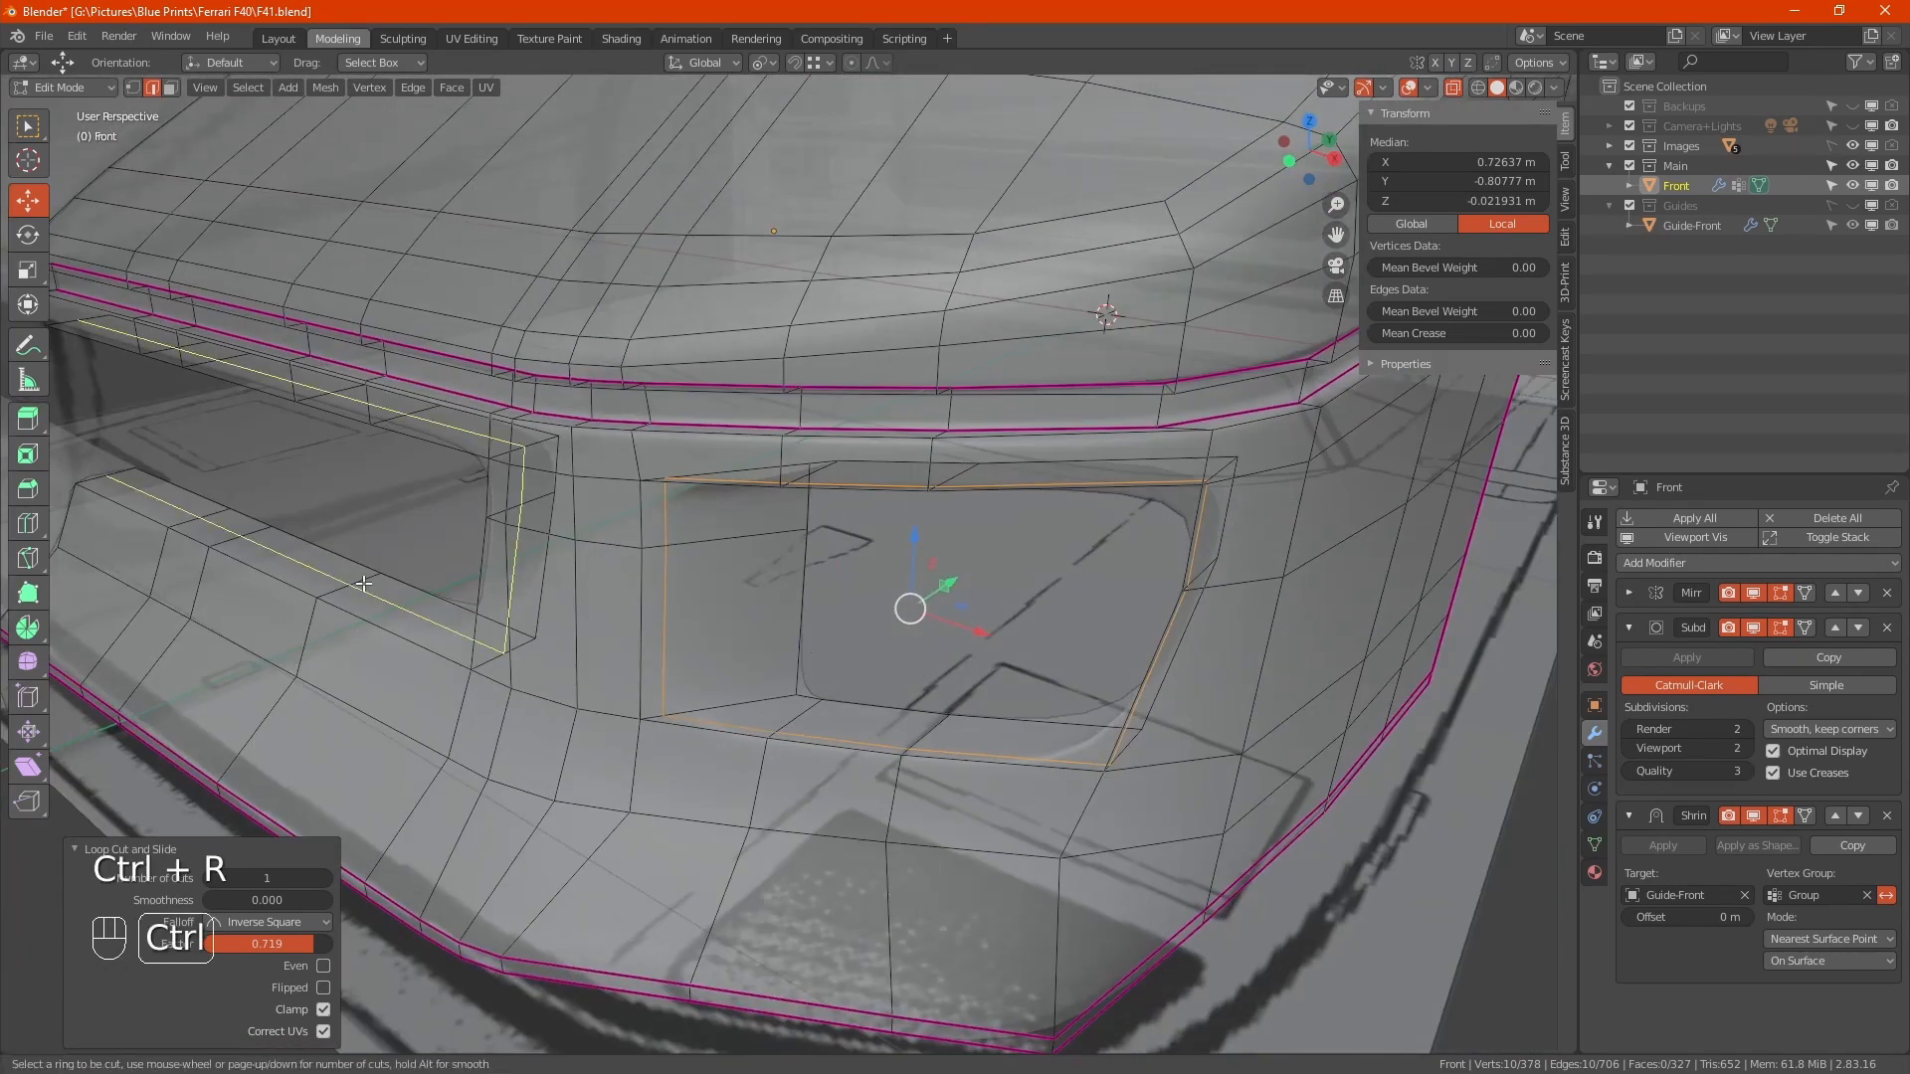
{"action": "left_click", "coordinate": [363, 584]}
{"action": "key", "text": "shift"}
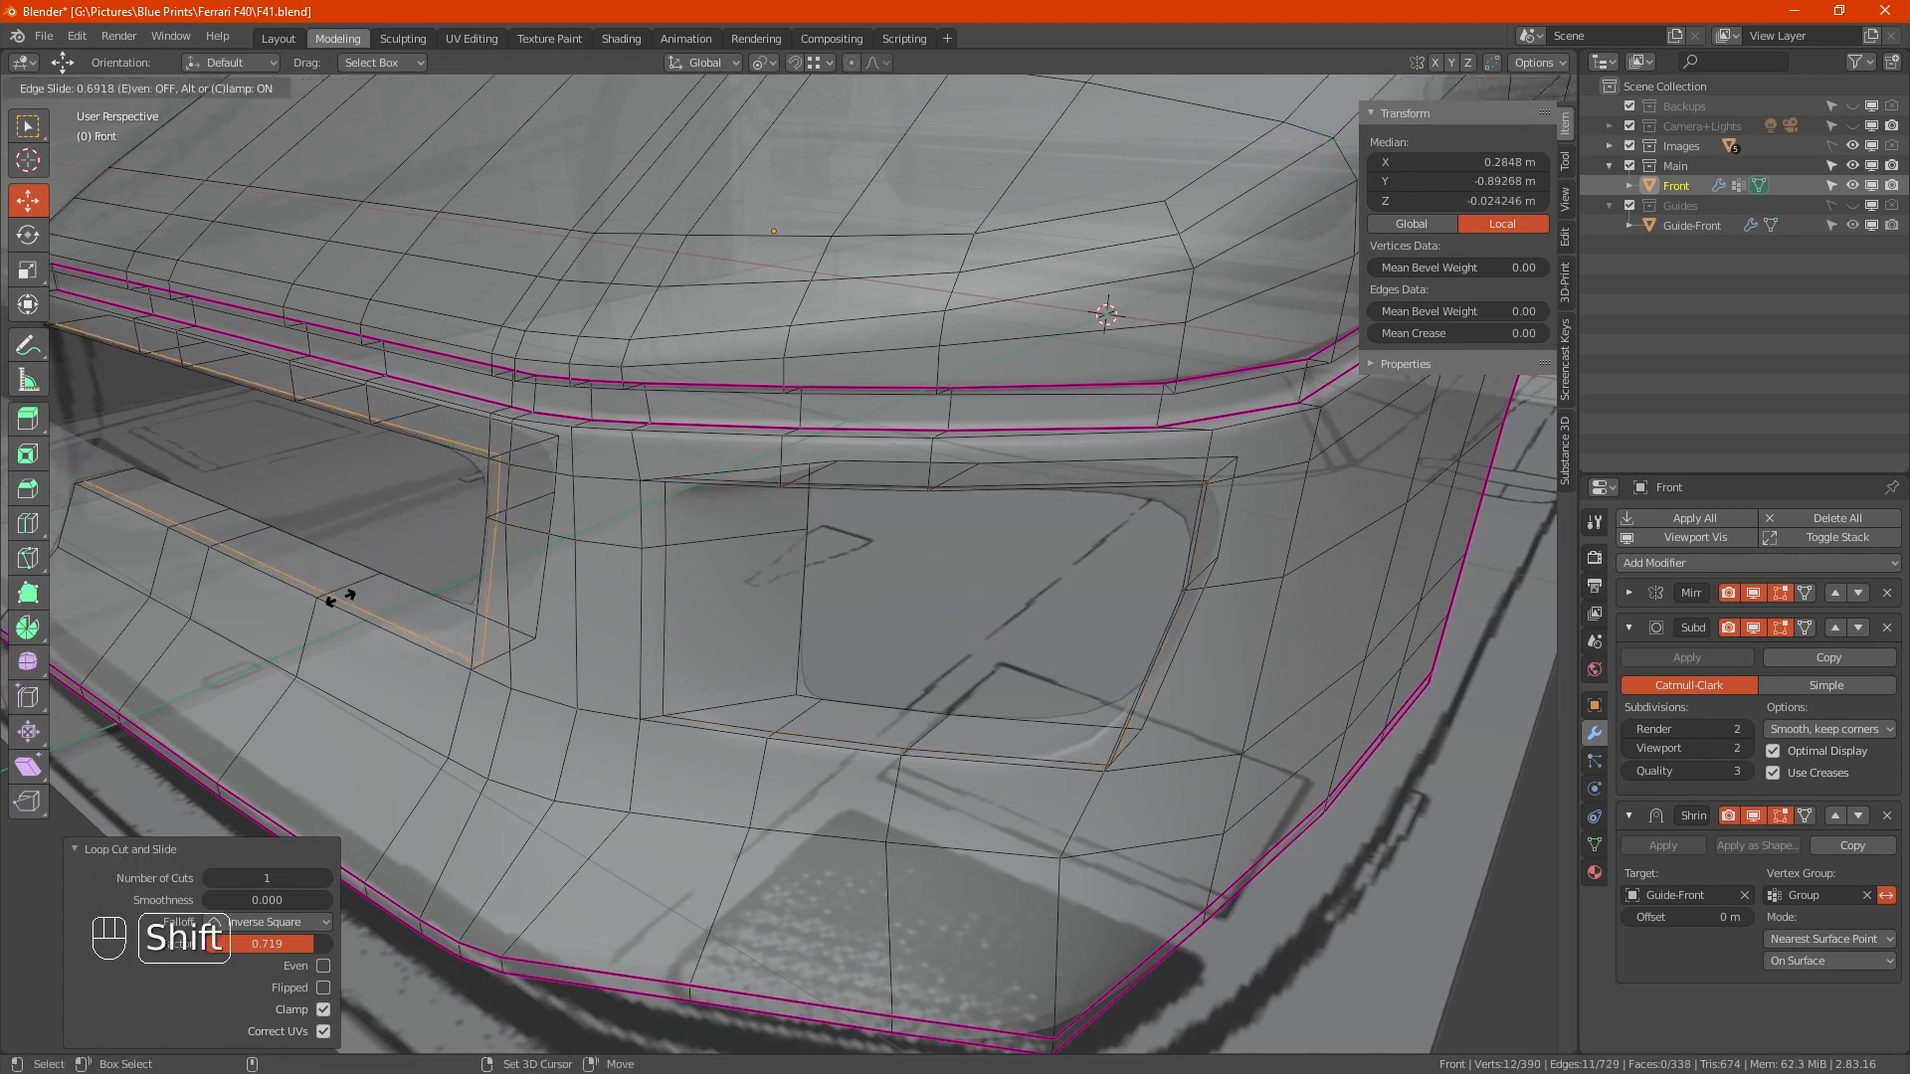
{"action": "left_click", "coordinate": [342, 598]}
{"action": "key", "text": "alt+z"}
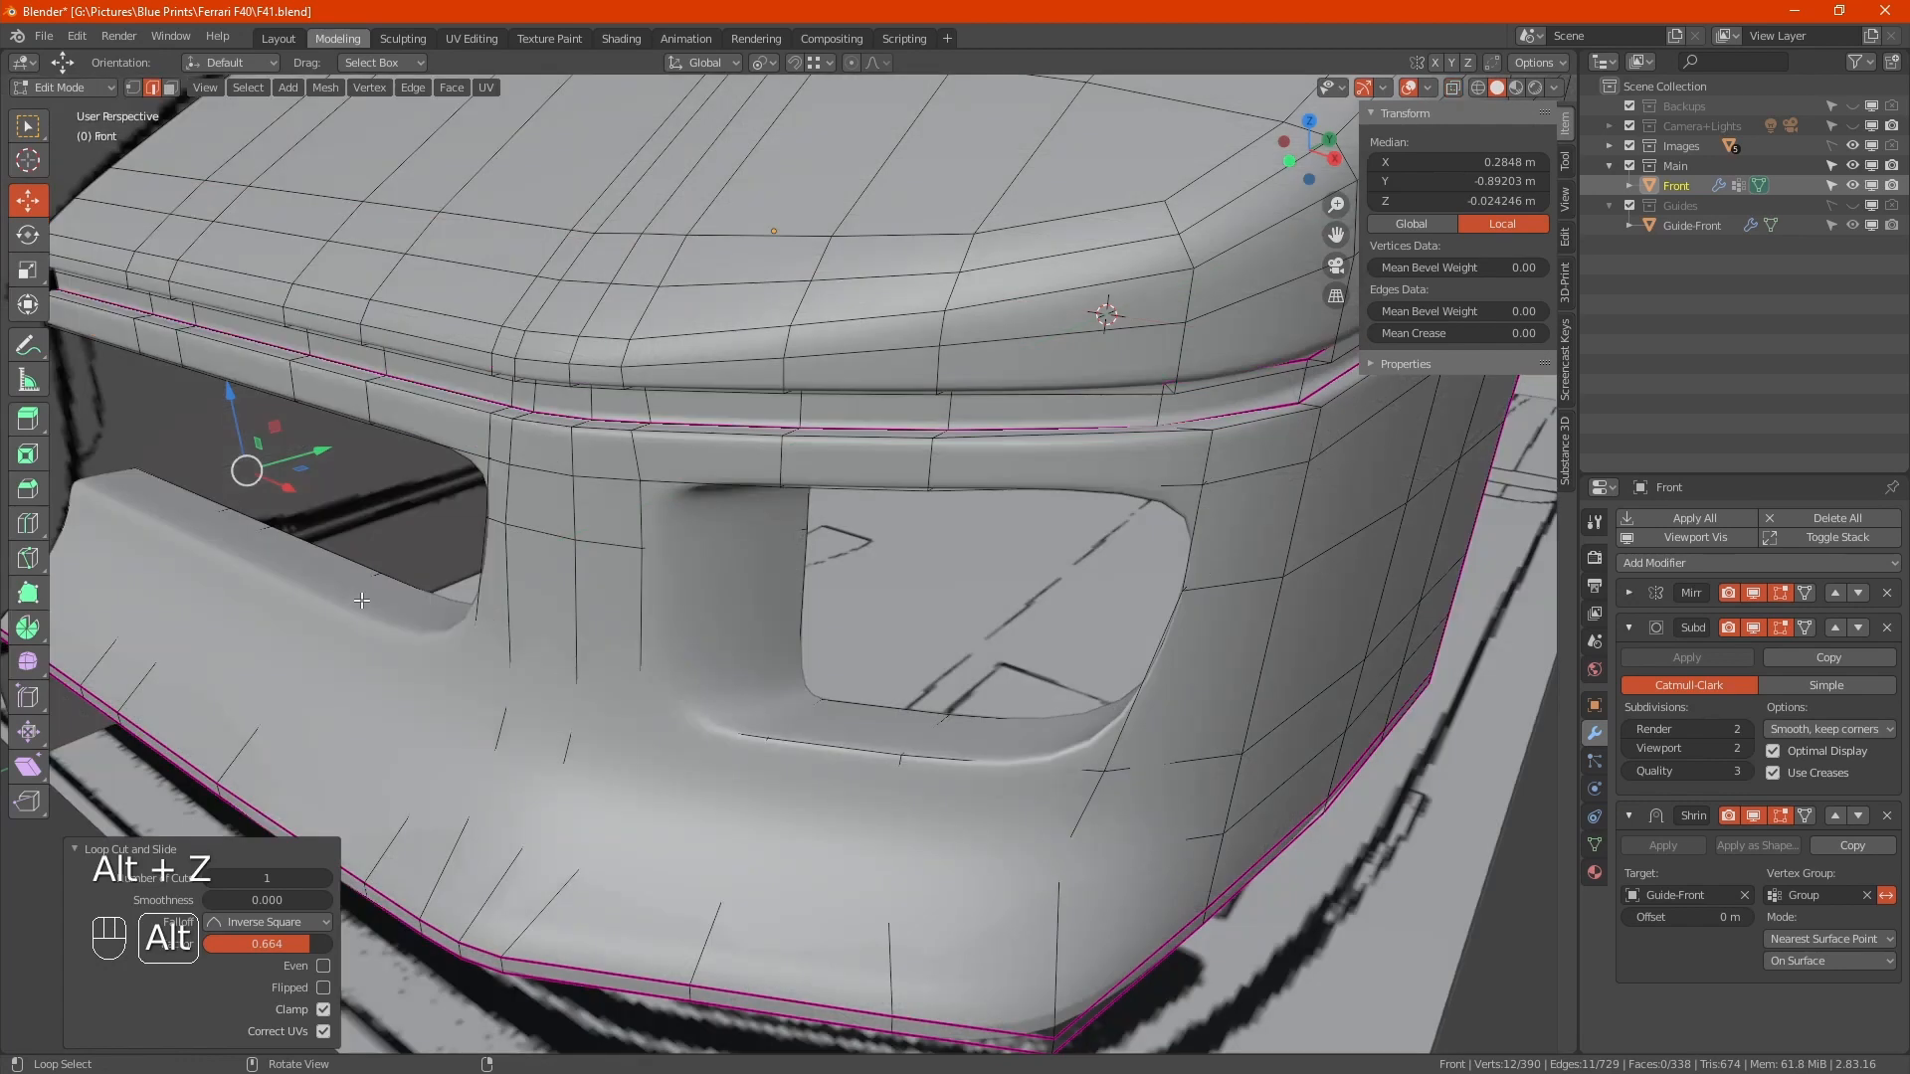
Add horizontal loop cuts across the bumper just below and just above the openings, with slide factors of 0.596 and 0.557
{"action": "middle_click_drag", "start_coordinate": [853, 848], "coordinate": [964, 834]}
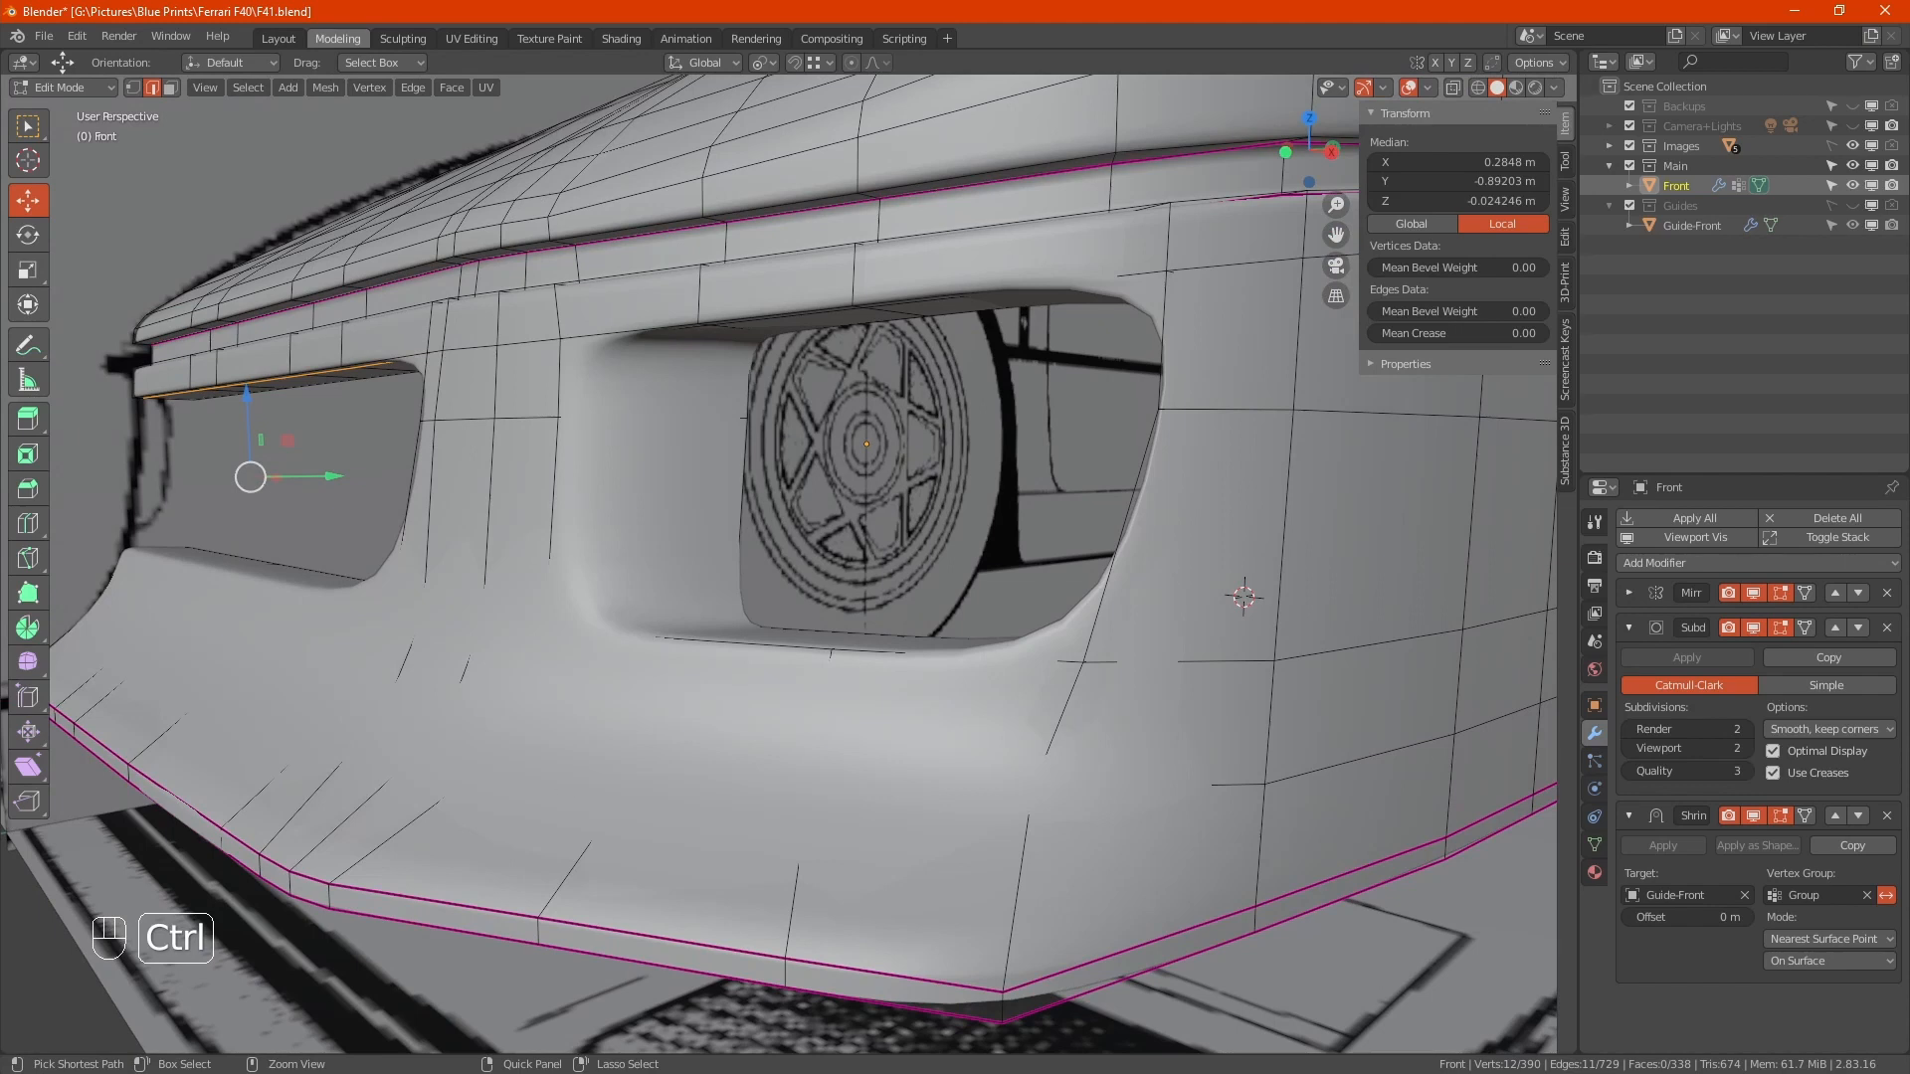
{"action": "key", "text": "ctrl+r"}
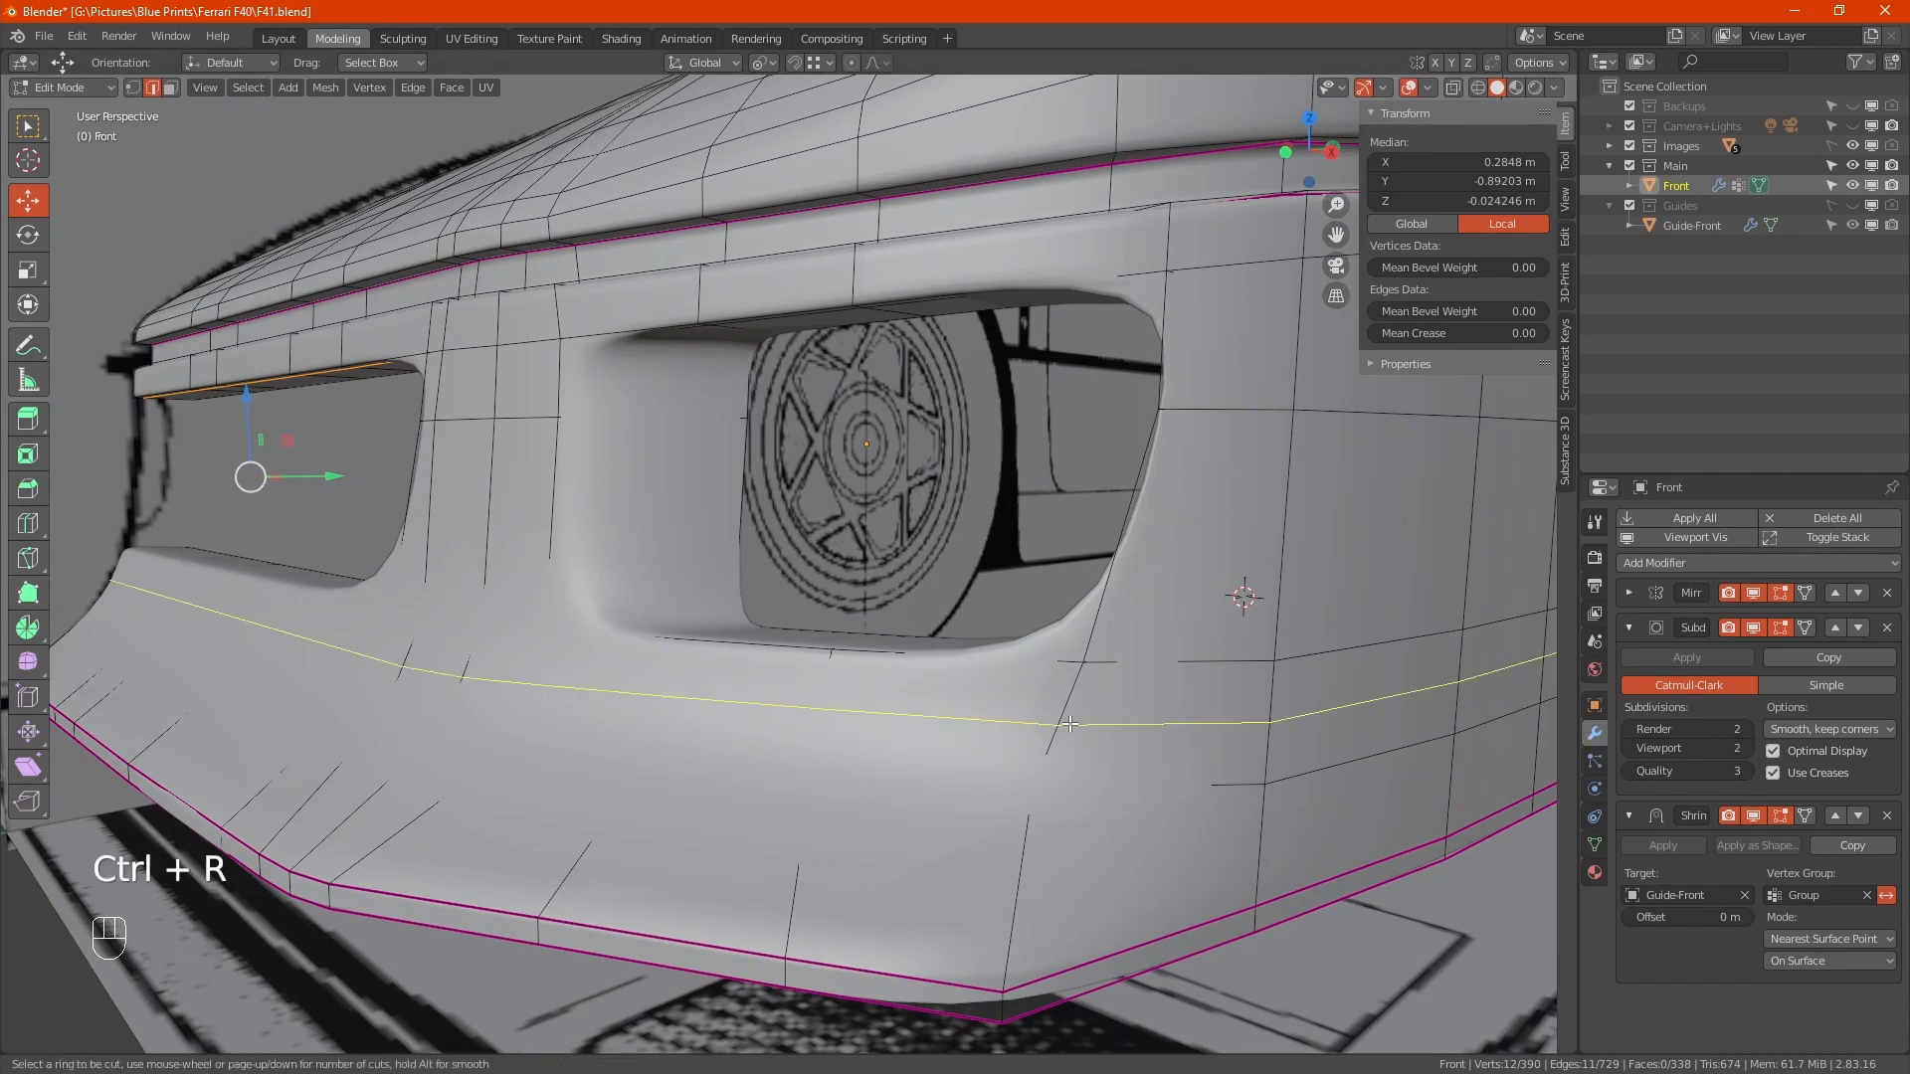
{"action": "left_click", "coordinate": [1066, 708]}
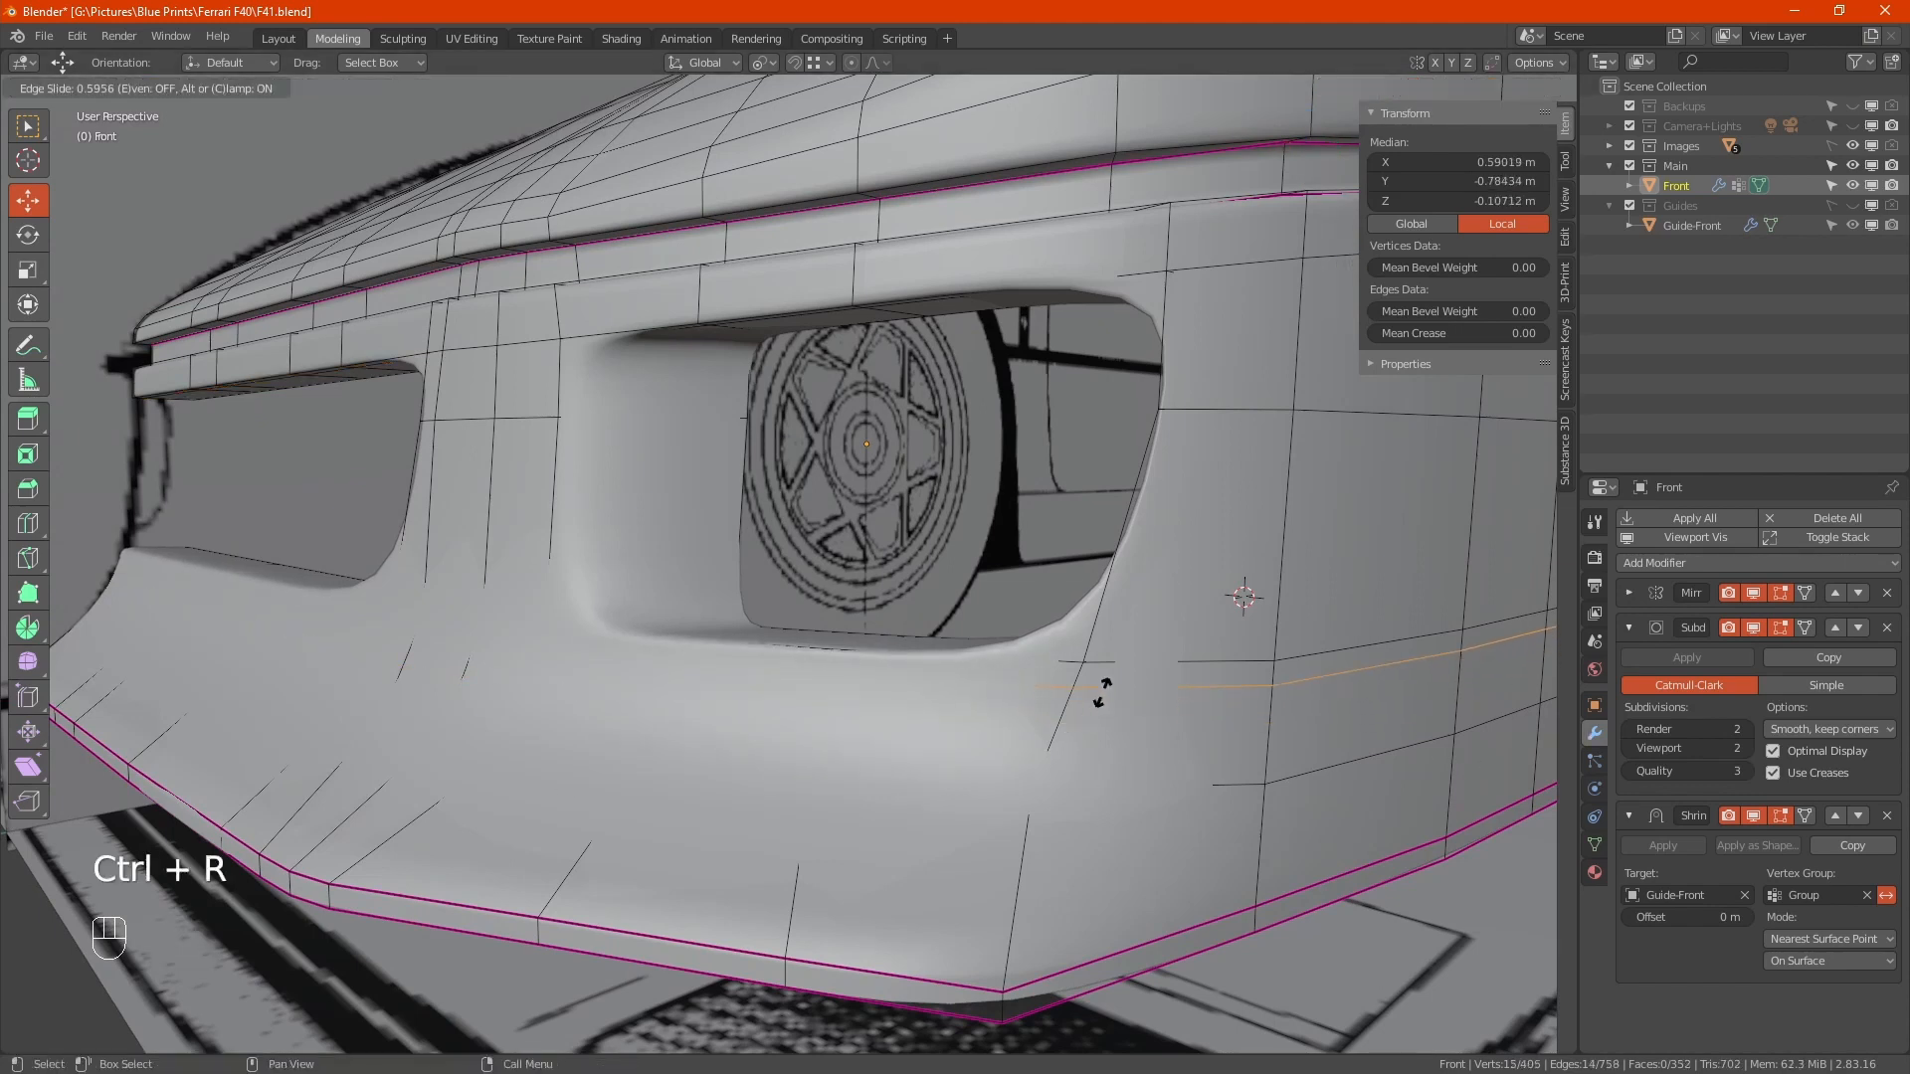
{"action": "left_click", "coordinate": [1101, 692]}
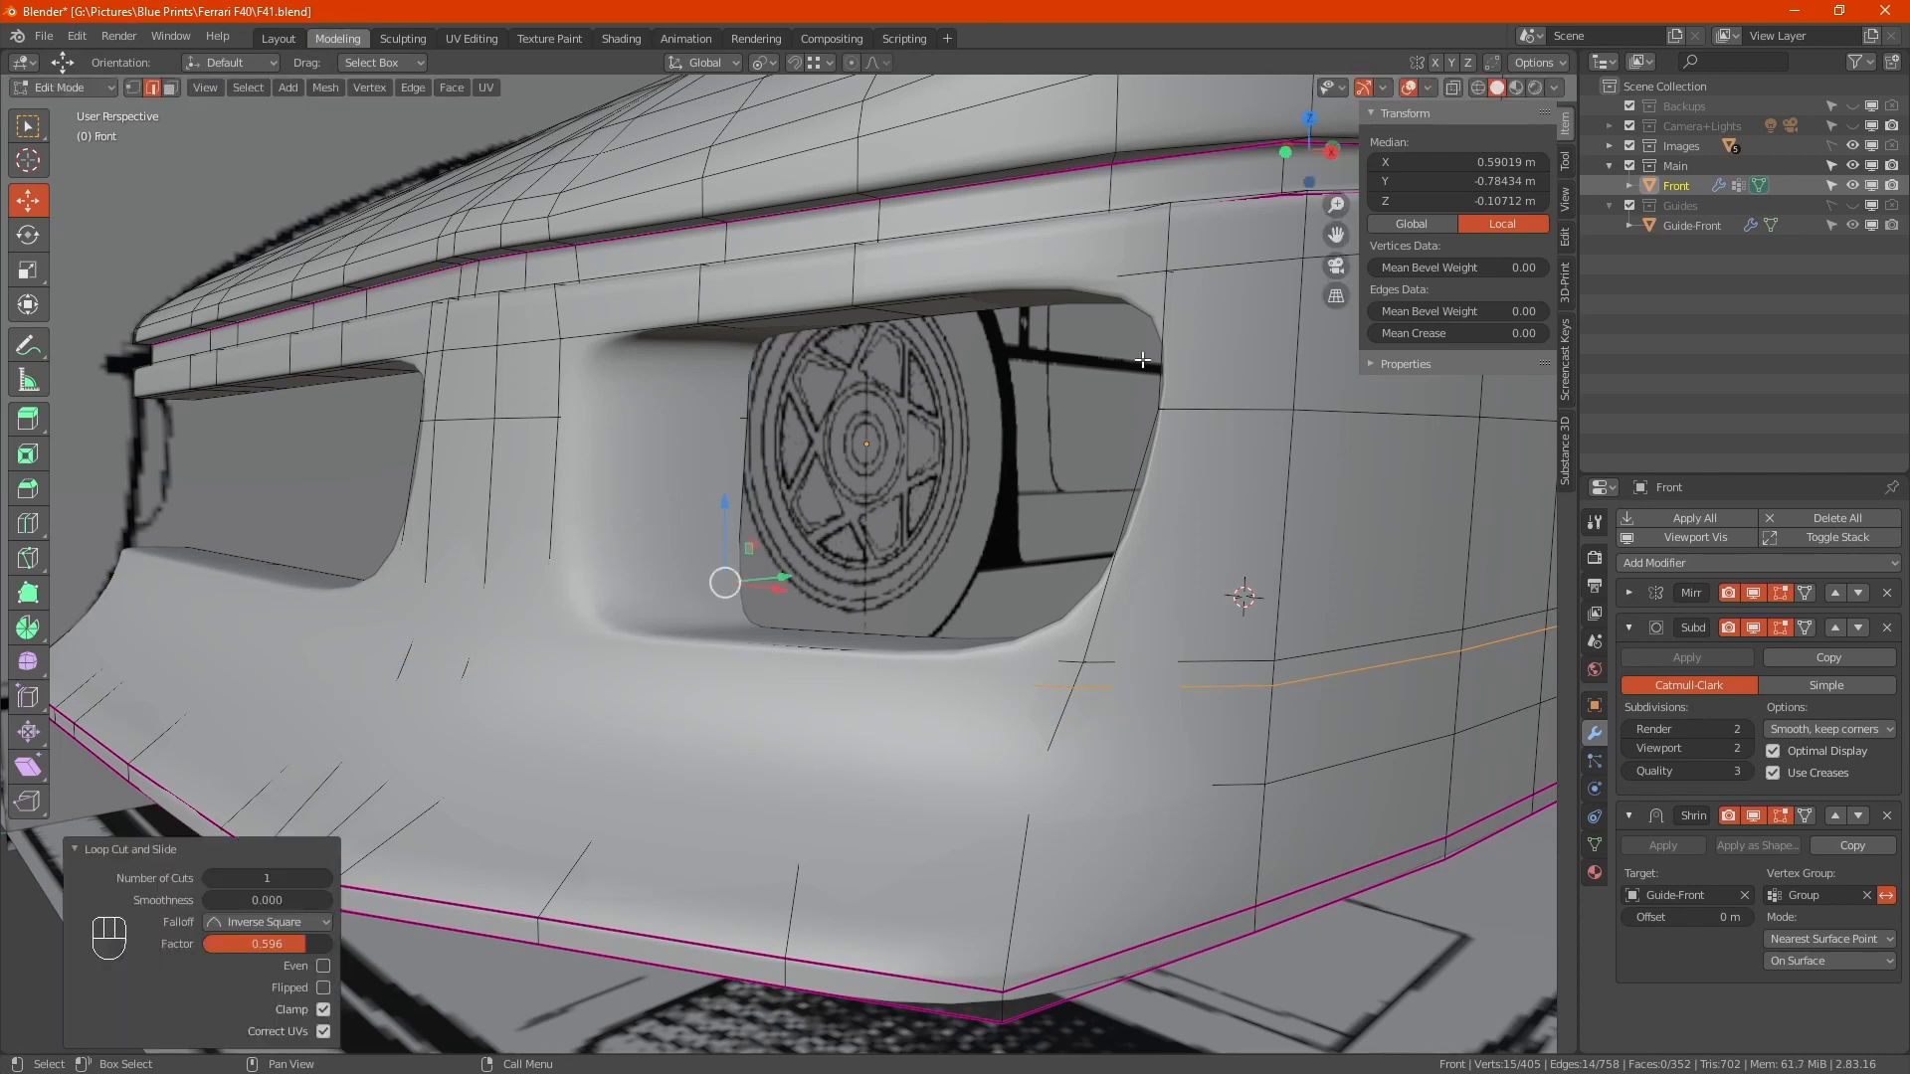
{"action": "key", "text": "ctrl+r"}
{"action": "left_click", "coordinate": [1176, 250]}
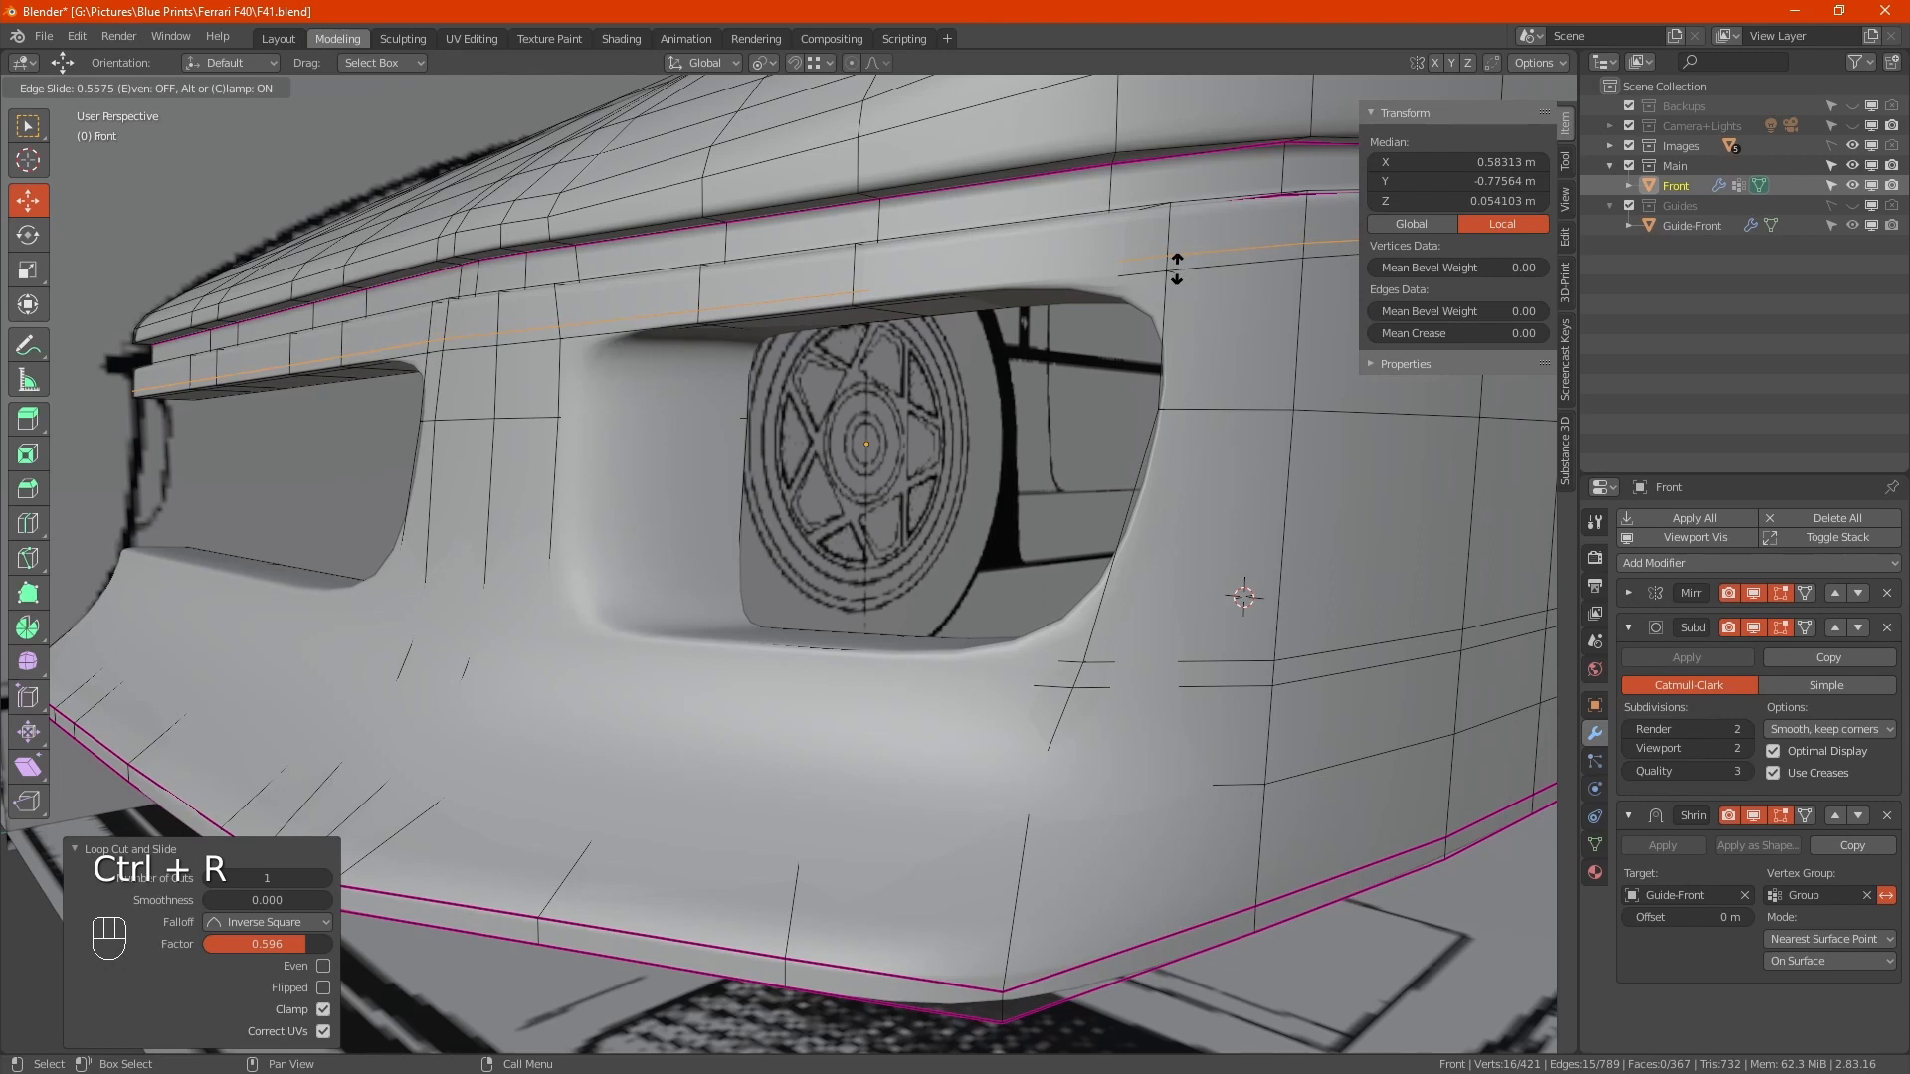
{"action": "left_click", "coordinate": [1177, 268]}
Examine the side opening's upper outer corner in the mesh and in the smoothed Object Mode surface
{"action": "middle_click_drag", "start_coordinate": [1065, 338], "coordinate": [631, 580]}
{"action": "middle_click_drag", "start_coordinate": [456, 641], "coordinate": [853, 606]}
{"action": "key", "text": "alt+z"}
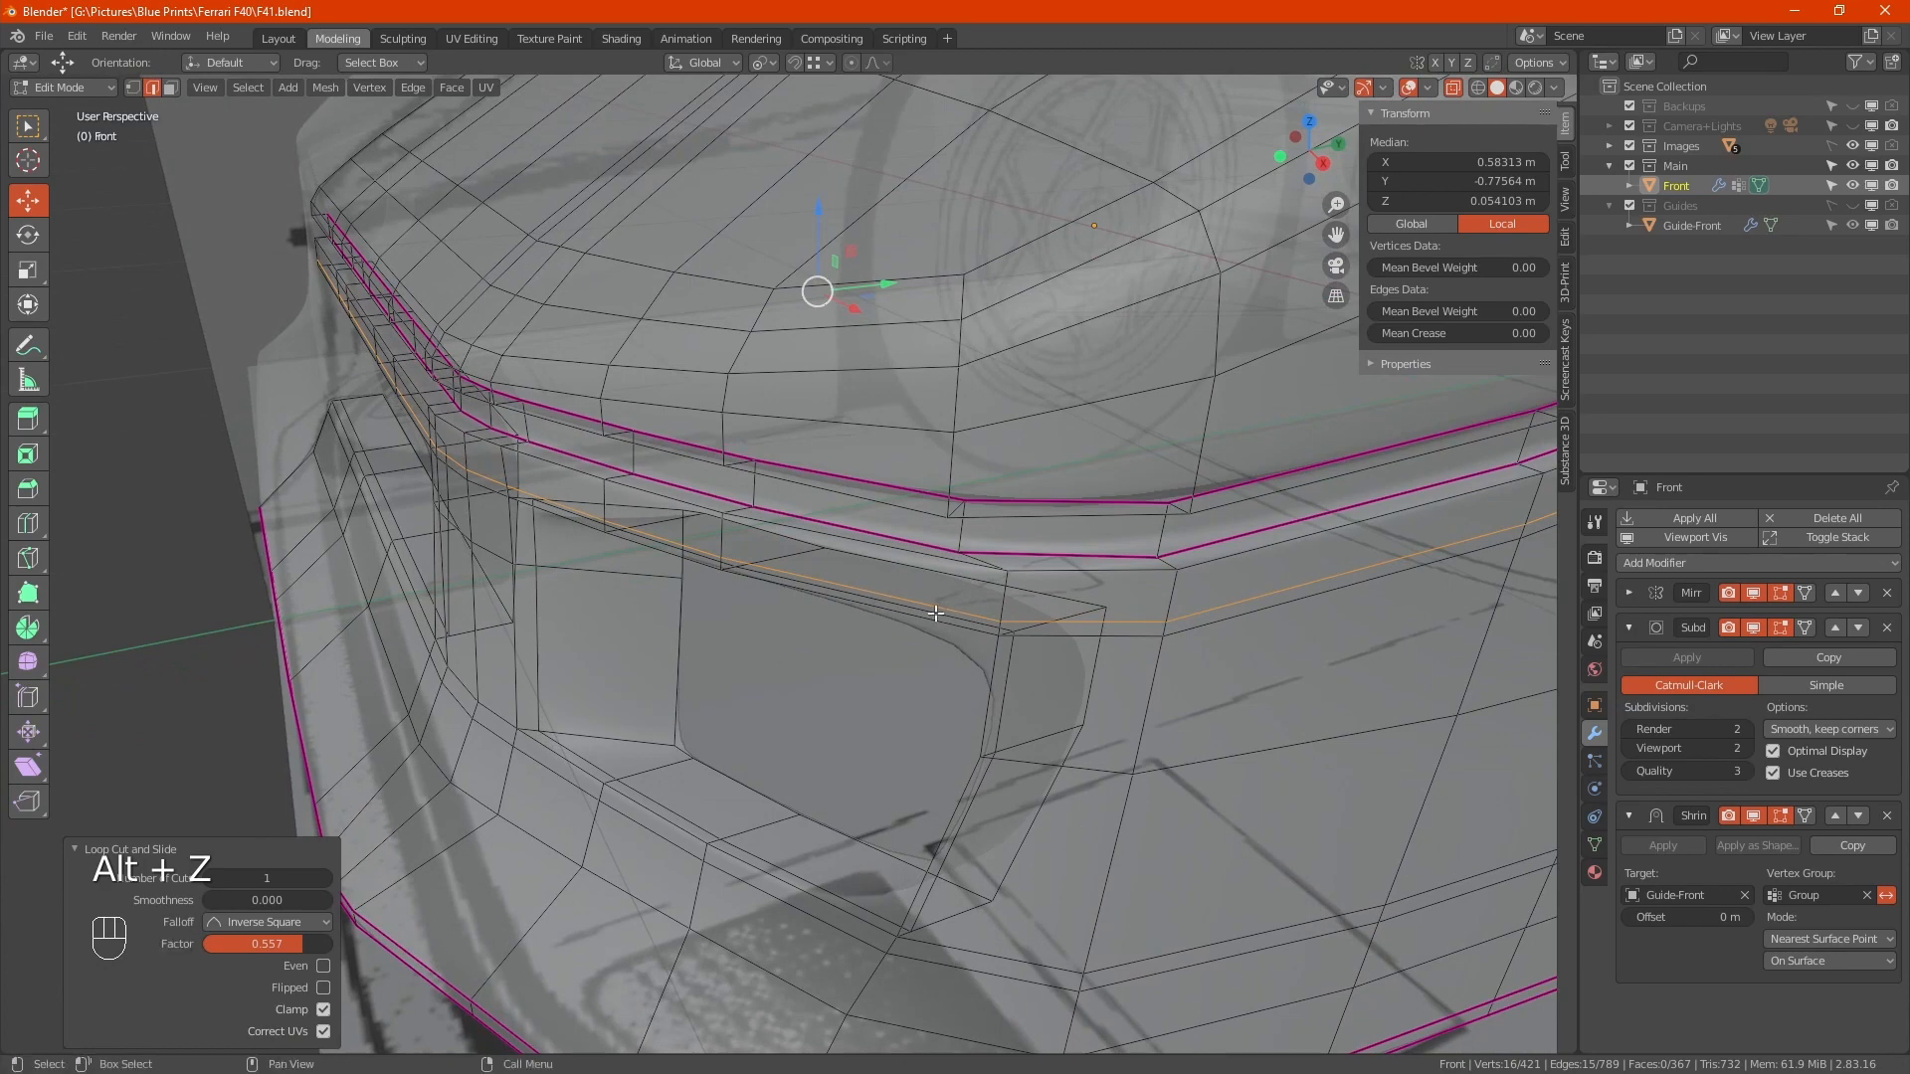
{"action": "left_click_drag", "start_coordinate": [910, 588], "coordinate": [916, 643]}
{"action": "middle_click_drag", "start_coordinate": [916, 666], "coordinate": [1054, 514], "text": "alt"}
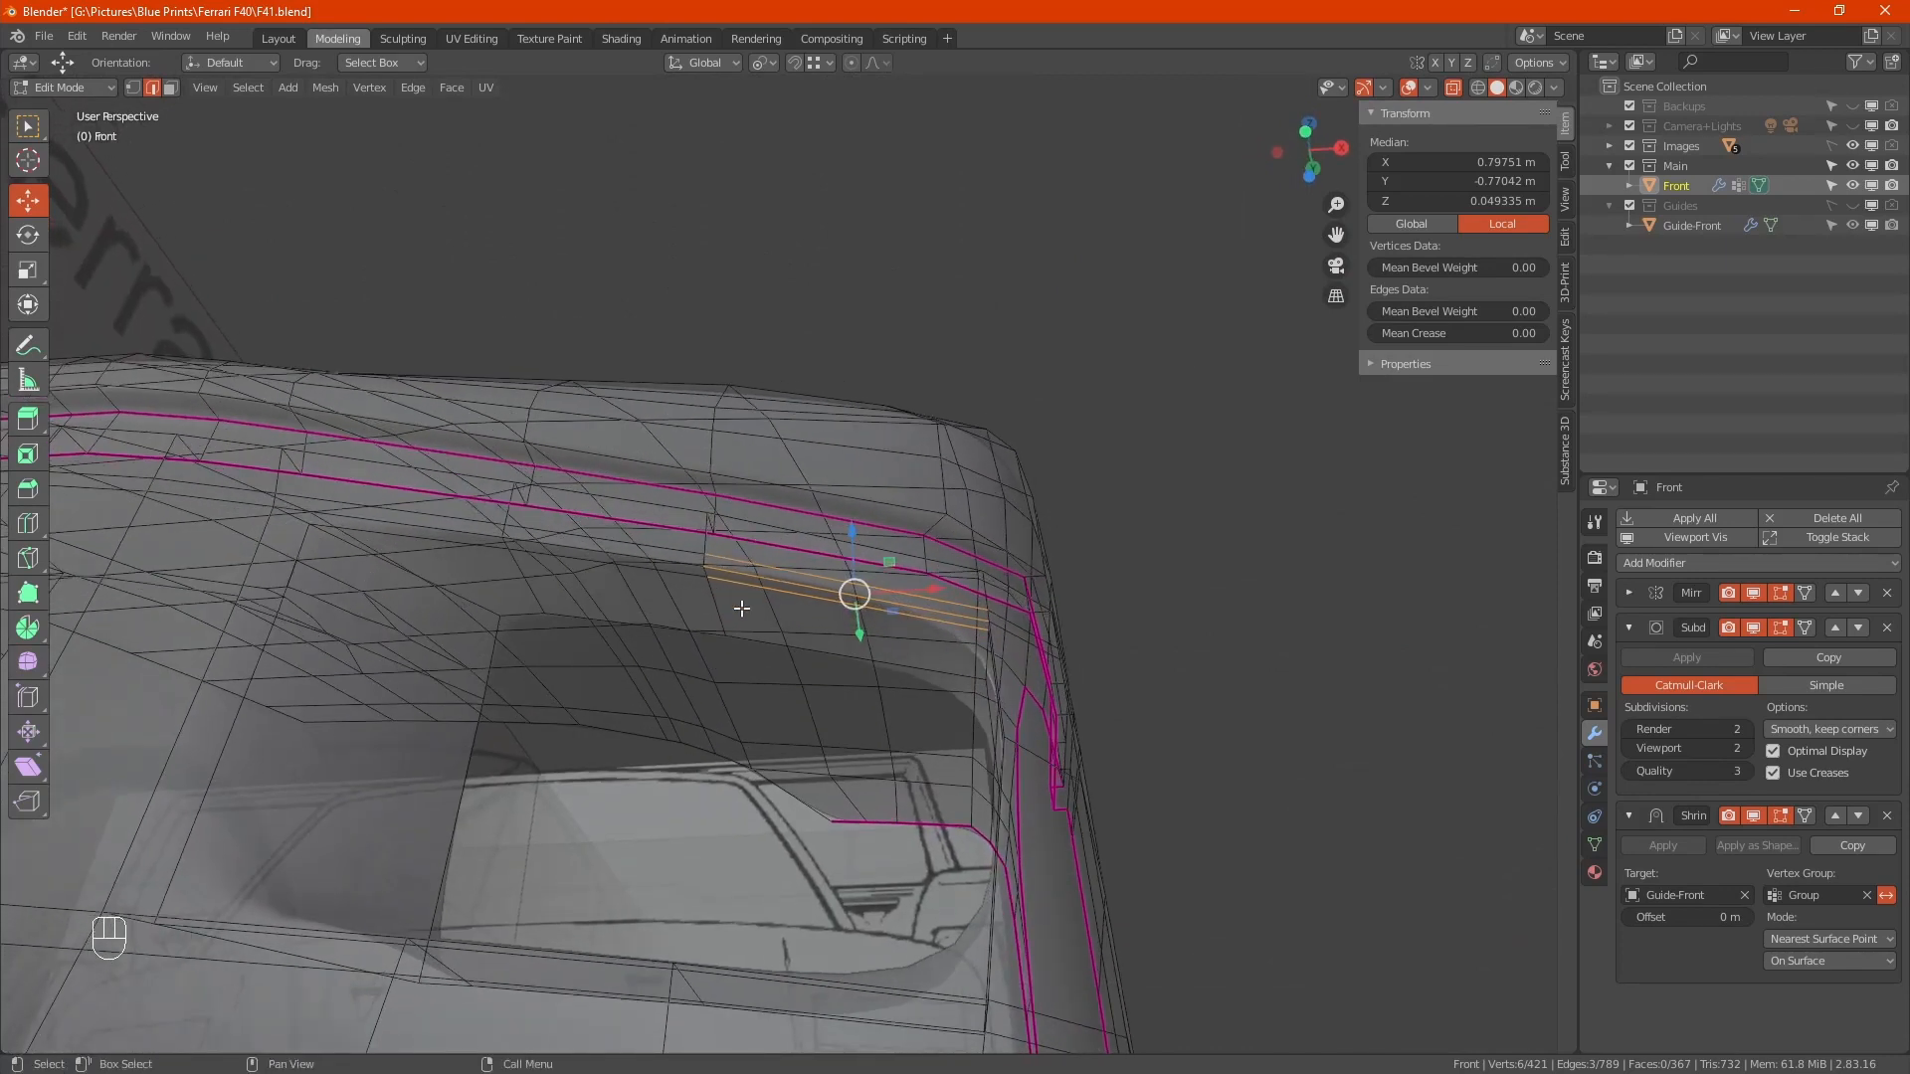
{"action": "key", "text": "alt+z"}
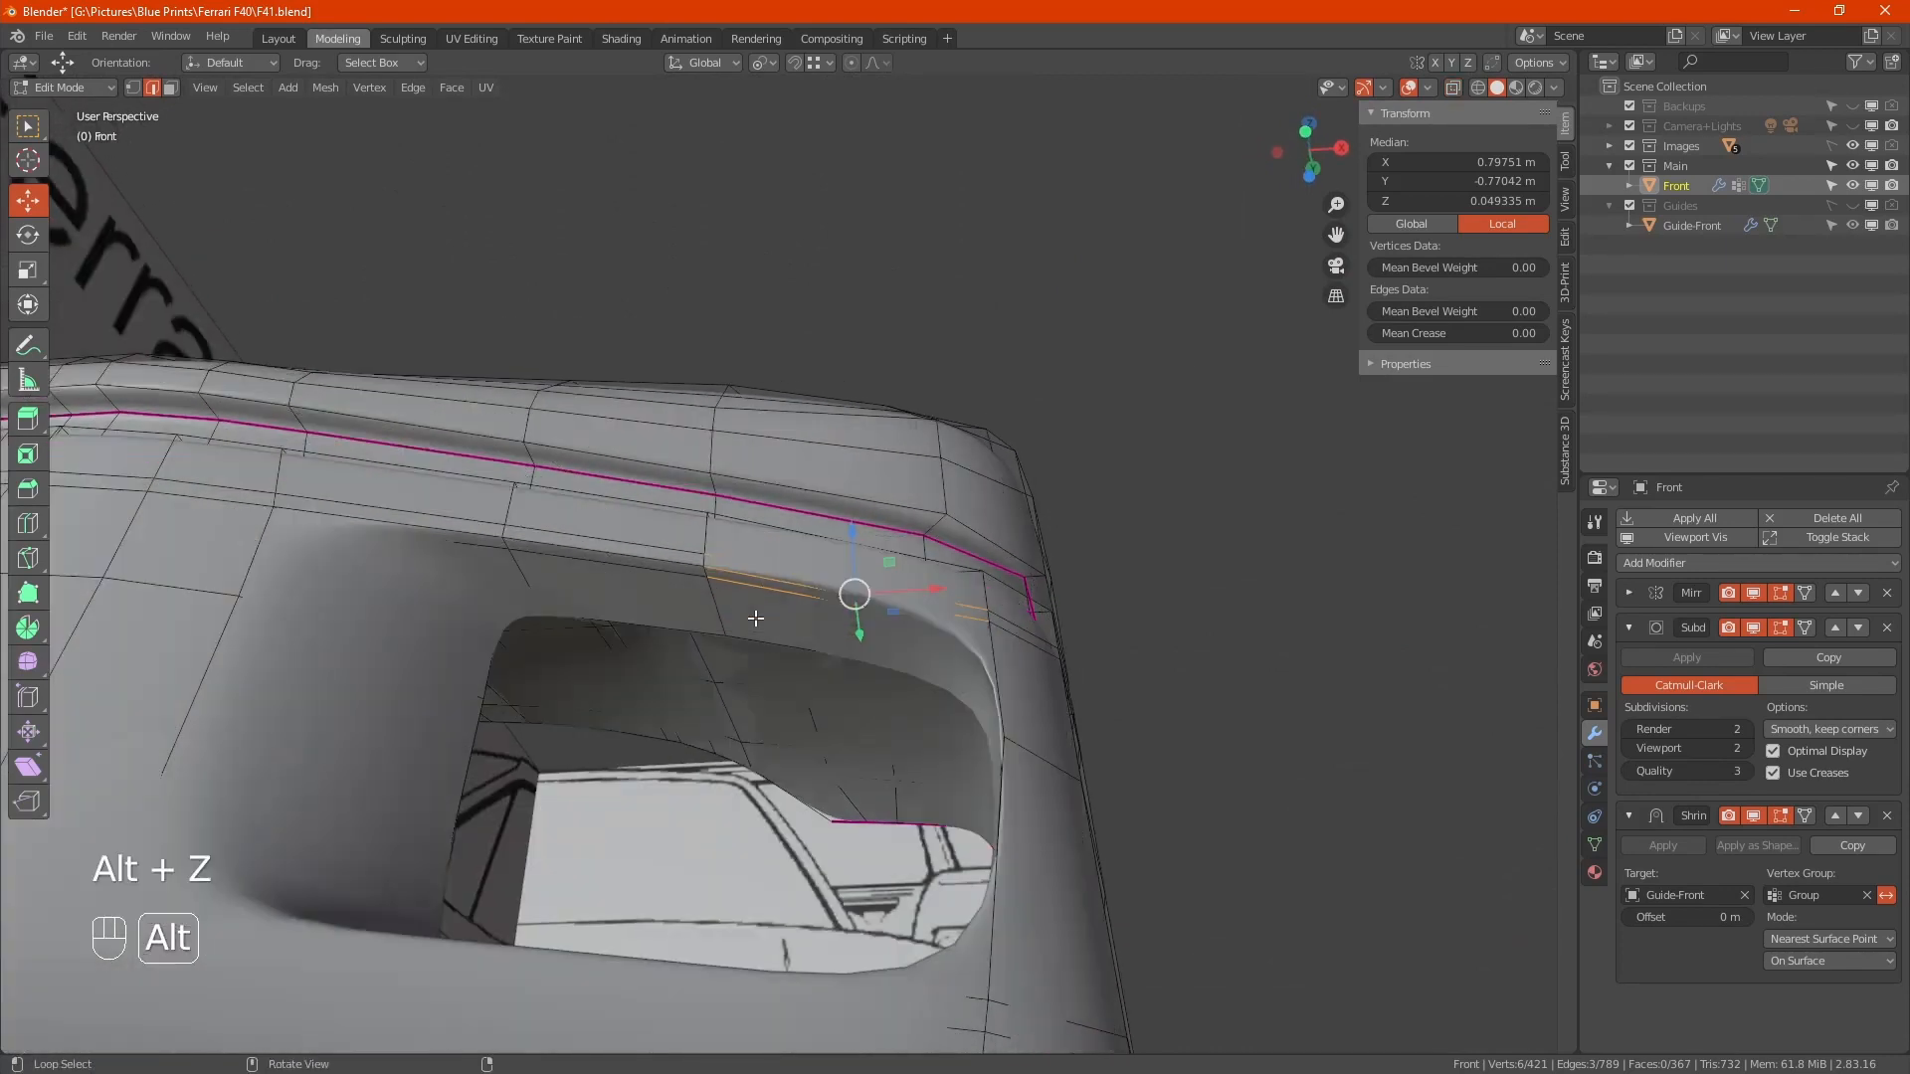
{"action": "key", "text": "Tab"}
{"action": "scroll", "coordinate": [851, 723], "scroll_direction": "down", "scroll_amount": 2}
{"action": "middle_click_drag", "start_coordinate": [863, 712], "coordinate": [1079, 461]}
{"action": "scroll", "coordinate": [1090, 628], "scroll_direction": "down", "scroll_amount": 2}
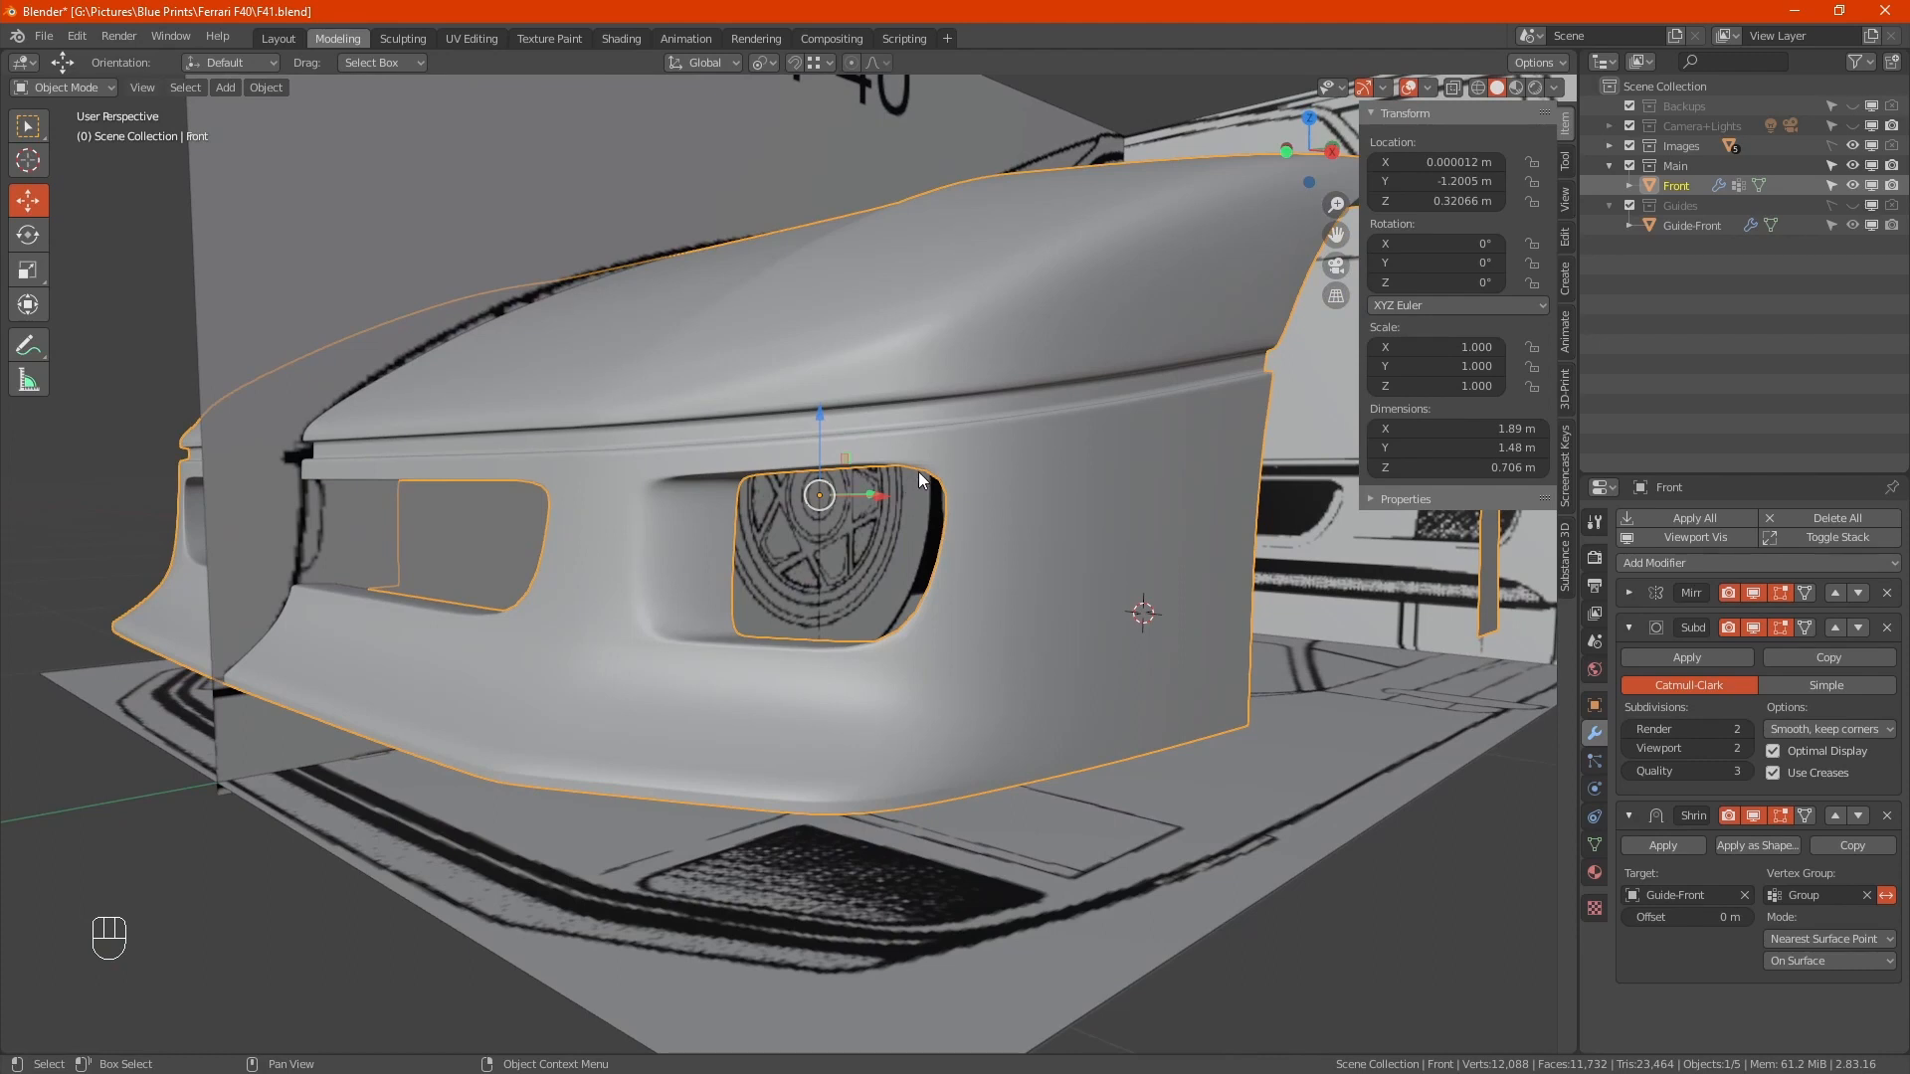
{"action": "scroll", "coordinate": [921, 471], "scroll_direction": "up", "scroll_amount": 7}
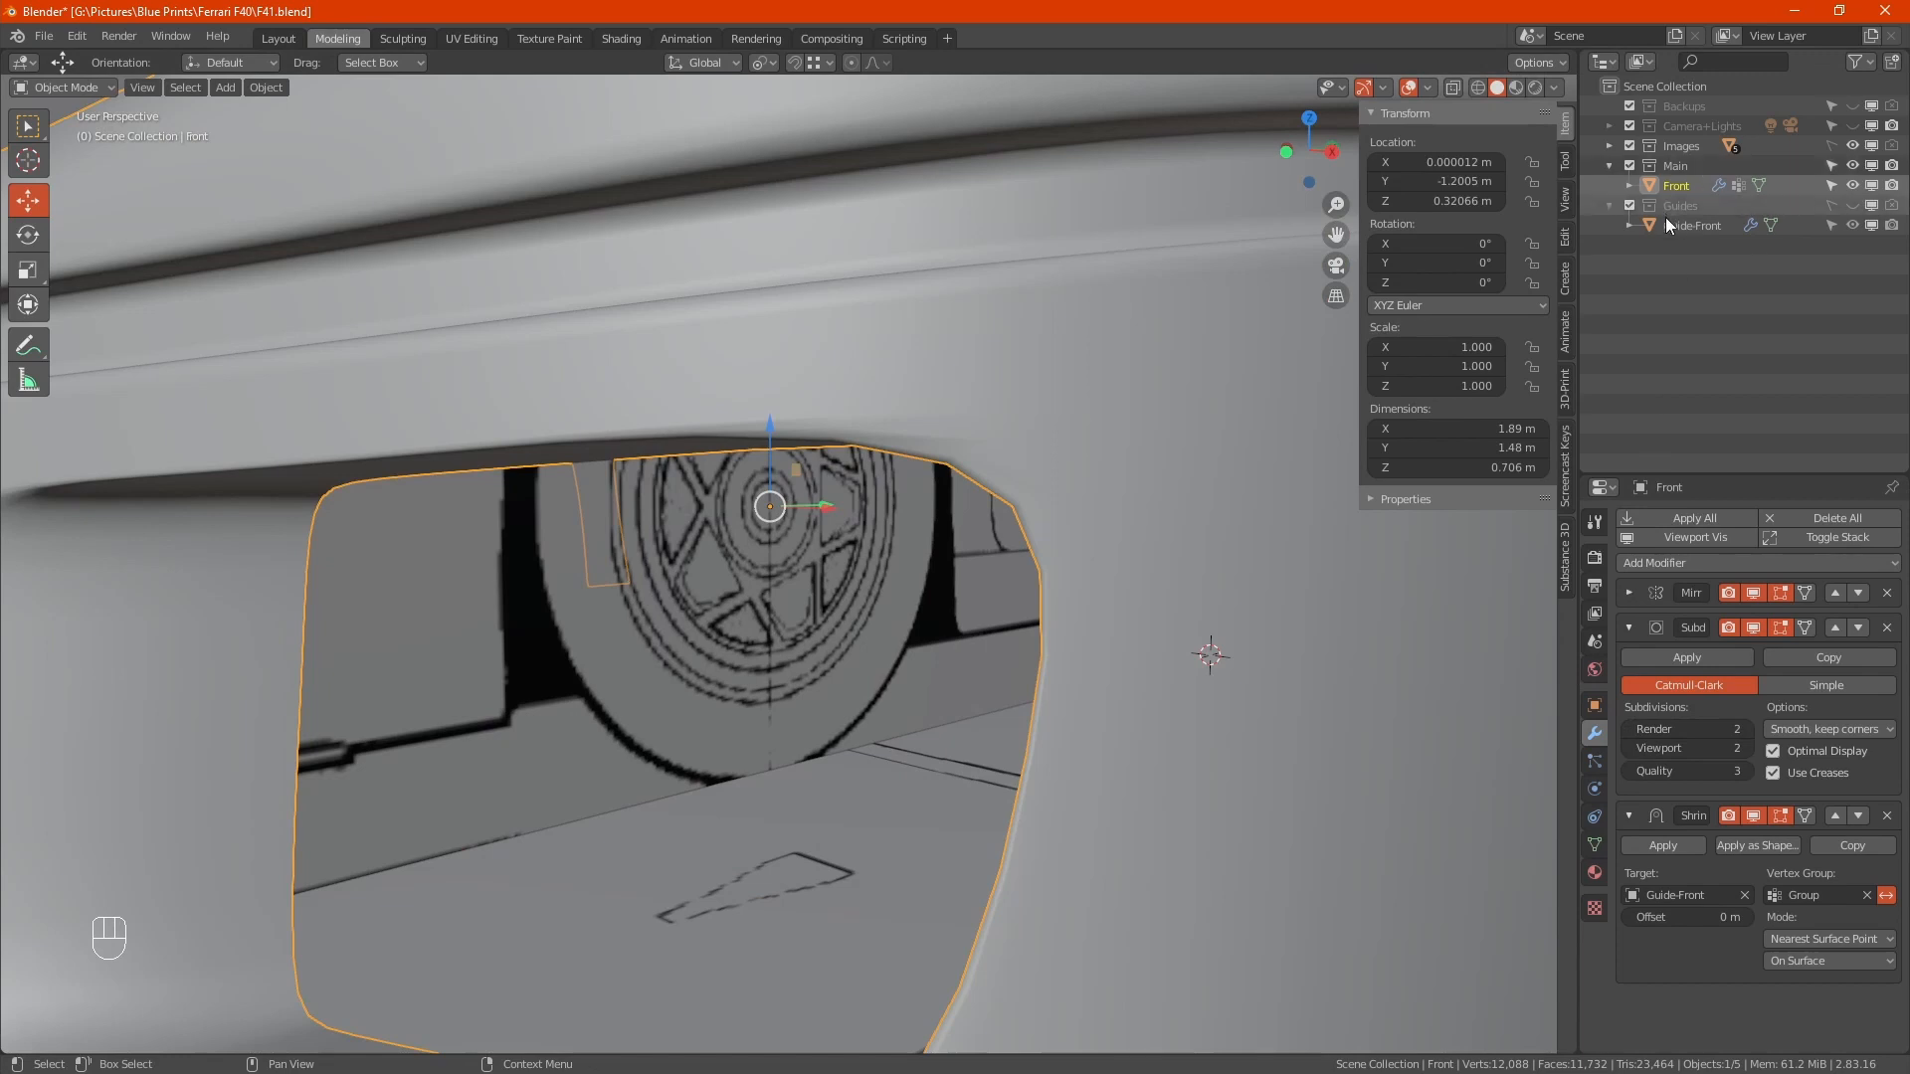
Open Guide-Front's subdivision settings, try a viewport subdivision level of 3 on Front, and set Front back to 2
{"action": "left_click", "coordinate": [1691, 229]}
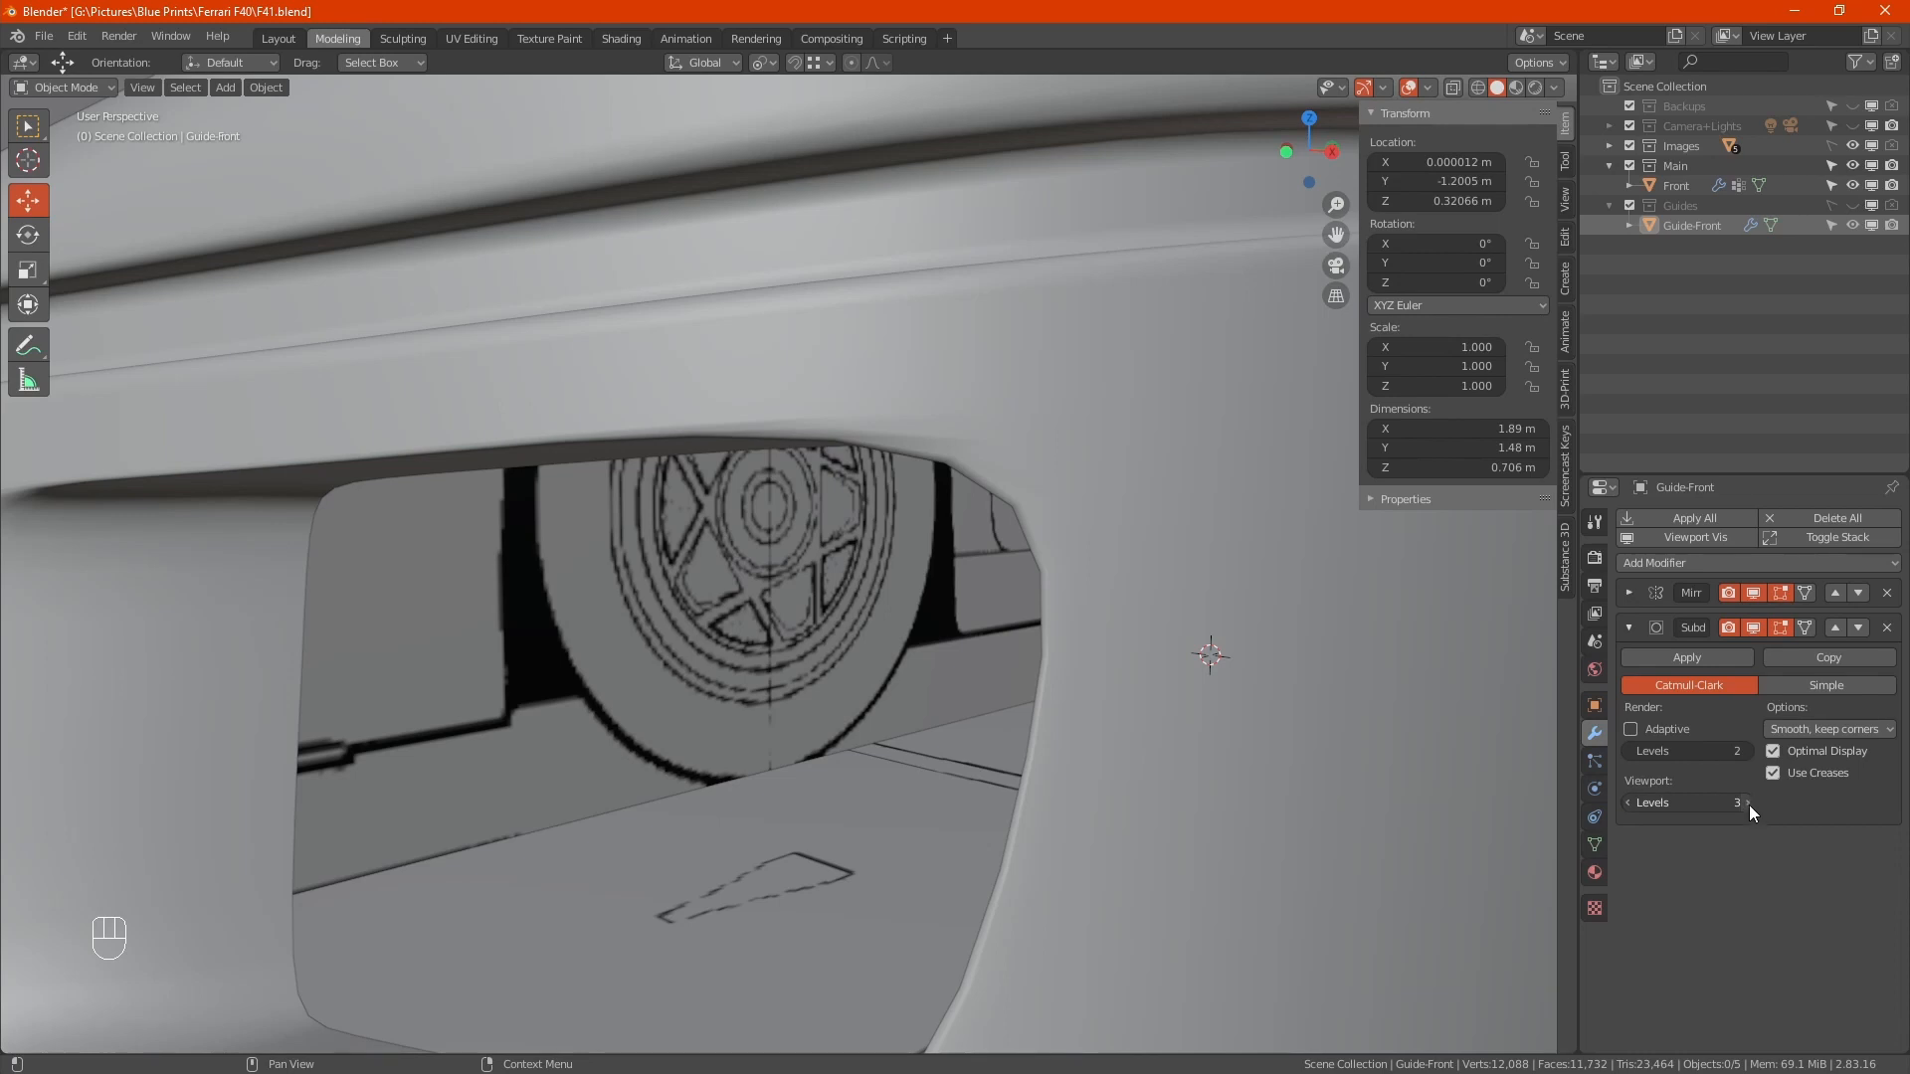
{"action": "left_click", "coordinate": [1692, 188]}
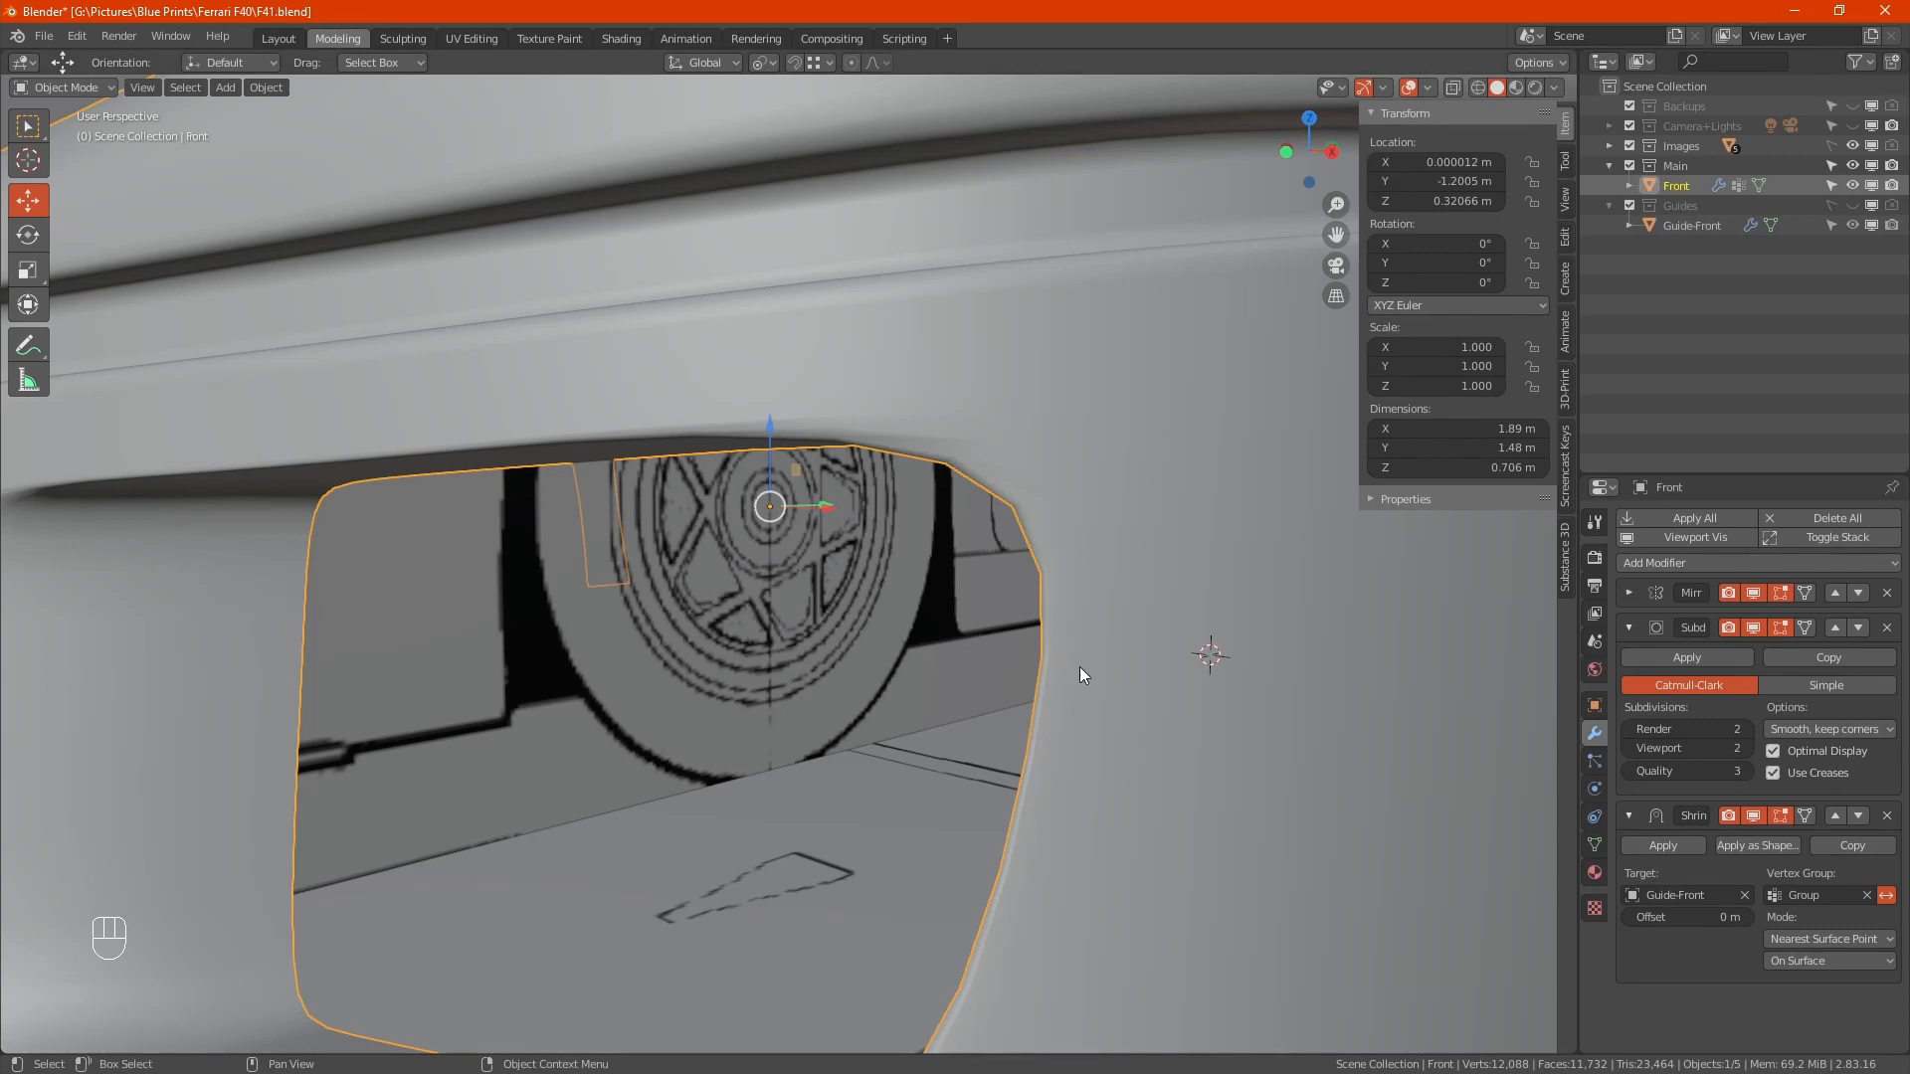
{"action": "left_click", "coordinate": [1748, 748]}
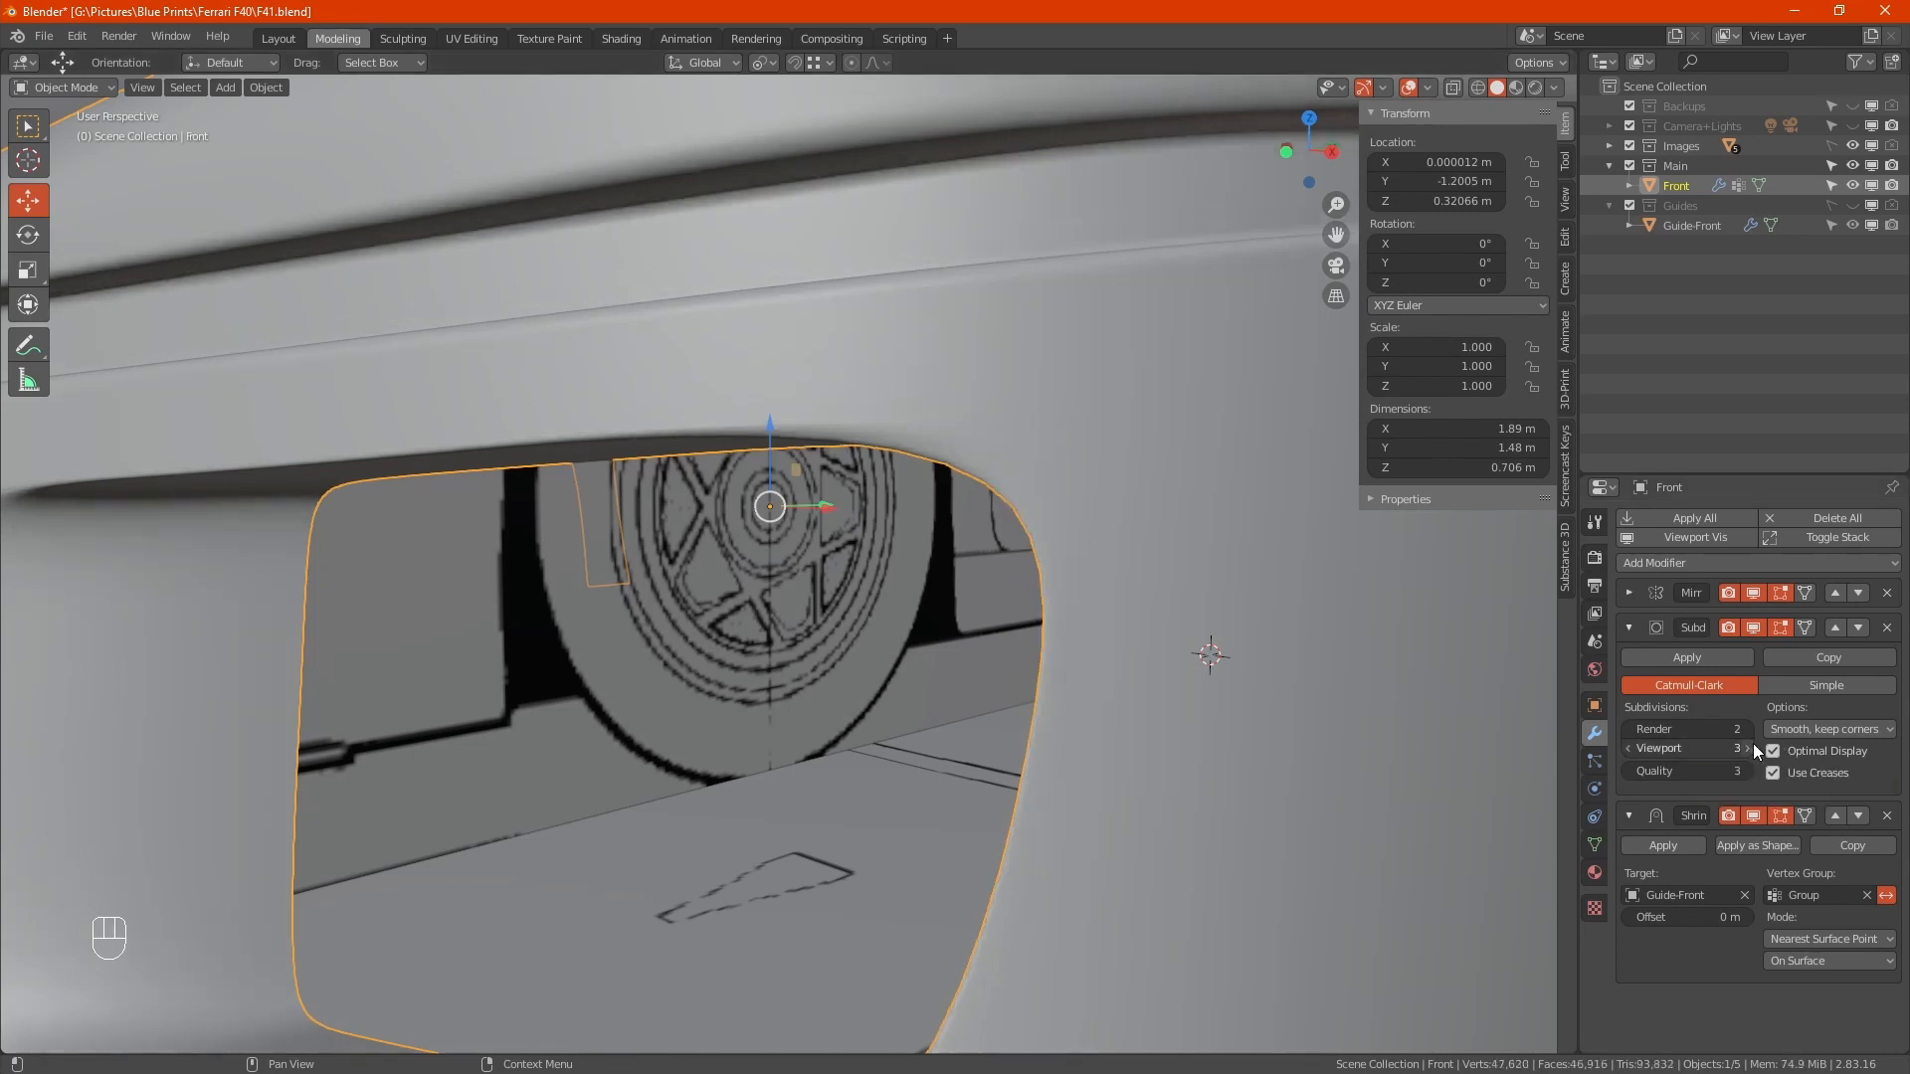
{"action": "middle_click_drag", "start_coordinate": [835, 430], "coordinate": [915, 617], "text": "alt"}
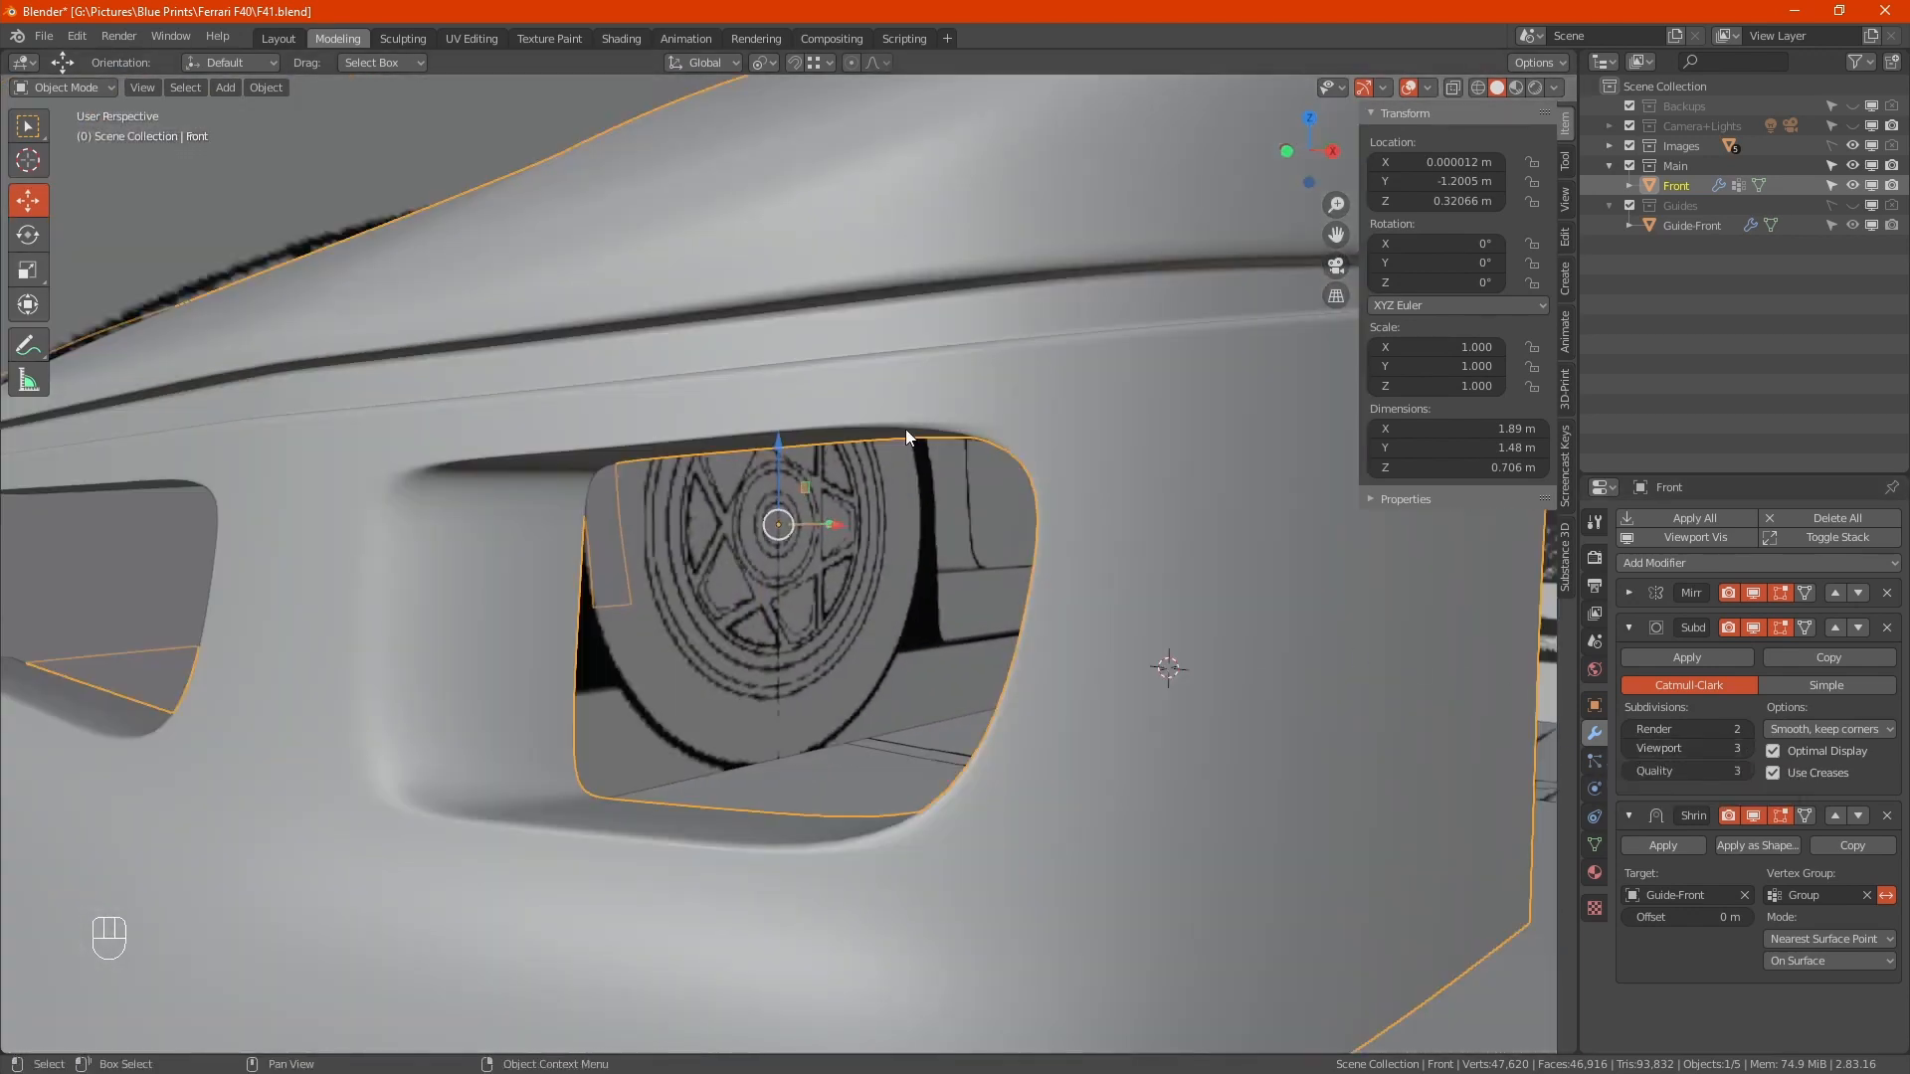
{"action": "left_click", "coordinate": [1627, 749]}
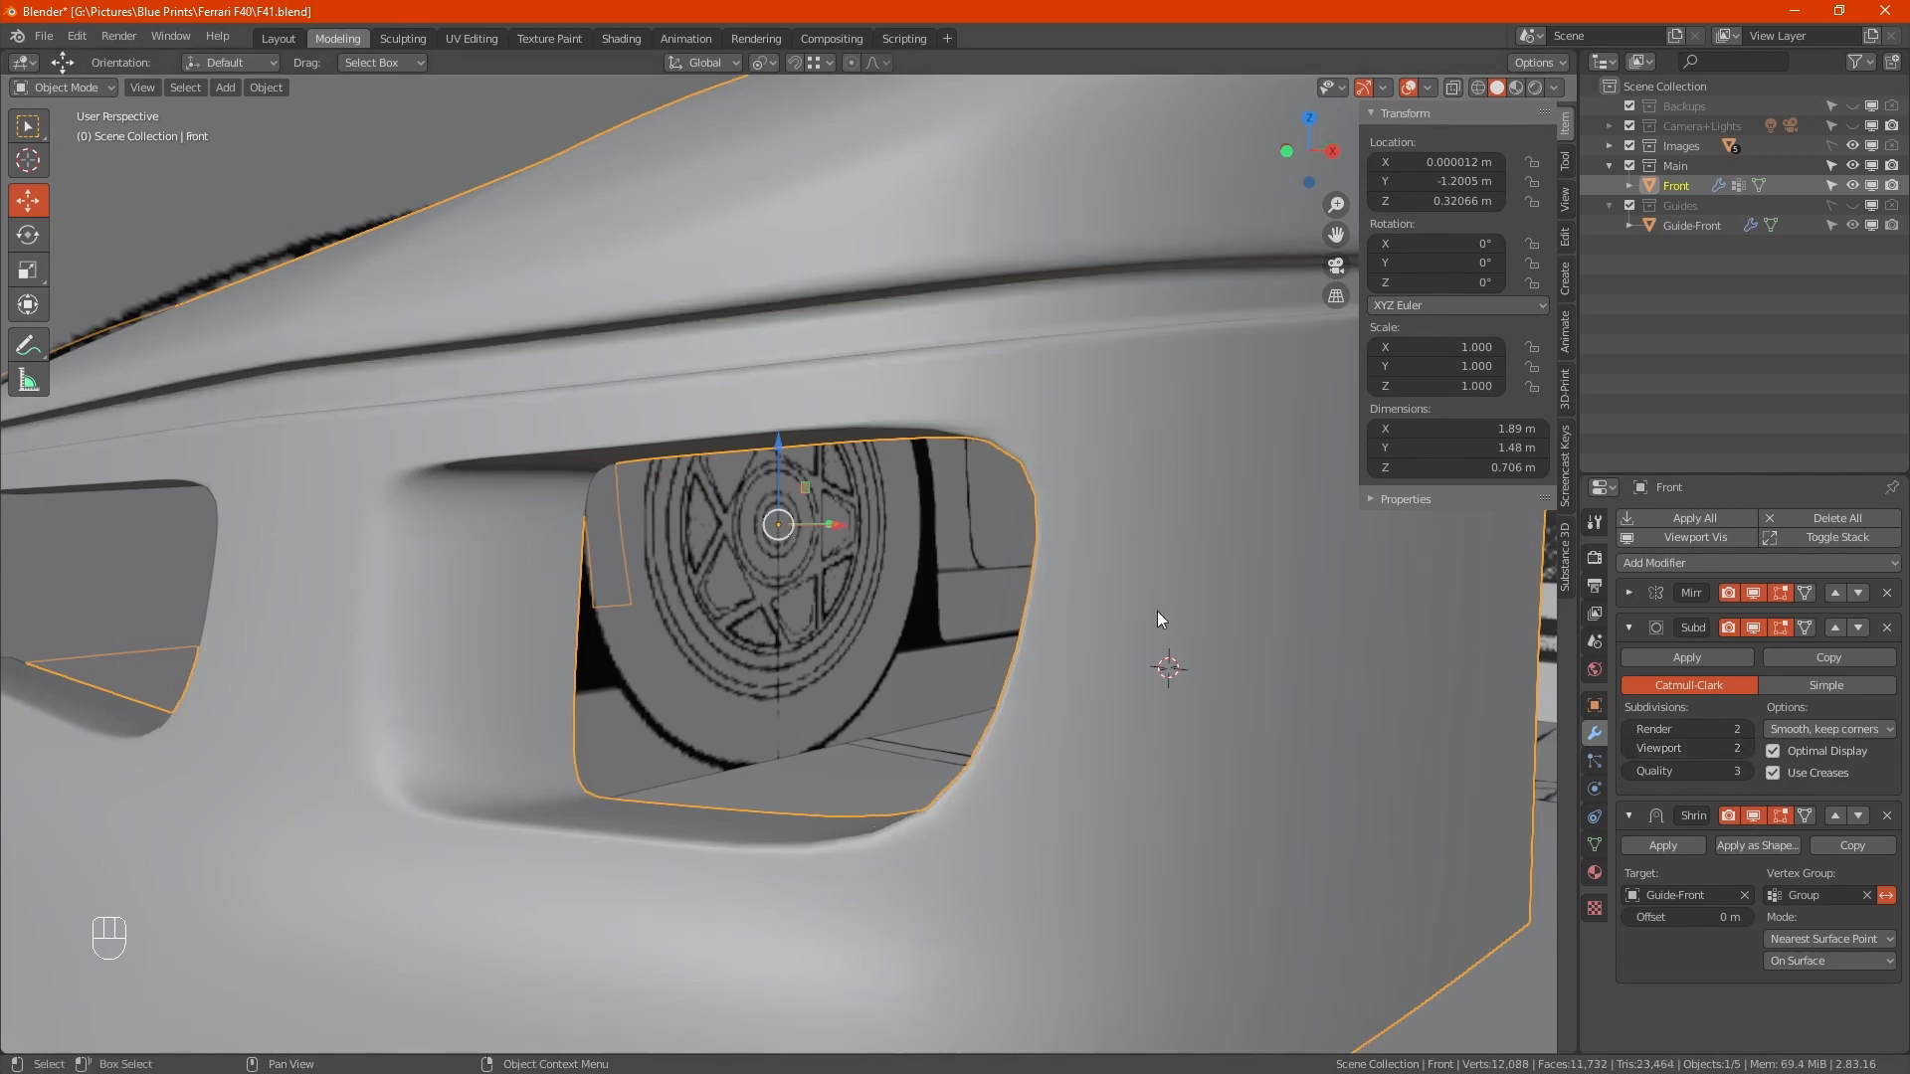
Add a vertical loop cut on the bumper close to the side opening's outer edge, using Even and Flipped with a slide factor of -0.452
{"action": "key", "text": "Tab"}
{"action": "scroll", "coordinate": [1108, 552], "scroll_direction": "down", "scroll_amount": 5}
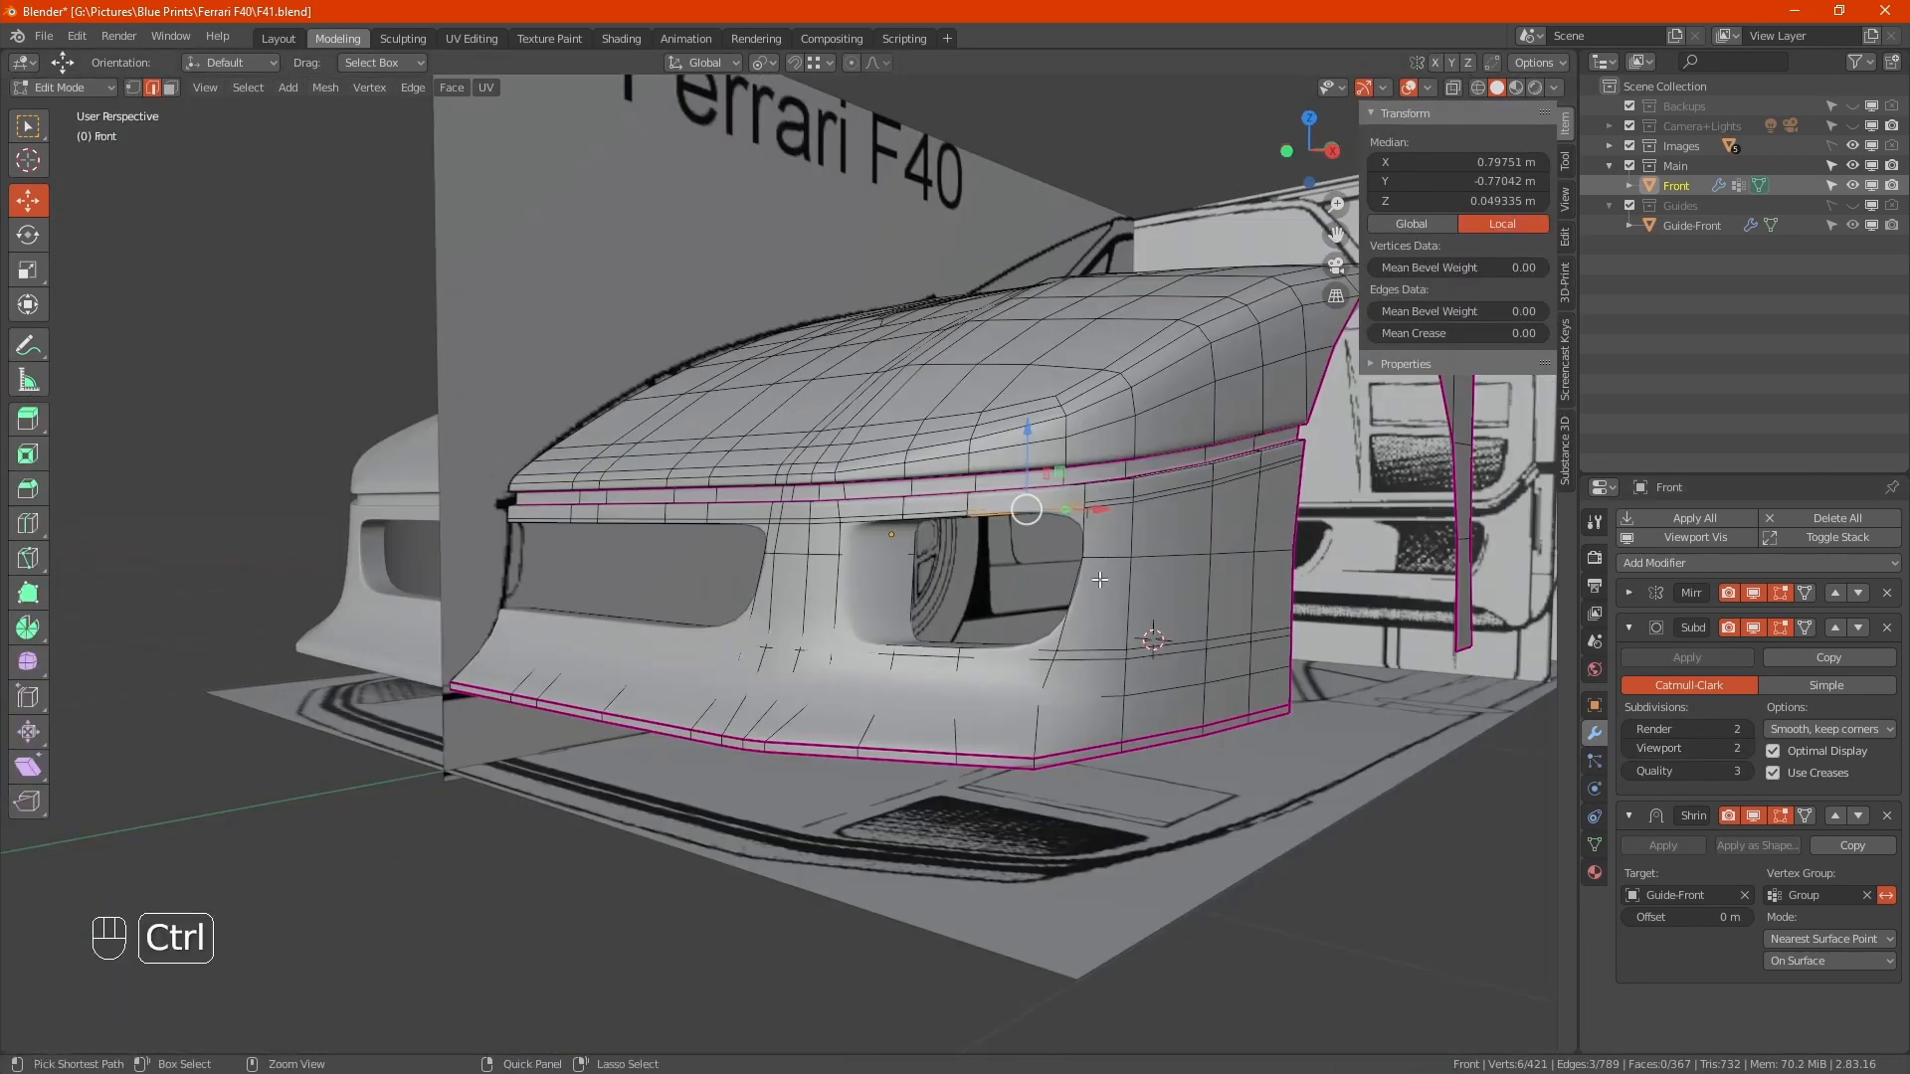
{"action": "key", "text": "ctrl+r"}
{"action": "left_click", "coordinate": [1102, 573]}
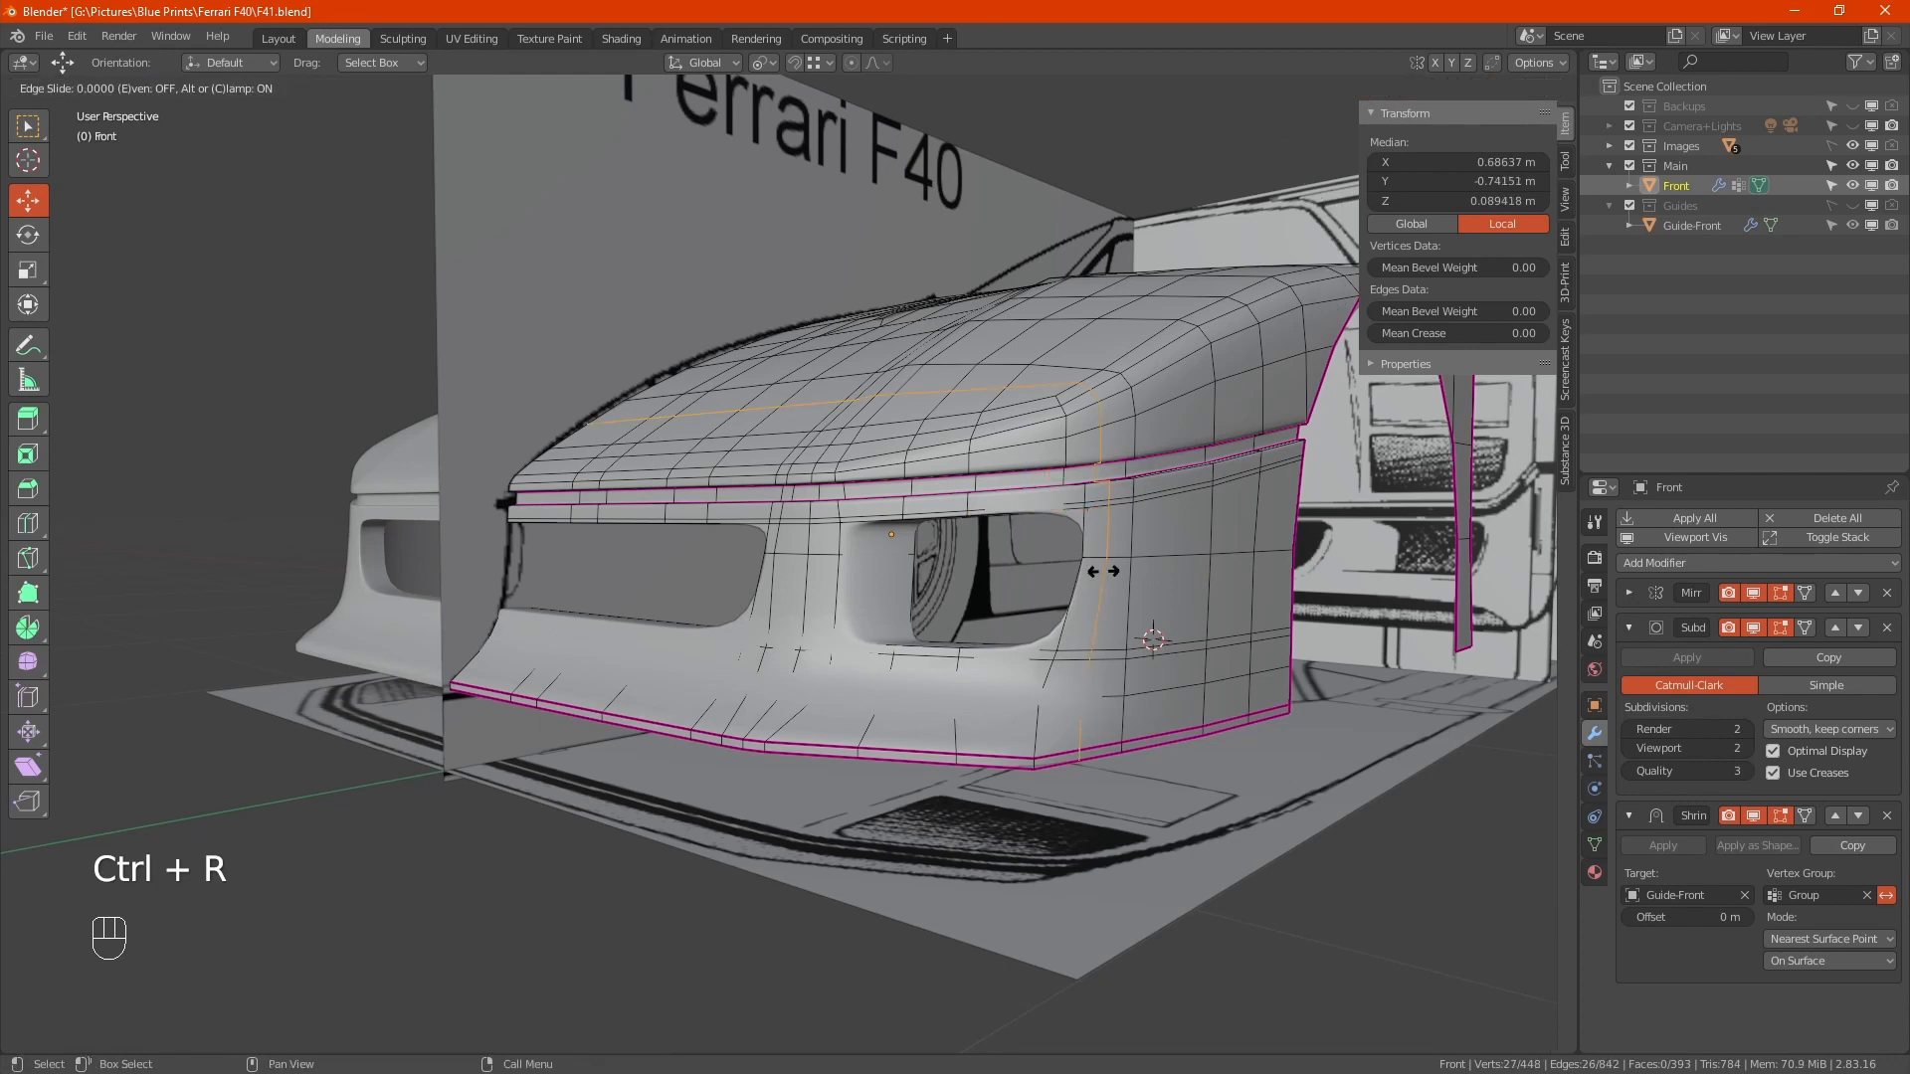
{"action": "key", "text": "e"}
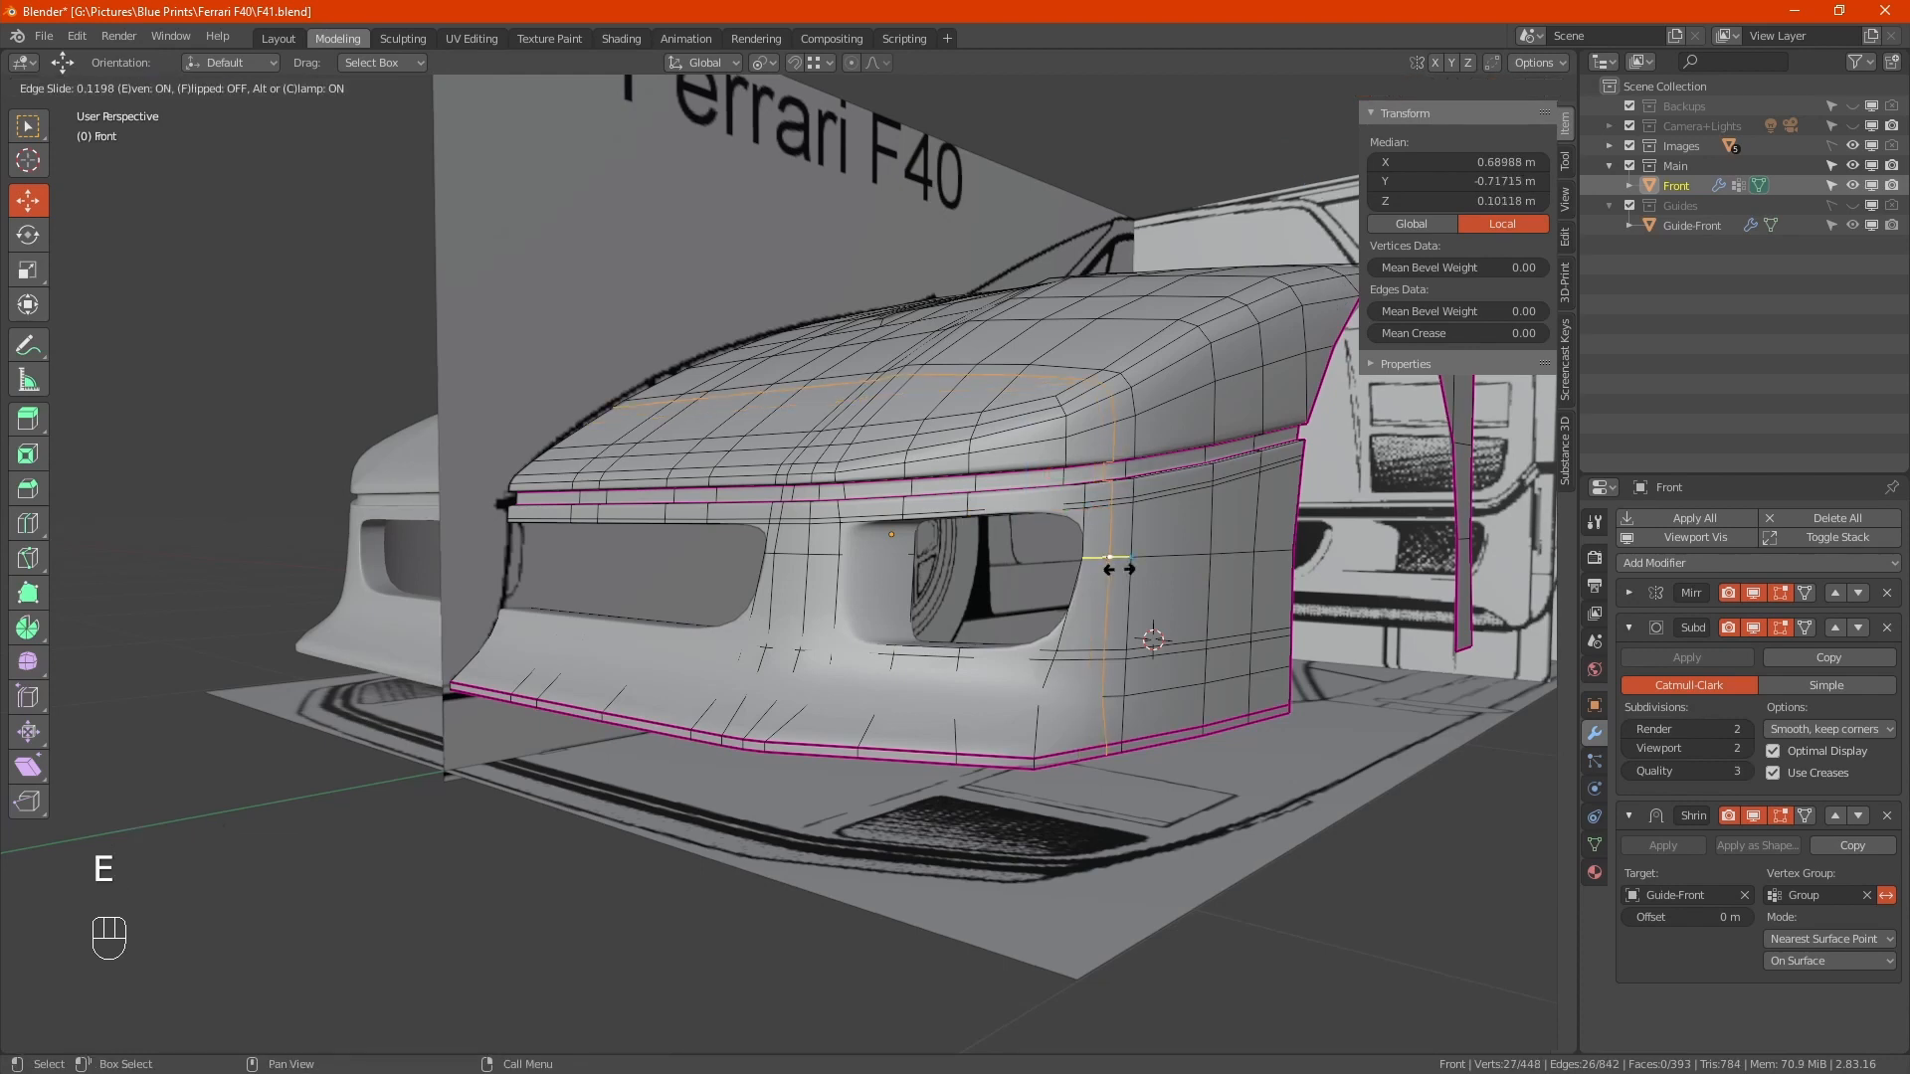
{"action": "key", "text": "f"}
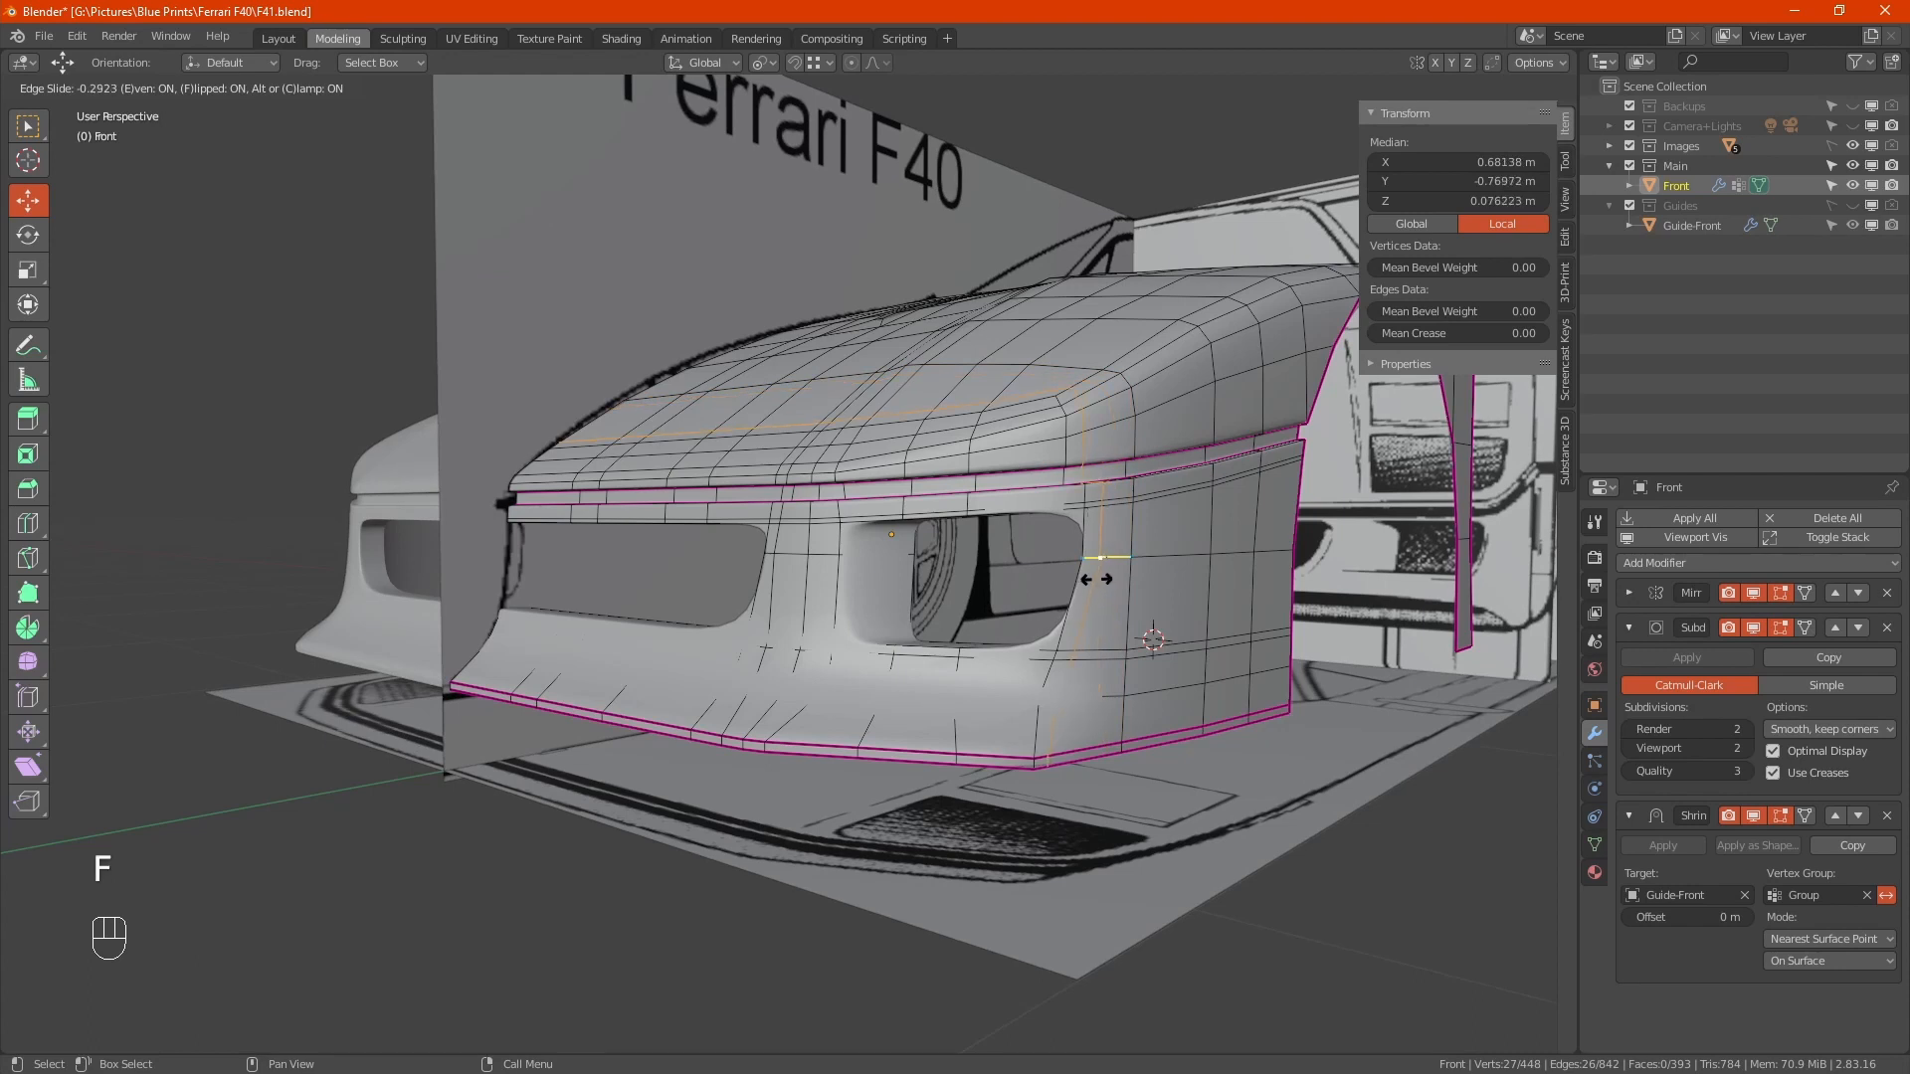
{"action": "key", "text": "shift"}
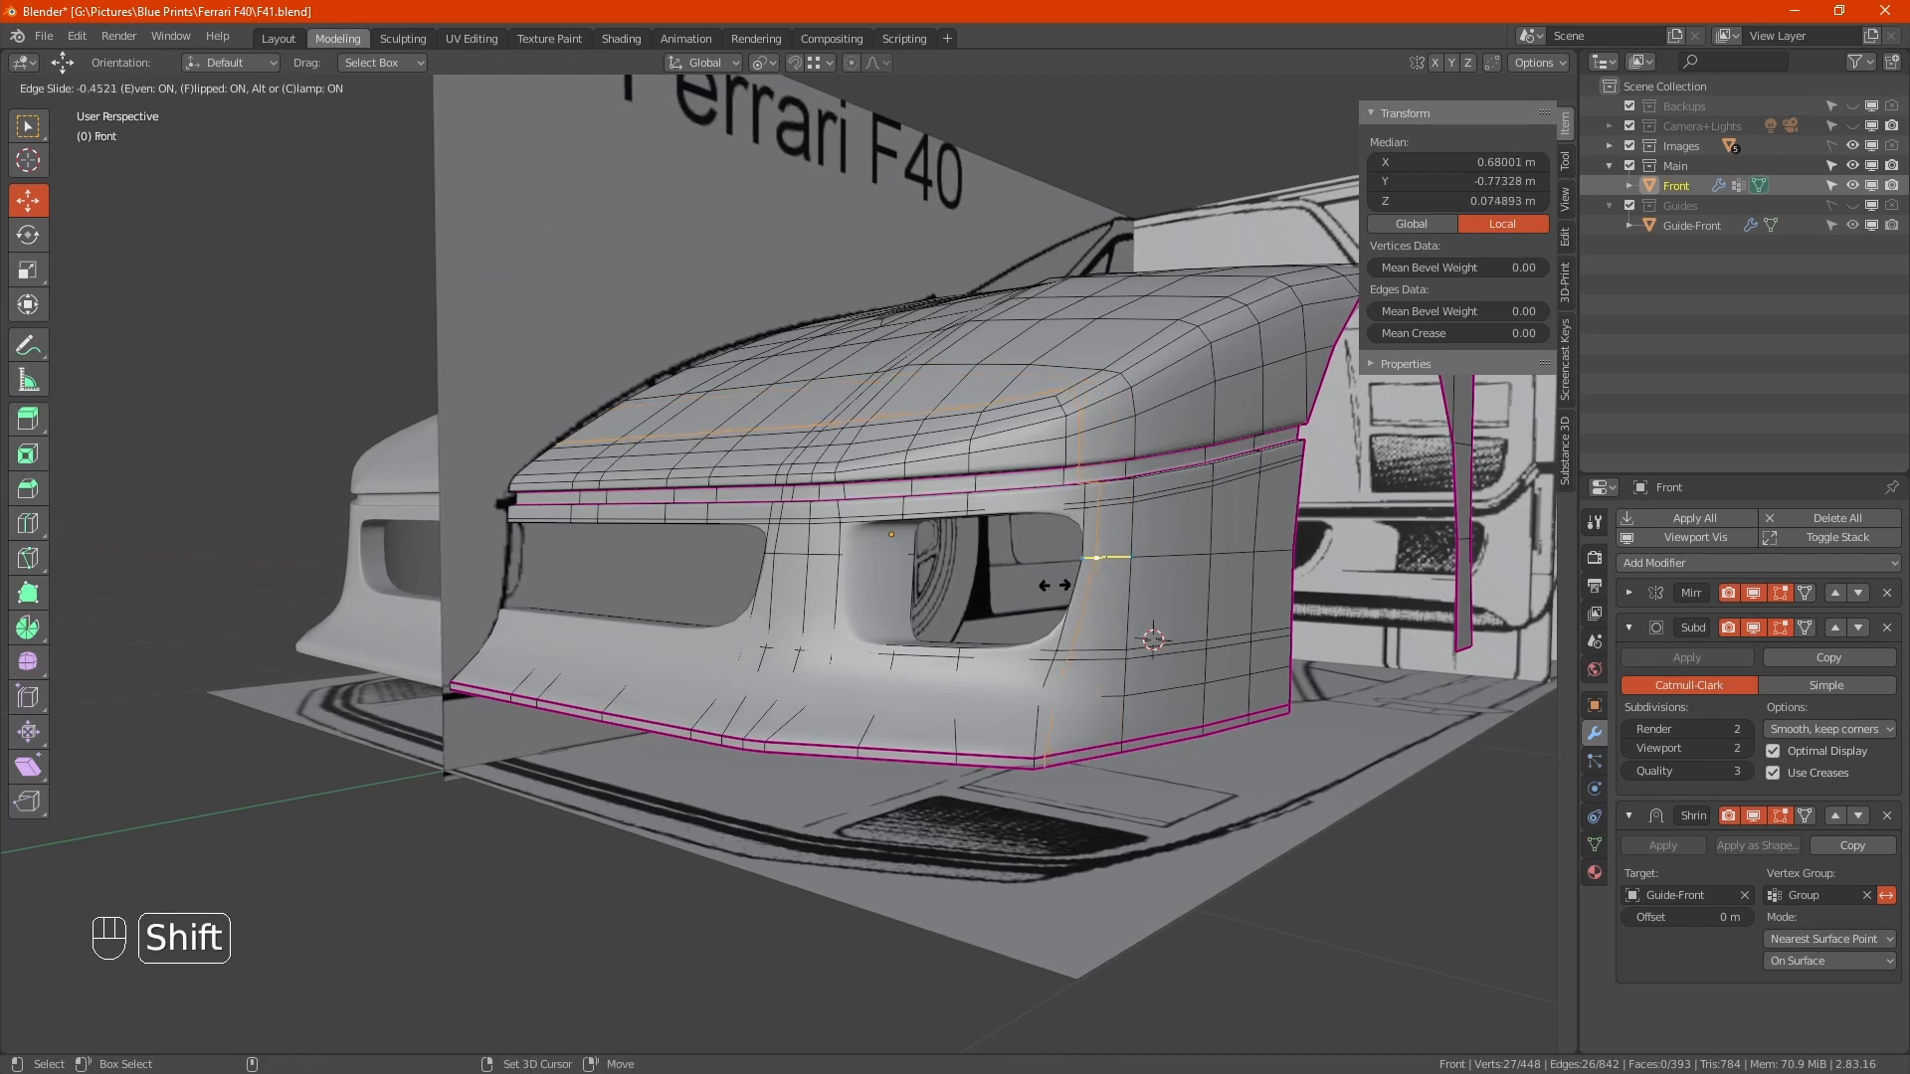
{"action": "left_click", "coordinate": [1054, 585]}
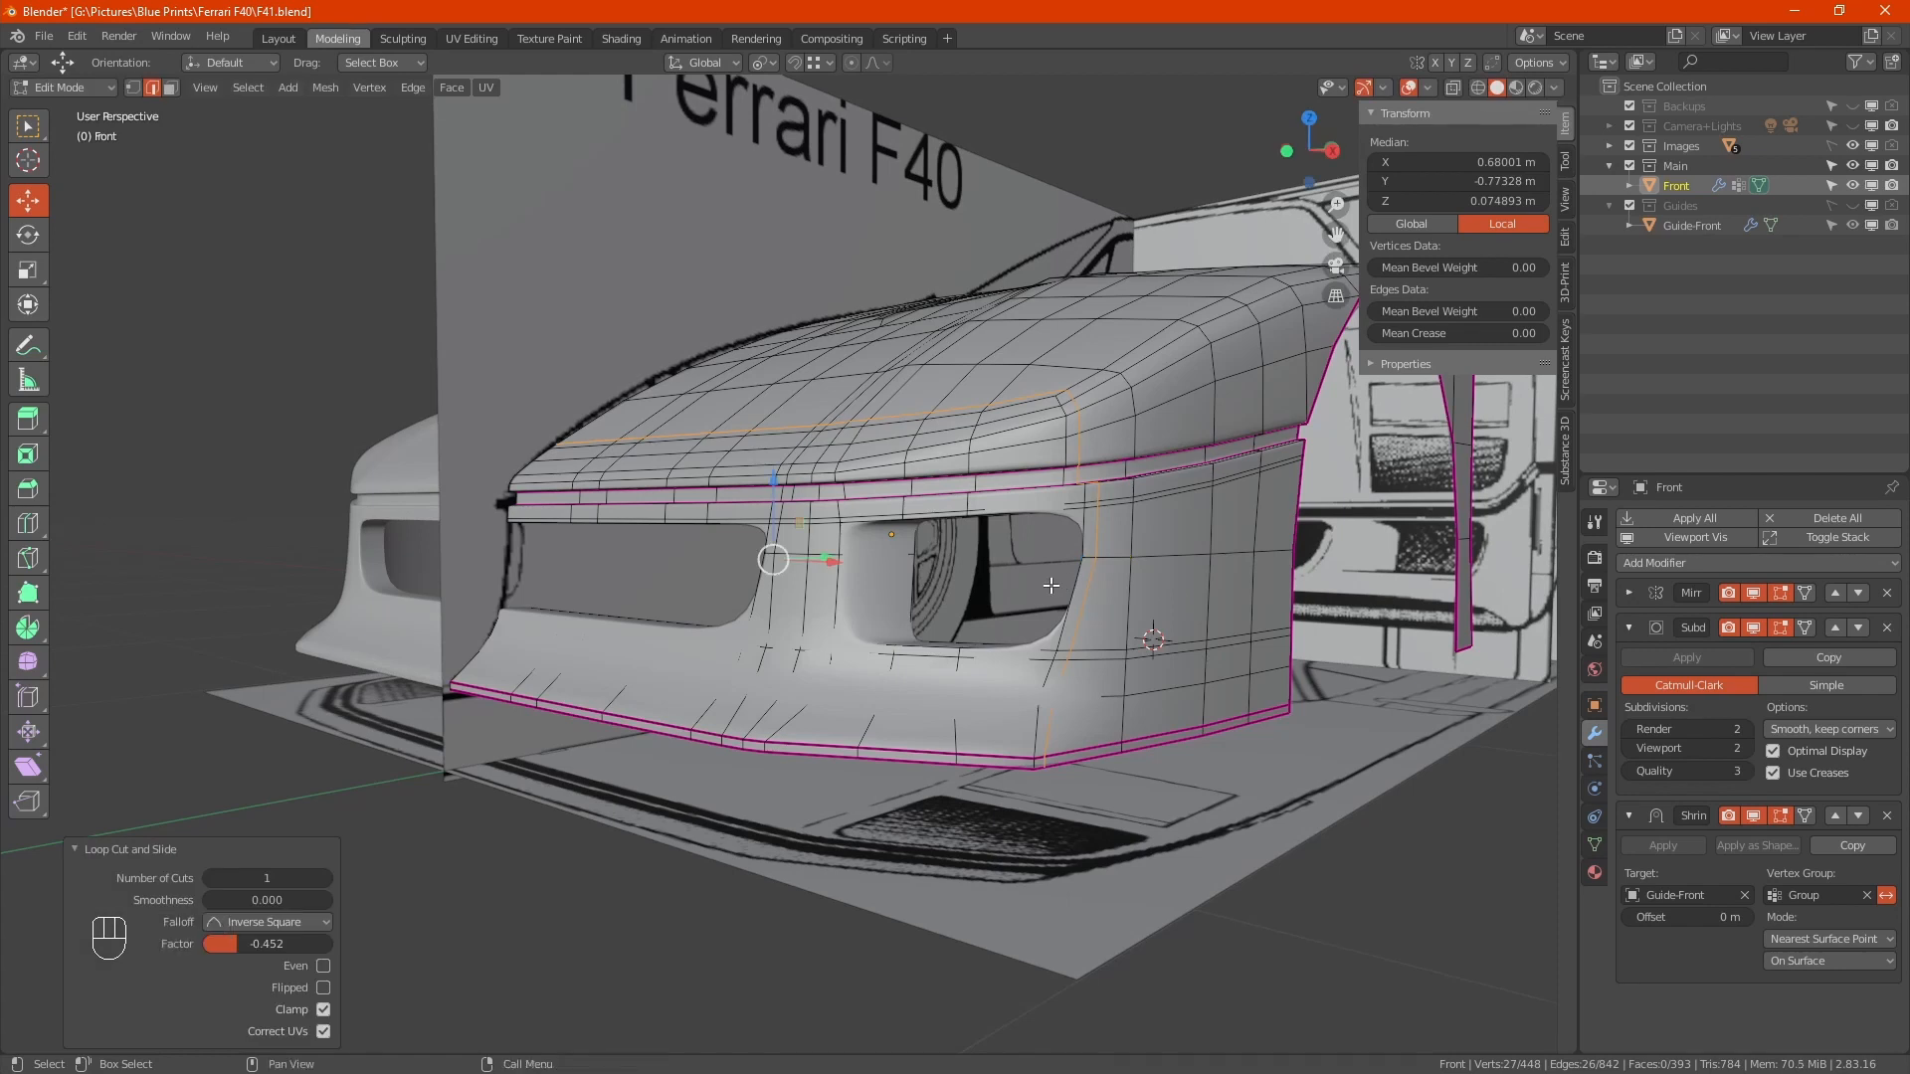
Add a vertical loop cut between the openings, close to the side opening's inner edge, using Even with a slide factor of 0.588
{"action": "scroll", "coordinate": [900, 535], "scroll_direction": "up", "scroll_amount": 3}
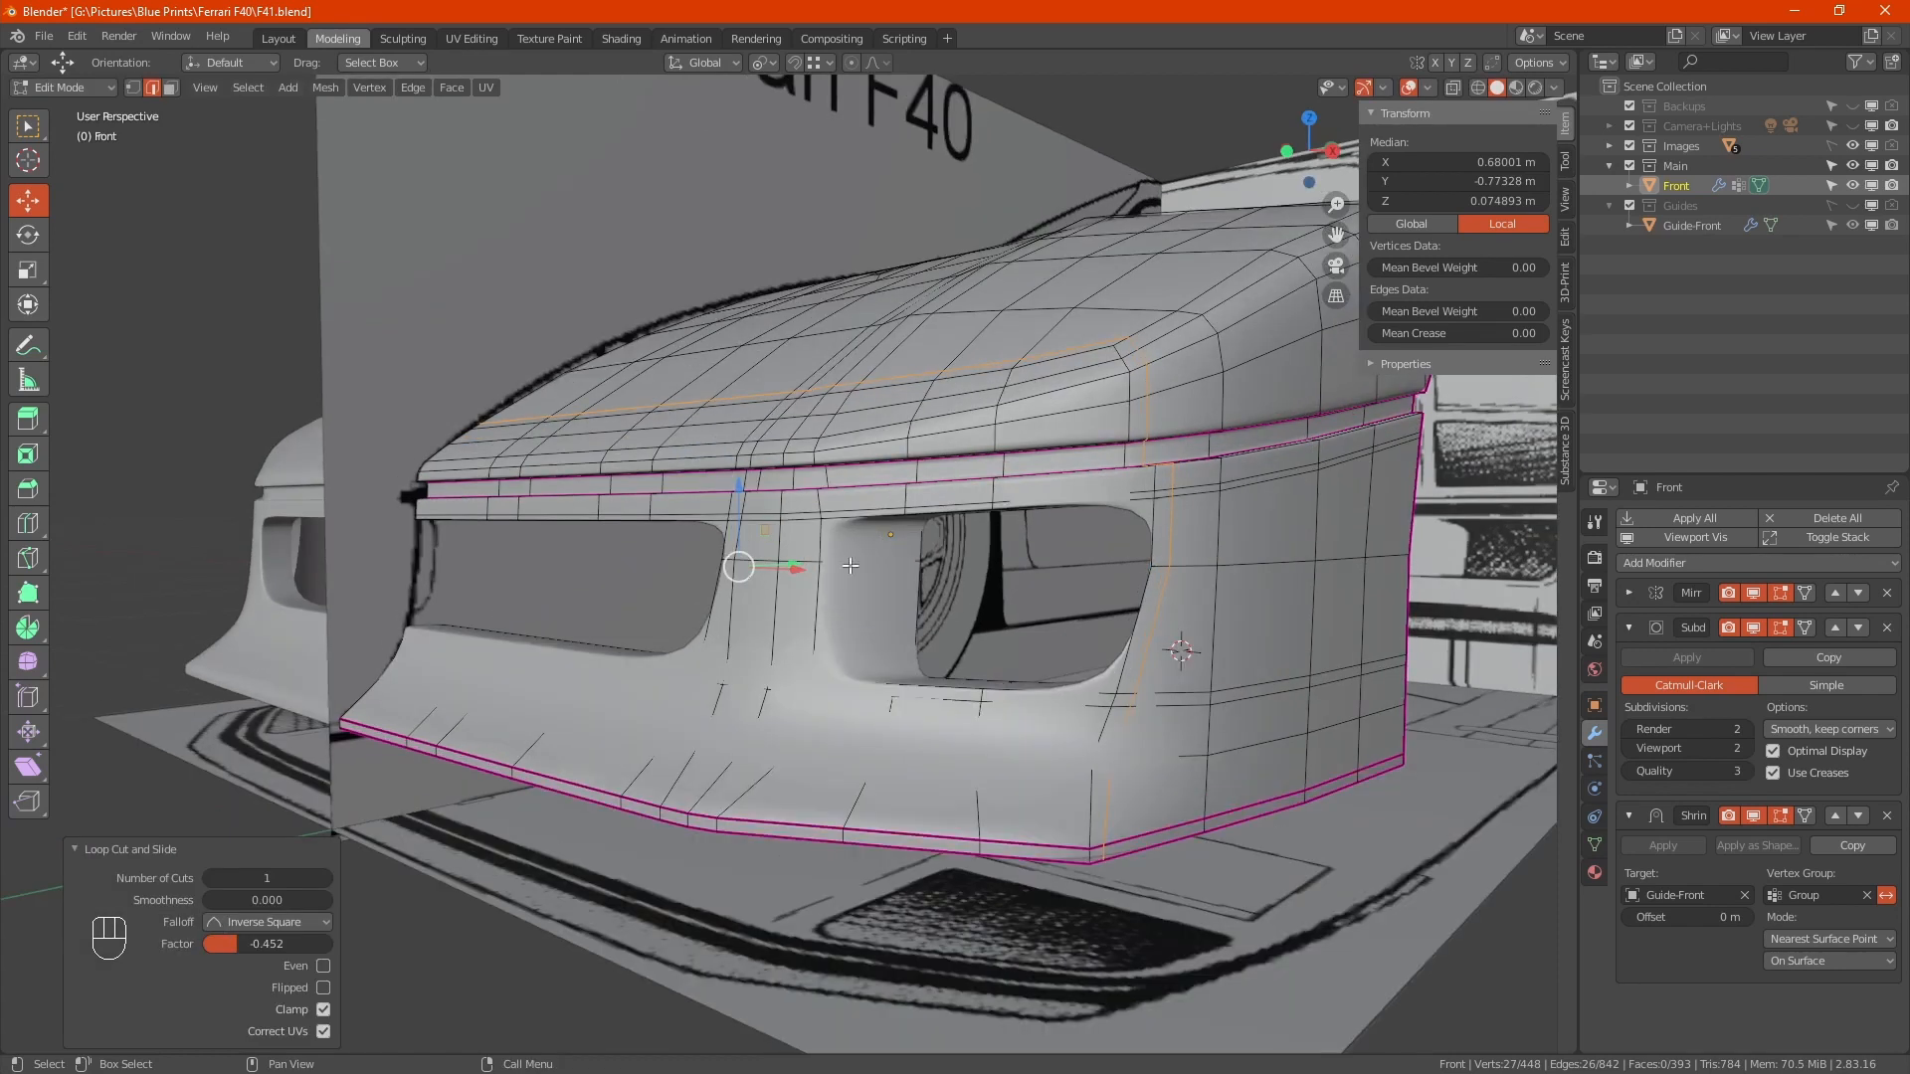
{"action": "middle_click_drag", "start_coordinate": [822, 543], "coordinate": [887, 574], "text": "alt"}
{"action": "key", "text": "ctrl"}
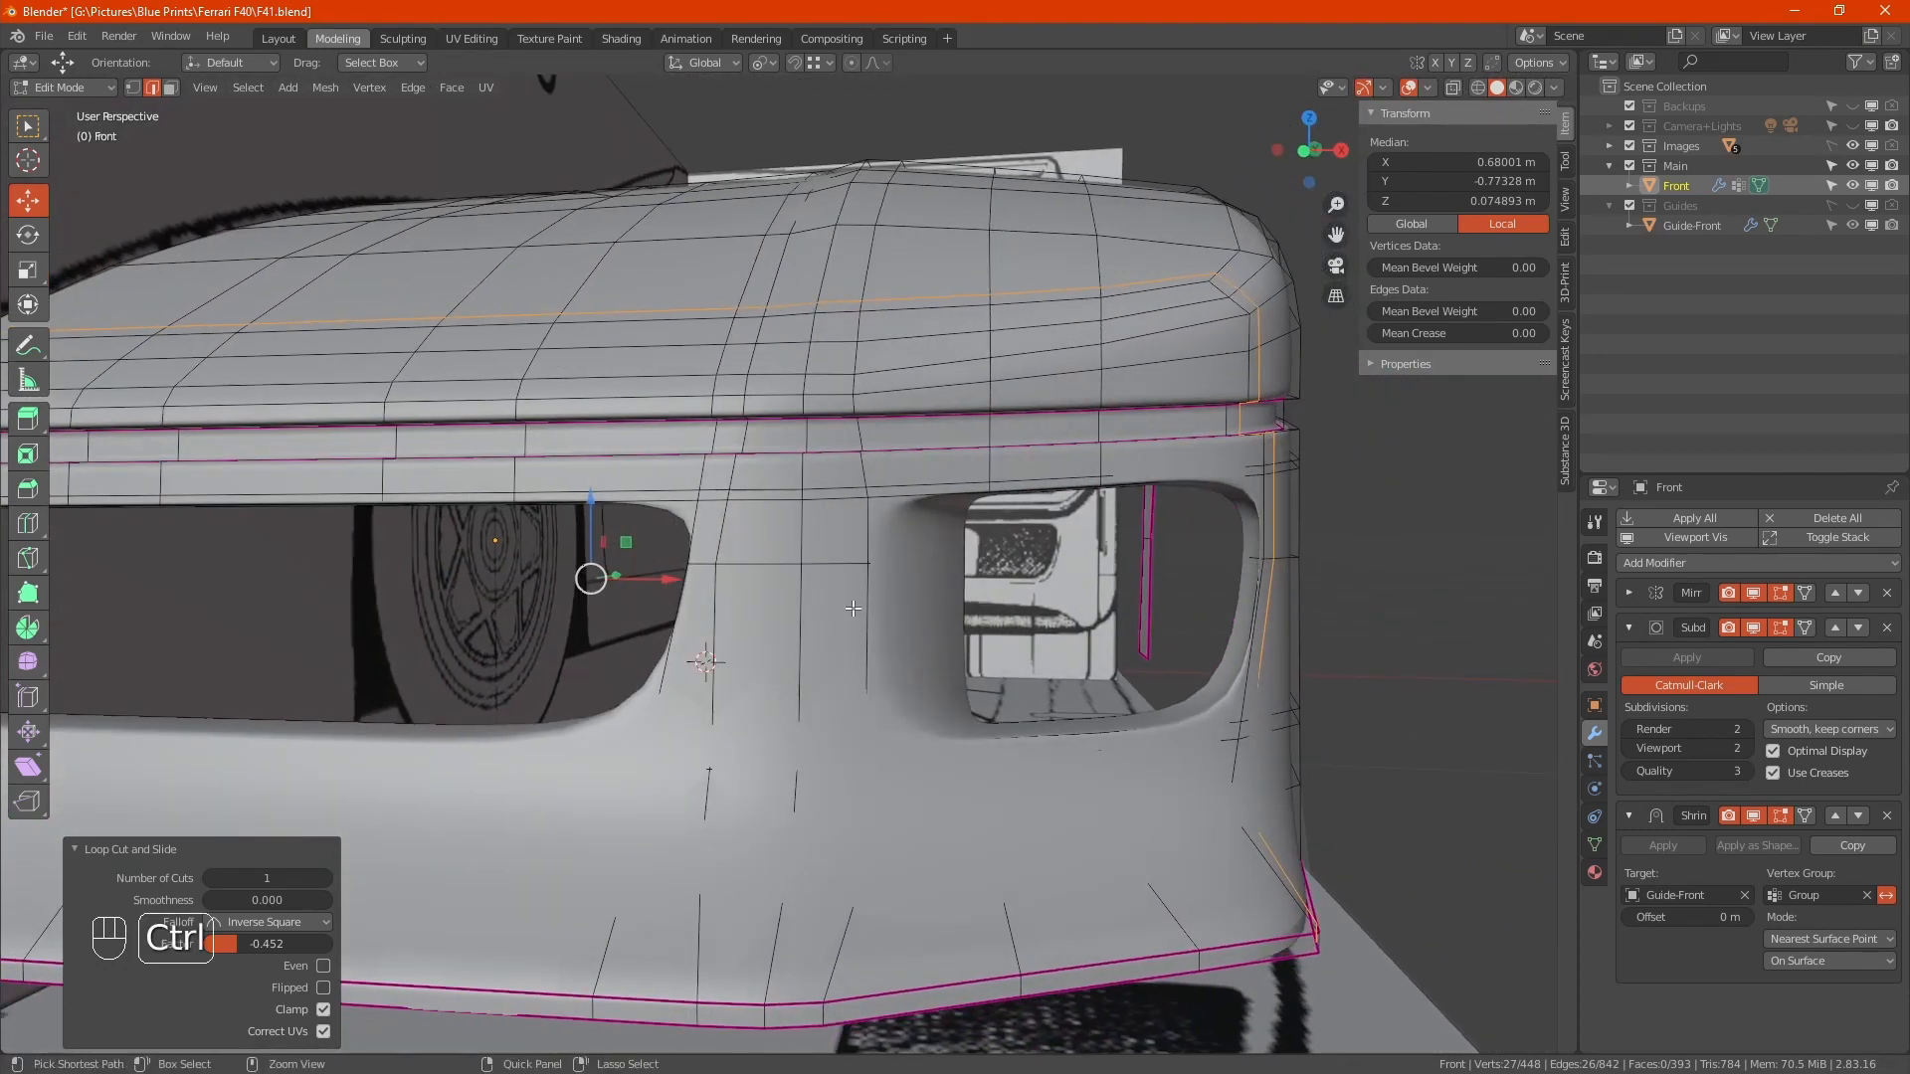
{"action": "left_click", "coordinate": [827, 555]}
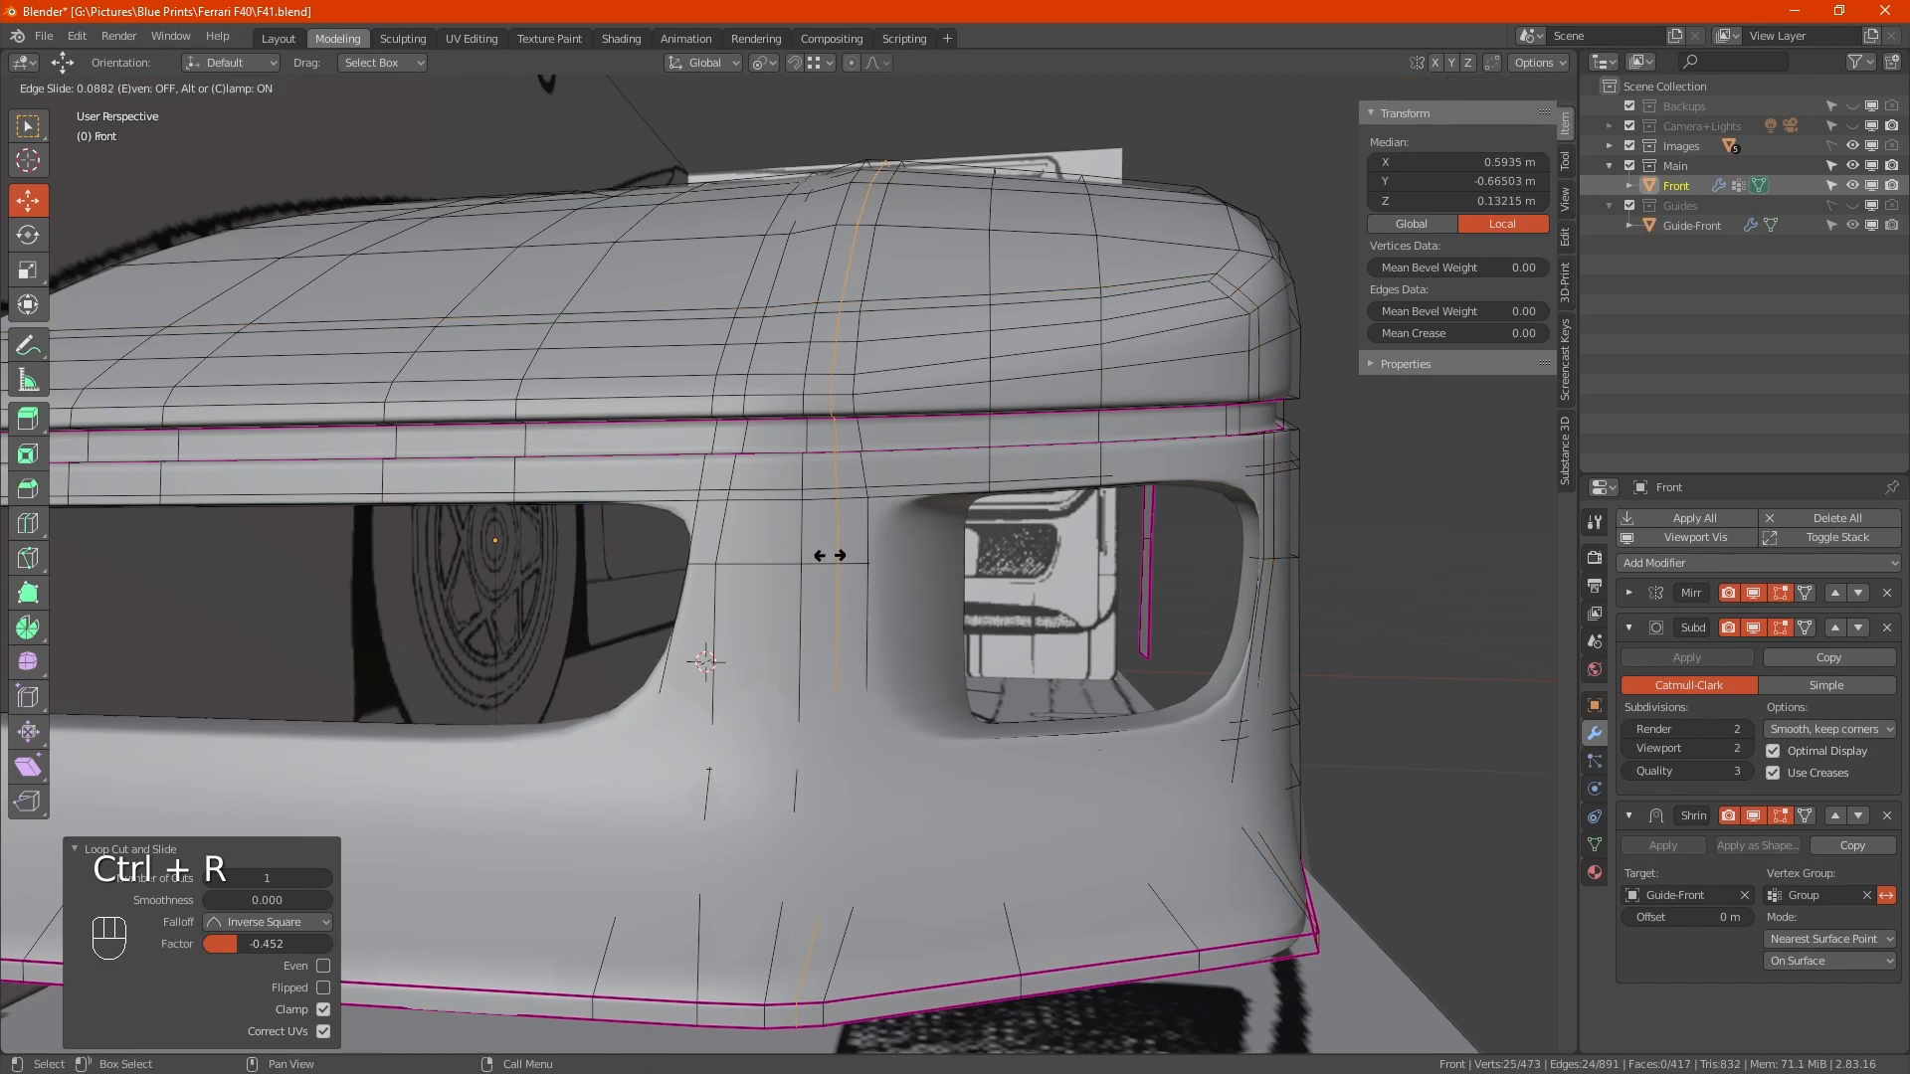
{"action": "key", "text": "e"}
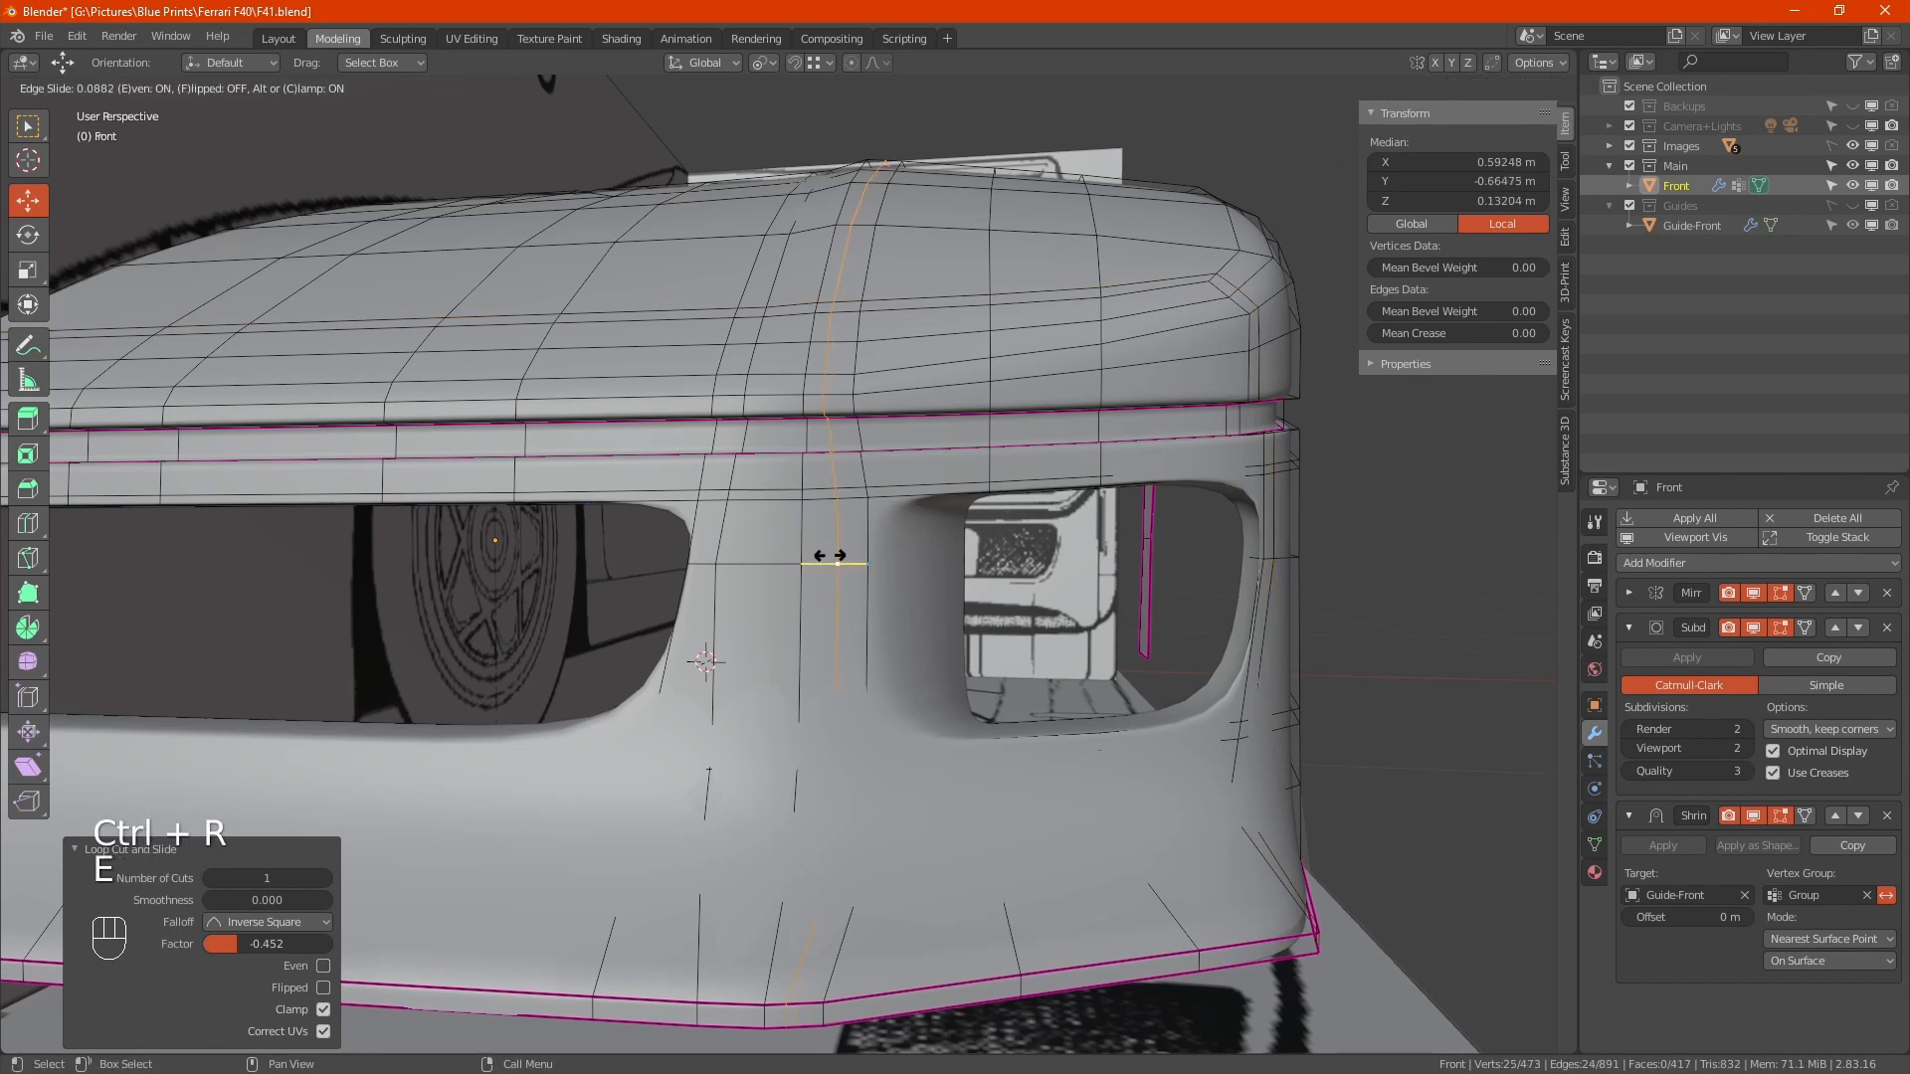
{"action": "left_click", "coordinate": [846, 556]}
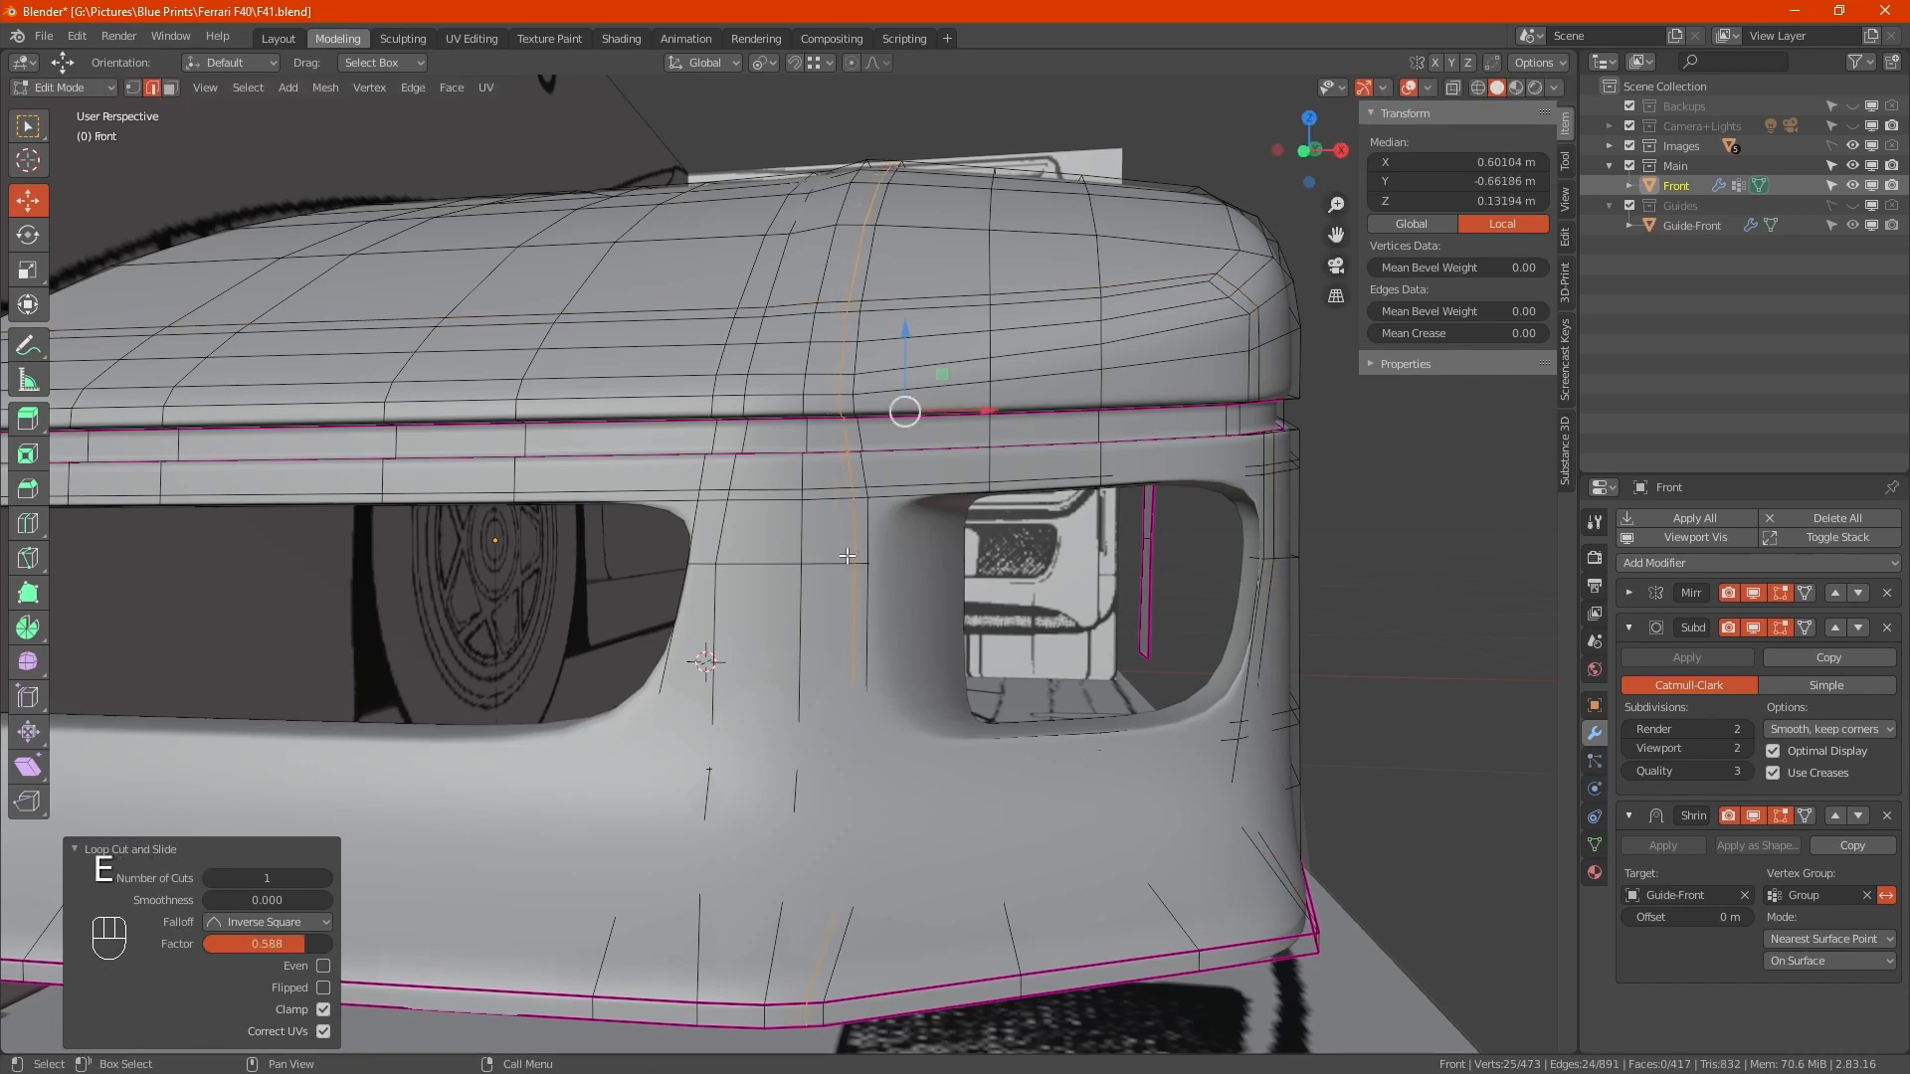
Show the deselected Front object in Object Mode with Material Preview shading, with the Images collection hidden and viewport overlays off
{"action": "mouse_move", "coordinate": [807, 576]}
{"action": "middle_mouse_down", "text": "alt"}
{"action": "mouse_move", "coordinate": [786, 606]}
{"action": "mouse_move", "coordinate": [808, 606]}
{"action": "middle_mouse_up", "text": "alt"}
{"action": "key", "text": "Tab"}
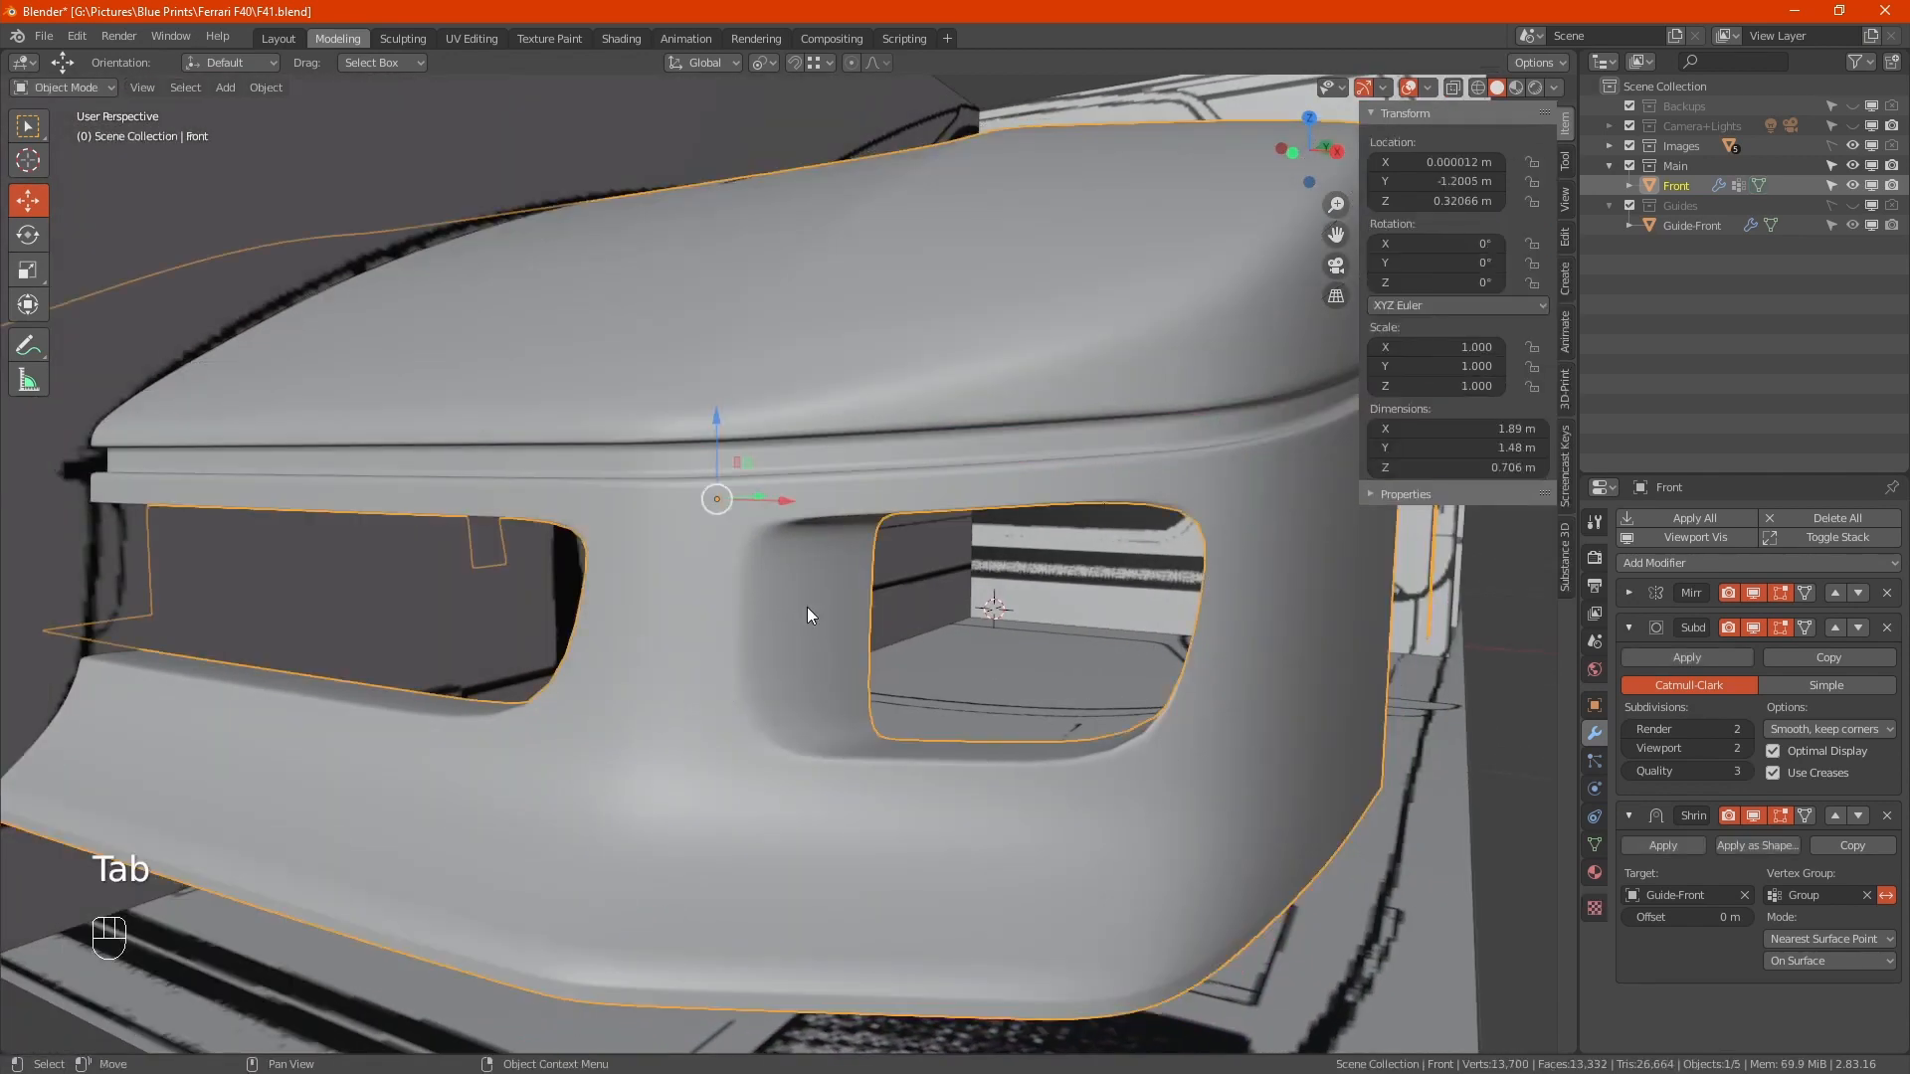
{"action": "scroll", "coordinate": [808, 607], "scroll_direction": "down", "scroll_amount": 5}
{"action": "left_click", "coordinate": [1017, 705]}
{"action": "middle_click_drag", "start_coordinate": [969, 573], "coordinate": [957, 622], "text": "alt"}
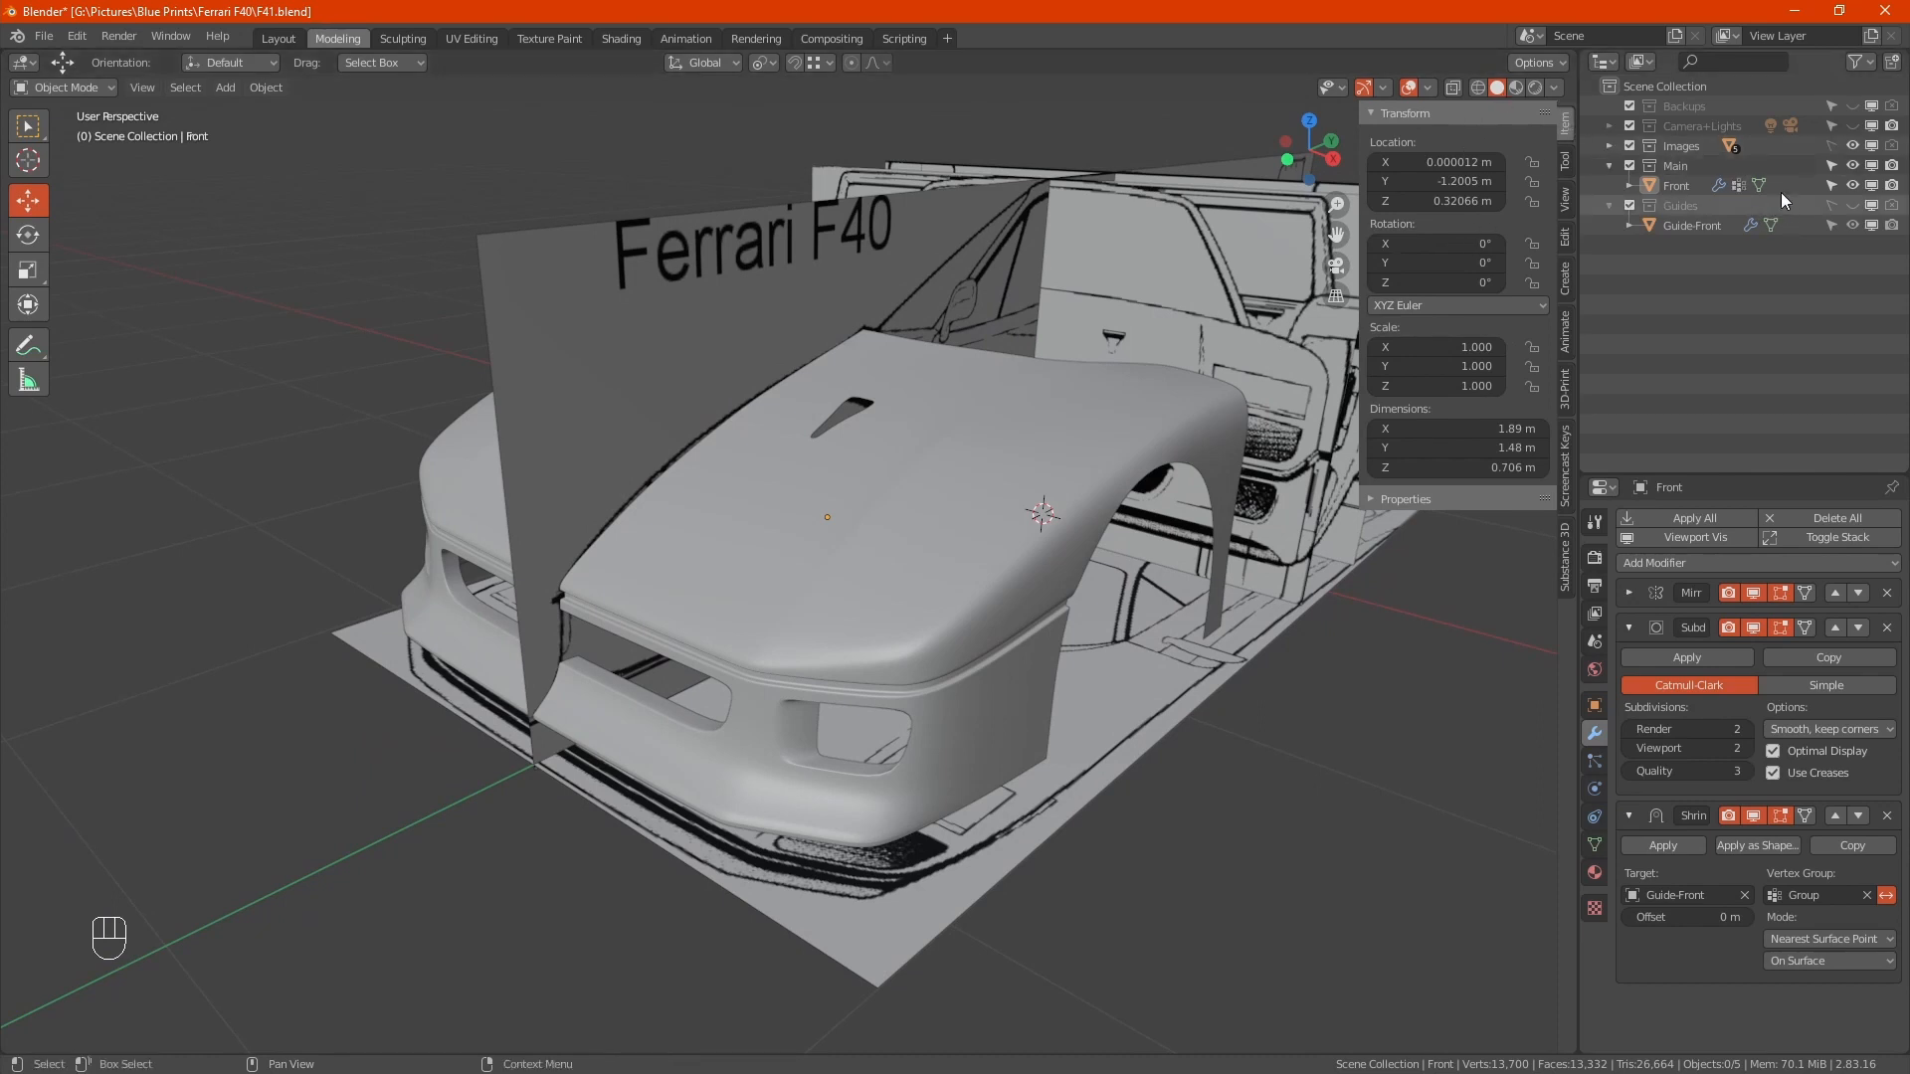
{"action": "left_click", "coordinate": [1852, 145]}
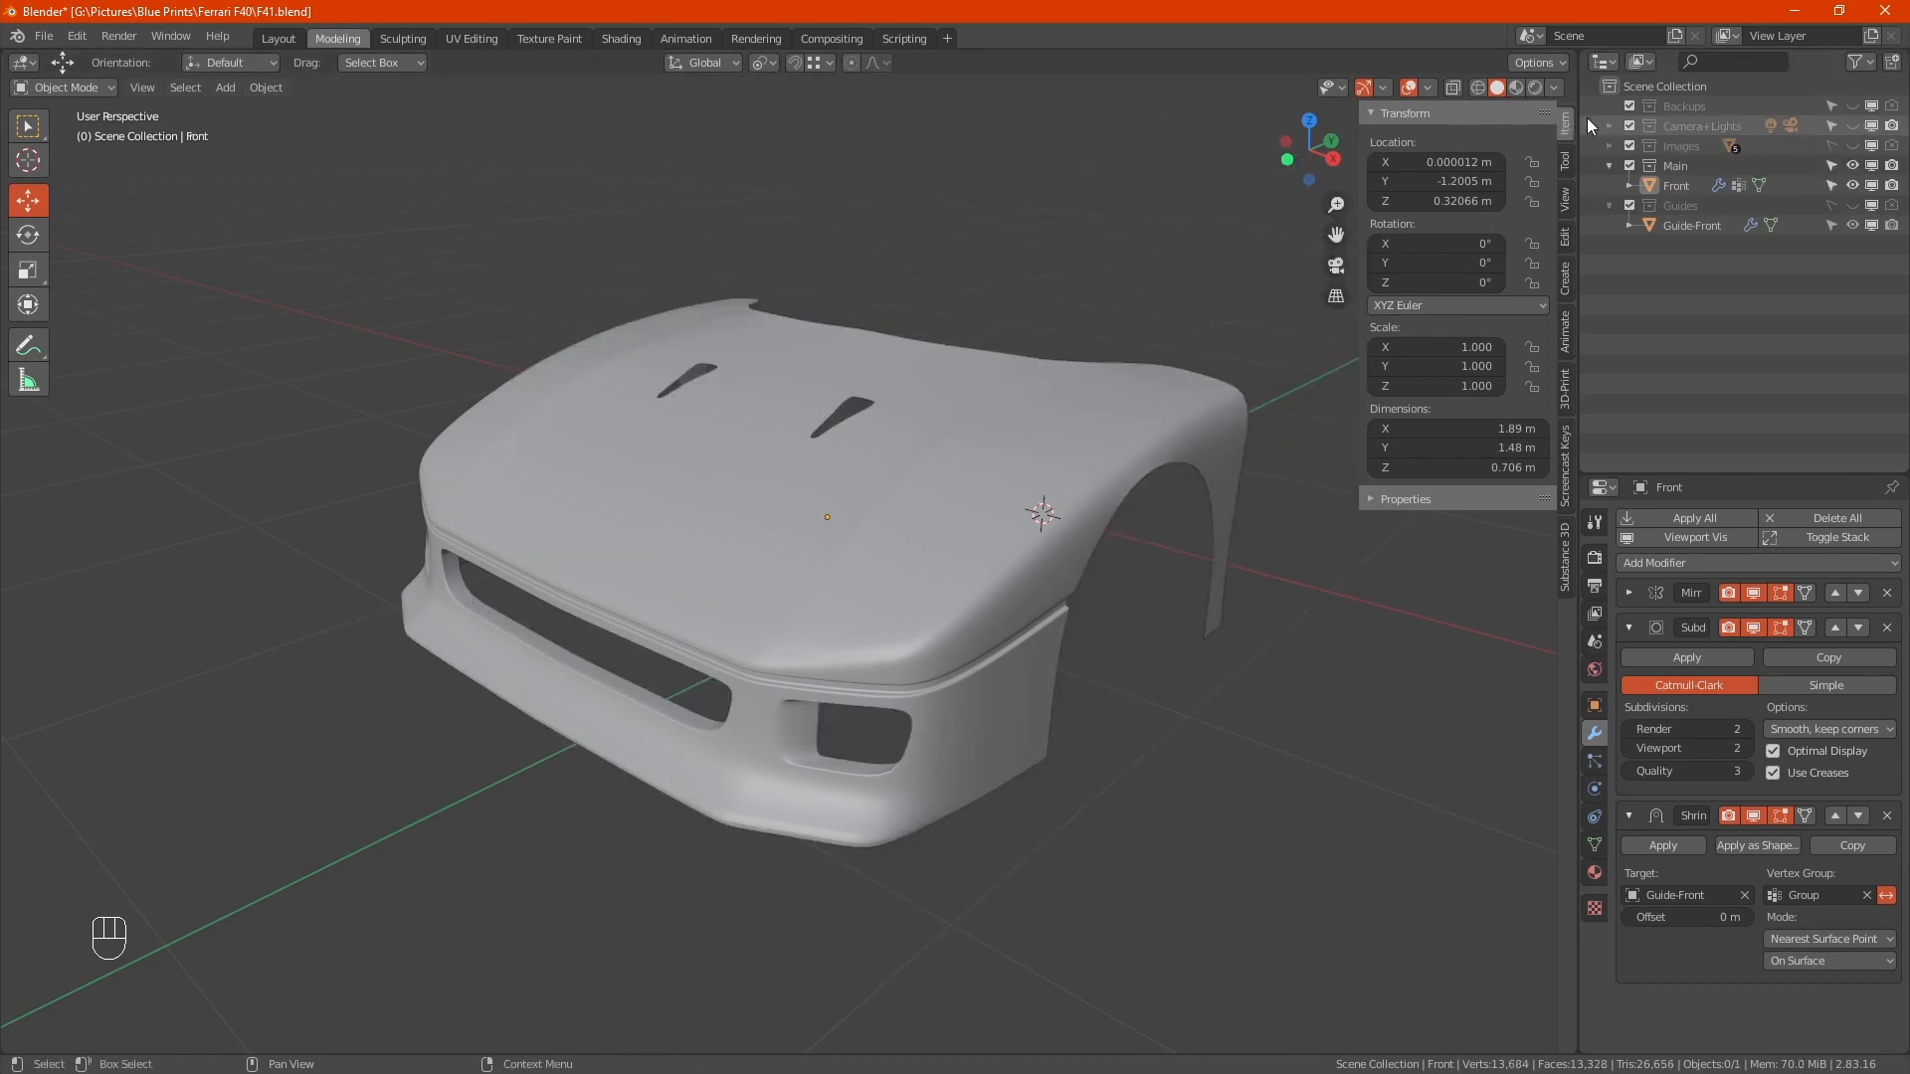
{"action": "left_click", "coordinate": [1514, 88]}
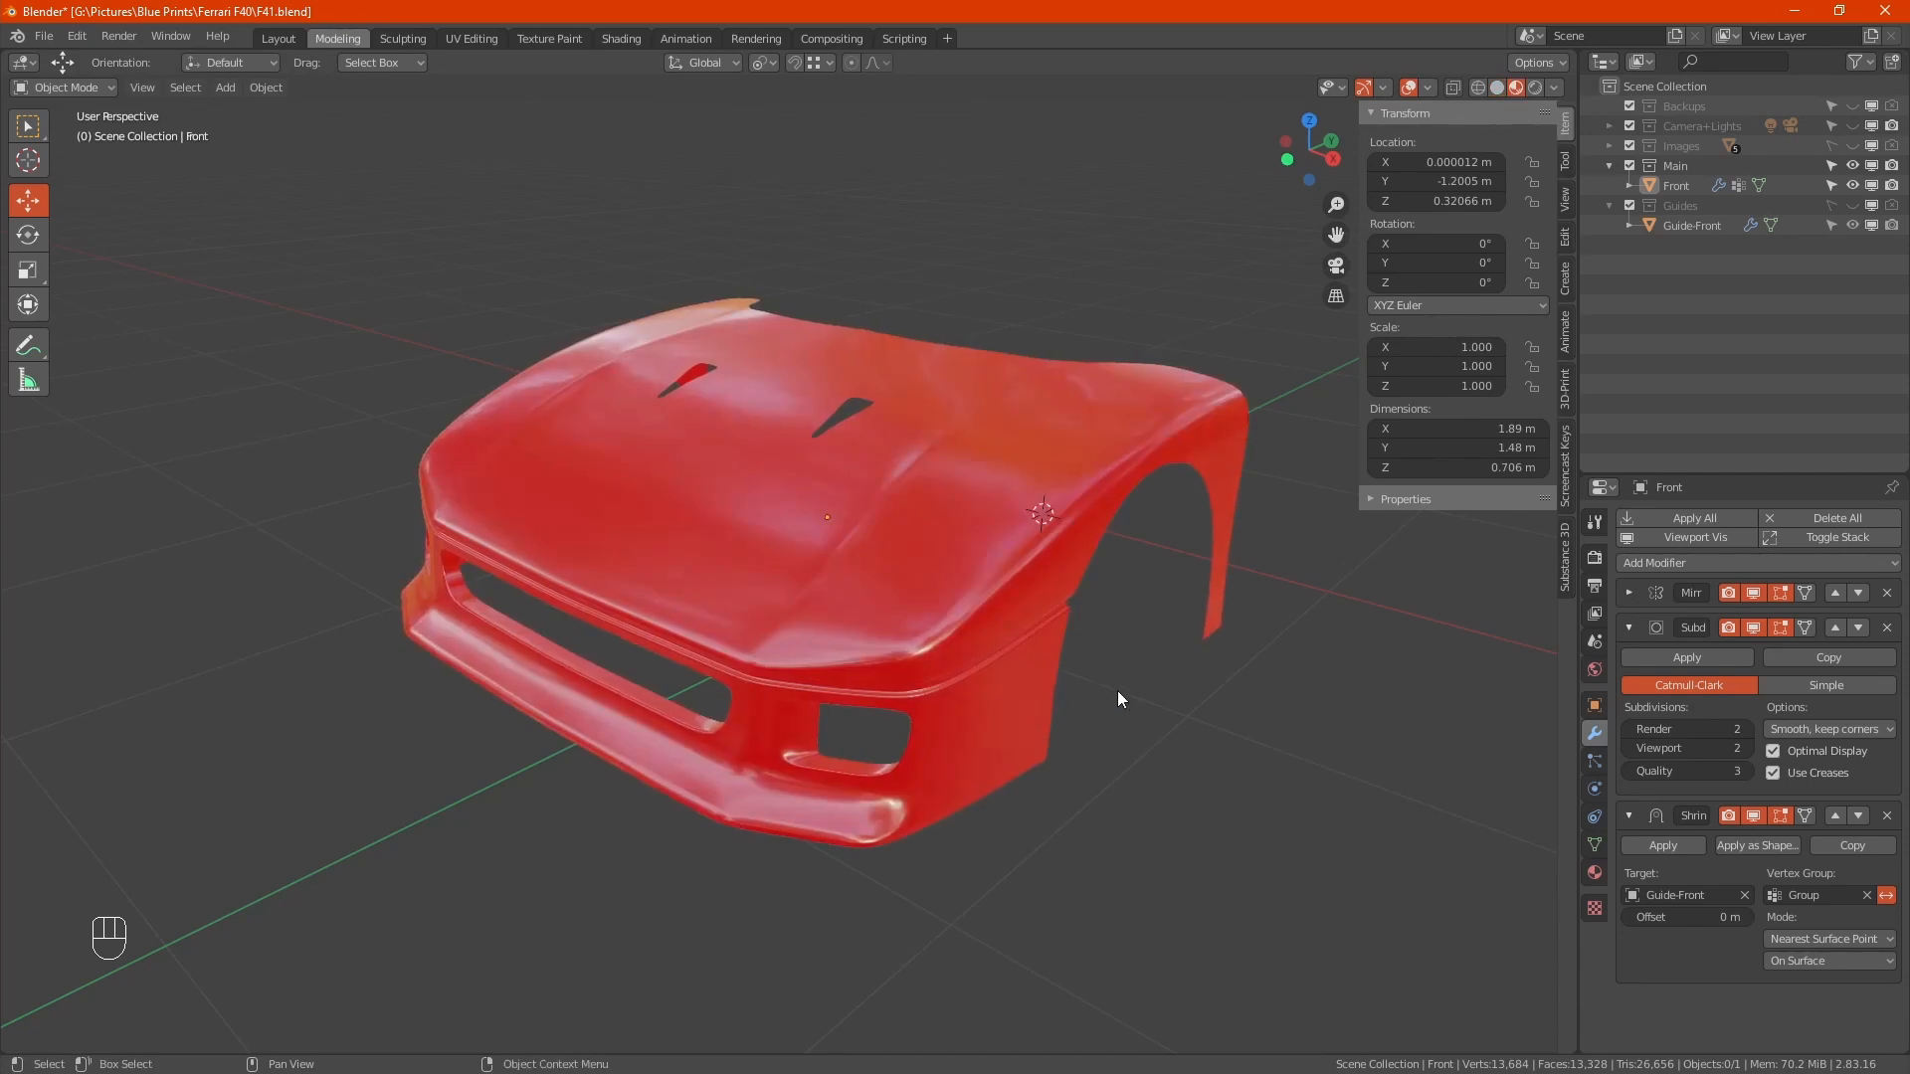
{"action": "left_click_drag", "start_coordinate": [1070, 650], "coordinate": [1046, 603], "text": "alt"}
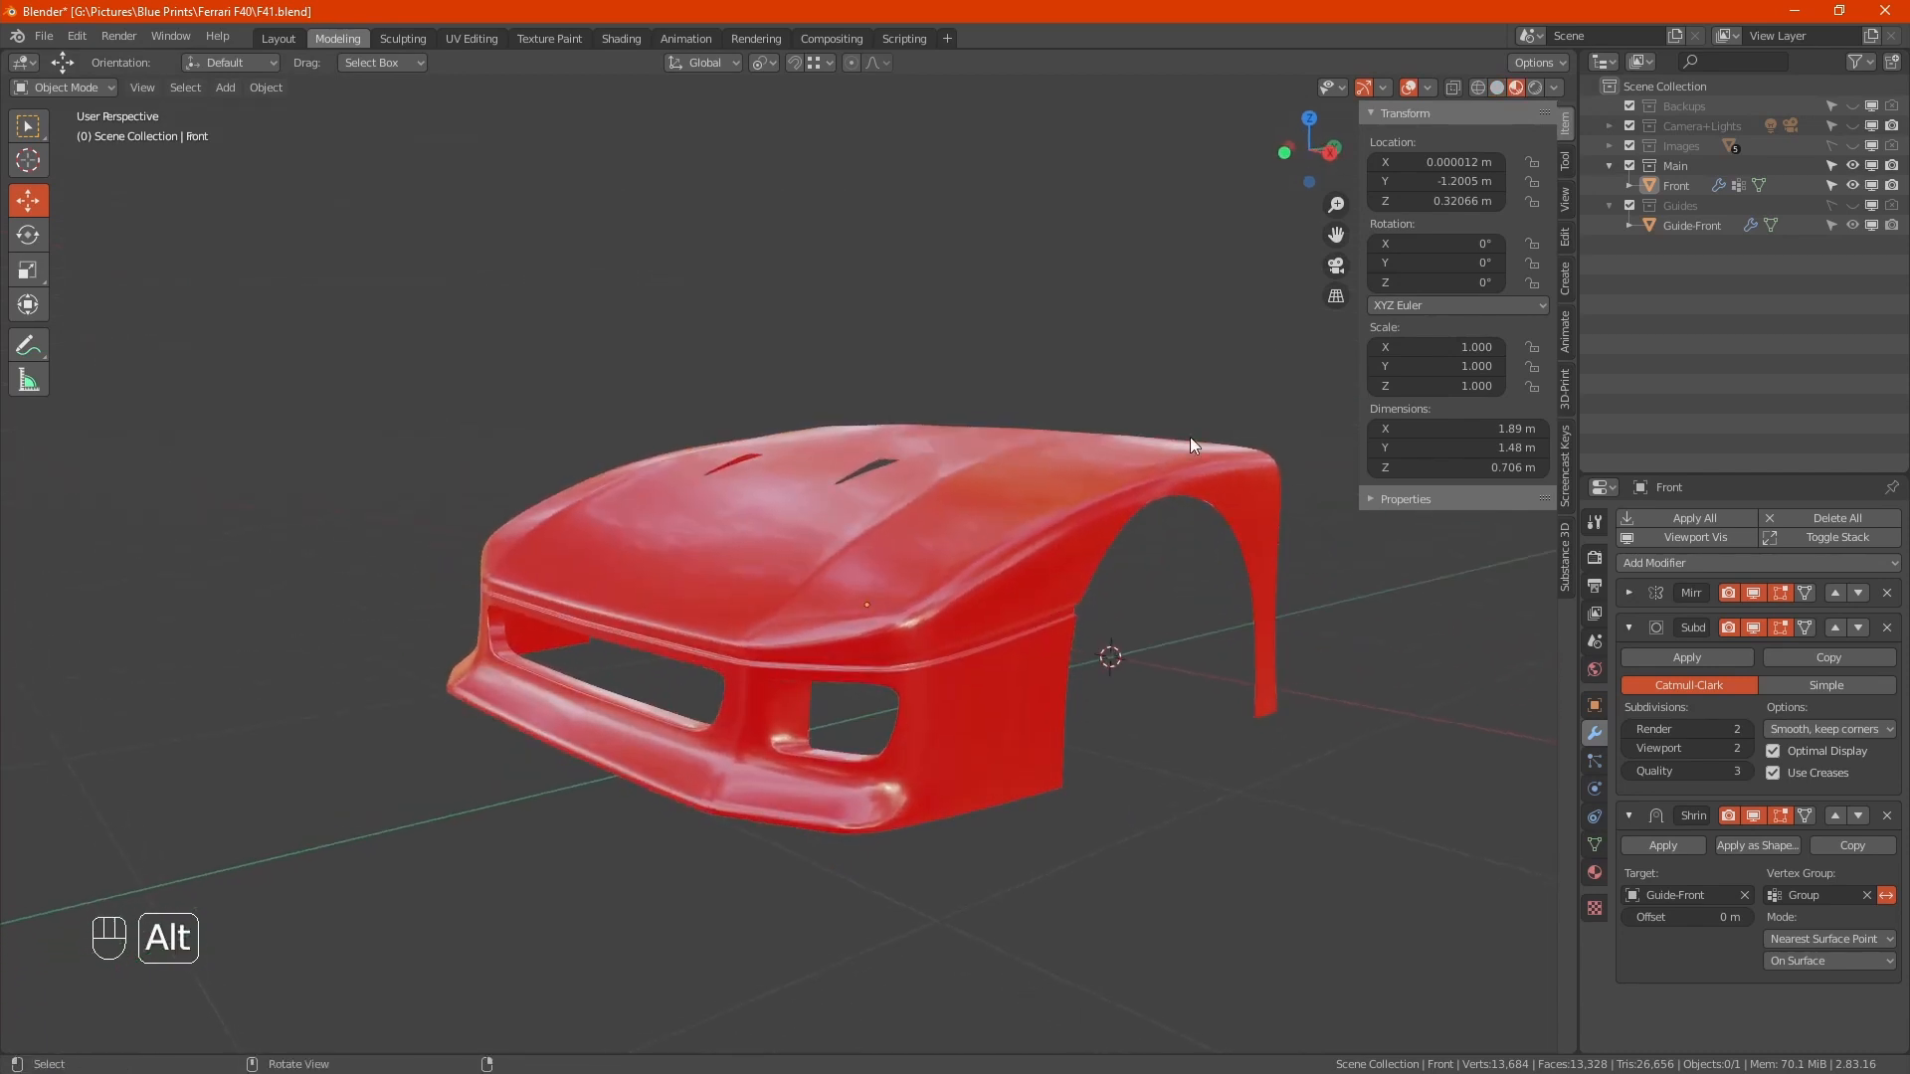
{"action": "left_click", "coordinate": [1412, 87]}
Examine the bumper and hood reflections from several angles, comparing the surface with the Shrinkwrap modifier's viewport display off and on
{"action": "mouse_move", "coordinate": [911, 535]}
{"action": "left_mouse_down", "text": "alt"}
{"action": "mouse_move", "coordinate": [921, 559]}
{"action": "mouse_move", "coordinate": [1045, 603]}
{"action": "mouse_move", "coordinate": [977, 686]}
{"action": "mouse_move", "coordinate": [923, 615]}
{"action": "mouse_move", "coordinate": [915, 576]}
{"action": "mouse_move", "coordinate": [940, 554]}
{"action": "left_mouse_up", "text": "alt"}
{"action": "middle_click_drag", "start_coordinate": [921, 570], "coordinate": [1008, 577]}
{"action": "mouse_move", "coordinate": [1015, 595]}
{"action": "left_mouse_down", "text": "alt"}
{"action": "mouse_move", "coordinate": [987, 564]}
{"action": "mouse_move", "coordinate": [1058, 573]}
{"action": "mouse_move", "coordinate": [1013, 607]}
{"action": "left_mouse_up", "text": "alt"}
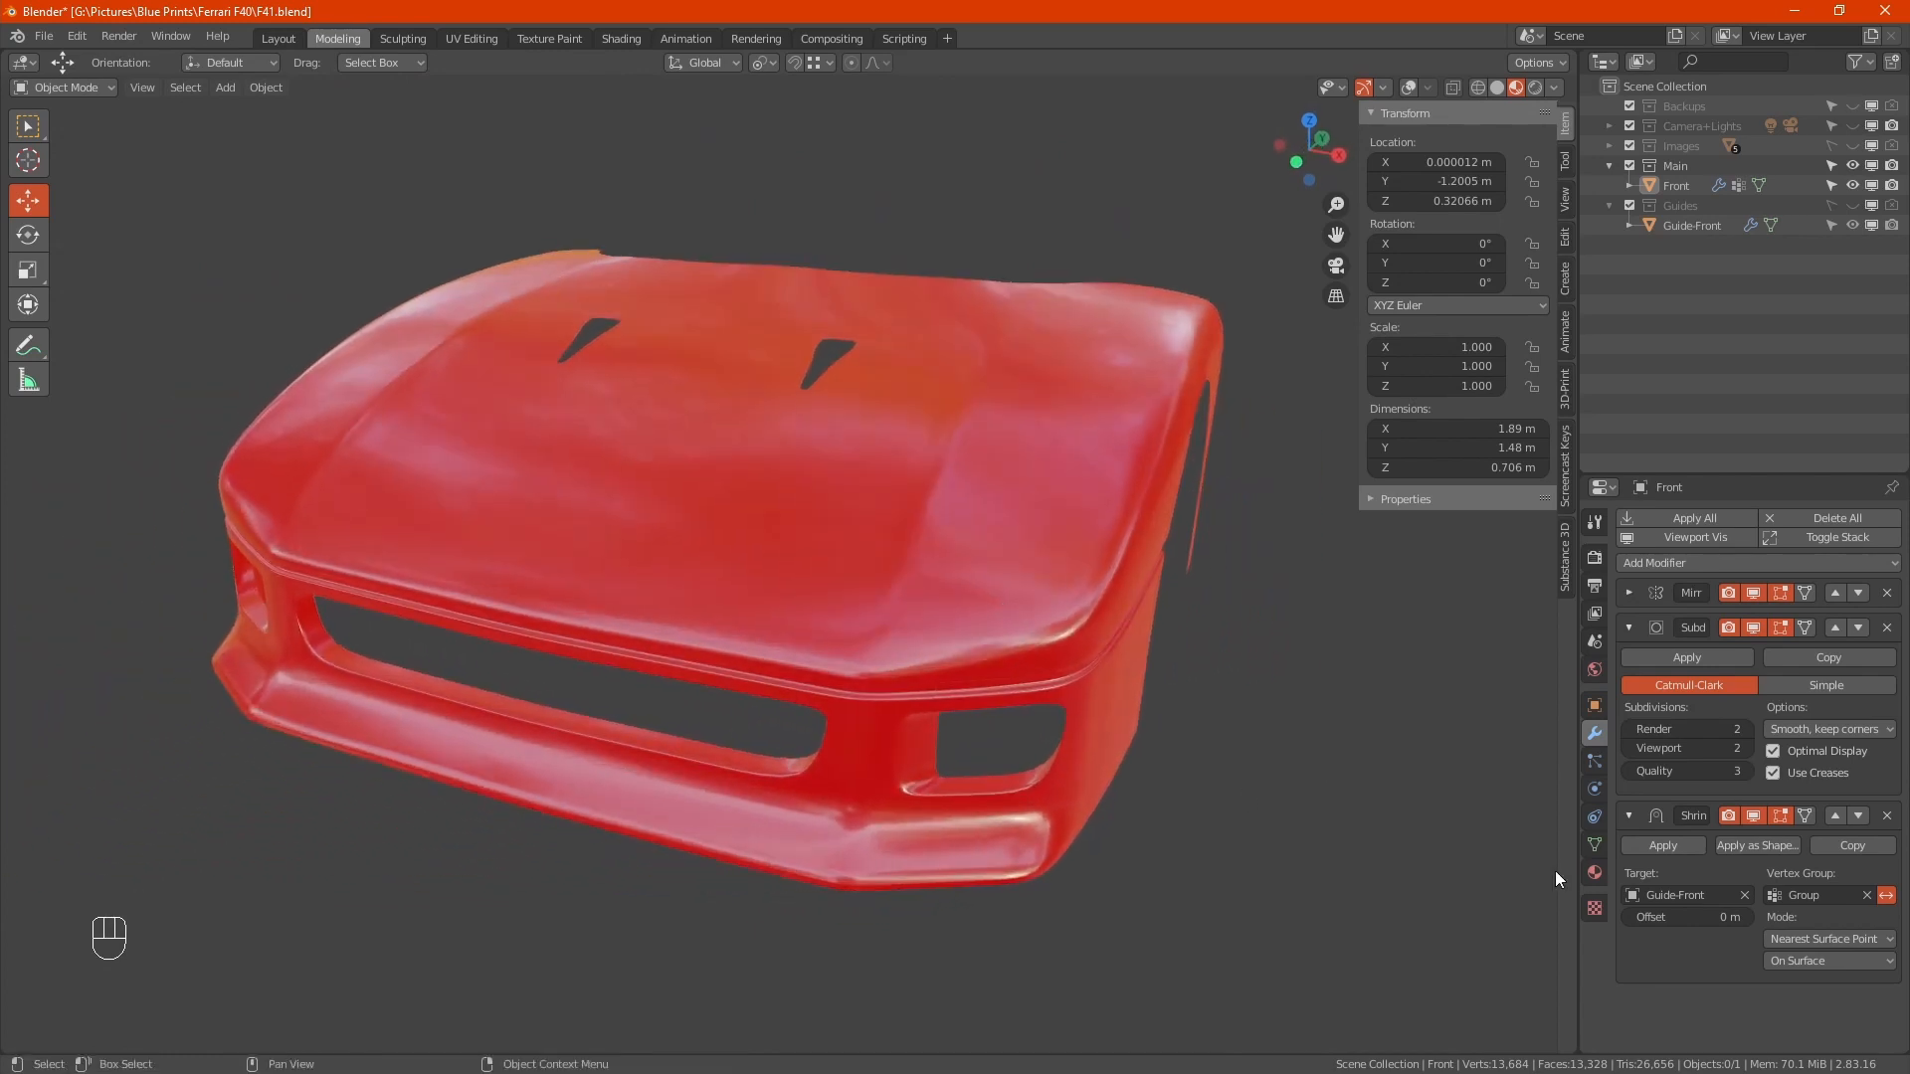
{"action": "left_click", "coordinate": [1752, 812]}
{"action": "left_click_drag", "start_coordinate": [1140, 774], "coordinate": [1034, 727], "text": "alt"}
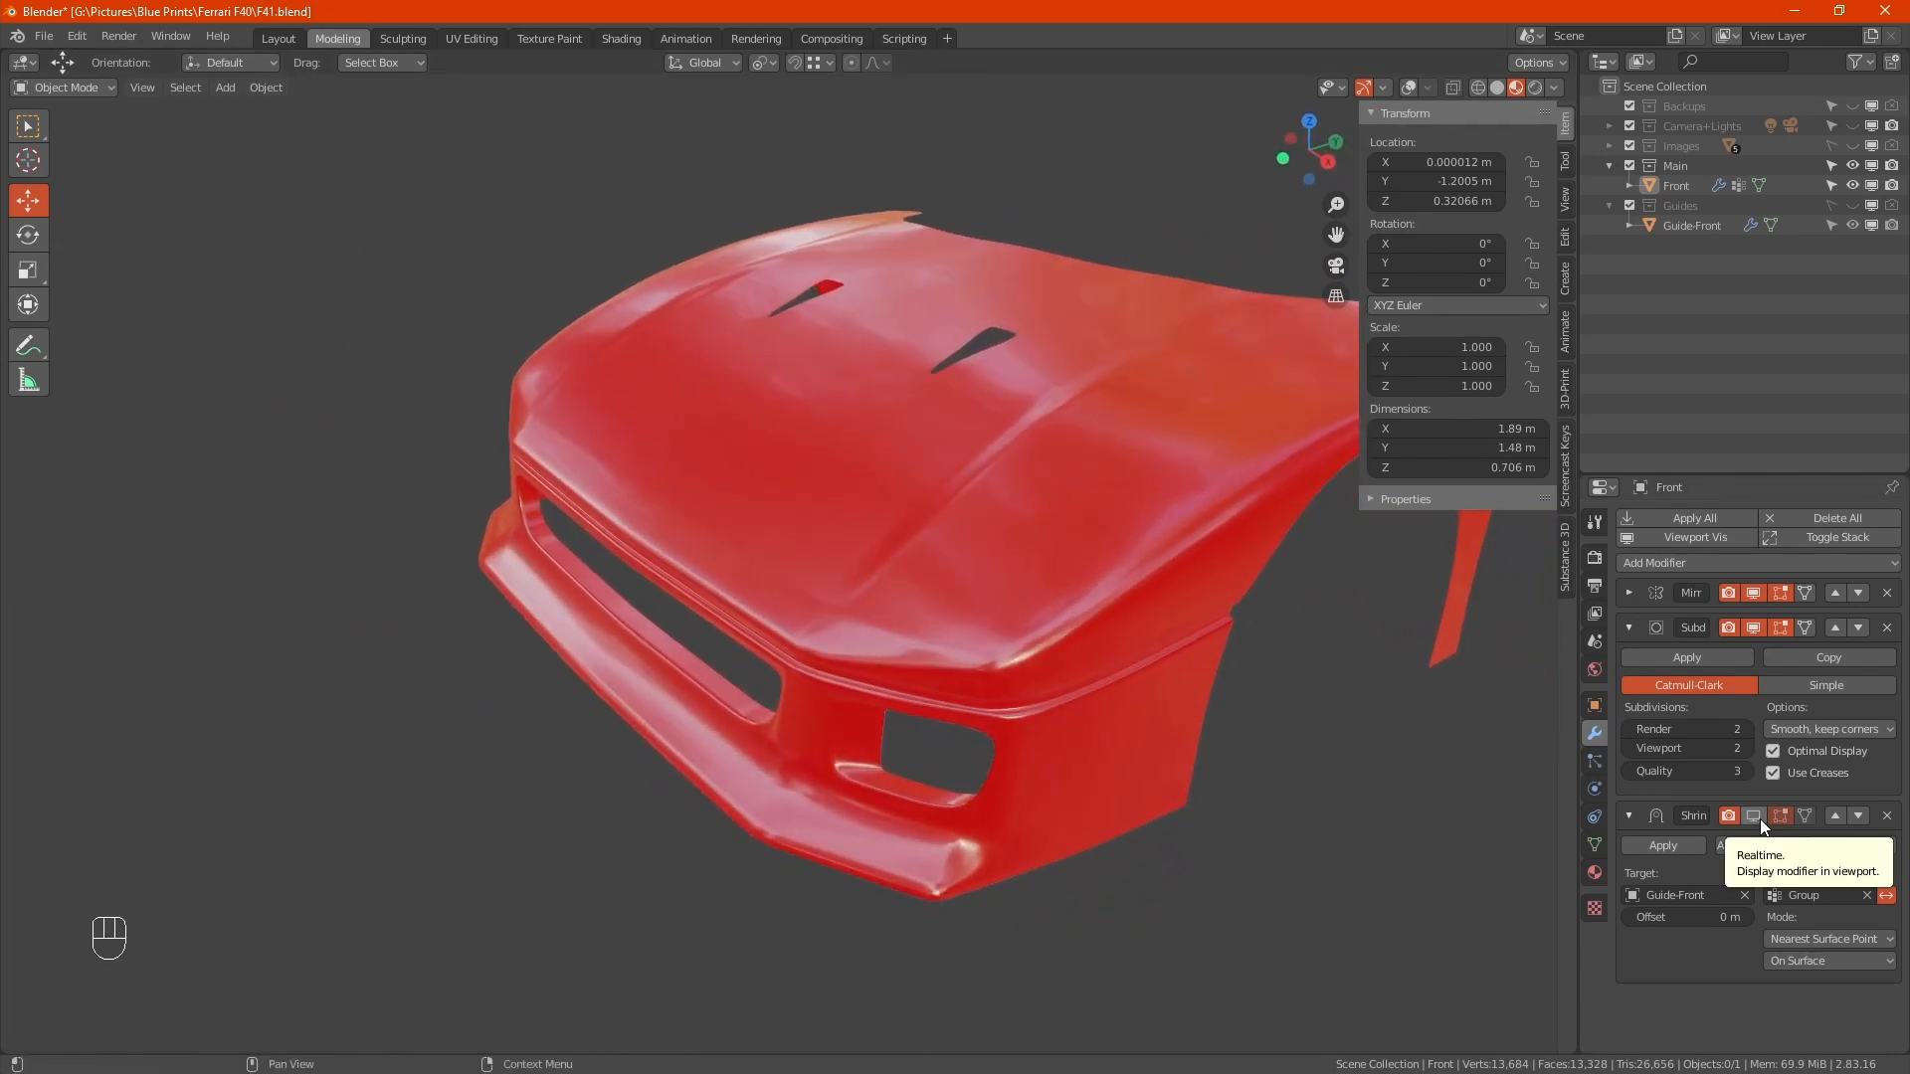
{"action": "left_click_drag", "start_coordinate": [639, 500], "coordinate": [817, 592], "text": "alt"}
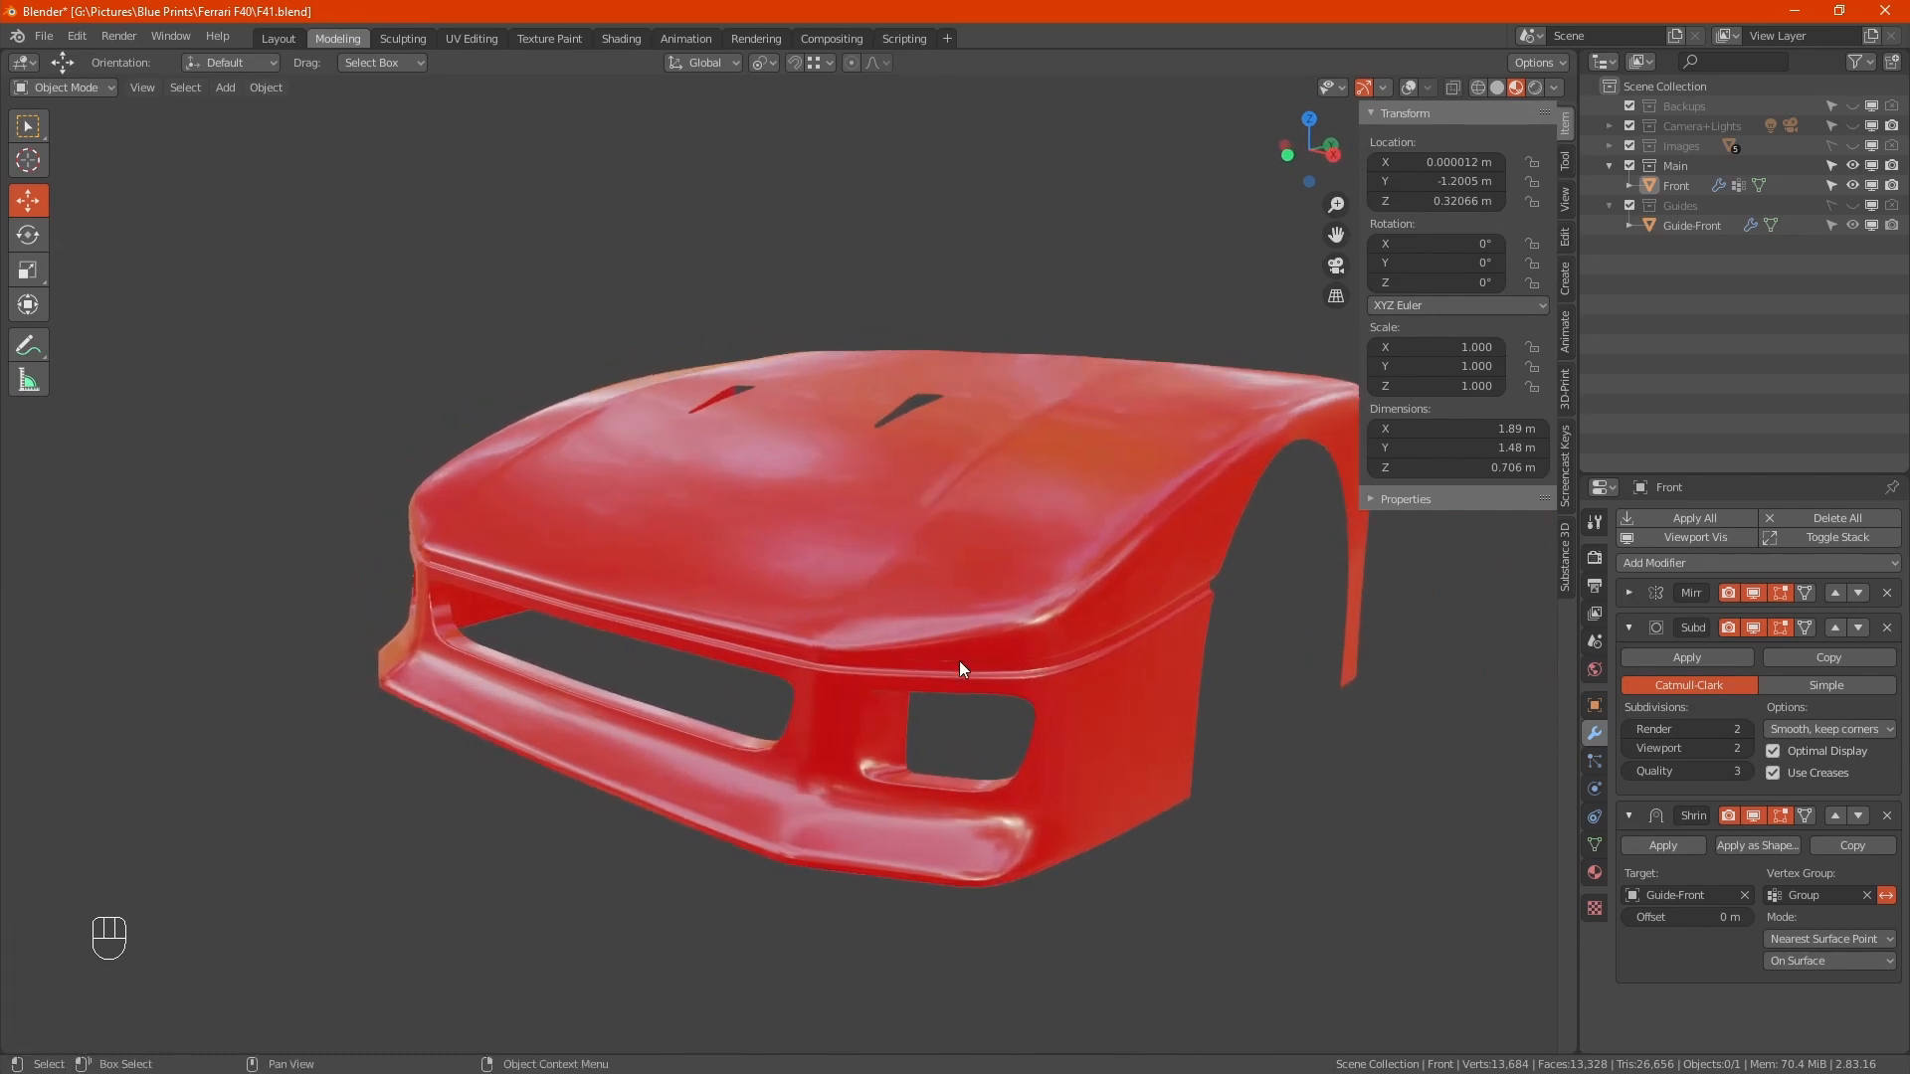
{"action": "mouse_move", "coordinate": [959, 660]}
{"action": "left_mouse_down", "text": "alt"}
{"action": "mouse_move", "coordinate": [886, 641]}
{"action": "mouse_move", "coordinate": [950, 657]}
{"action": "left_mouse_up", "text": "alt"}
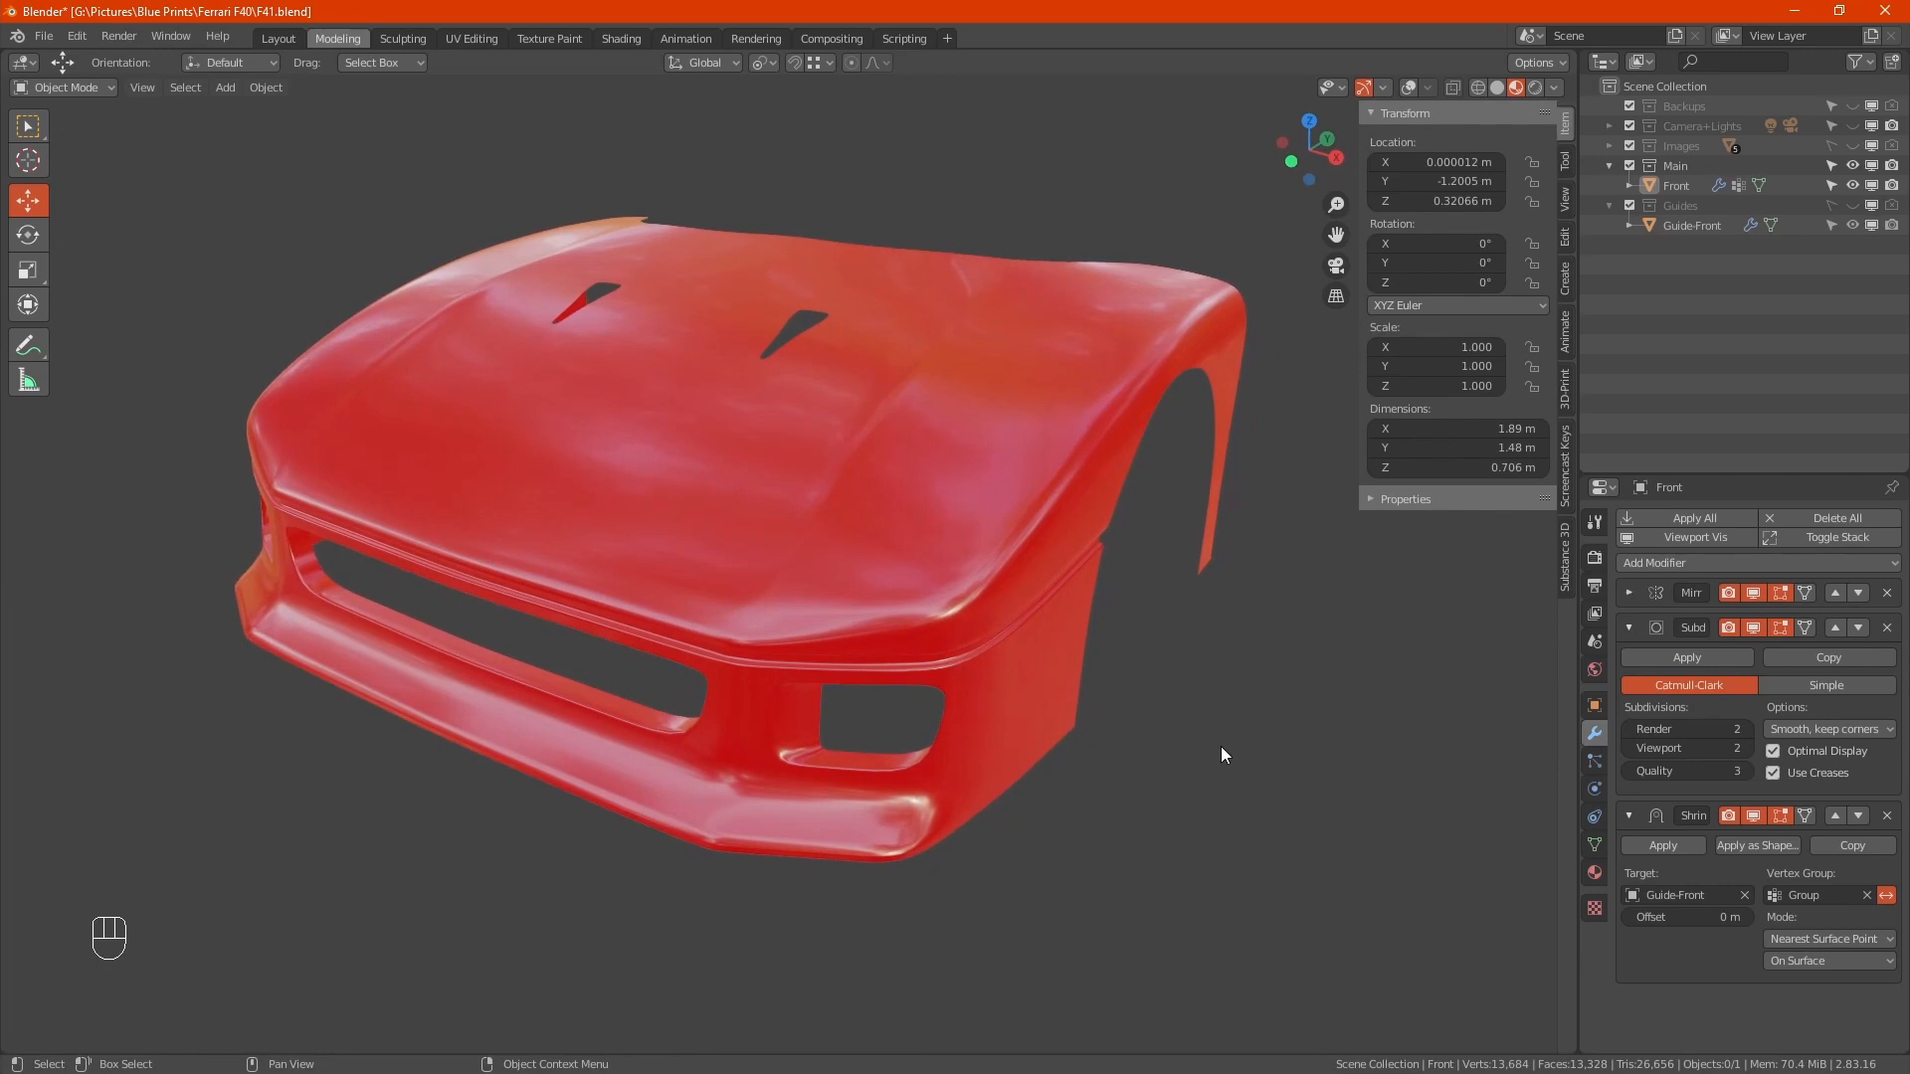
Save the F41.blend file
{"action": "key", "text": "ctrl"}
{"action": "key", "text": "ctrl+s"}
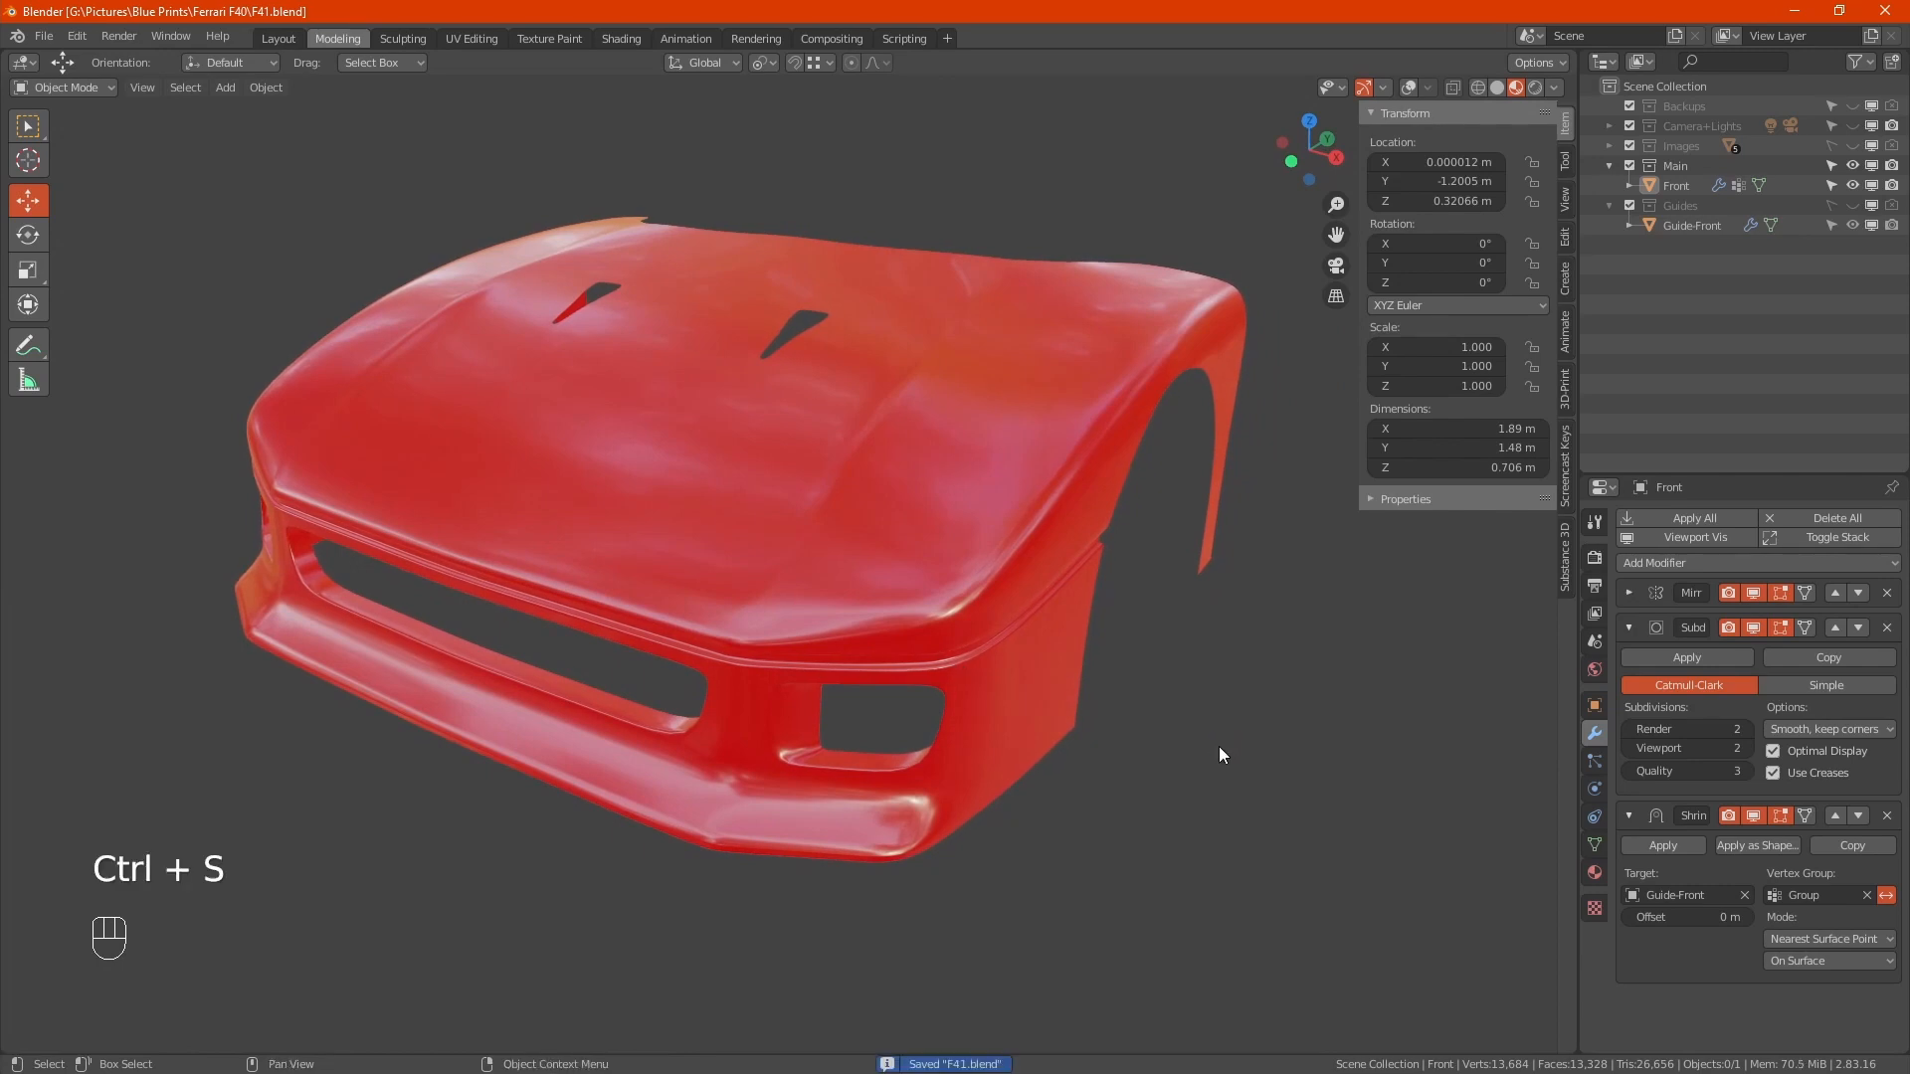